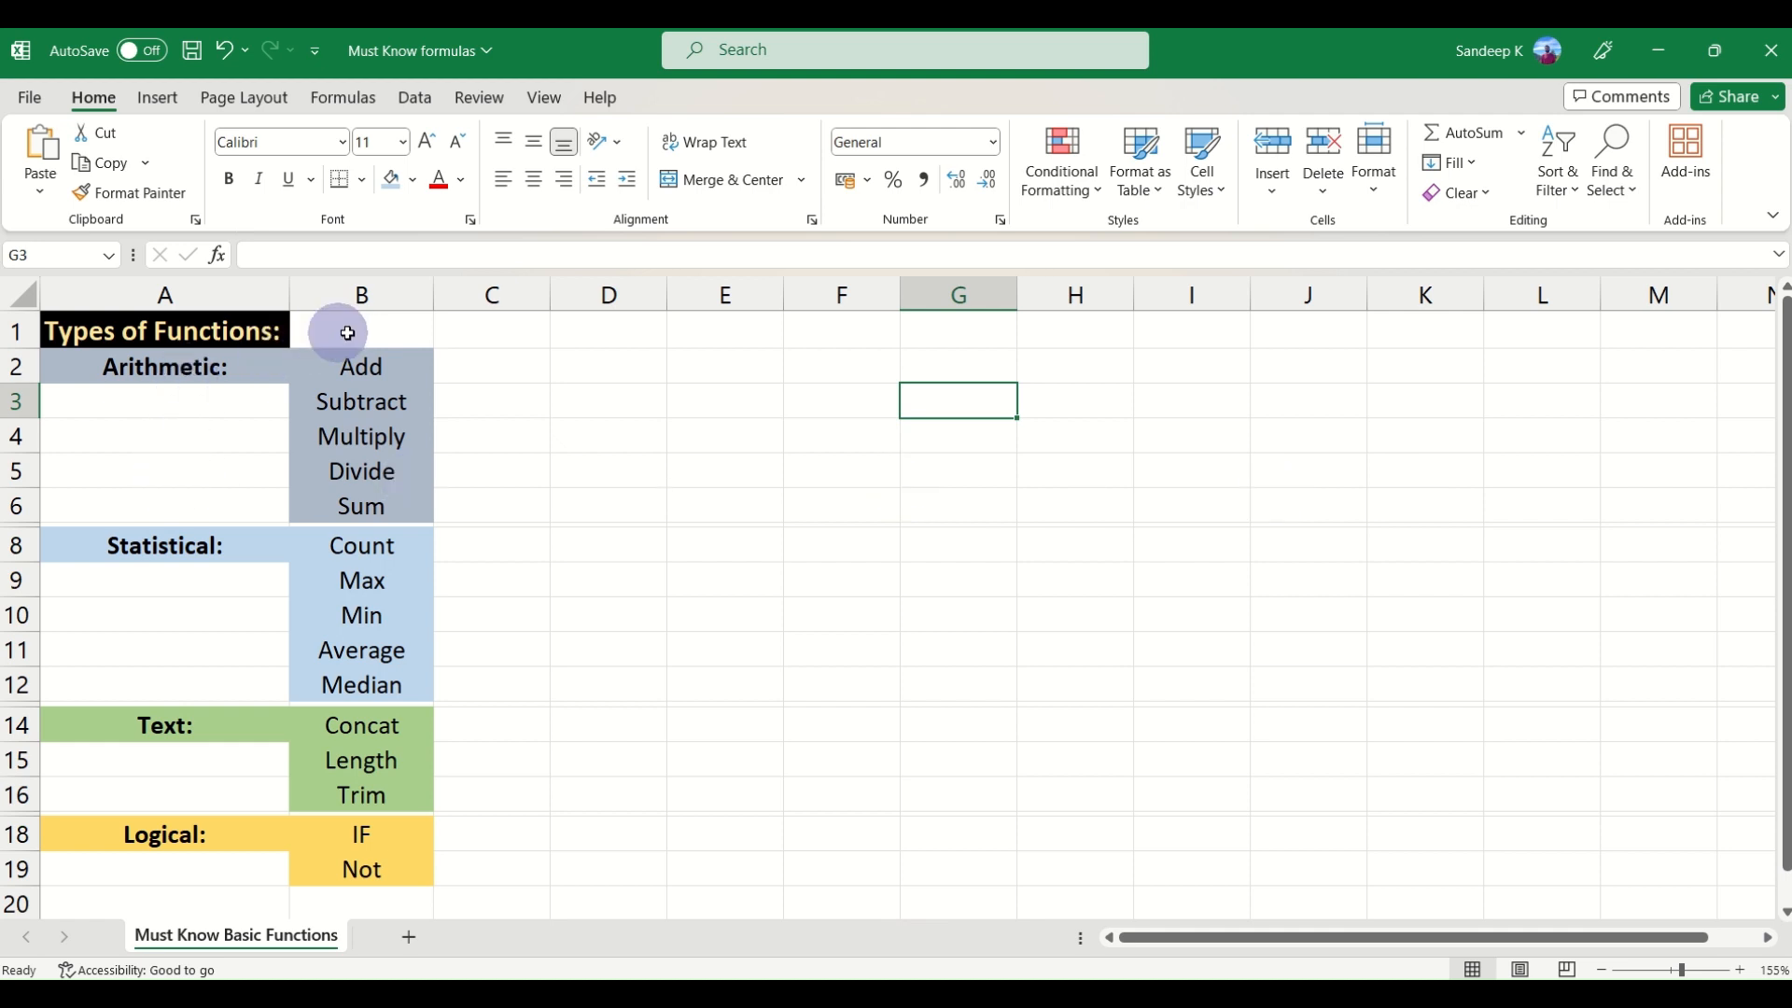
Examine the function categories in column A and the functions listed beside them in column B
{"action": "left_click_drag", "start_coordinate": [232, 368], "coordinate": [232, 834]}
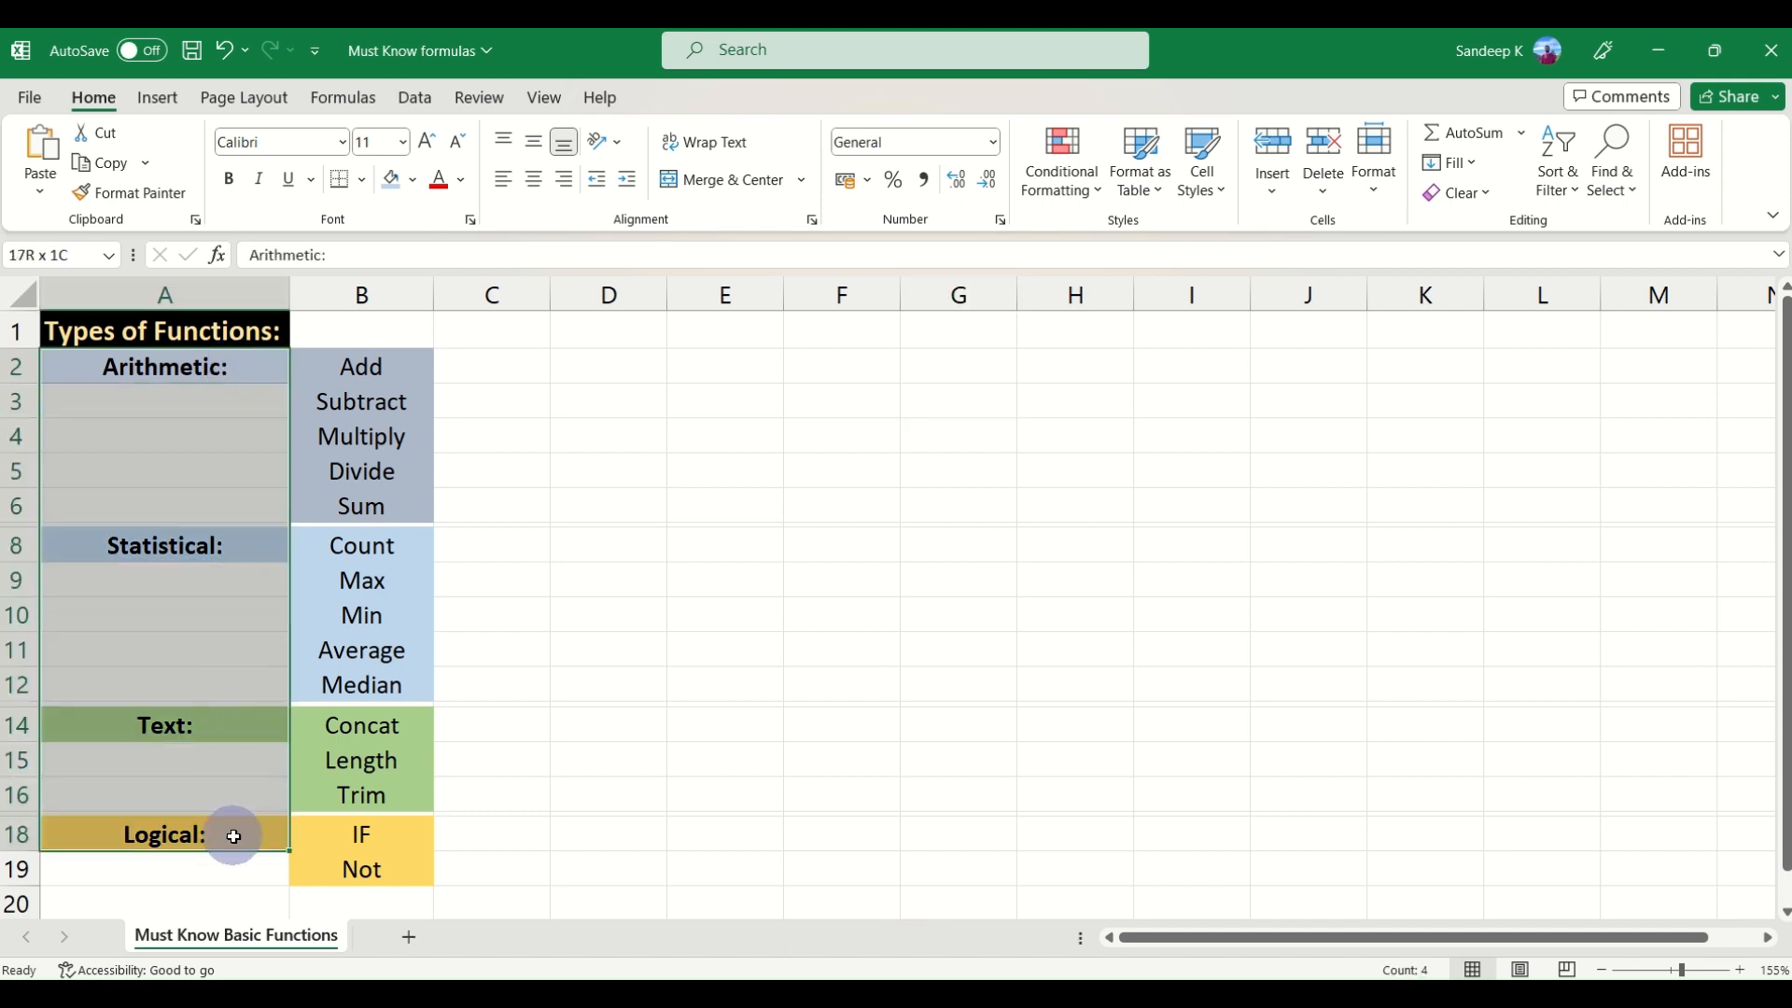
{"action": "left_click", "coordinate": [232, 821]}
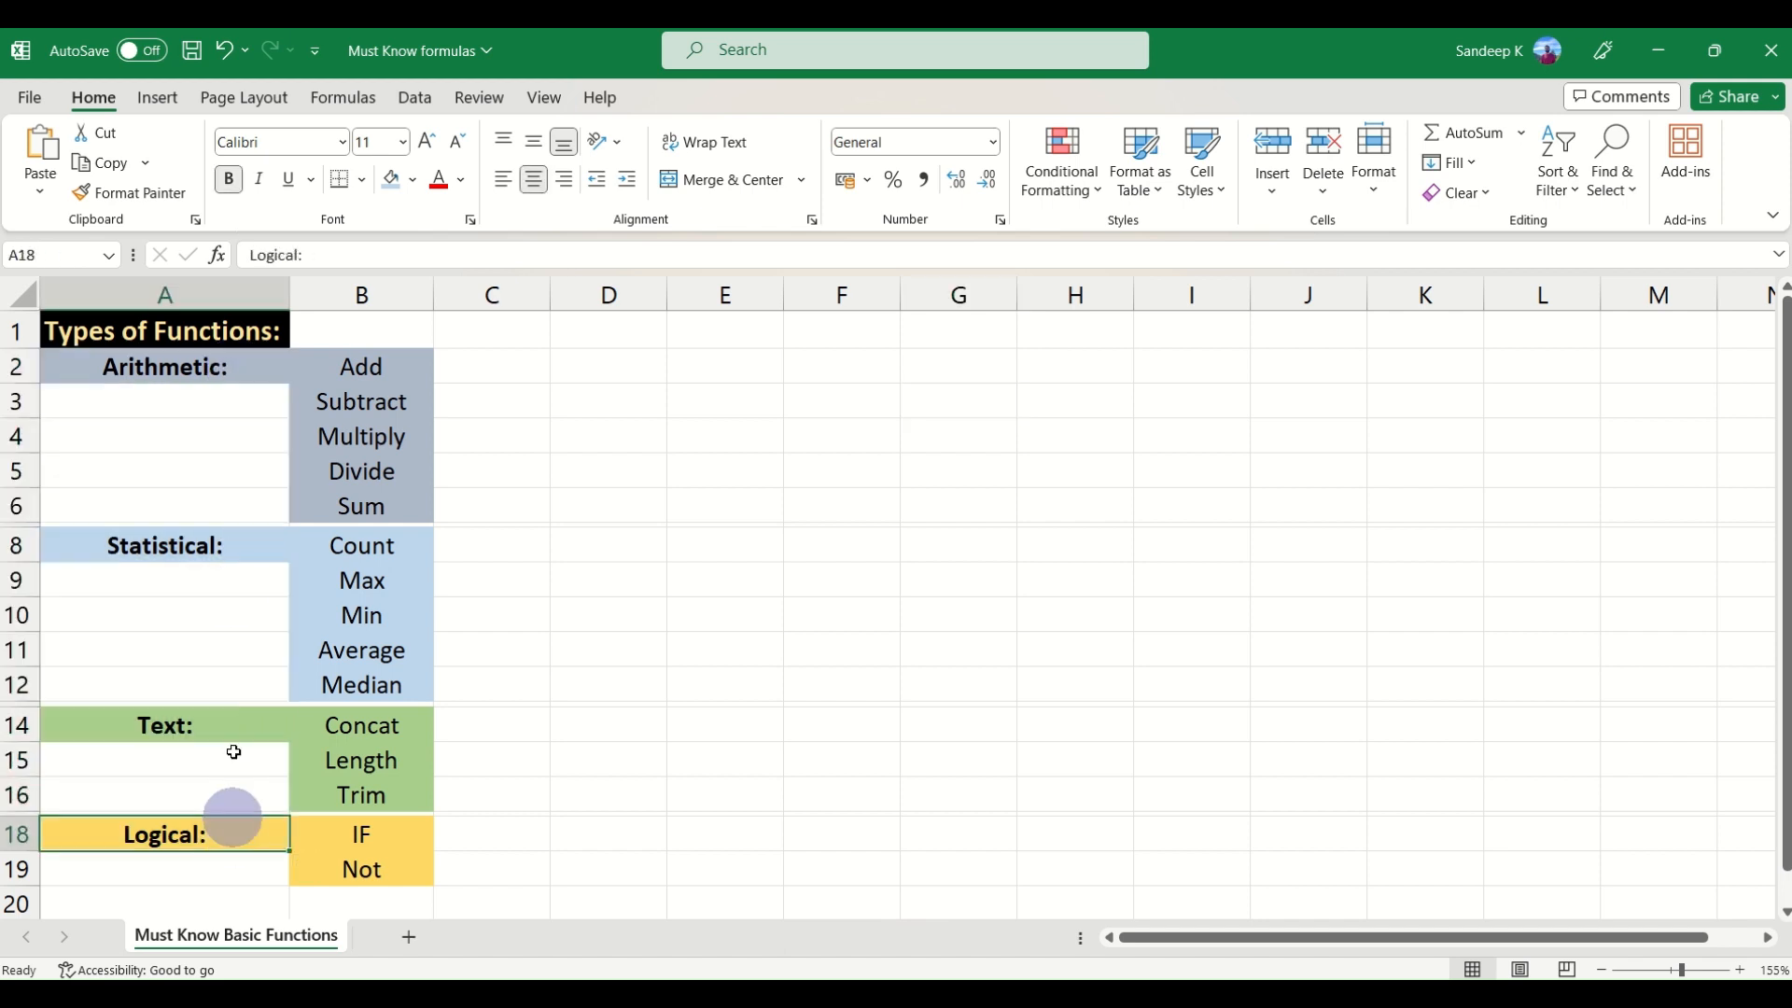
{"action": "left_click", "coordinate": [201, 370]}
{"action": "left_click", "coordinate": [205, 546]}
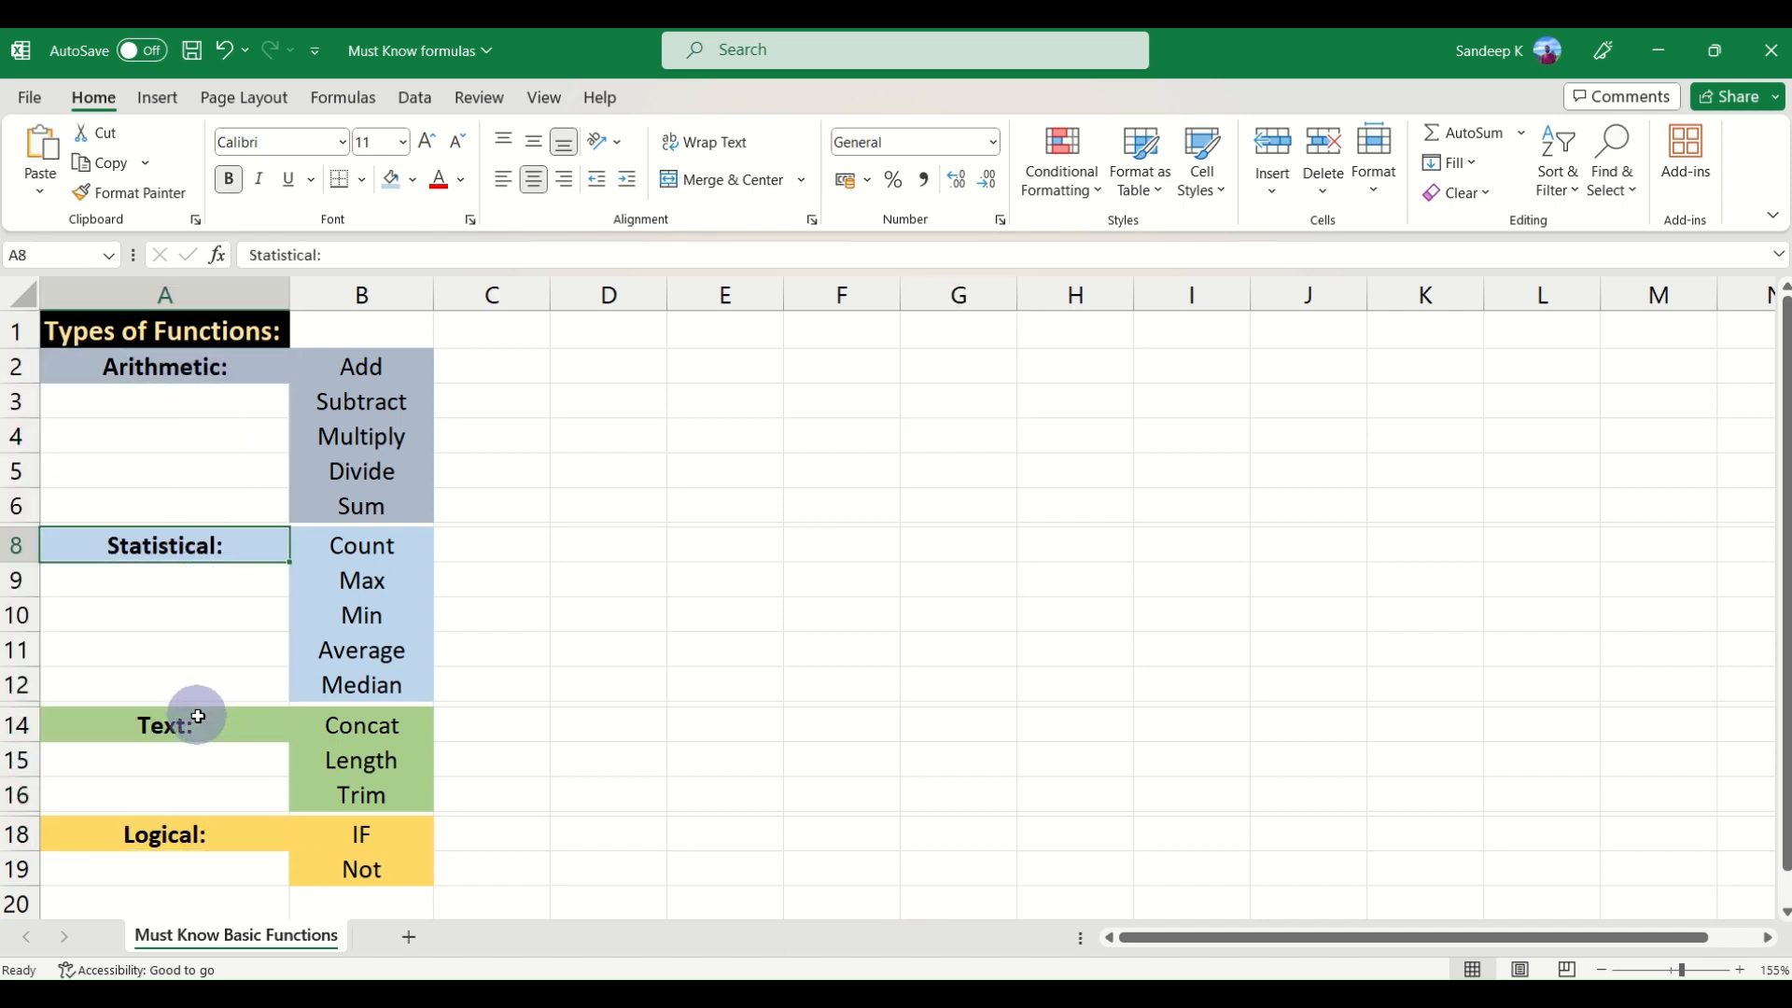
{"action": "left_click", "coordinate": [190, 726]}
{"action": "left_click", "coordinate": [206, 835]}
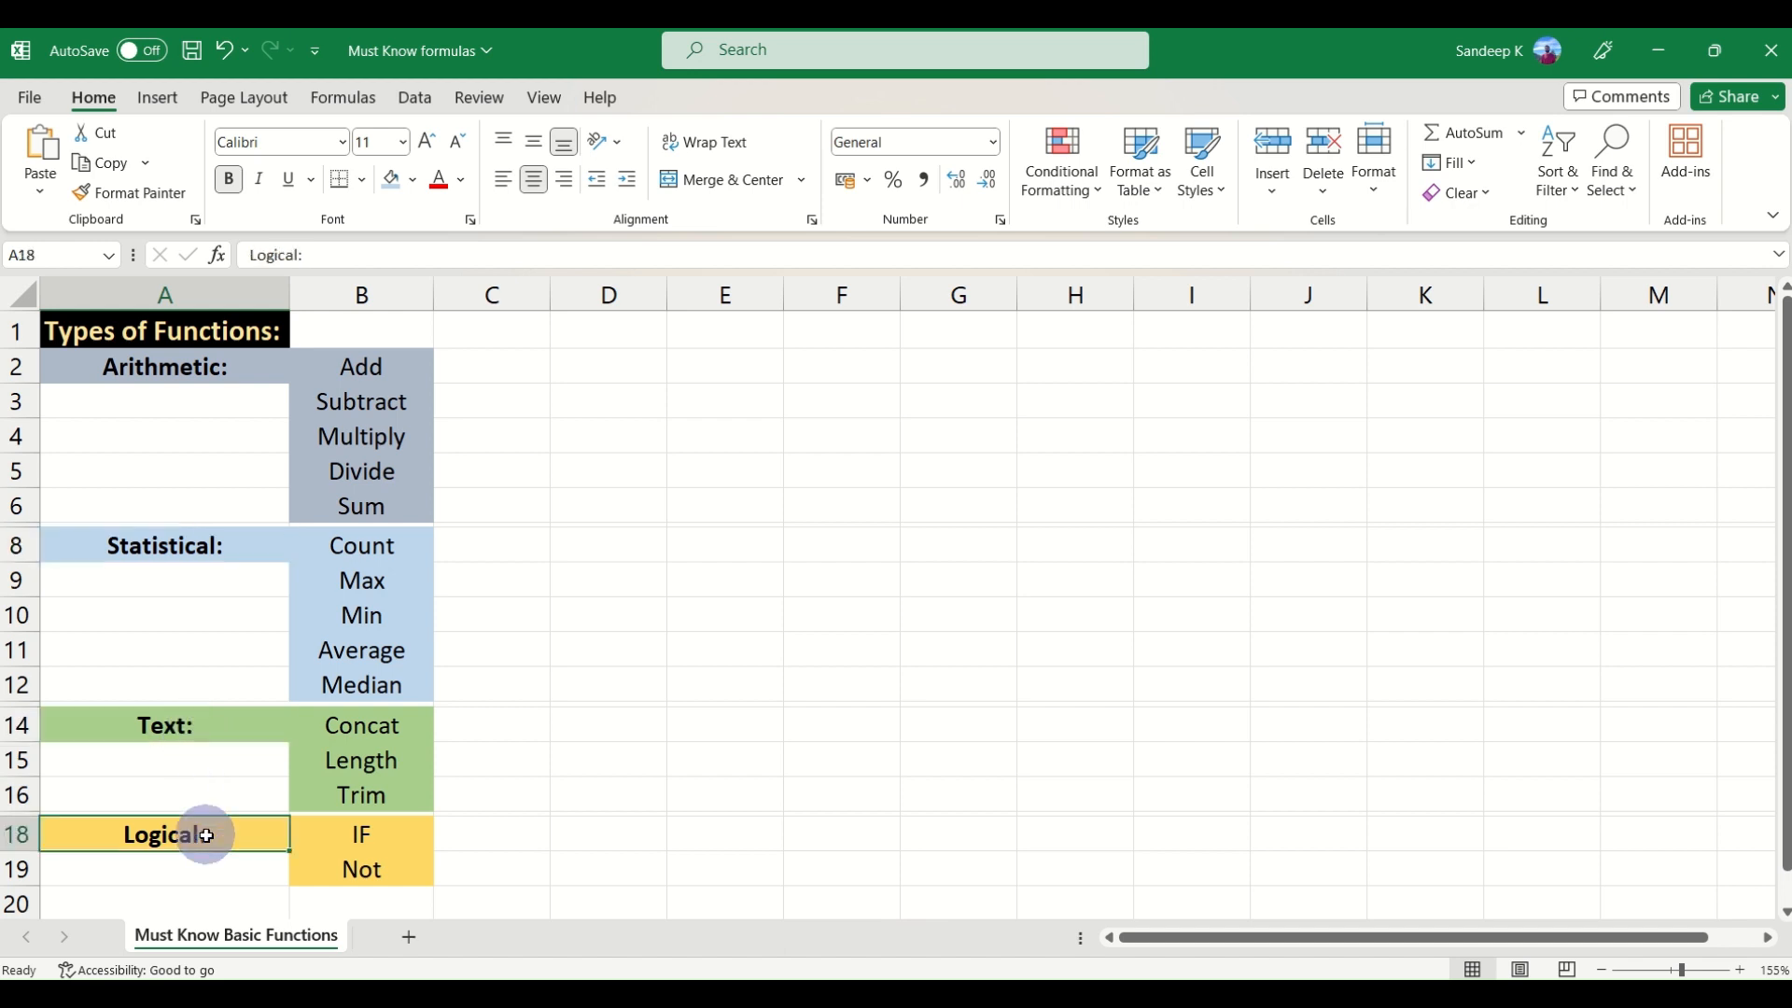
{"action": "left_click_drag", "start_coordinate": [379, 366], "coordinate": [356, 857]}
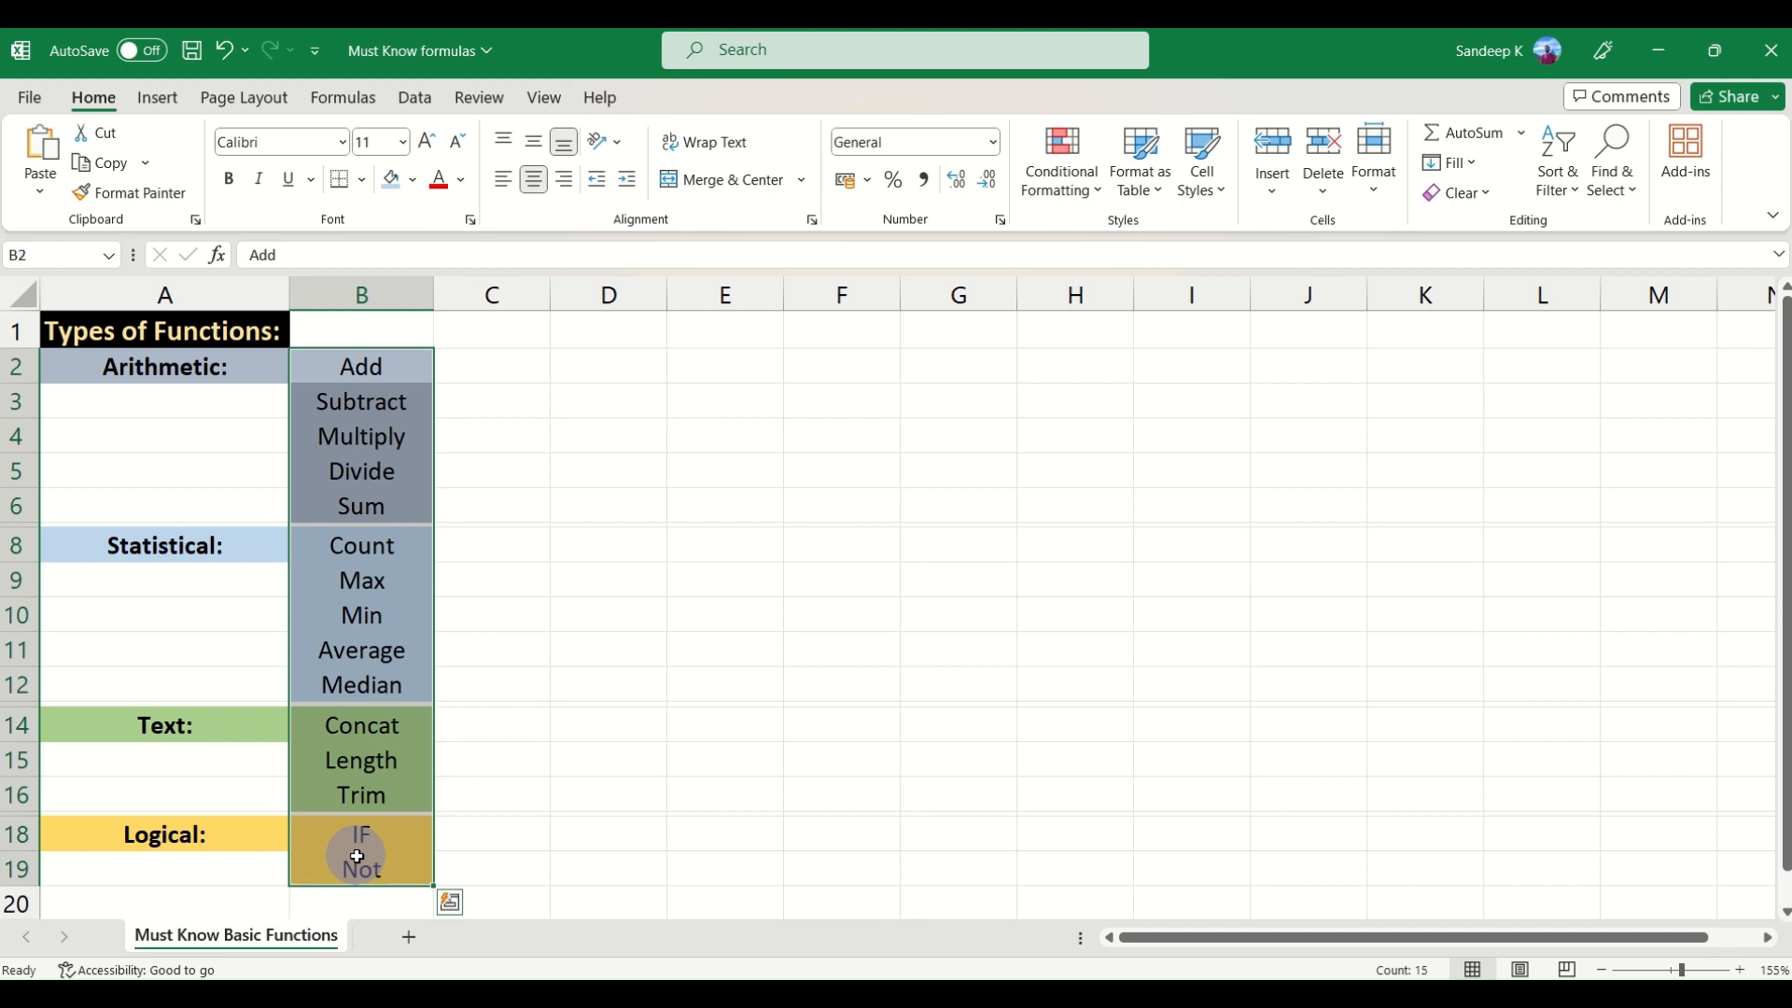
{"action": "left_click", "coordinate": [369, 547]}
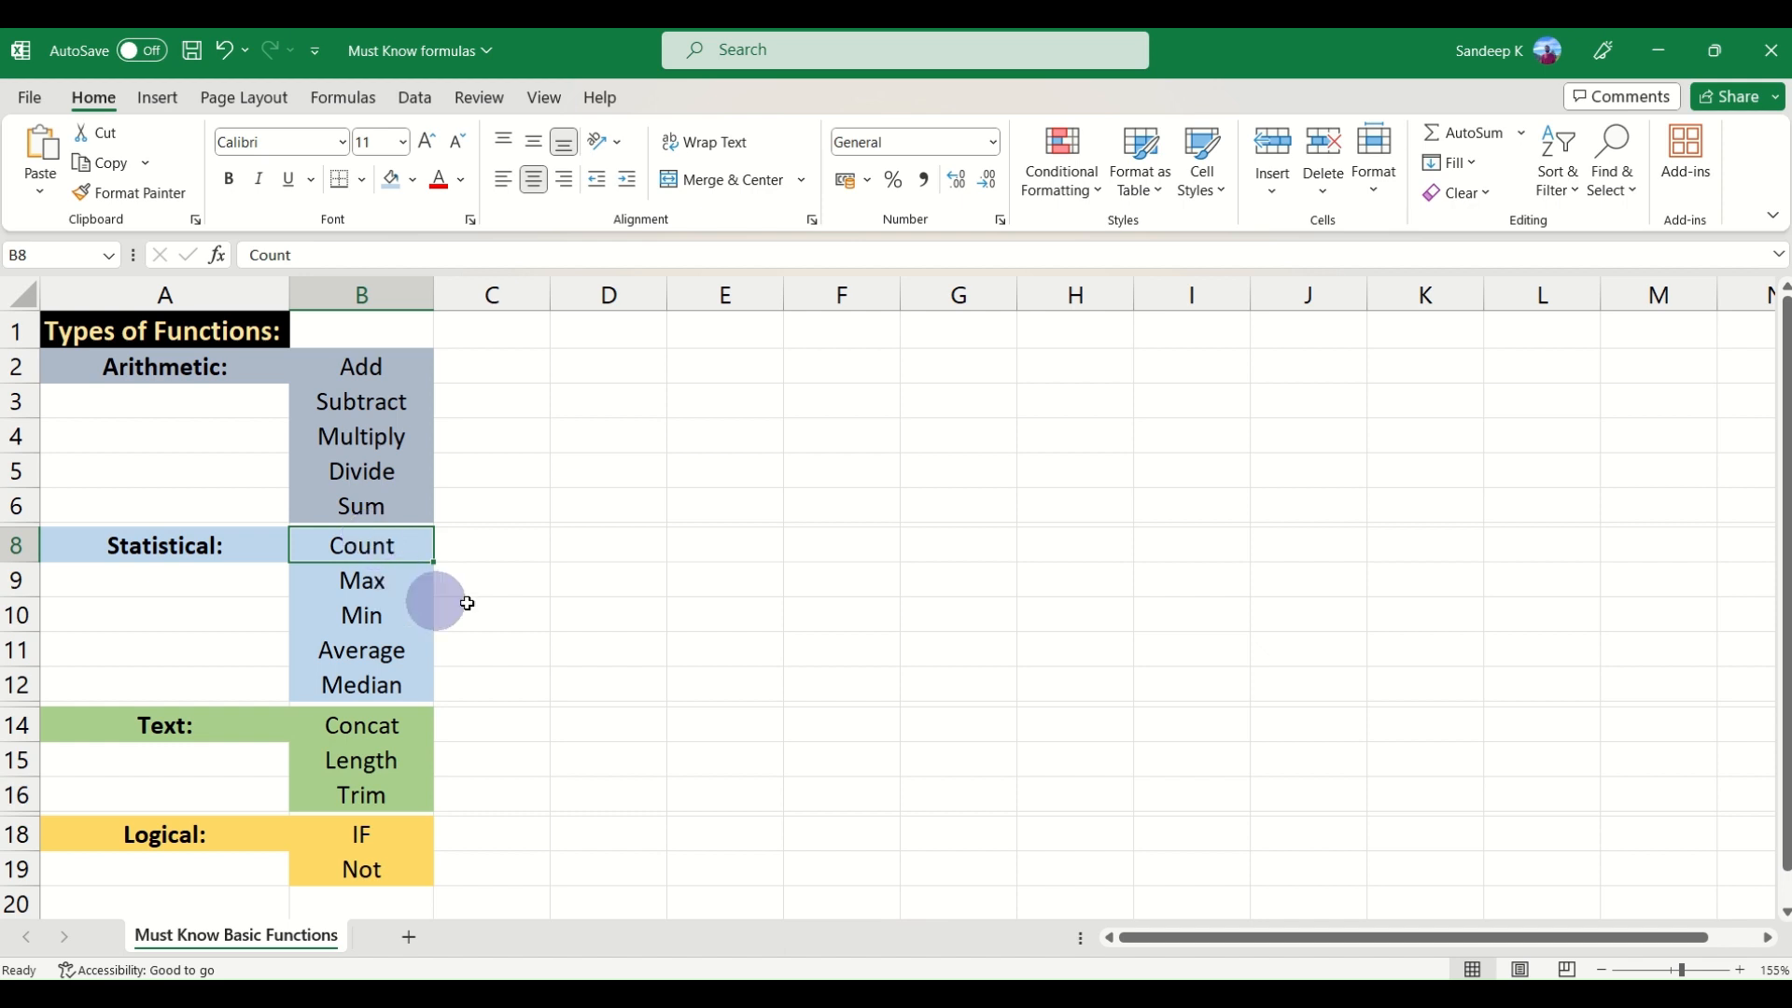
{"action": "left_click", "coordinate": [365, 295]}
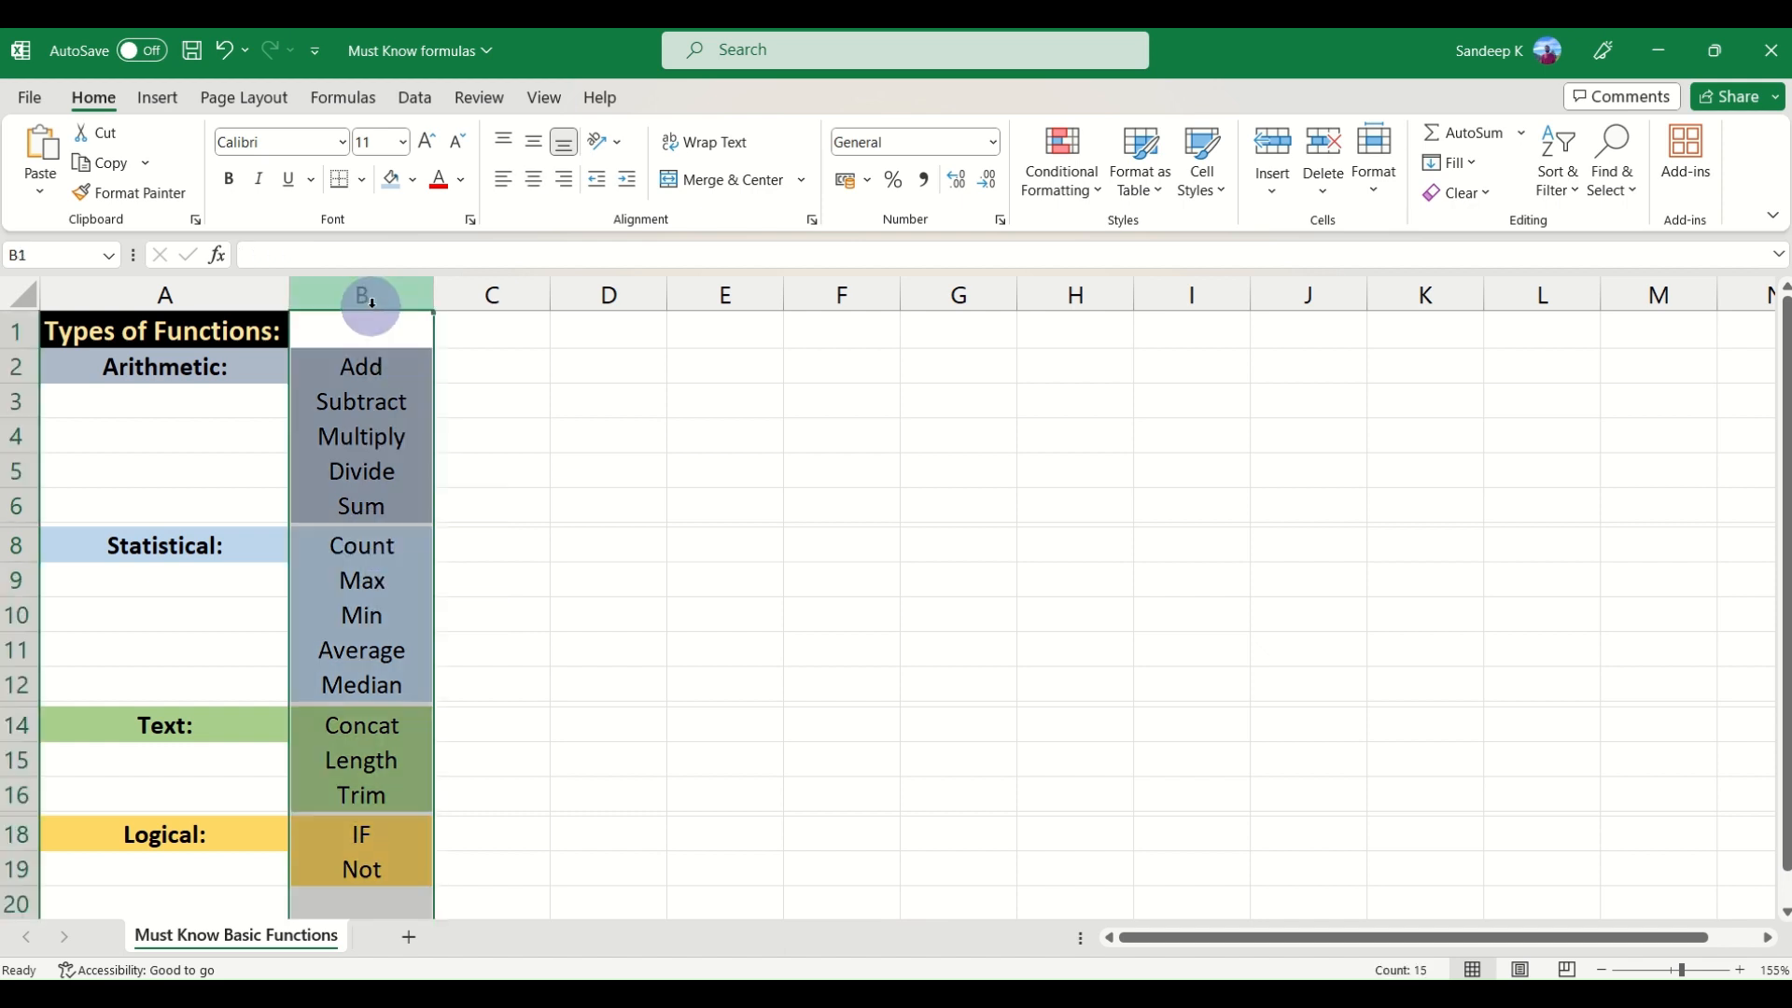
{"action": "left_click", "coordinate": [417, 578]}
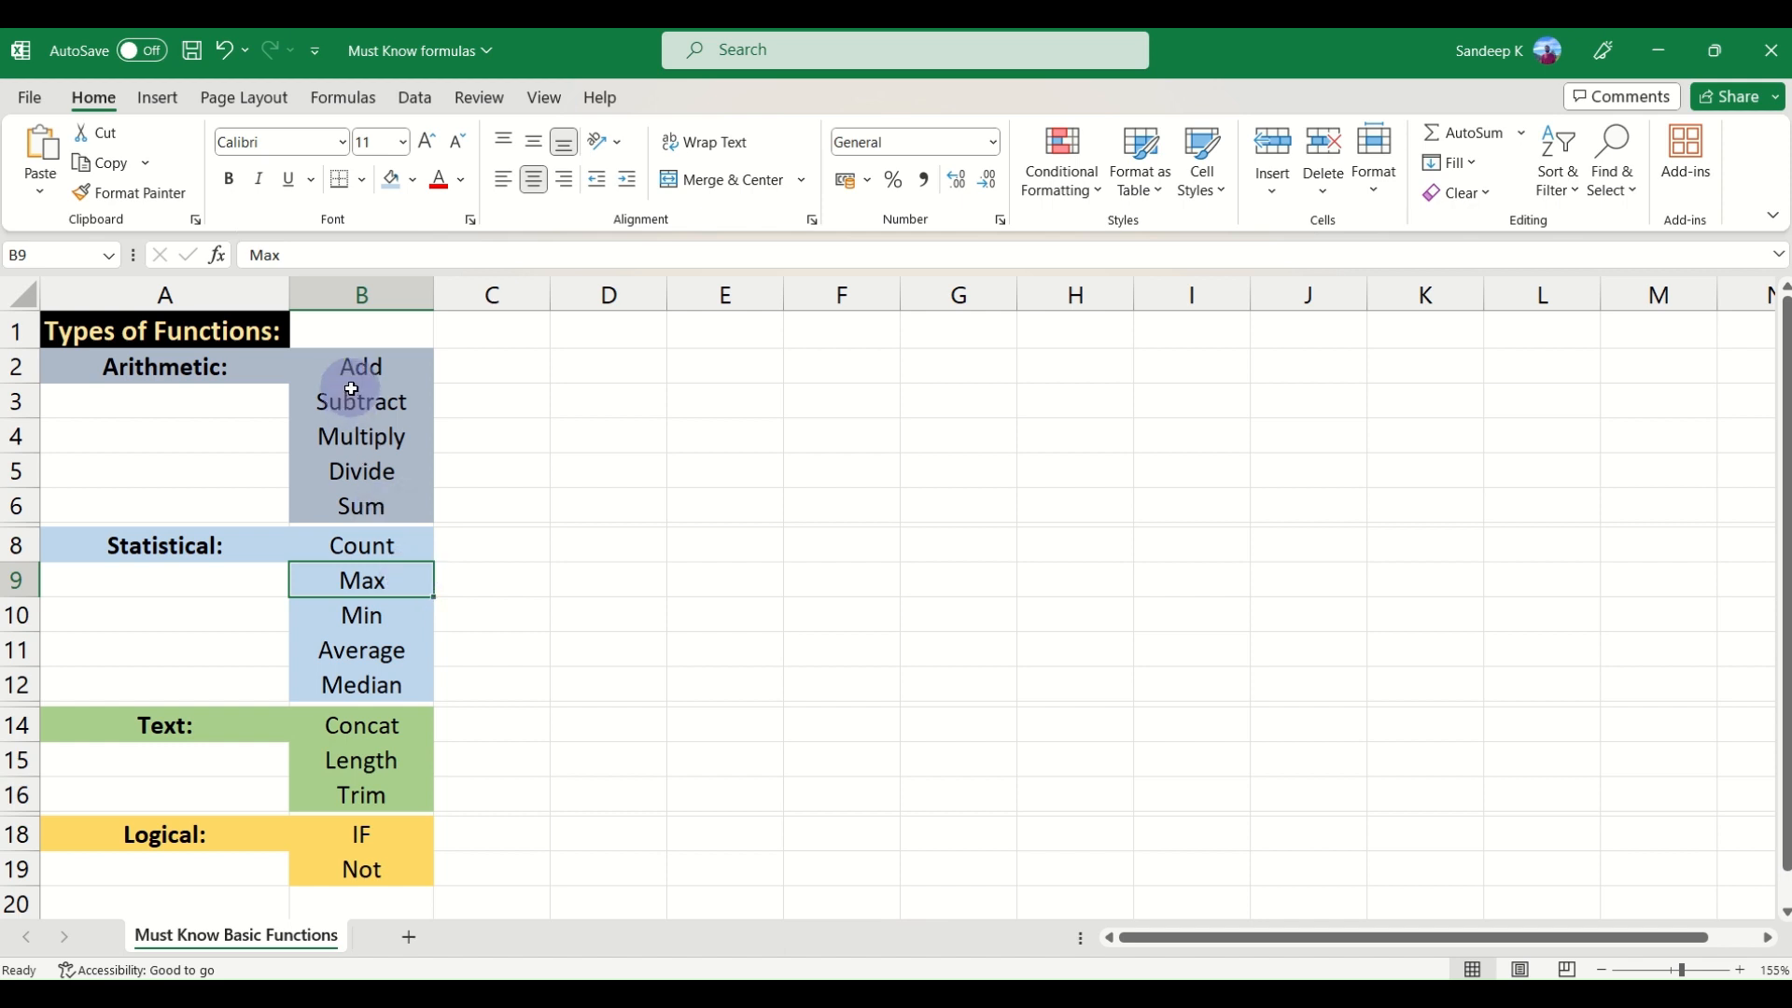
{"action": "left_click", "coordinate": [541, 374]}
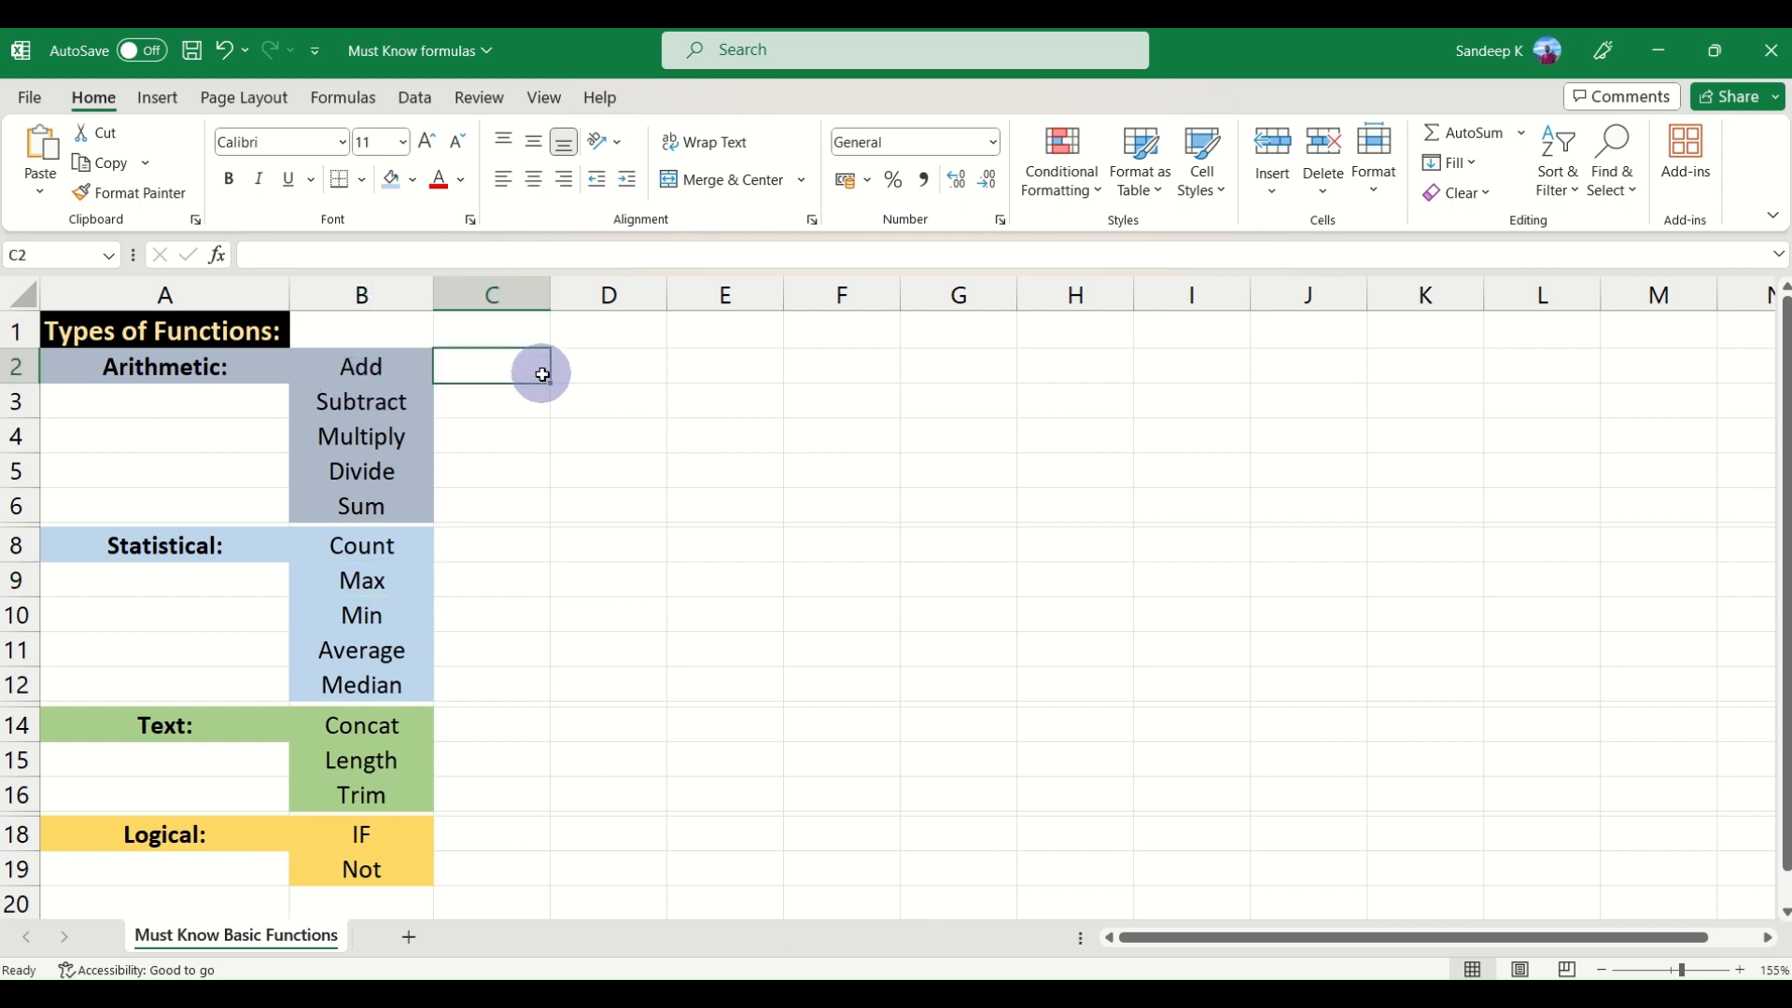
{"action": "left_click", "coordinate": [576, 373]}
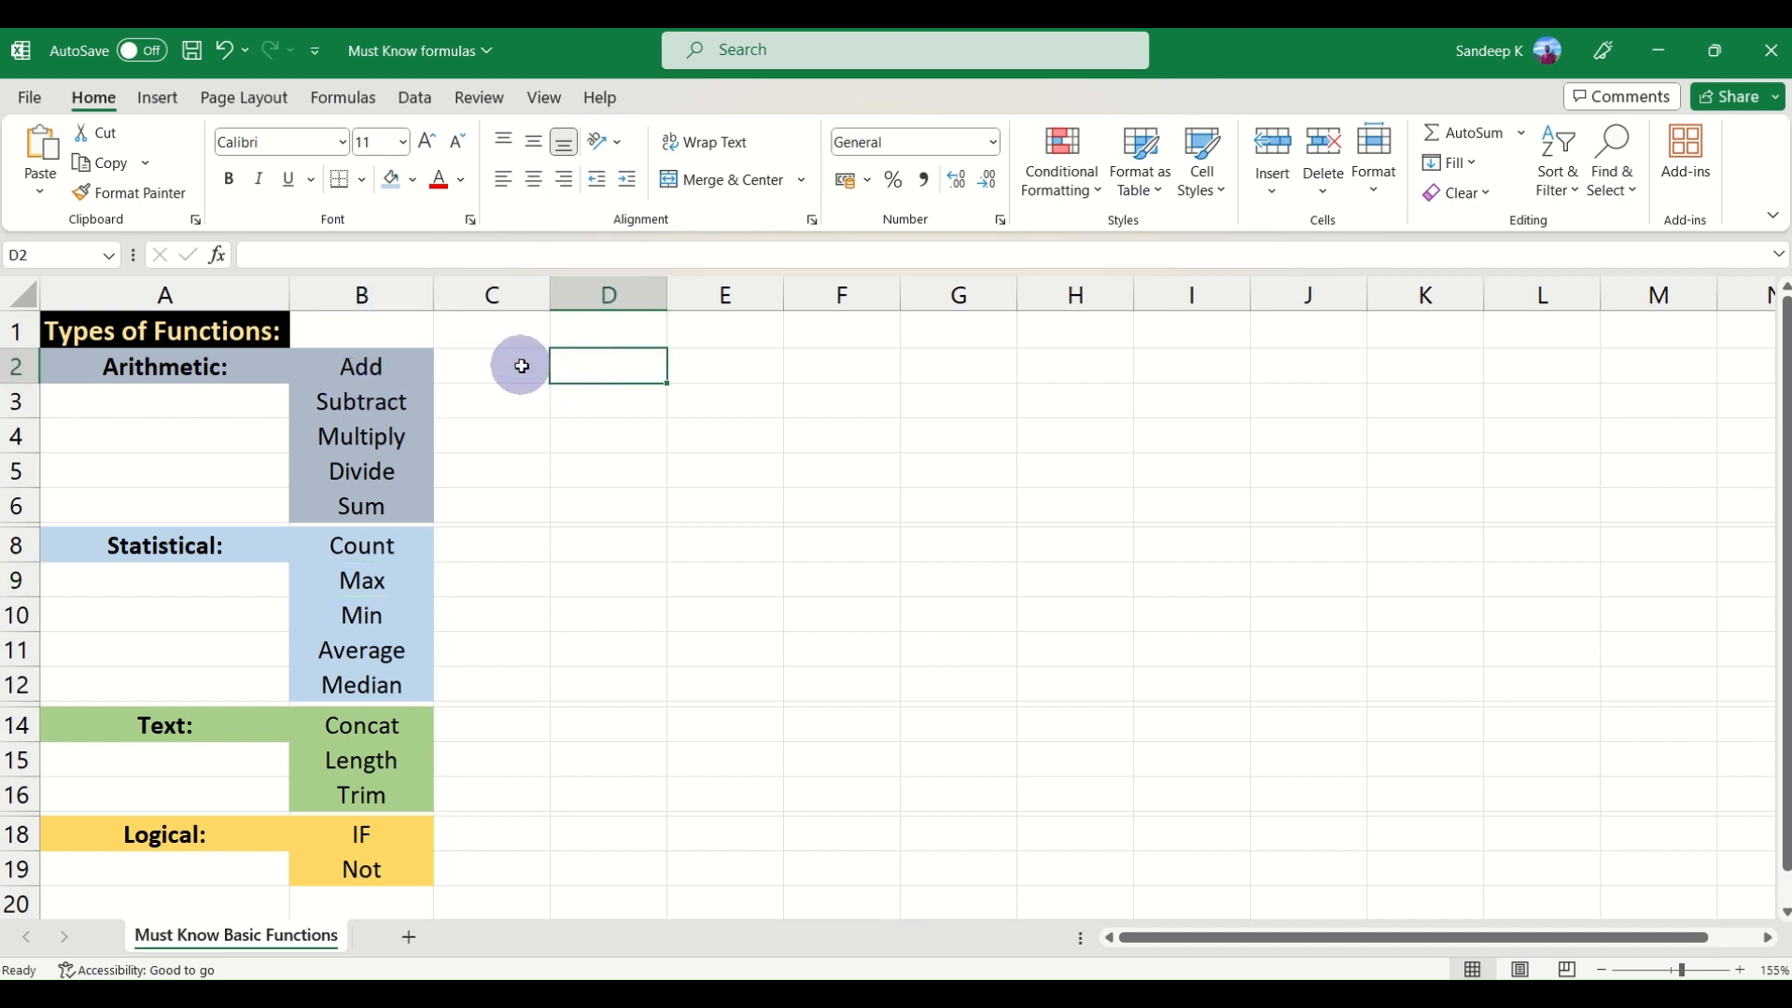
{"action": "left_click", "coordinate": [519, 365]}
{"action": "left_click", "coordinate": [653, 374]}
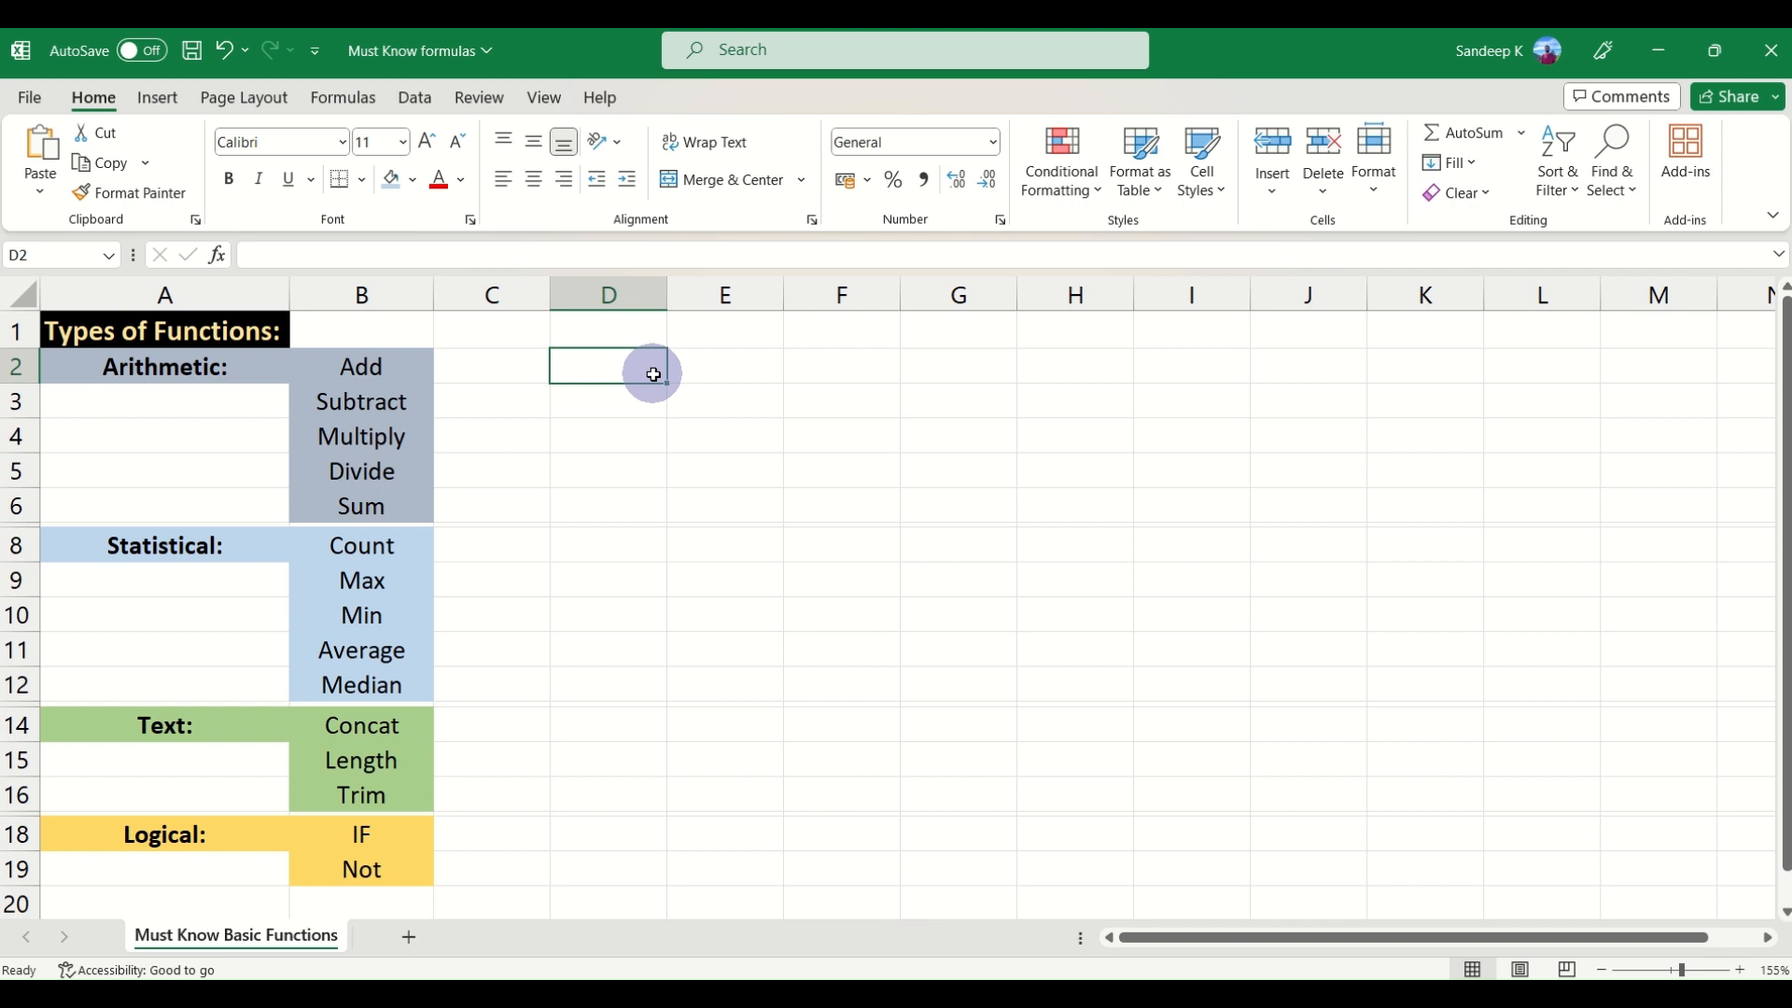
{"action": "left_click", "coordinate": [520, 359]}
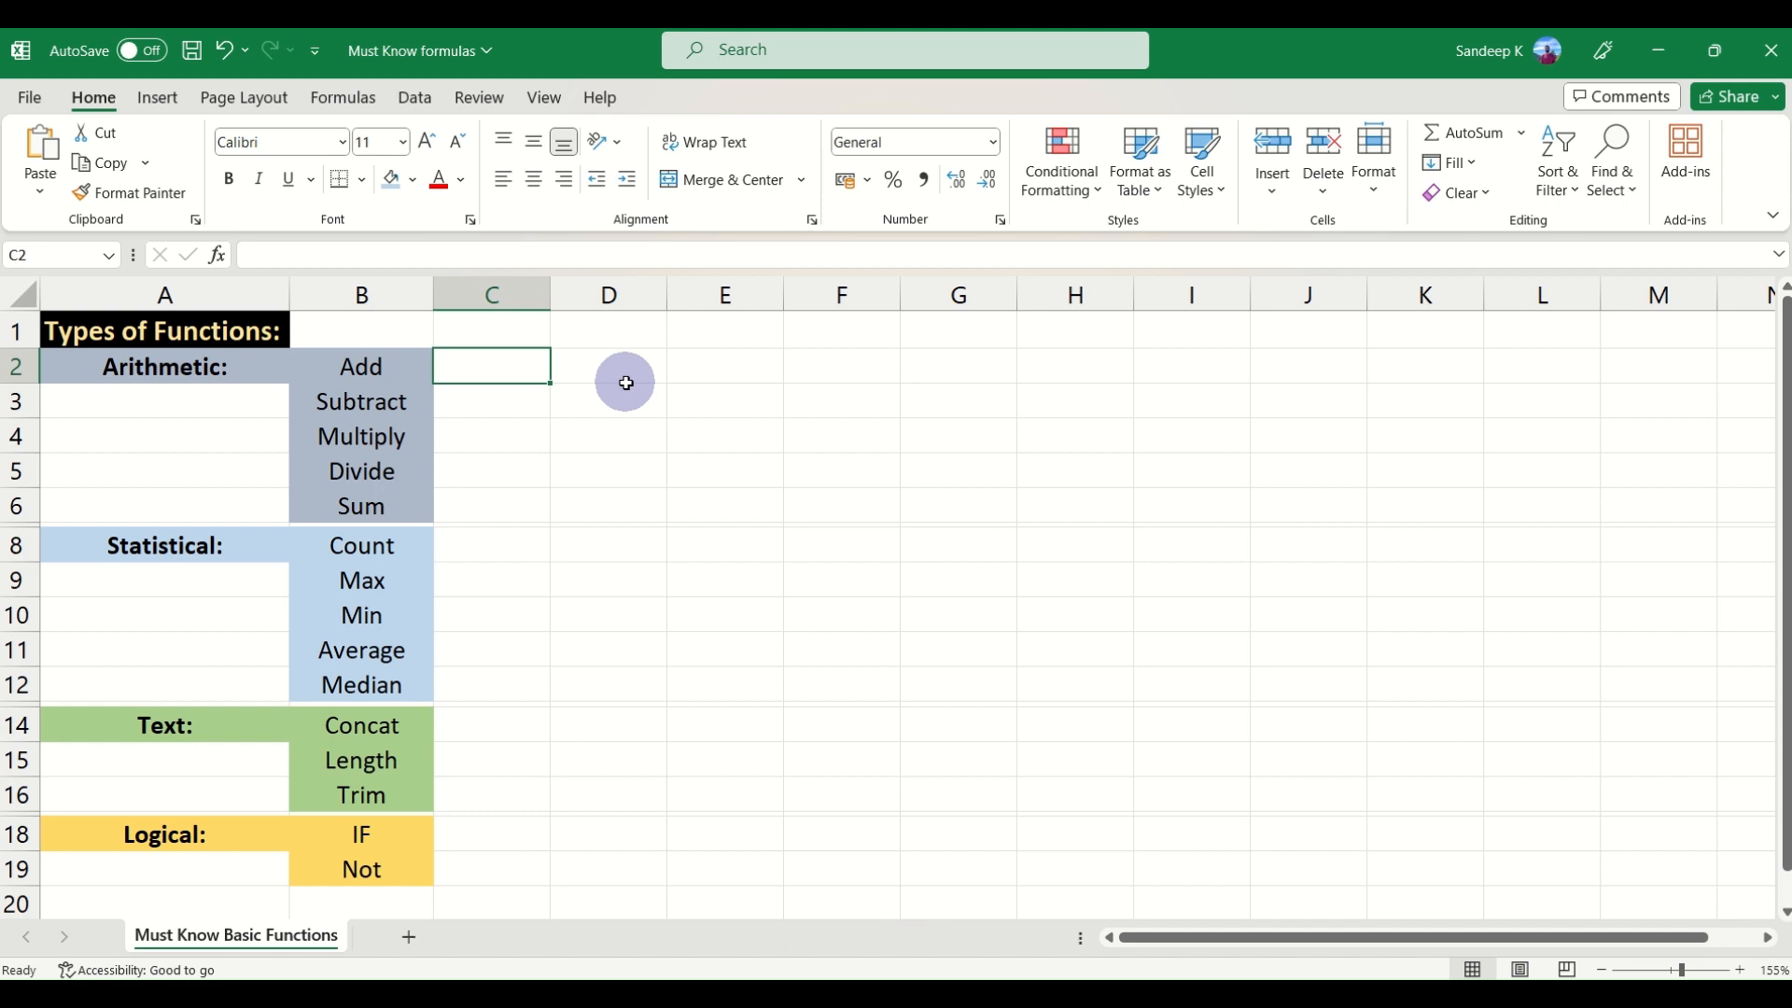
{"action": "type", "text": "+"}
{"action": "key", "text": "Tab"}
{"action": "left_click", "coordinate": [532, 381]}
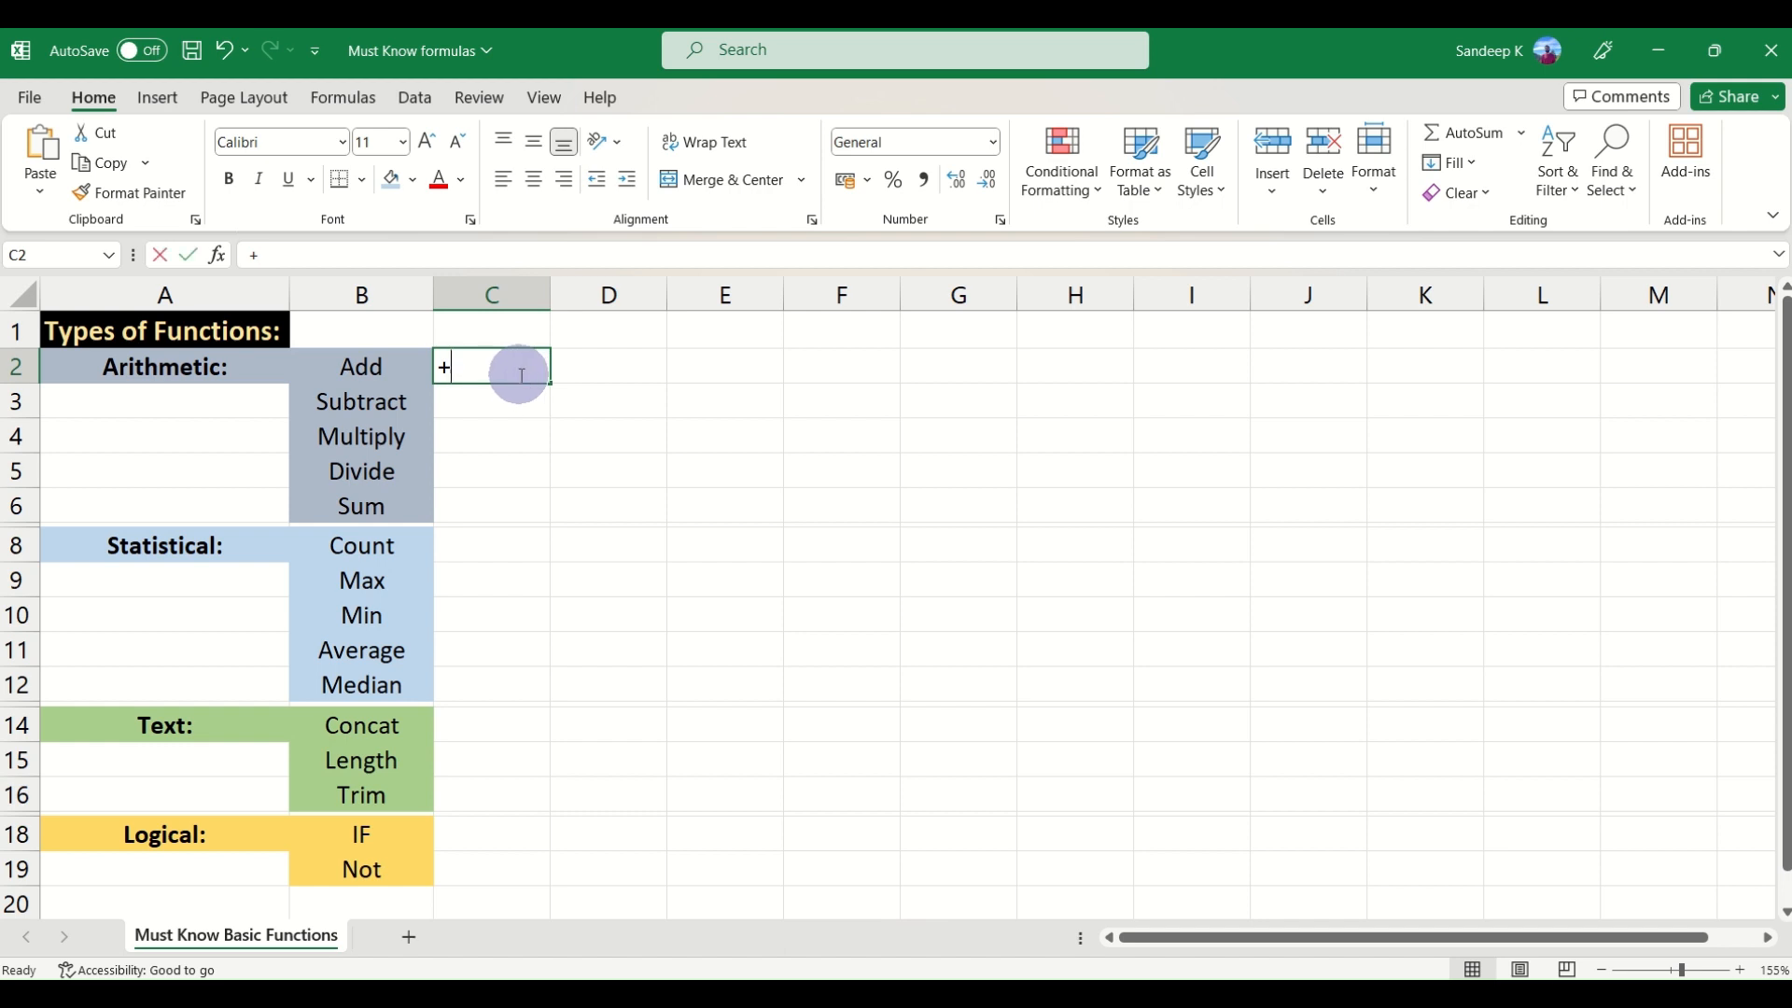
{"action": "key", "text": "BackSpace"}
{"action": "left_click", "coordinate": [581, 364]}
Enter 22 in C2 and 33 in D2 as the operands of the Add row
{"action": "left_click", "coordinate": [527, 373]}
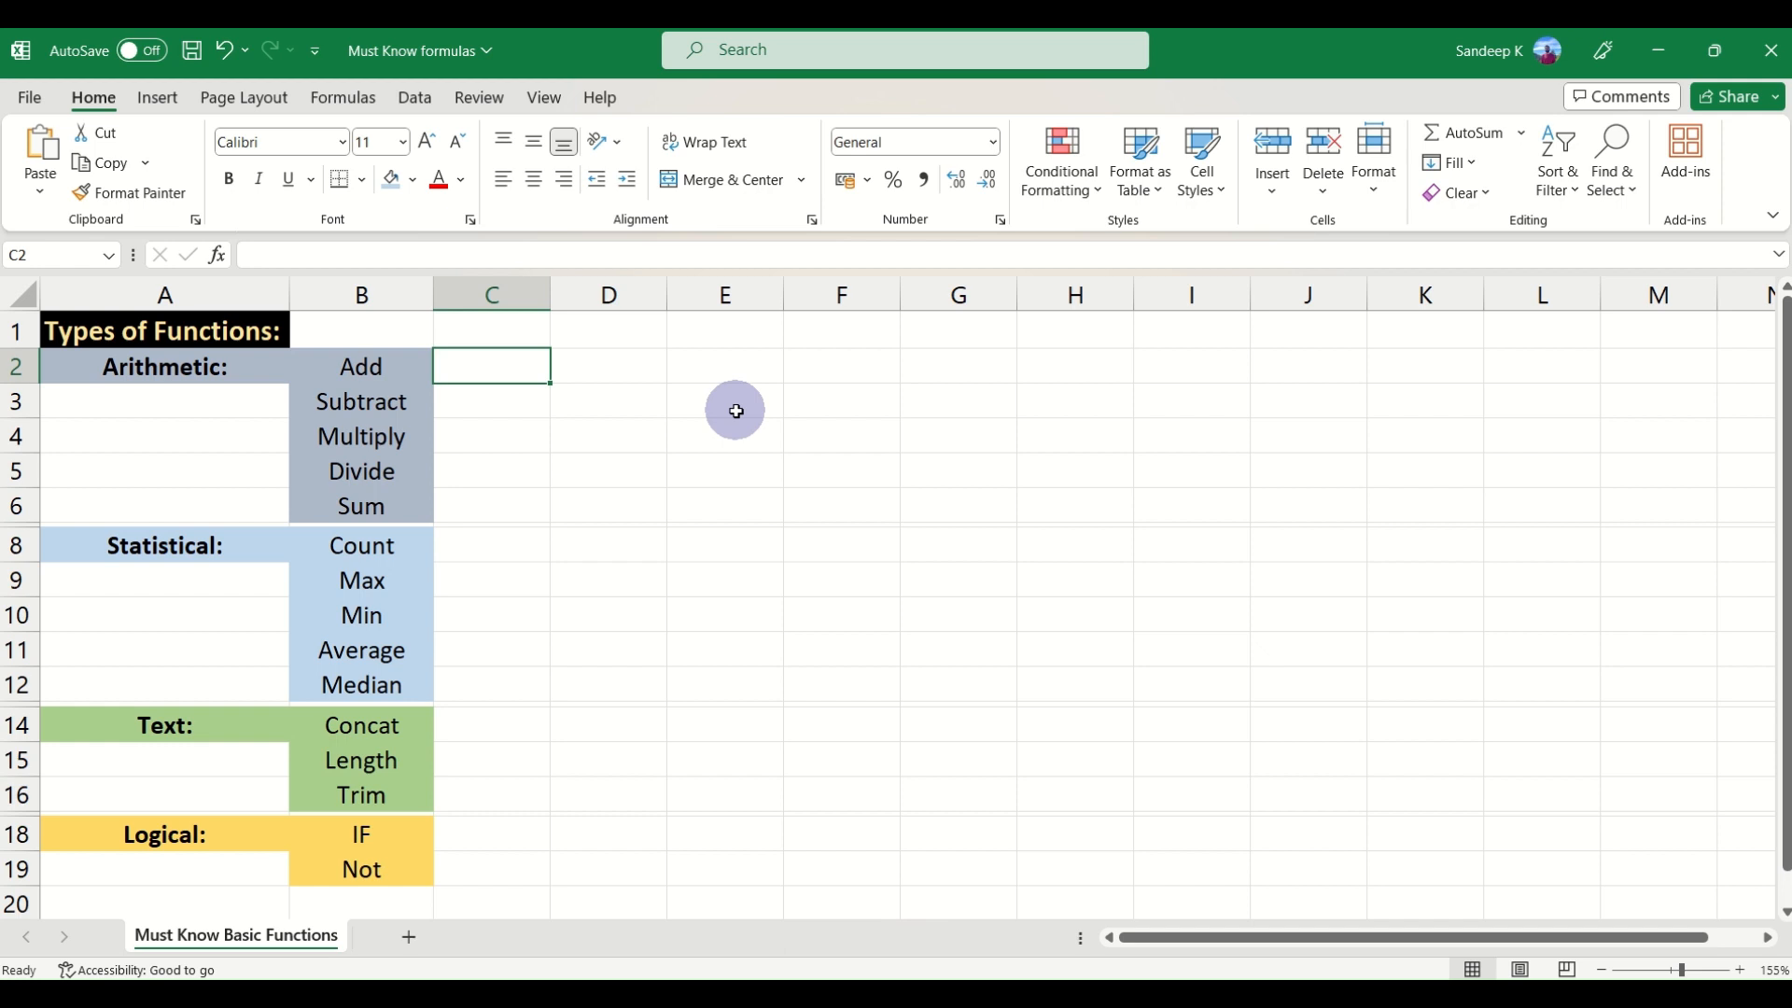
{"action": "type", "text": "22"}
{"action": "key", "text": "Tab"}
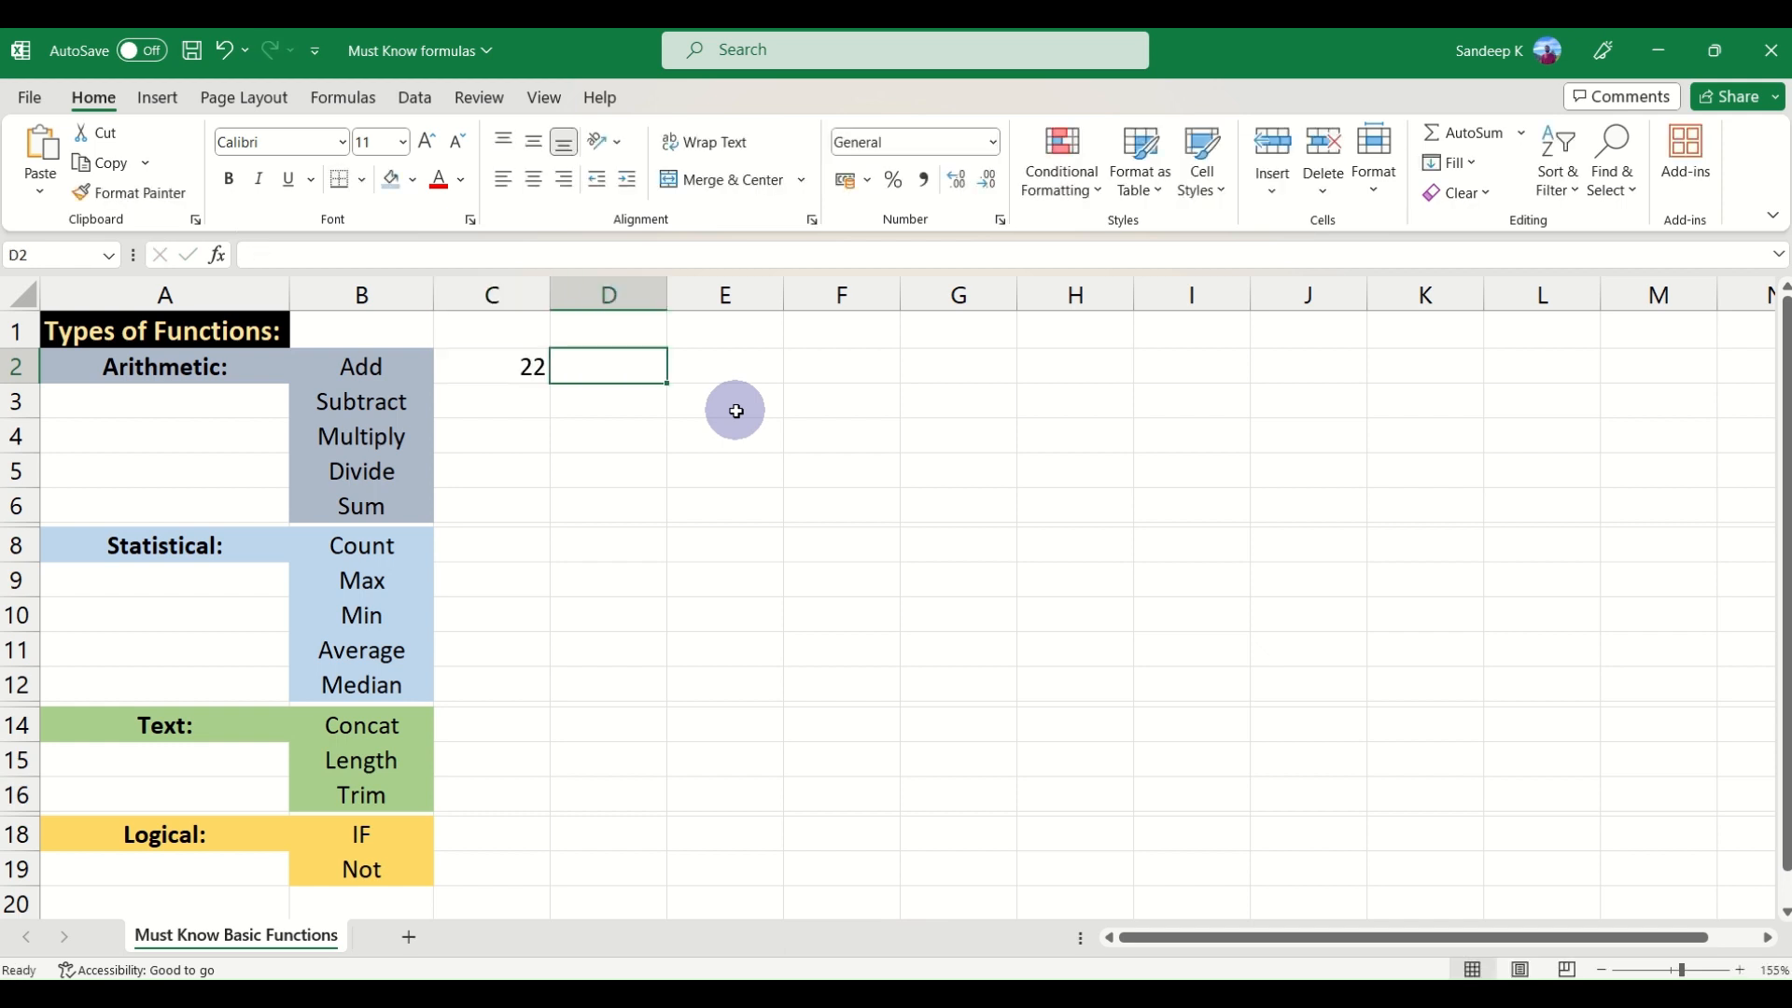
{"action": "type", "text": "33"}
{"action": "key", "text": "Tab"}
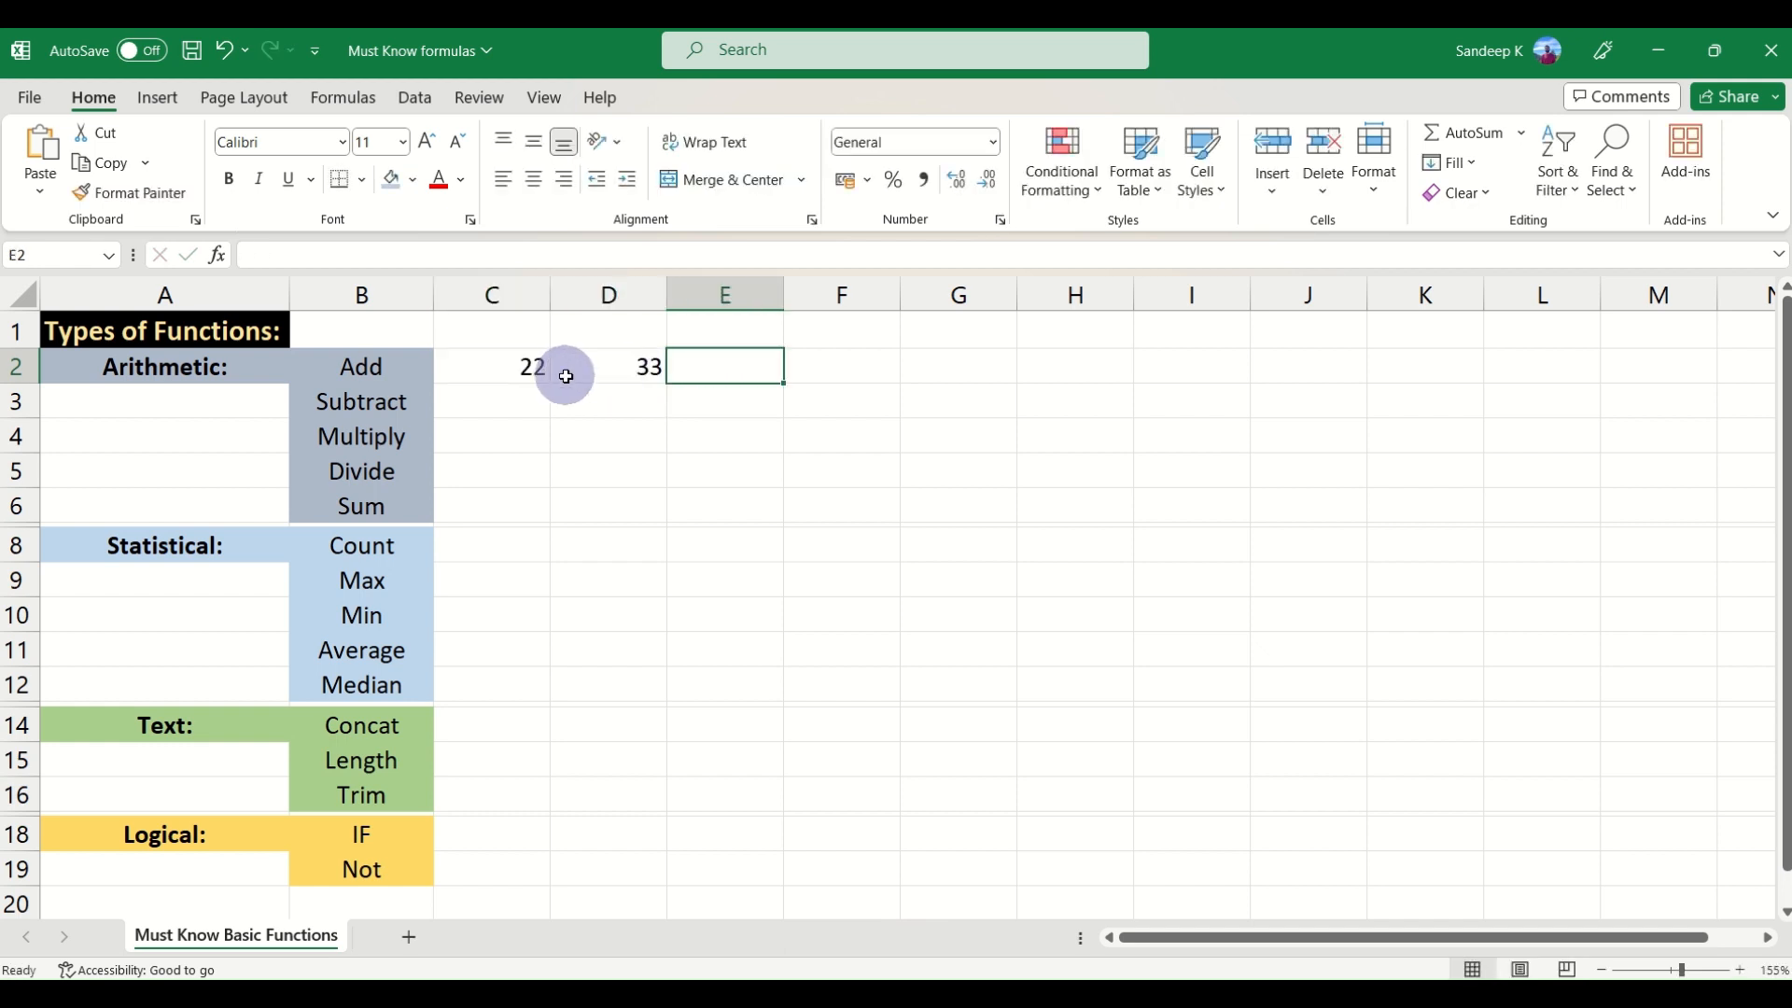
Add the two numbers in E2 using literal values with the formula =22+33
{"action": "left_click_drag", "start_coordinate": [537, 372], "coordinate": [638, 367]}
{"action": "left_click", "coordinate": [641, 368]}
{"action": "left_click", "coordinate": [759, 379]}
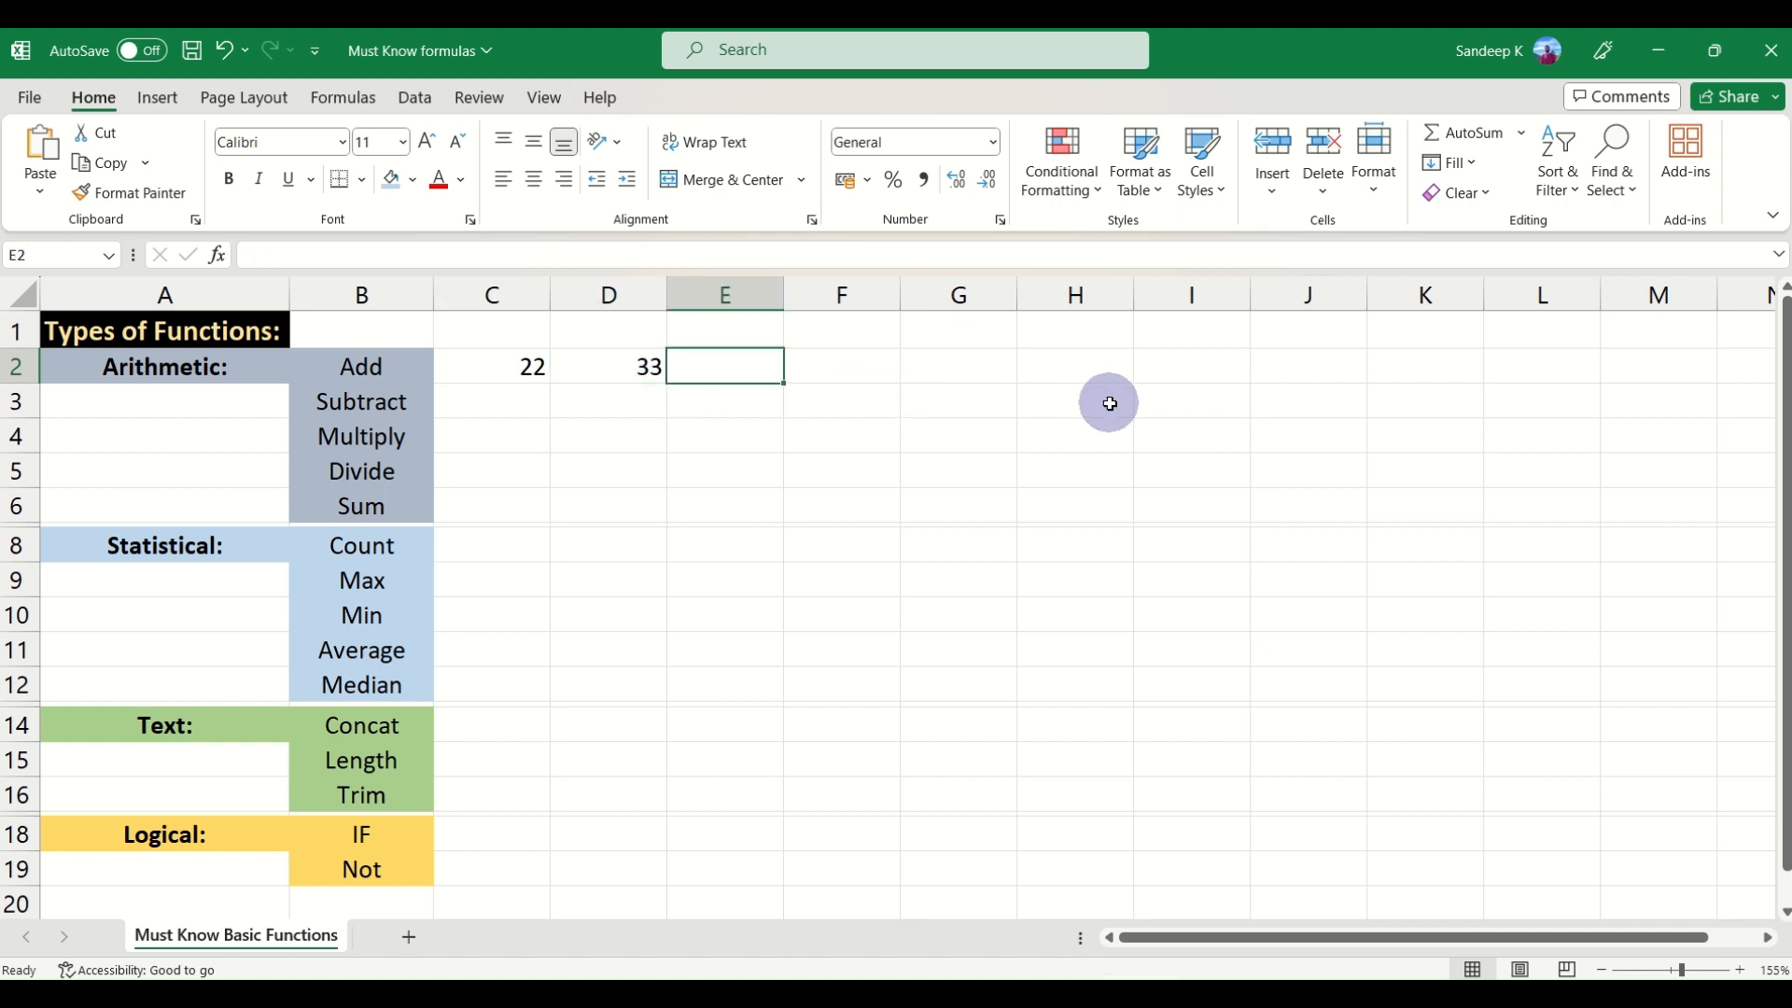
{"action": "type", "text": "="}
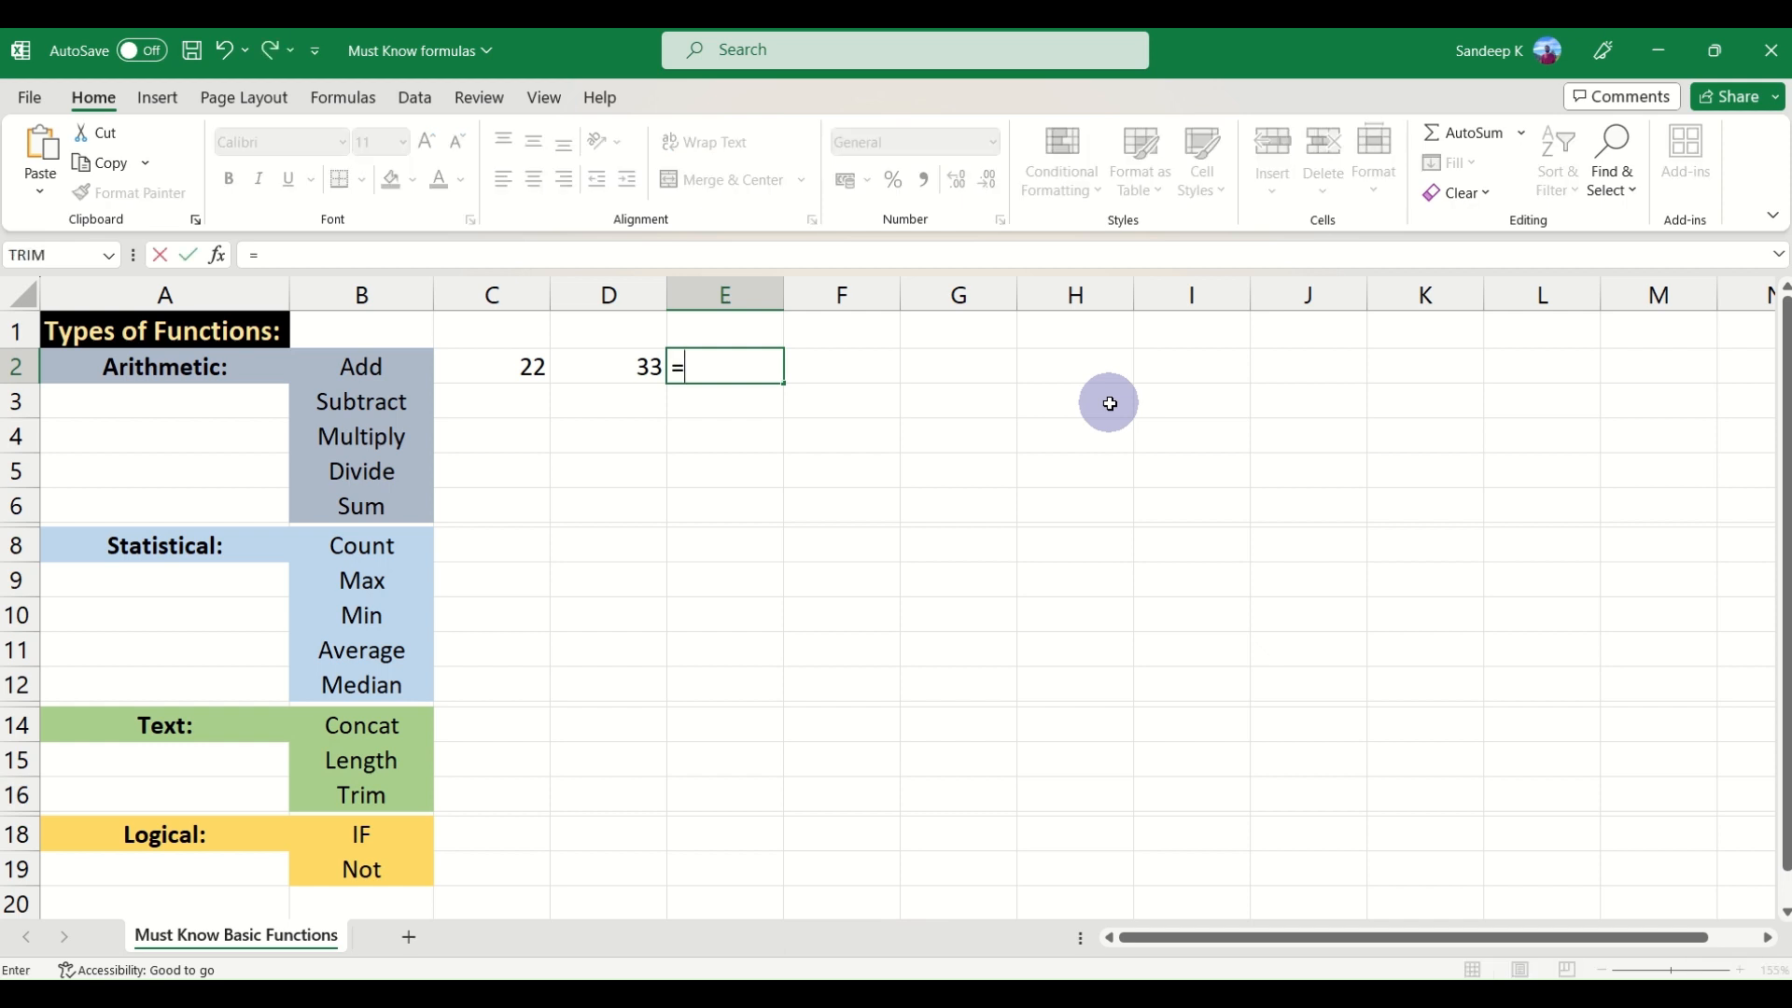
{"action": "type", "text": "22+33"}
{"action": "key", "text": "Return"}
{"action": "left_click", "coordinate": [743, 359]}
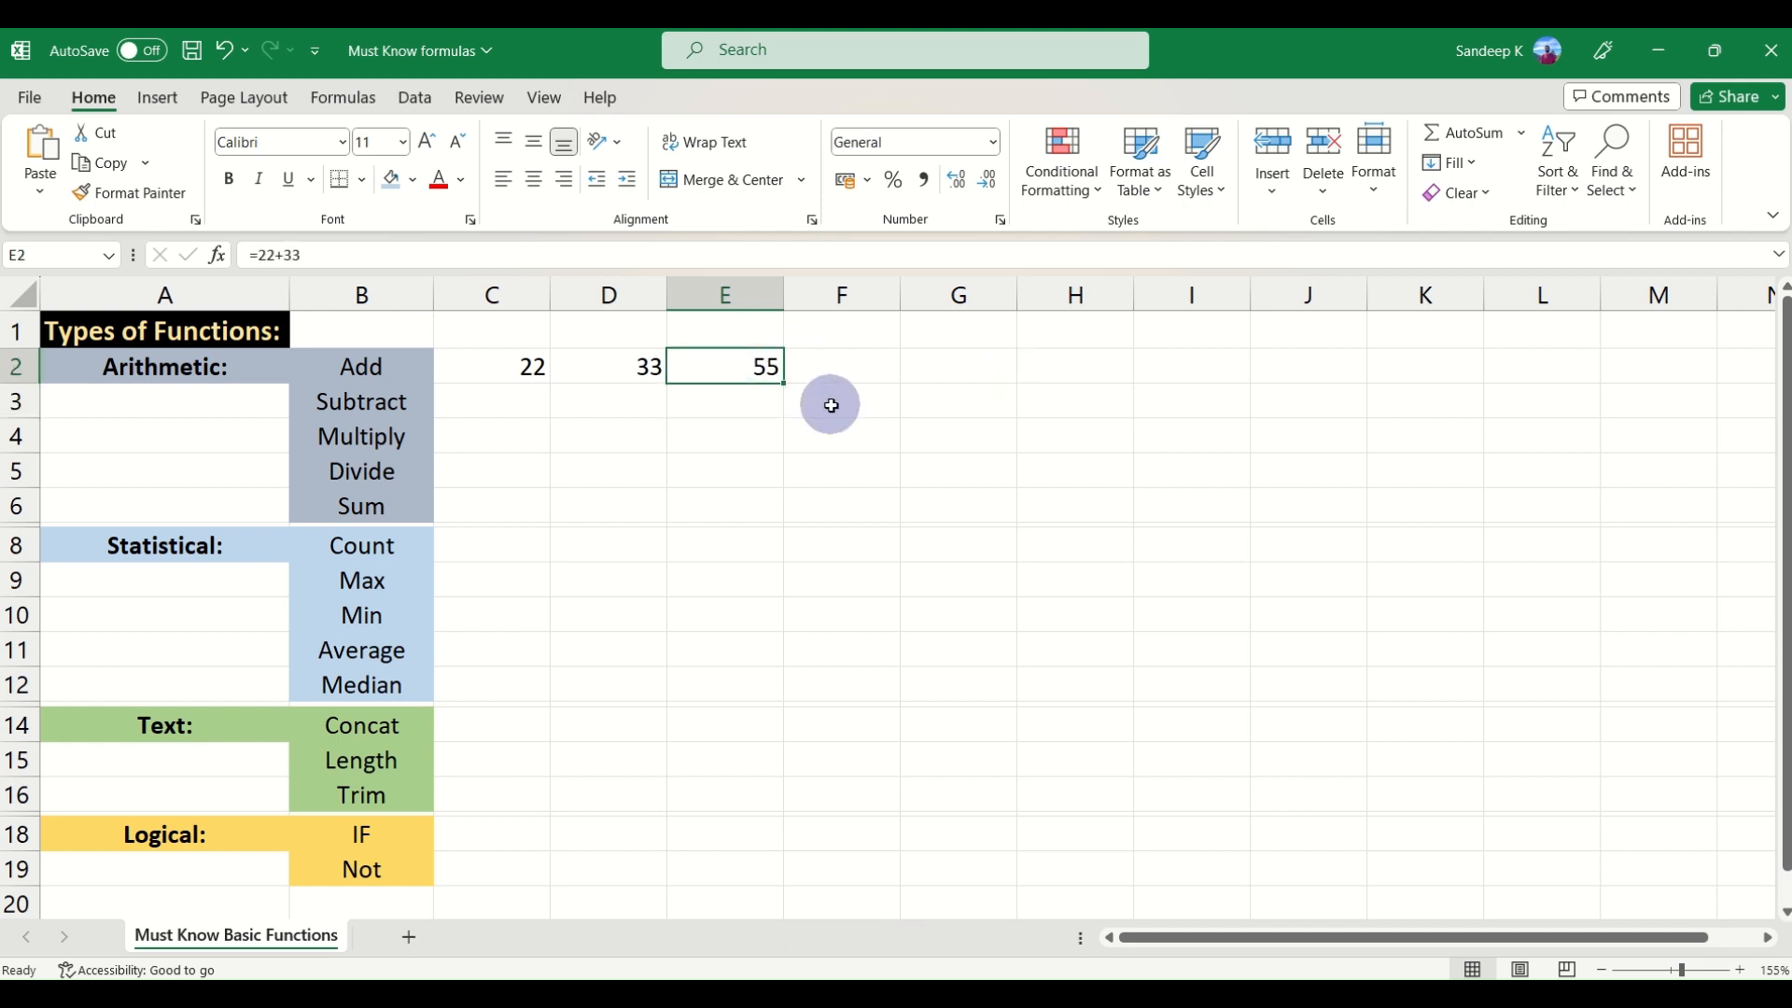
Review the formula in E2 and the source values in C2 and D2
{"action": "left_click_drag", "start_coordinate": [320, 259], "coordinate": [244, 257]}
{"action": "left_click", "coordinate": [310, 258]}
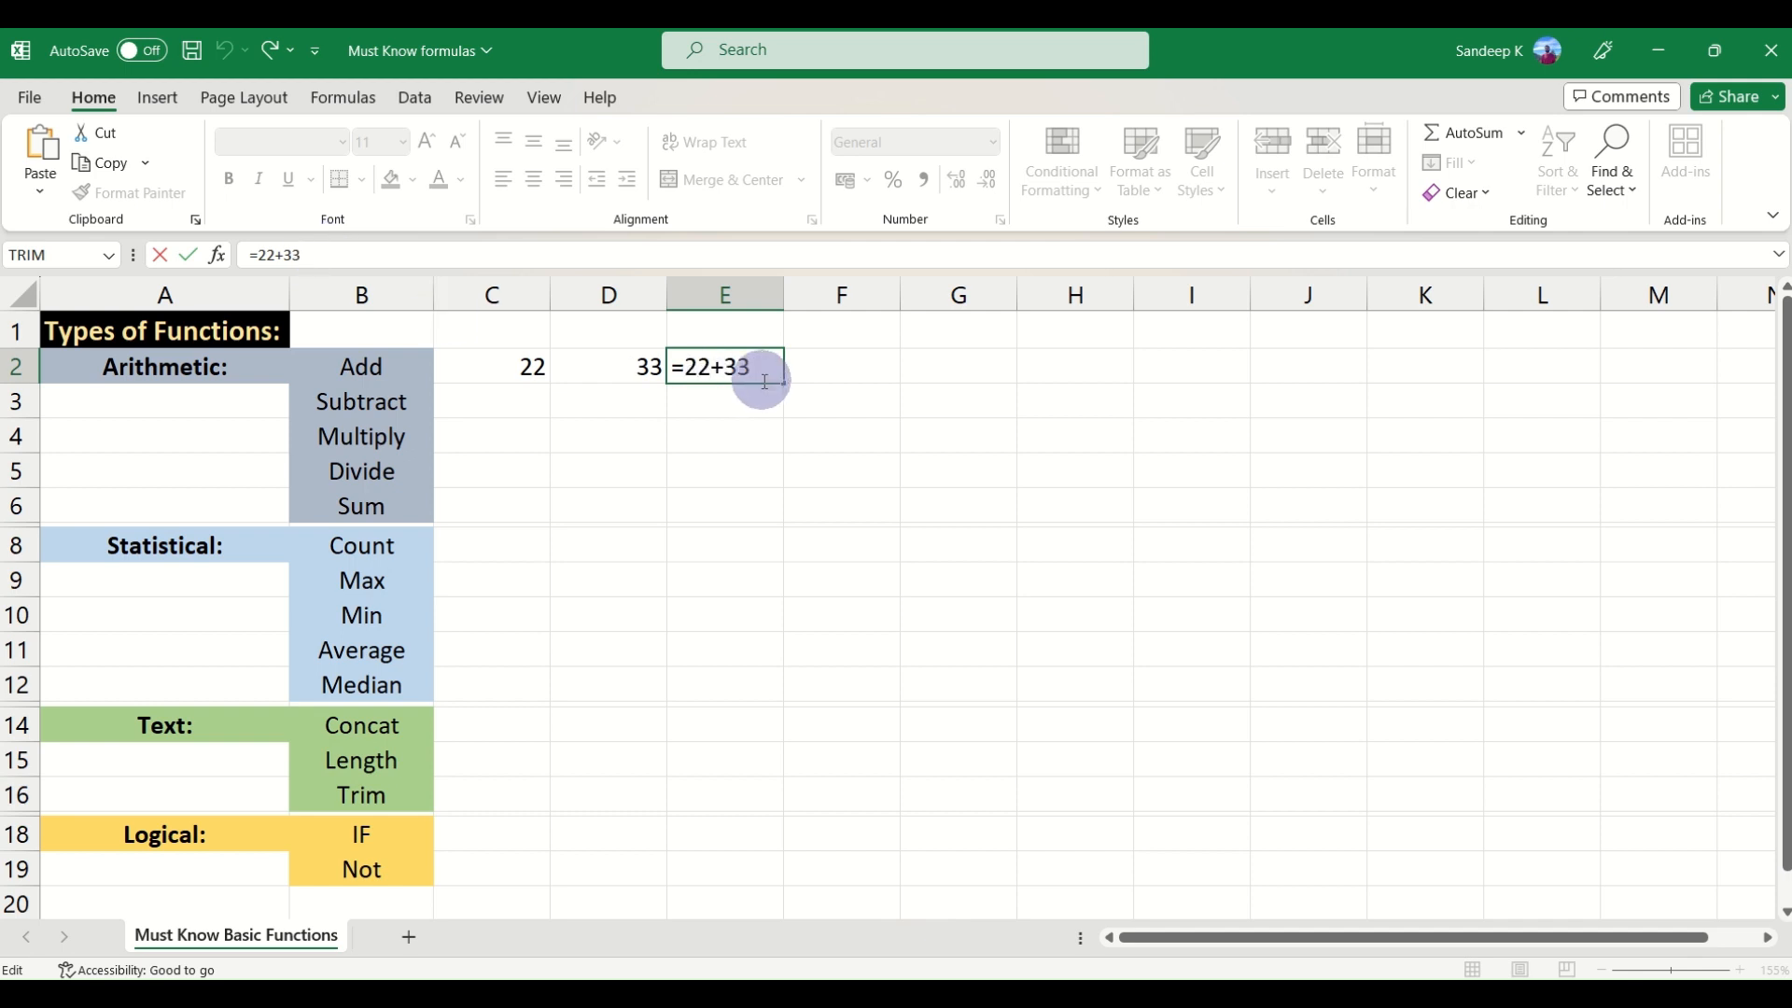
{"action": "key", "text": "ctrl+Return"}
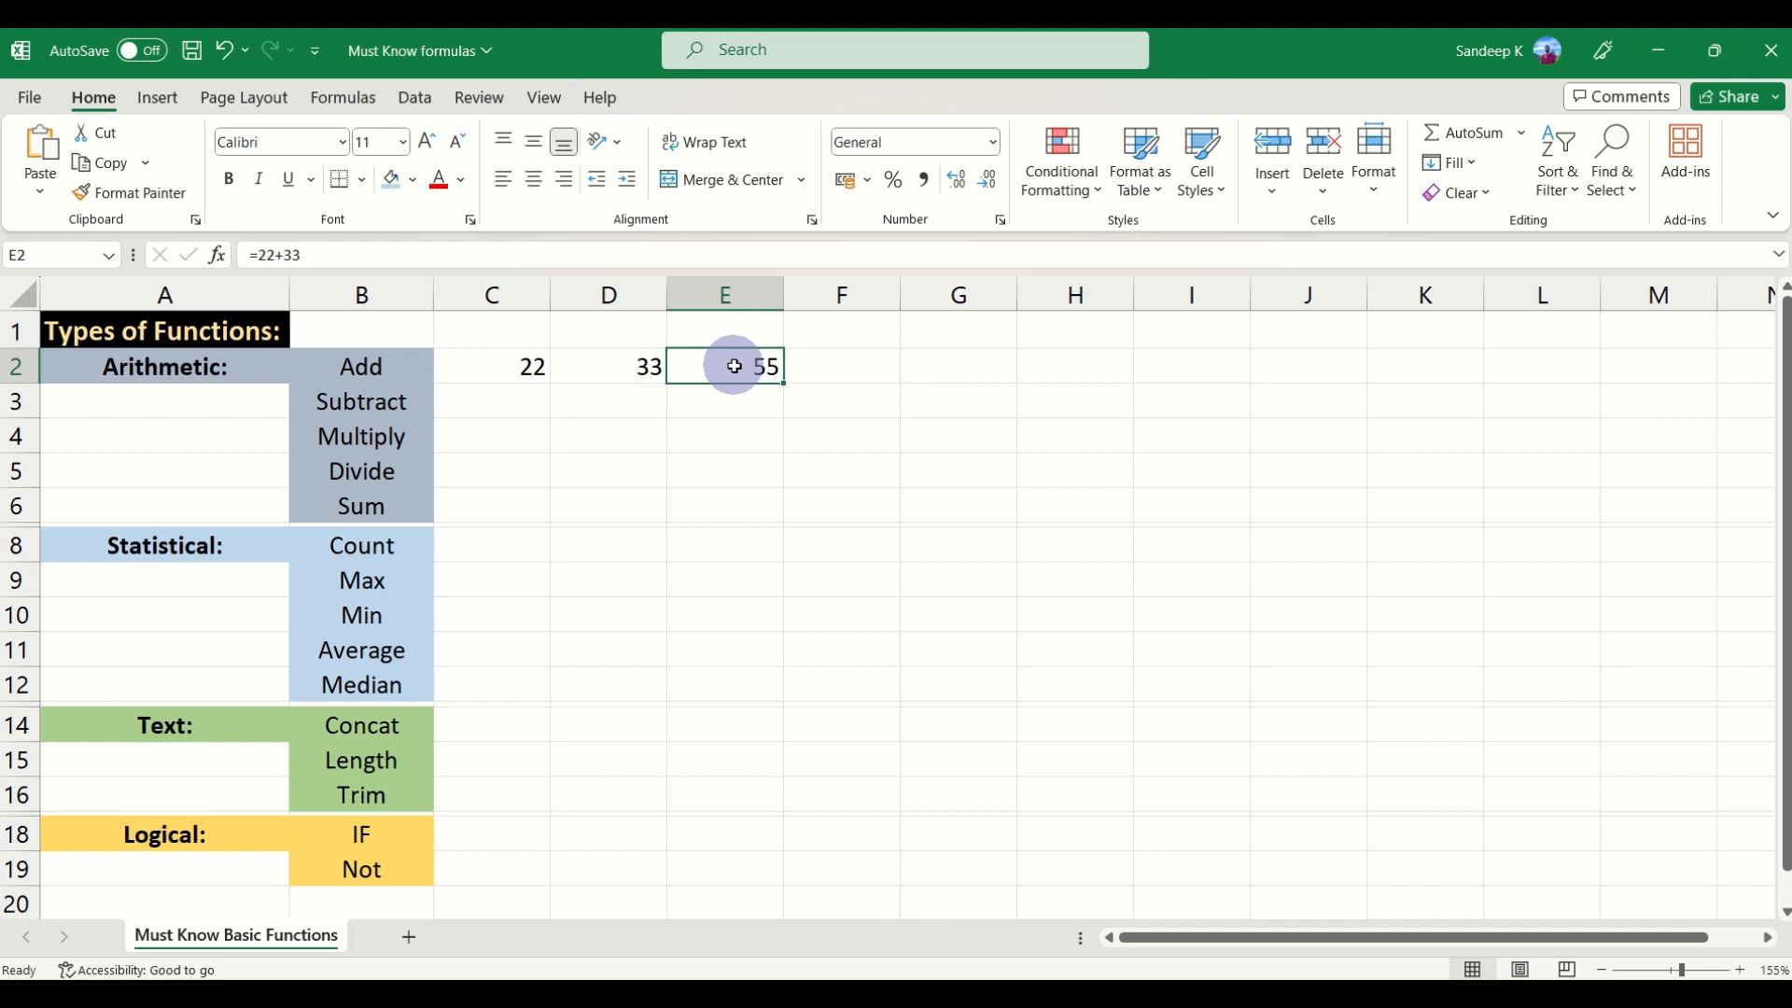
{"action": "left_click", "coordinate": [496, 358]}
{"action": "left_click", "coordinate": [616, 360]}
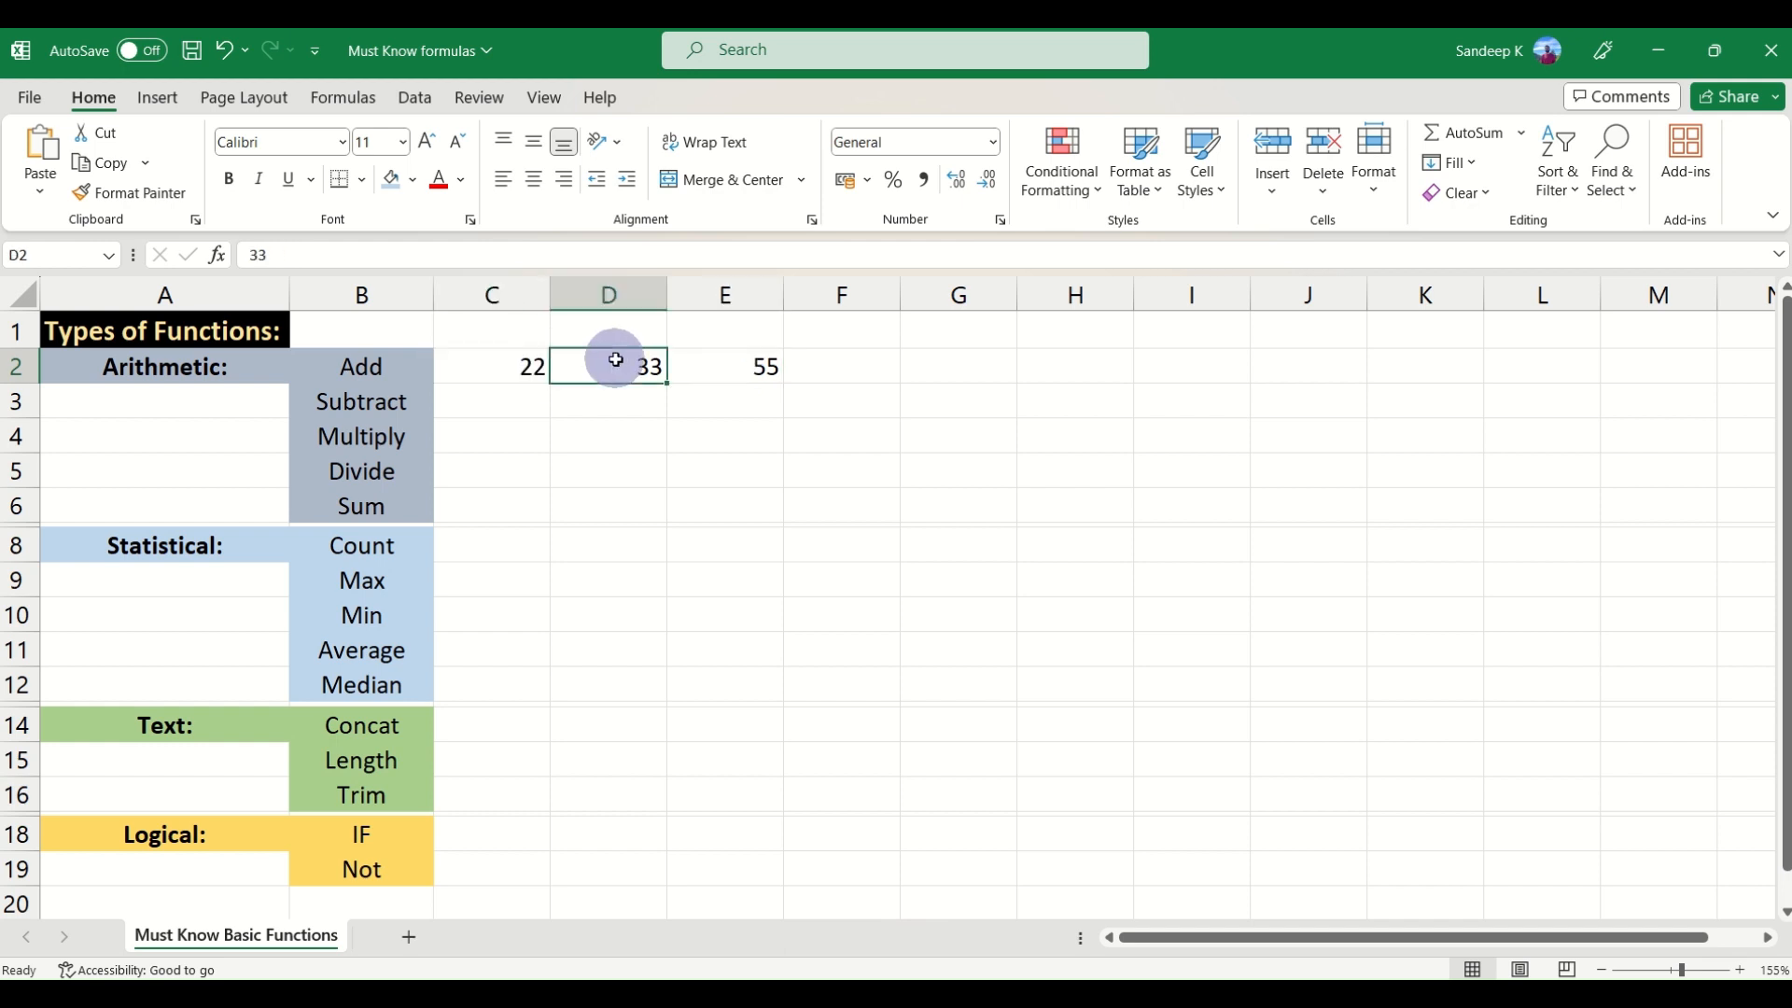
{"action": "left_click", "coordinate": [502, 362]}
{"action": "left_click", "coordinate": [600, 364]}
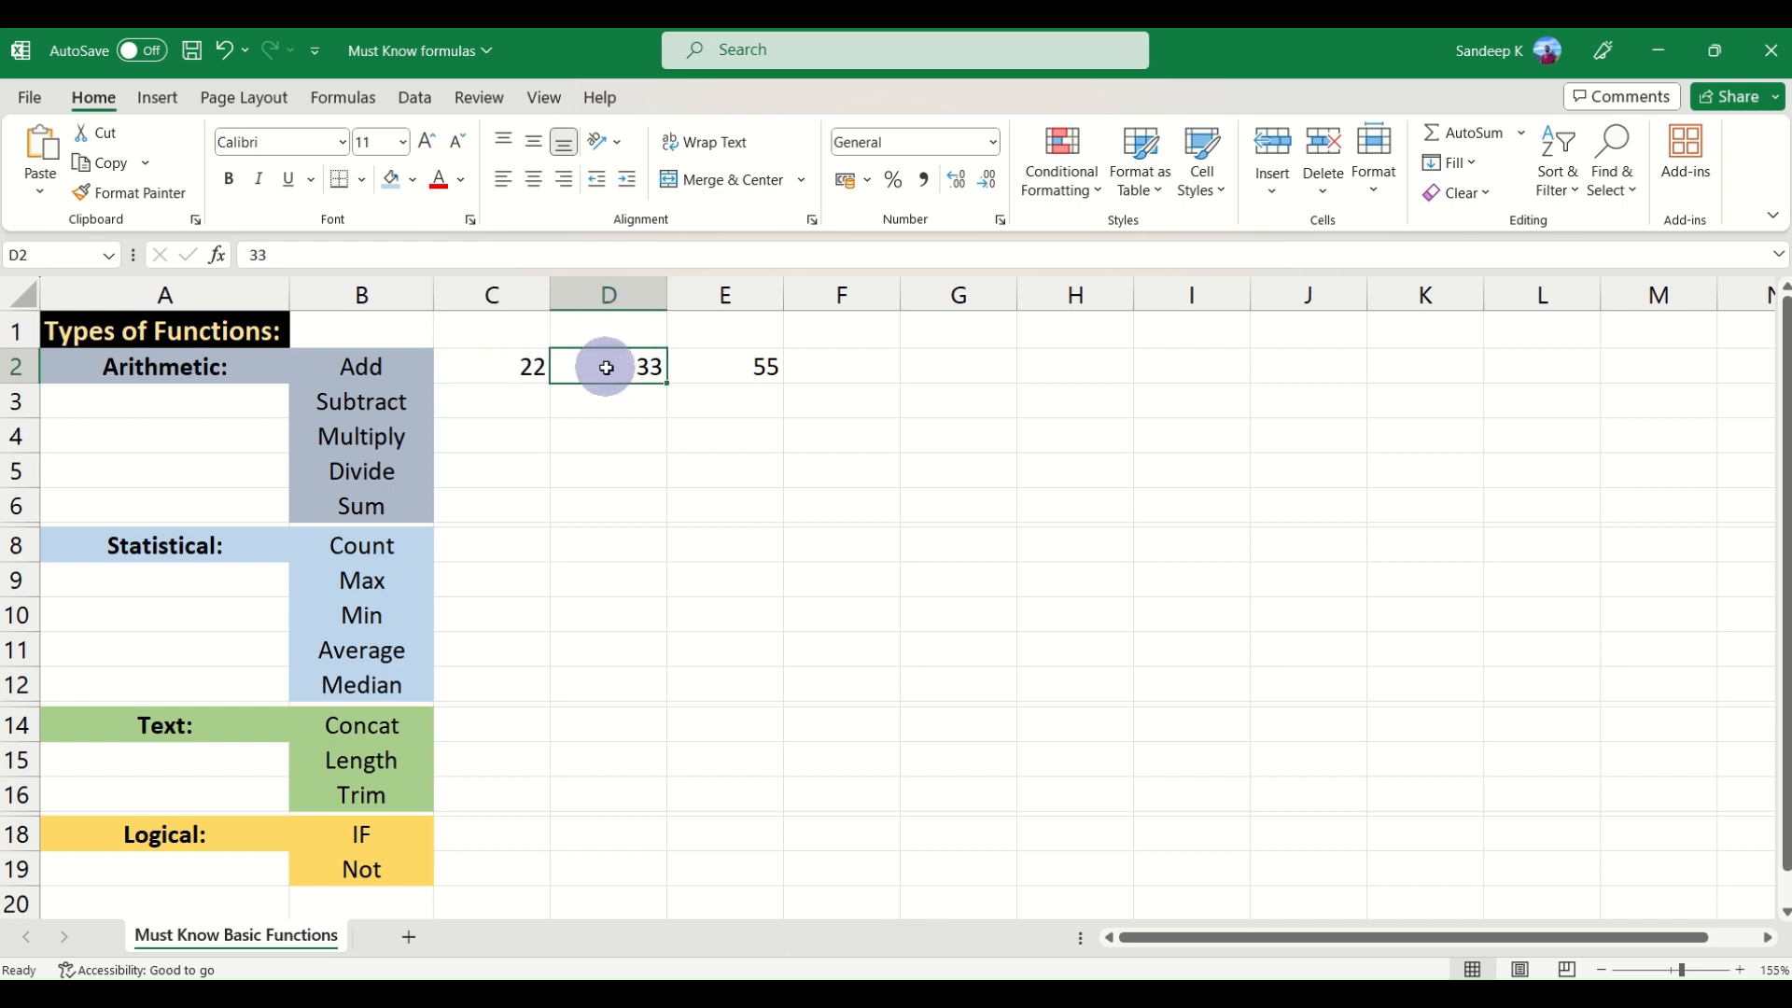
Replace the literal values in the E2 formula with cell references so it reads =C2+D2
{"action": "left_click", "coordinate": [802, 367]}
{"action": "double_click", "coordinate": [768, 365]}
{"action": "key", "text": "BackSpace"}
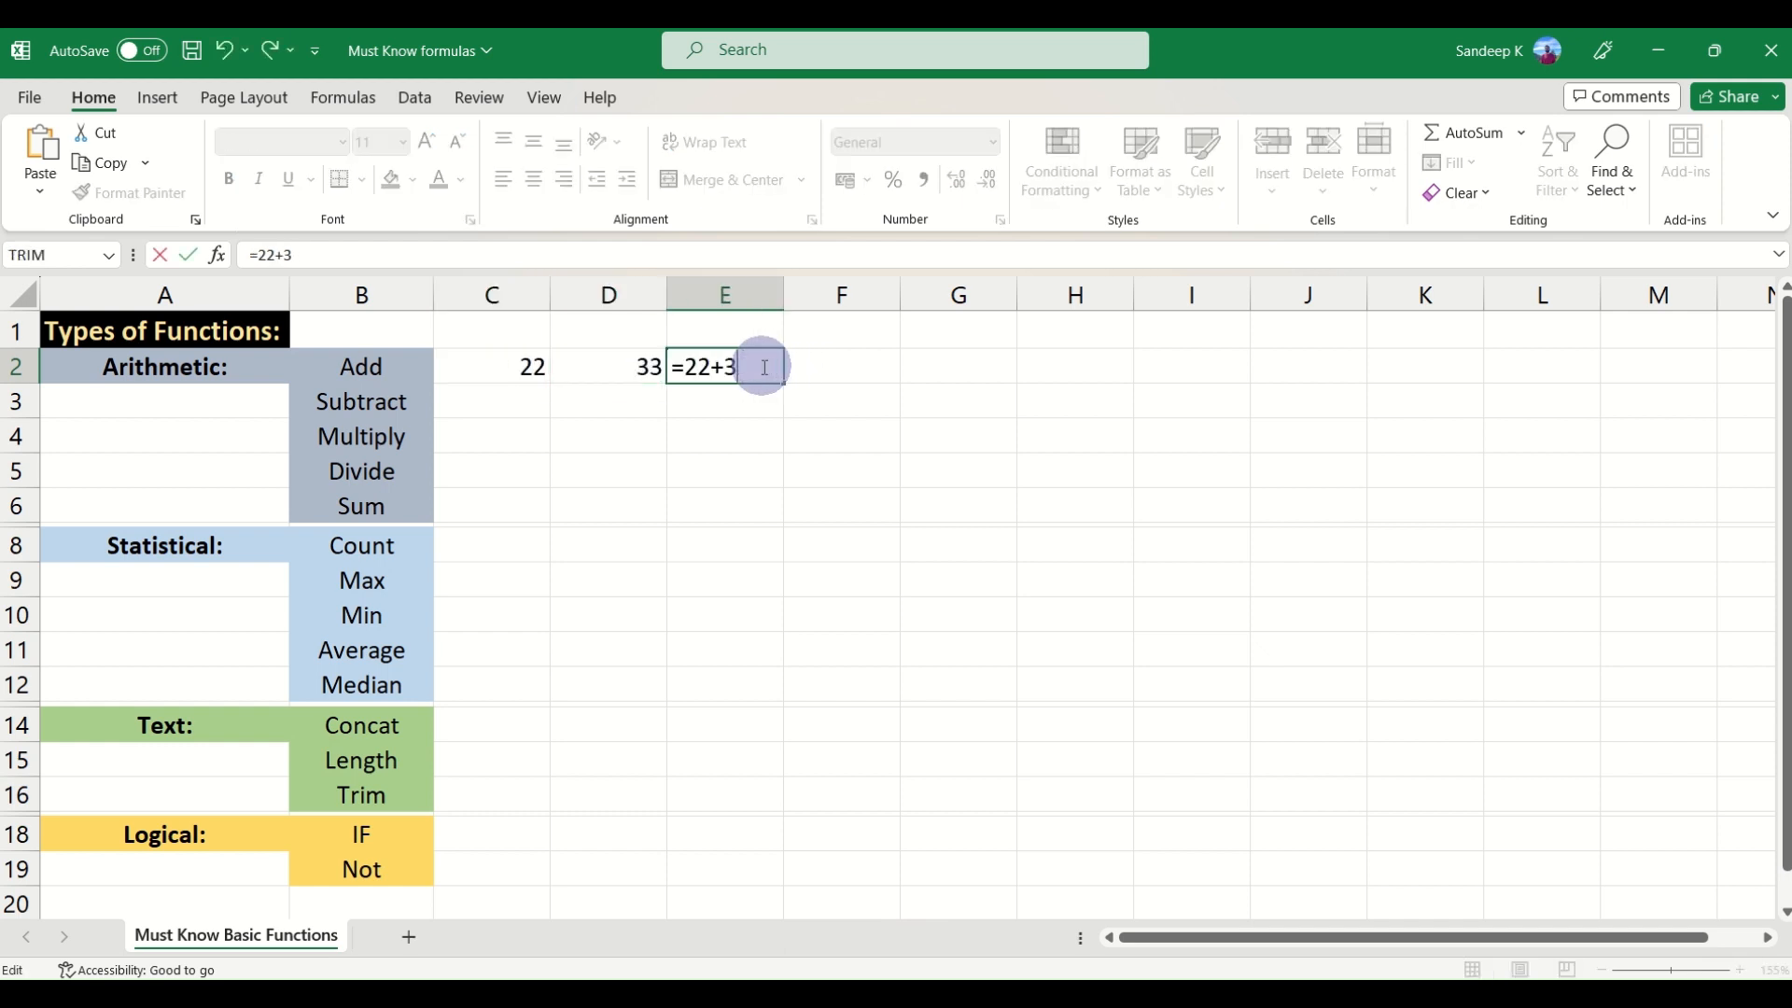
{"action": "key", "text": "BackSpace"}
{"action": "key", "text": "BackSpace"}
{"action": "key", "text": "BackSpace"}
{"action": "key", "text": "BackSpace"}
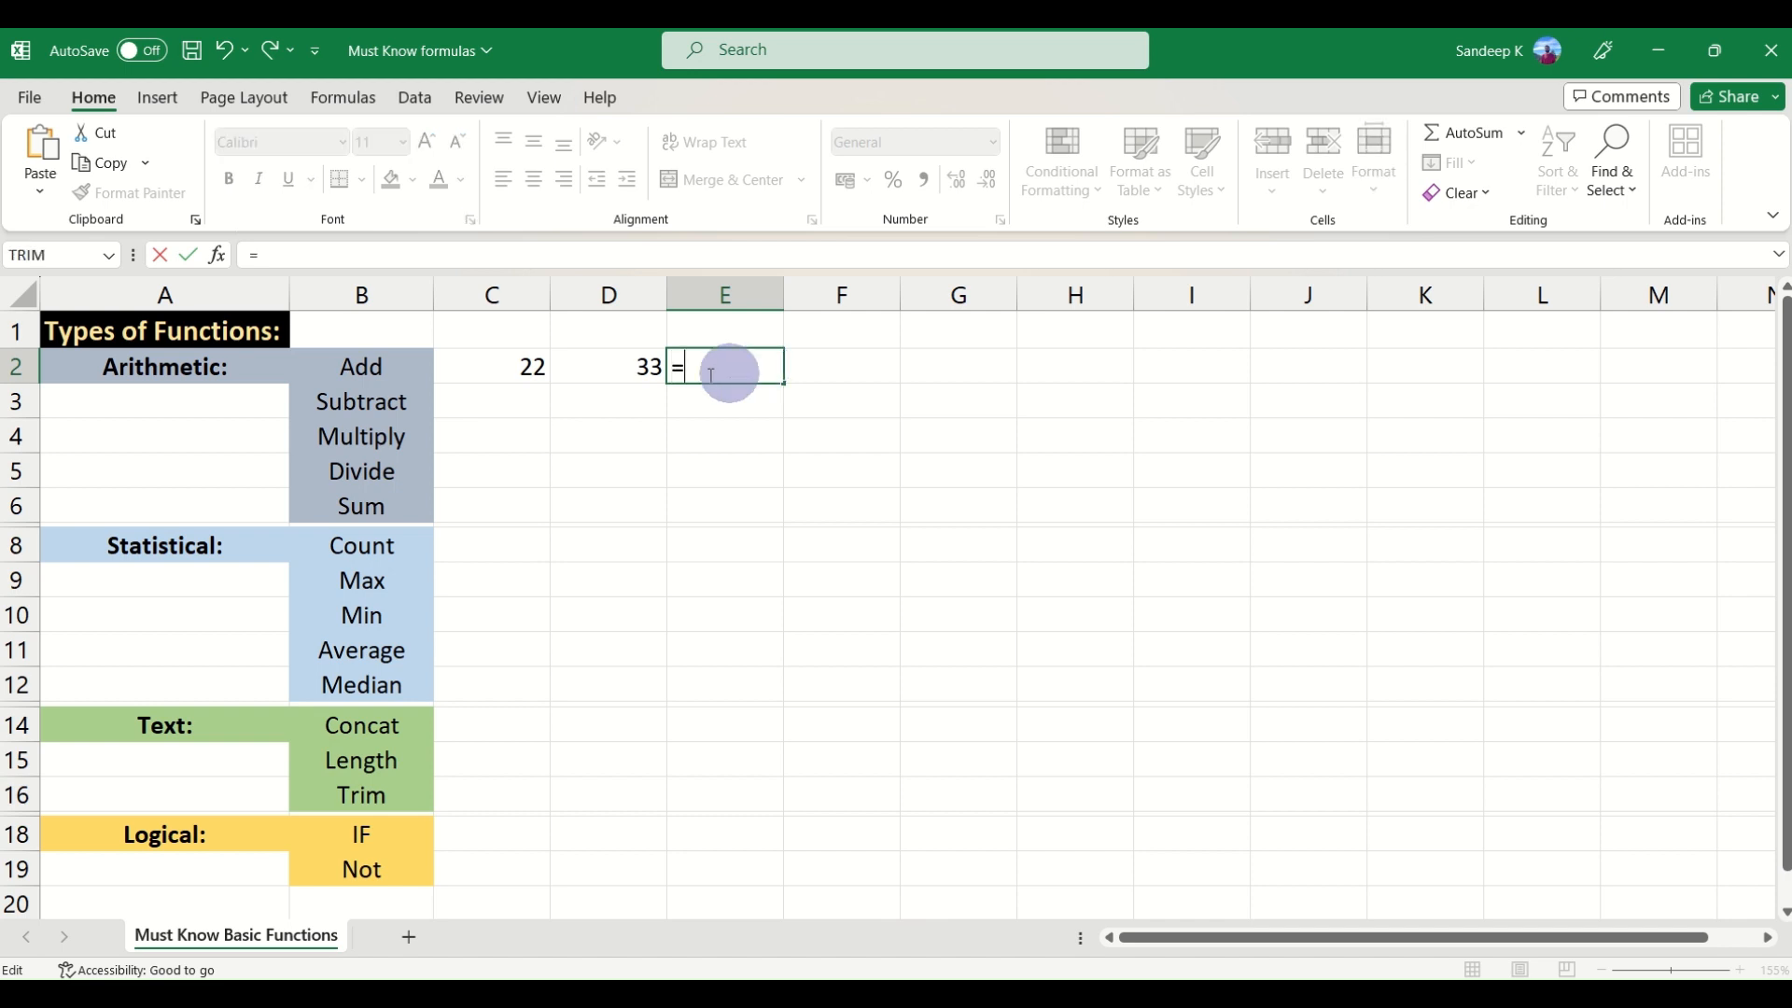
{"action": "left_click", "coordinate": [493, 367]}
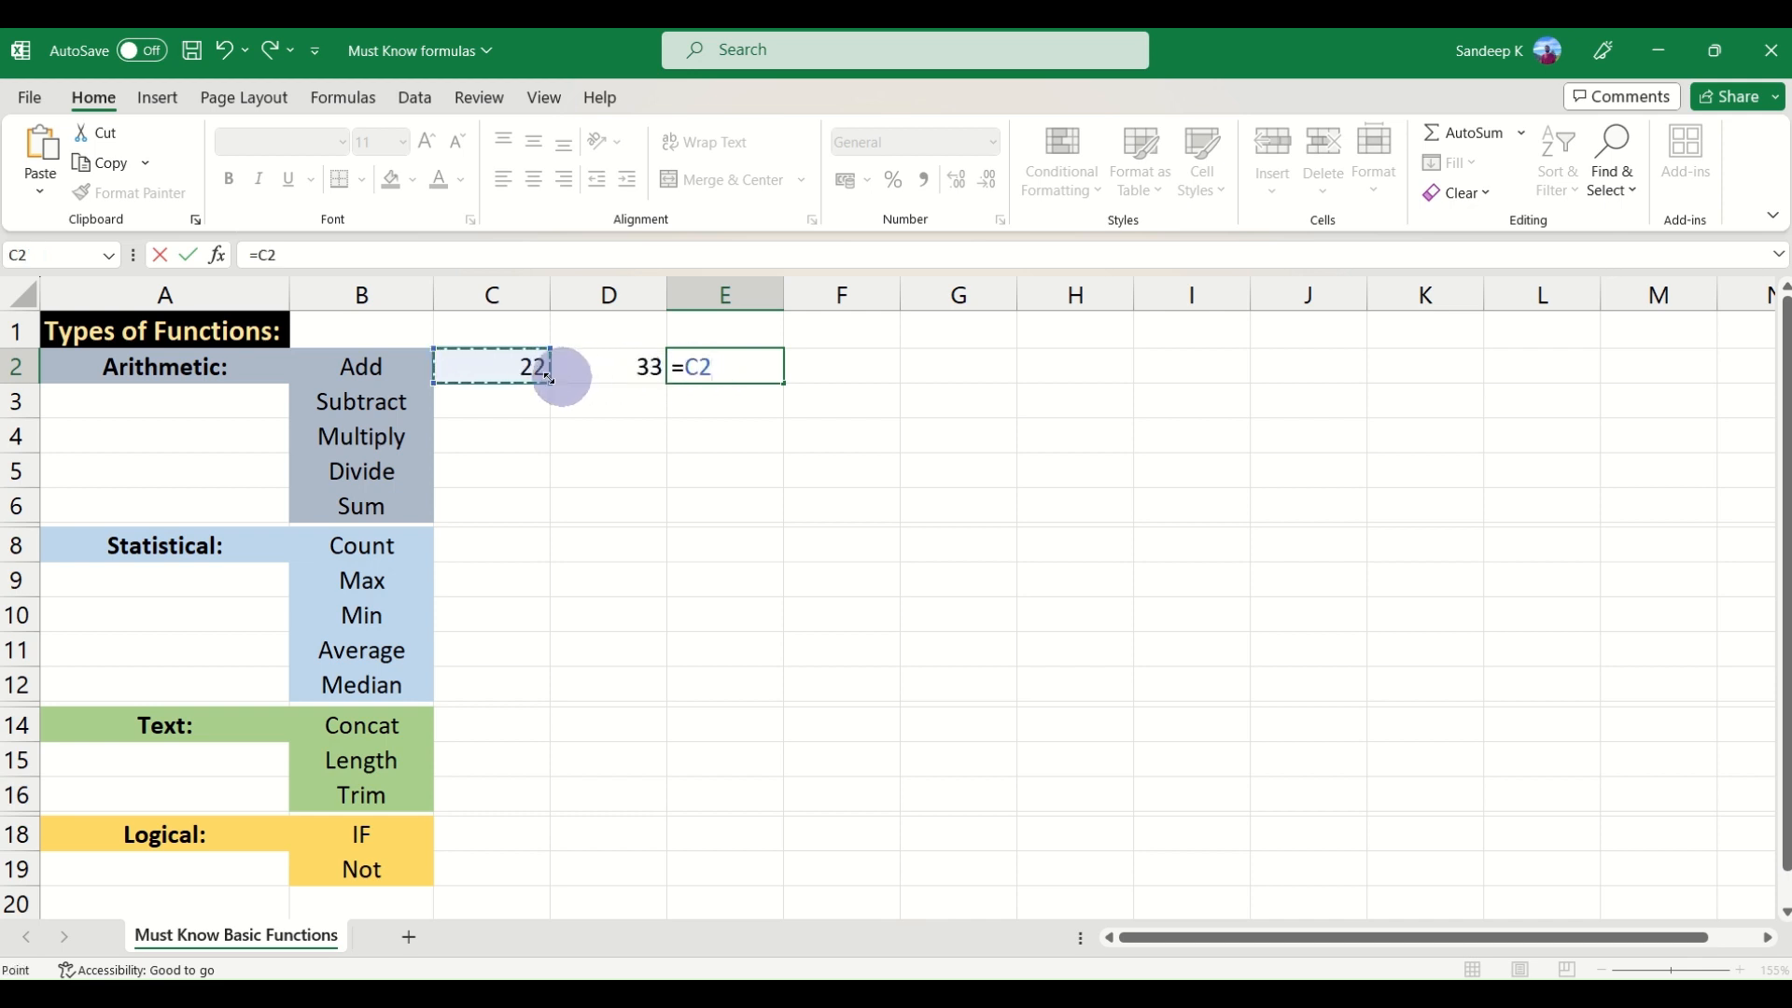
{"action": "type", "text": "+"}
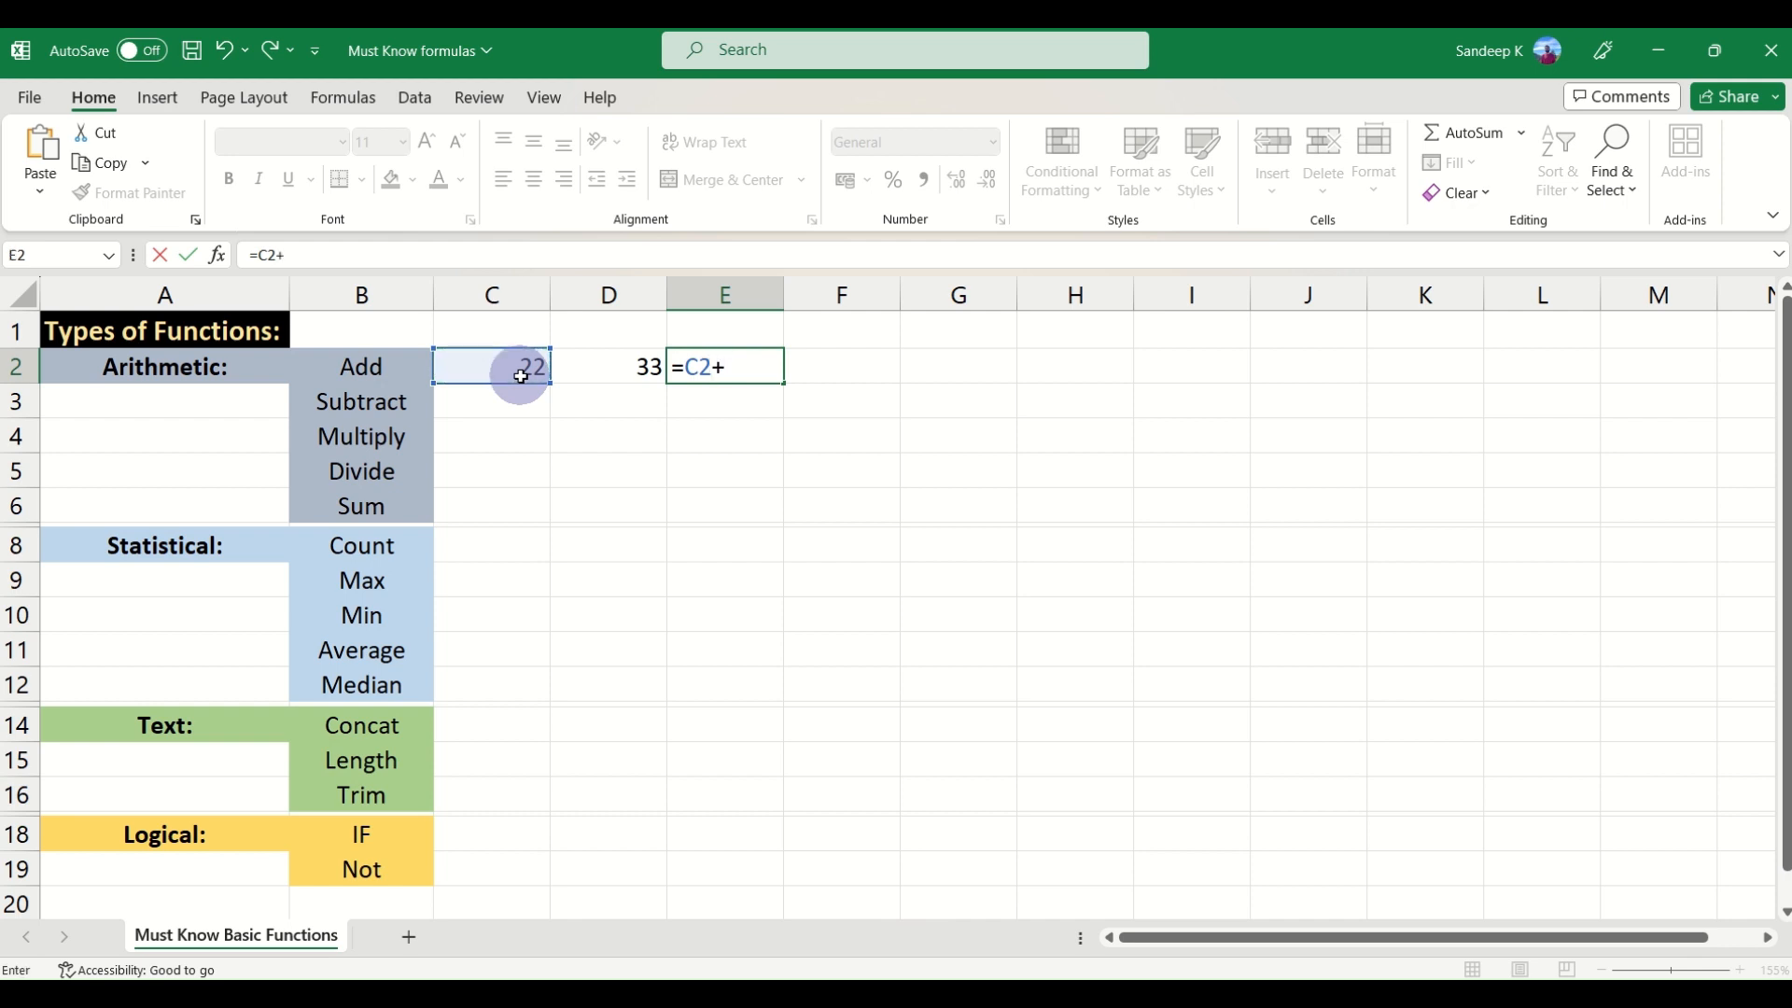
{"action": "left_click", "coordinate": [632, 364]}
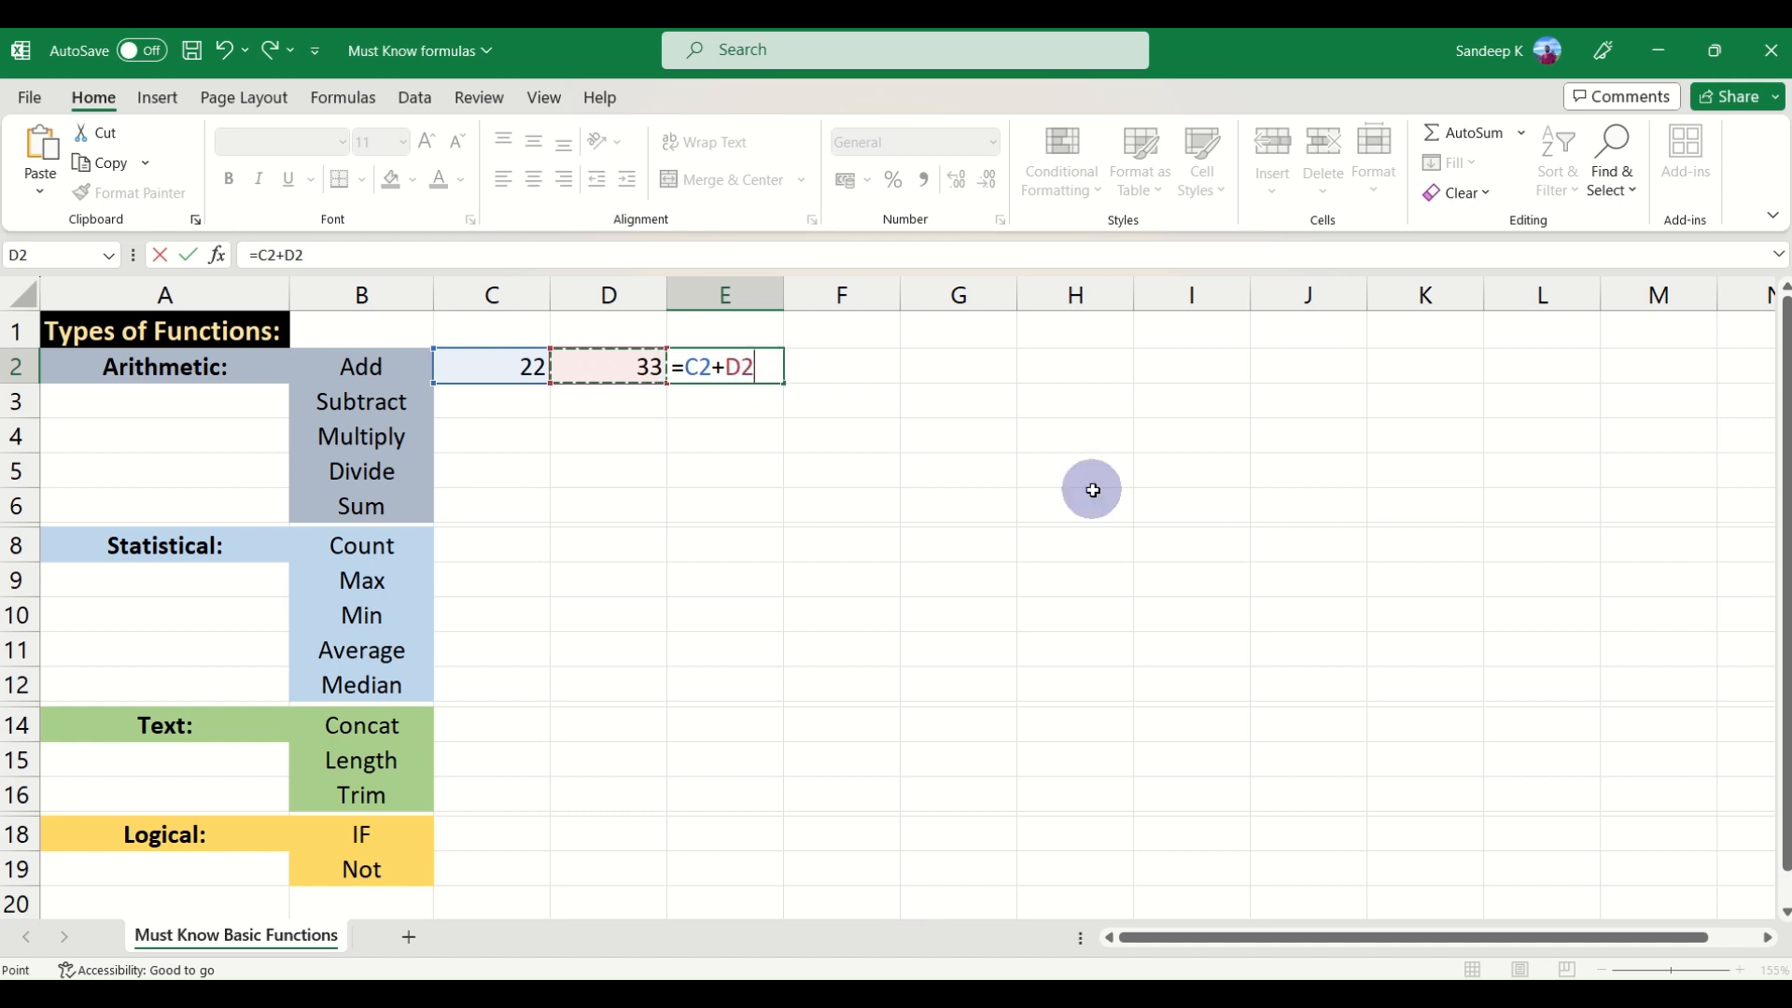
{"action": "key", "text": "Return"}
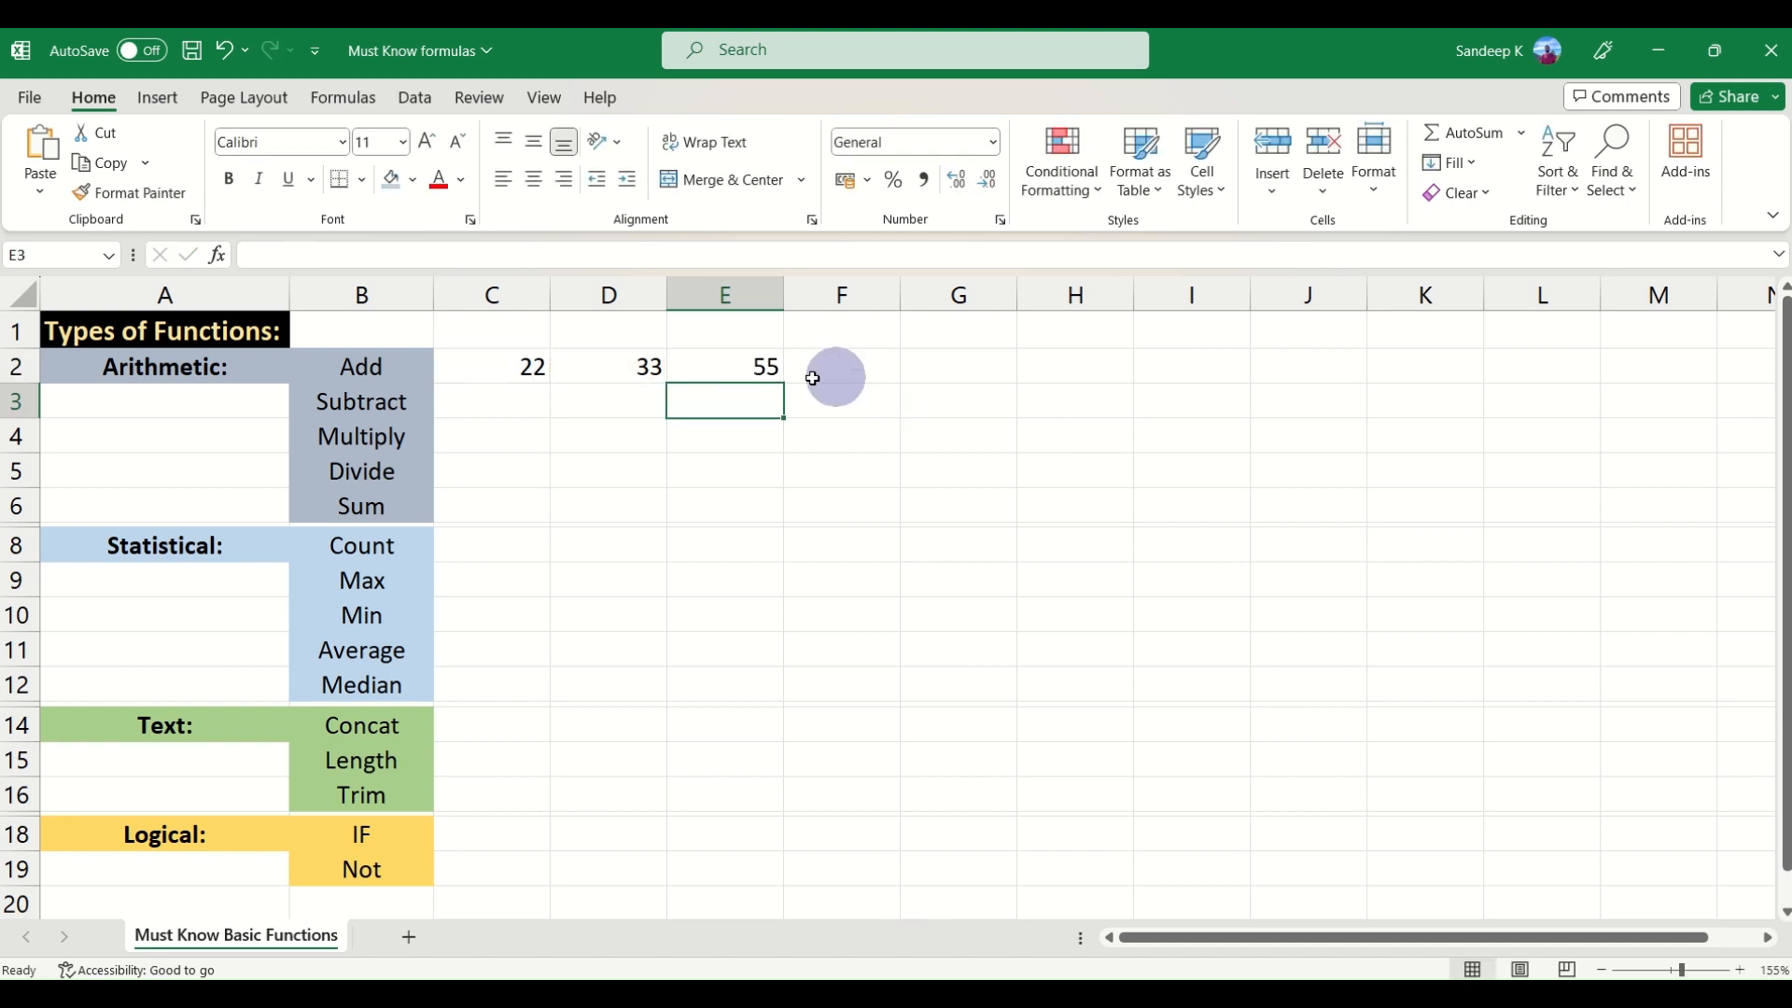
{"action": "left_click", "coordinate": [780, 381]}
Enter 22 in C3 and 33 in D3 as the operands of the Subtract row
{"action": "left_click", "coordinate": [513, 392]}
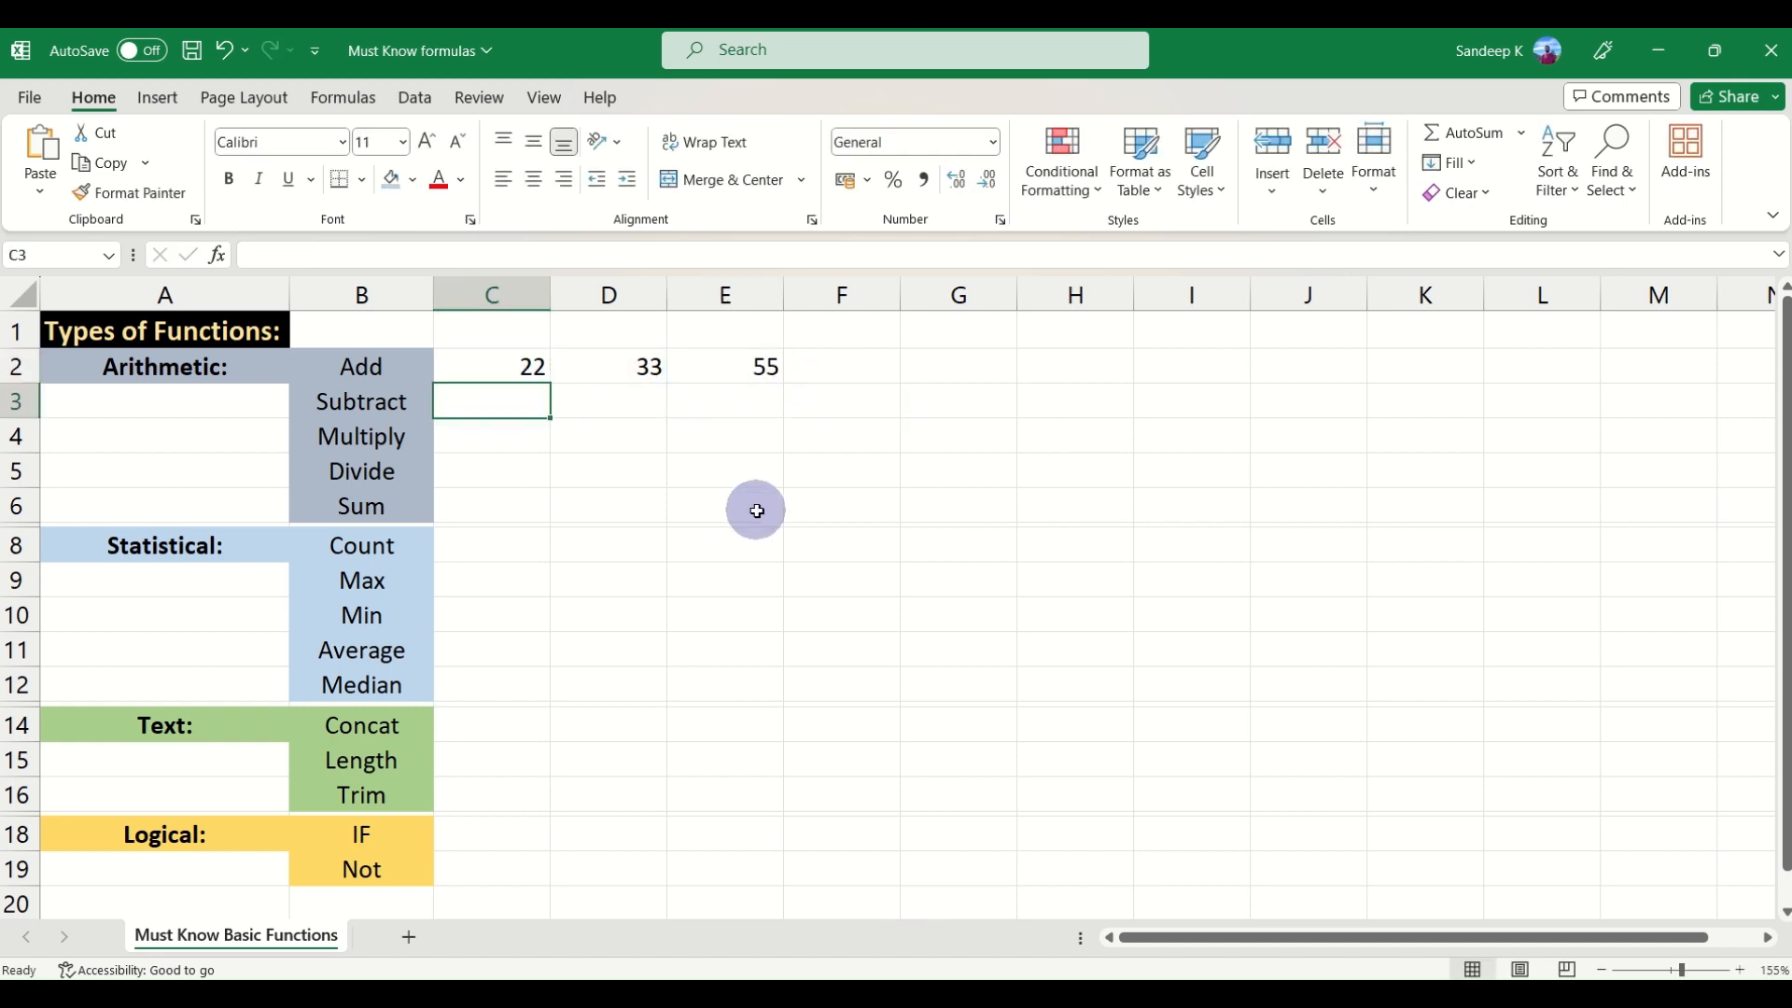
{"action": "type", "text": "22"}
{"action": "key", "text": "Tab"}
{"action": "type", "text": "33"}
{"action": "key", "text": "ctrl+Return"}
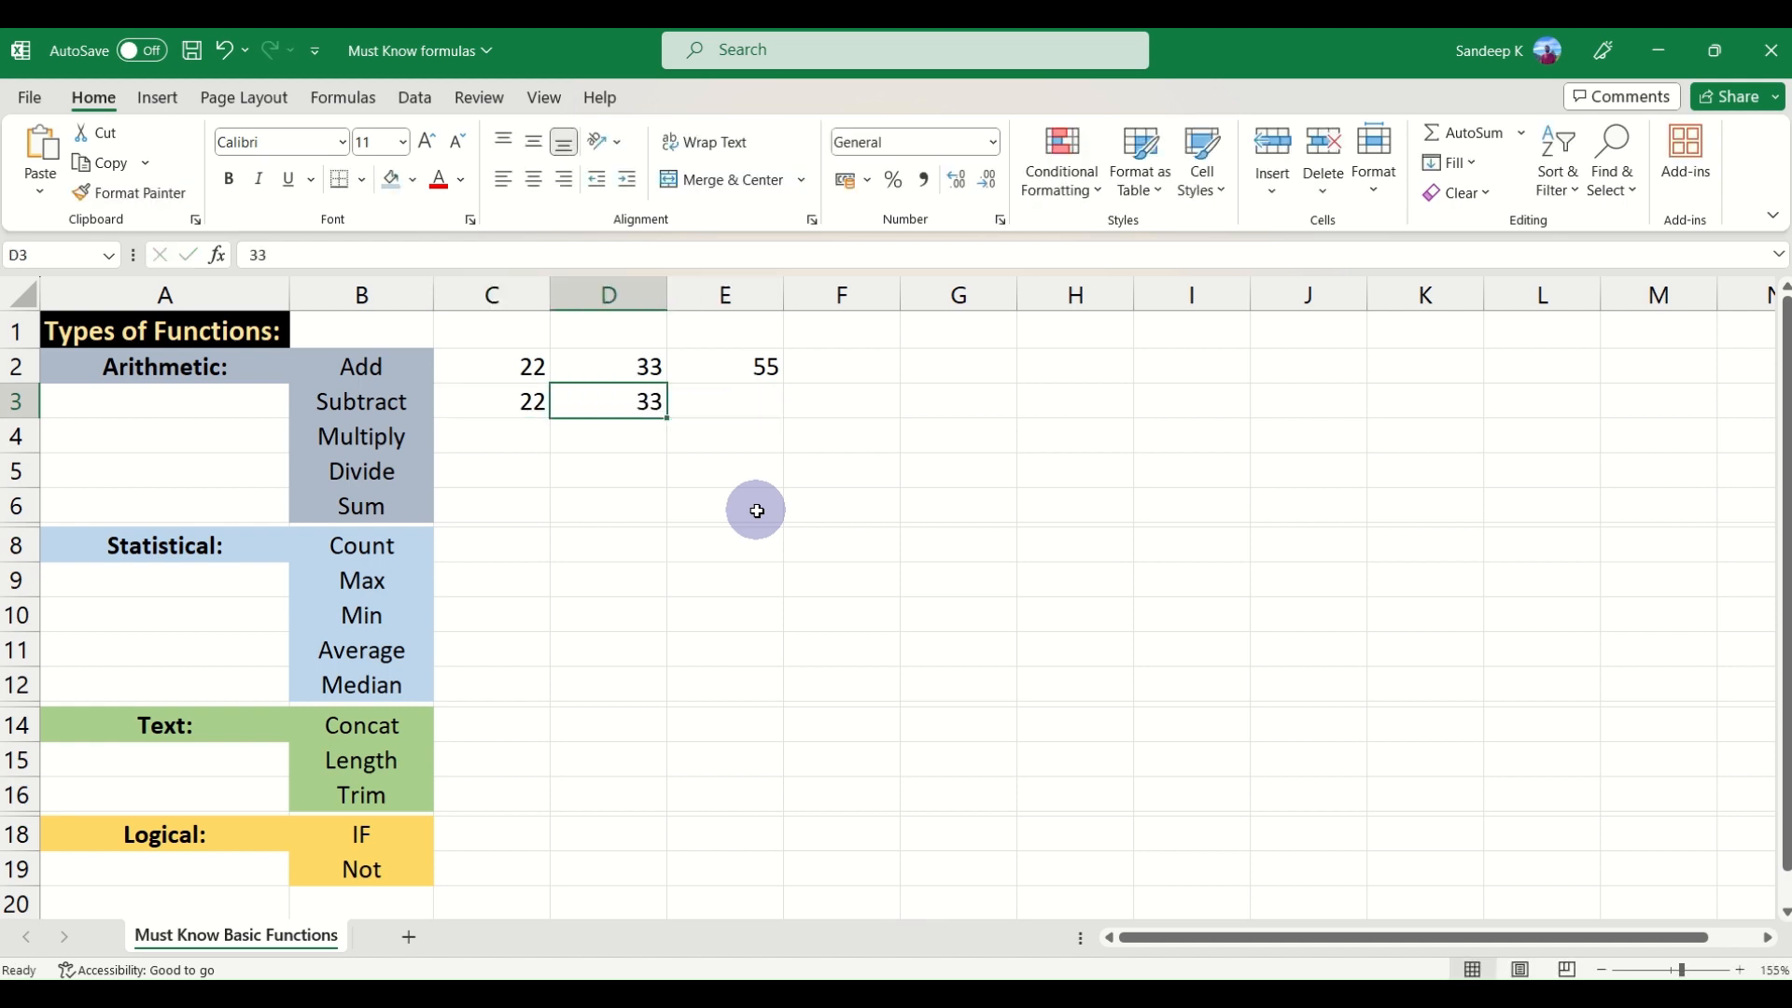
{"action": "key", "text": "Left"}
{"action": "key", "text": "Right"}
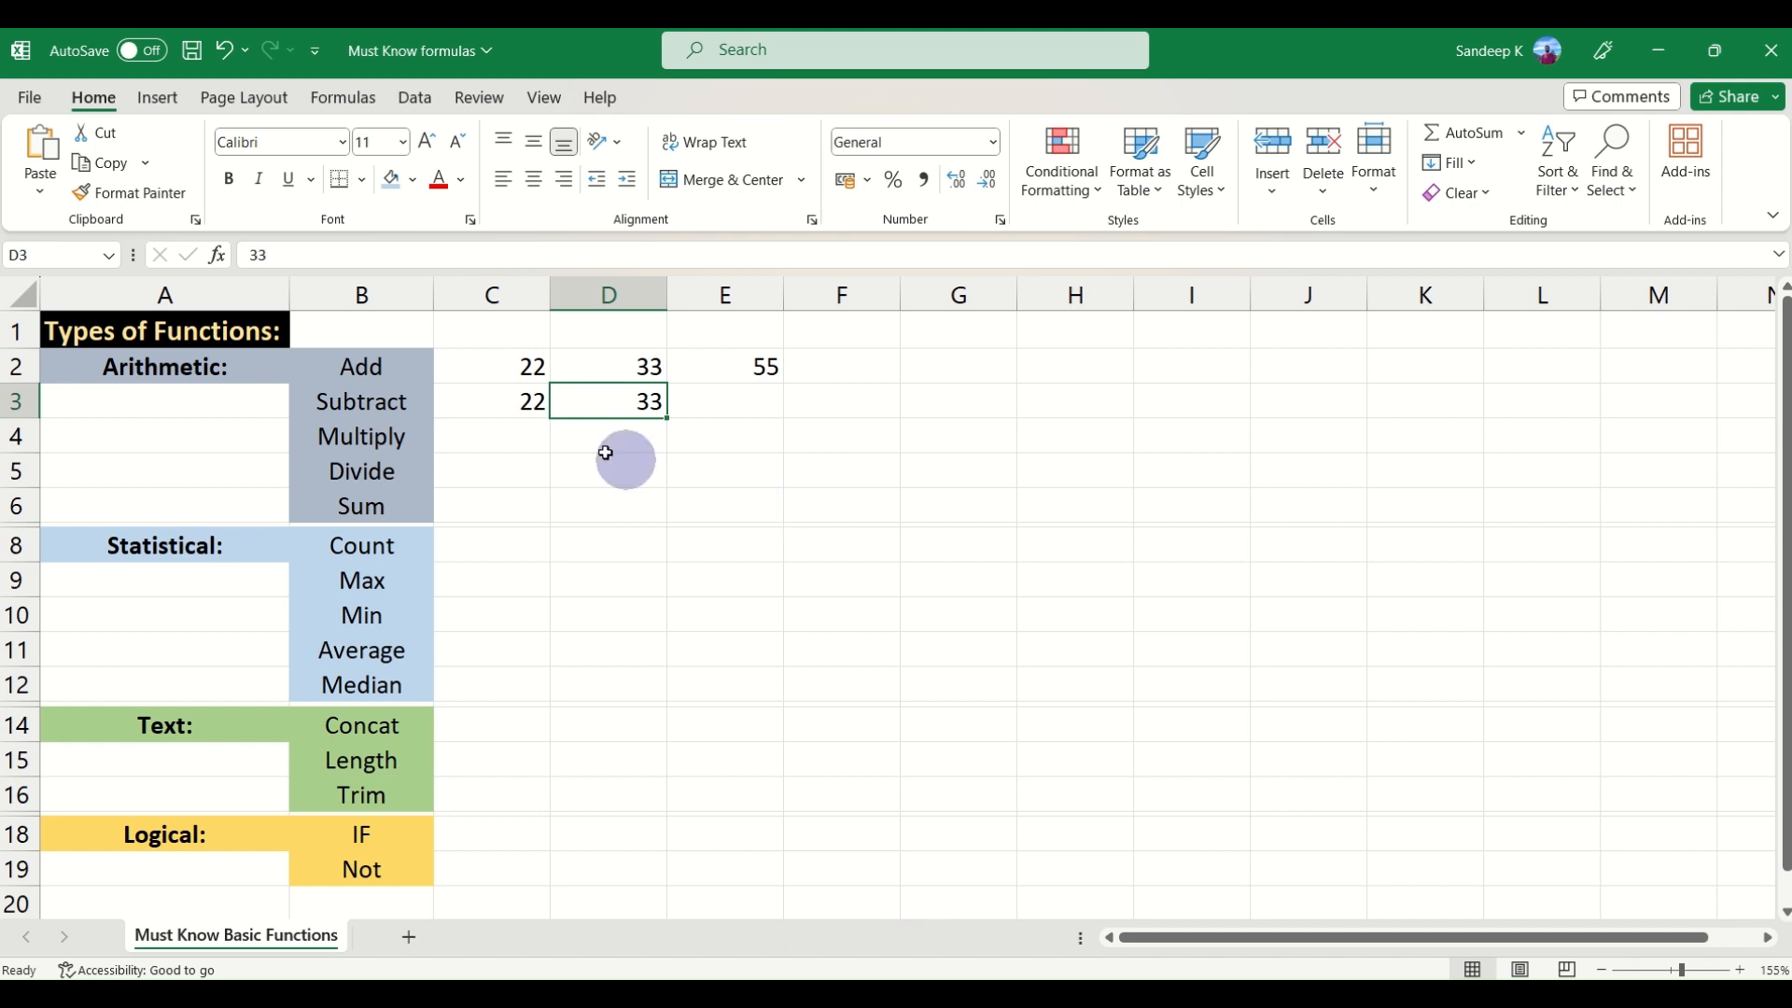
Calculate the difference in E3 of the Subtract row with the formula =33-22
{"action": "left_click", "coordinate": [534, 401]}
{"action": "left_click", "coordinate": [609, 403]}
{"action": "left_click", "coordinate": [714, 401]}
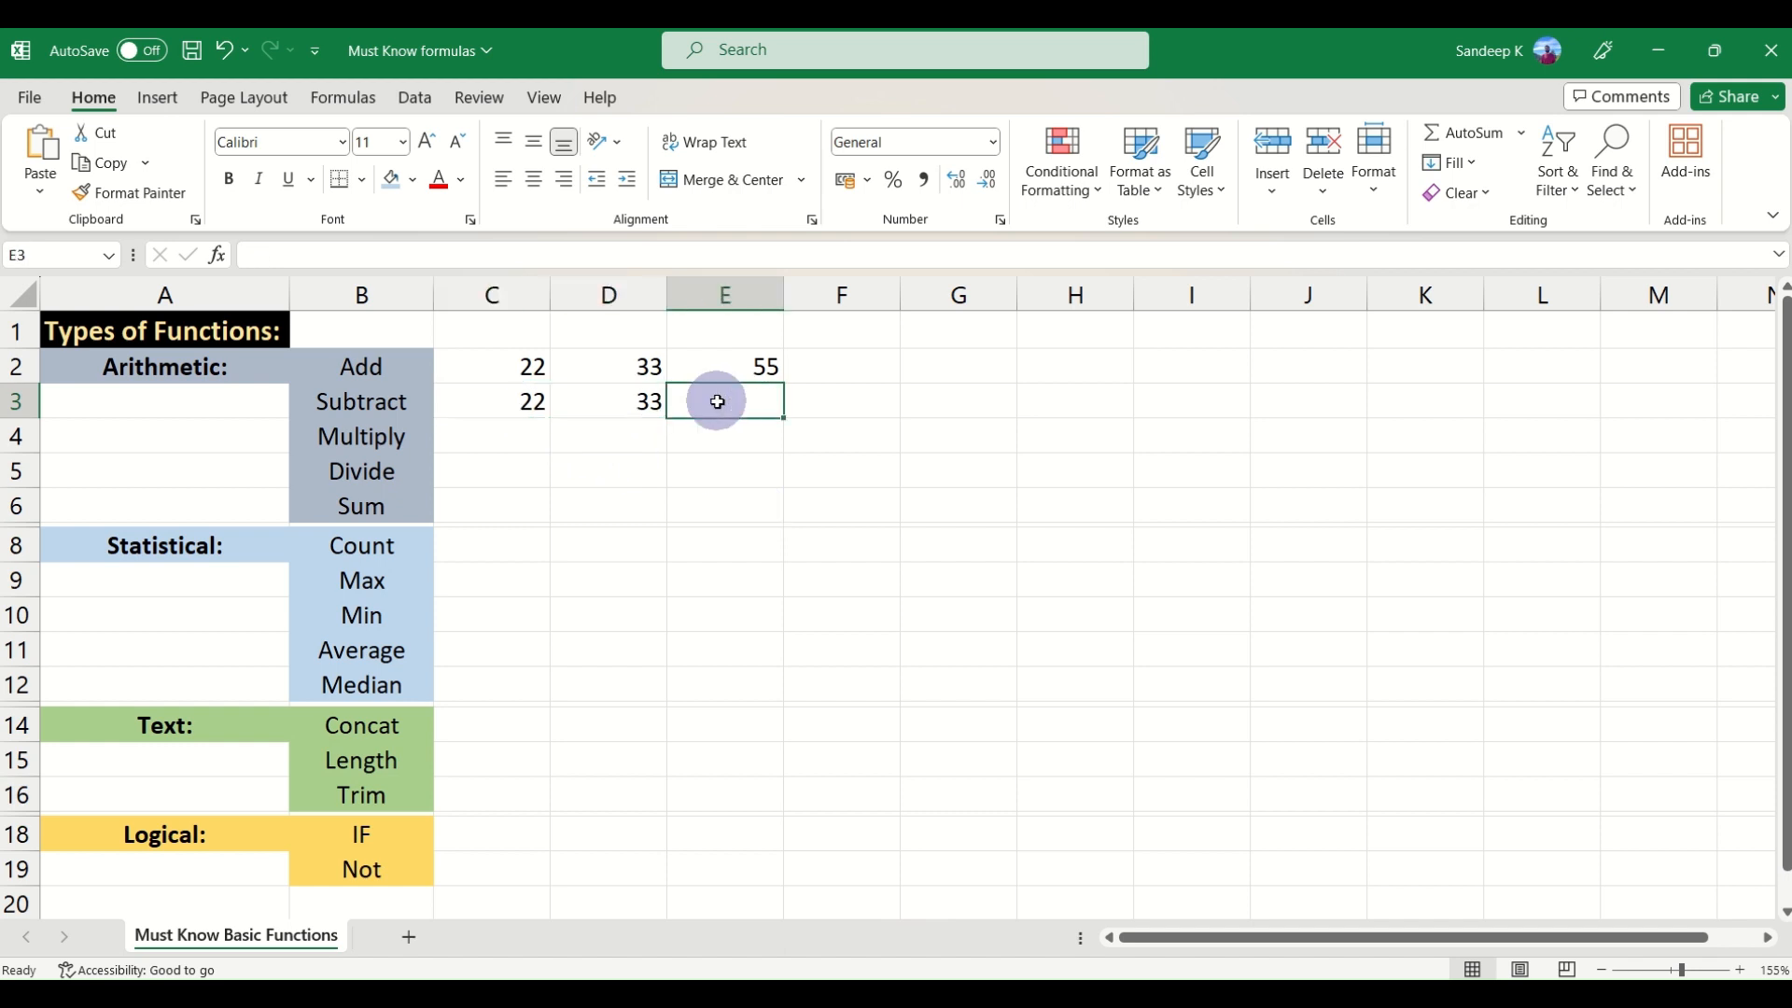
{"action": "type", "text": "="}
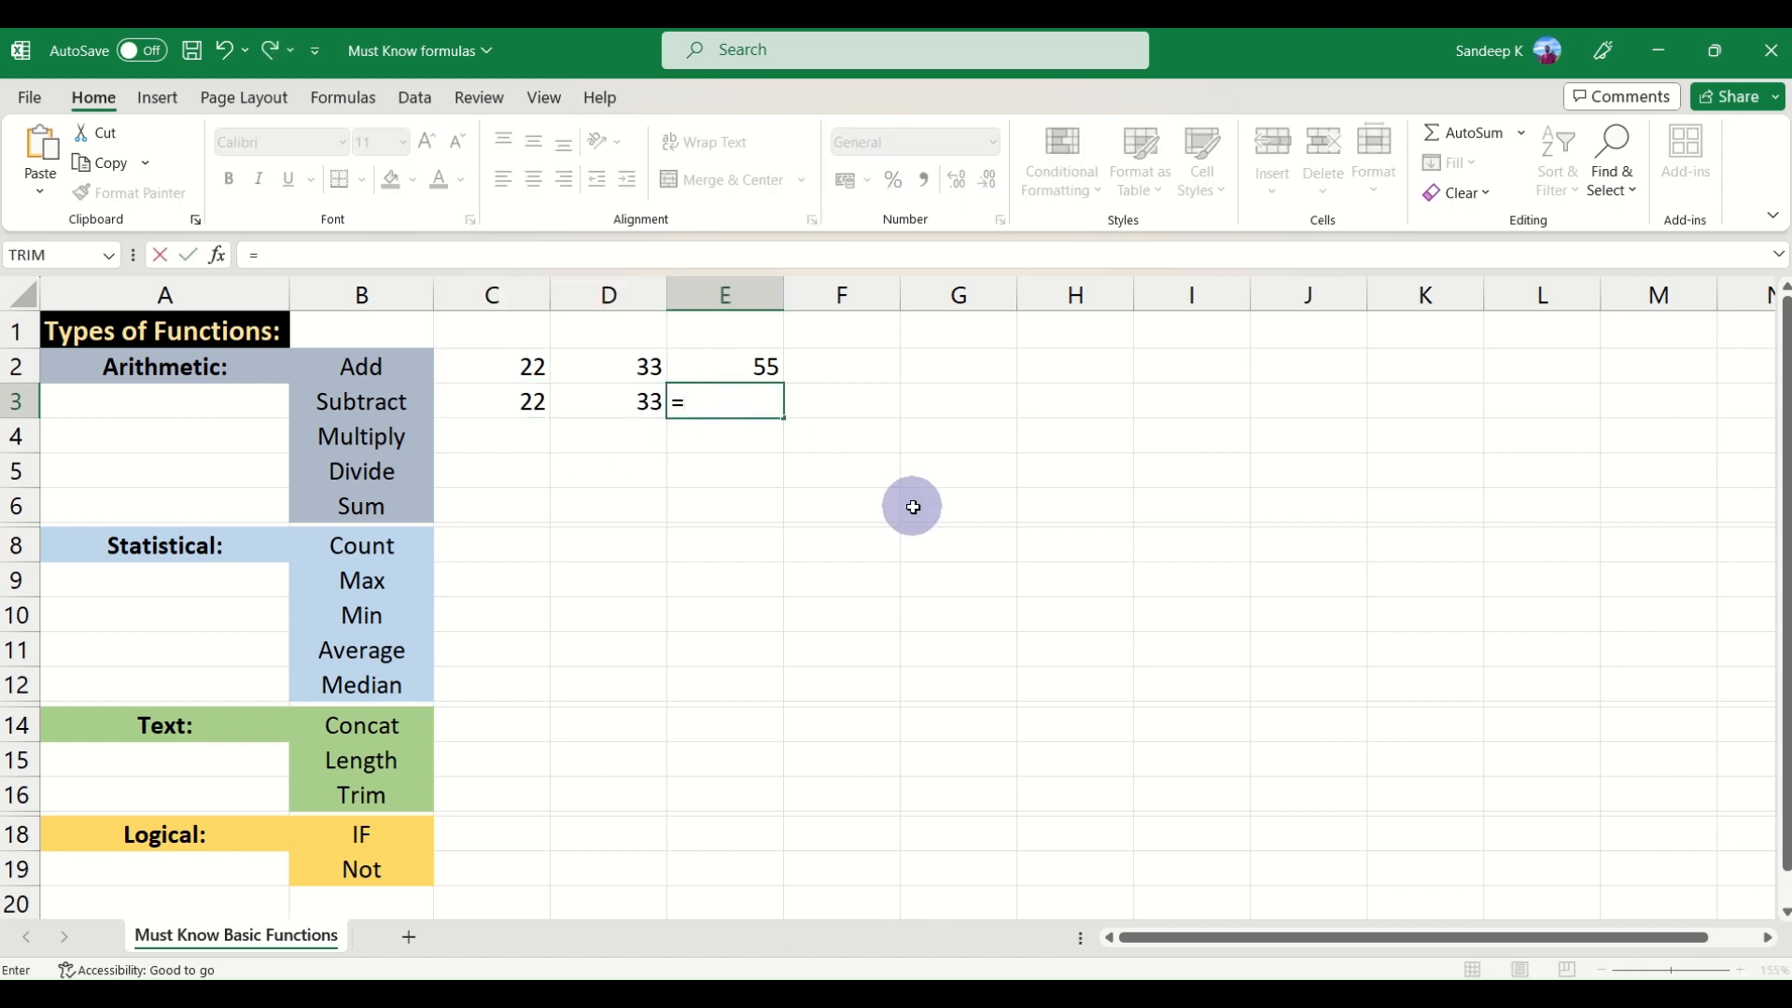
{"action": "type", "text": "33-22"}
{"action": "key", "text": "Return"}
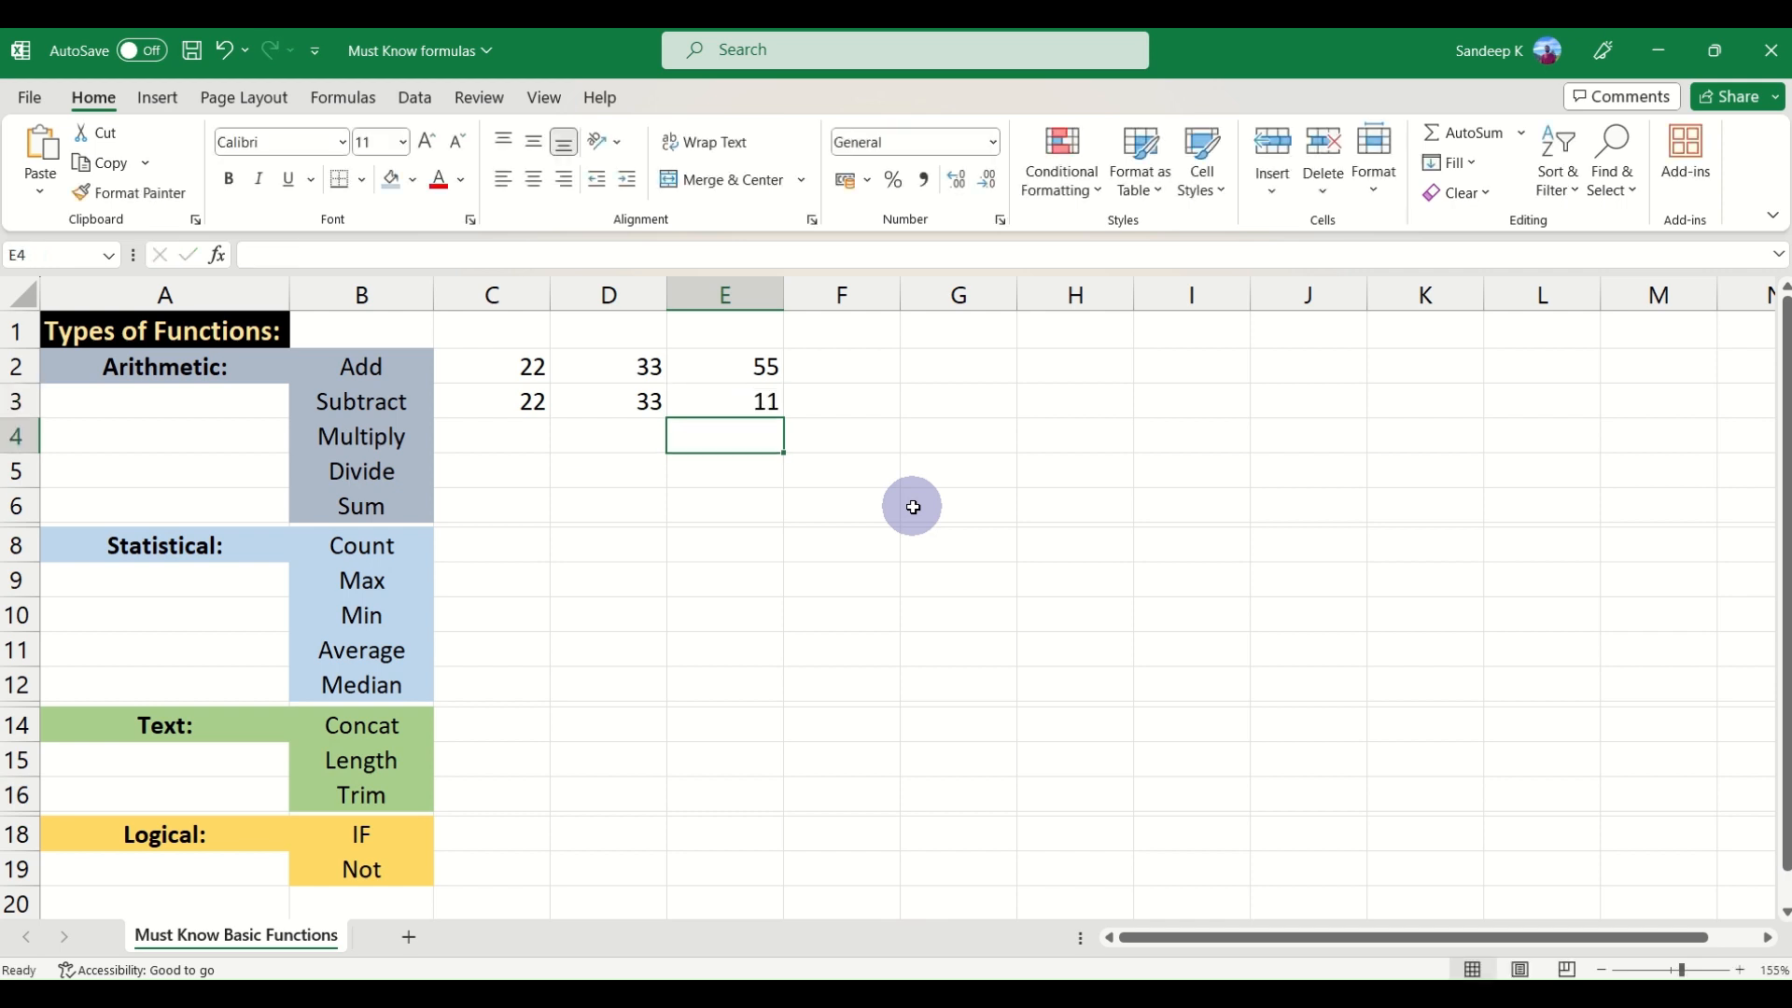
Replace the literal values in the E3 subtraction formula with cell references so it reads =D3-C3
{"action": "left_click", "coordinate": [764, 402]}
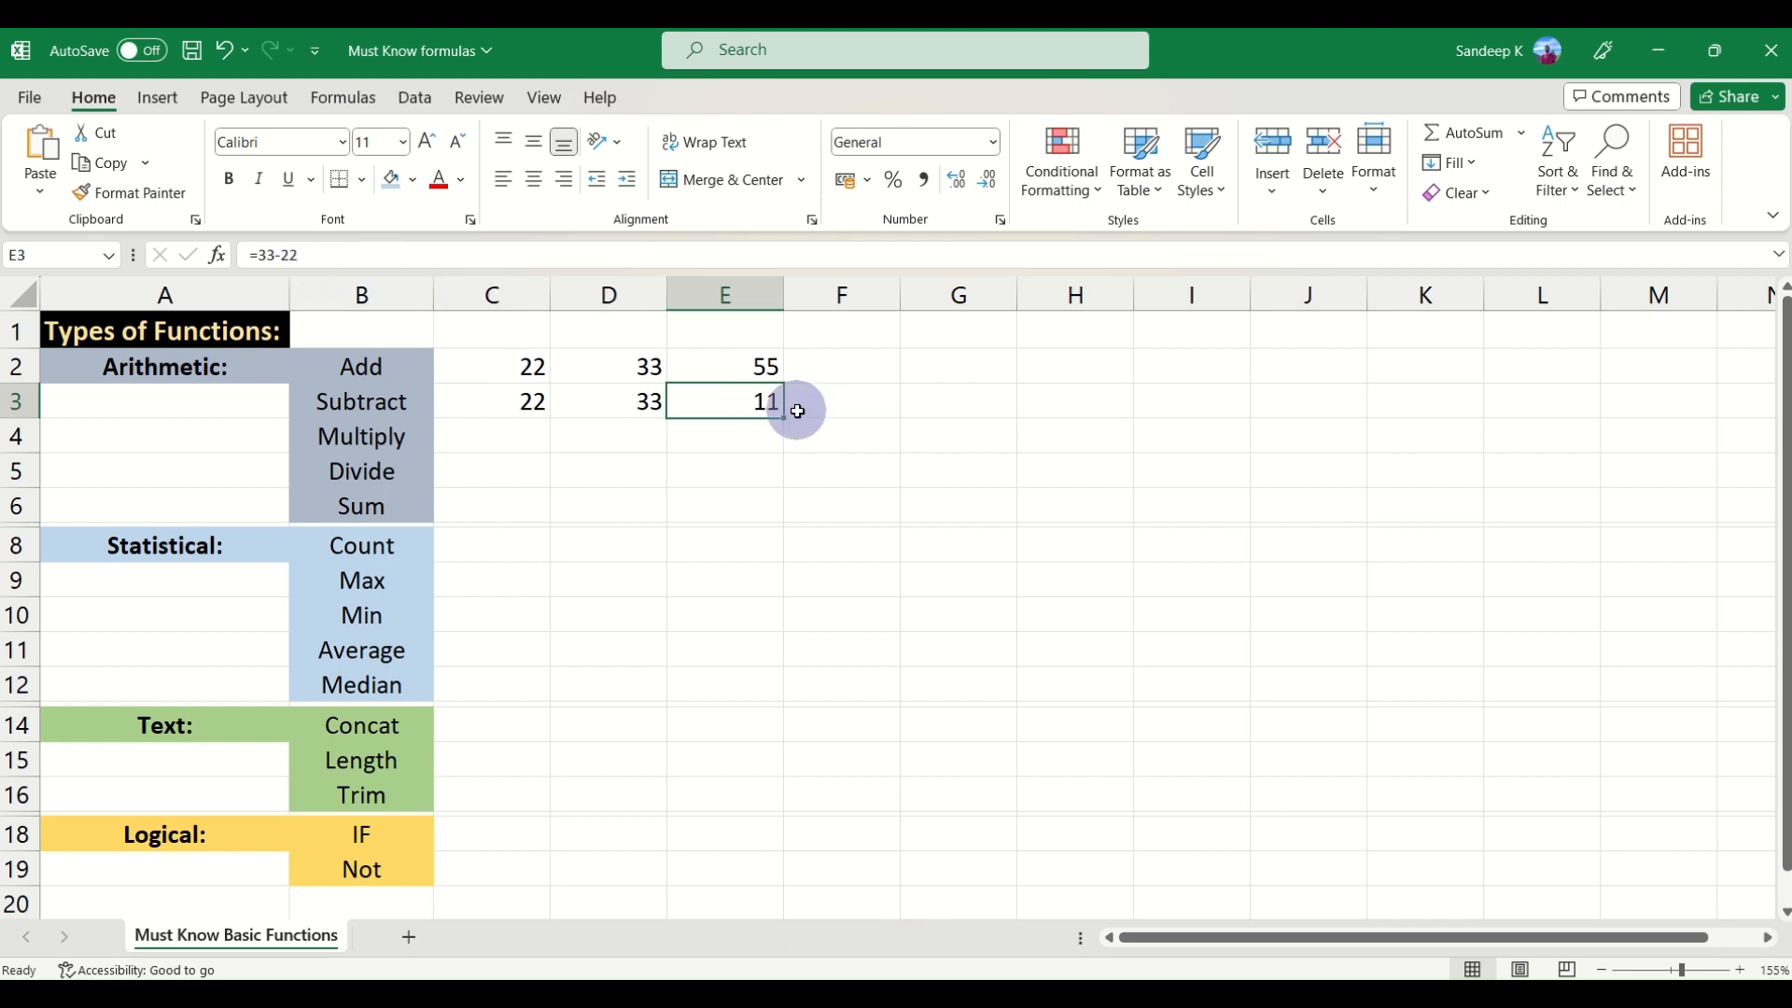
{"action": "key", "text": "BackSpace"}
{"action": "type", "text": "="}
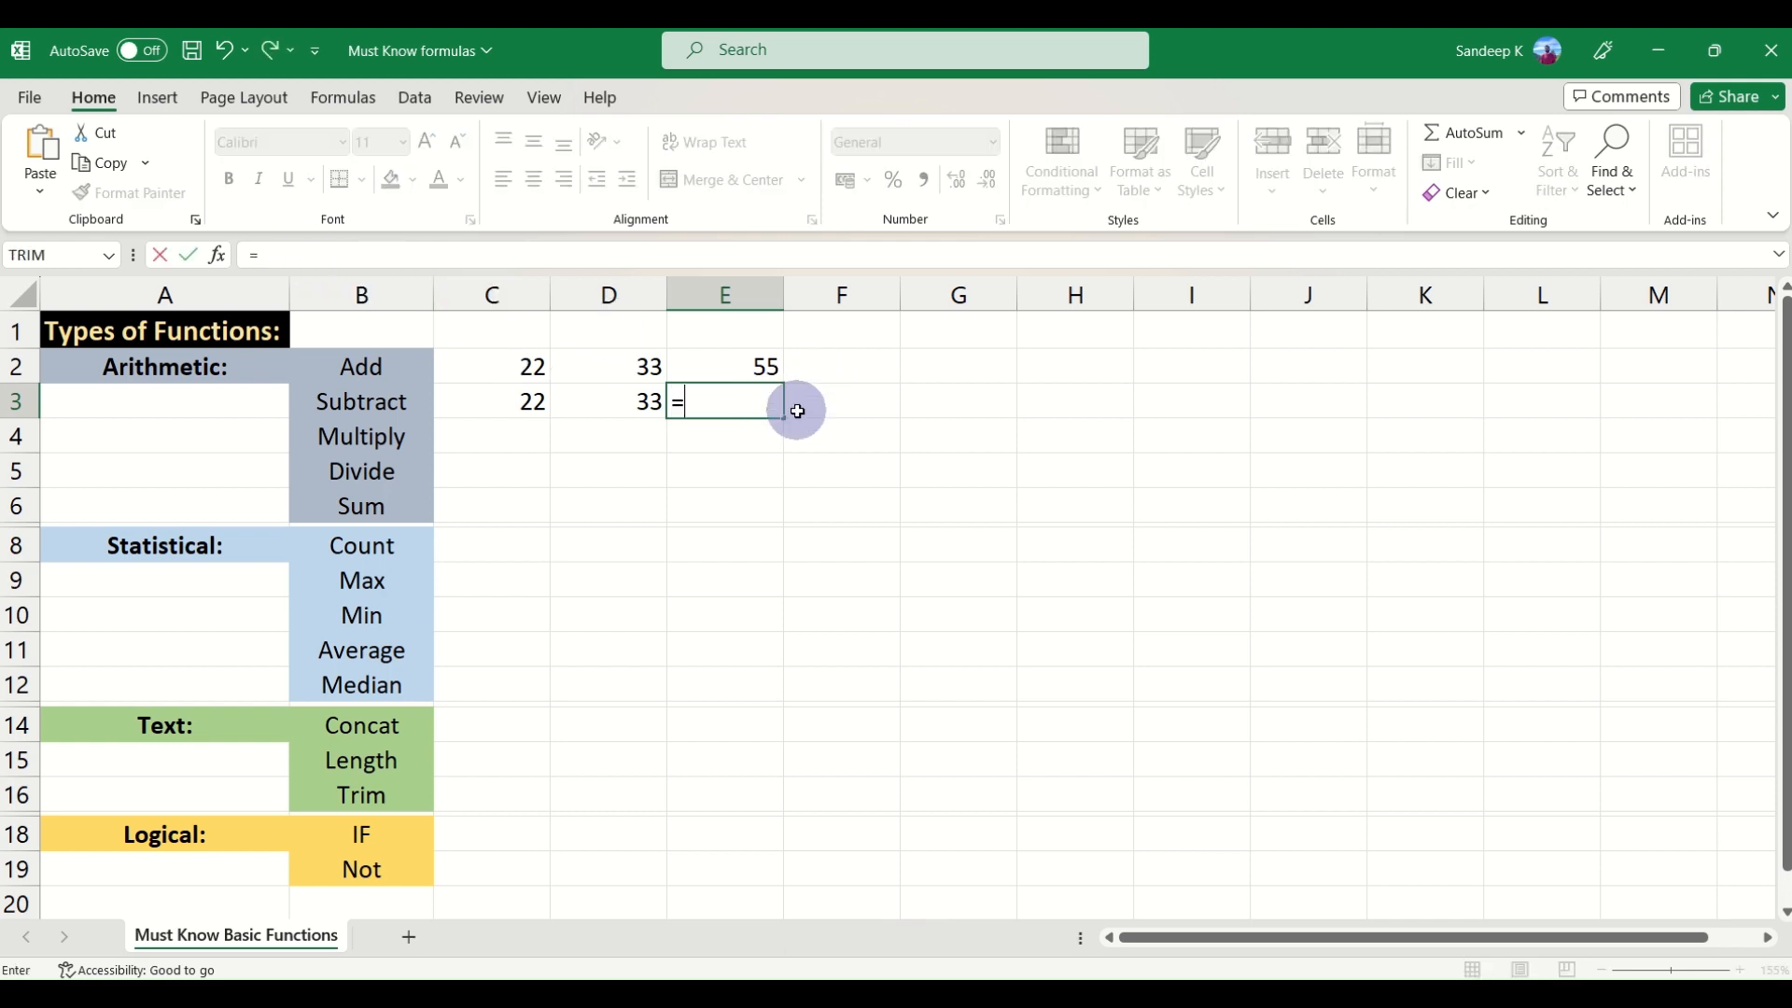
{"action": "left_click", "coordinate": [611, 402]}
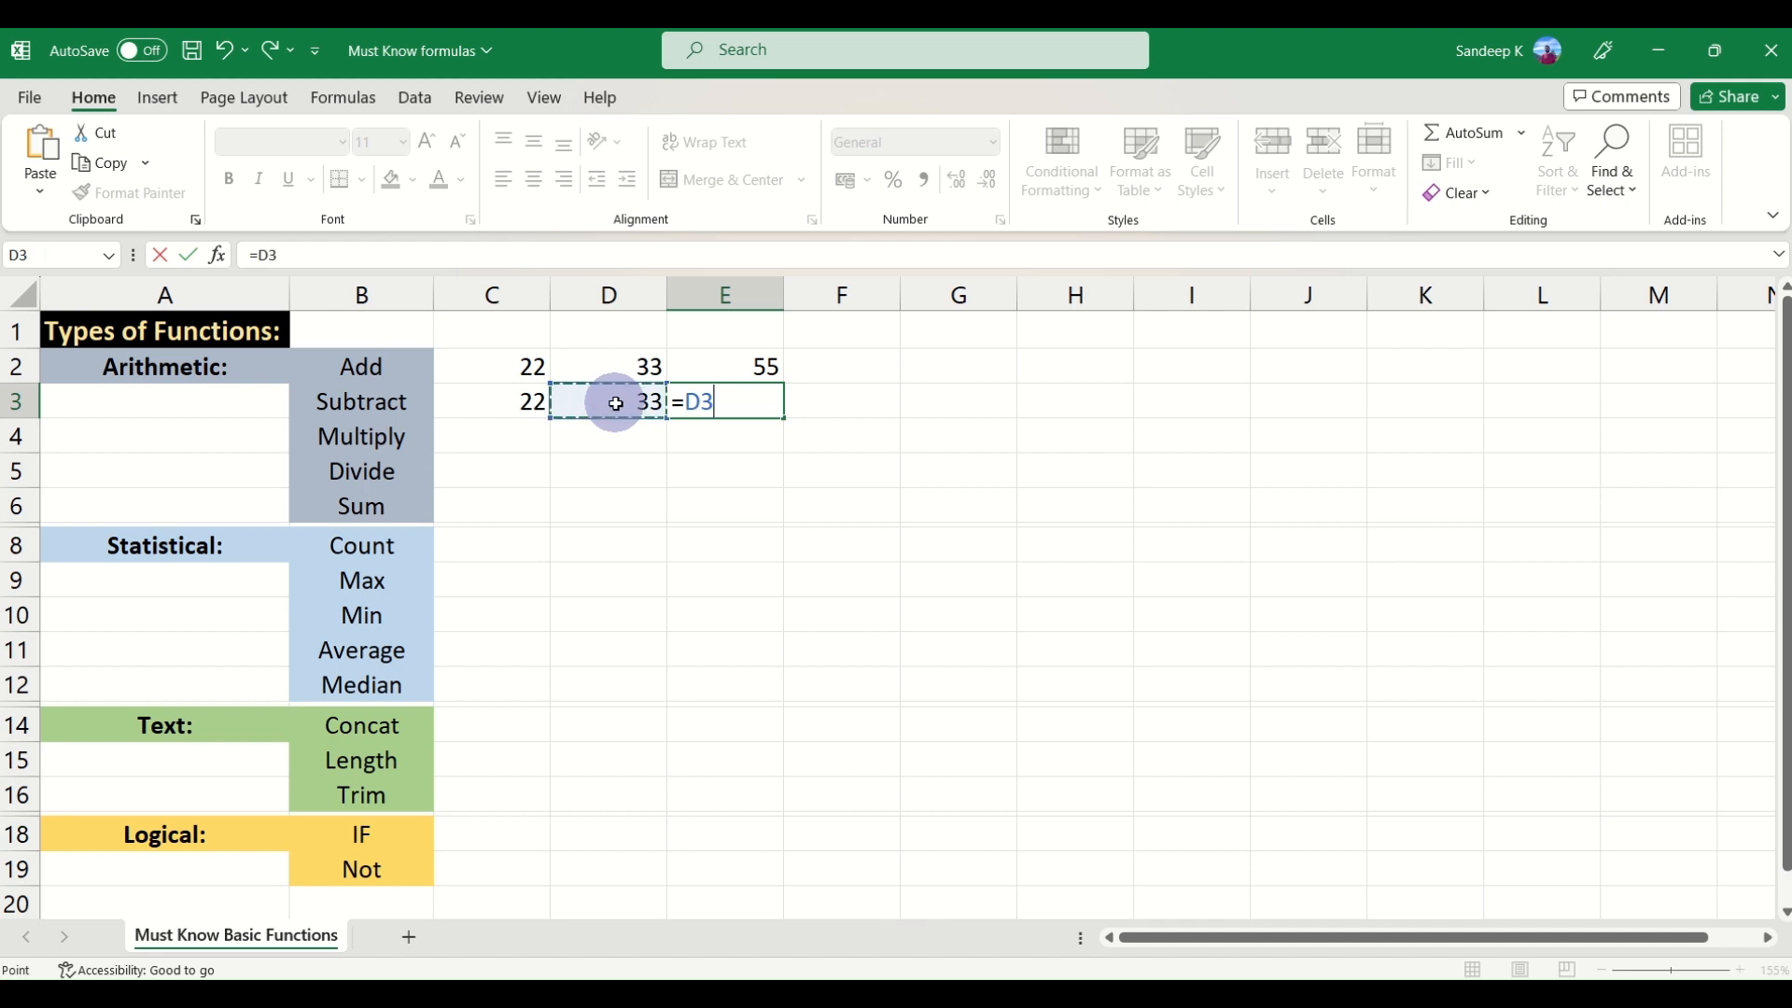
{"action": "type", "text": "-"}
{"action": "left_click", "coordinate": [508, 399]}
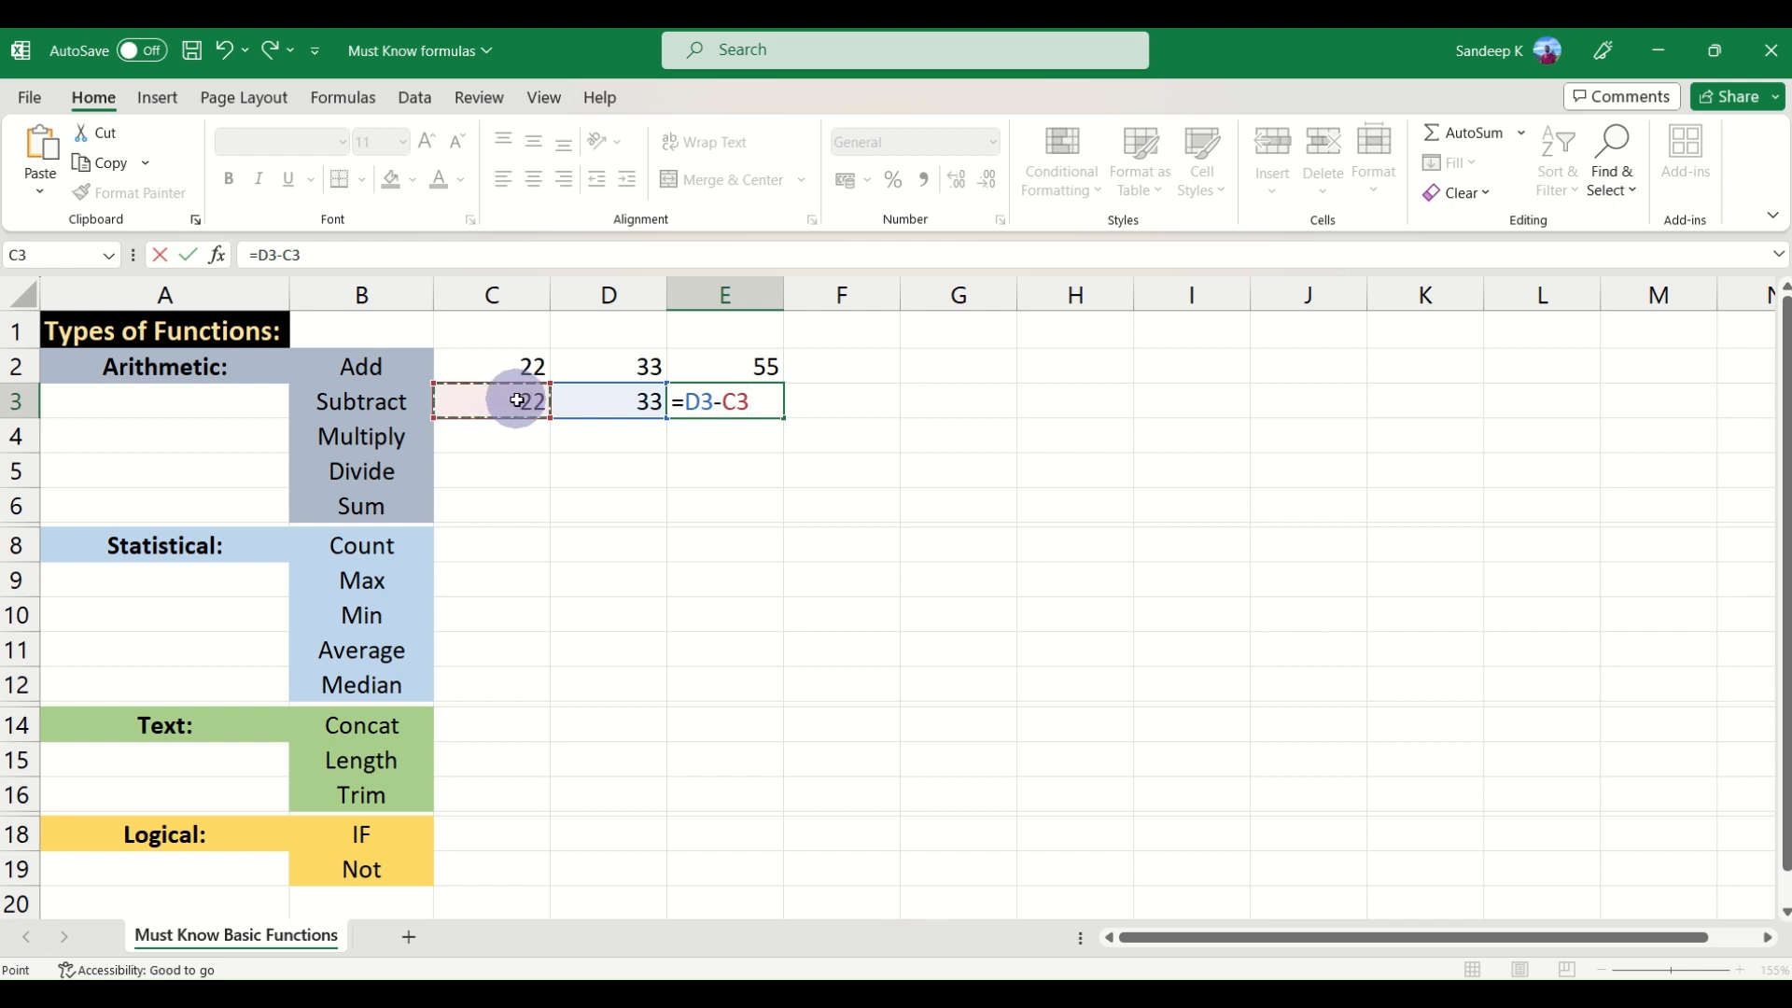
{"action": "key", "text": "Return"}
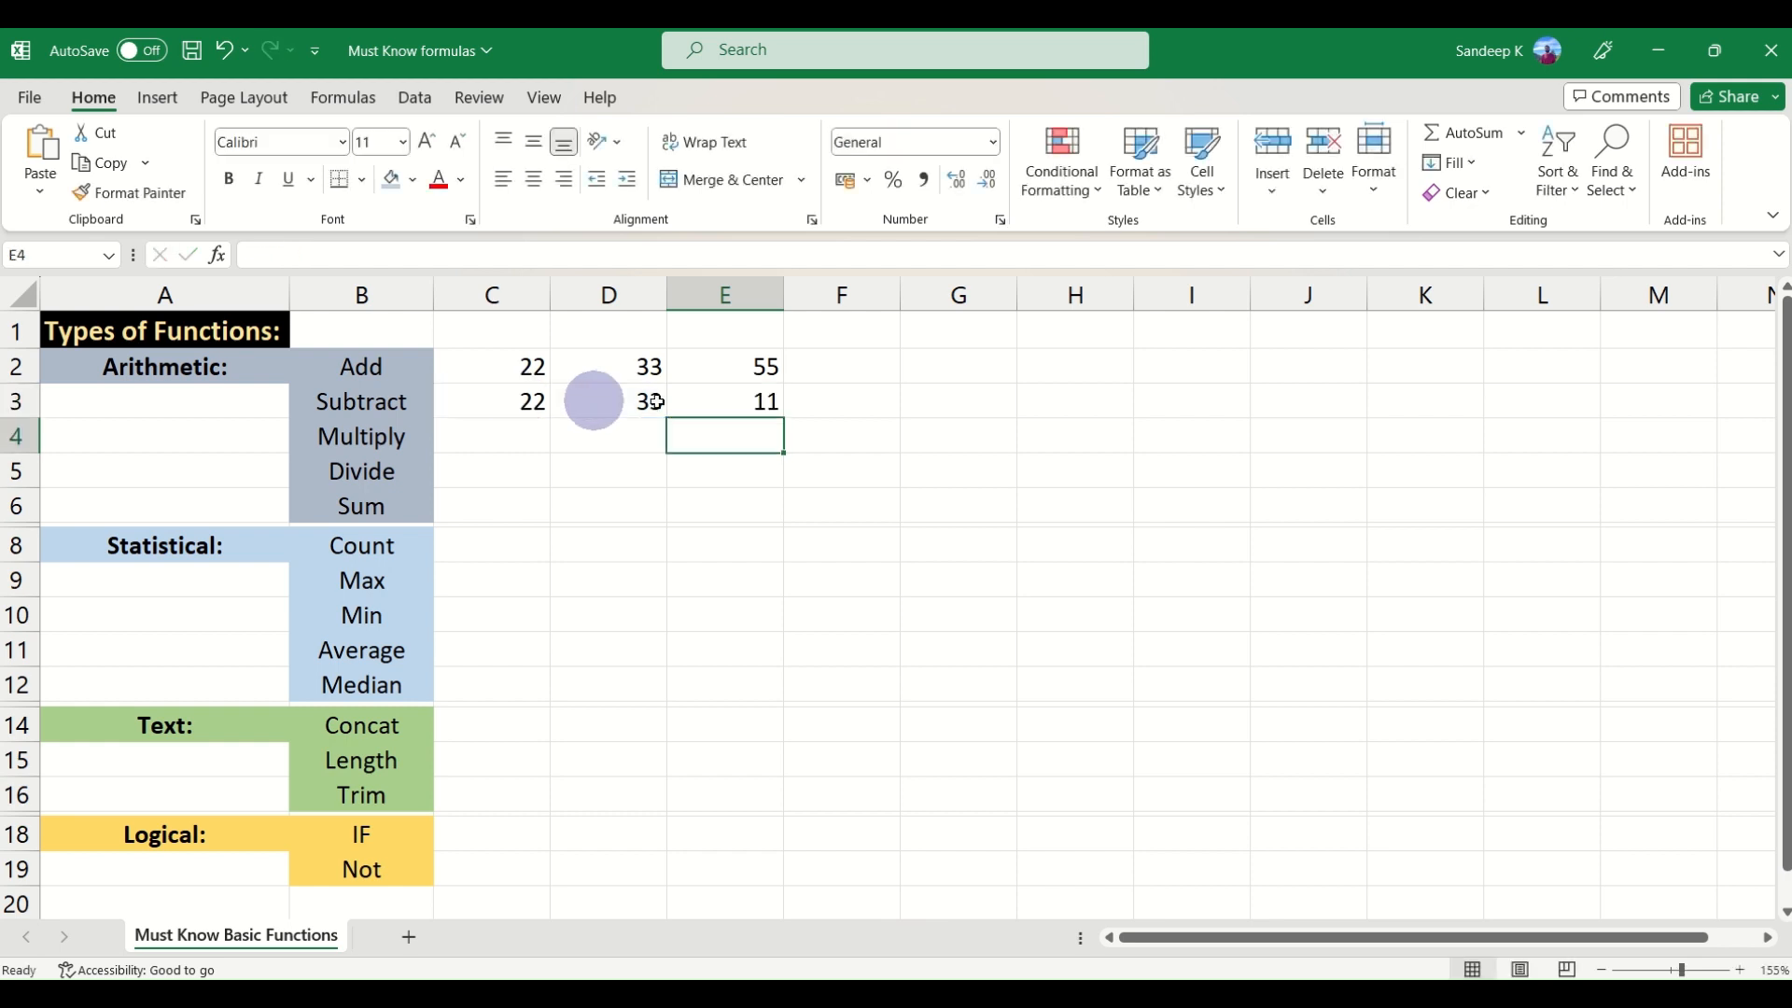
{"action": "left_click", "coordinate": [739, 402]}
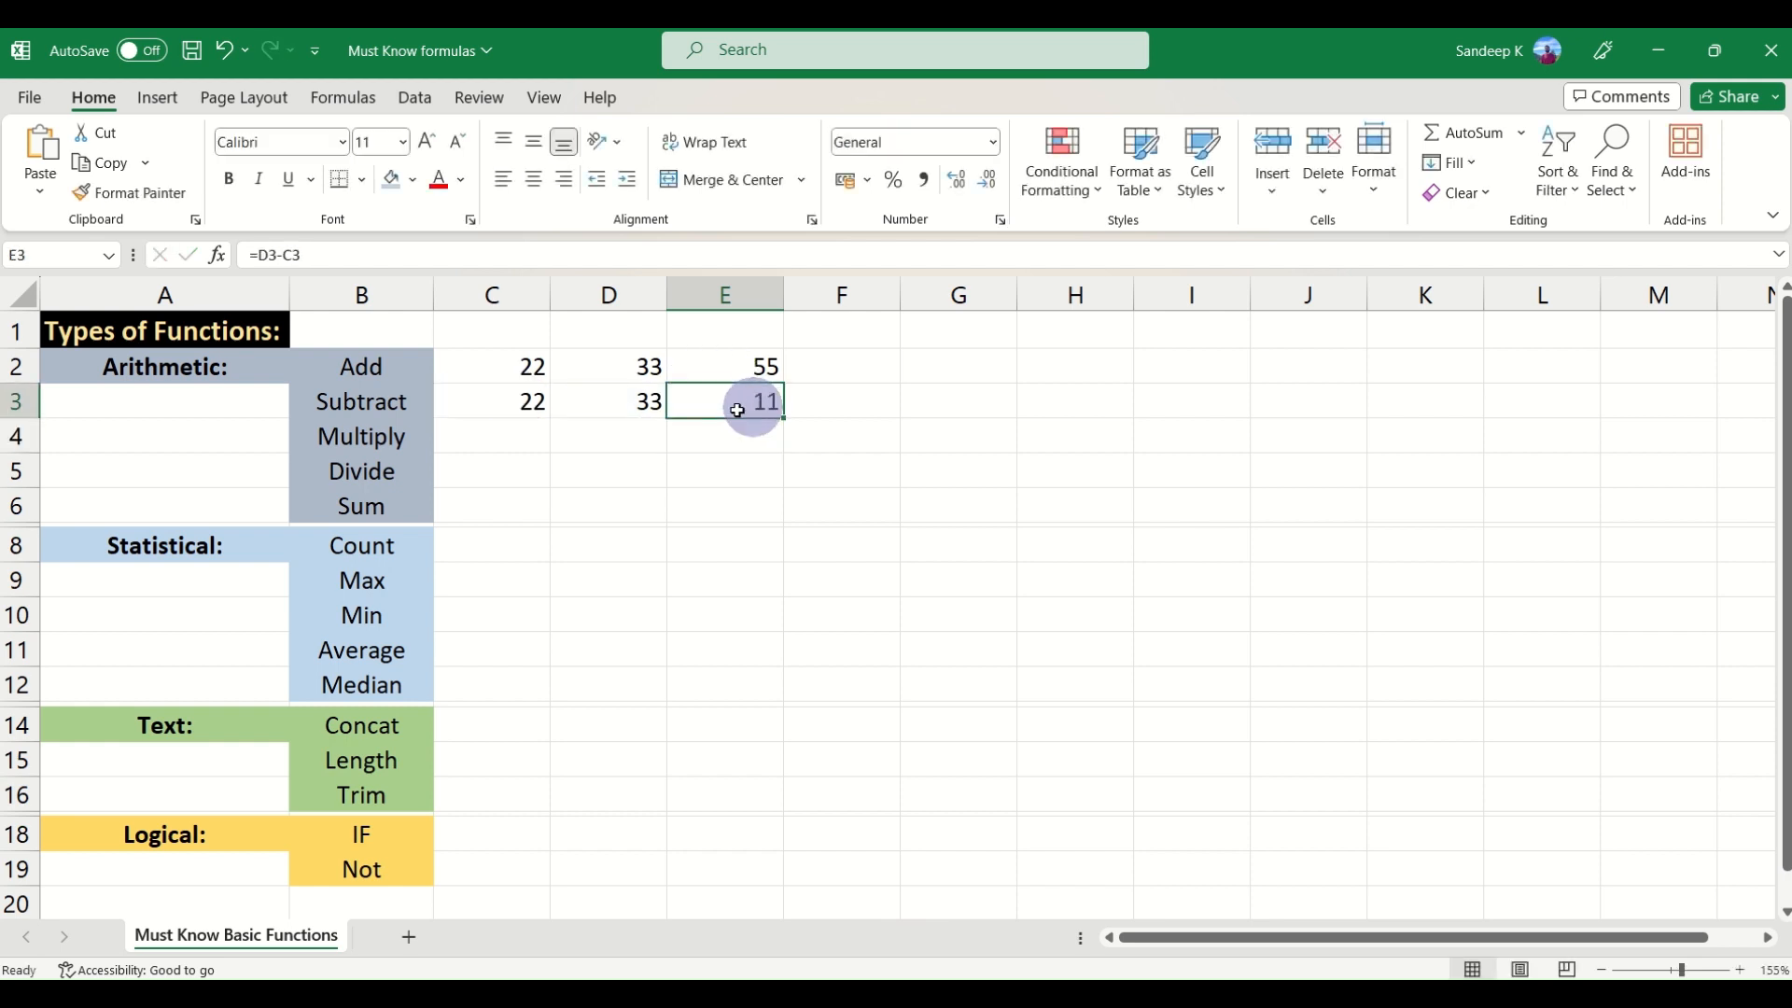
Enter 5 in C4 and 4 in D4 as the operands of the Multiply row
{"action": "left_click", "coordinate": [554, 434]}
{"action": "left_click", "coordinate": [528, 433]}
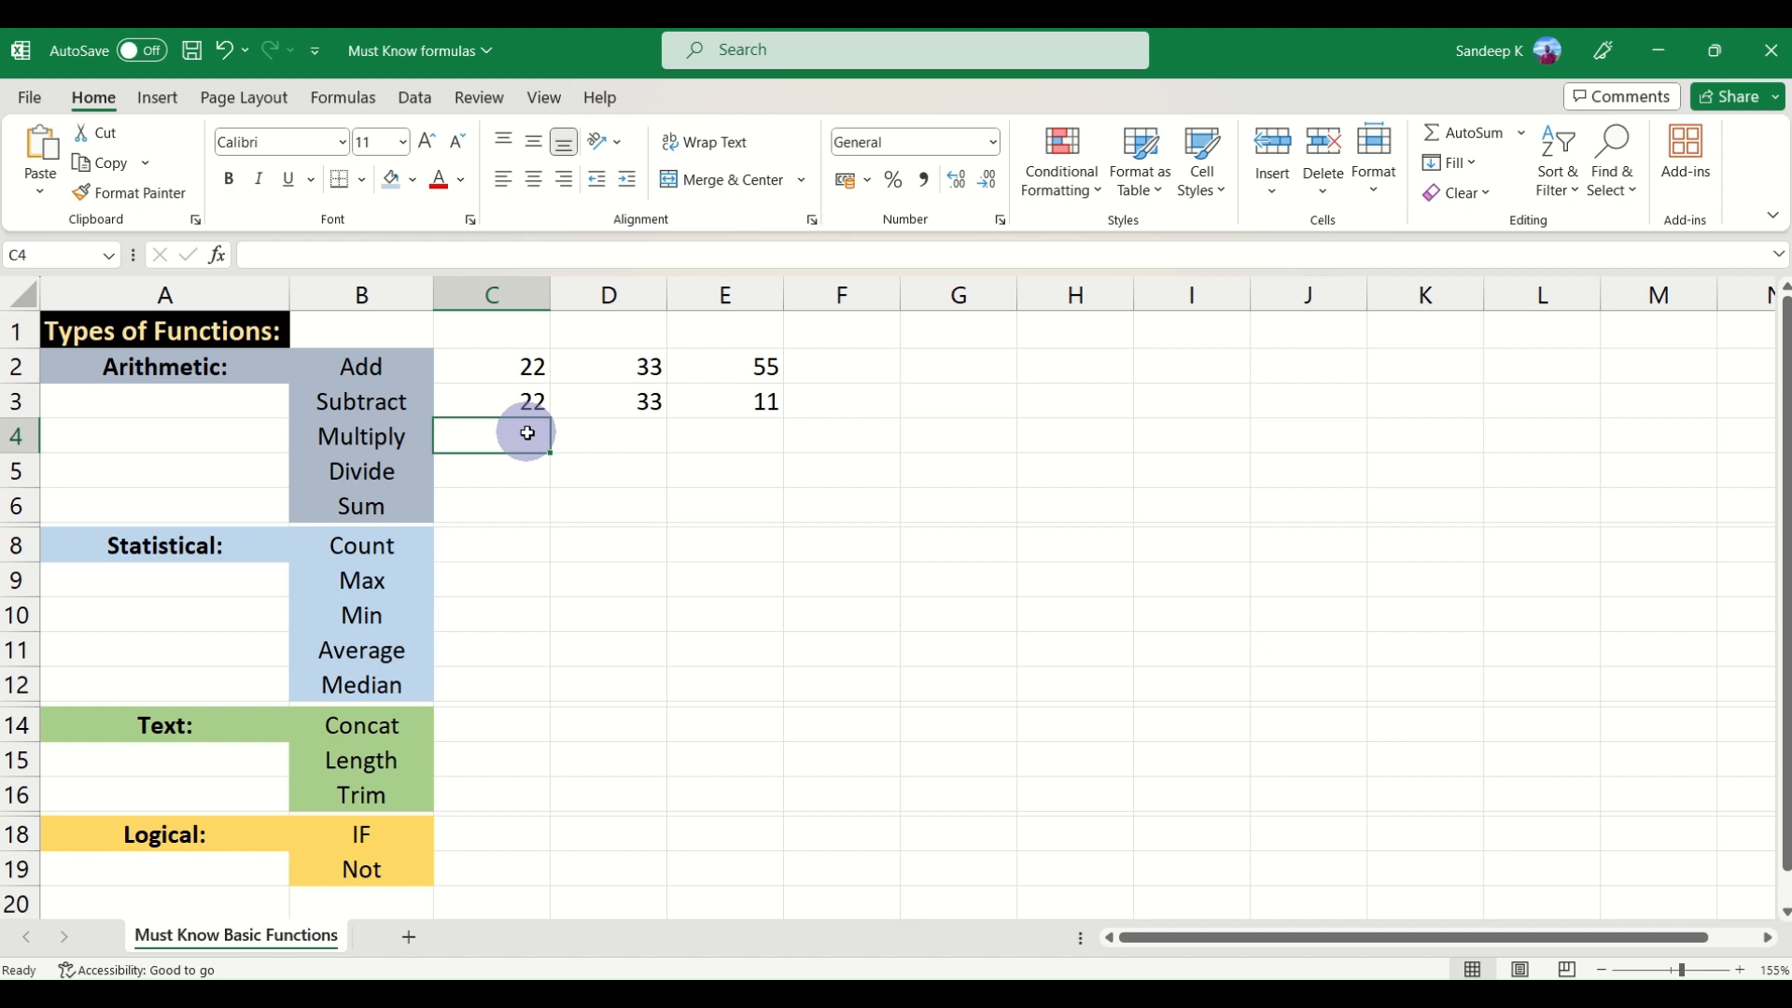
{"action": "type", "text": "5"}
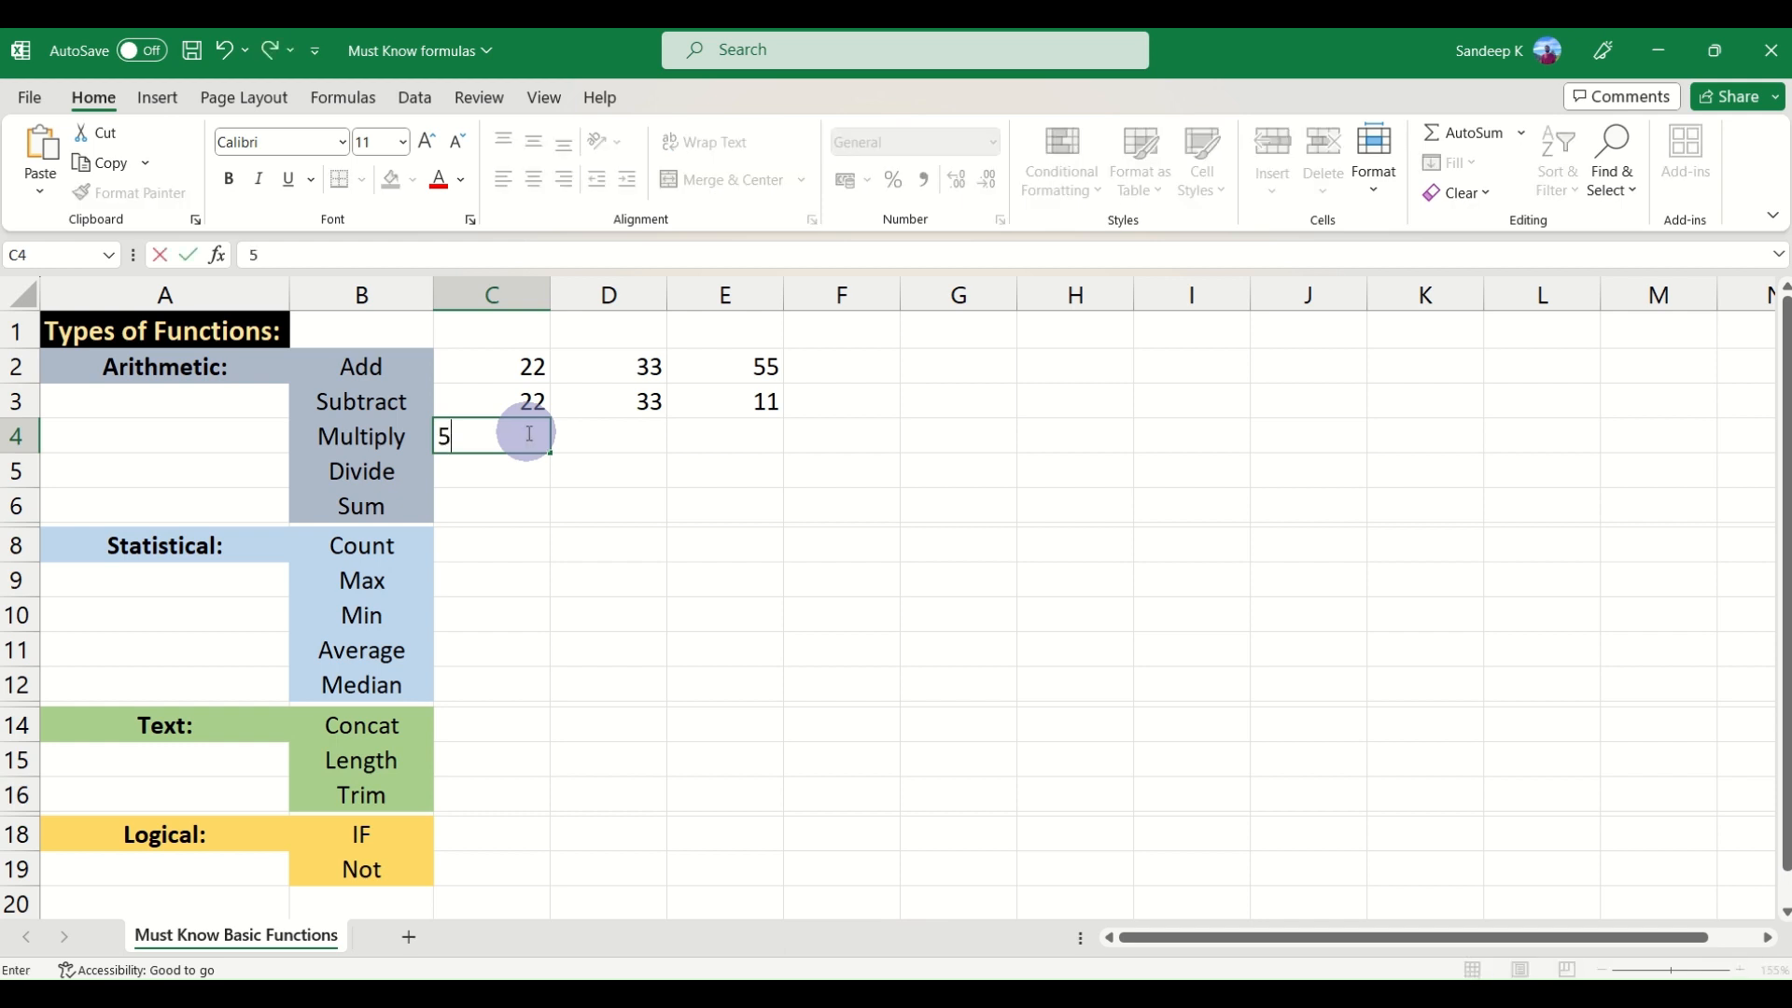
{"action": "key", "text": "Tab"}
{"action": "type", "text": "4"}
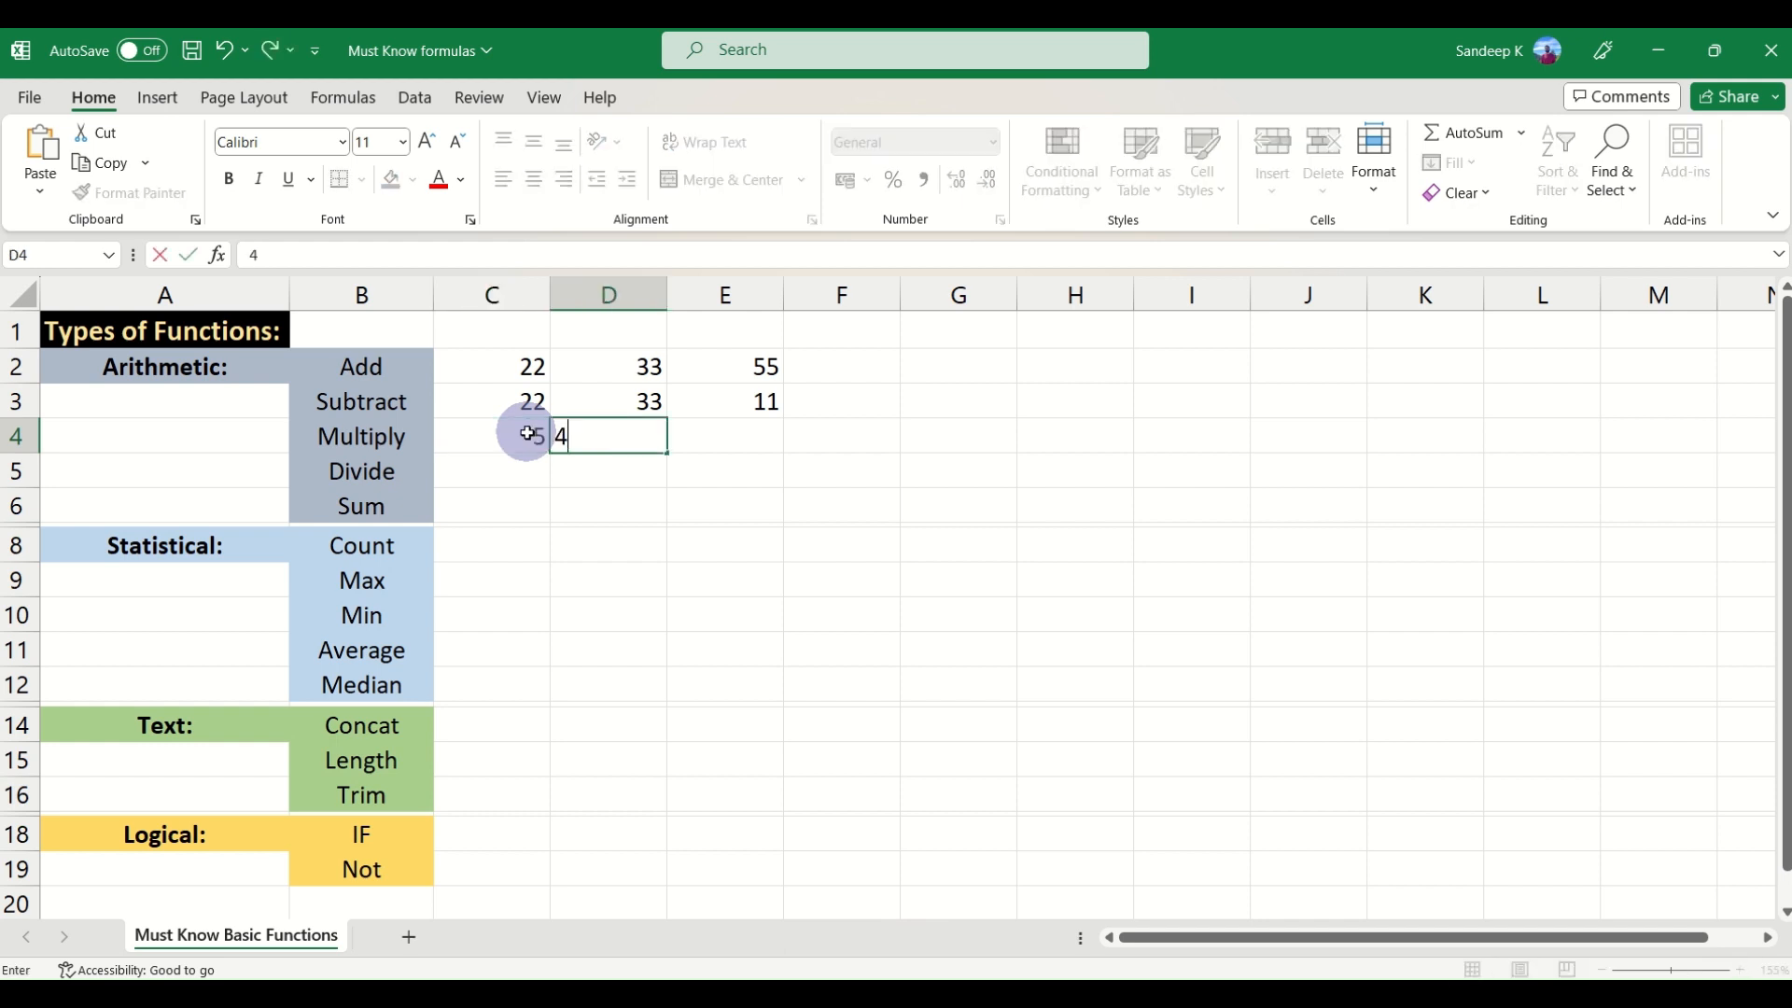
{"action": "key", "text": "Tab"}
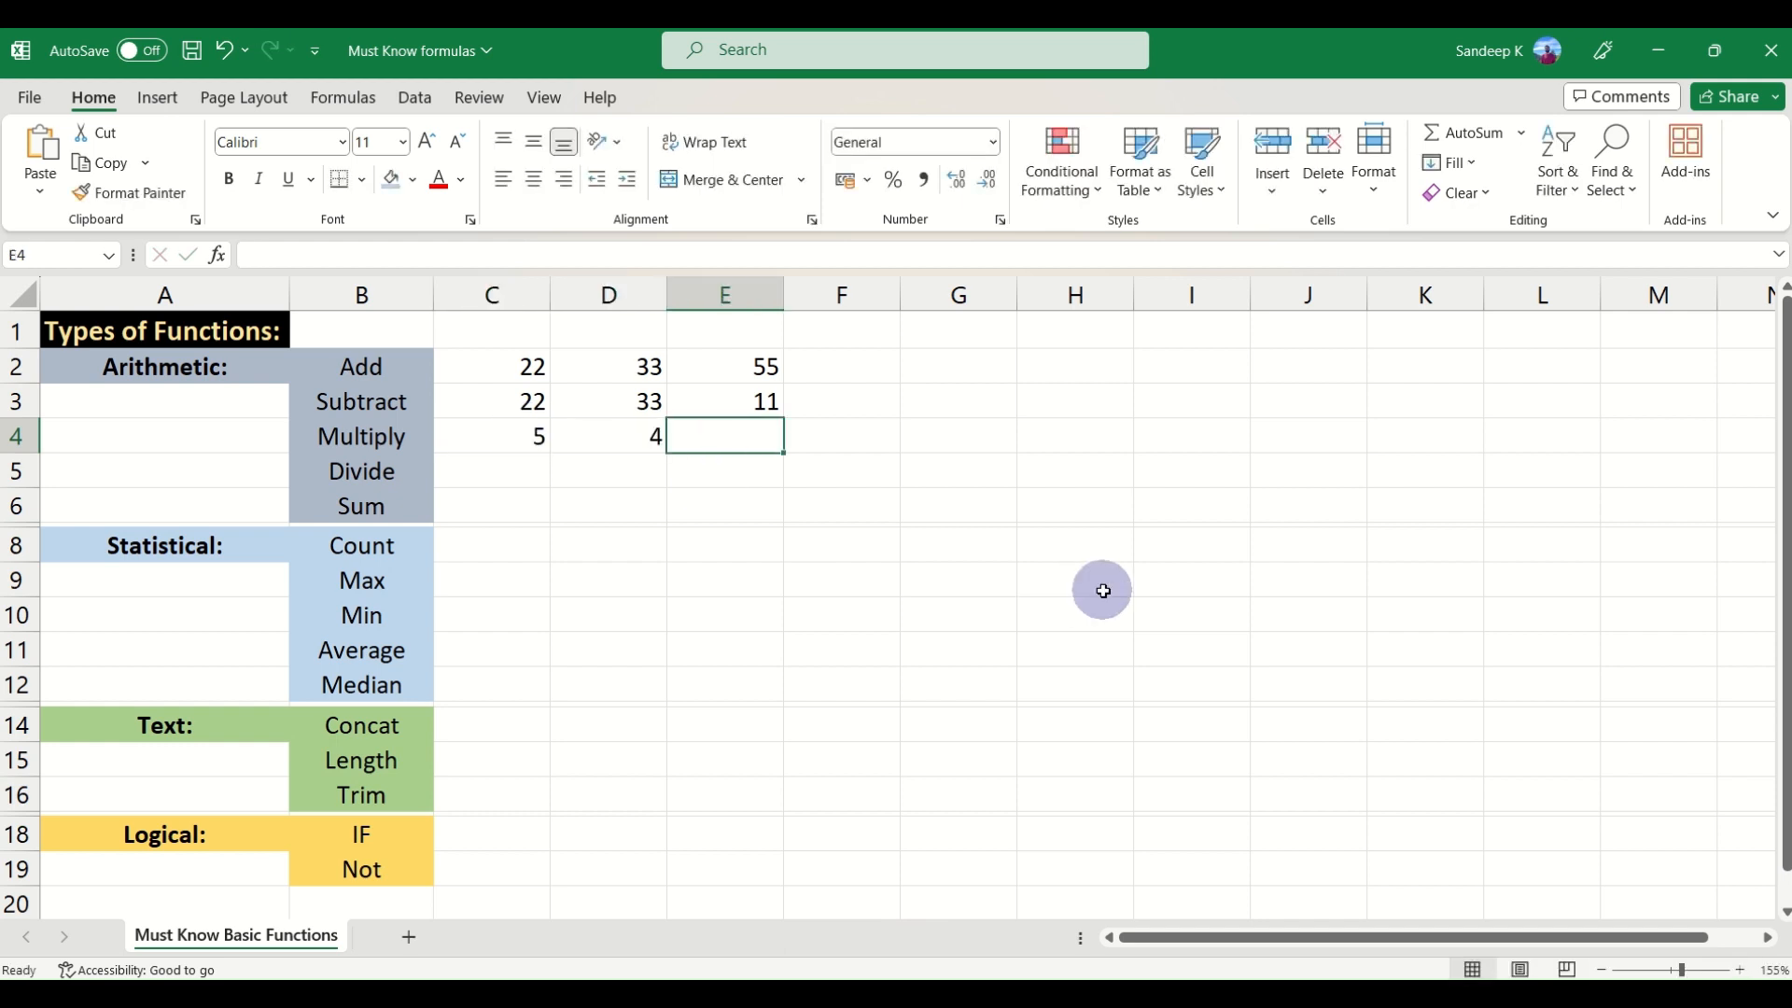
Calculate the product in E4 of the Multiply row with the formula =C4*D4
{"action": "type", "text": "="}
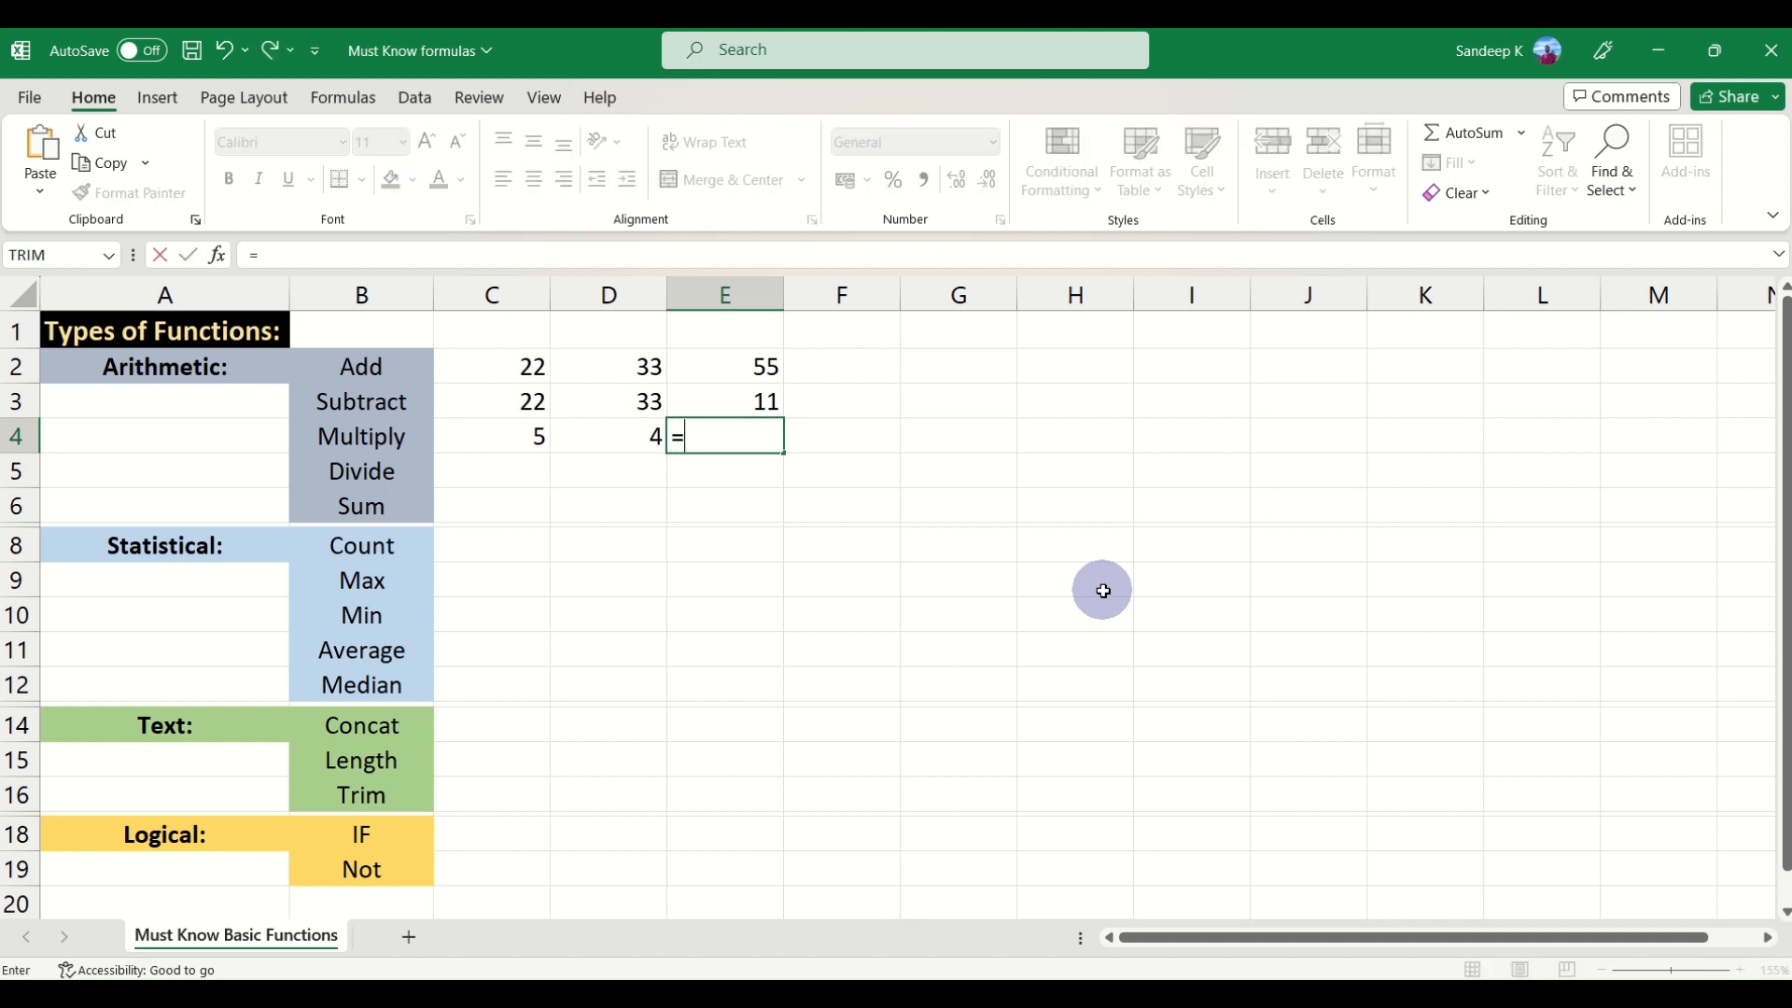
{"action": "left_click", "coordinate": [524, 438]}
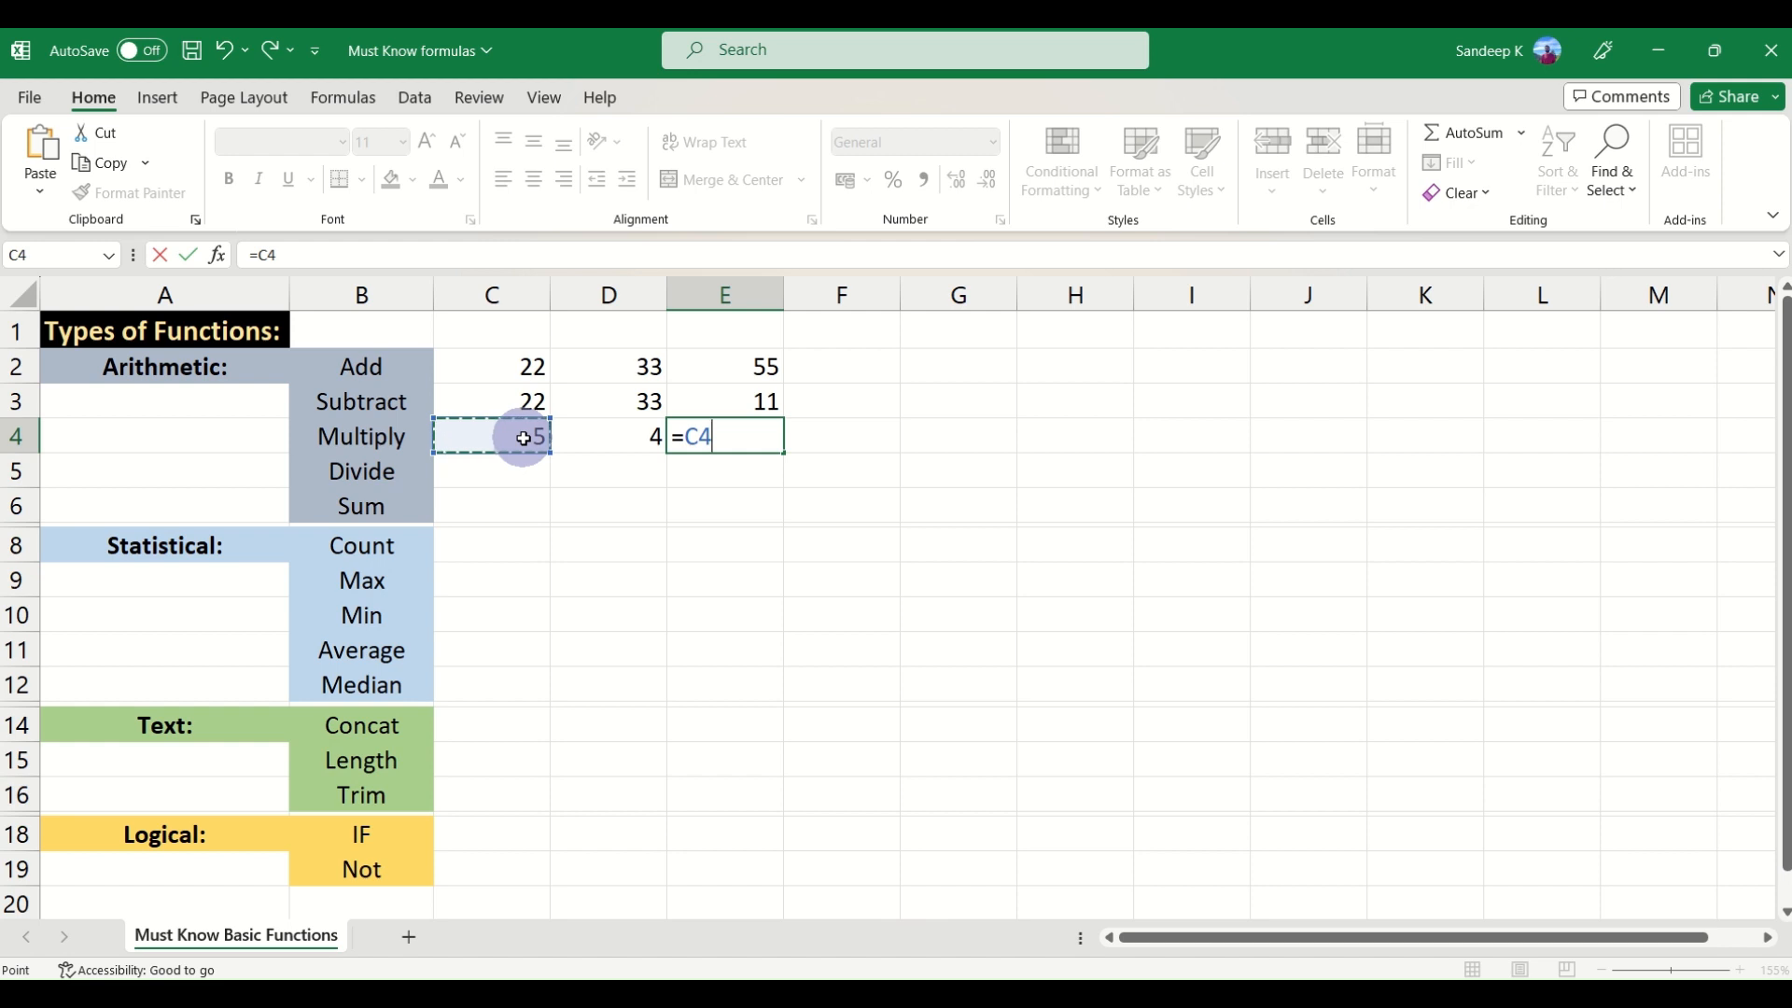
{"action": "type", "text": "*"}
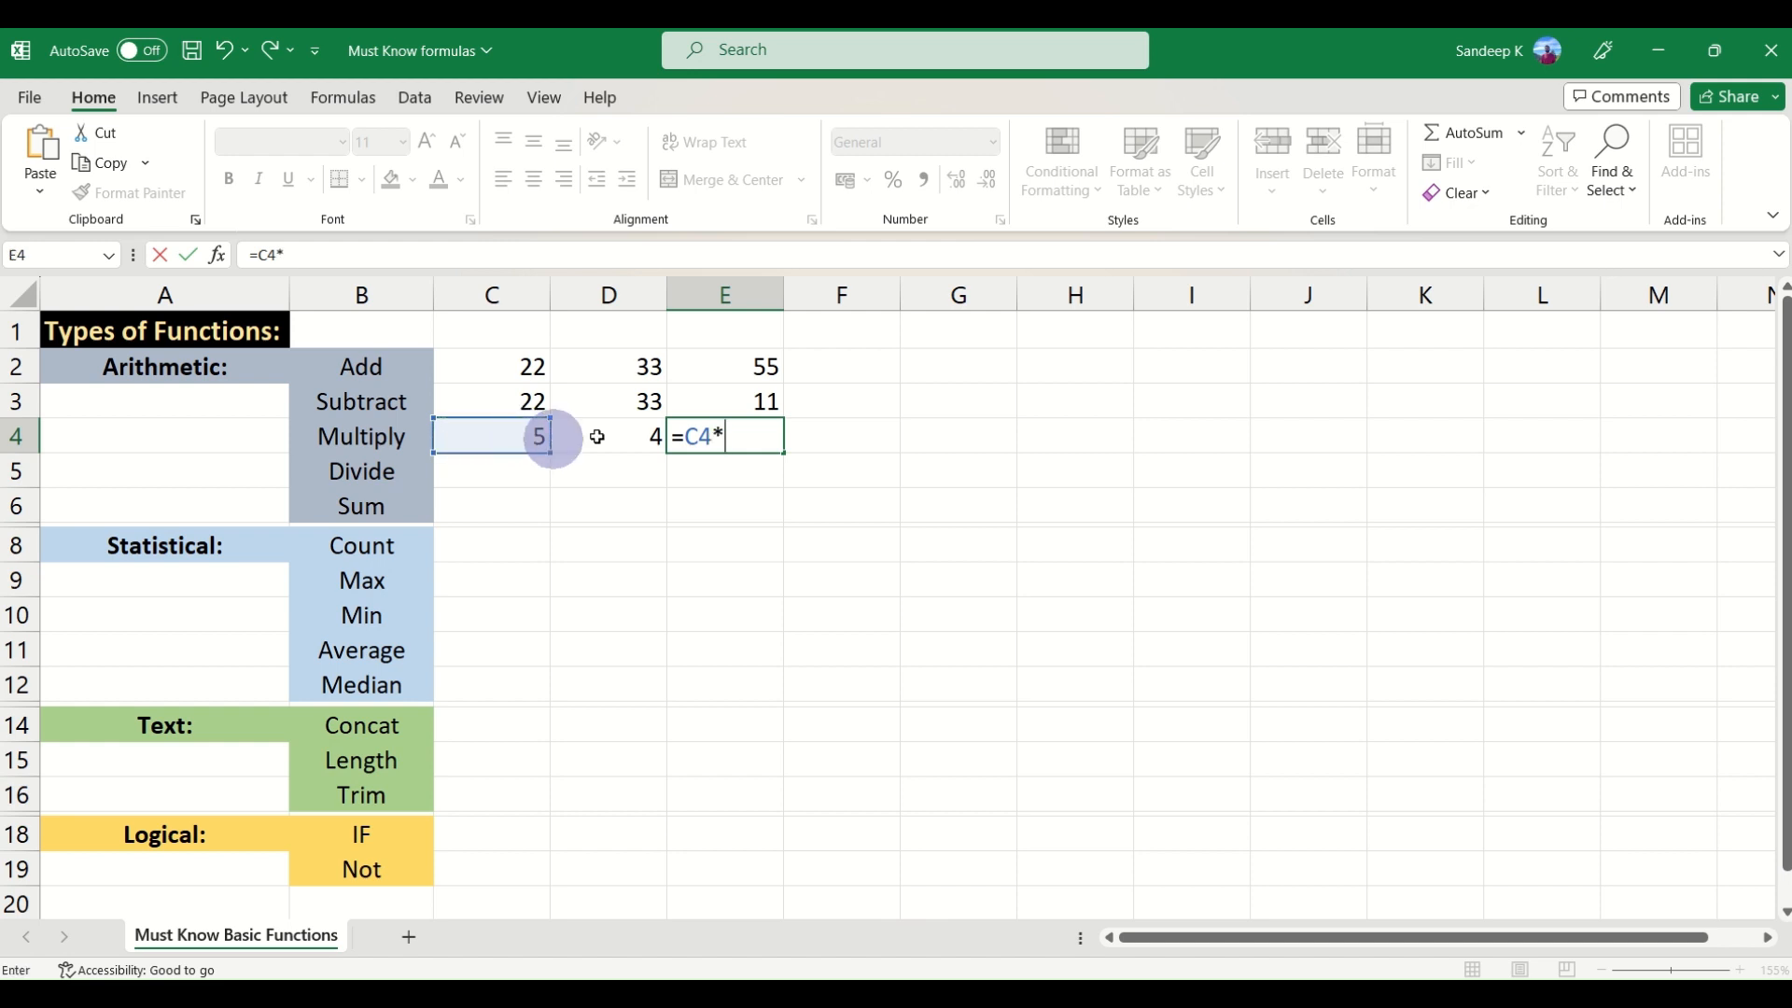
{"action": "left_click", "coordinate": [715, 436]}
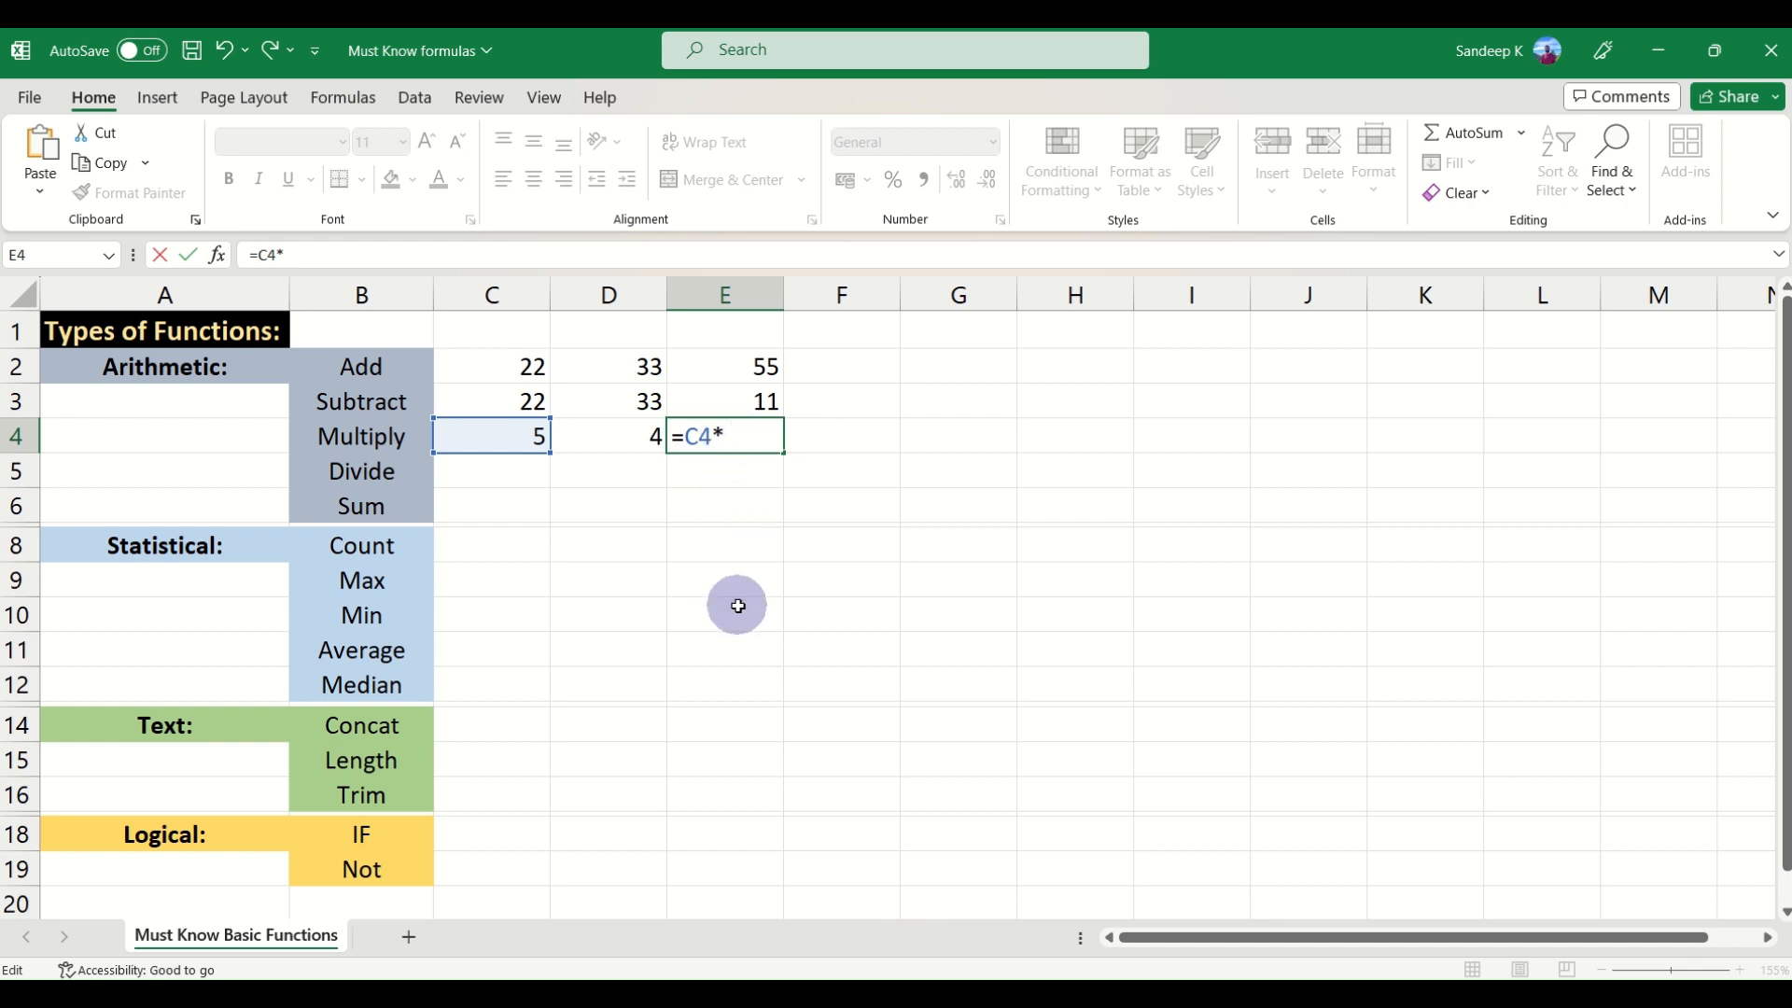
{"action": "left_click", "coordinate": [628, 438]}
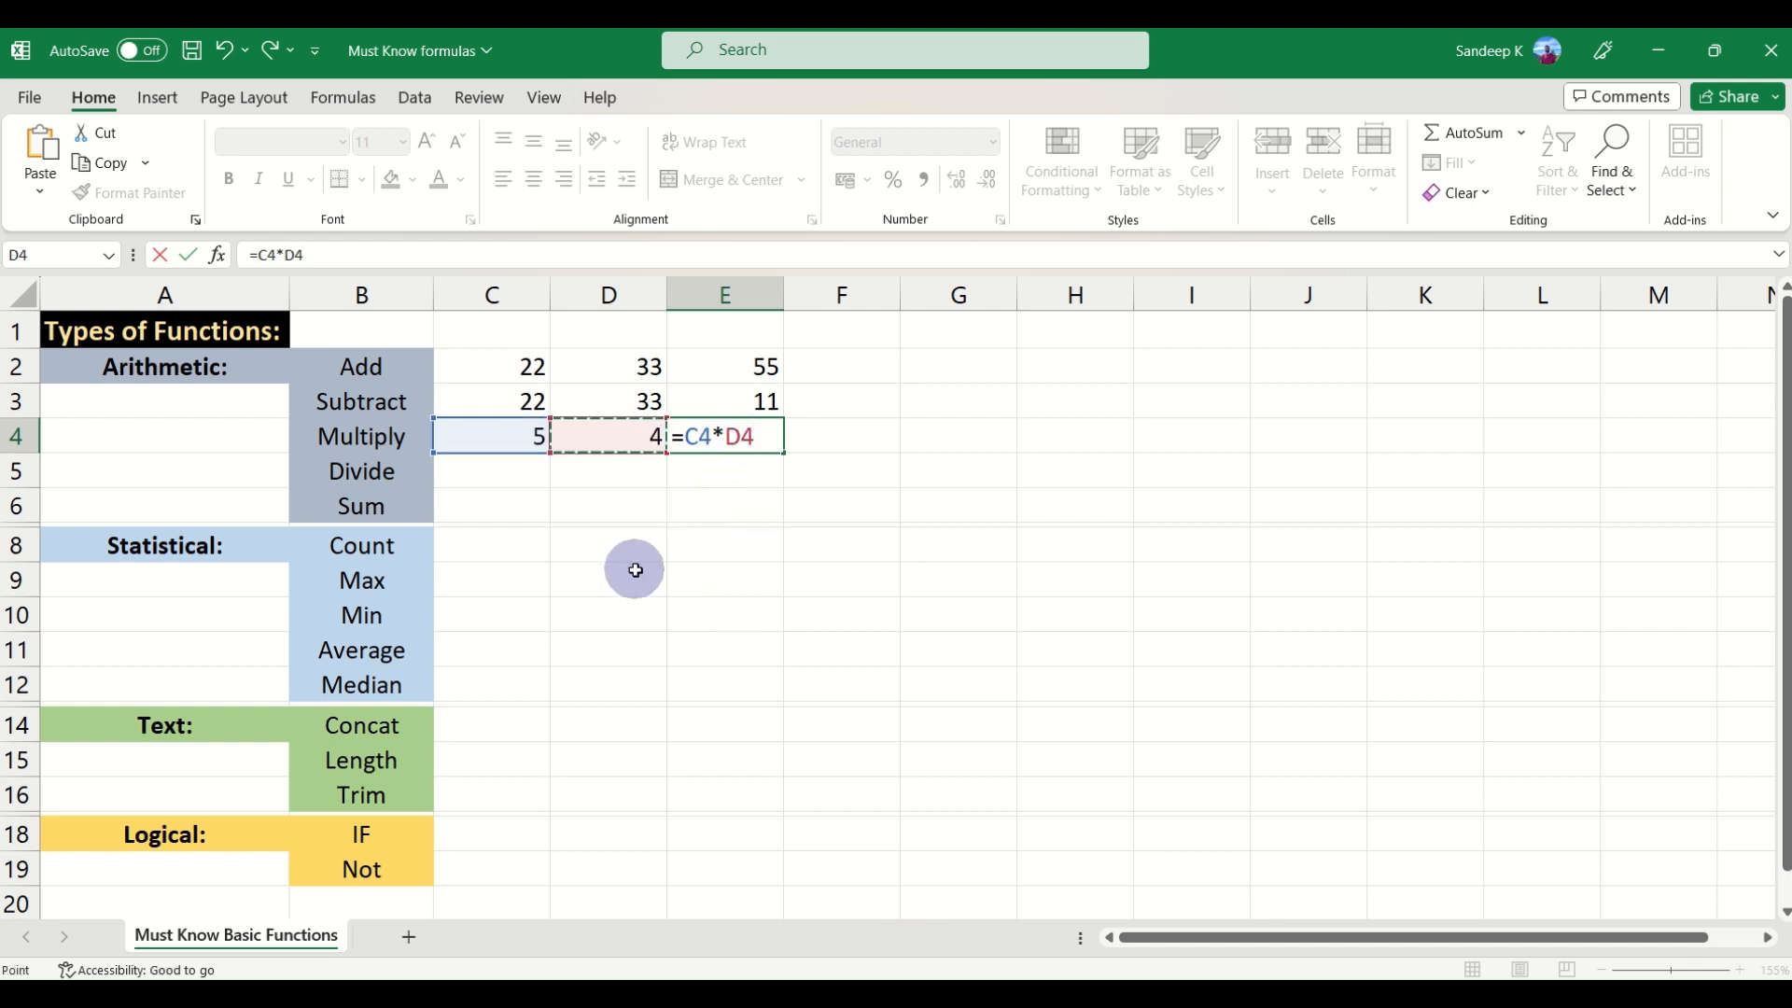
{"action": "key", "text": "Return"}
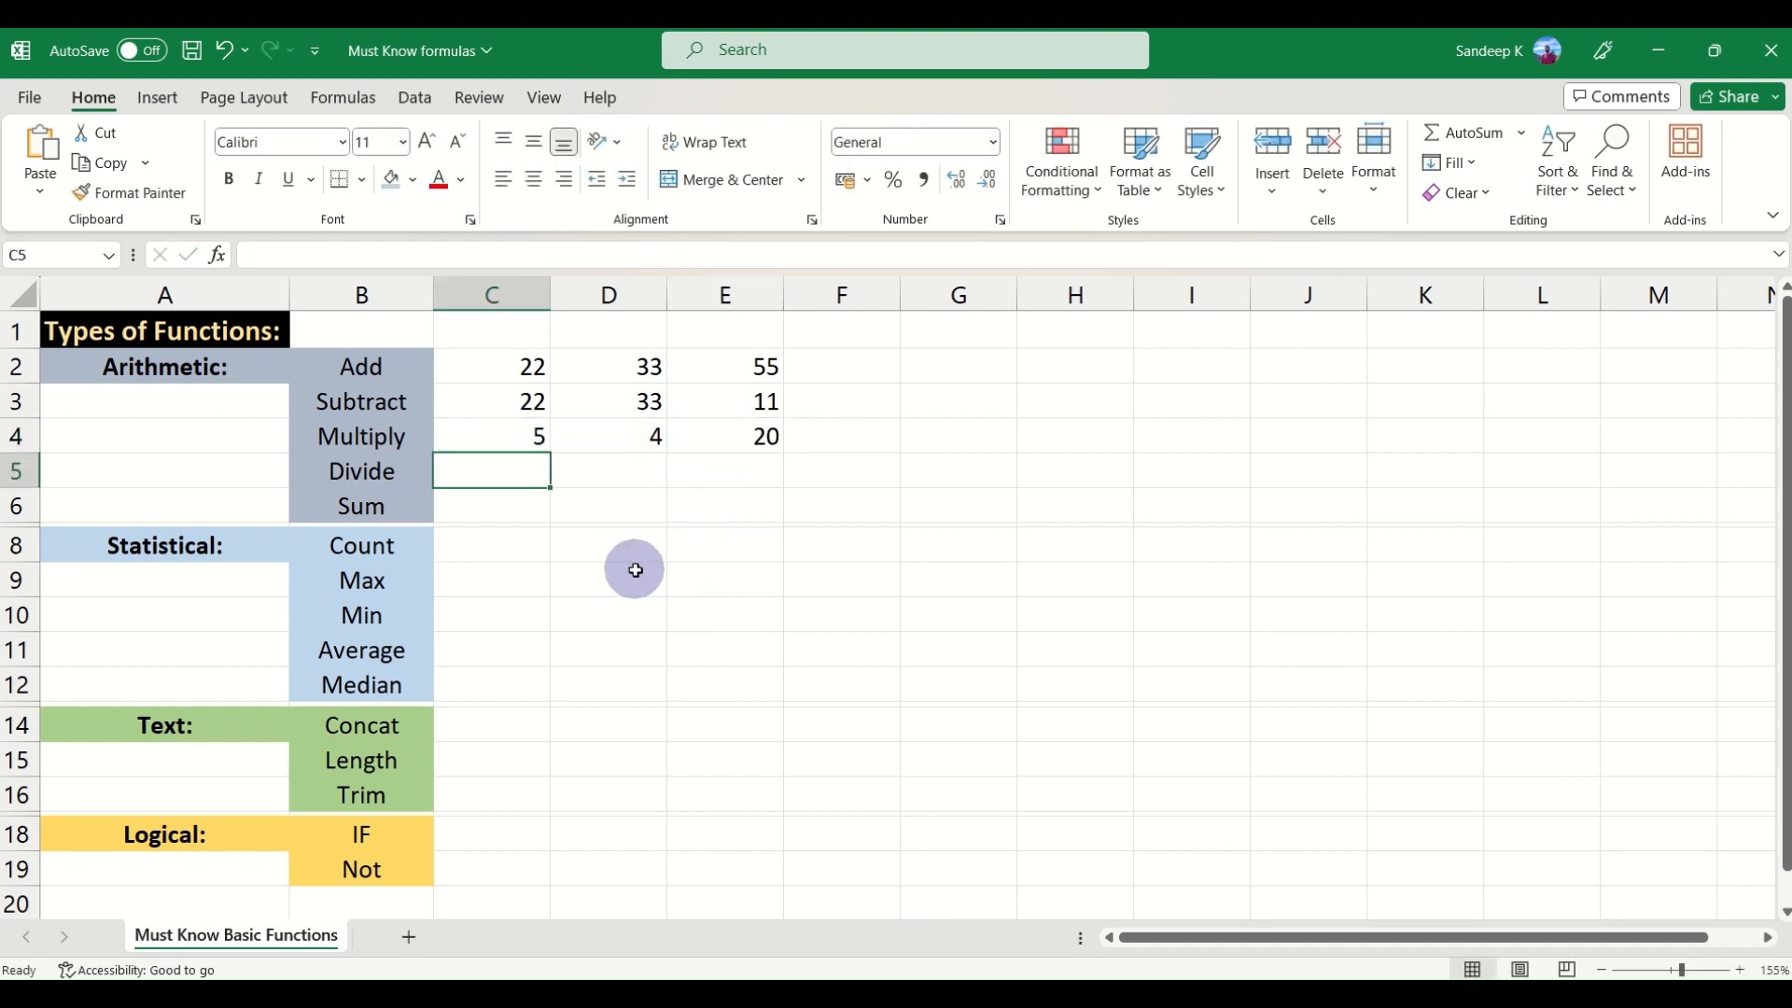
{"action": "left_click", "coordinate": [747, 436]}
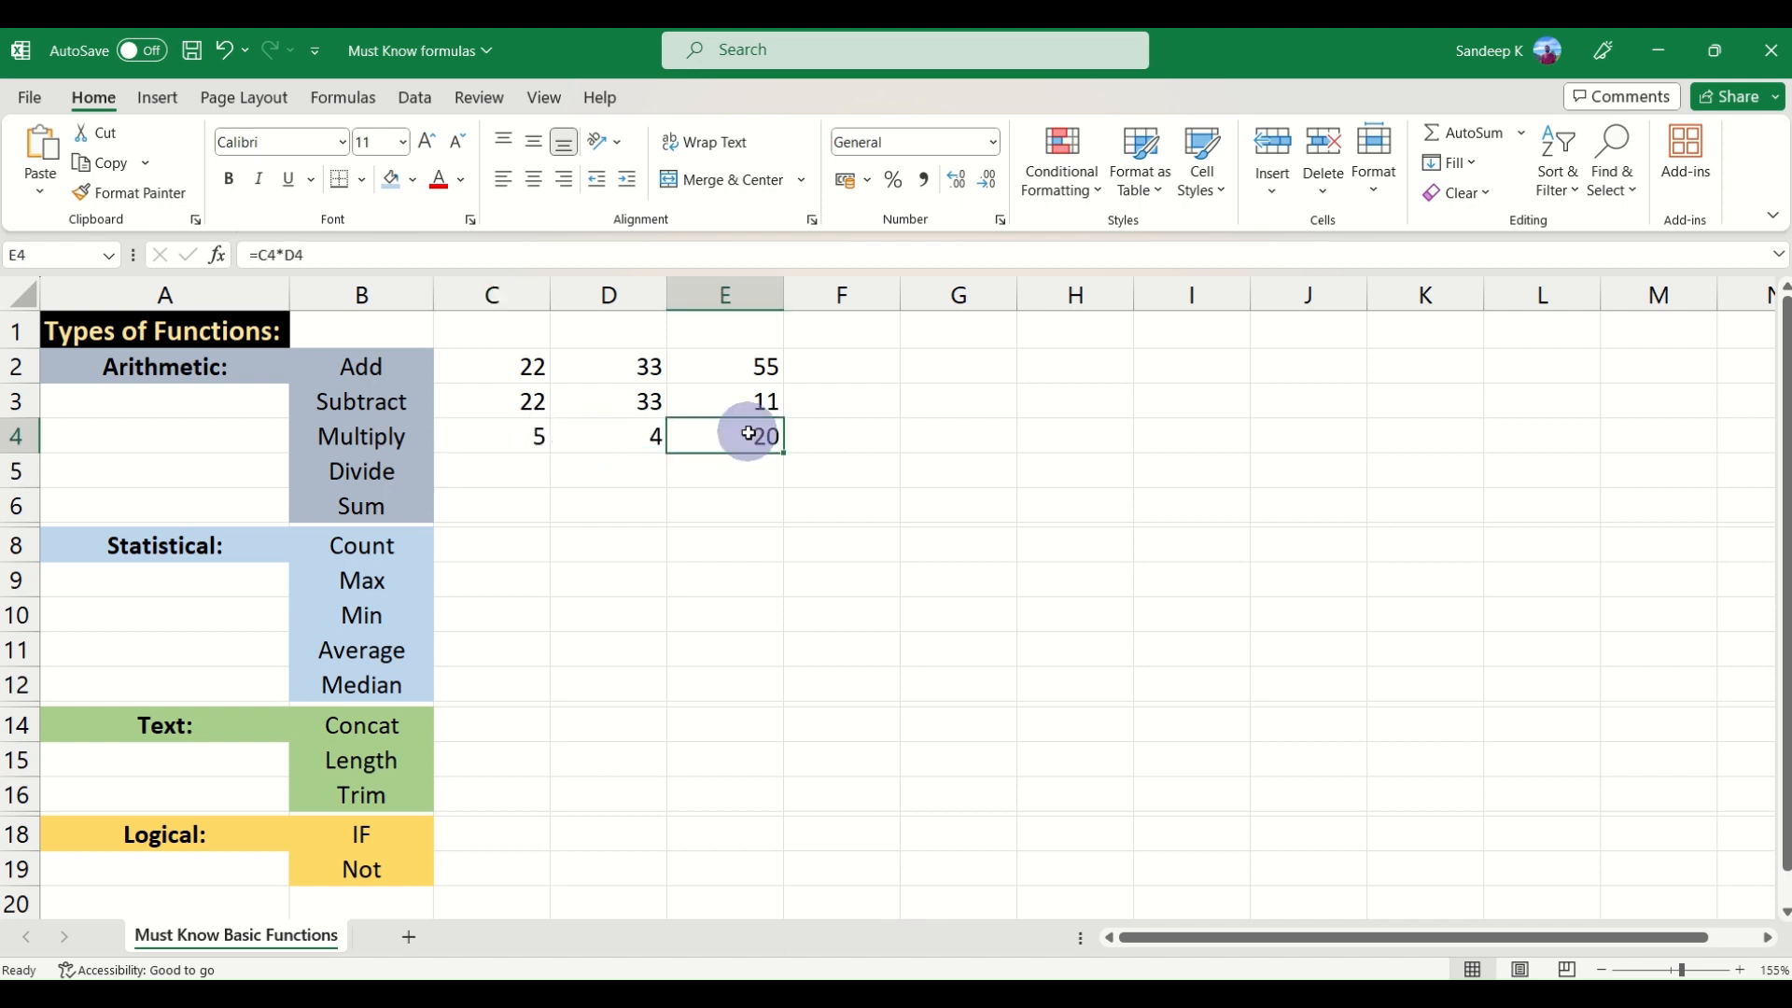
Enter 10 in C5 and 2 in D5 as the operands of the Divide row
{"action": "left_click", "coordinate": [511, 470]}
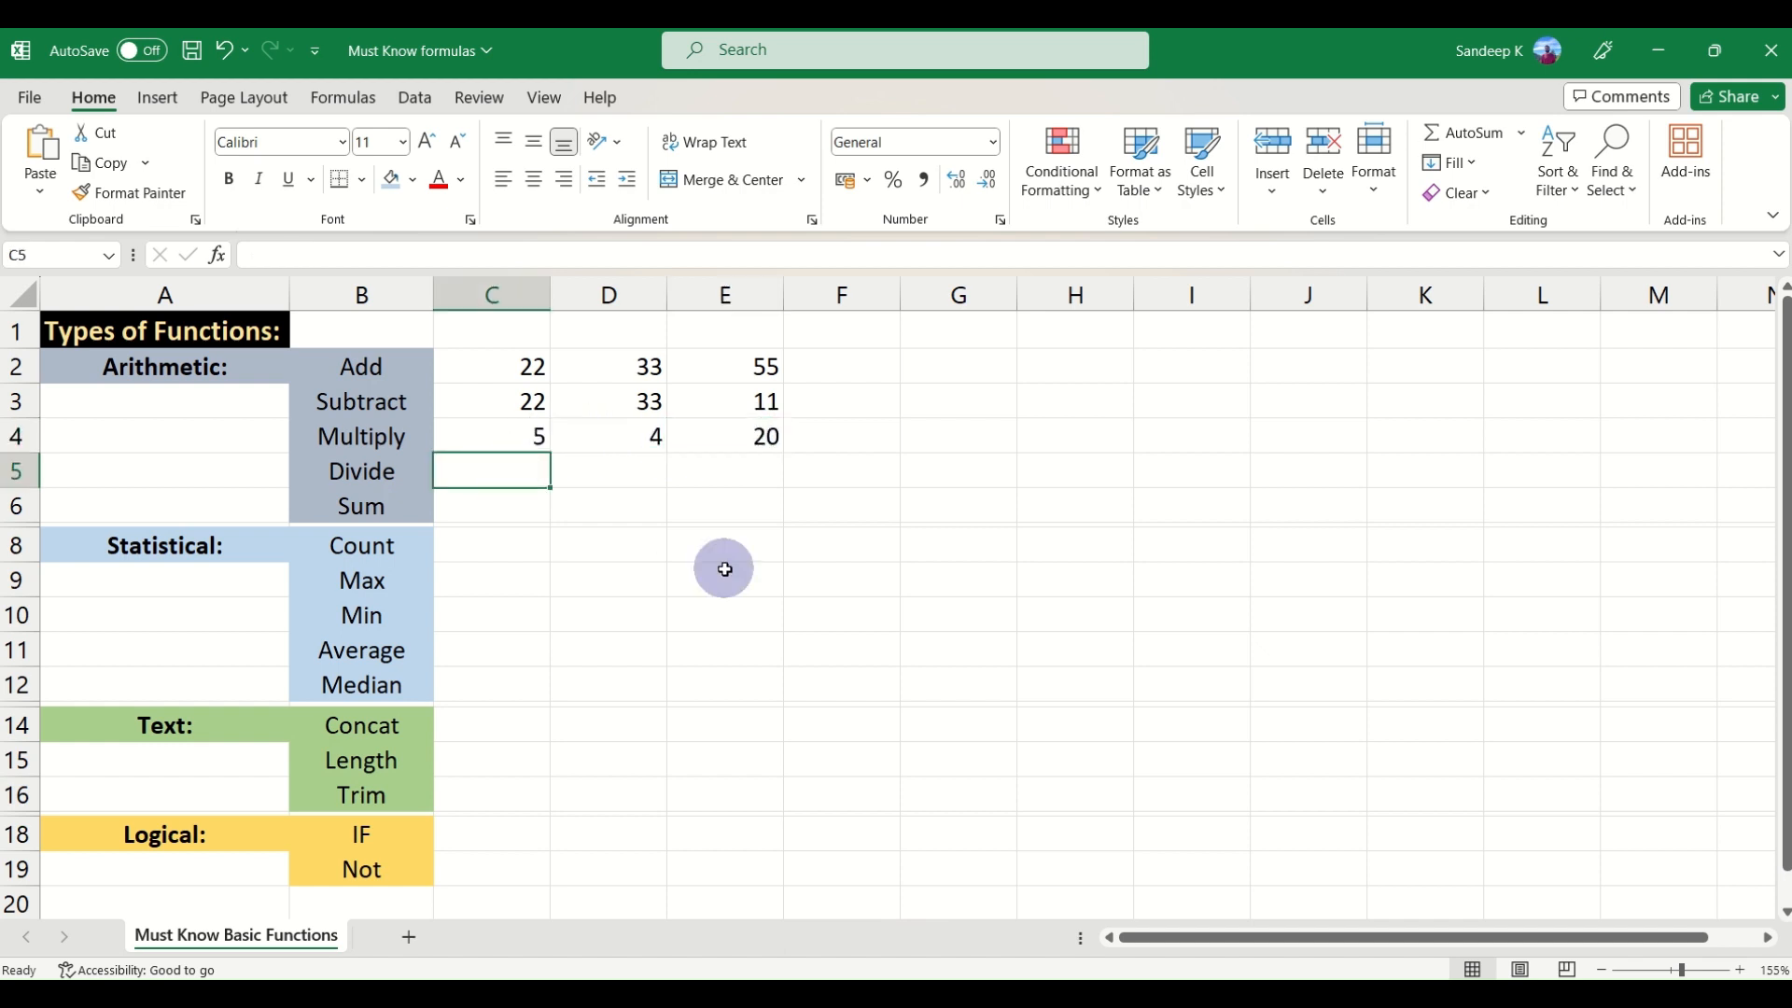
{"action": "type", "text": "10"}
{"action": "key", "text": "Tab"}
{"action": "type", "text": "2"}
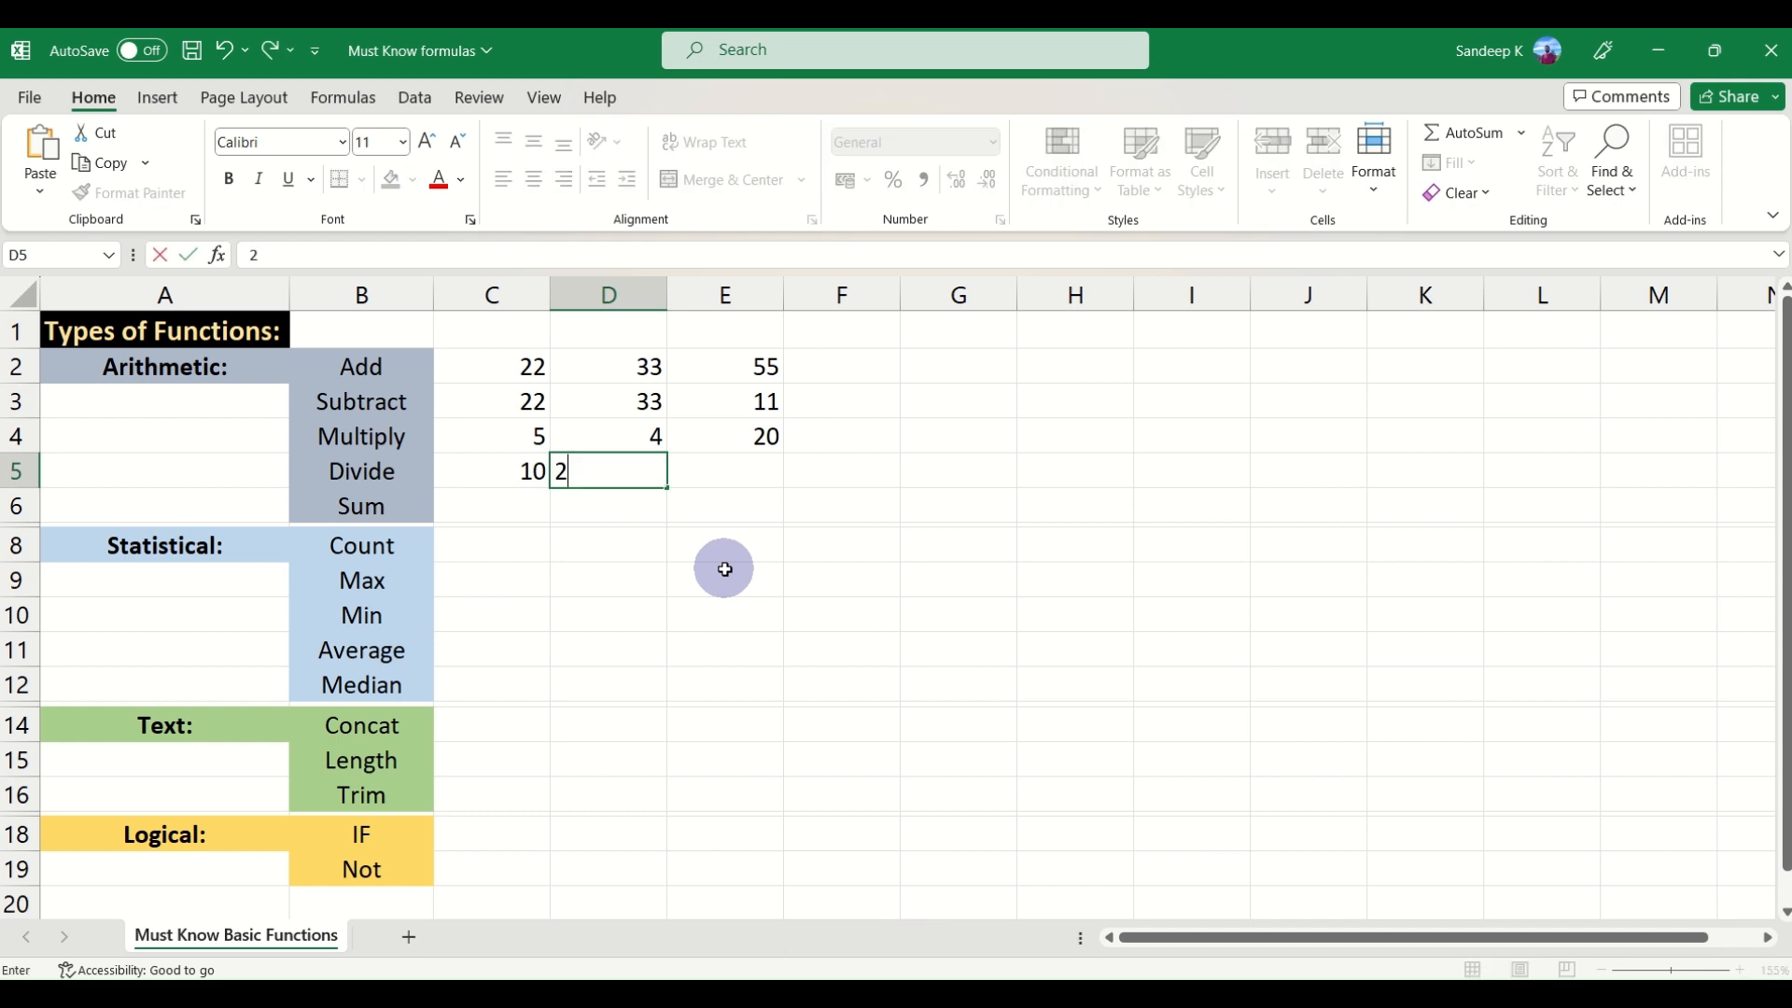
{"action": "key", "text": "Left"}
{"action": "key", "text": "Right"}
{"action": "key", "text": "Right"}
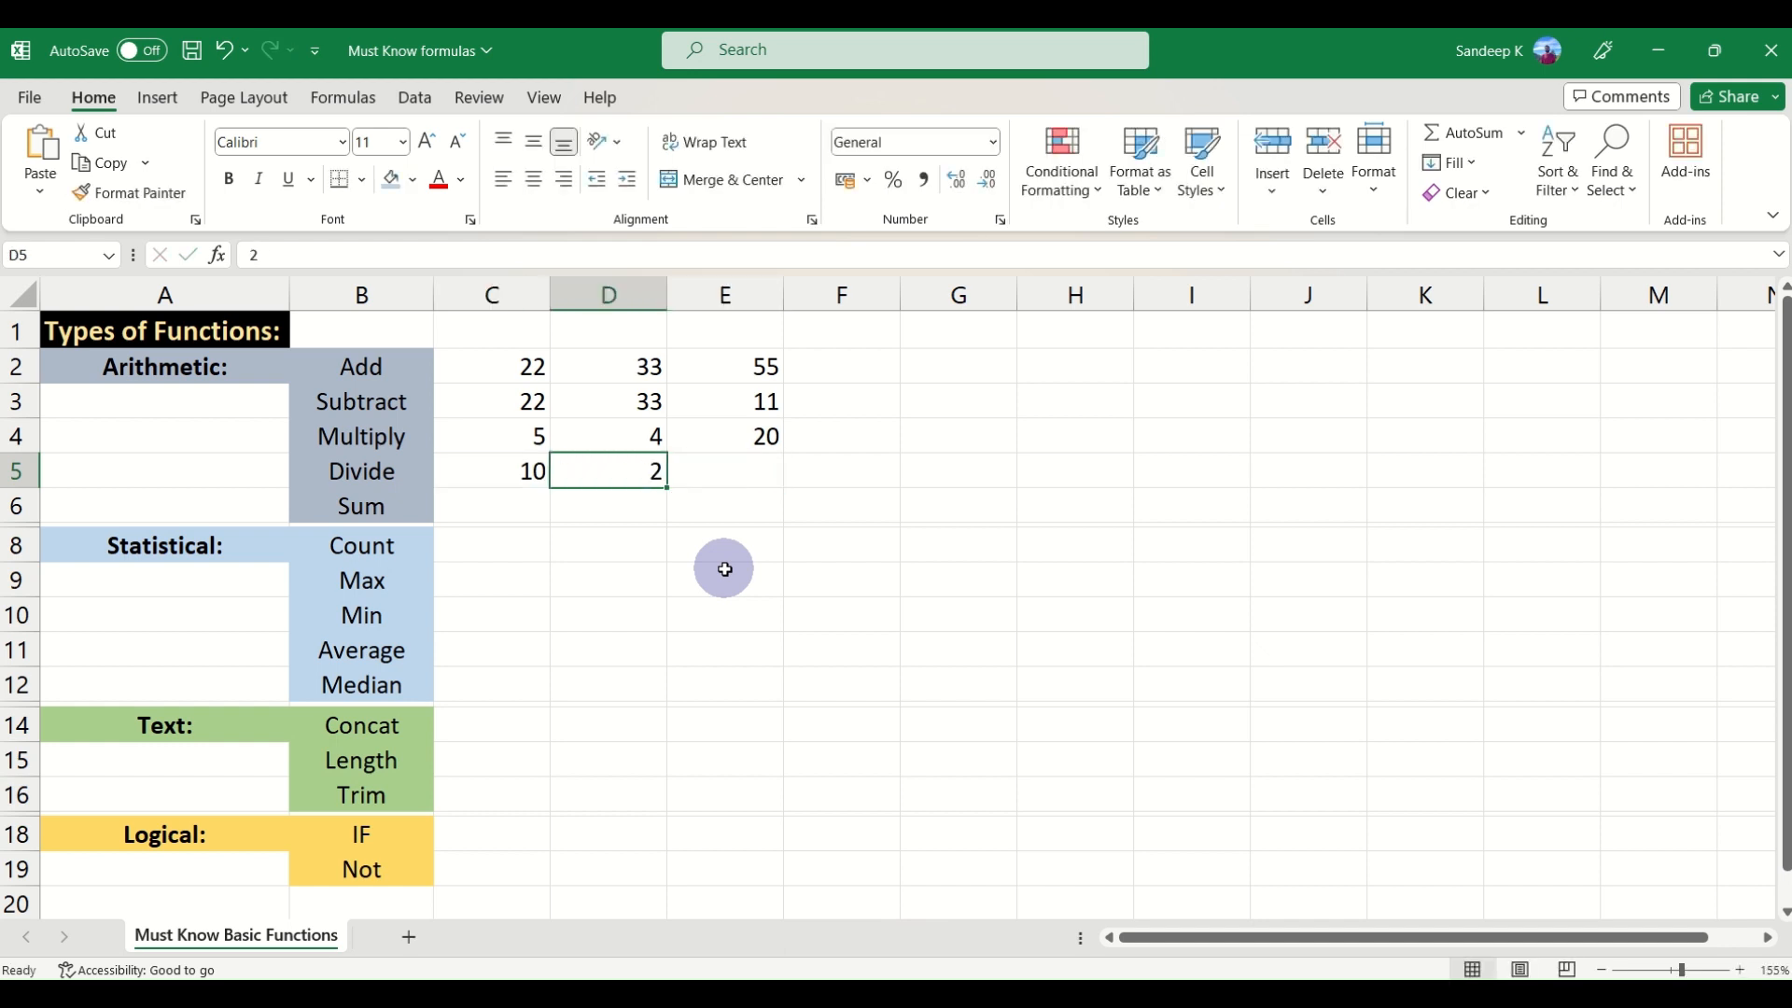
Calculate the quotient in E5 of the Divide row with the formula =C5/D5
{"action": "type", "text": "="}
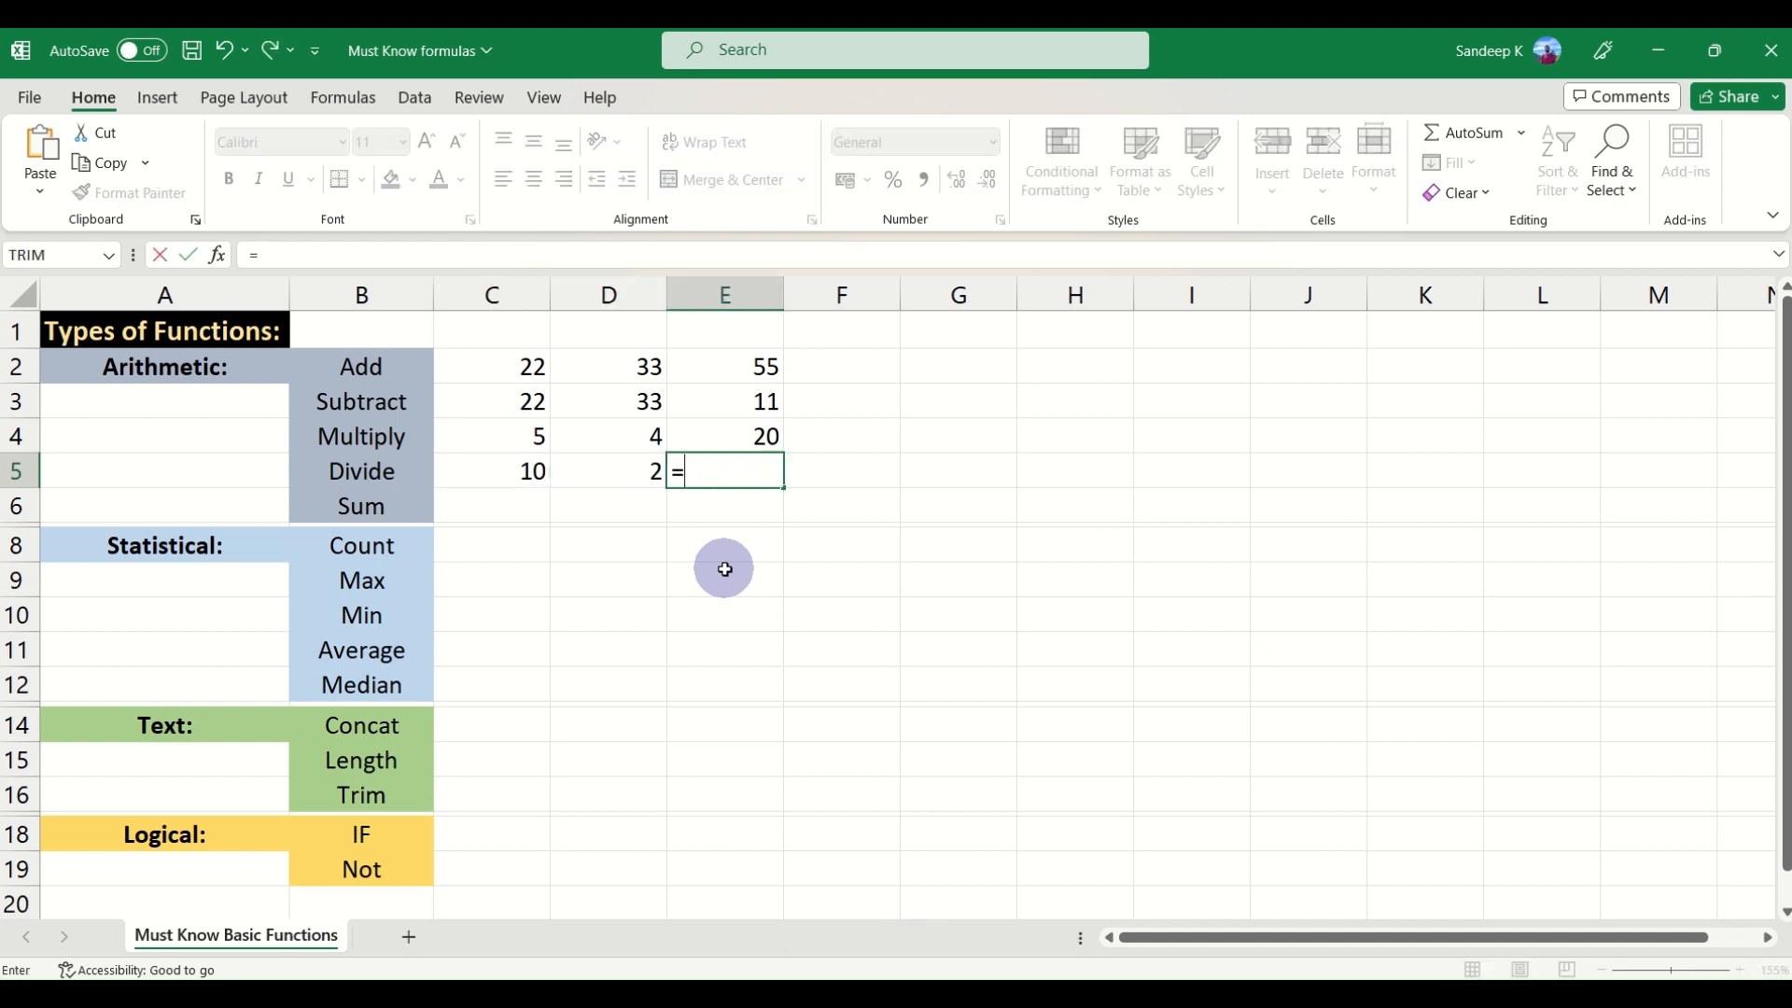
{"action": "left_click", "coordinate": [528, 471]}
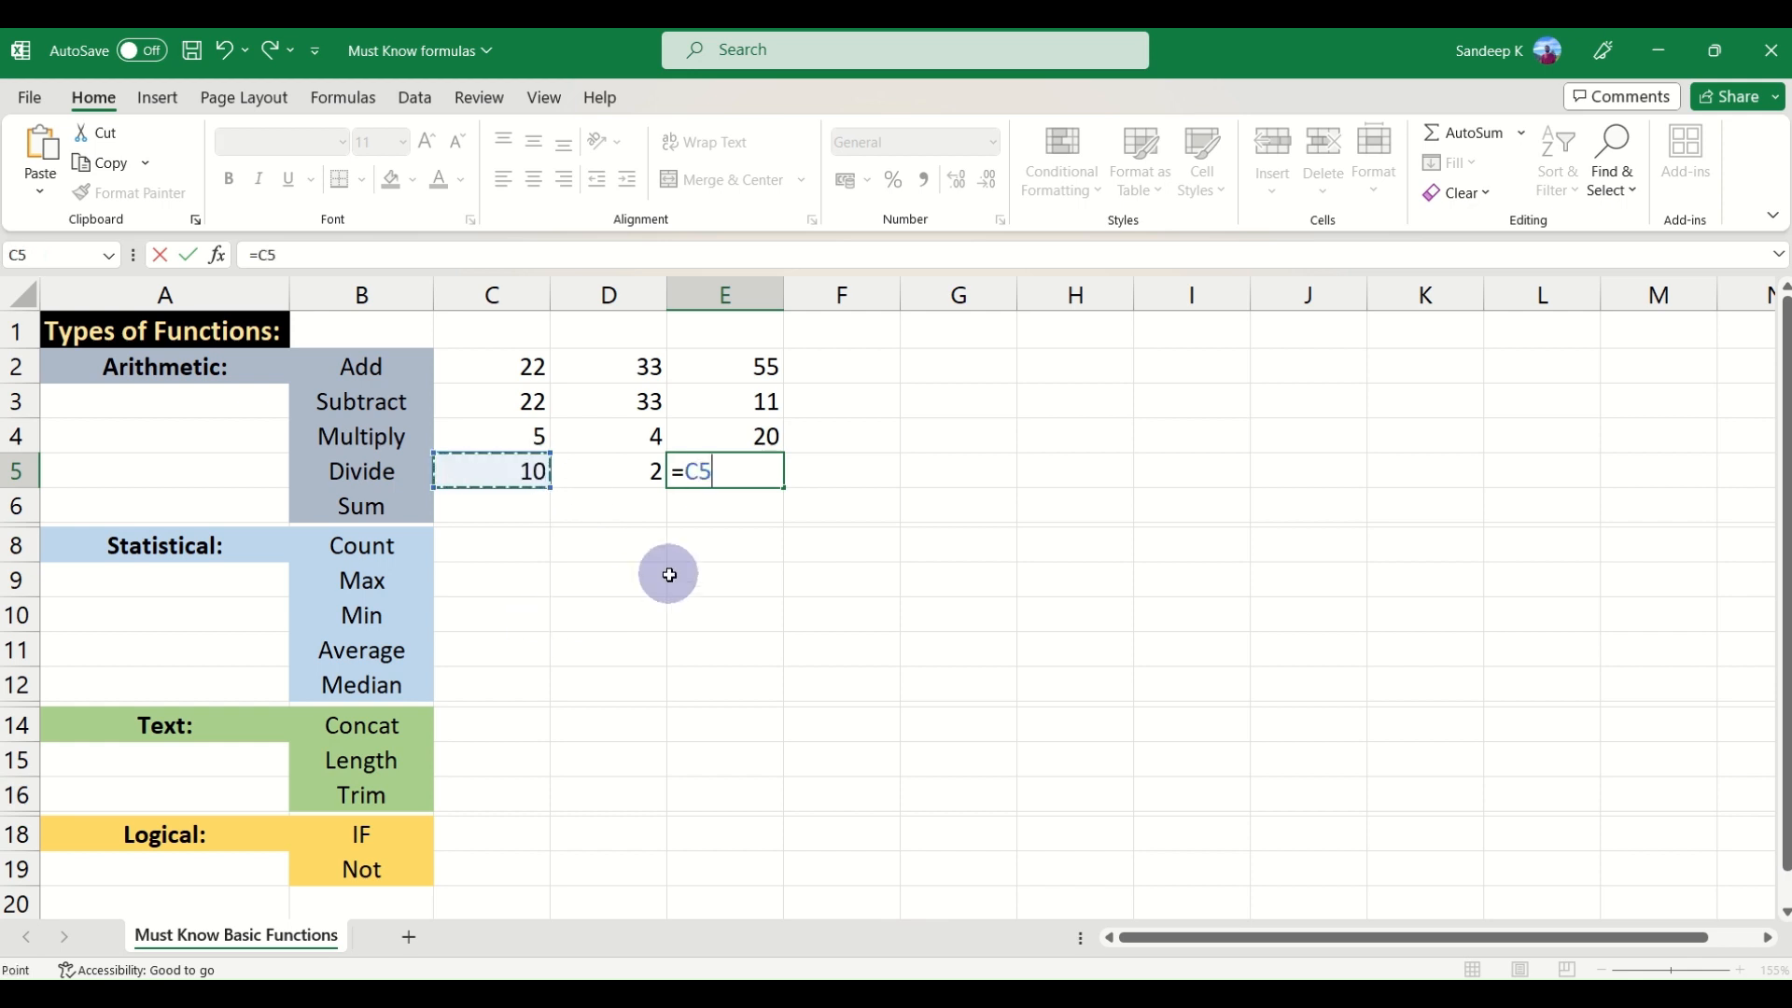
{"action": "type", "text": "/"}
{"action": "left_click", "coordinate": [644, 472]}
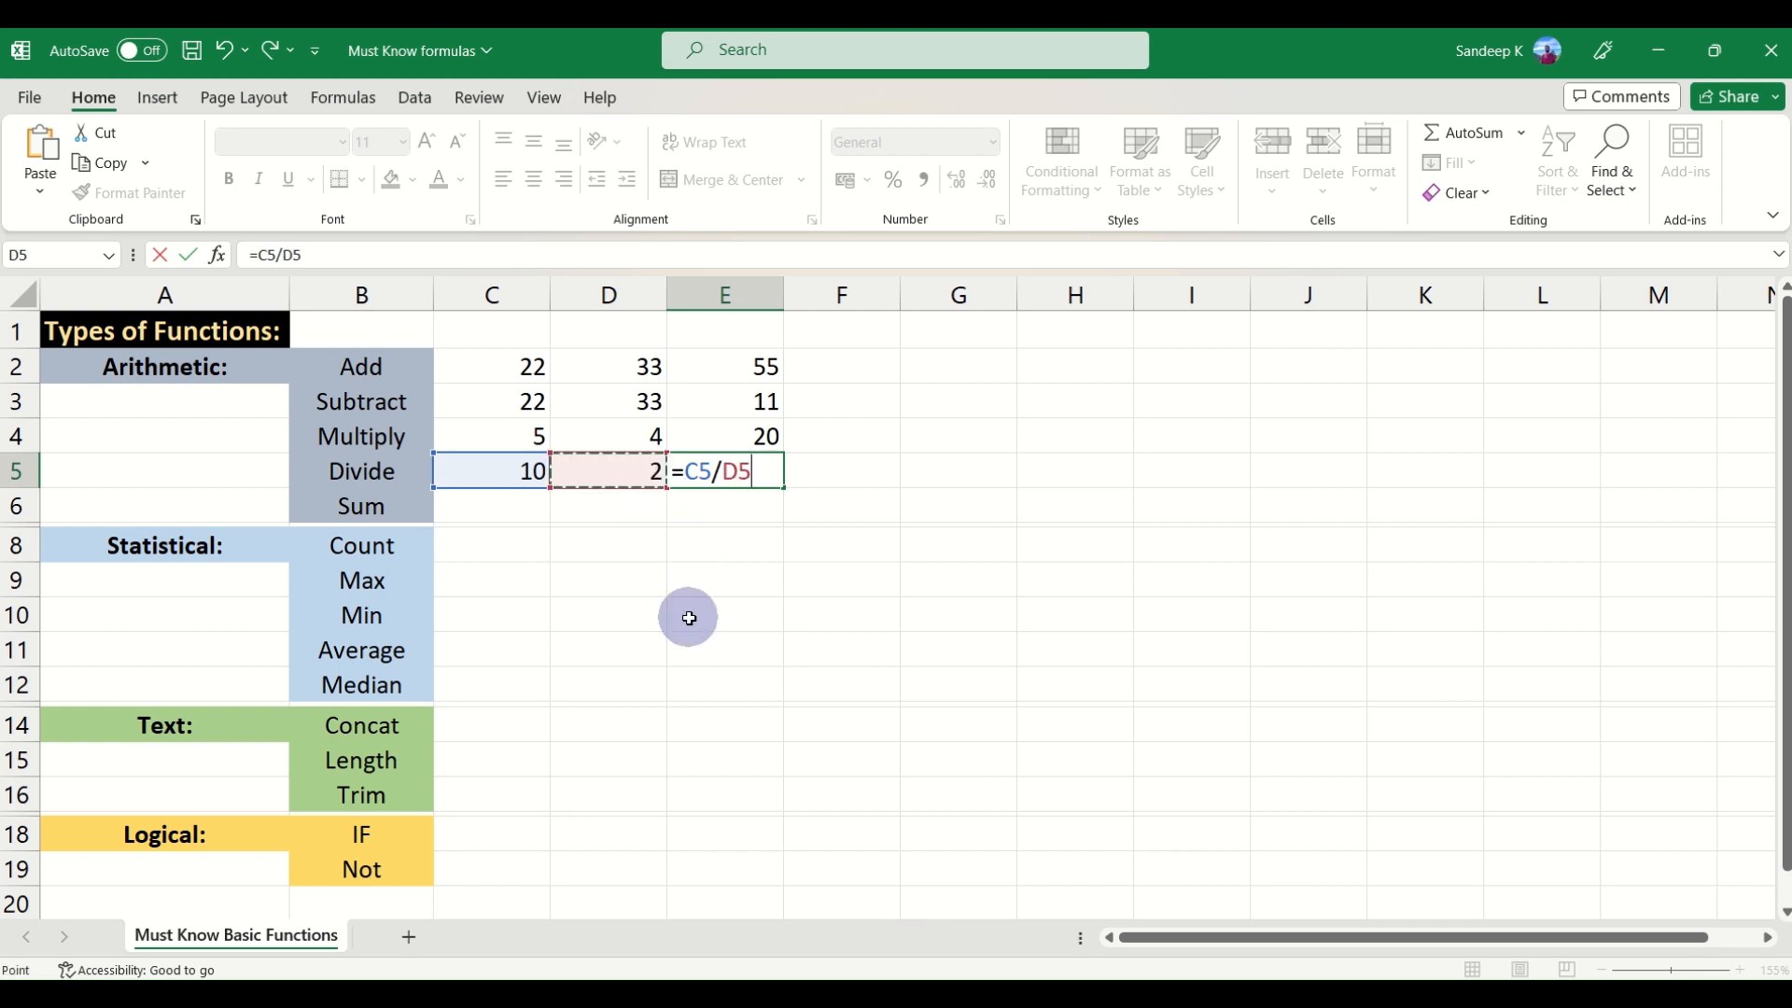
{"action": "key", "text": "Return"}
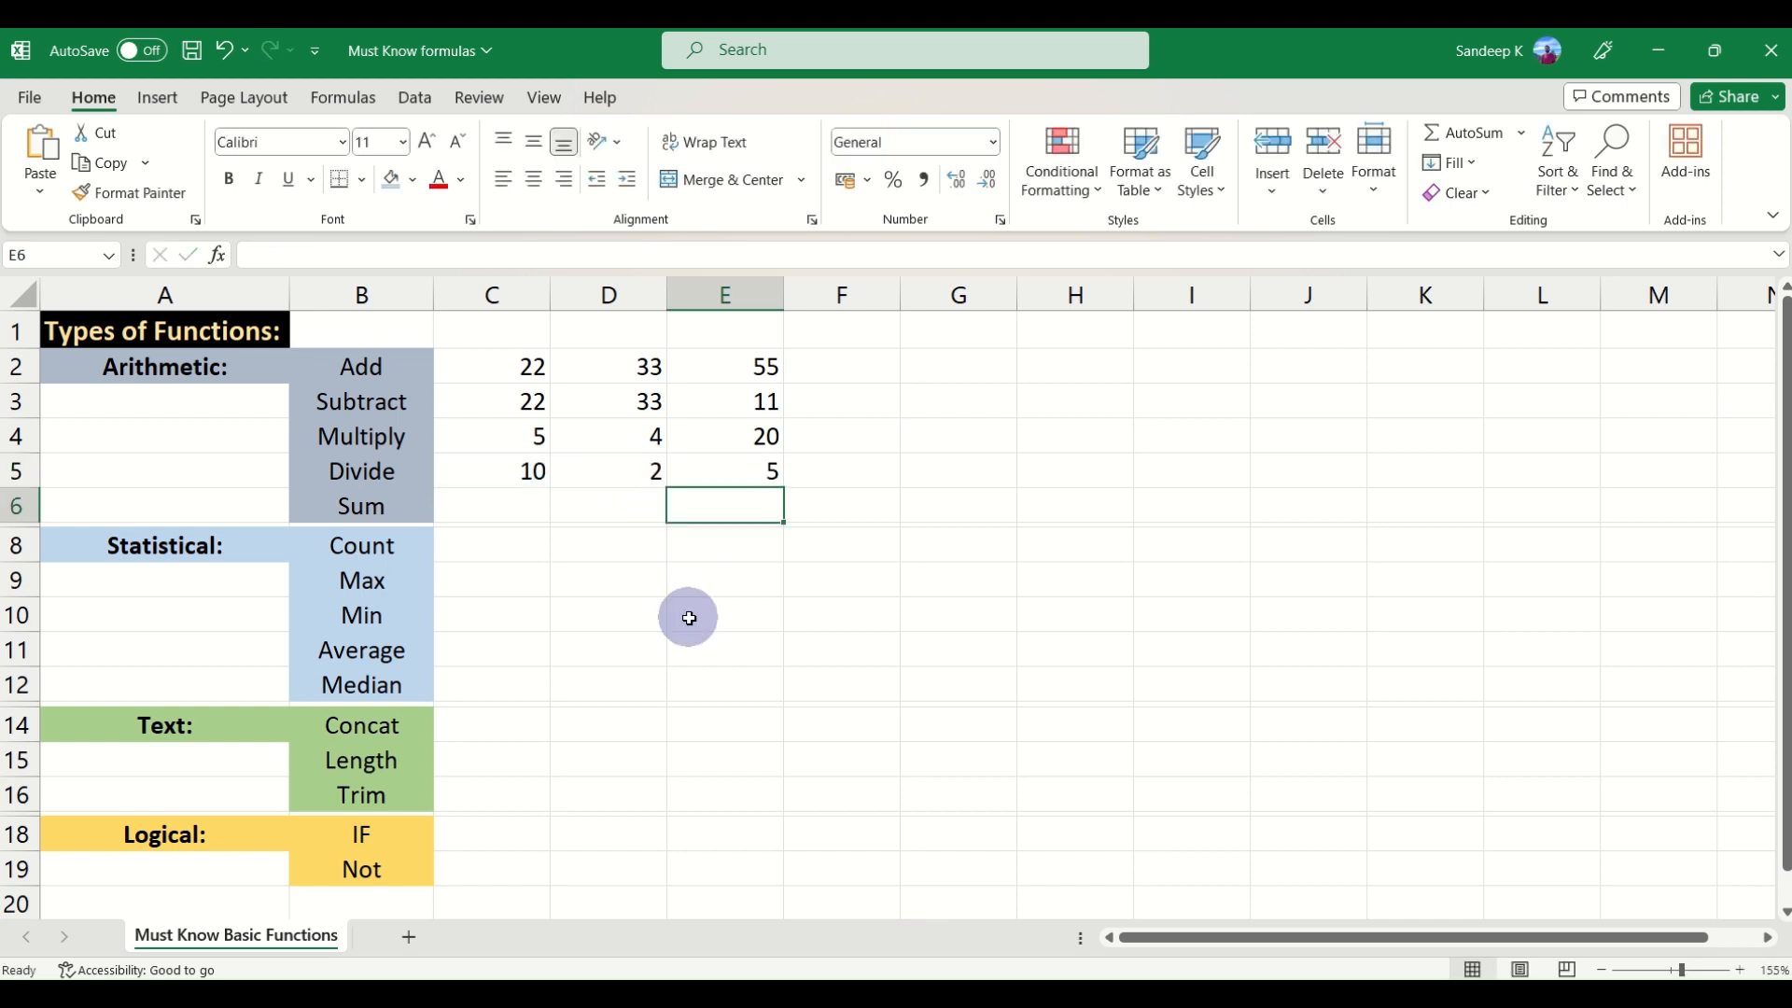
{"action": "left_click", "coordinate": [741, 472]}
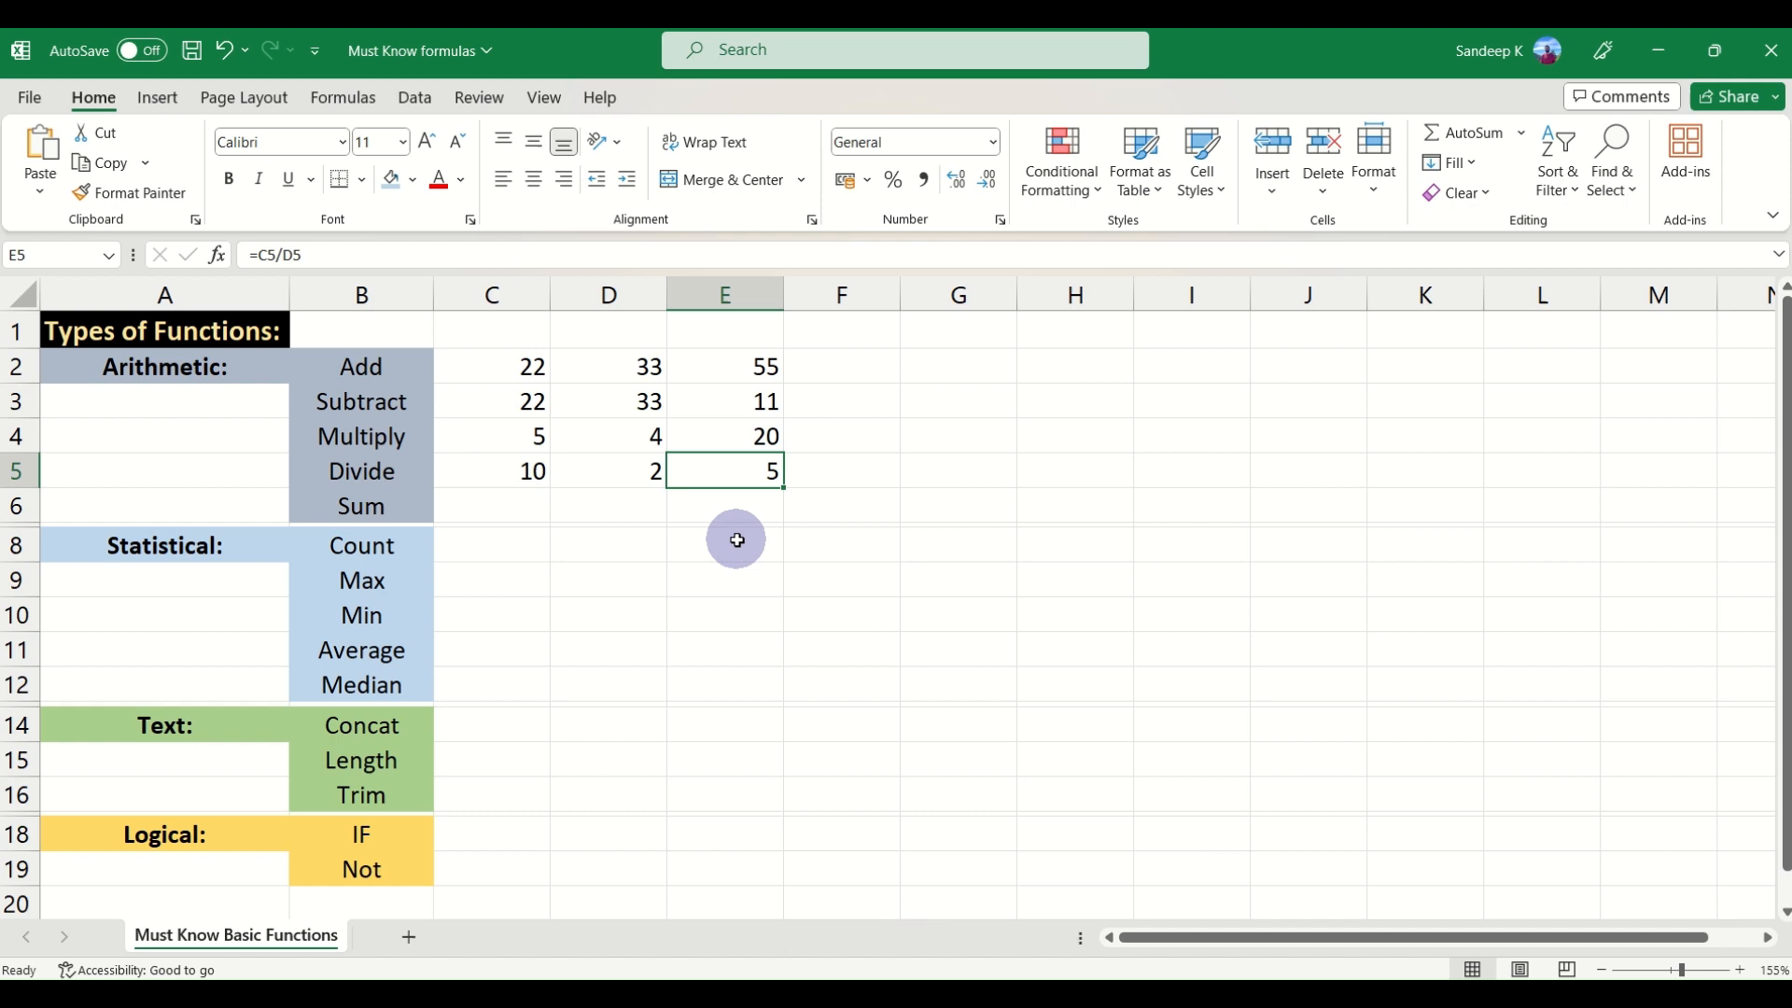
Change the divisor in D5 of the Divide row to 0
{"action": "left_click", "coordinate": [629, 469]}
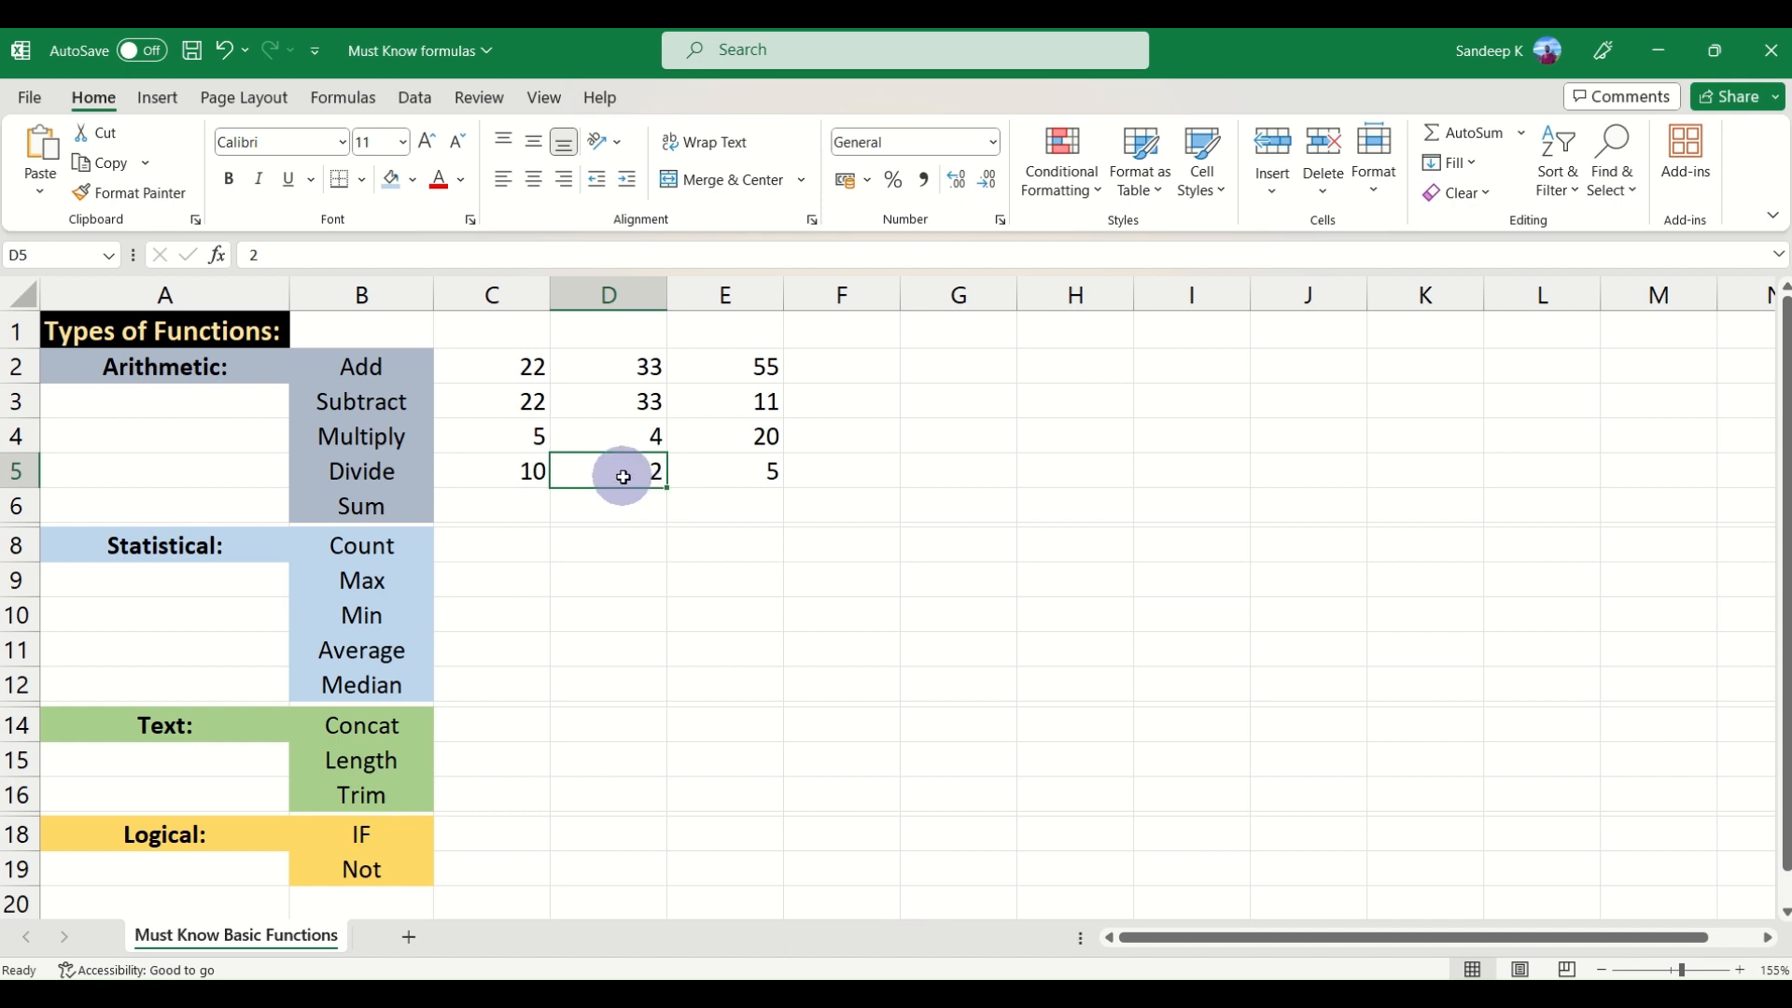
{"action": "type", "text": "0"}
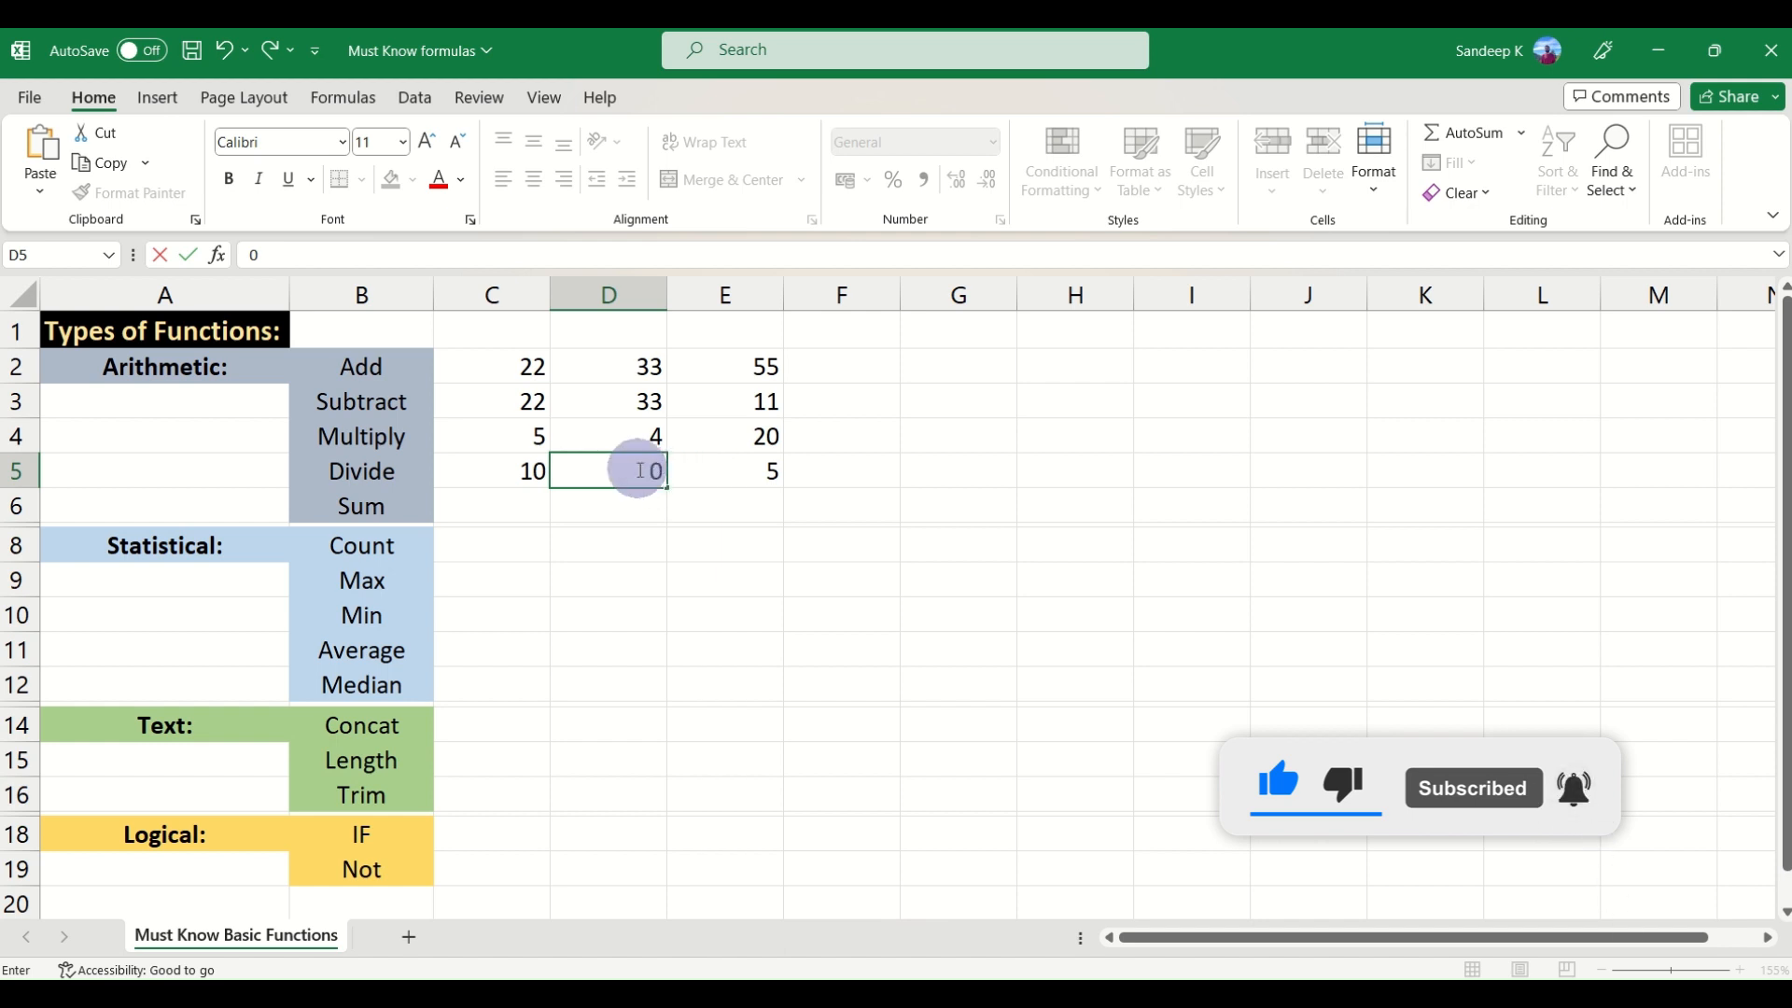
{"action": "key", "text": "Return"}
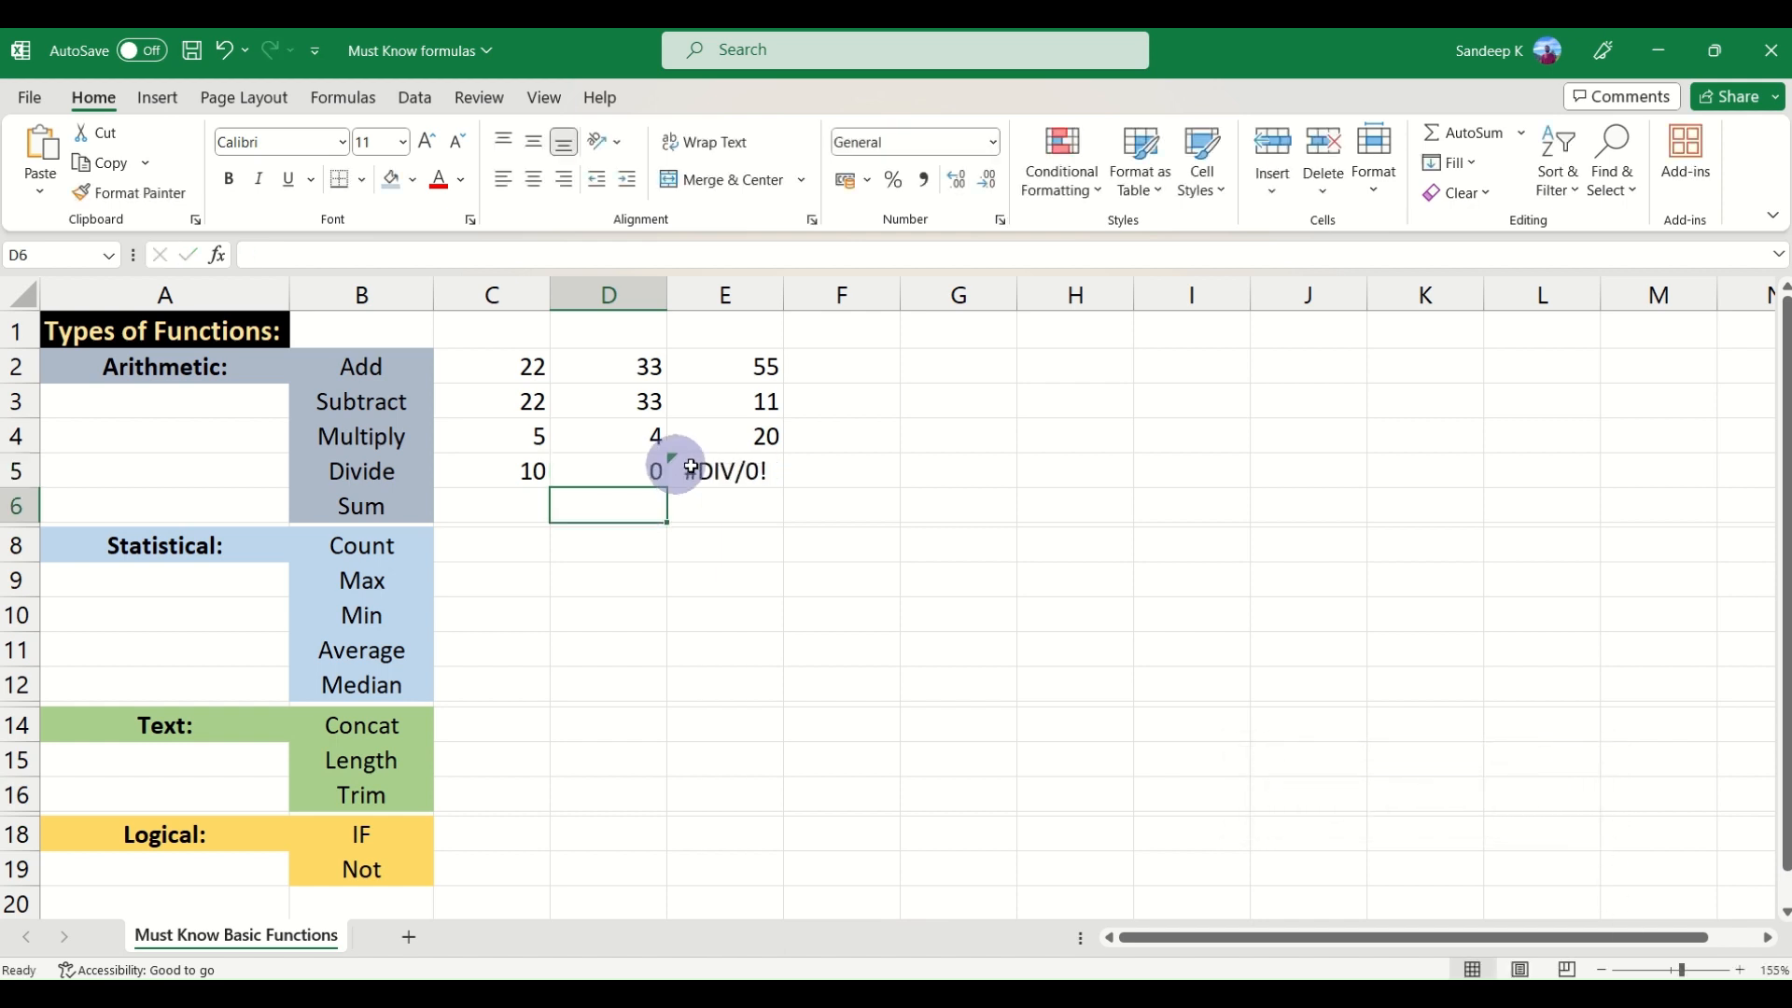
Examine the division result in E5, its error-checking options and the divisor in D5
{"action": "left_click", "coordinate": [737, 470]}
{"action": "left_click", "coordinate": [980, 471]}
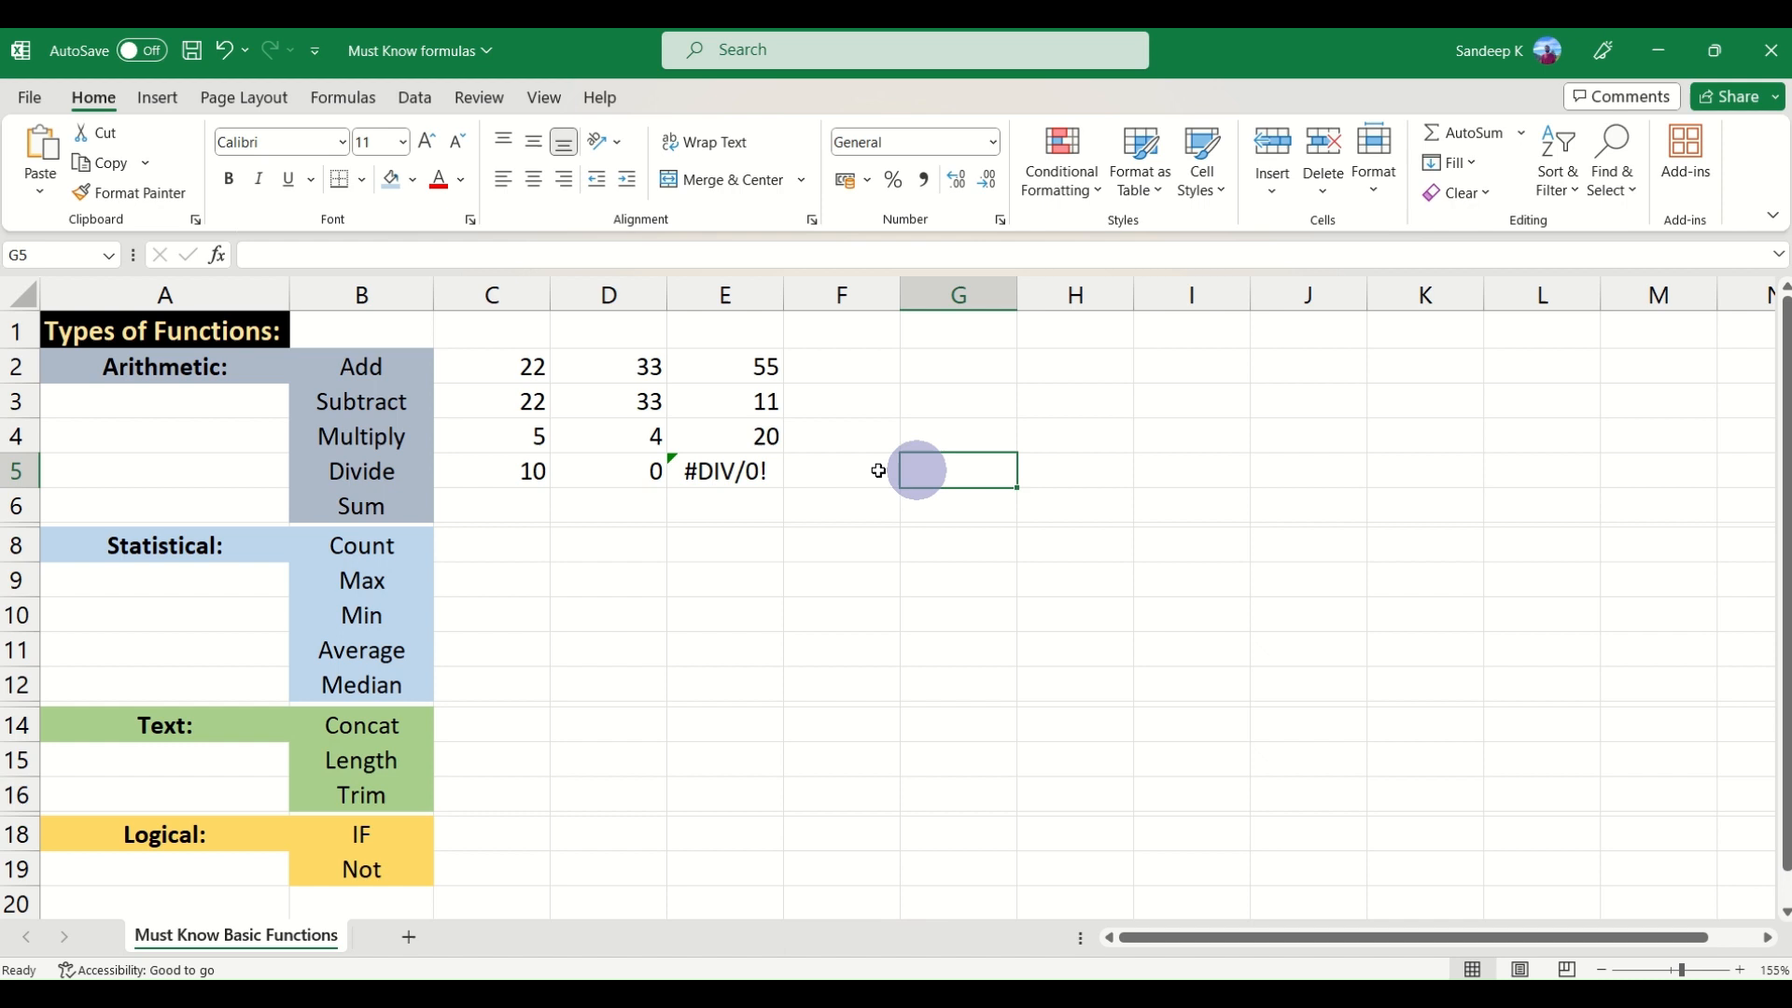
{"action": "left_click", "coordinate": [733, 472]}
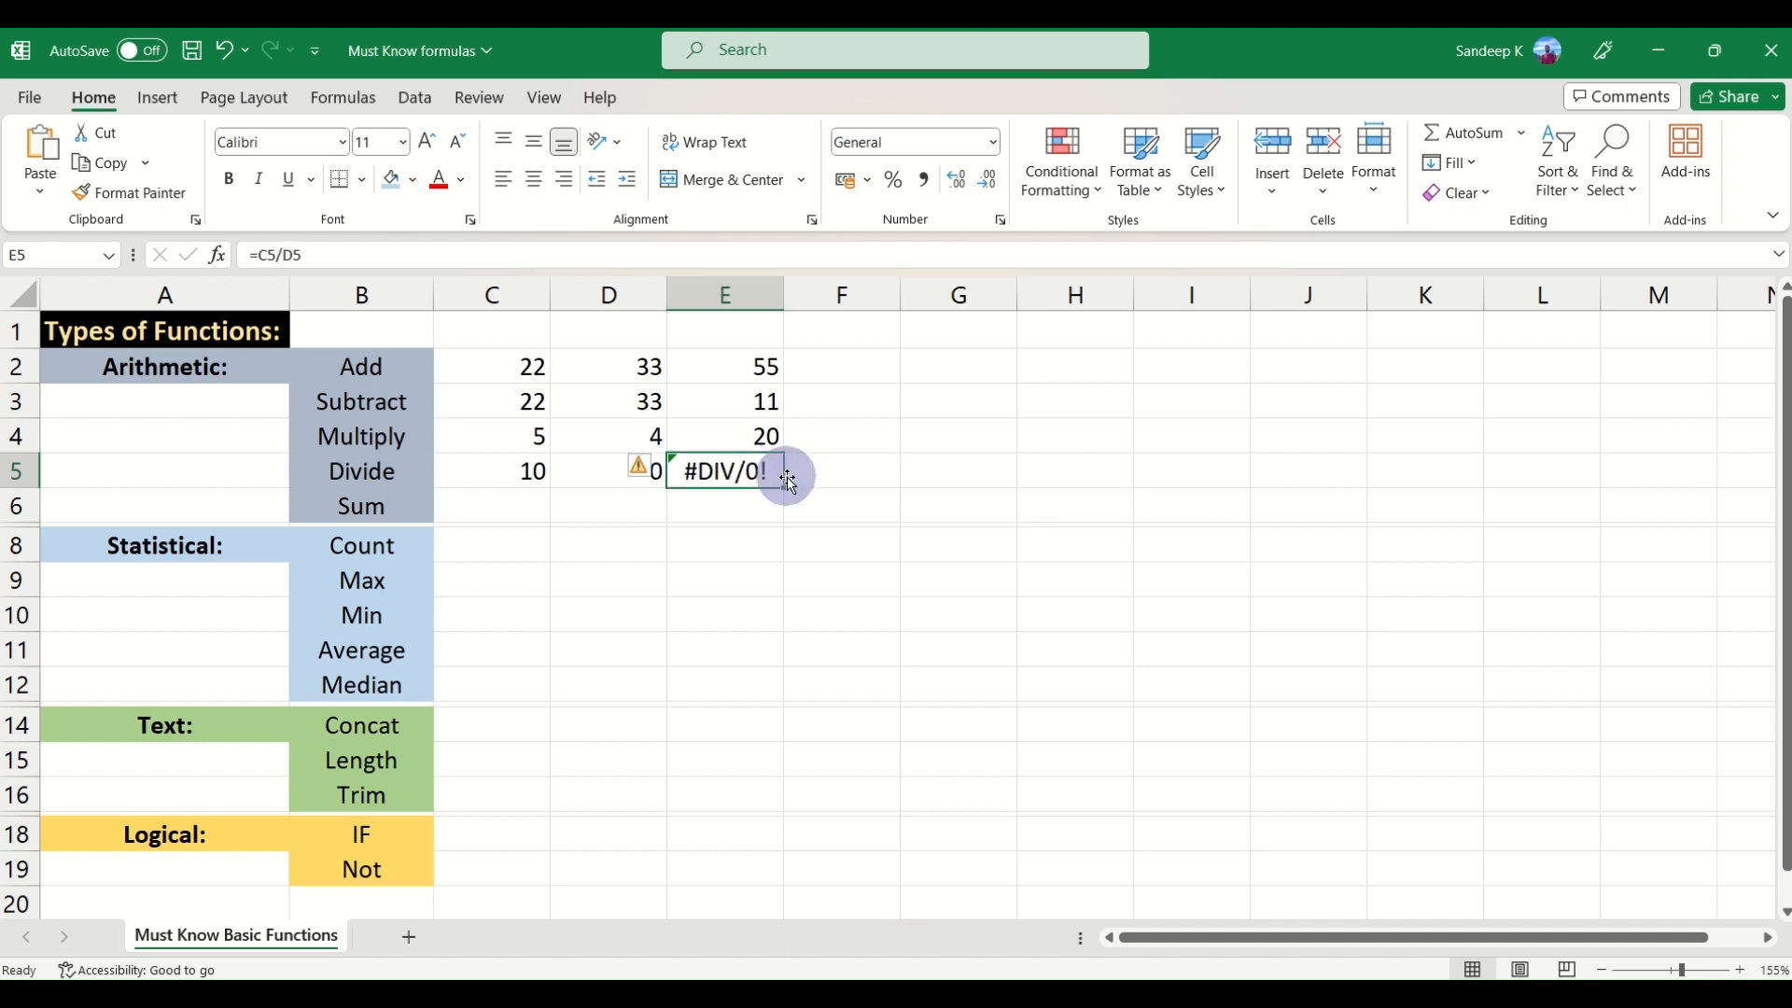
{"action": "mouse_move", "coordinate": [652, 469]}
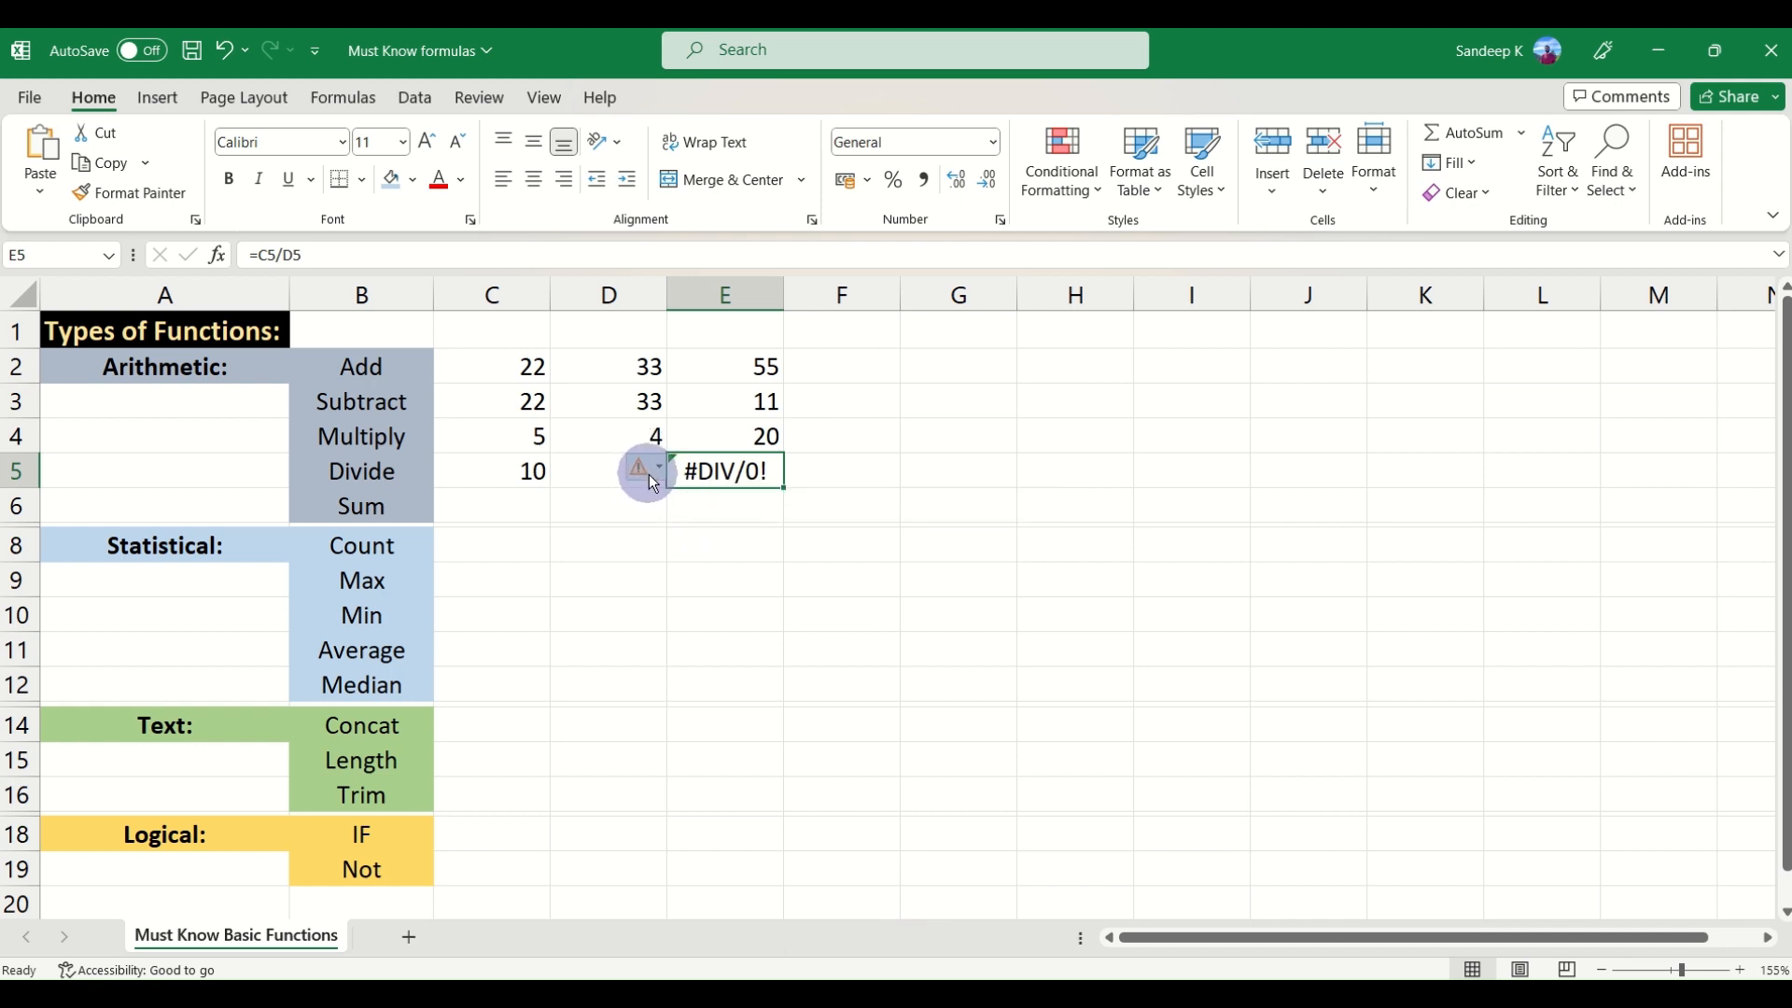
{"action": "left_click", "coordinate": [648, 474]}
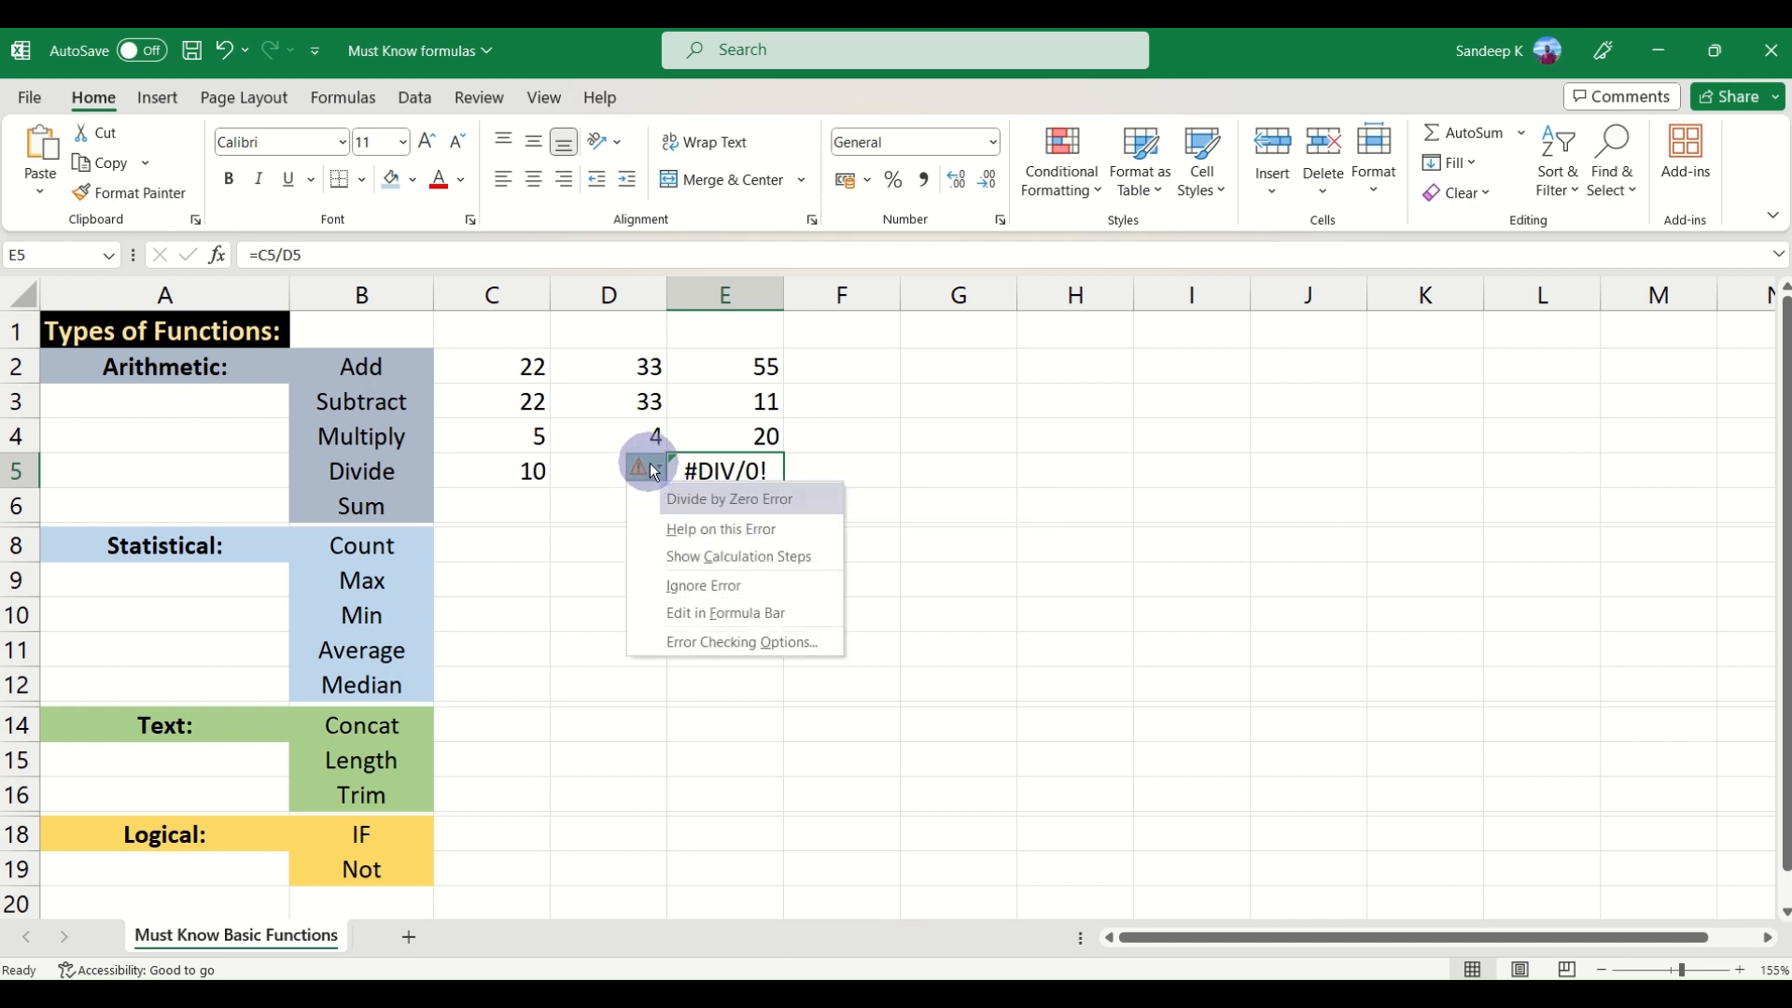
{"action": "left_click", "coordinate": [716, 467]}
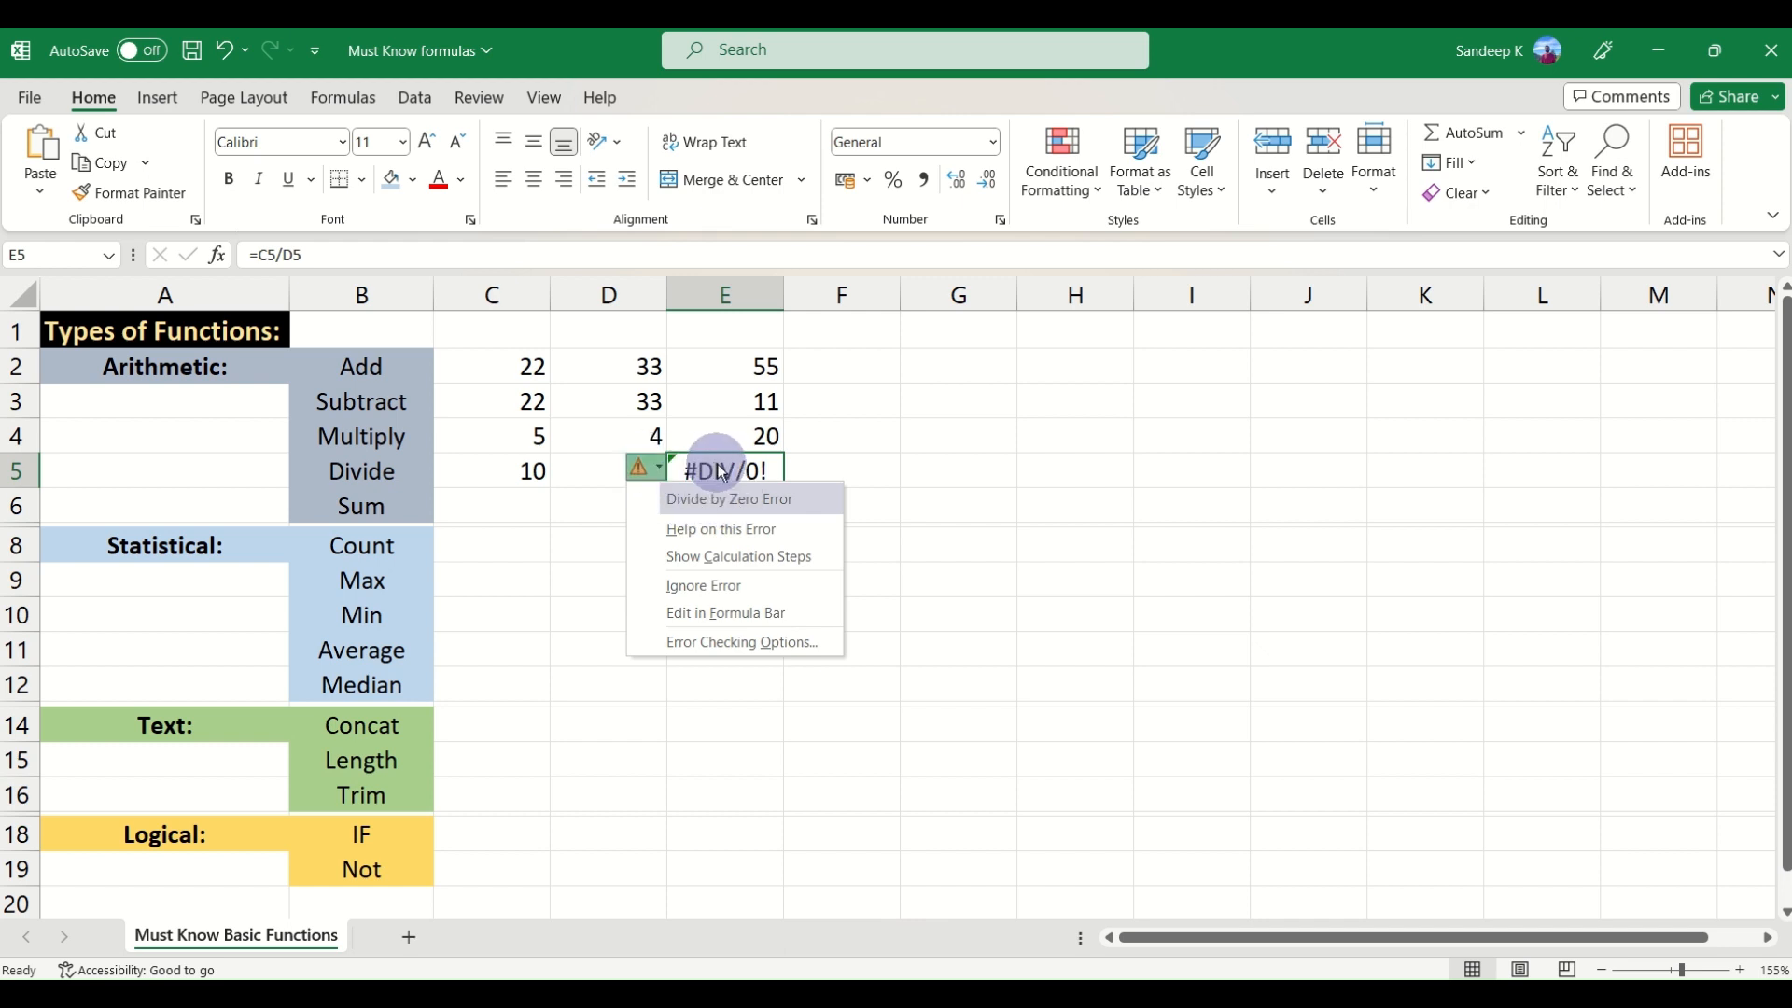
{"action": "left_click", "coordinate": [604, 467]}
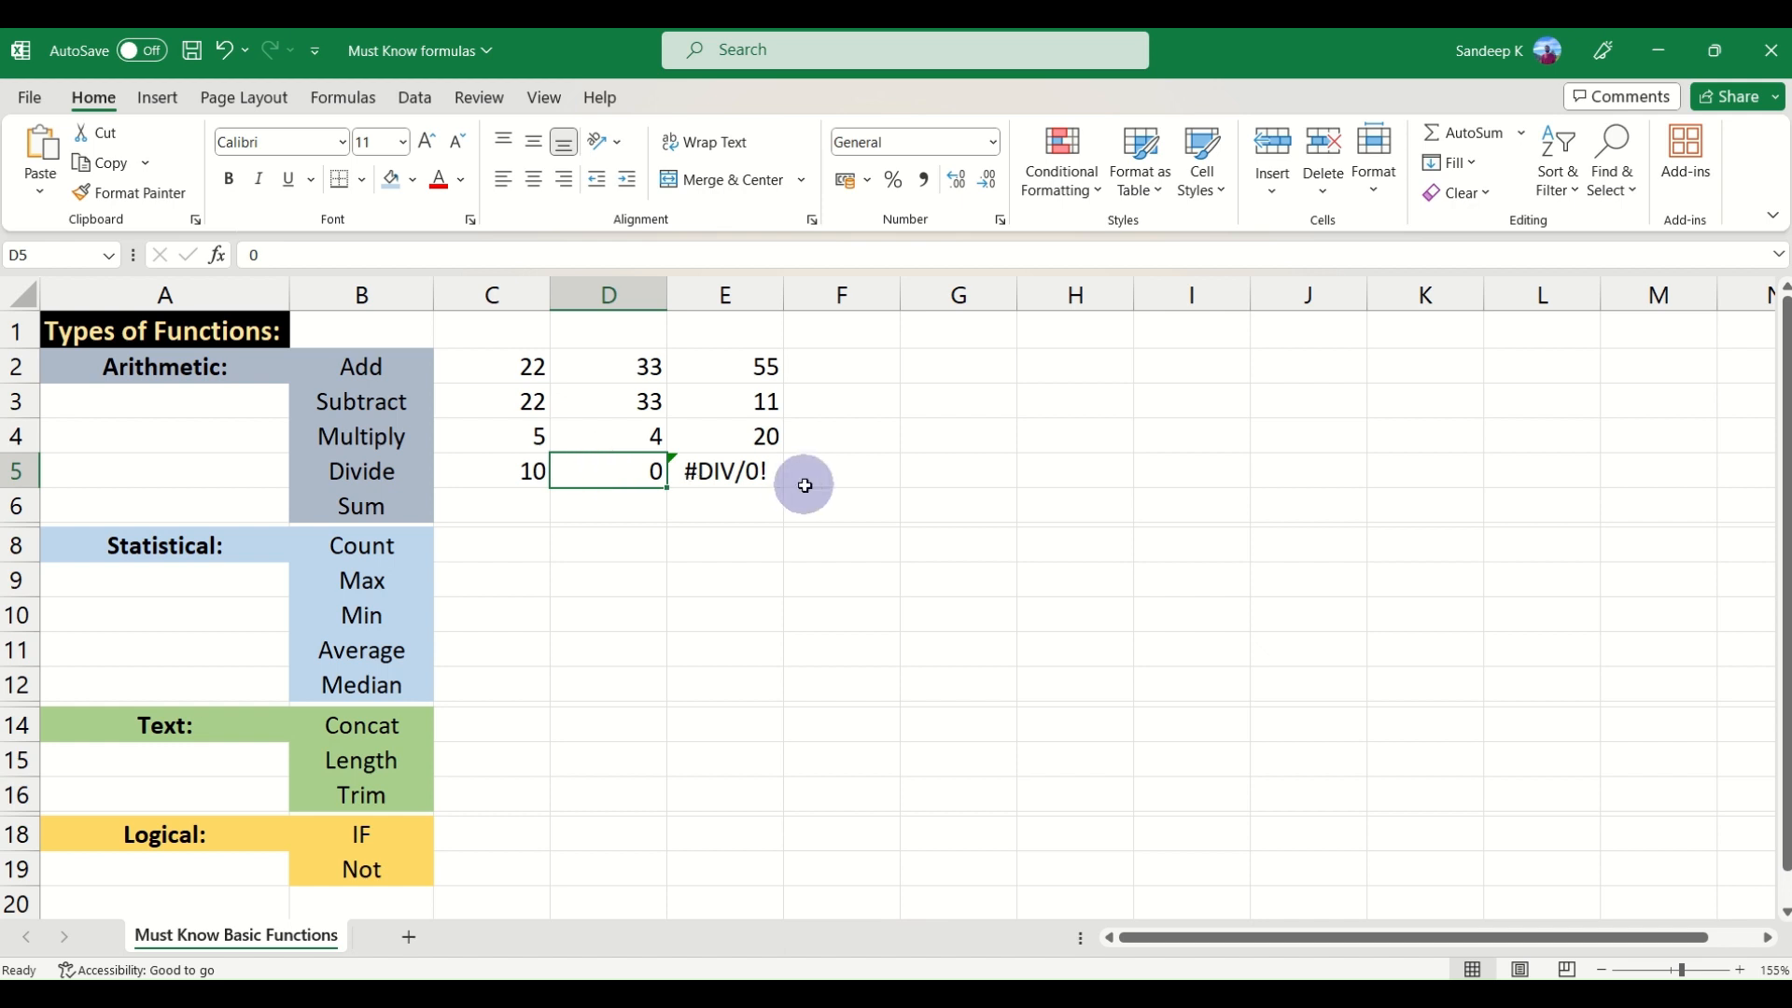
{"action": "left_click", "coordinate": [754, 472]}
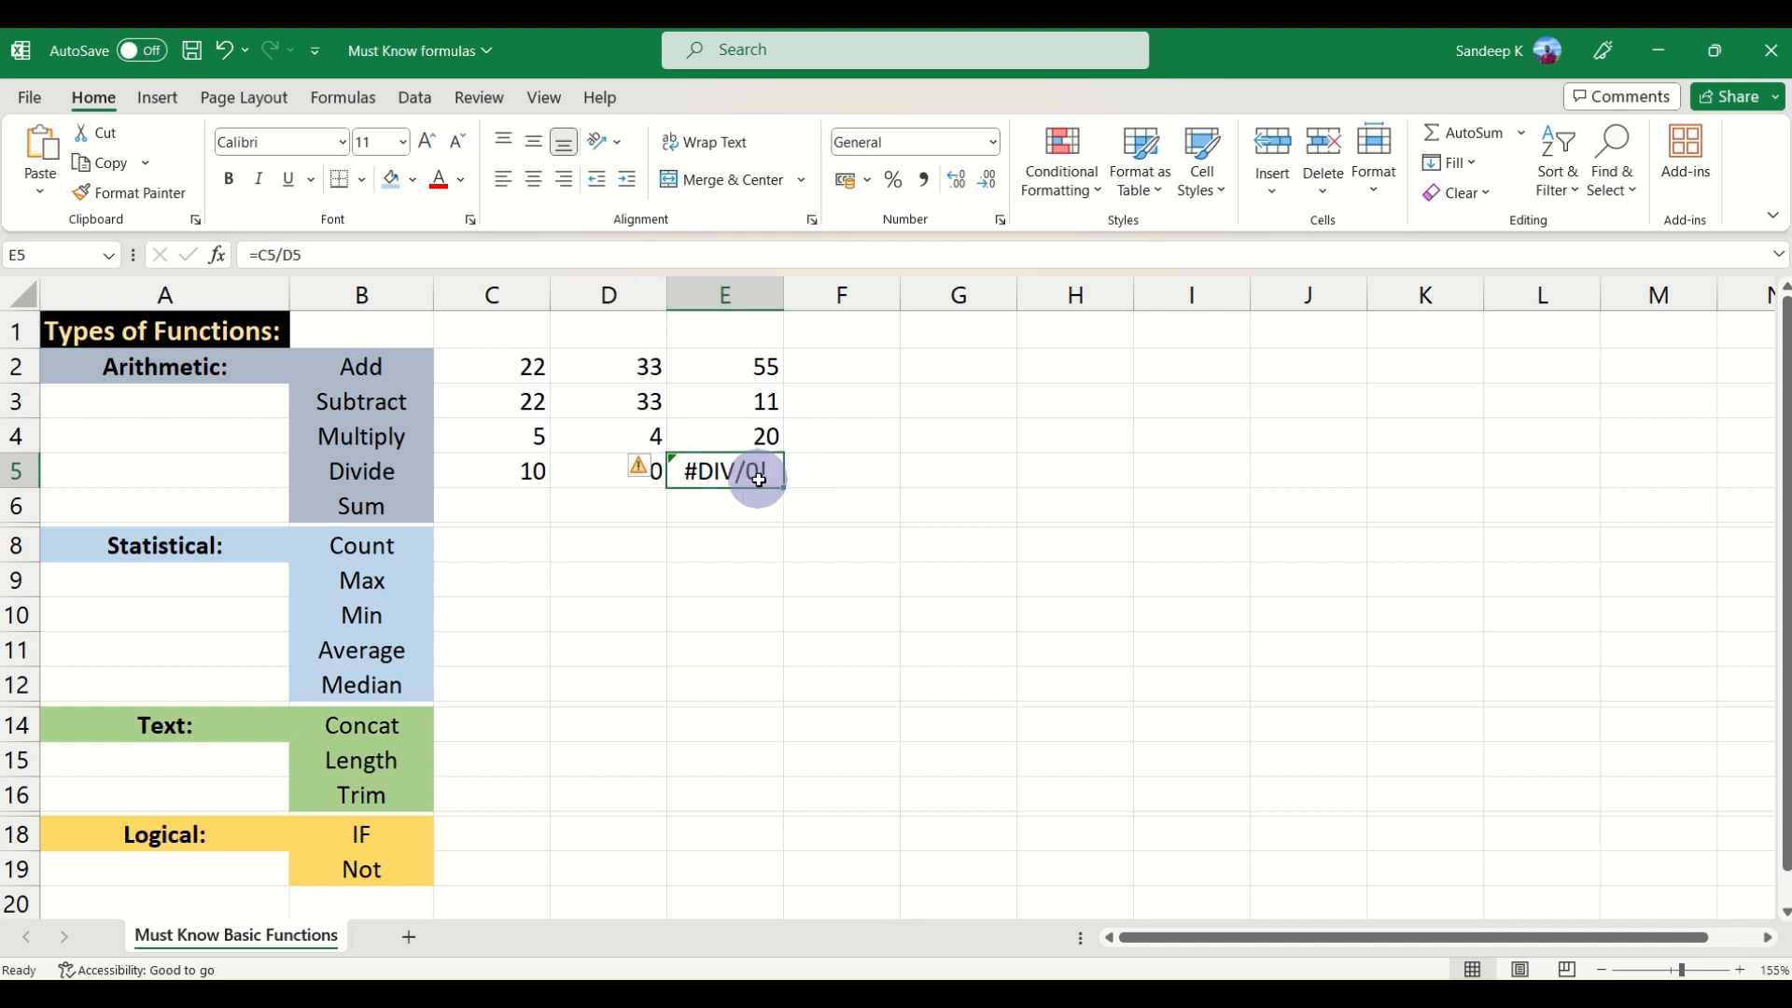
Change the divisor in D5 of the Divide row to 2 and check the quotient in E5
{"action": "left_click", "coordinate": [595, 472]}
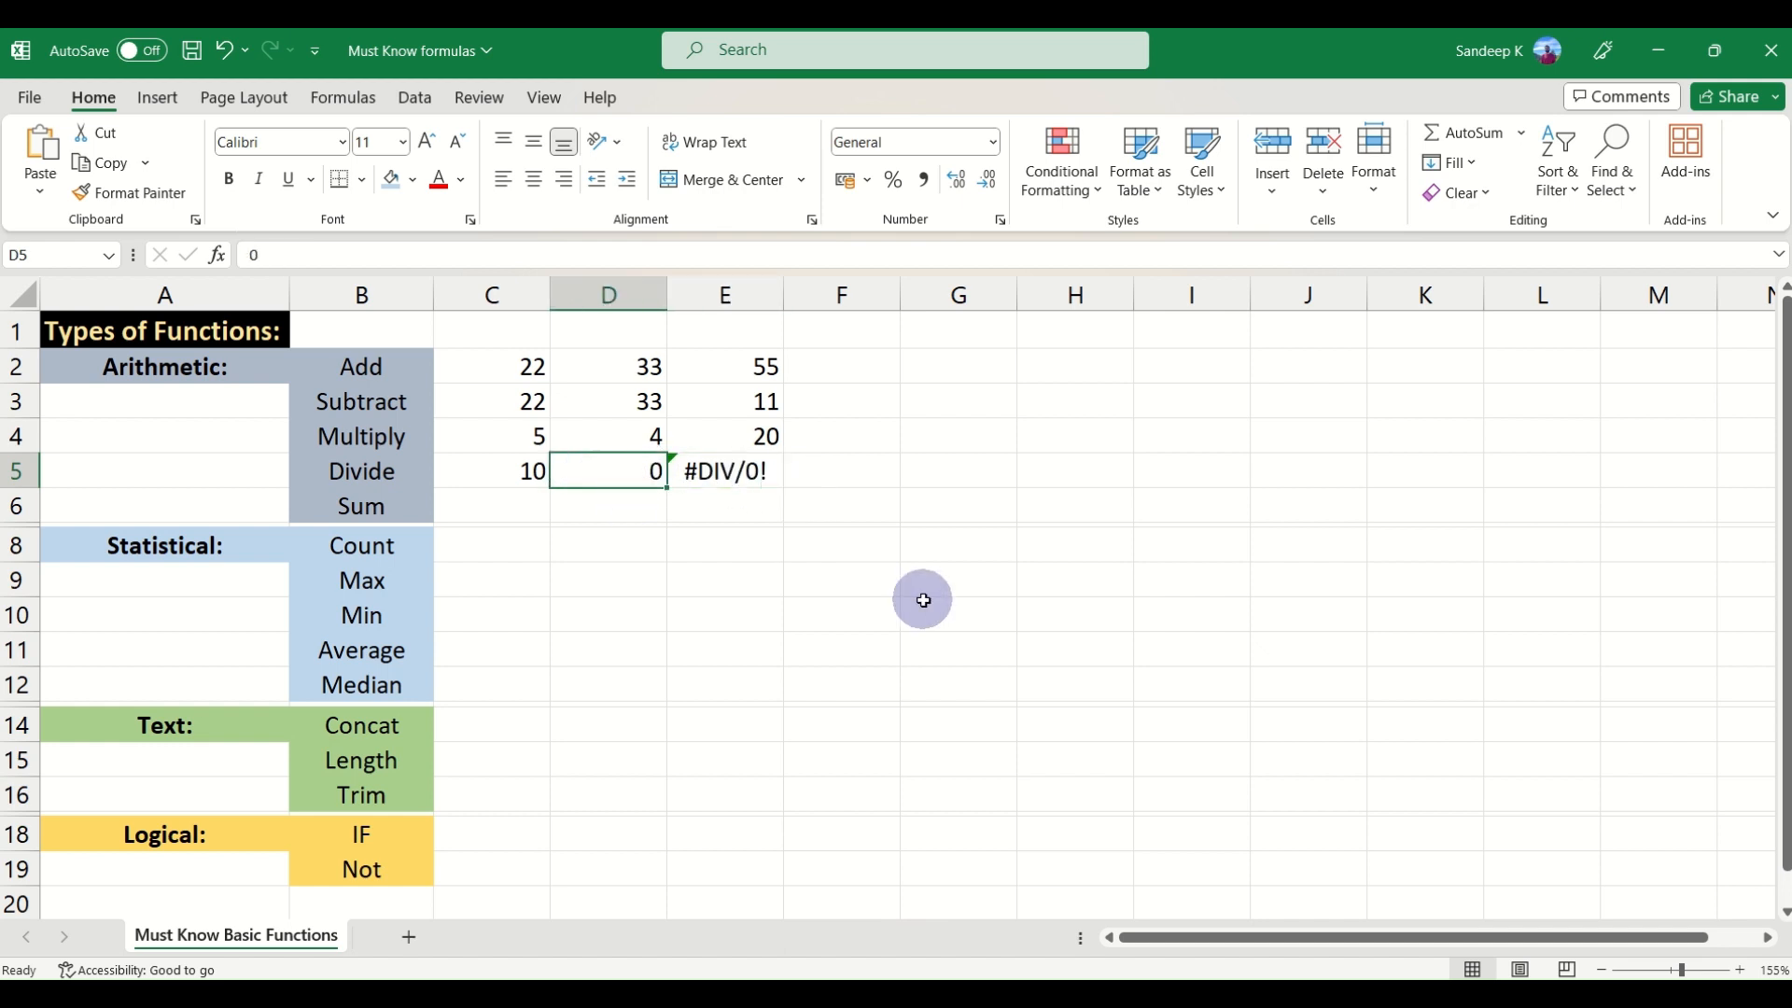
{"action": "type", "text": "2"}
{"action": "key", "text": "Return"}
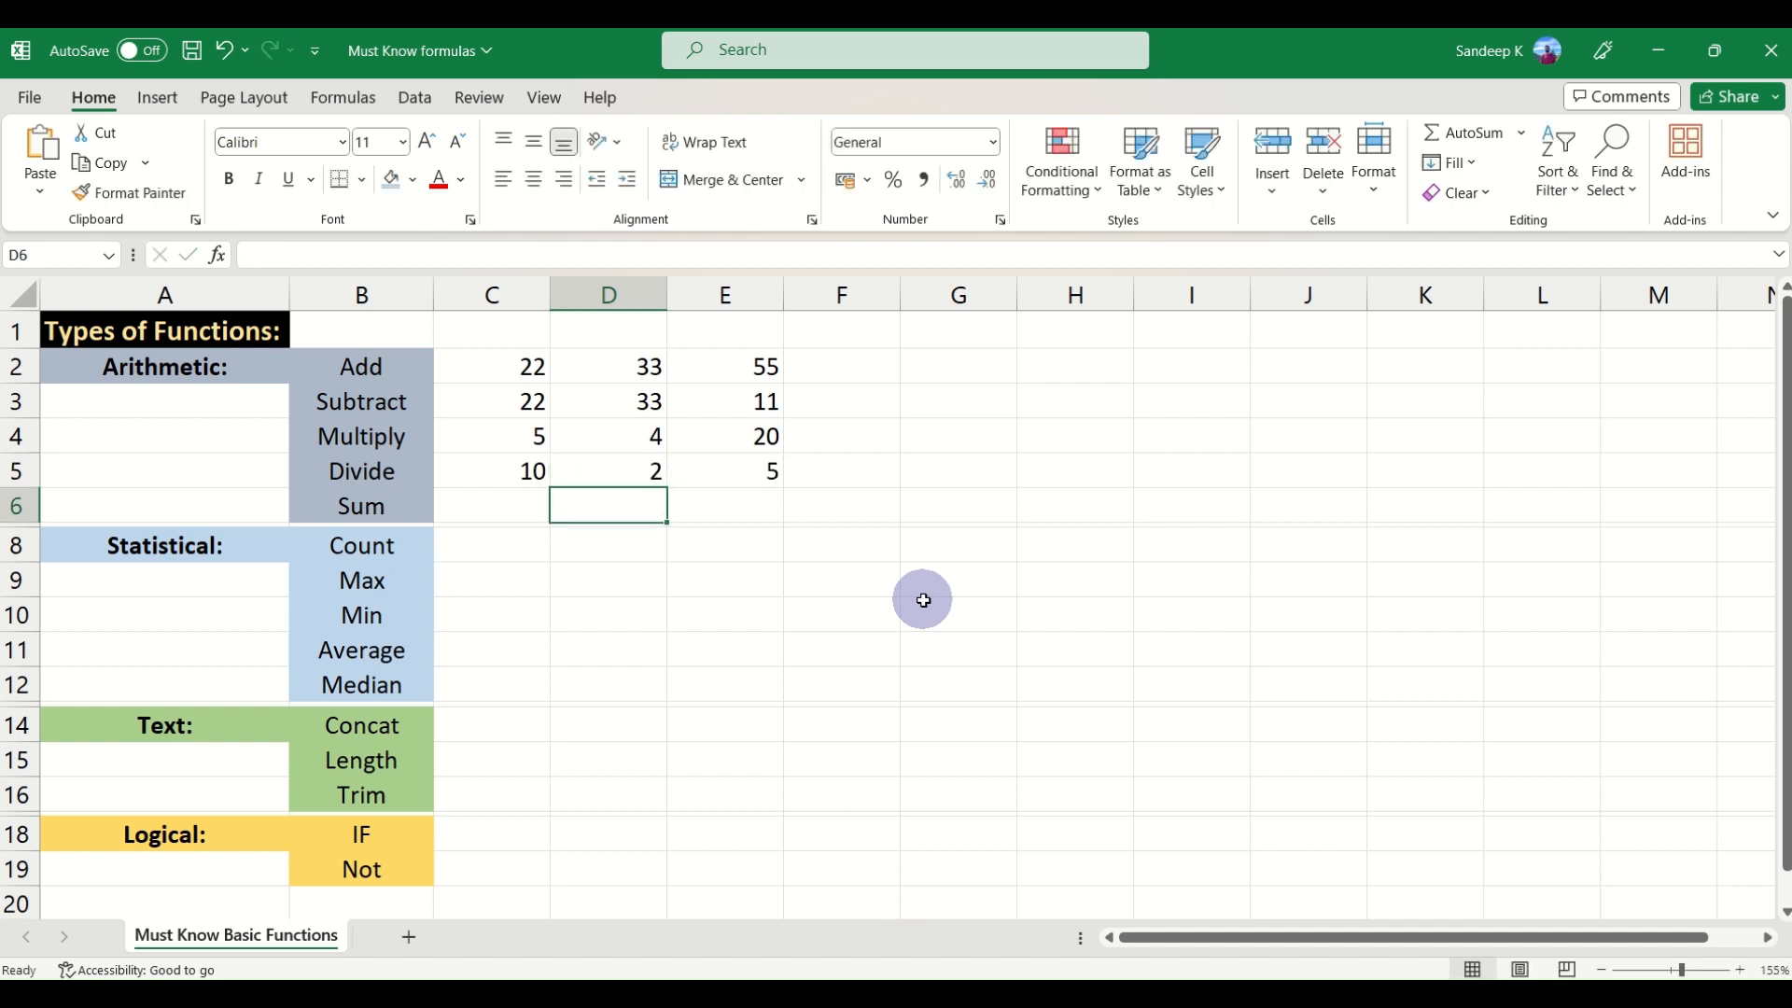
{"action": "left_click", "coordinate": [736, 471]}
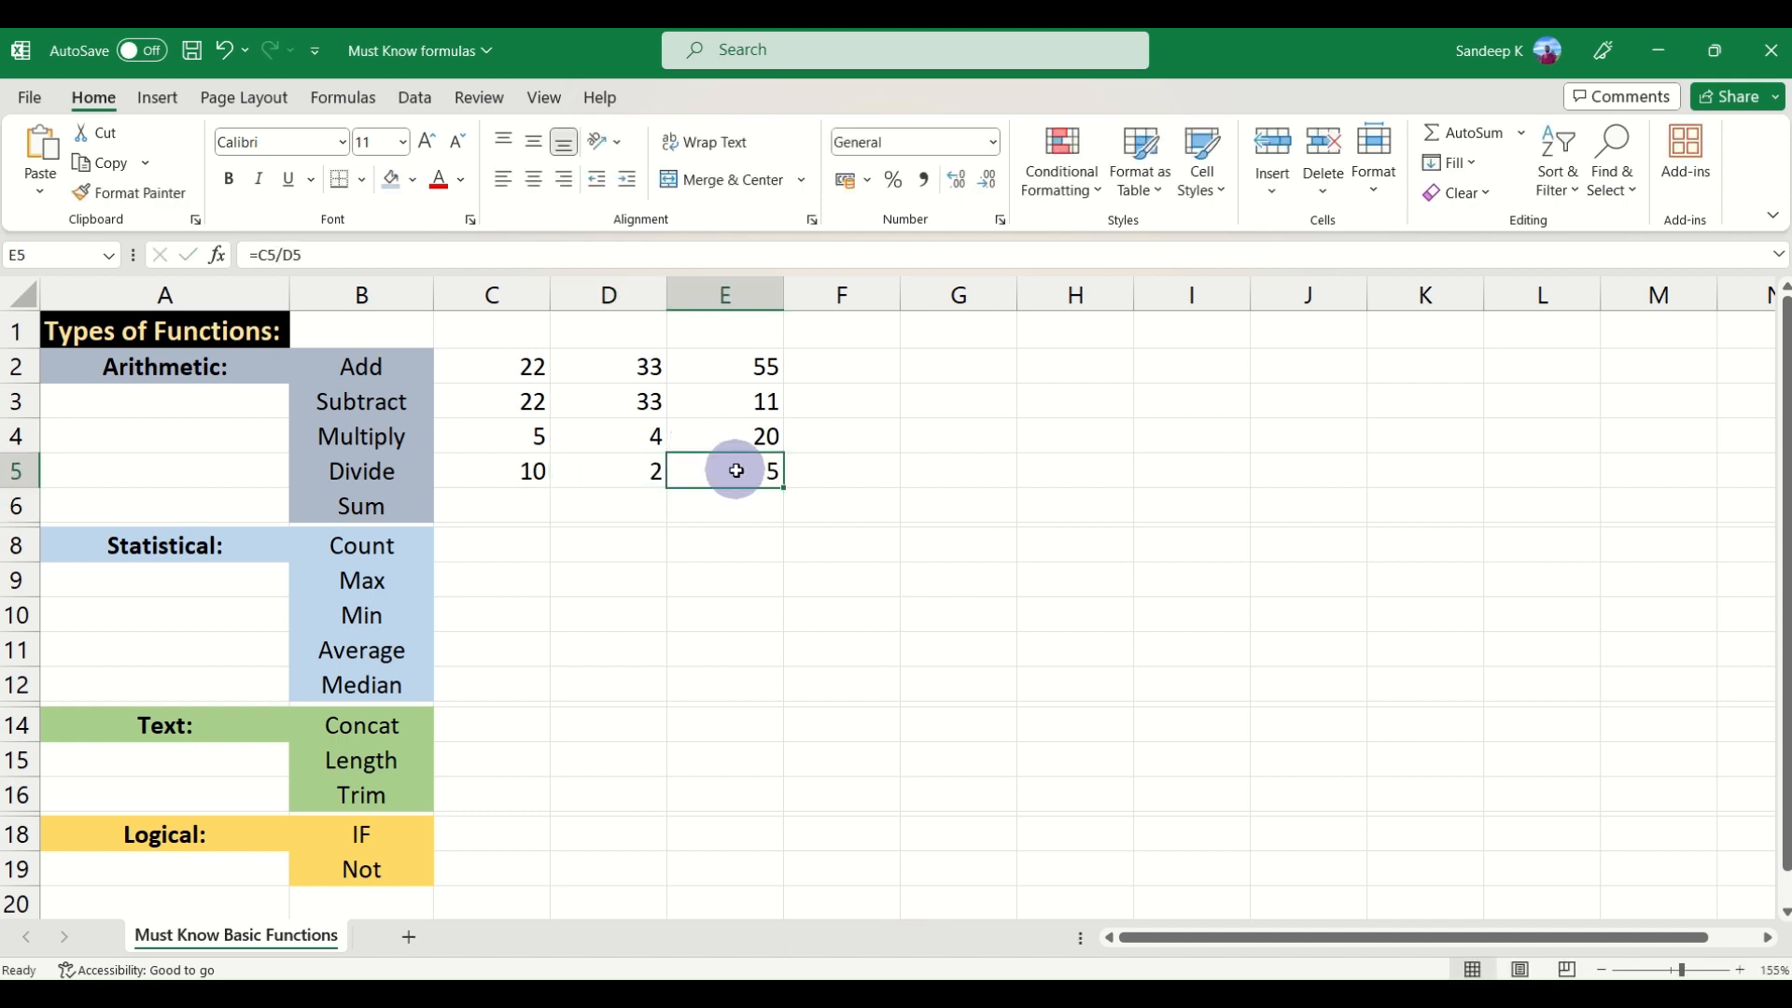
Enter 22 in C6 and 33 in D6 as the operands of the Sum row, reusing the Add row's values
{"action": "left_click", "coordinate": [540, 505]}
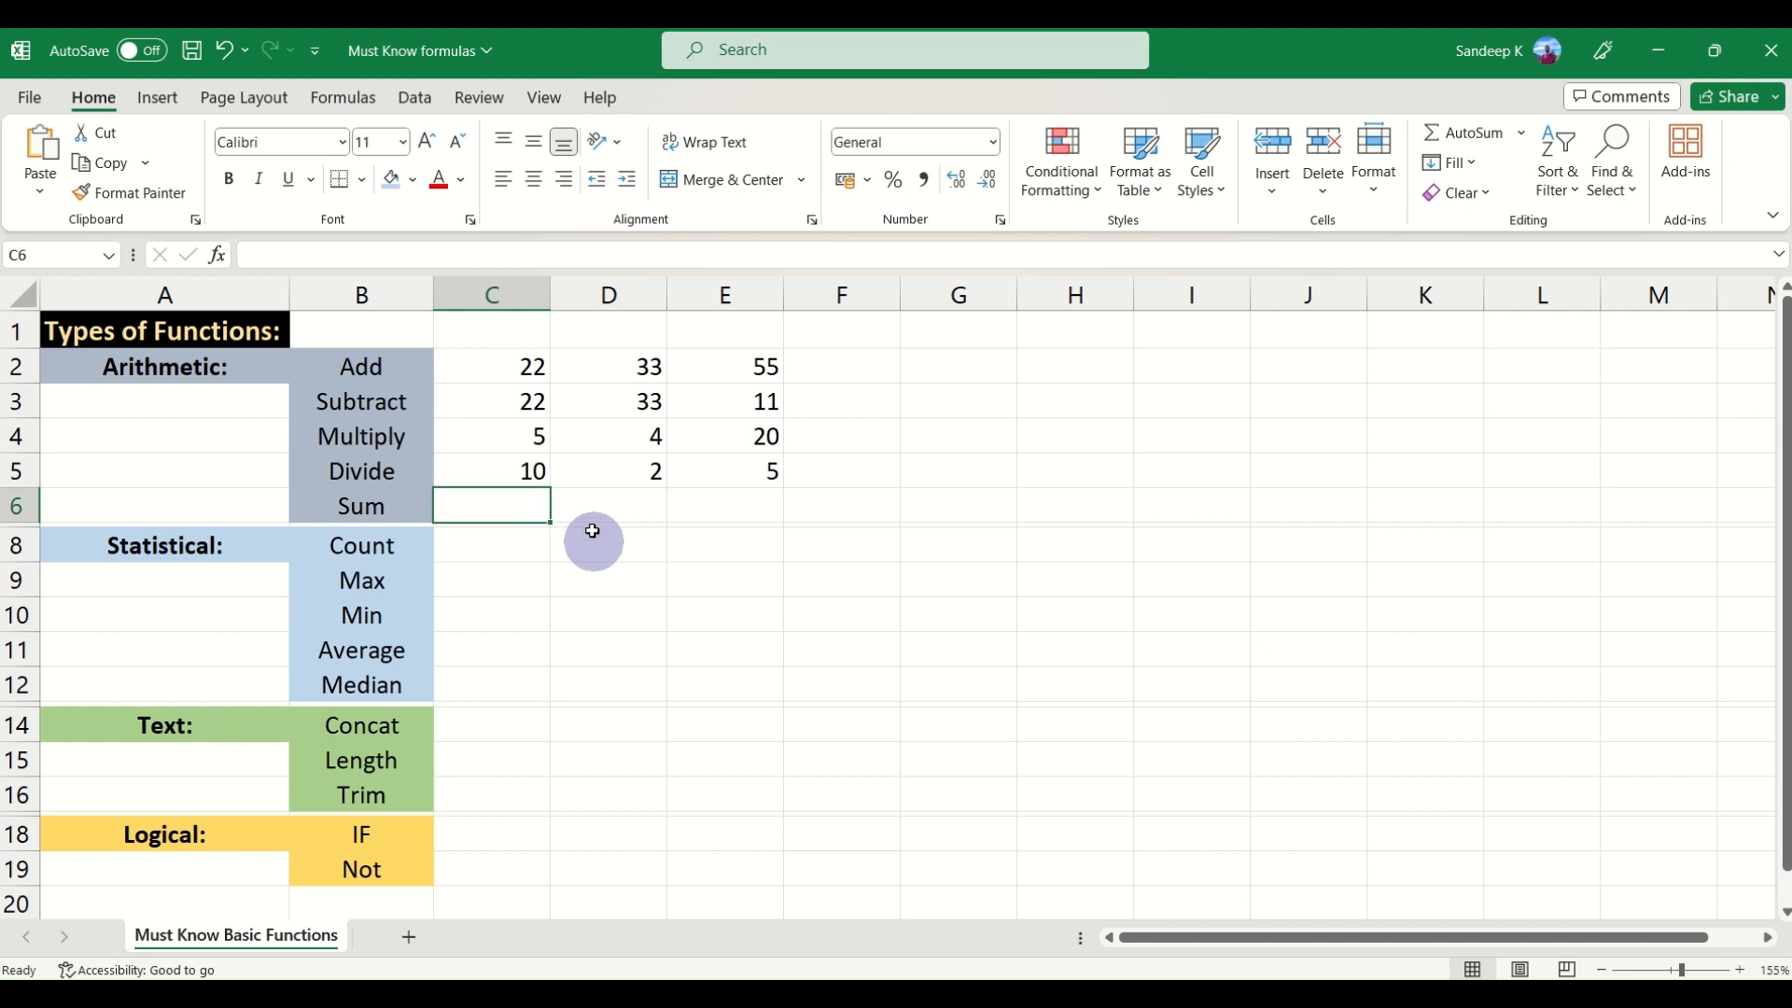
{"action": "left_click_drag", "start_coordinate": [371, 362], "coordinate": [700, 365]}
{"action": "left_click", "coordinate": [702, 366]}
{"action": "left_click", "coordinate": [519, 368]}
{"action": "left_click", "coordinate": [608, 371]}
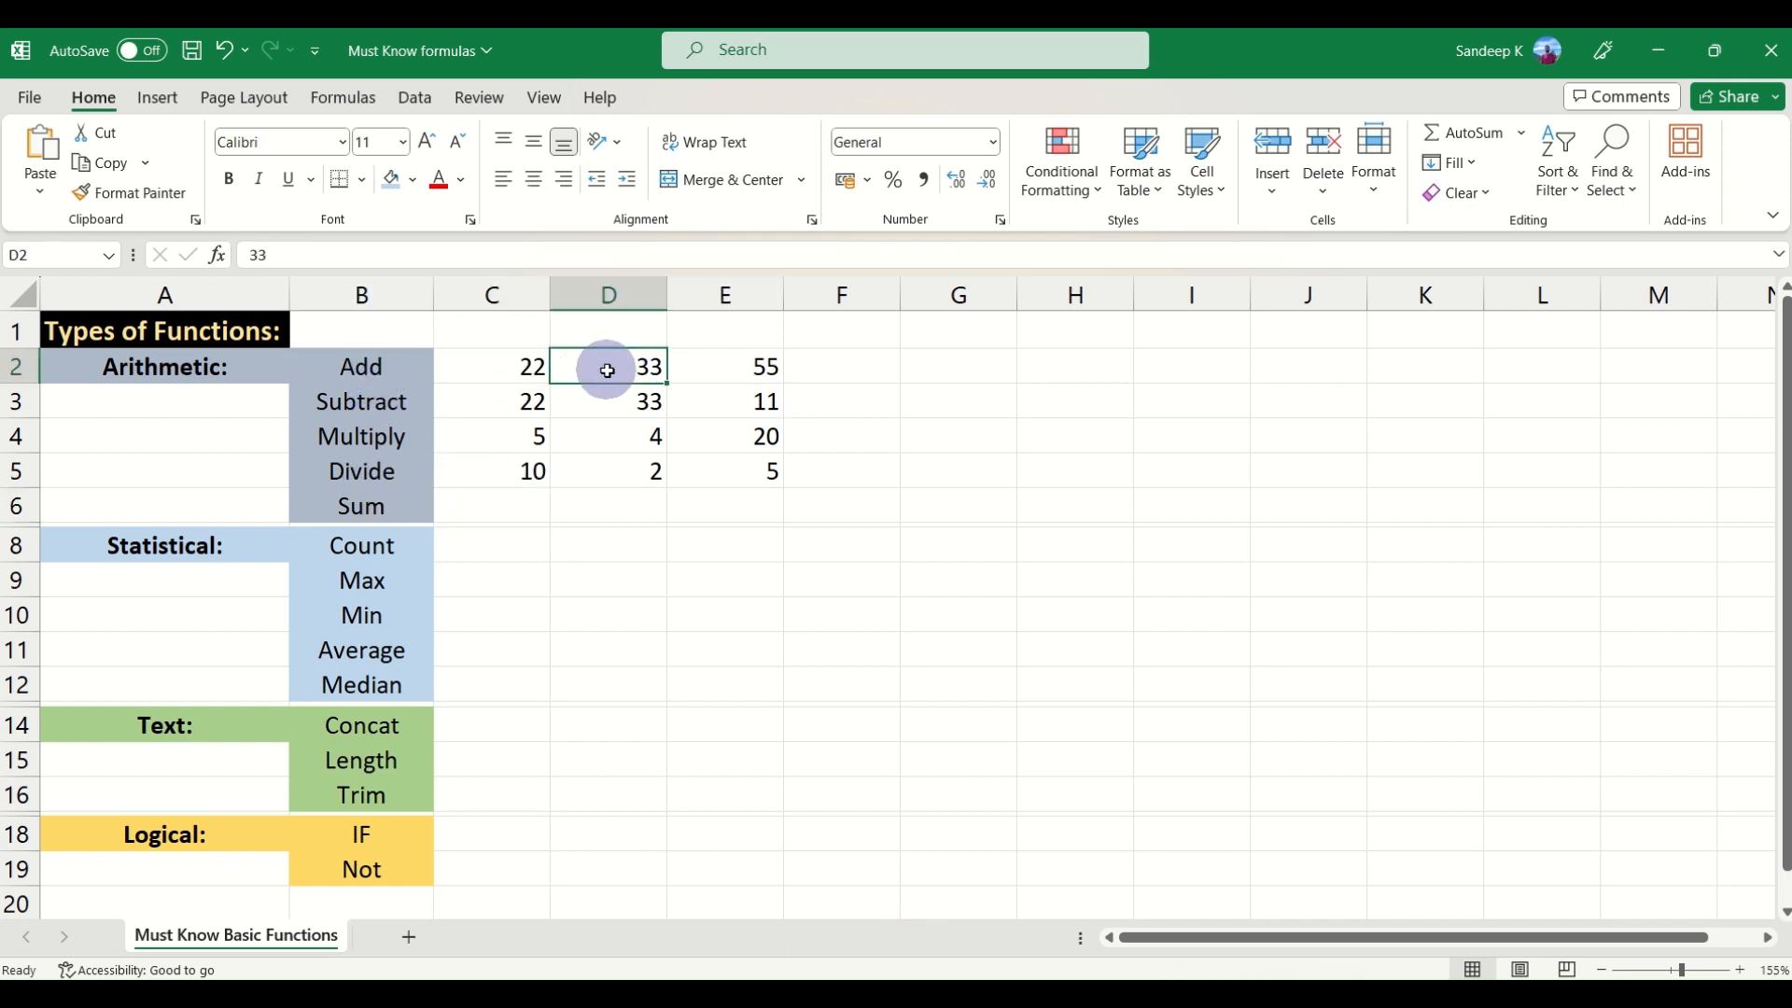
{"action": "left_click", "coordinate": [511, 505]}
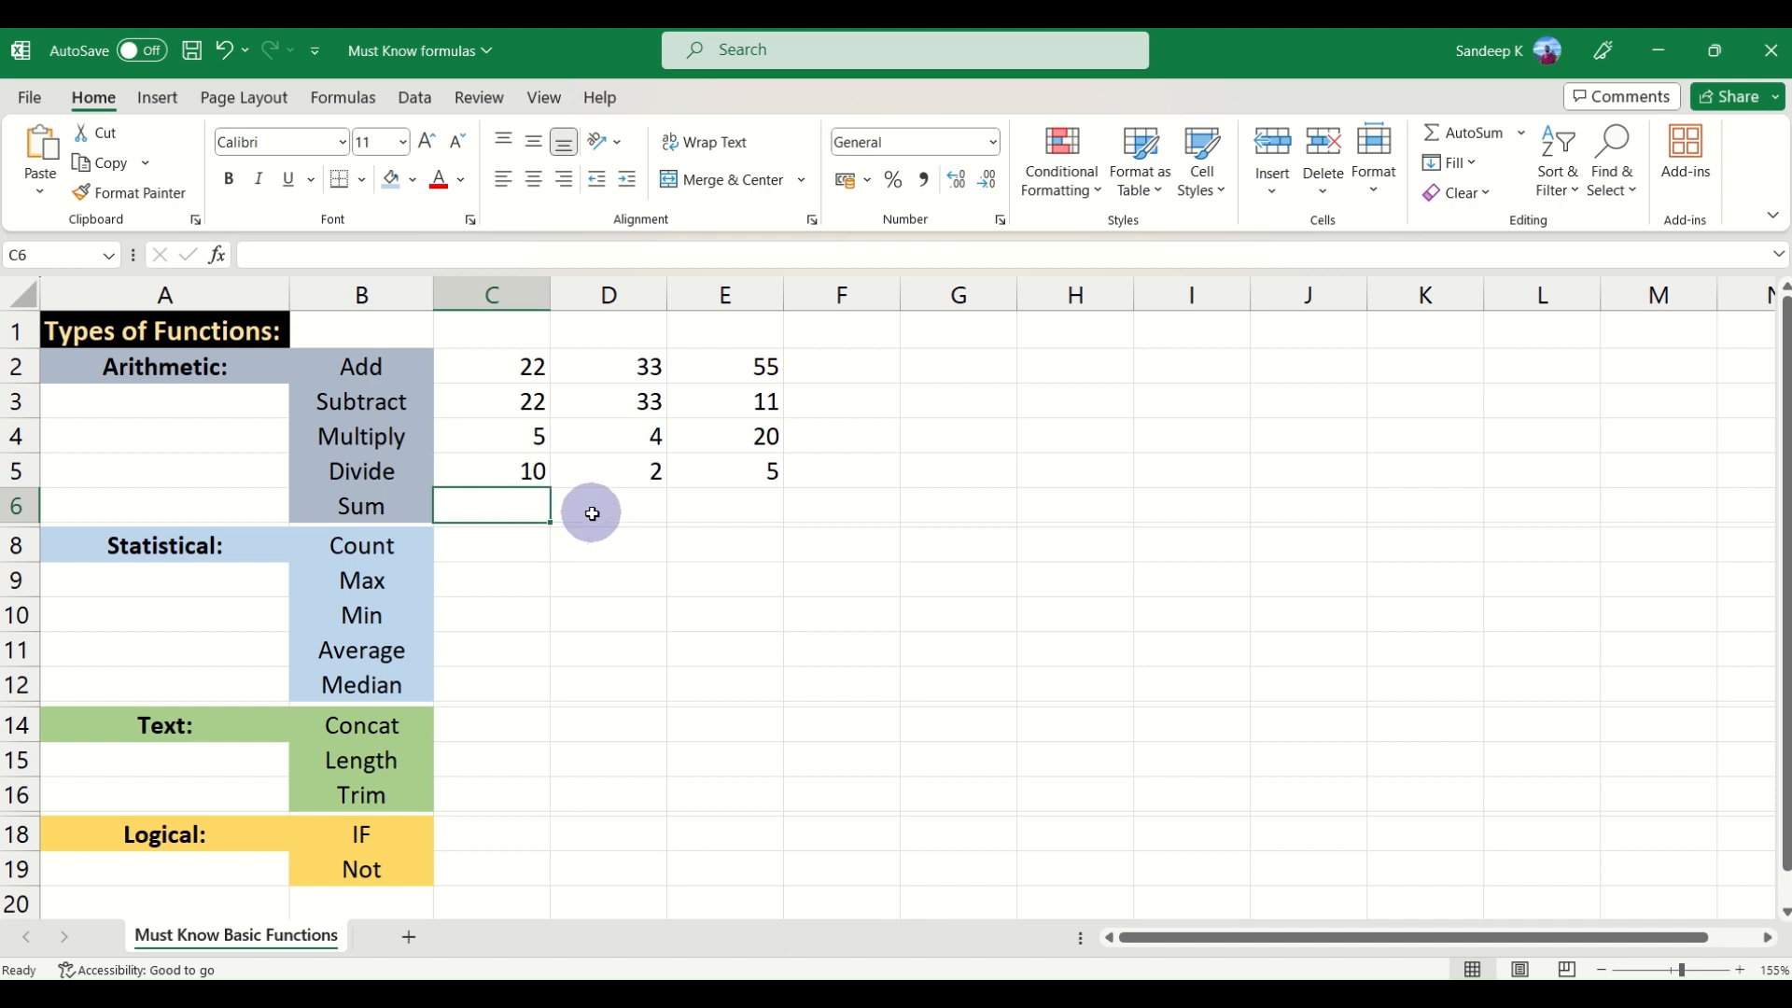
{"action": "type", "text": "22"}
{"action": "key", "text": "Tab"}
{"action": "type", "text": "33"}
{"action": "key", "text": "Tab"}
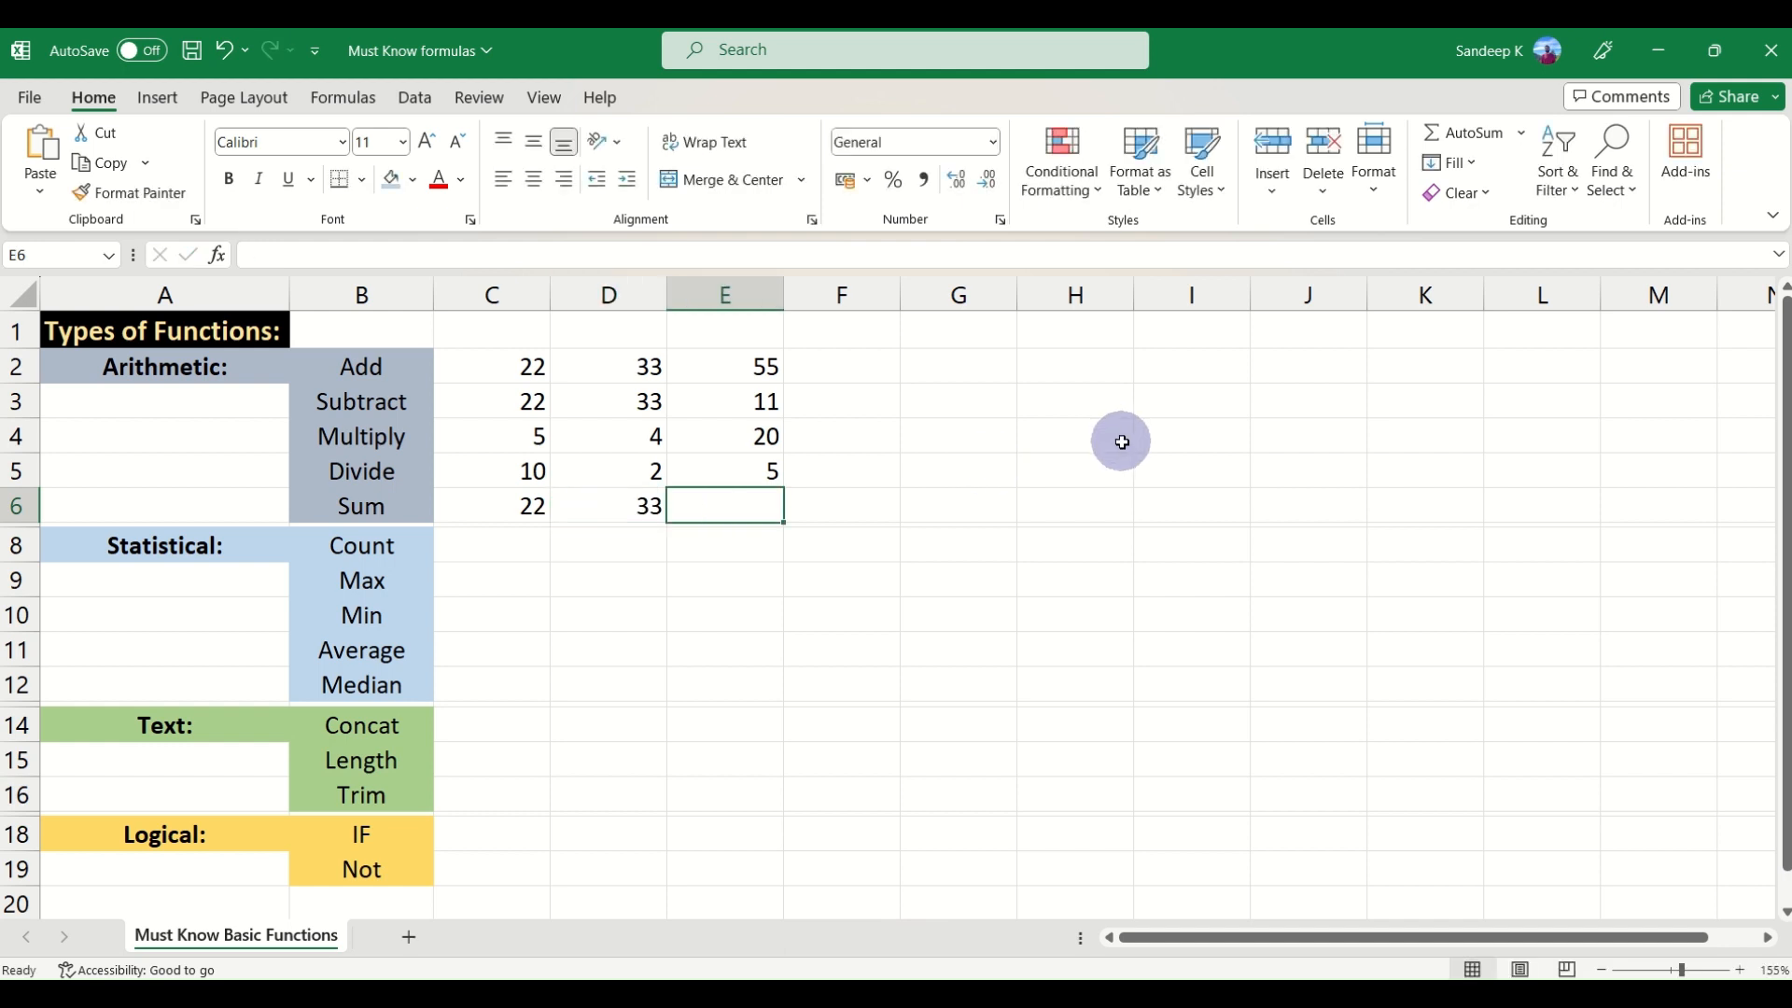
Calculate the total in E6 of the Sum row with the formula =SUM(C6,D6)
{"action": "type", "text": "="}
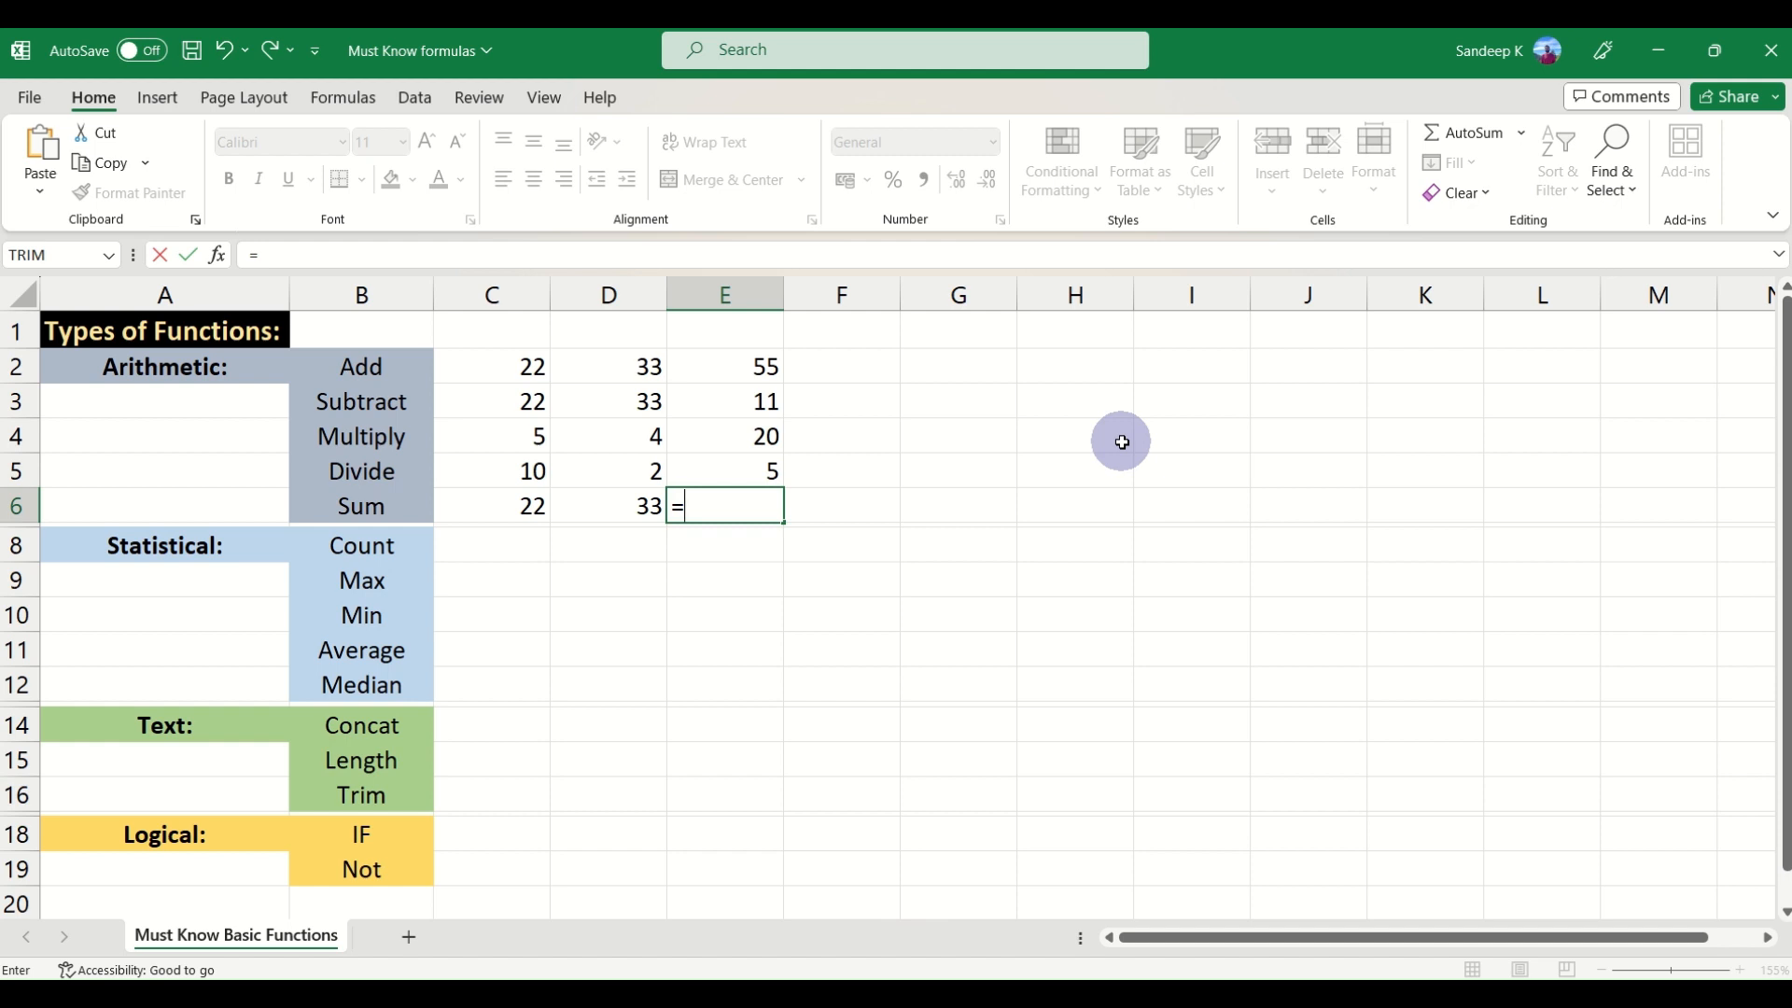
{"action": "type", "text": "sum"}
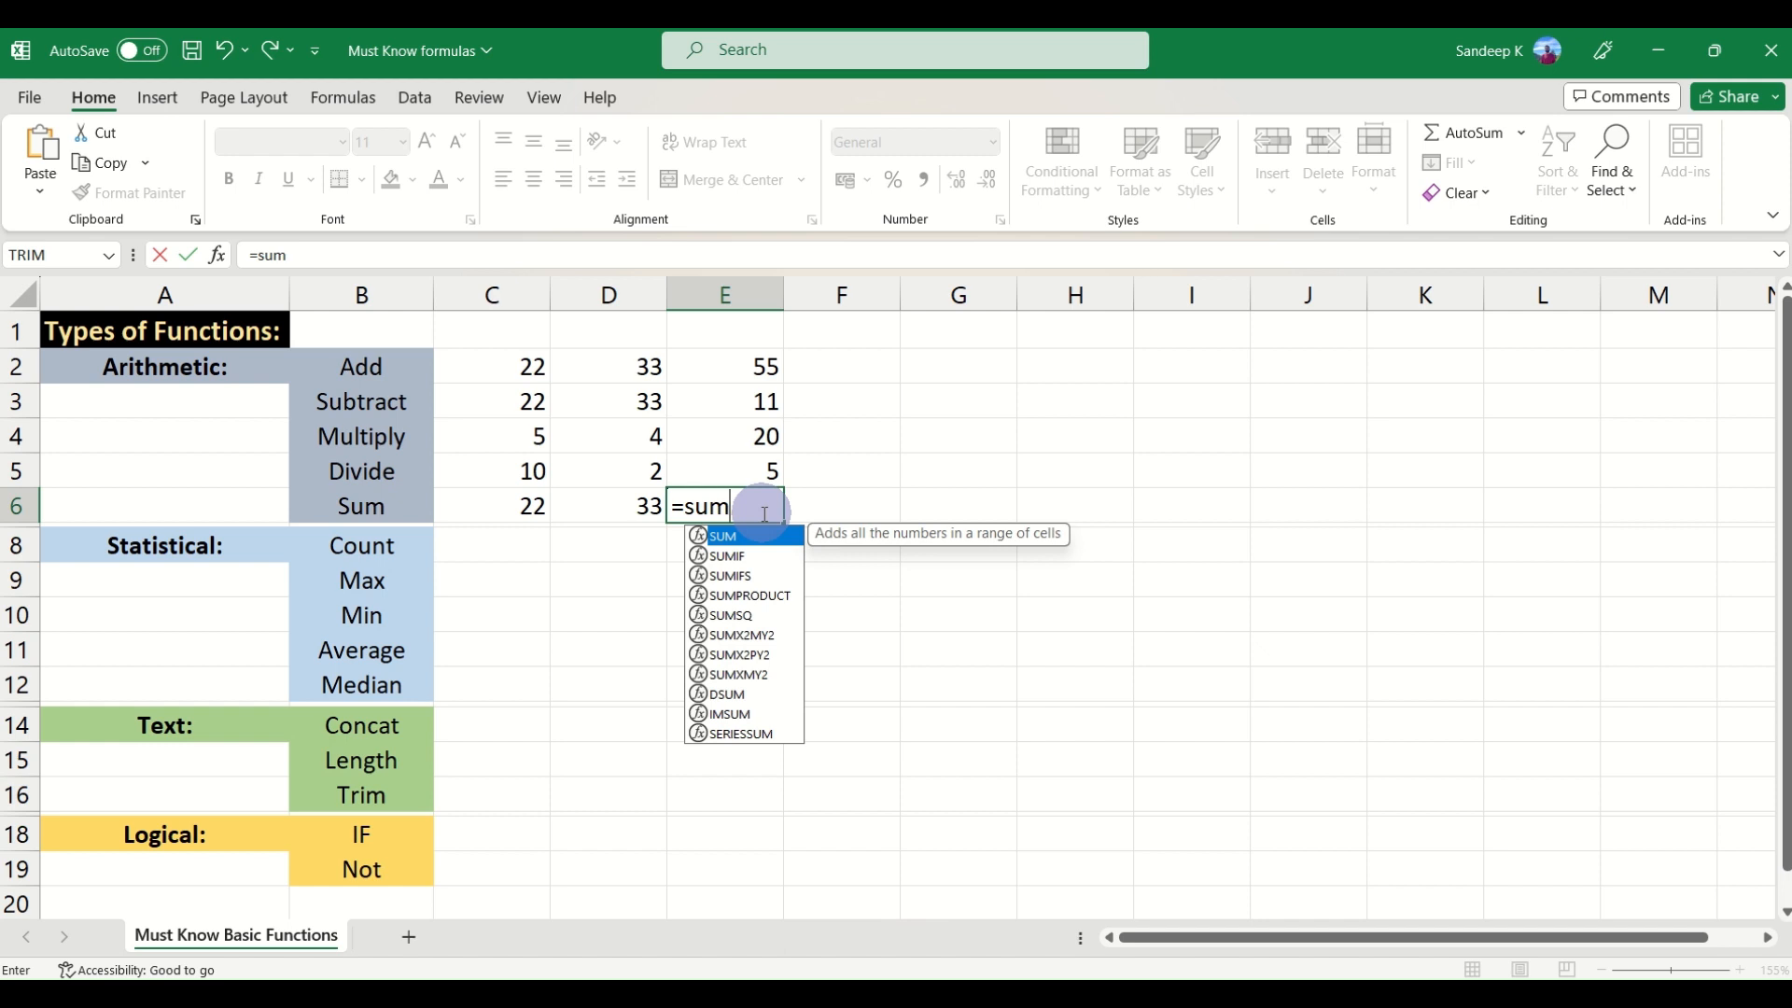
{"action": "key", "text": "Tab"}
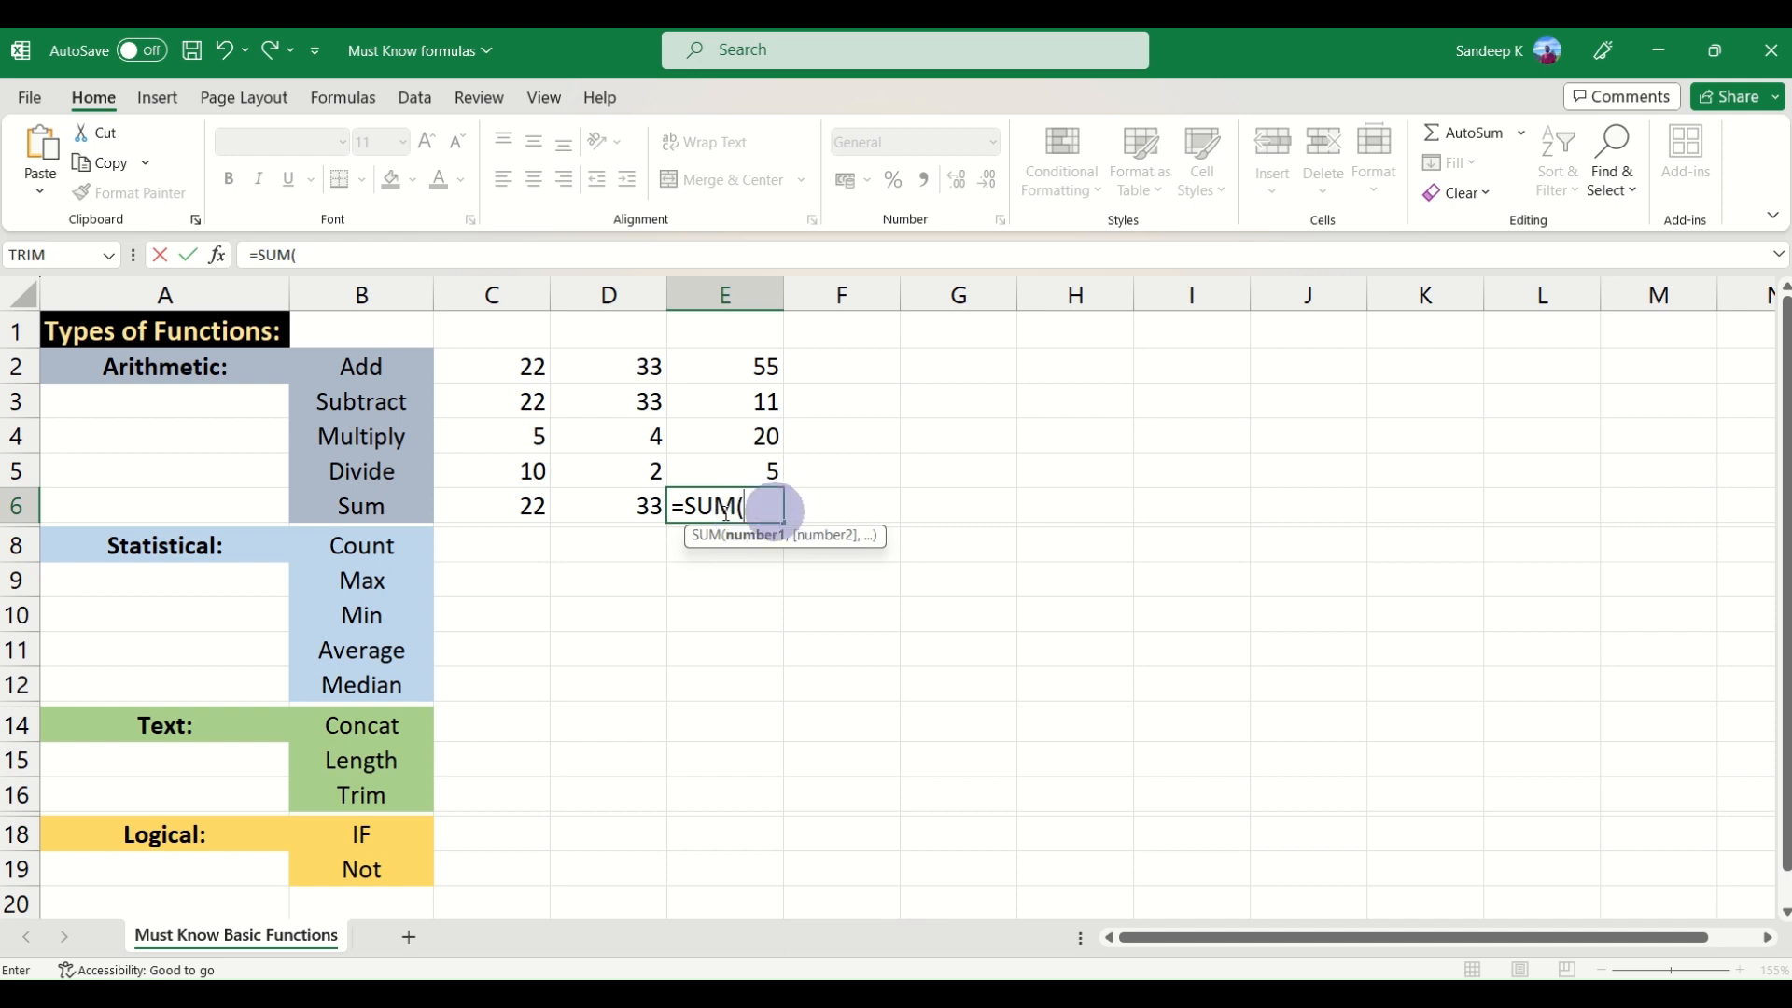
{"action": "left_click", "coordinate": [526, 505]}
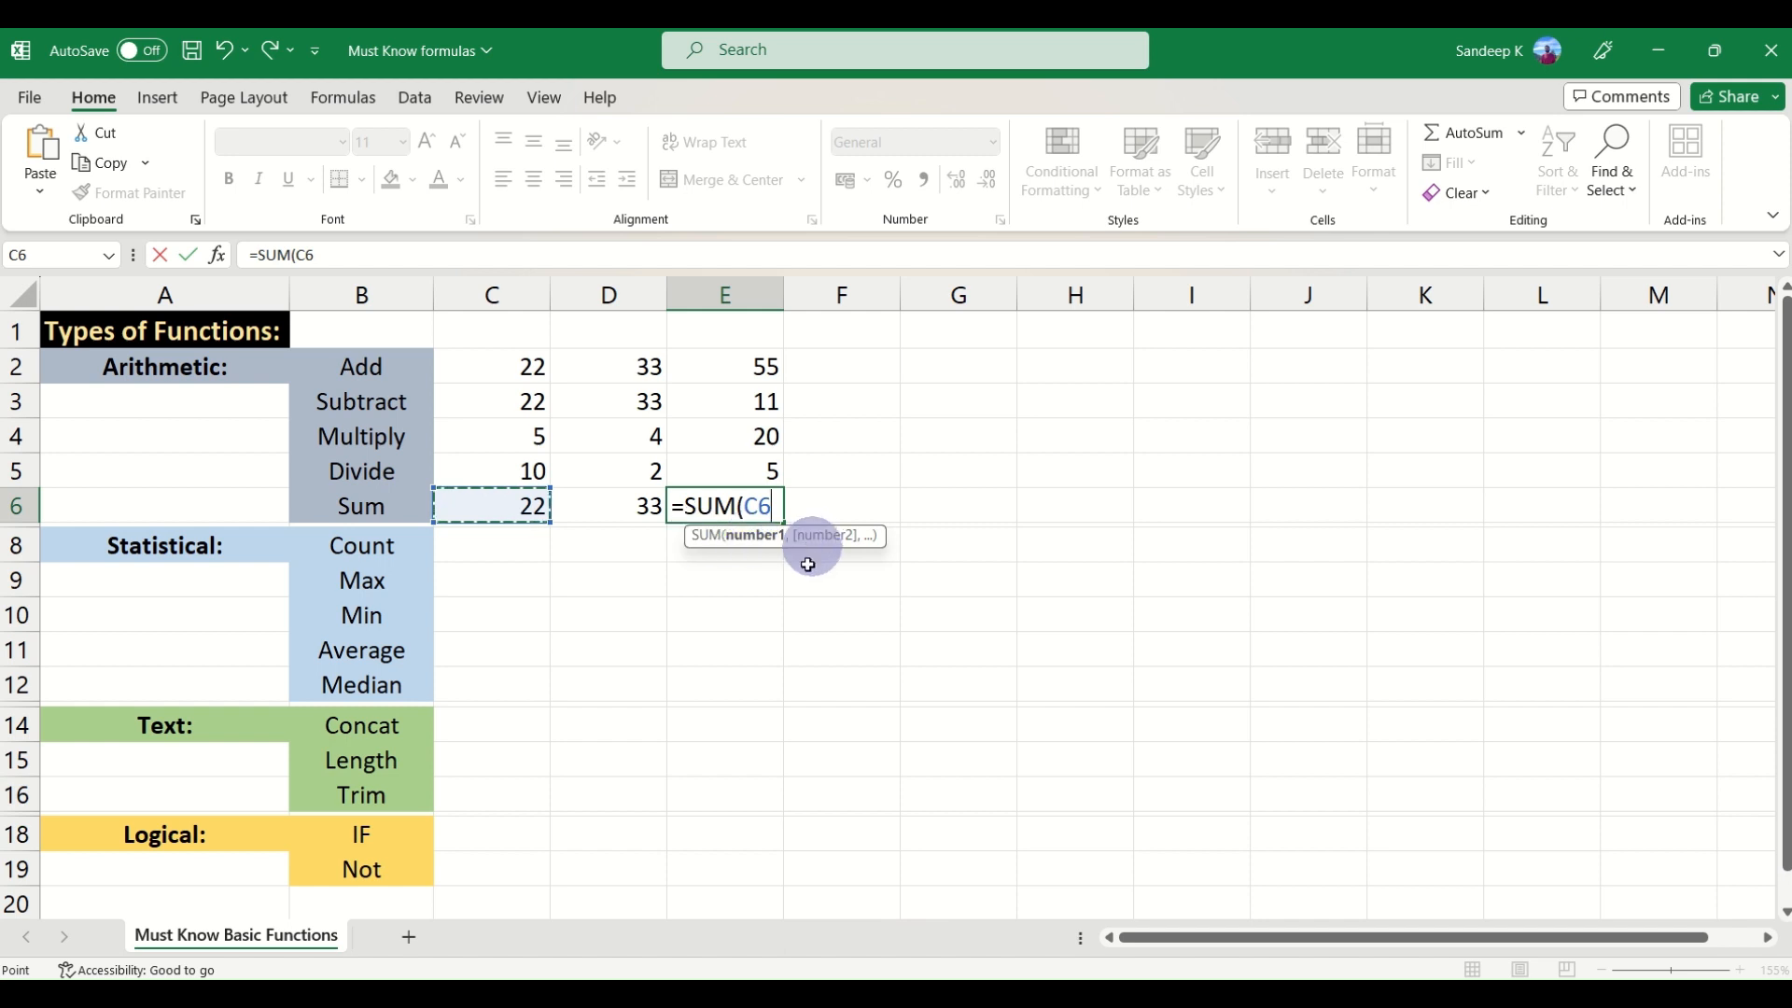
{"action": "type", "text": ","}
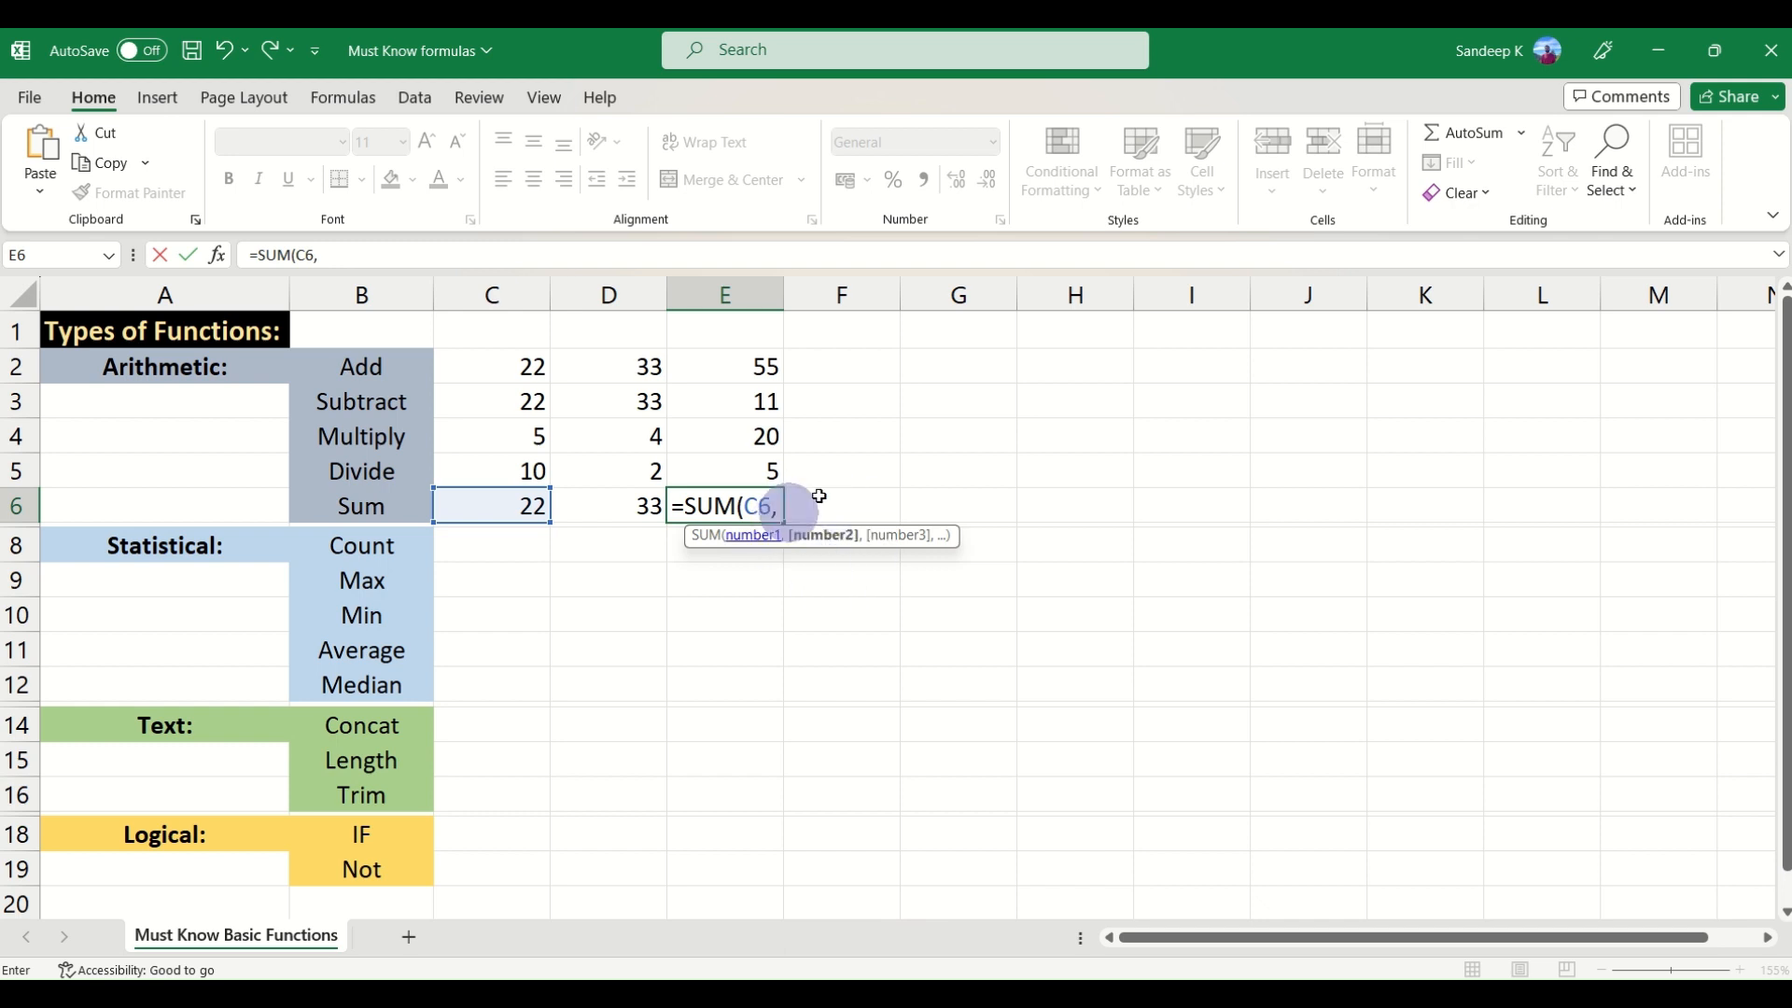
{"action": "left_click", "coordinate": [628, 504]}
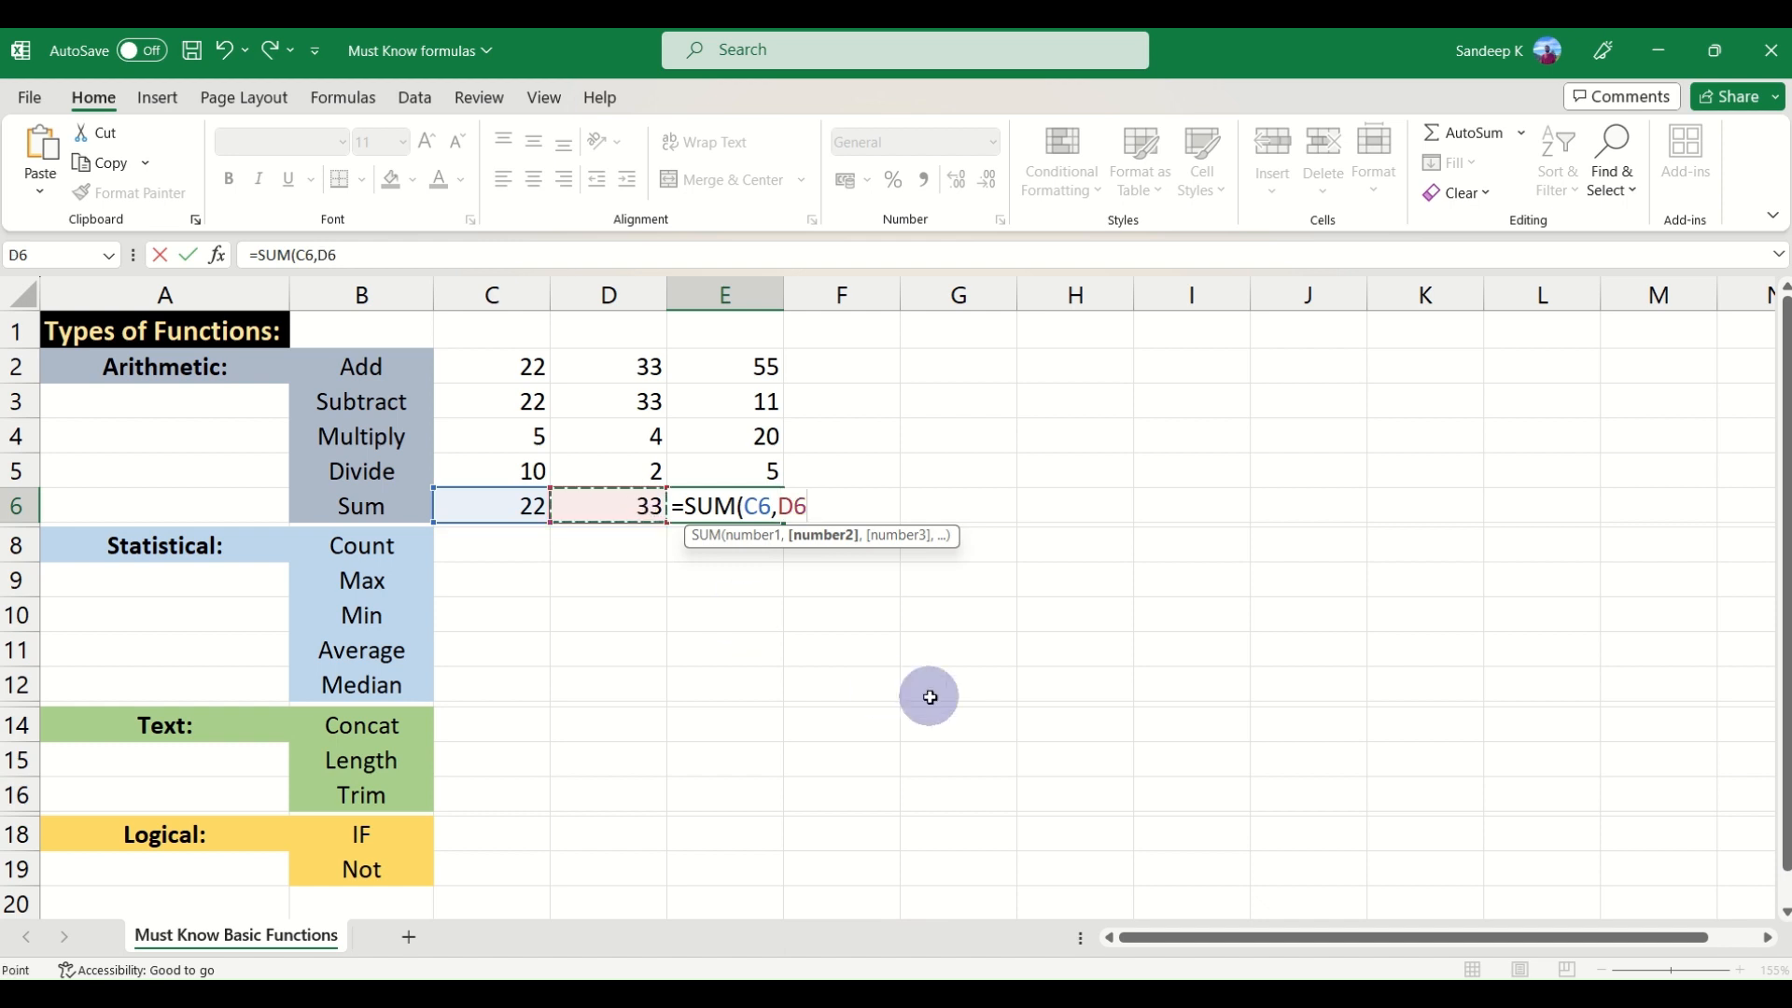
{"action": "type", "text": ")"}
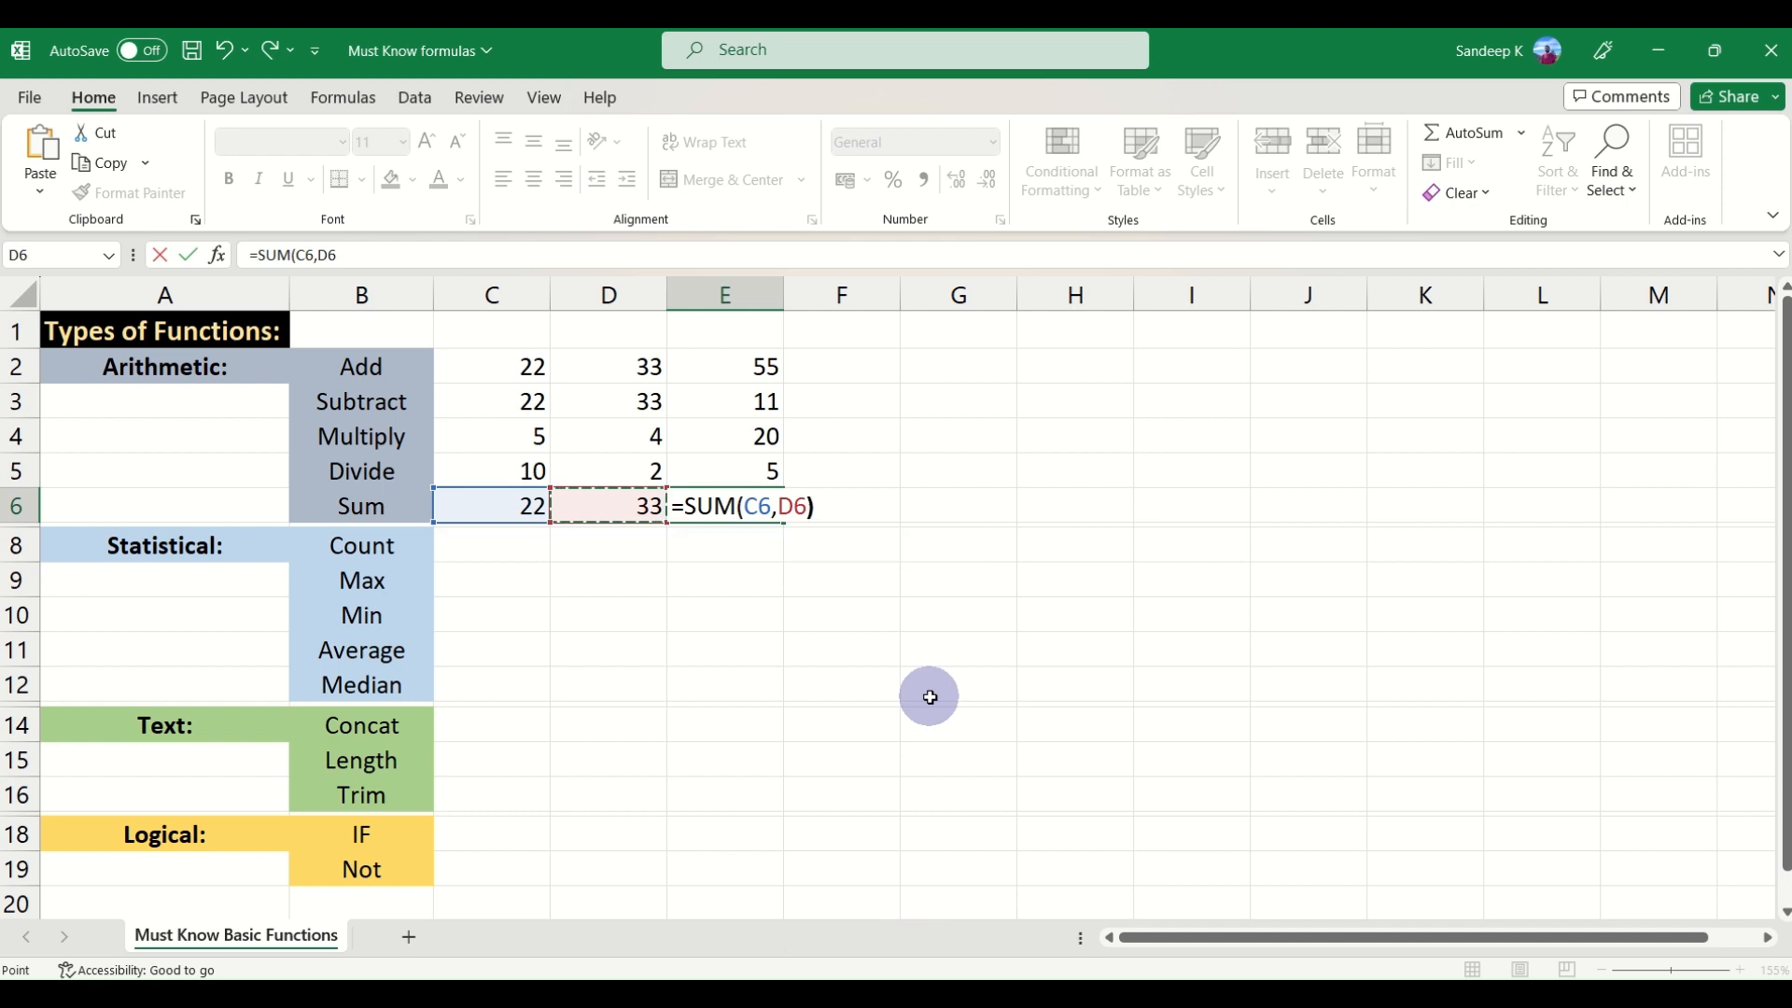
{"action": "key", "text": "BackSpace"}
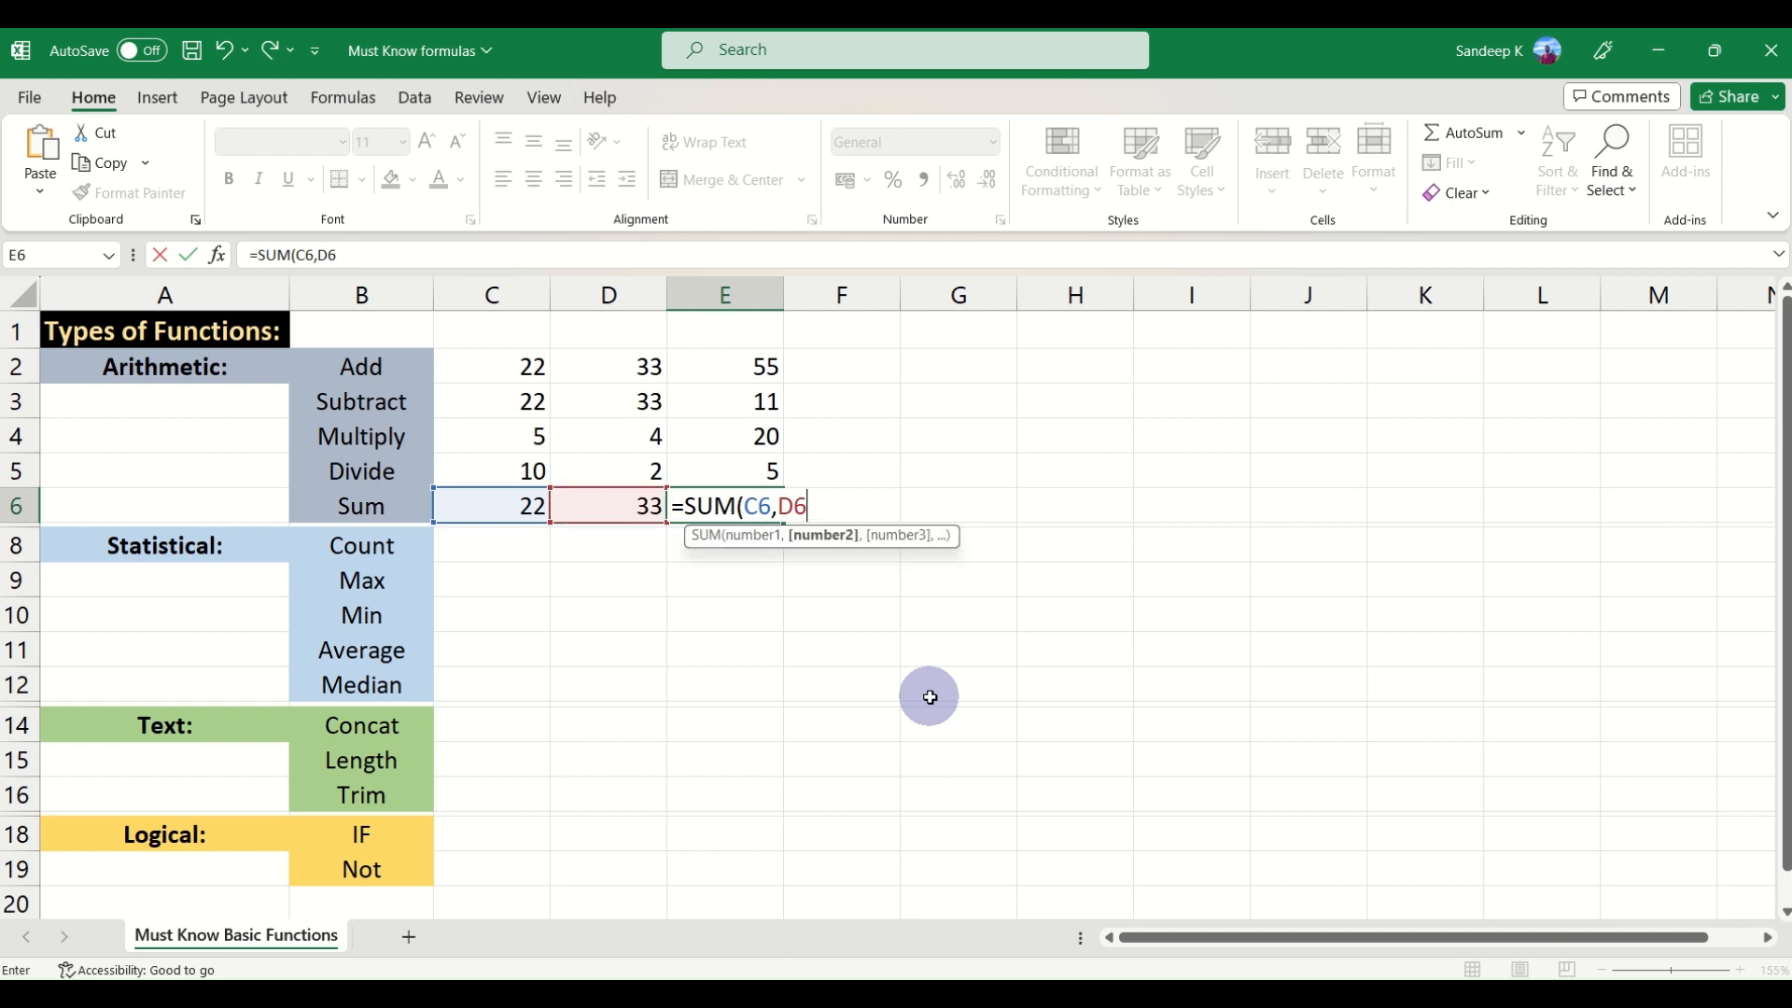
{"action": "key", "text": "Return"}
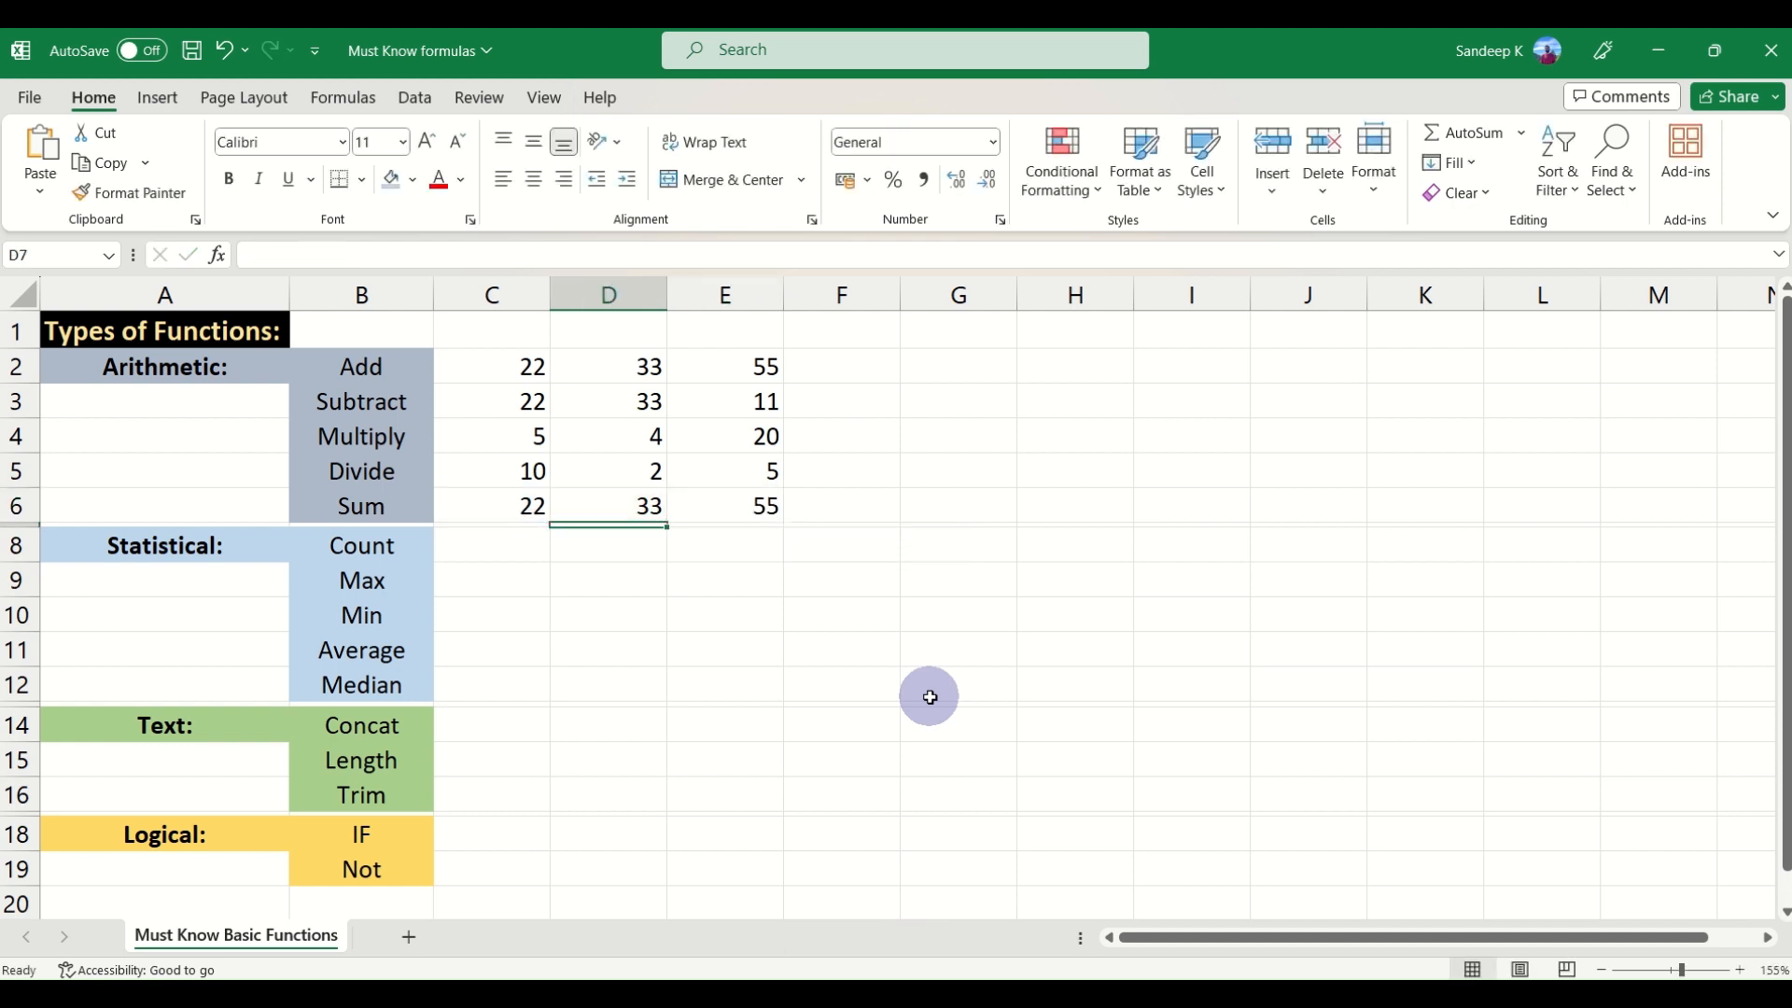
Compare the Add and Sum rows, examining the formulas behind the results in E2 and E6
{"action": "left_click", "coordinate": [756, 506]}
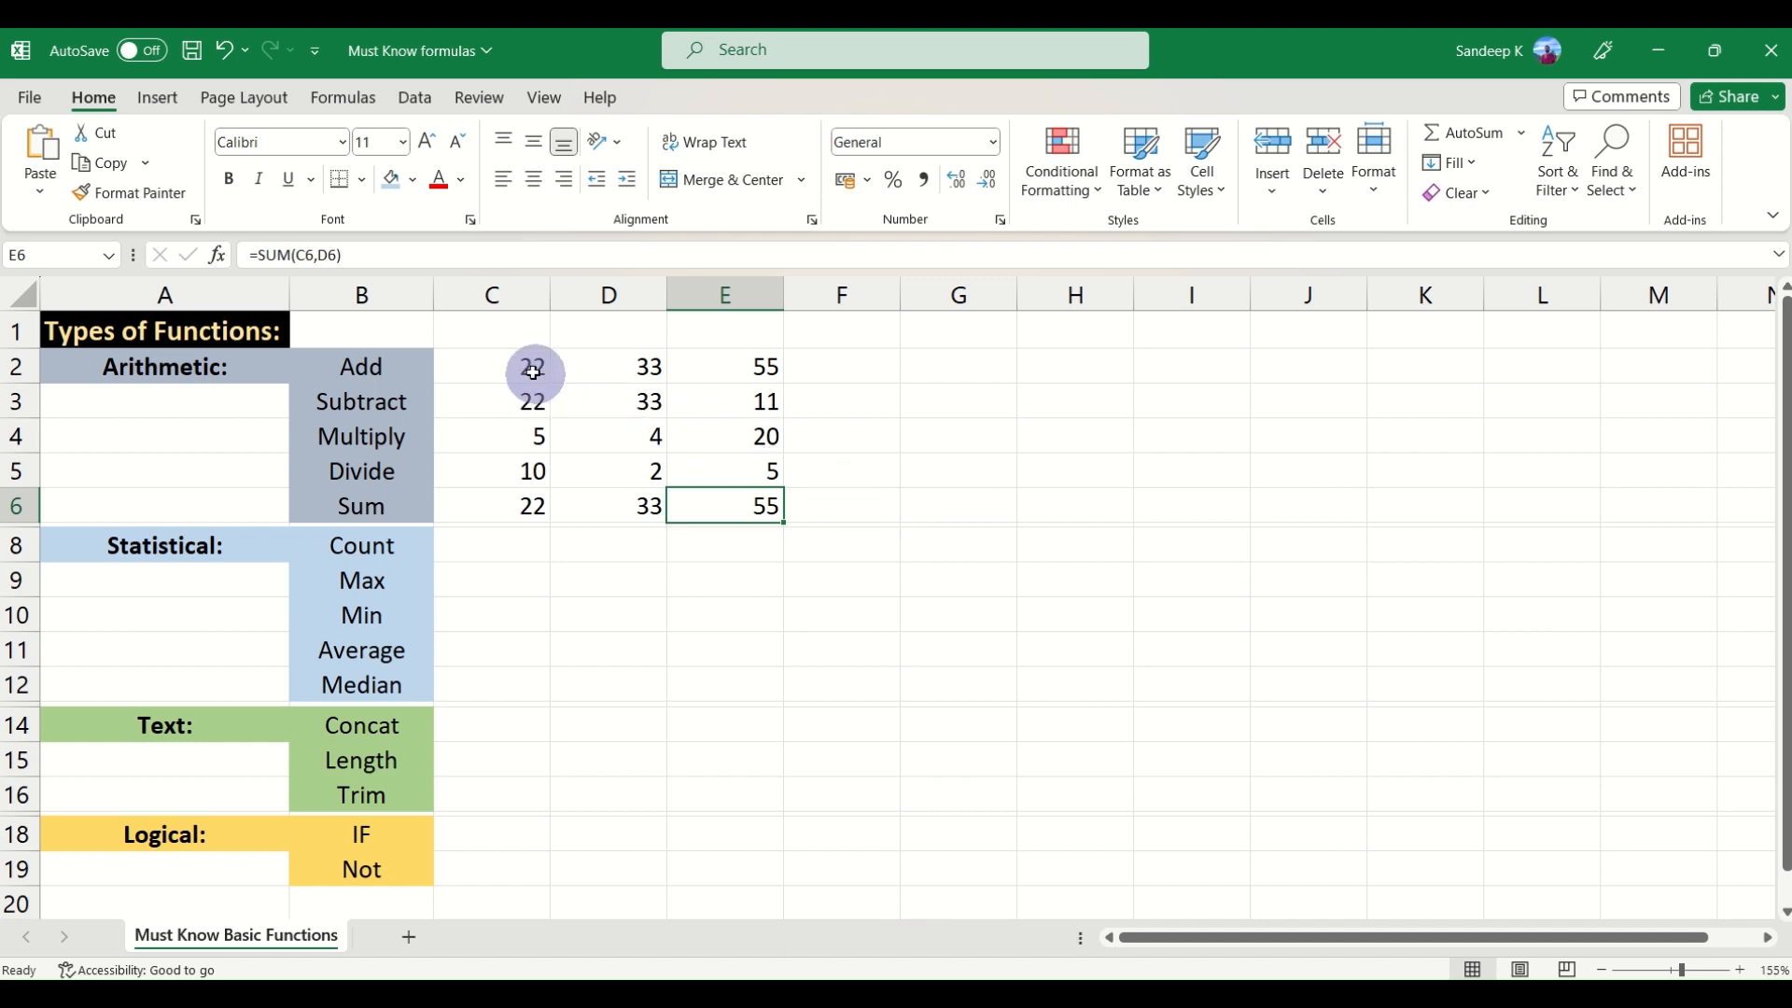
{"action": "left_click_drag", "start_coordinate": [532, 369], "coordinate": [734, 370]}
{"action": "left_click_drag", "start_coordinate": [532, 510], "coordinate": [747, 503]}
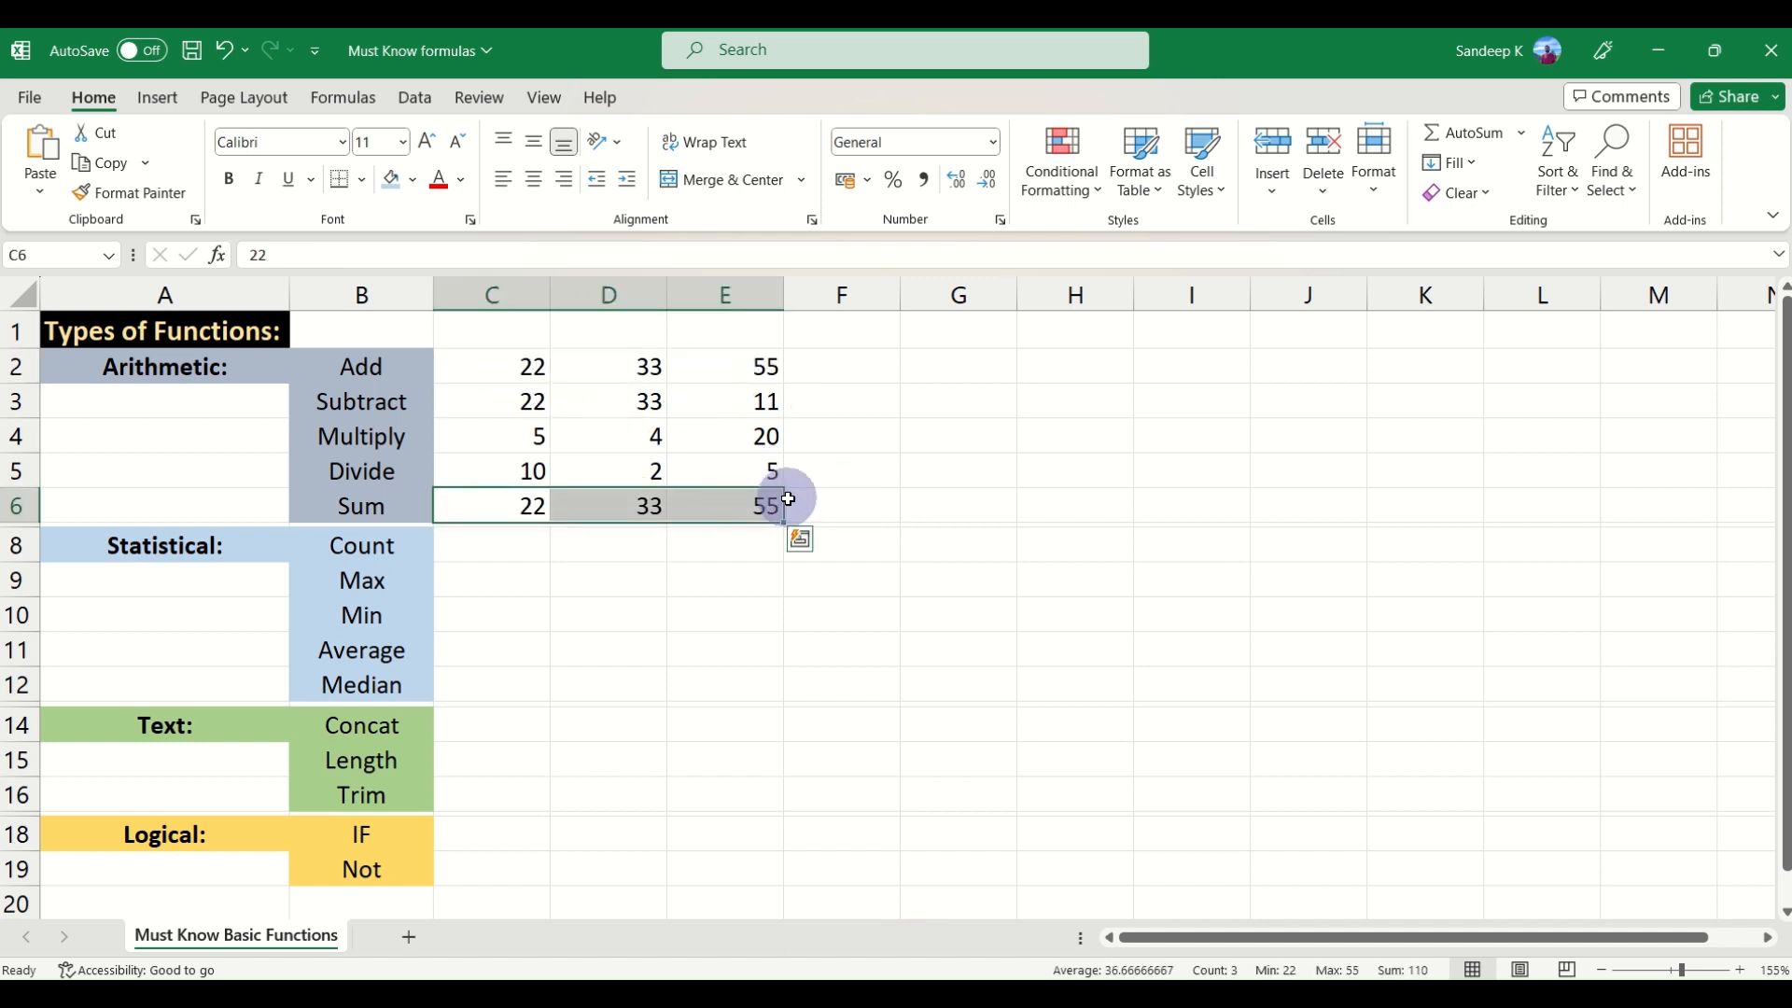
{"action": "left_click", "coordinate": [755, 504]}
{"action": "left_click", "coordinate": [767, 368]}
{"action": "left_click", "coordinate": [756, 501]}
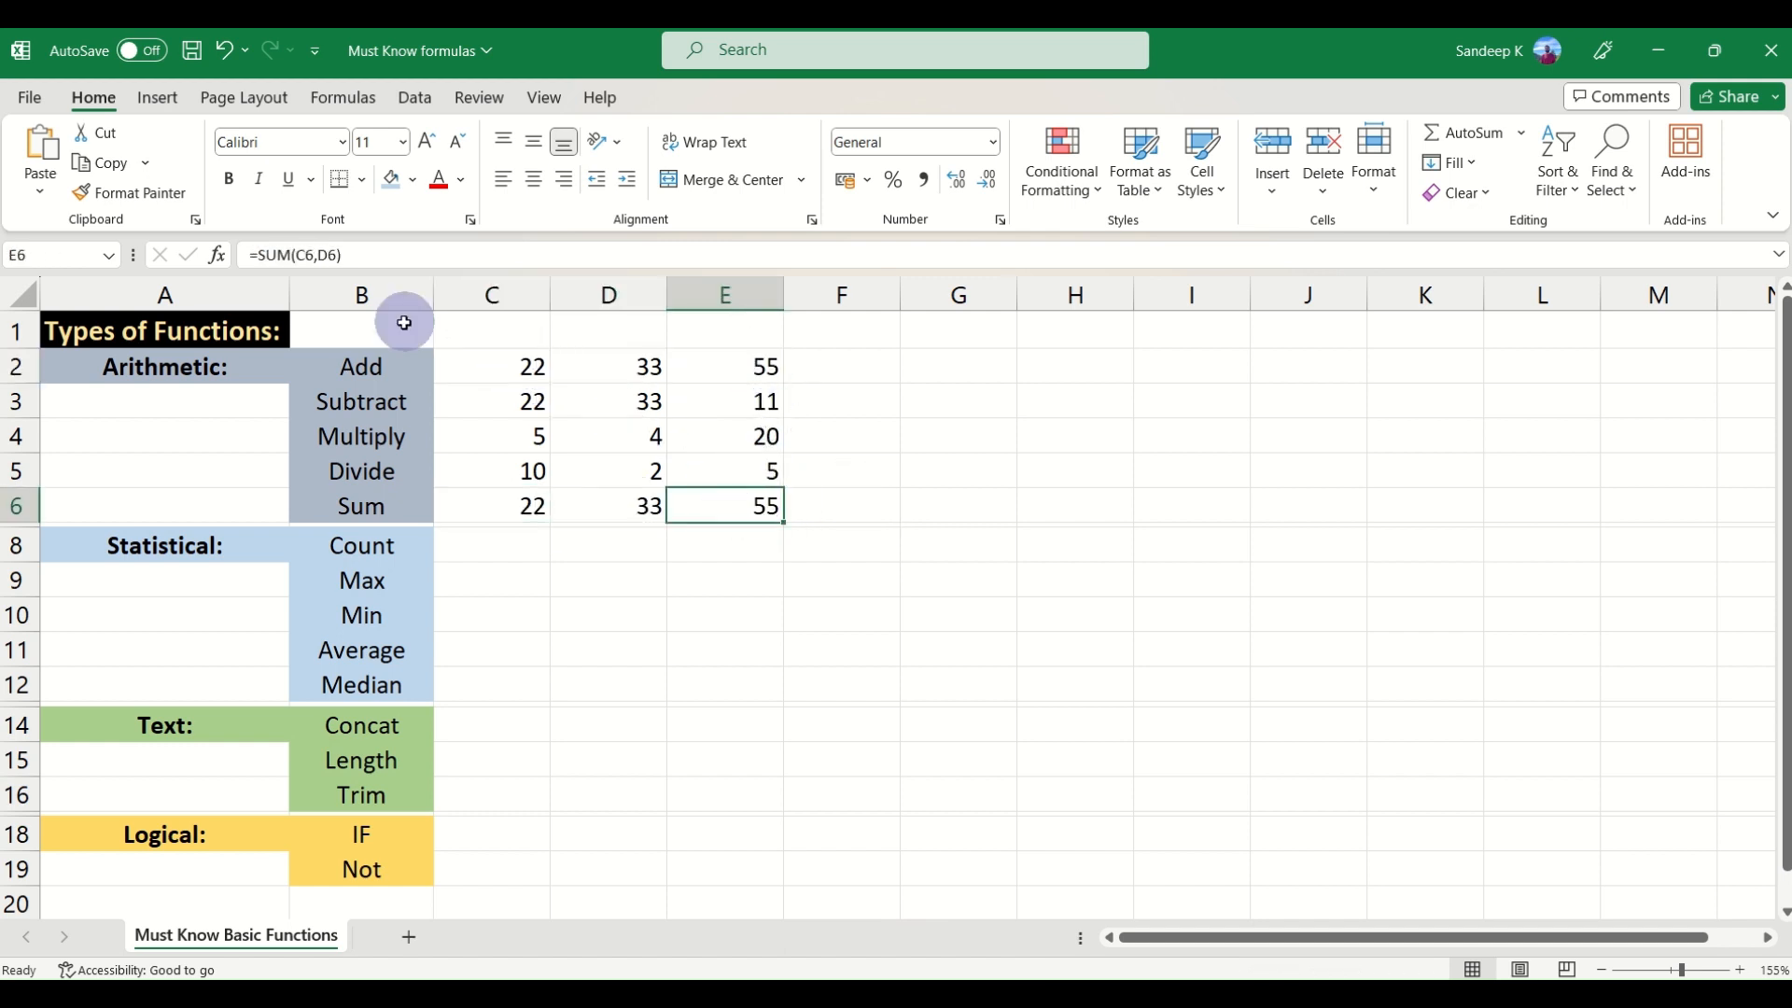
{"action": "left_click", "coordinate": [728, 365]}
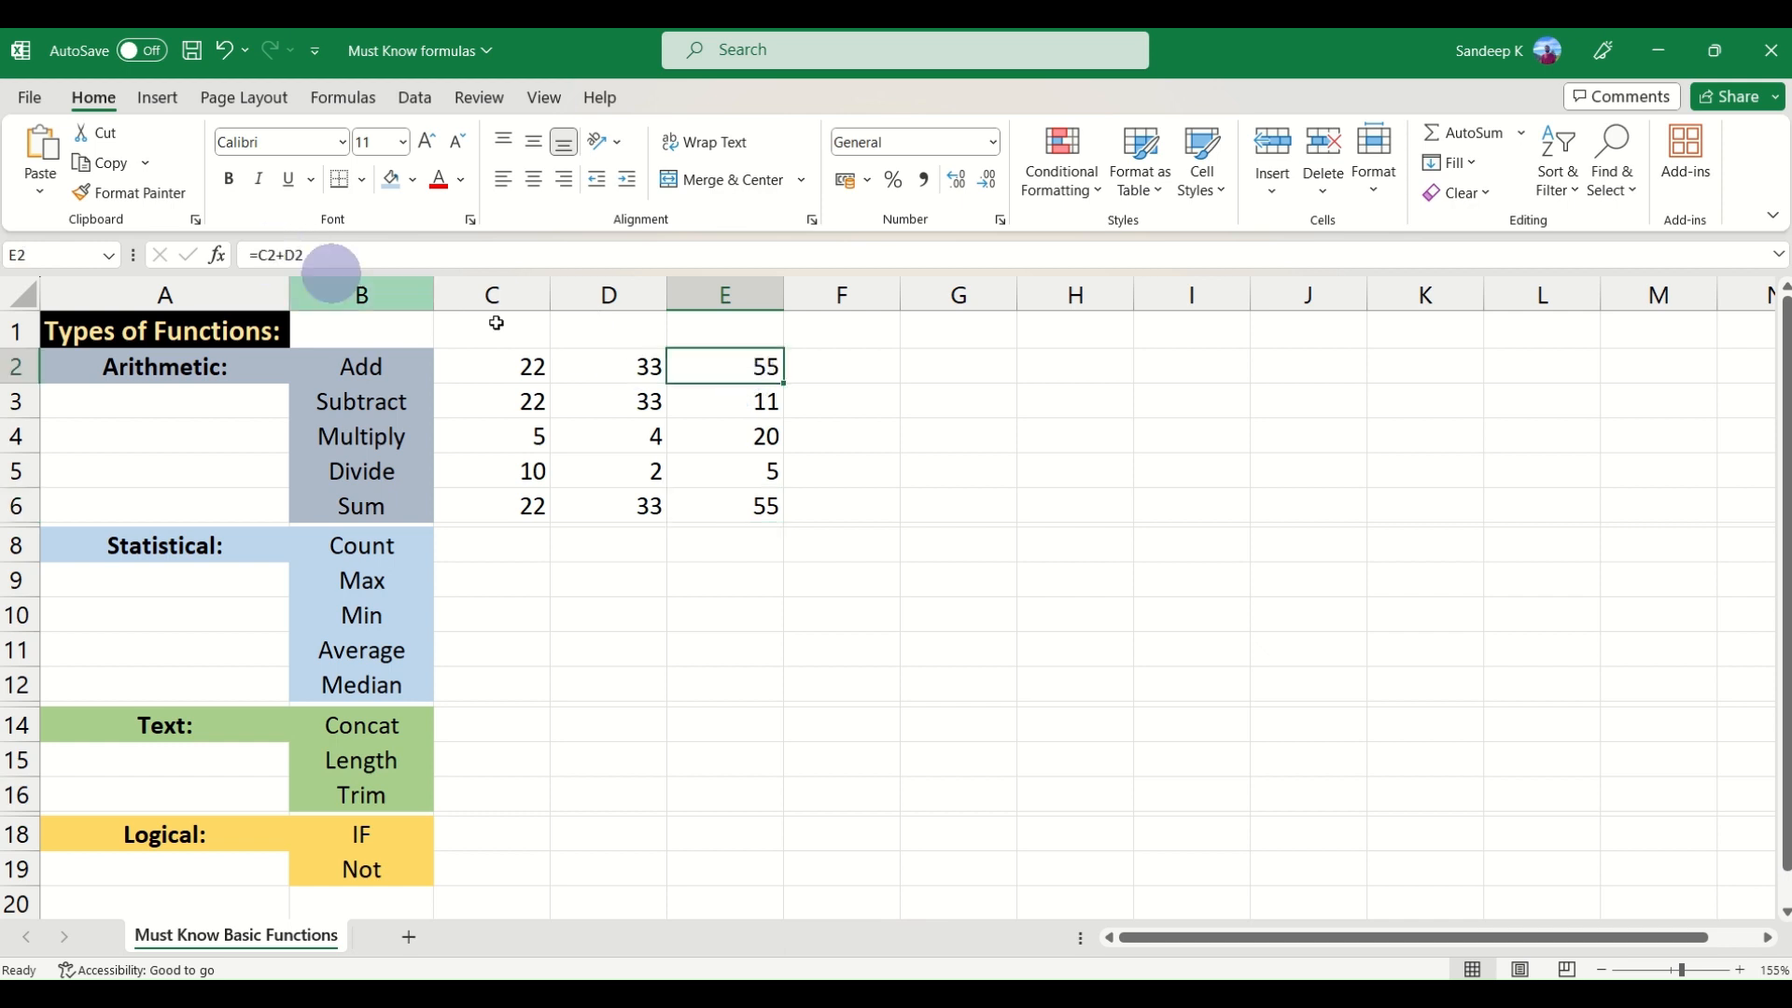
{"action": "left_click", "coordinate": [745, 503]}
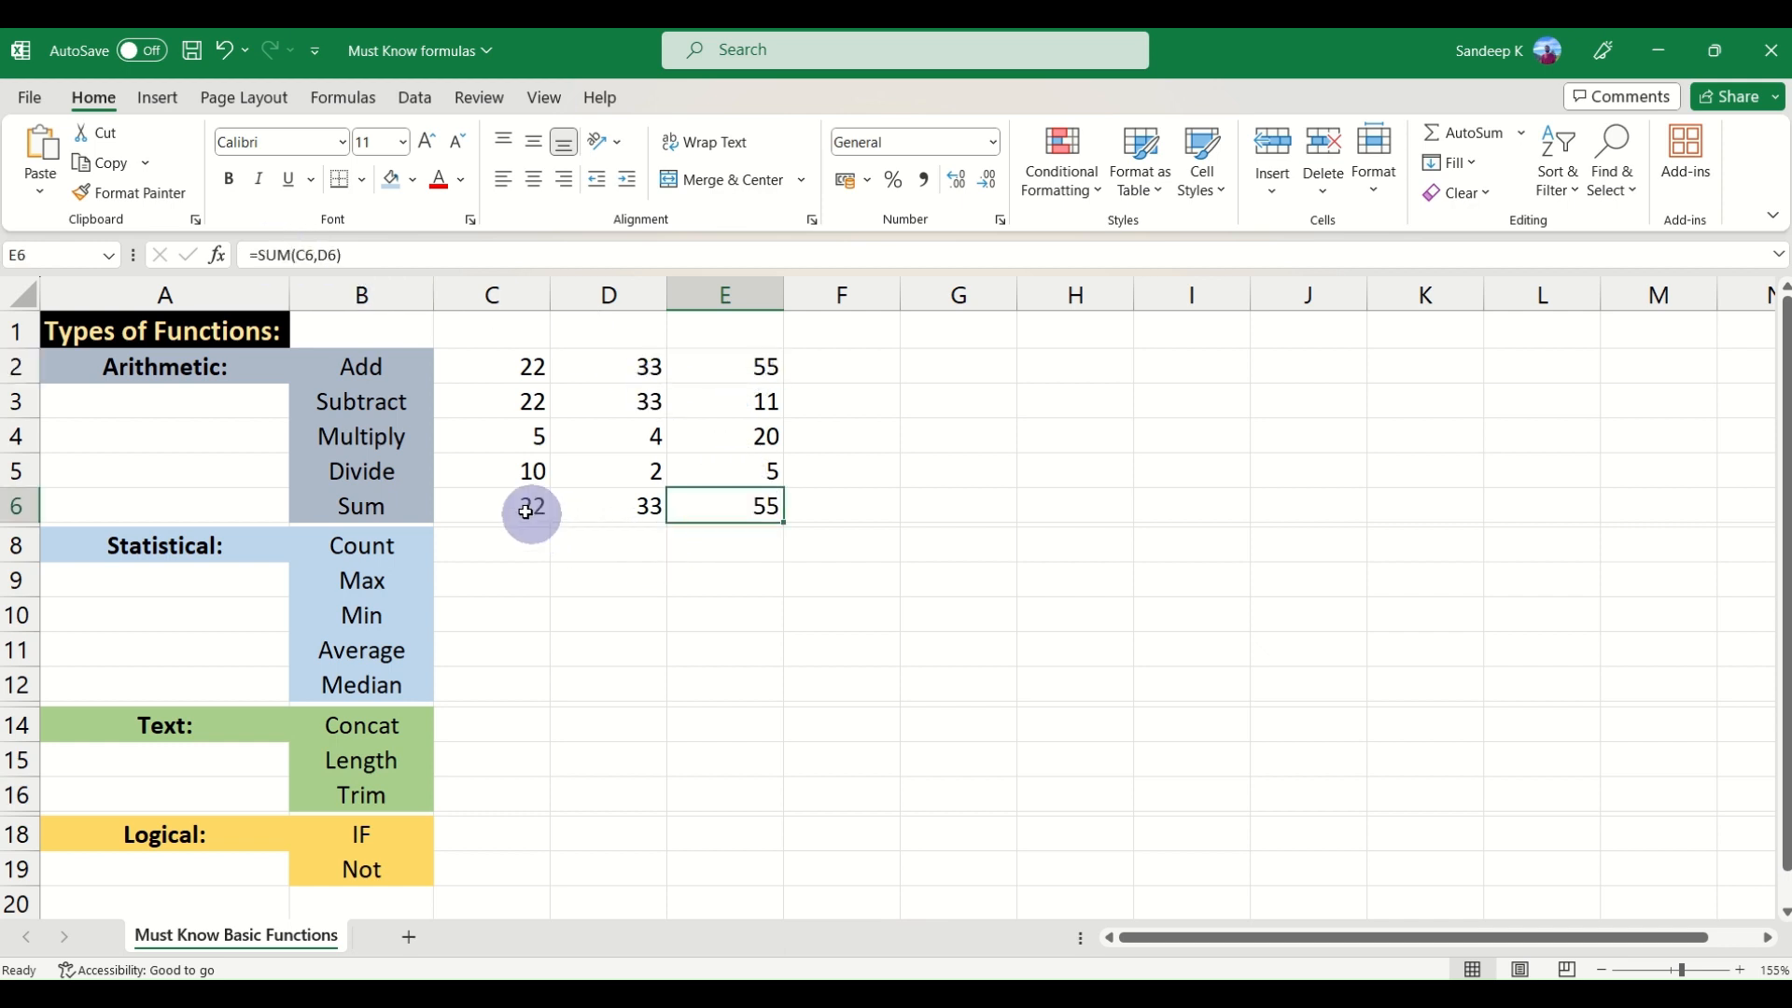
Rewrite the formula in E6 of the Sum row to use a cell range, =SUM(C6:D6)
{"action": "left_click", "coordinate": [754, 506]}
{"action": "double_click", "coordinate": [754, 506]}
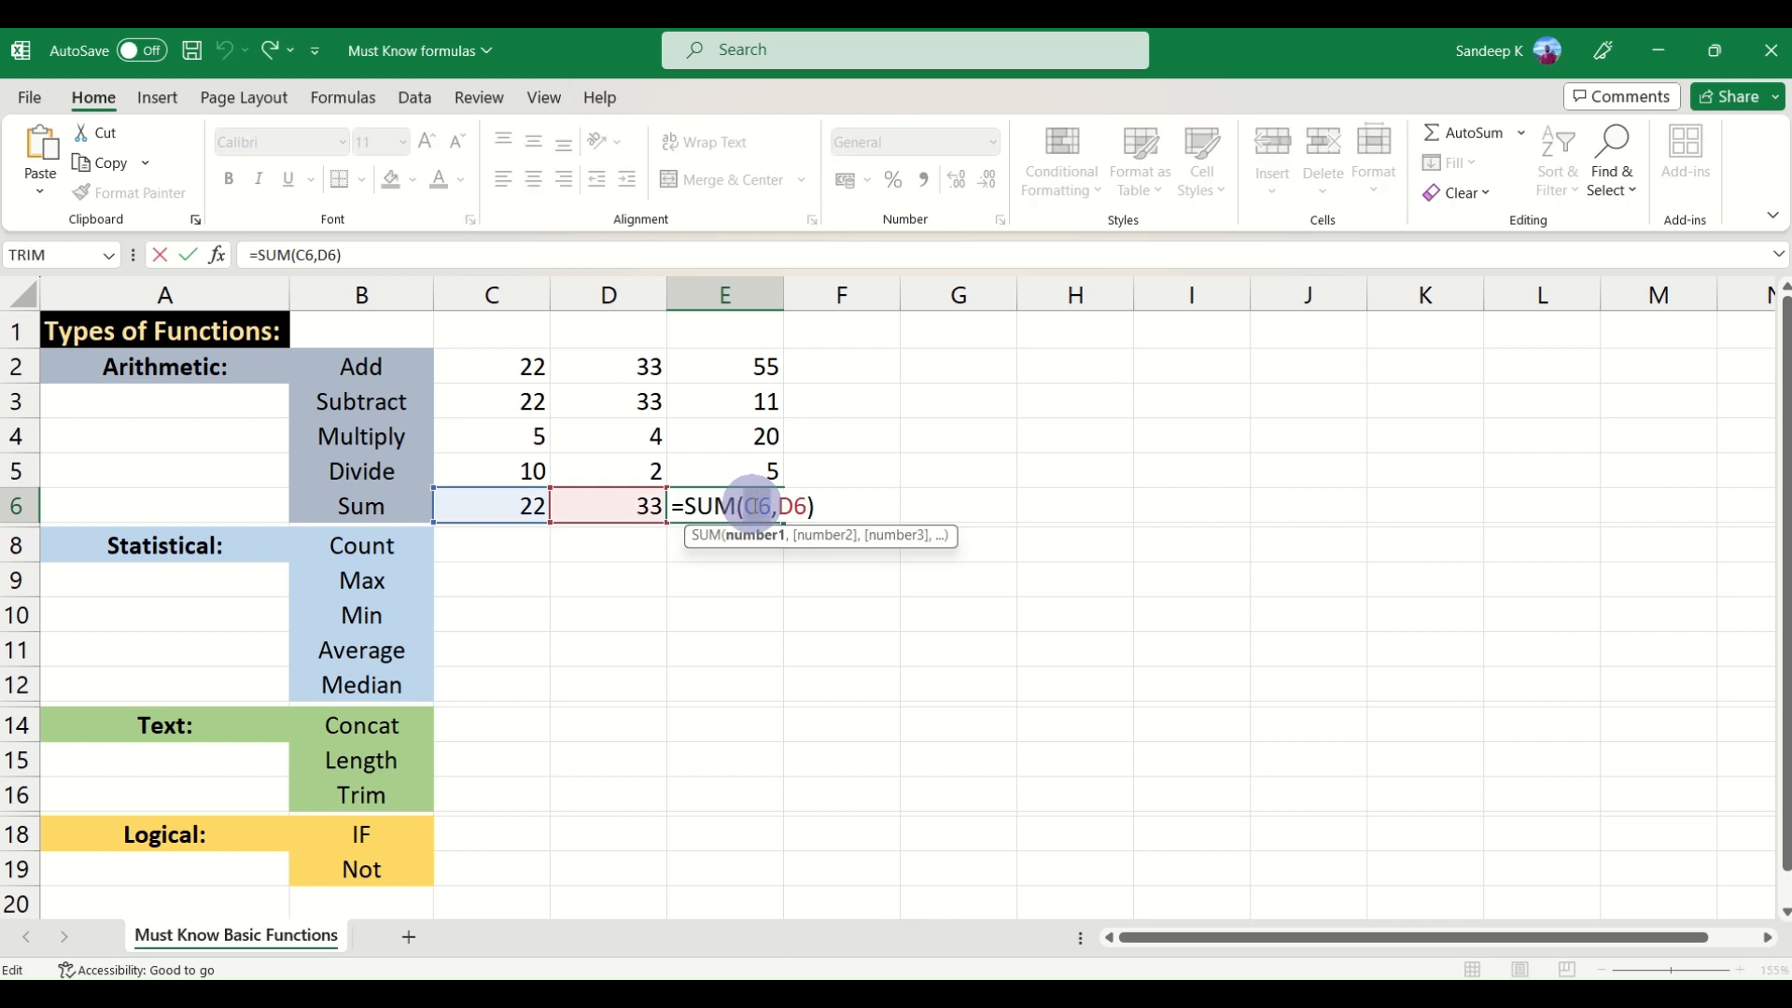
{"action": "key", "text": "BackSpace"}
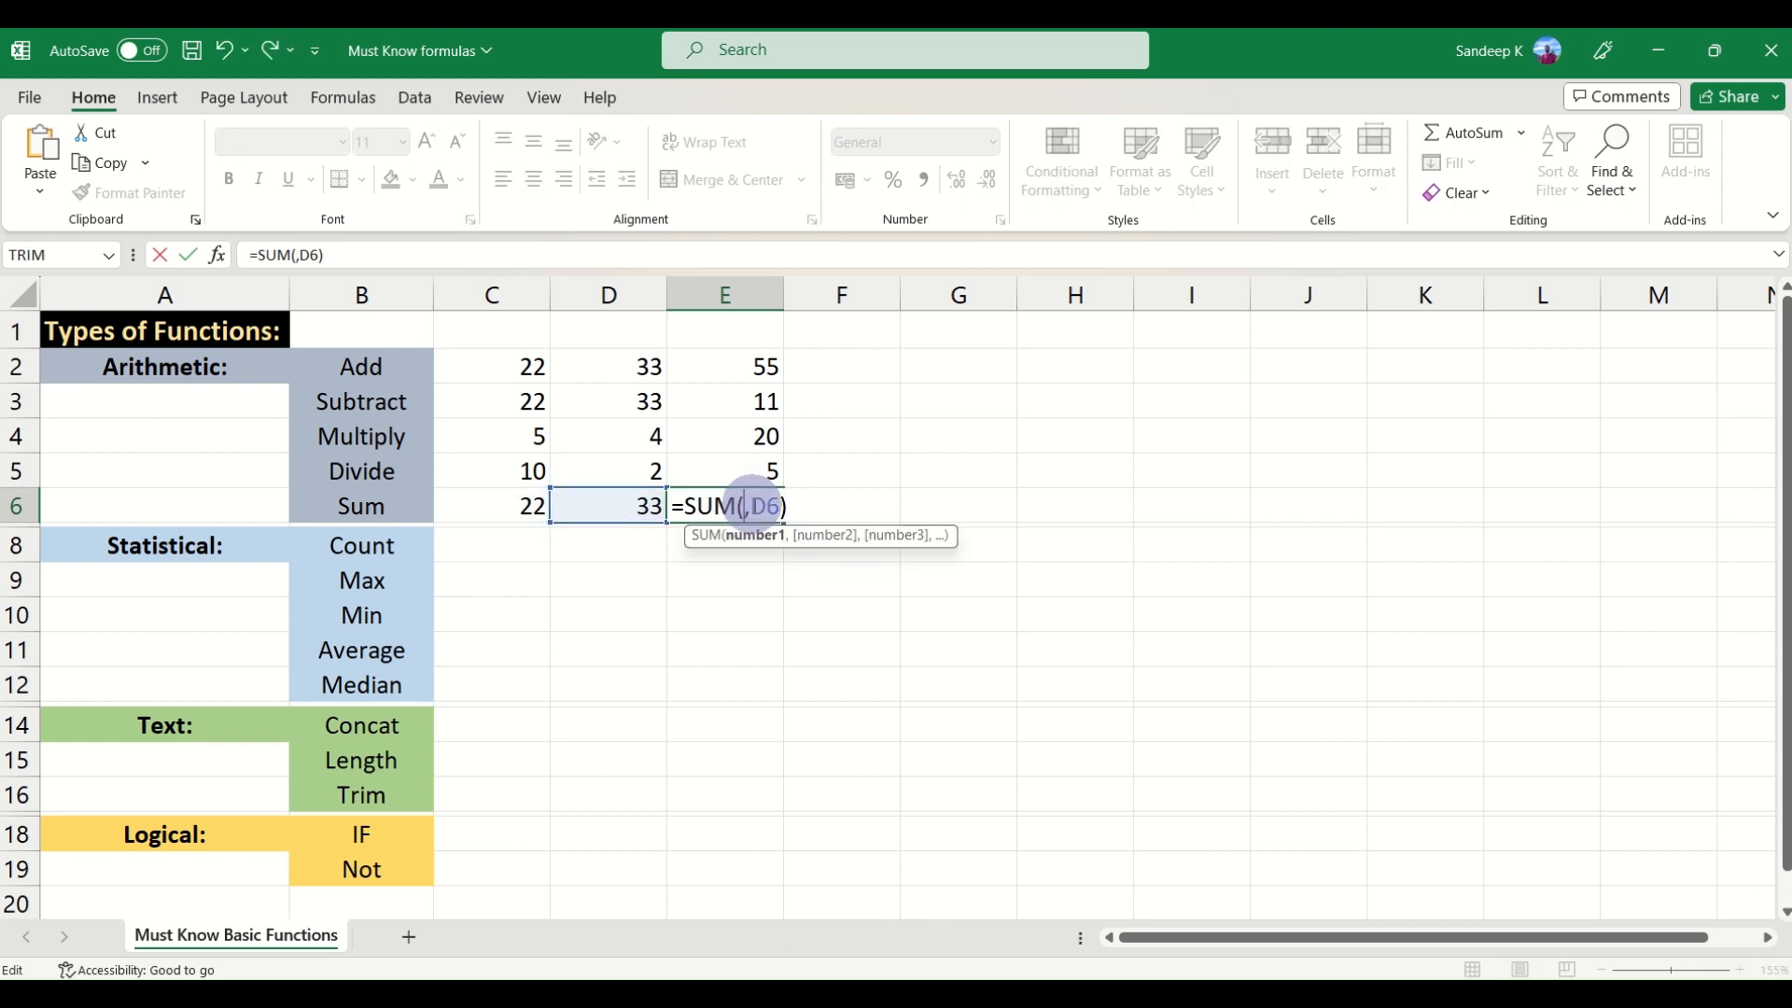
{"action": "key", "text": "Delete"}
{"action": "key", "text": "Delete"}
{"action": "key", "text": "Delete"}
{"action": "key", "text": "Delete"}
{"action": "key", "text": "BackSpace"}
{"action": "key", "text": "BackSpace"}
{"action": "key", "text": "BackSpace"}
{"action": "key", "text": "BackSpace"}
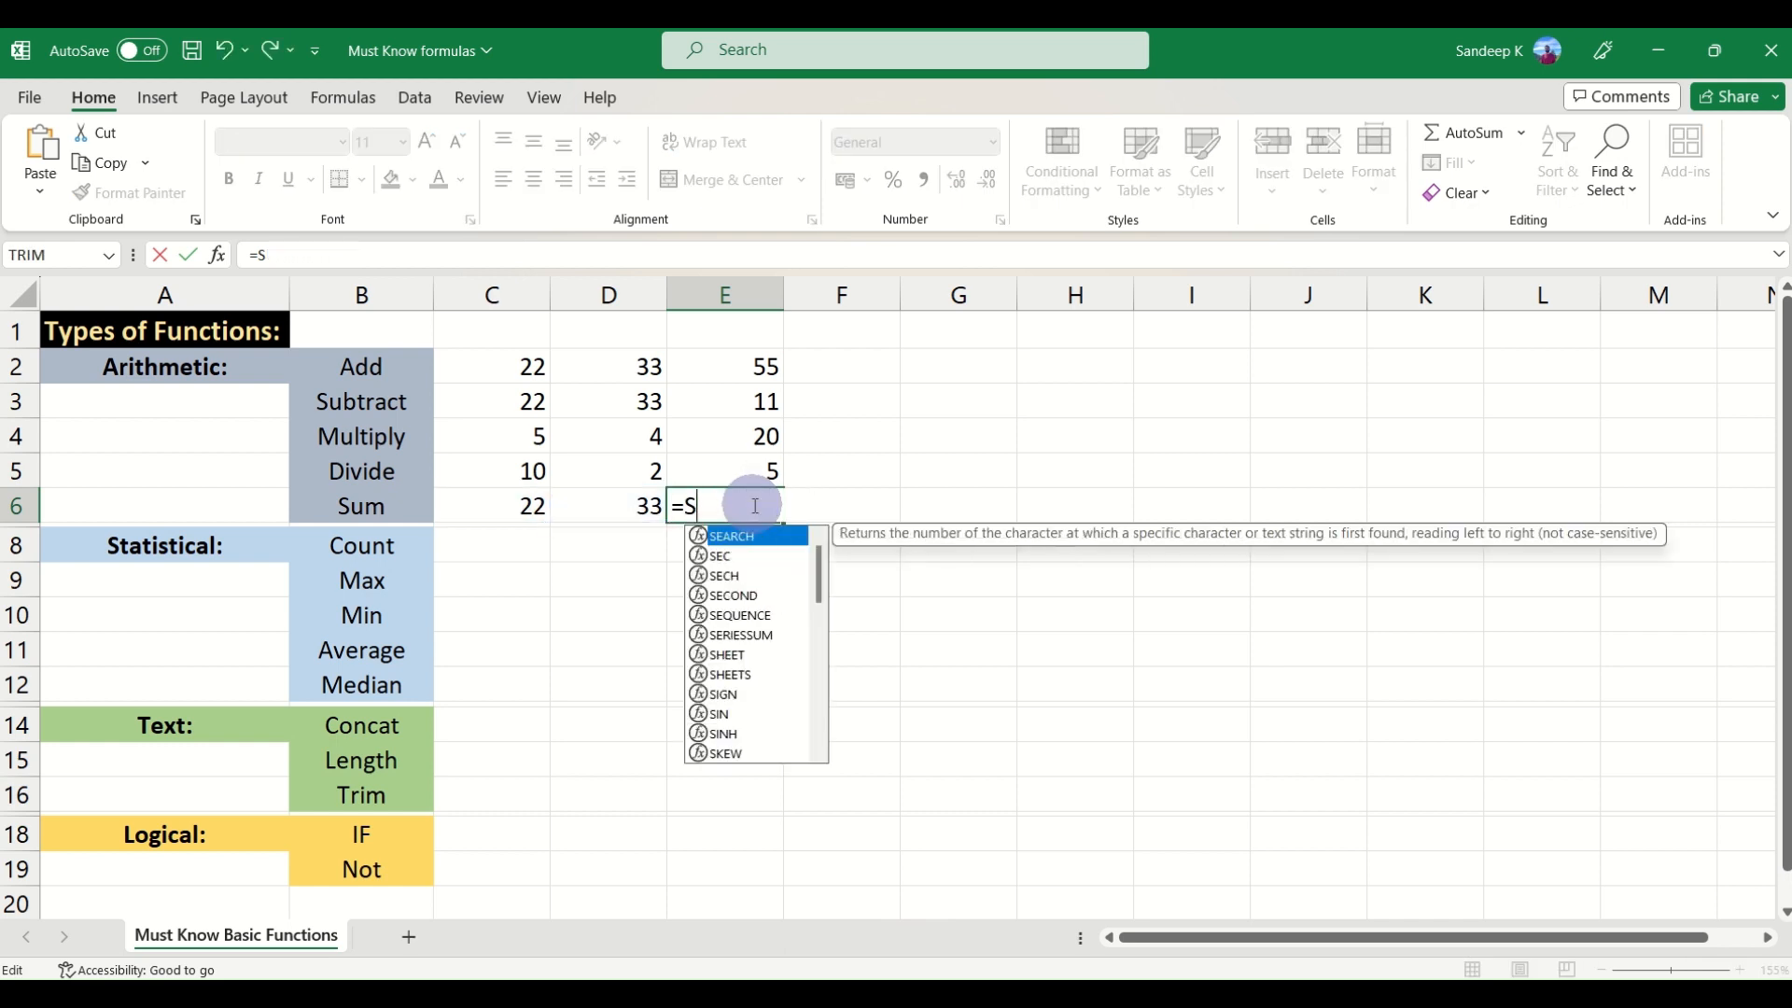
{"action": "type", "text": "SUM("}
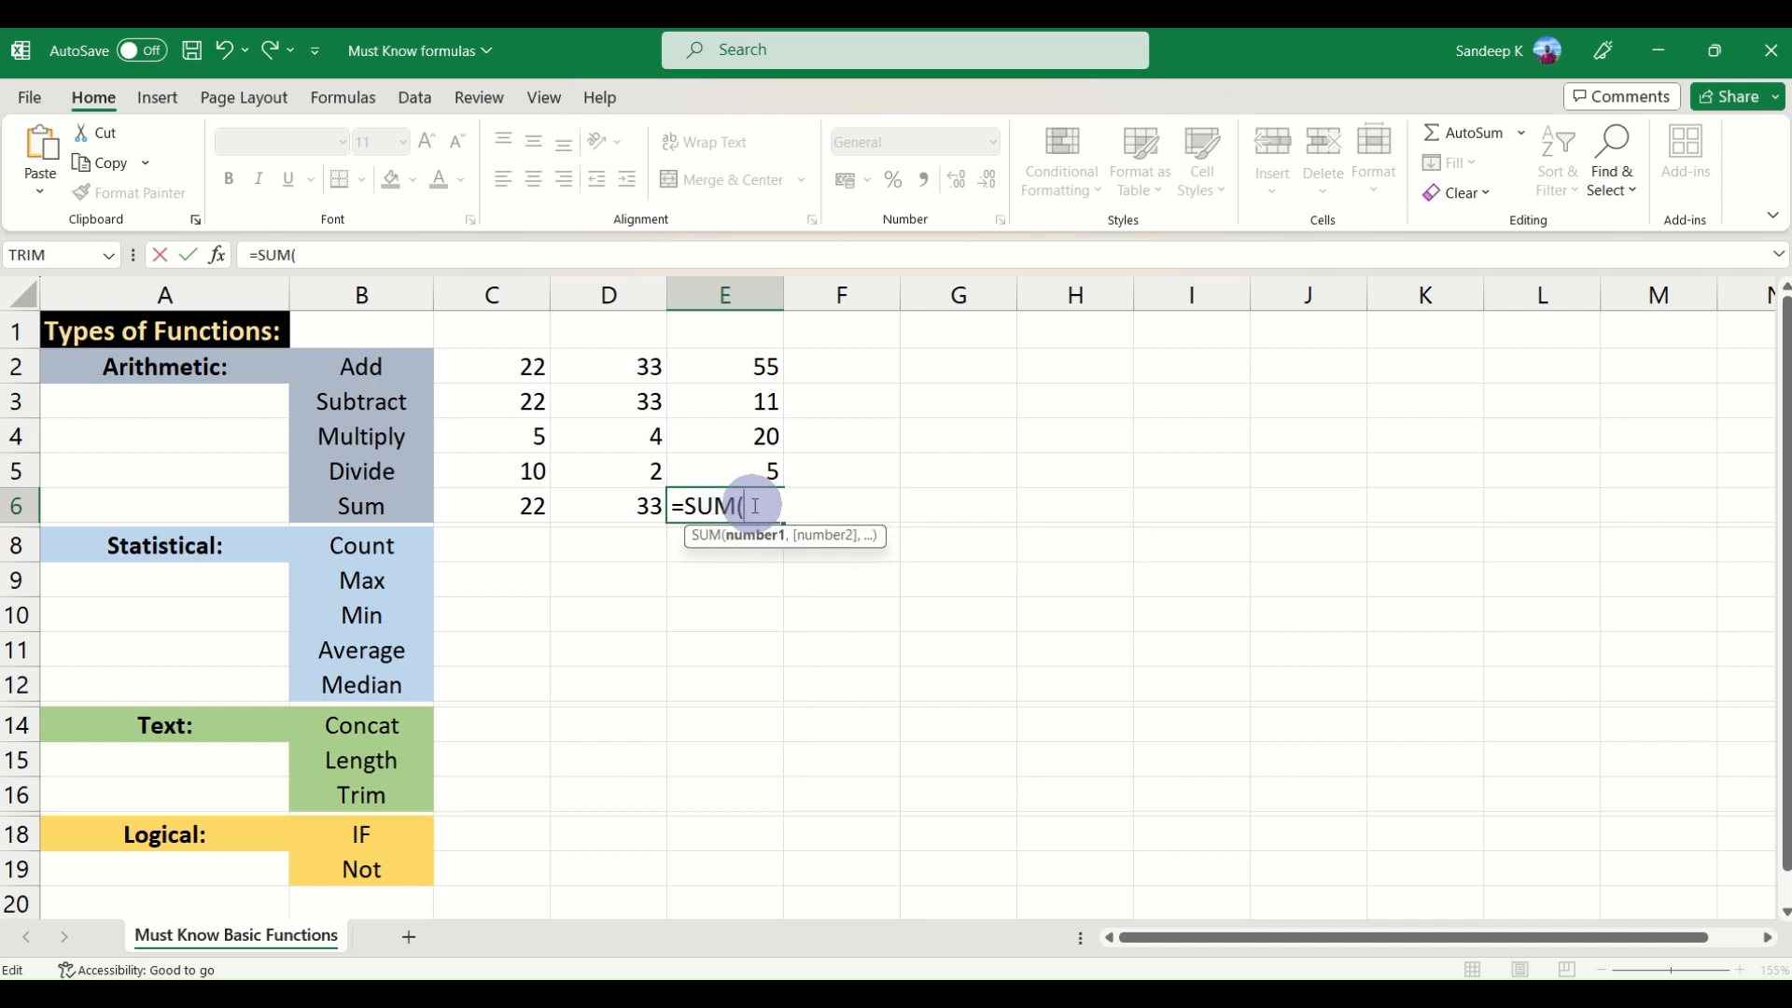
{"action": "left_click", "coordinate": [496, 509]}
{"action": "left_click_drag", "start_coordinate": [557, 509], "coordinate": [587, 509]}
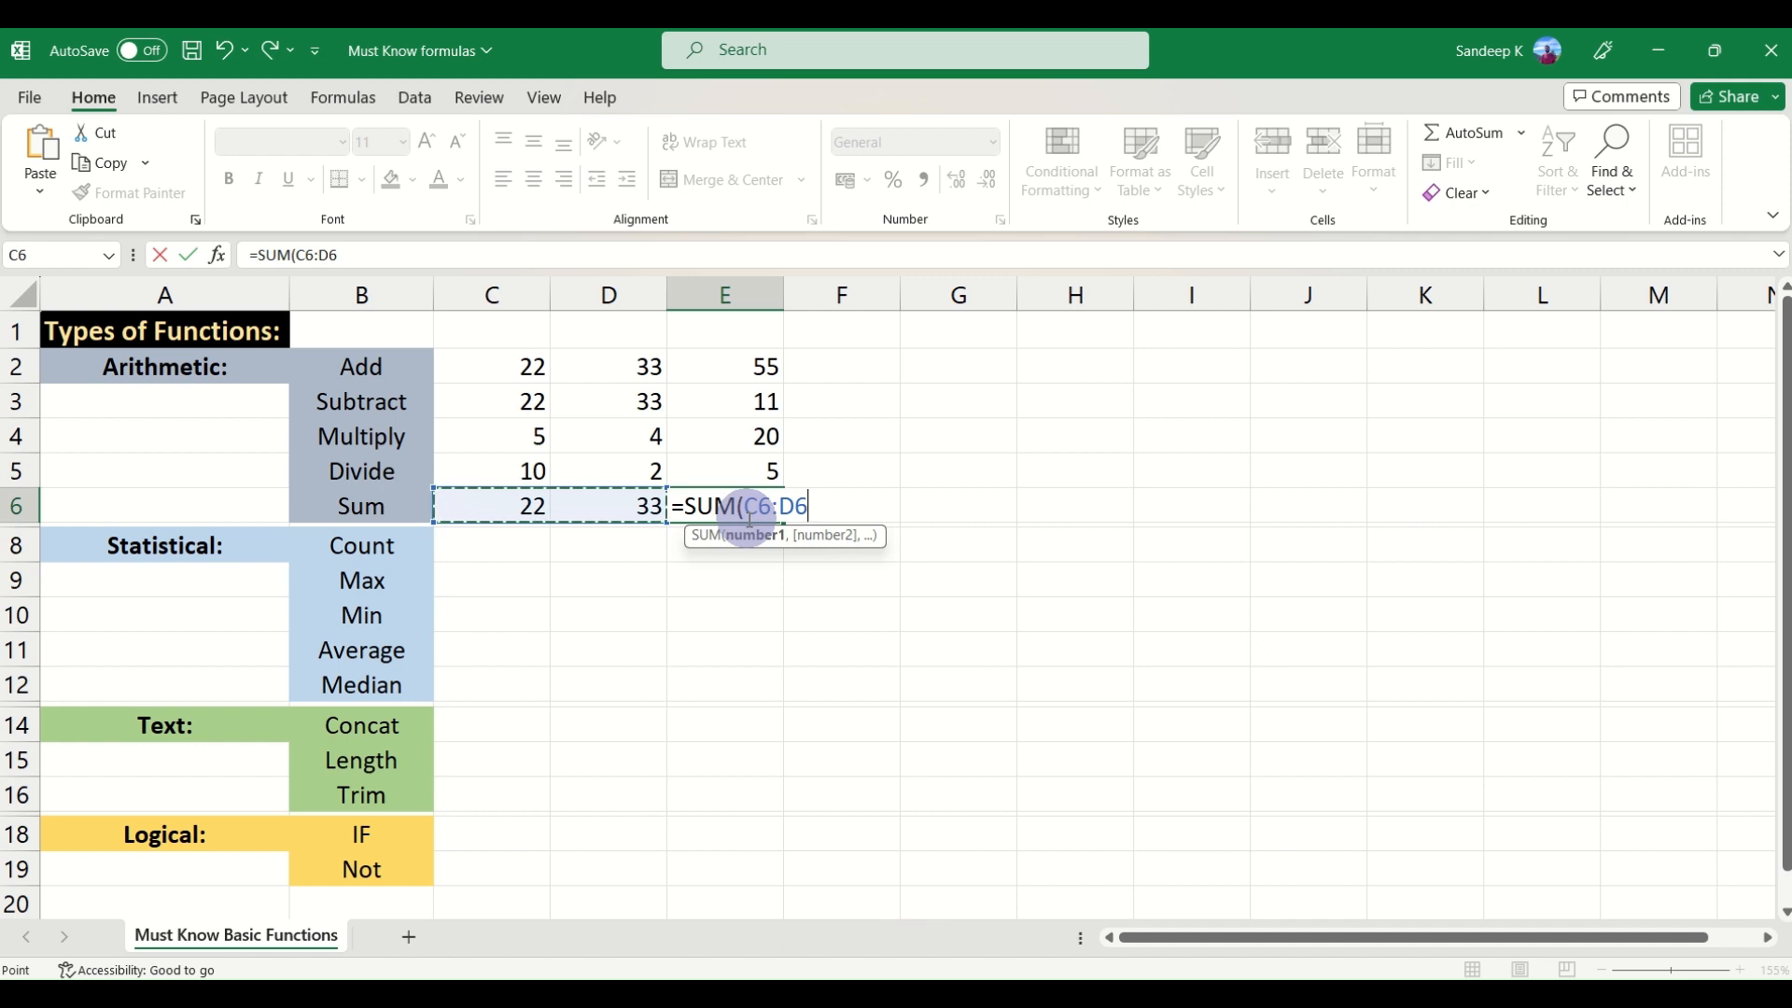
{"action": "key", "text": "Return"}
Overwrite E6 with =SUM(C2:E5) to total the whole block of arithmetic values, and check the resulting formula
{"action": "left_click", "coordinate": [749, 497]}
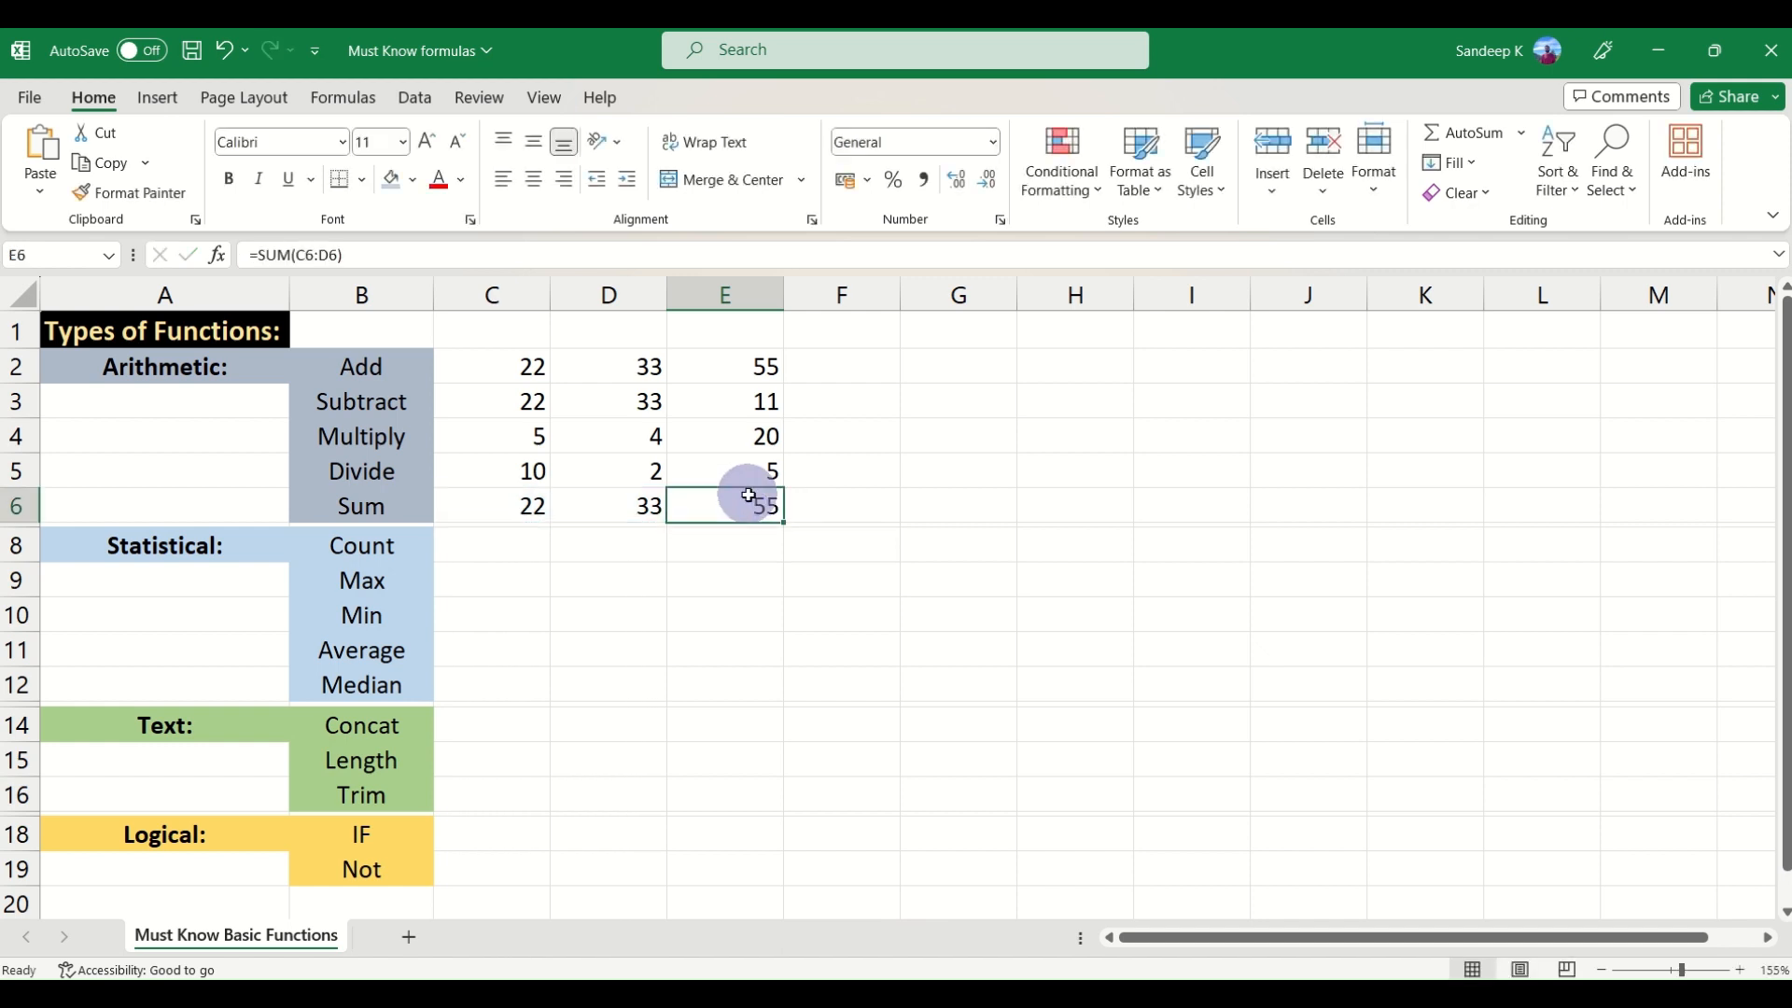
{"action": "type", "text": "=SUM("}
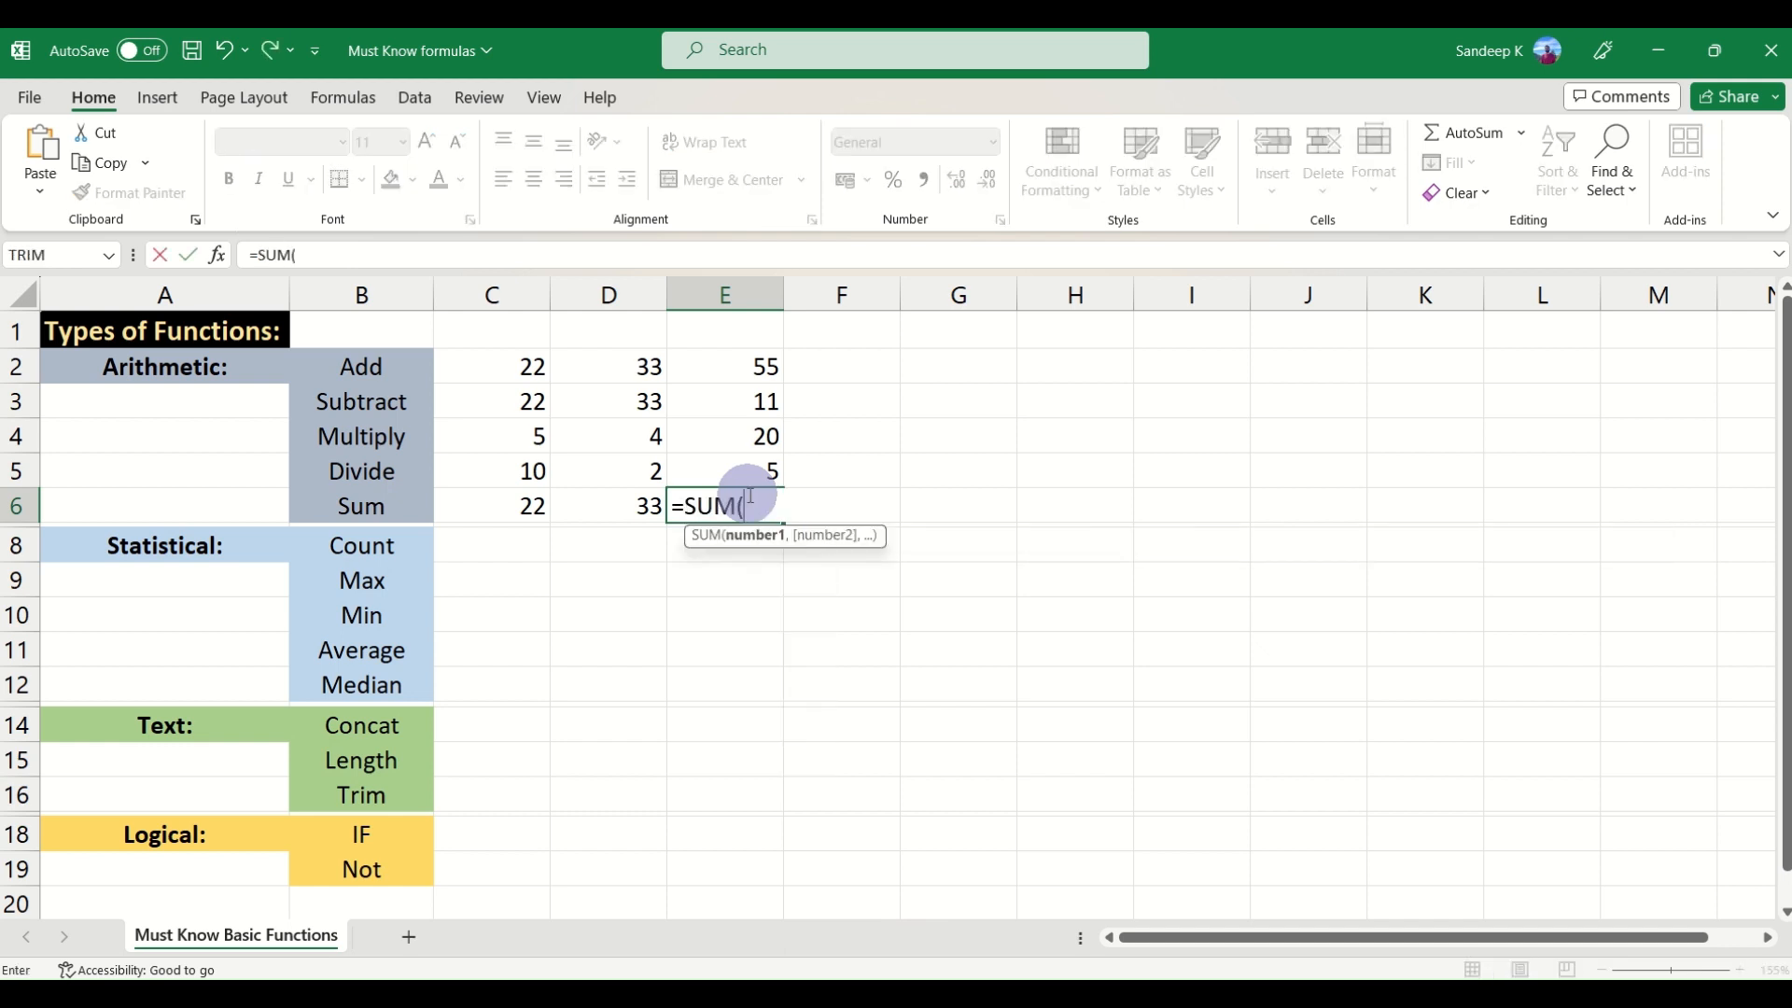
{"action": "left_click_drag", "start_coordinate": [520, 366], "coordinate": [740, 459]}
{"action": "key", "text": "Return"}
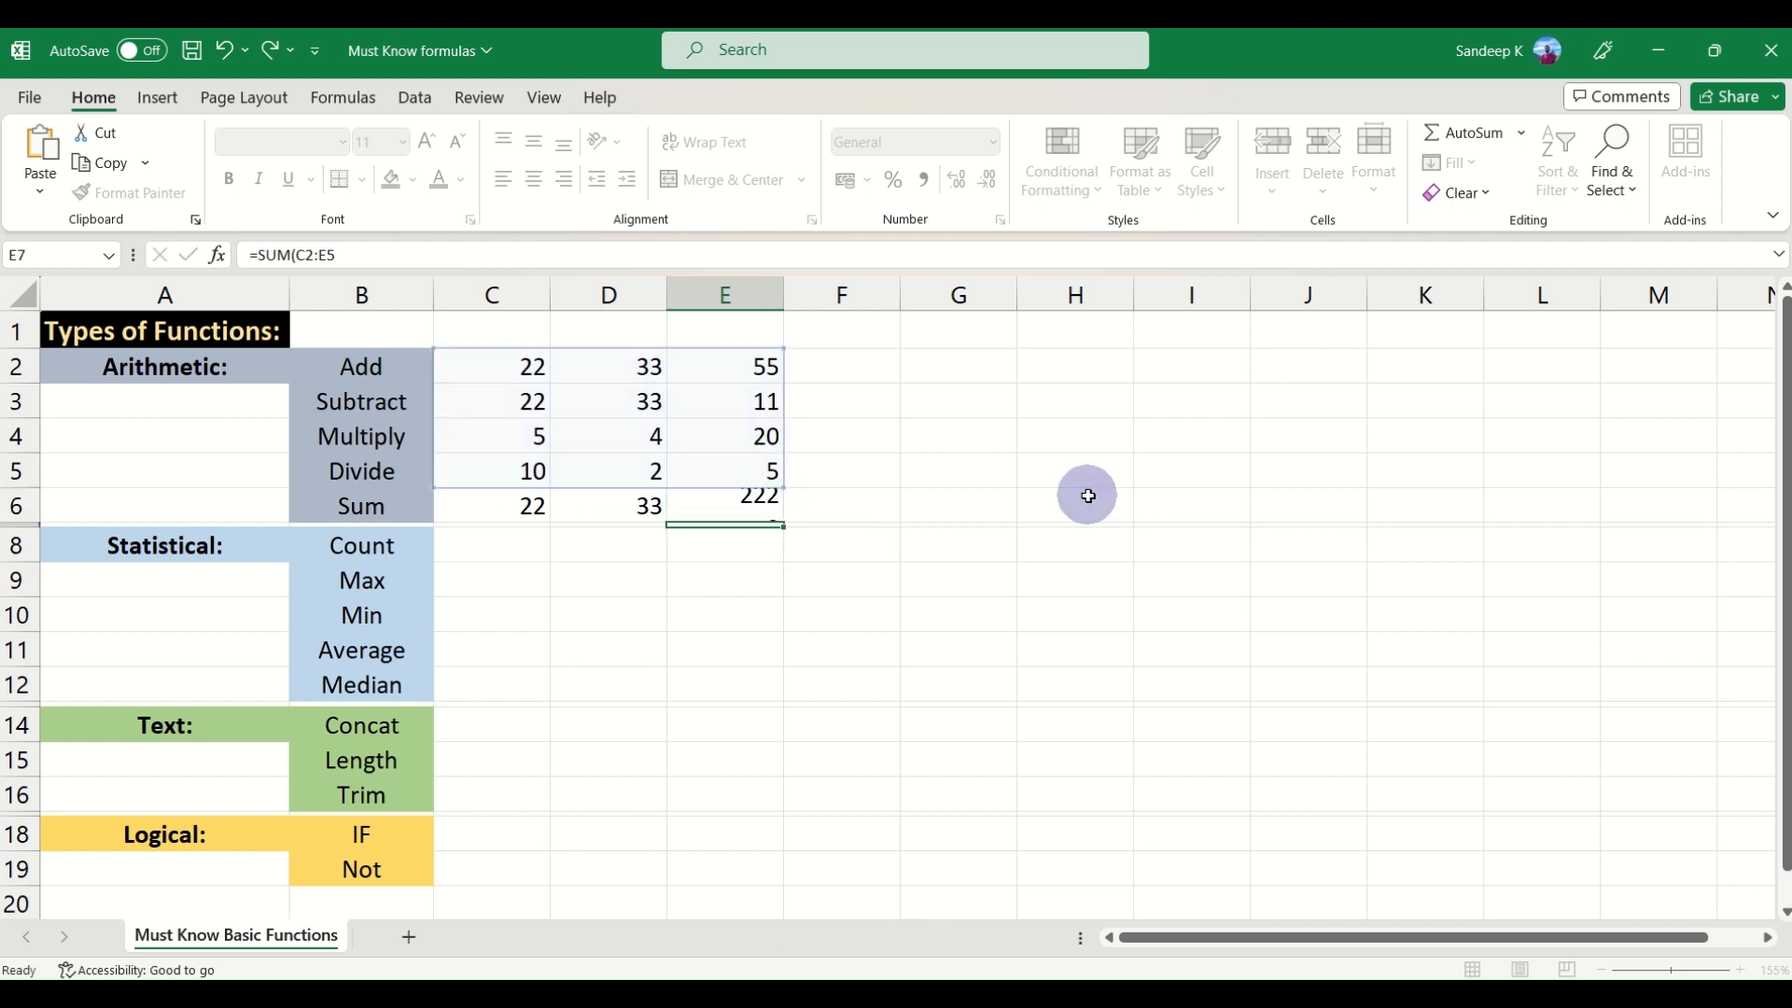
{"action": "left_click", "coordinate": [697, 507]}
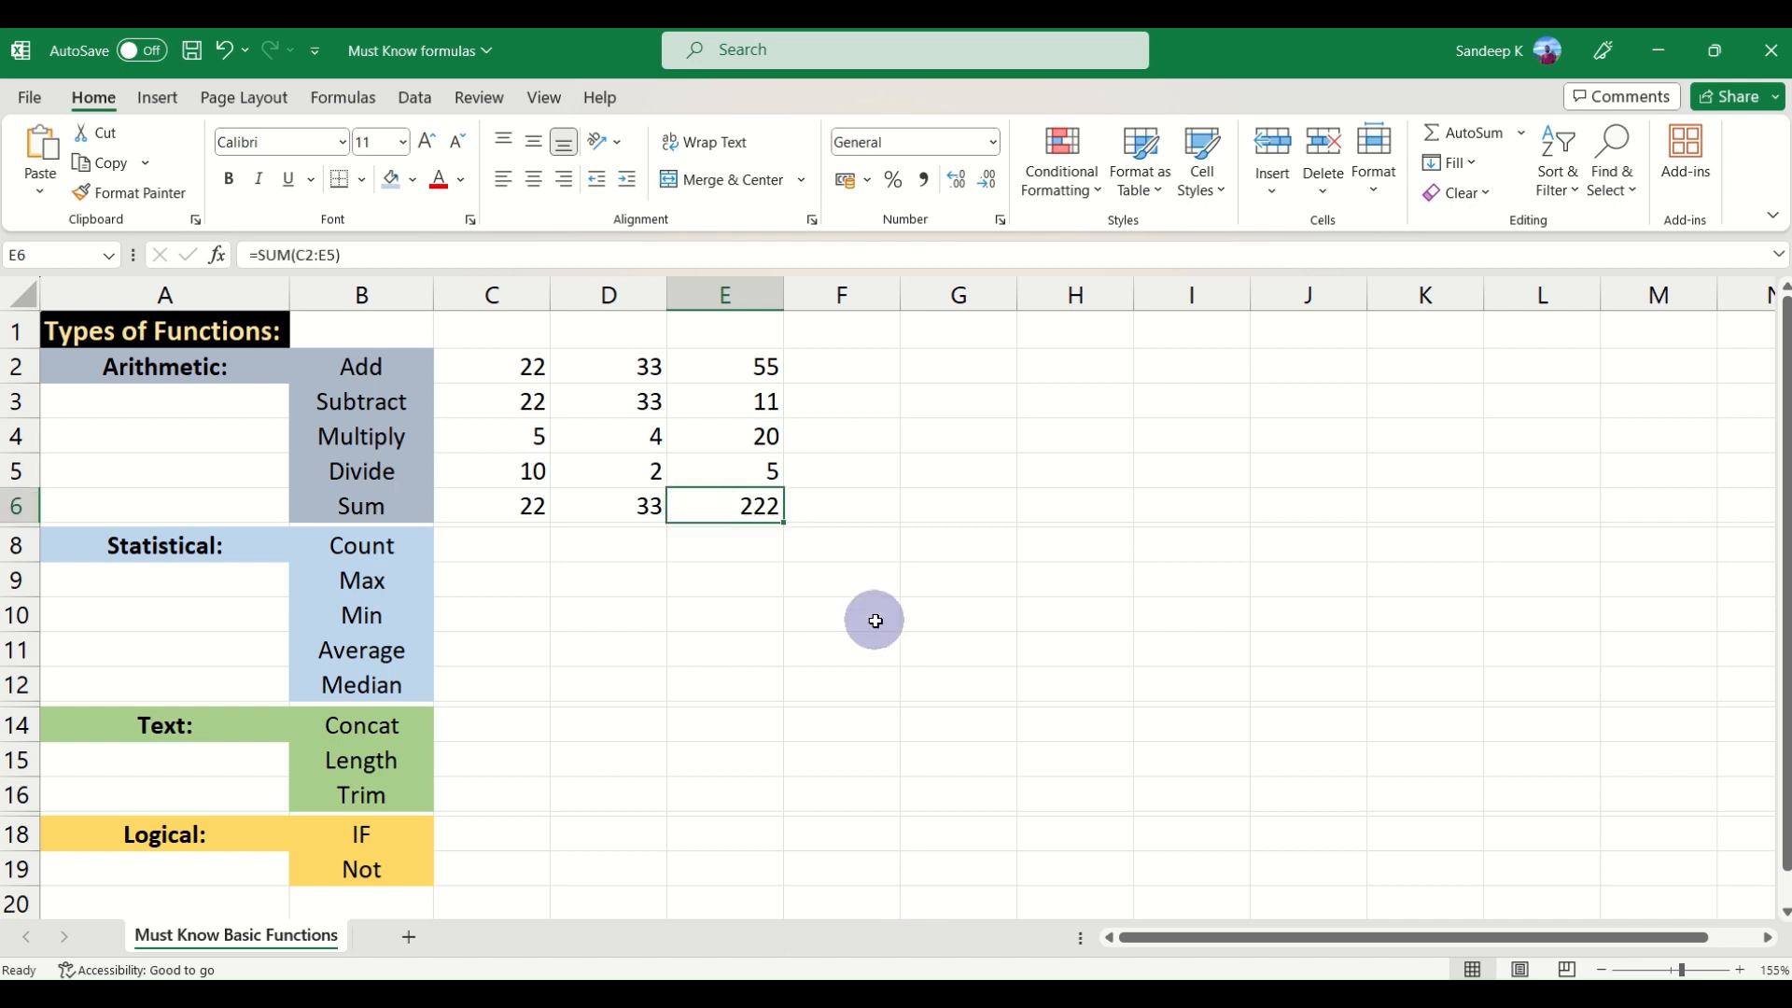
Clear E6, enter =SUM(C6:D6) to total only the Sum row's operands, and select C8 in the Count row
{"action": "key", "text": "Delete"}
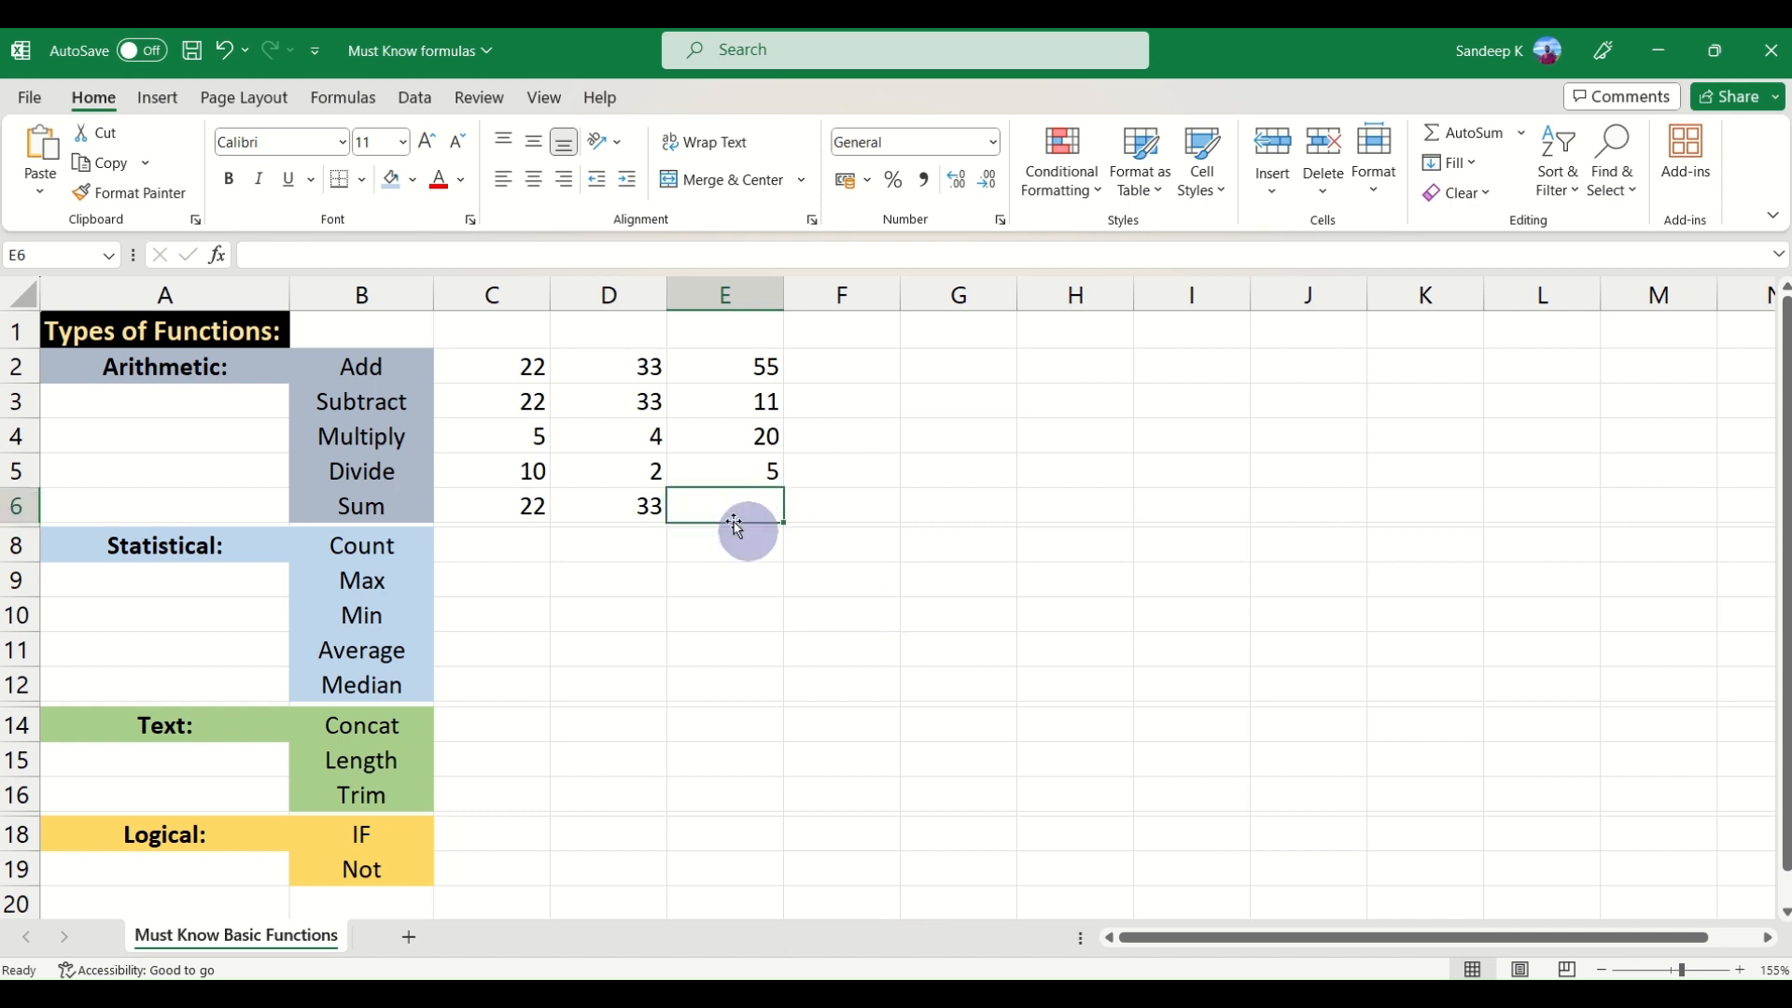
{"action": "type", "text": "="}
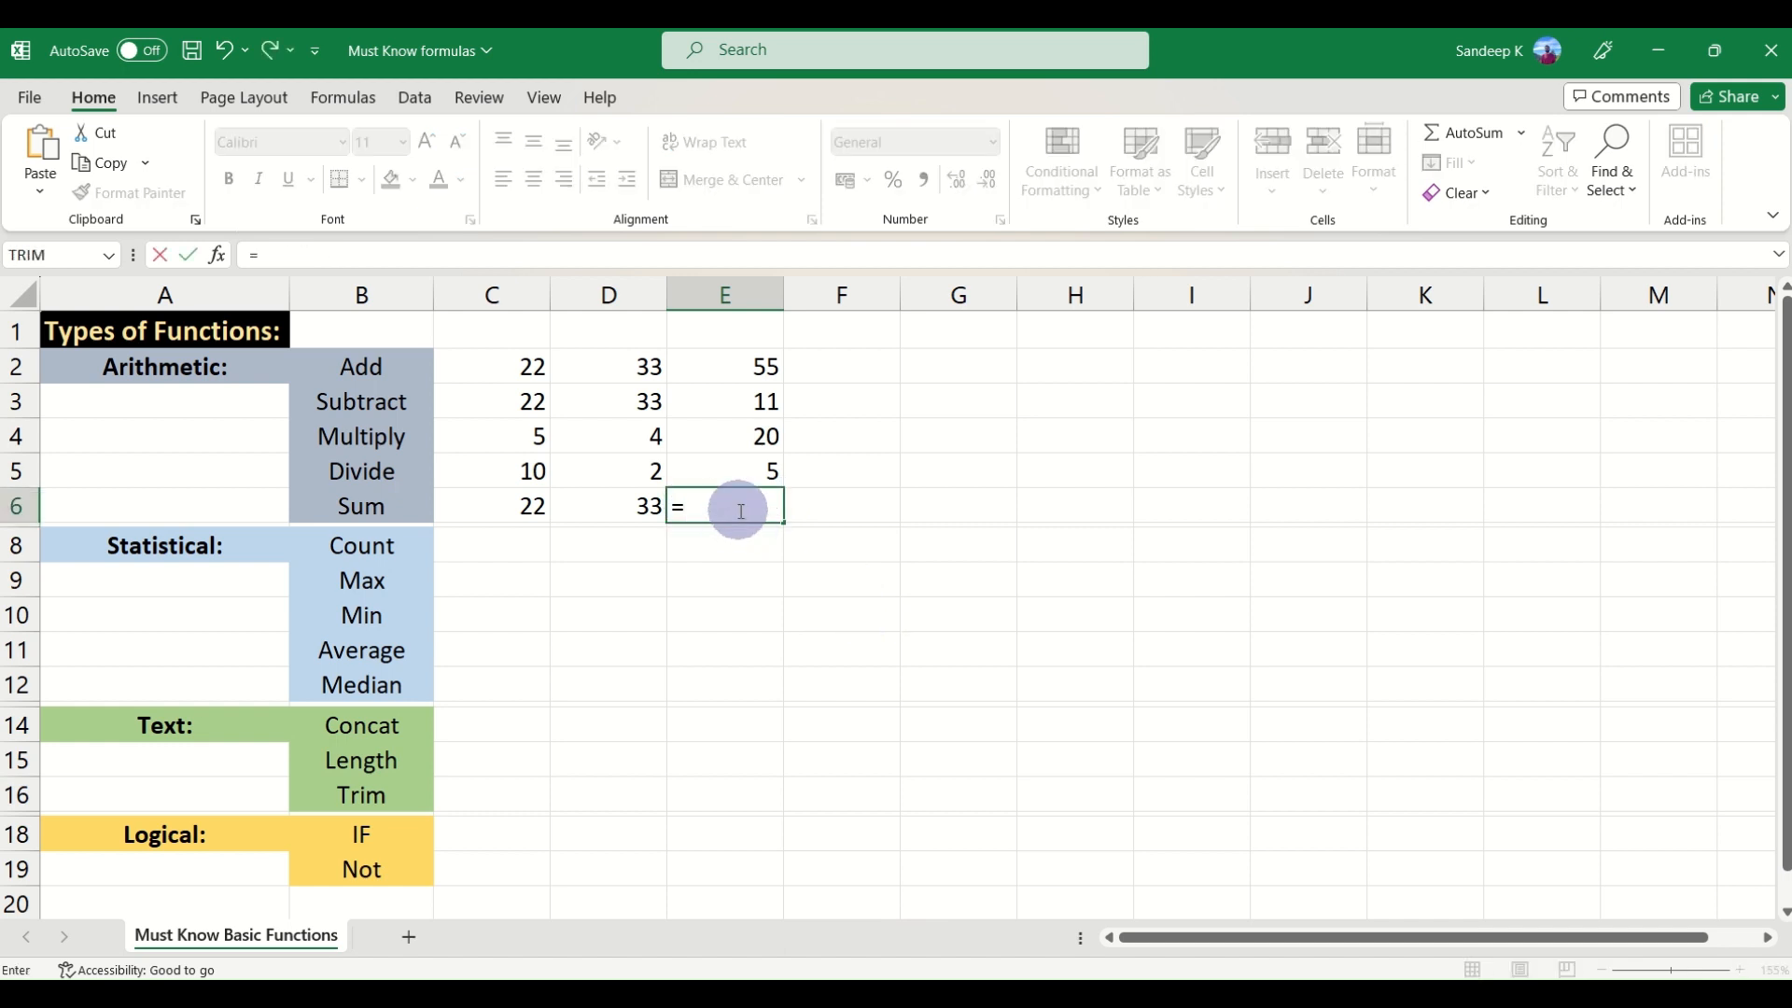
{"action": "type", "text": "SUM("}
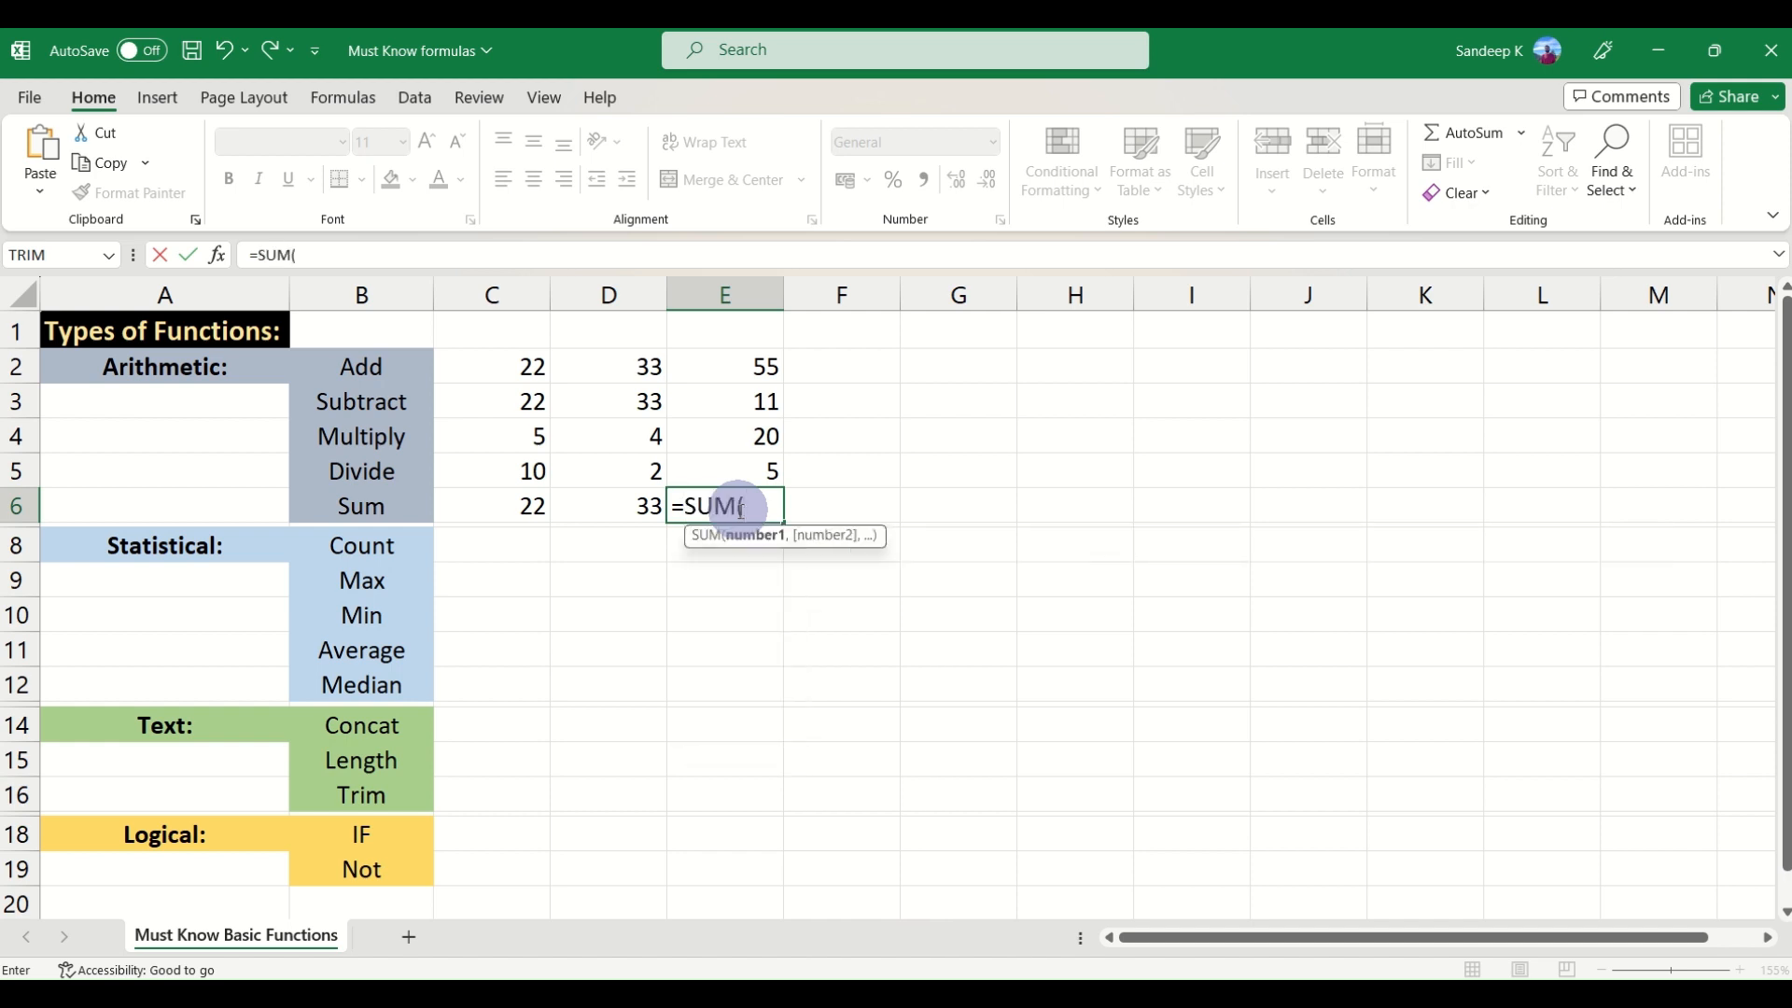
{"action": "left_click_drag", "start_coordinate": [537, 509], "coordinate": [597, 508]}
{"action": "key", "text": "Return"}
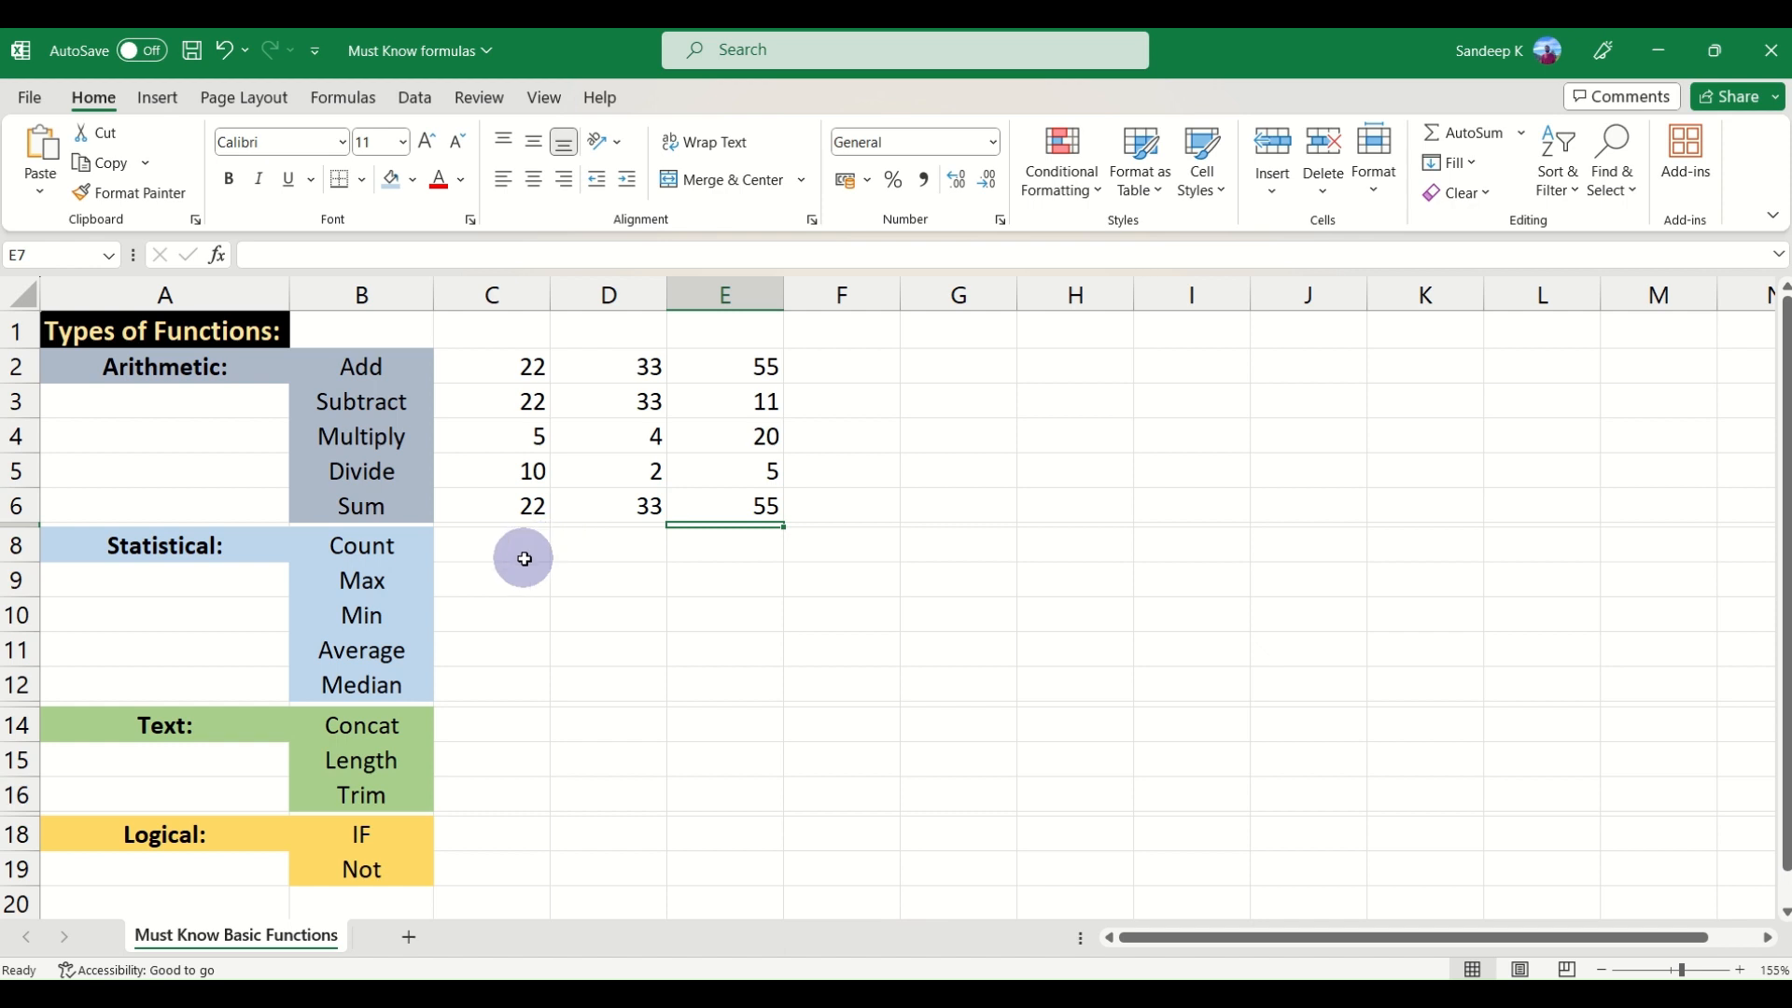
{"action": "left_click", "coordinate": [495, 551]}
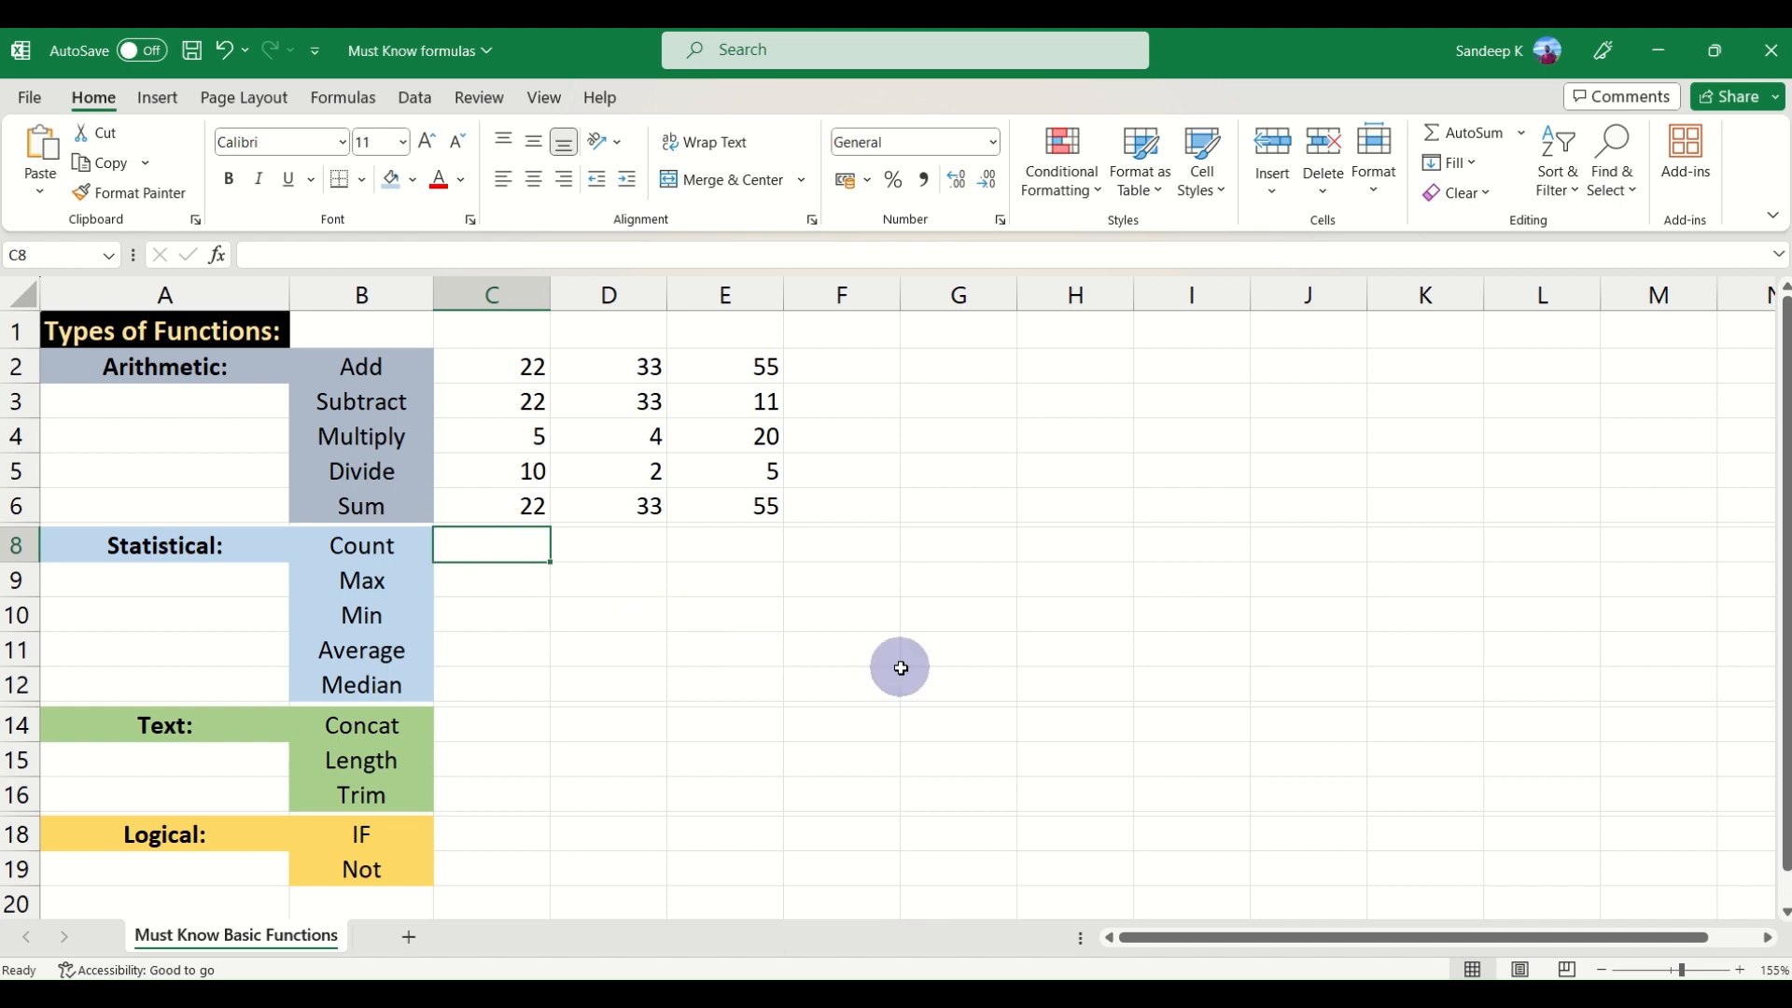
Enter =COUNT(C2:E6) in C8 of the Count row and compare the result with the arithmetic block it covers
{"action": "type", "text": "="}
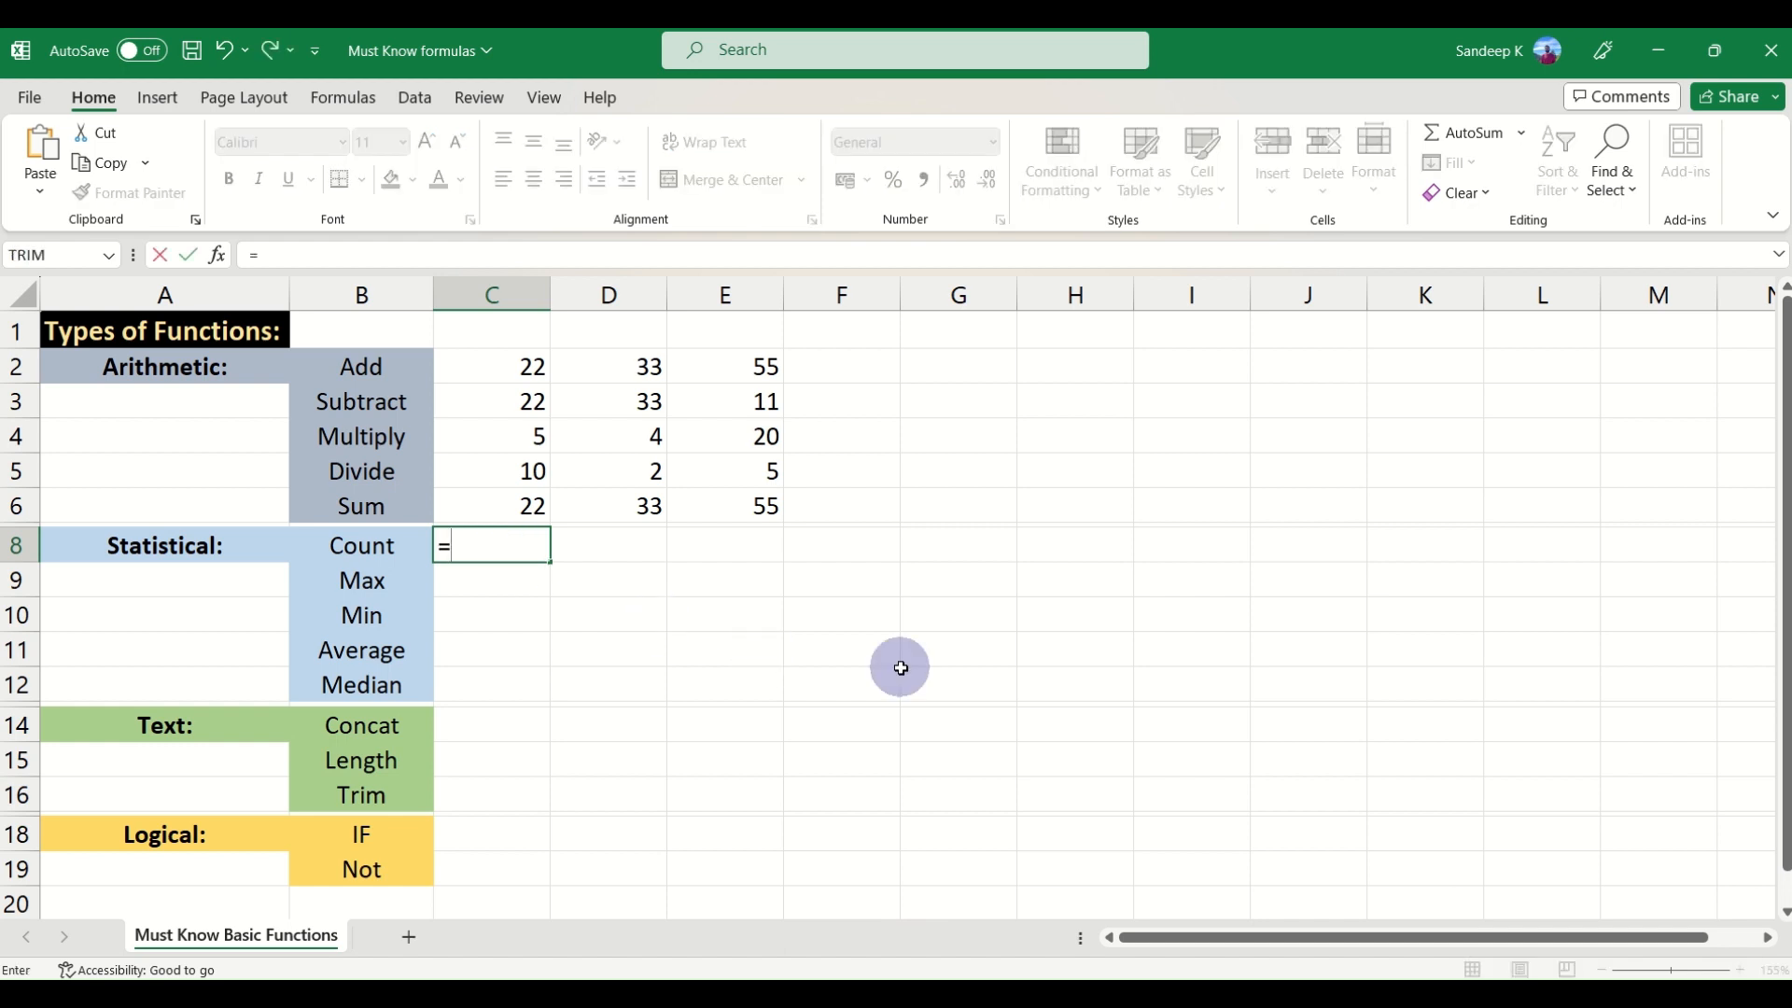
{"action": "type", "text": "cou"}
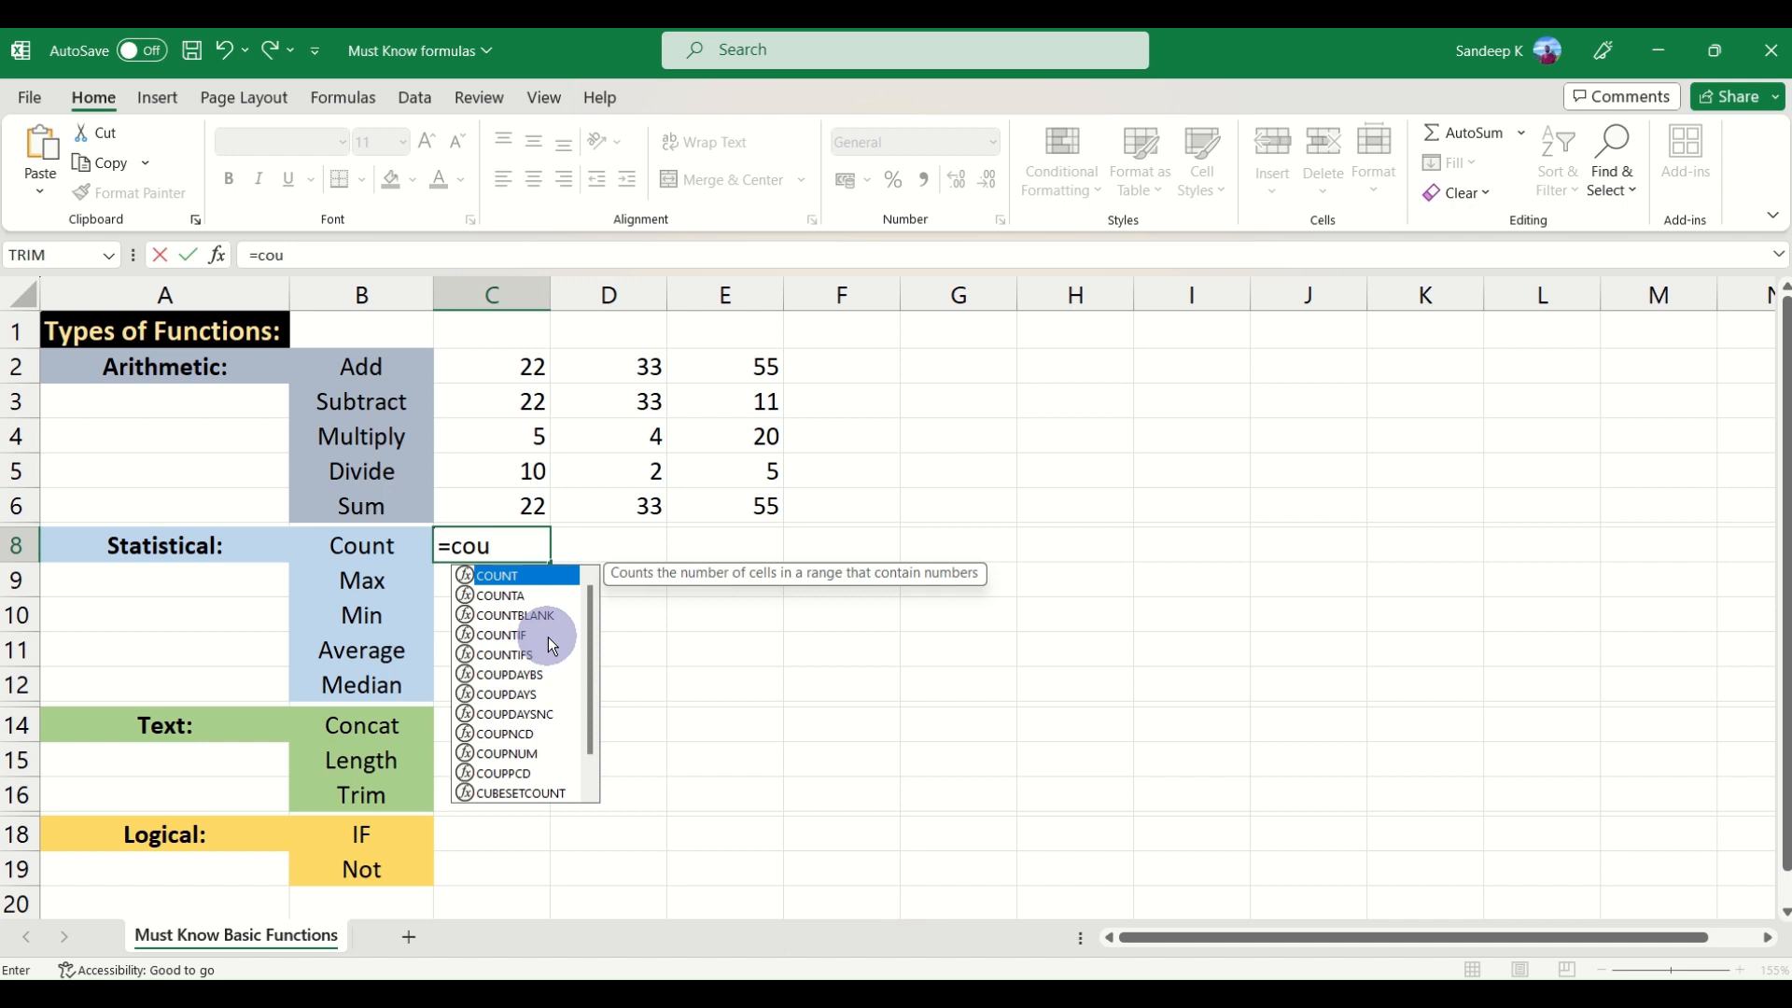
{"action": "key", "text": "Tab"}
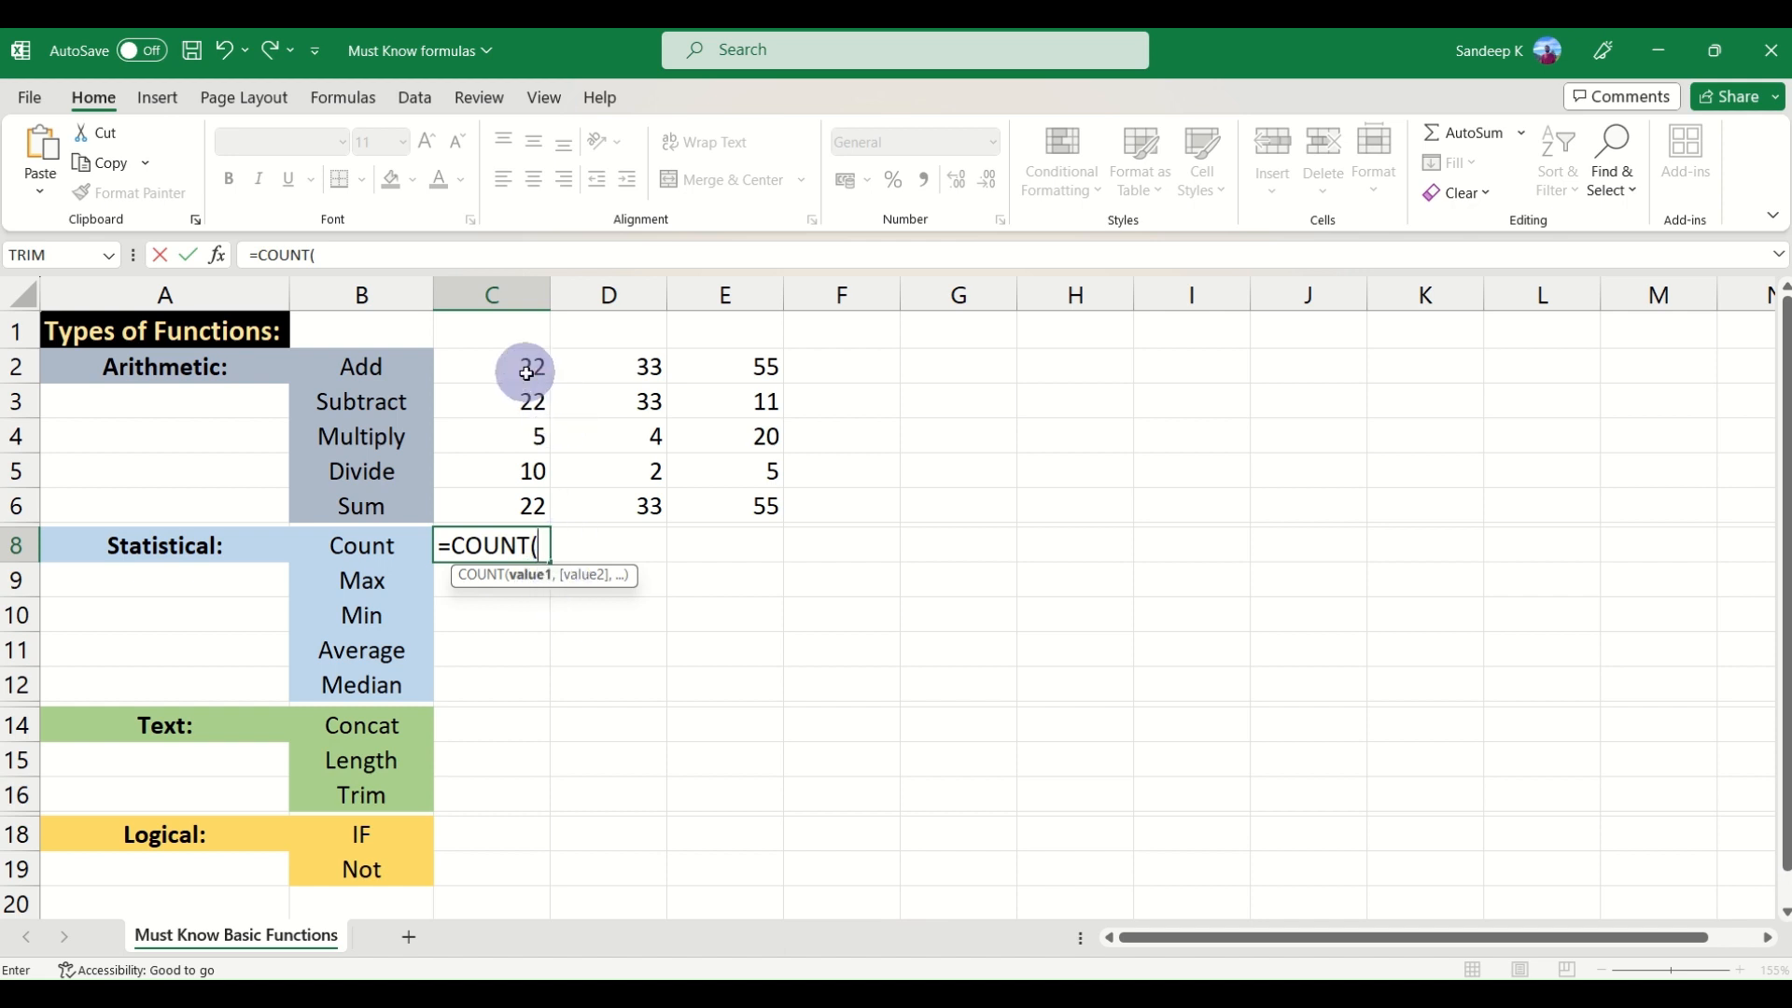
{"action": "left_click_drag", "start_coordinate": [500, 366], "coordinate": [733, 511]}
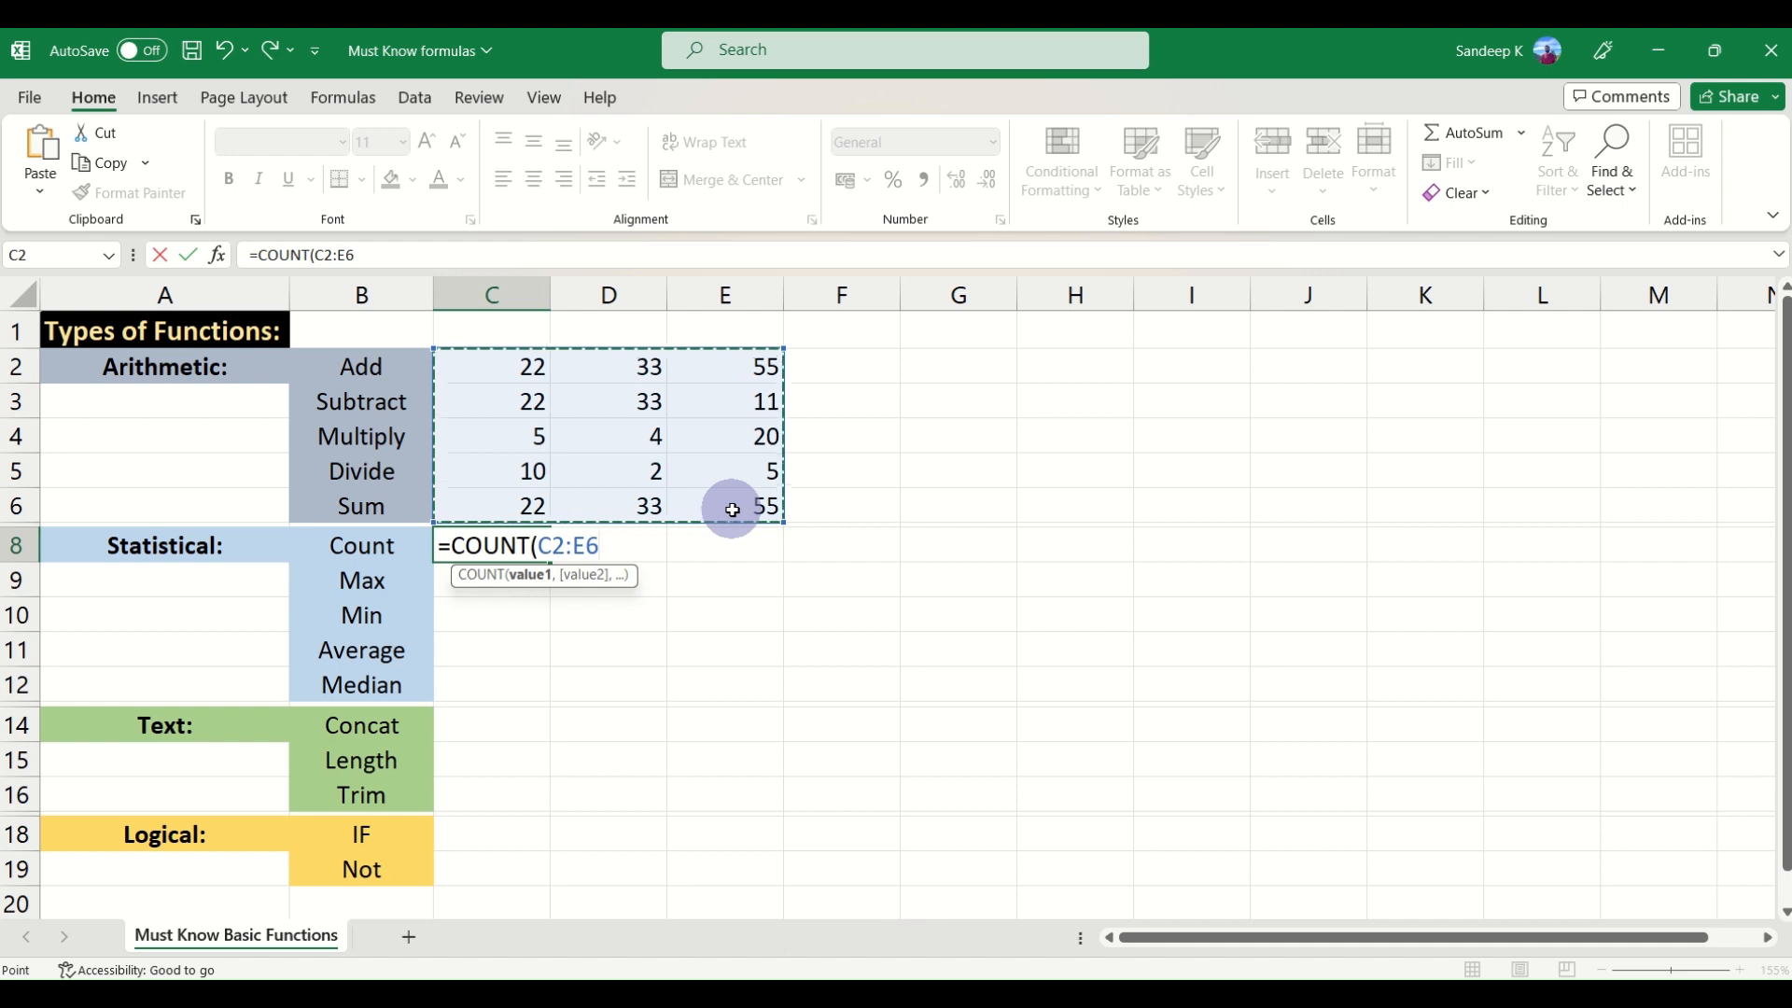
{"action": "key", "text": "Return"}
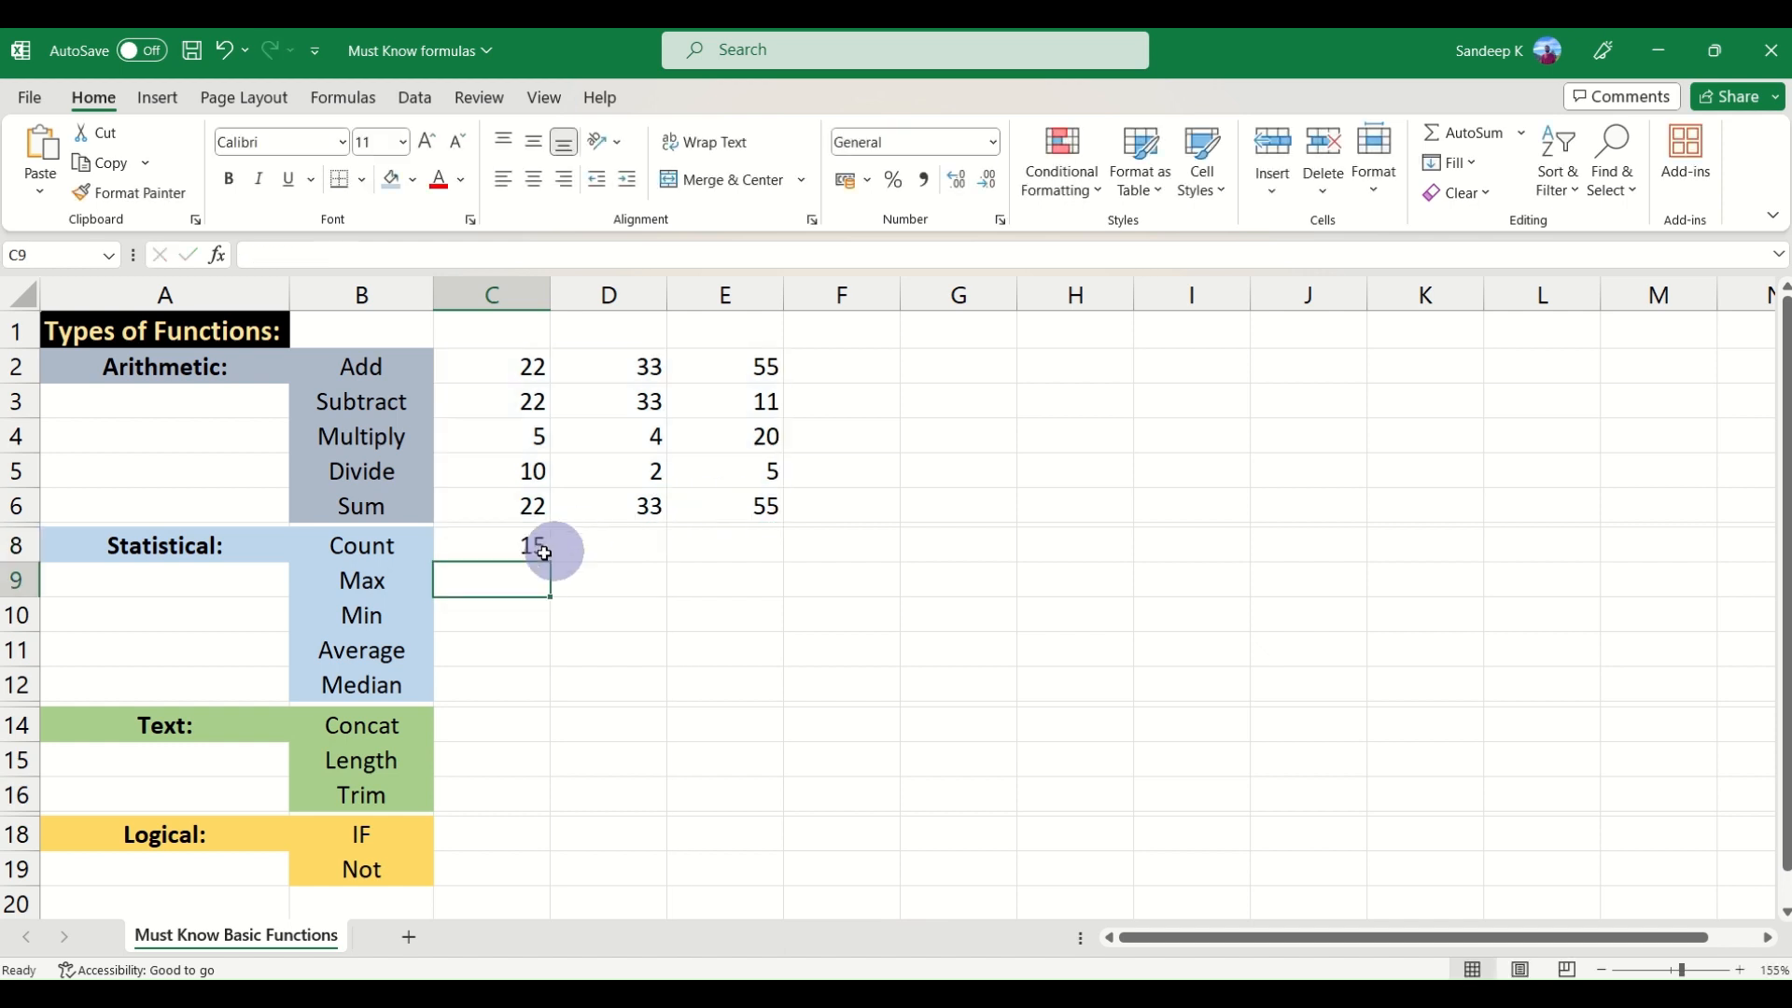
{"action": "left_click", "coordinate": [499, 546]}
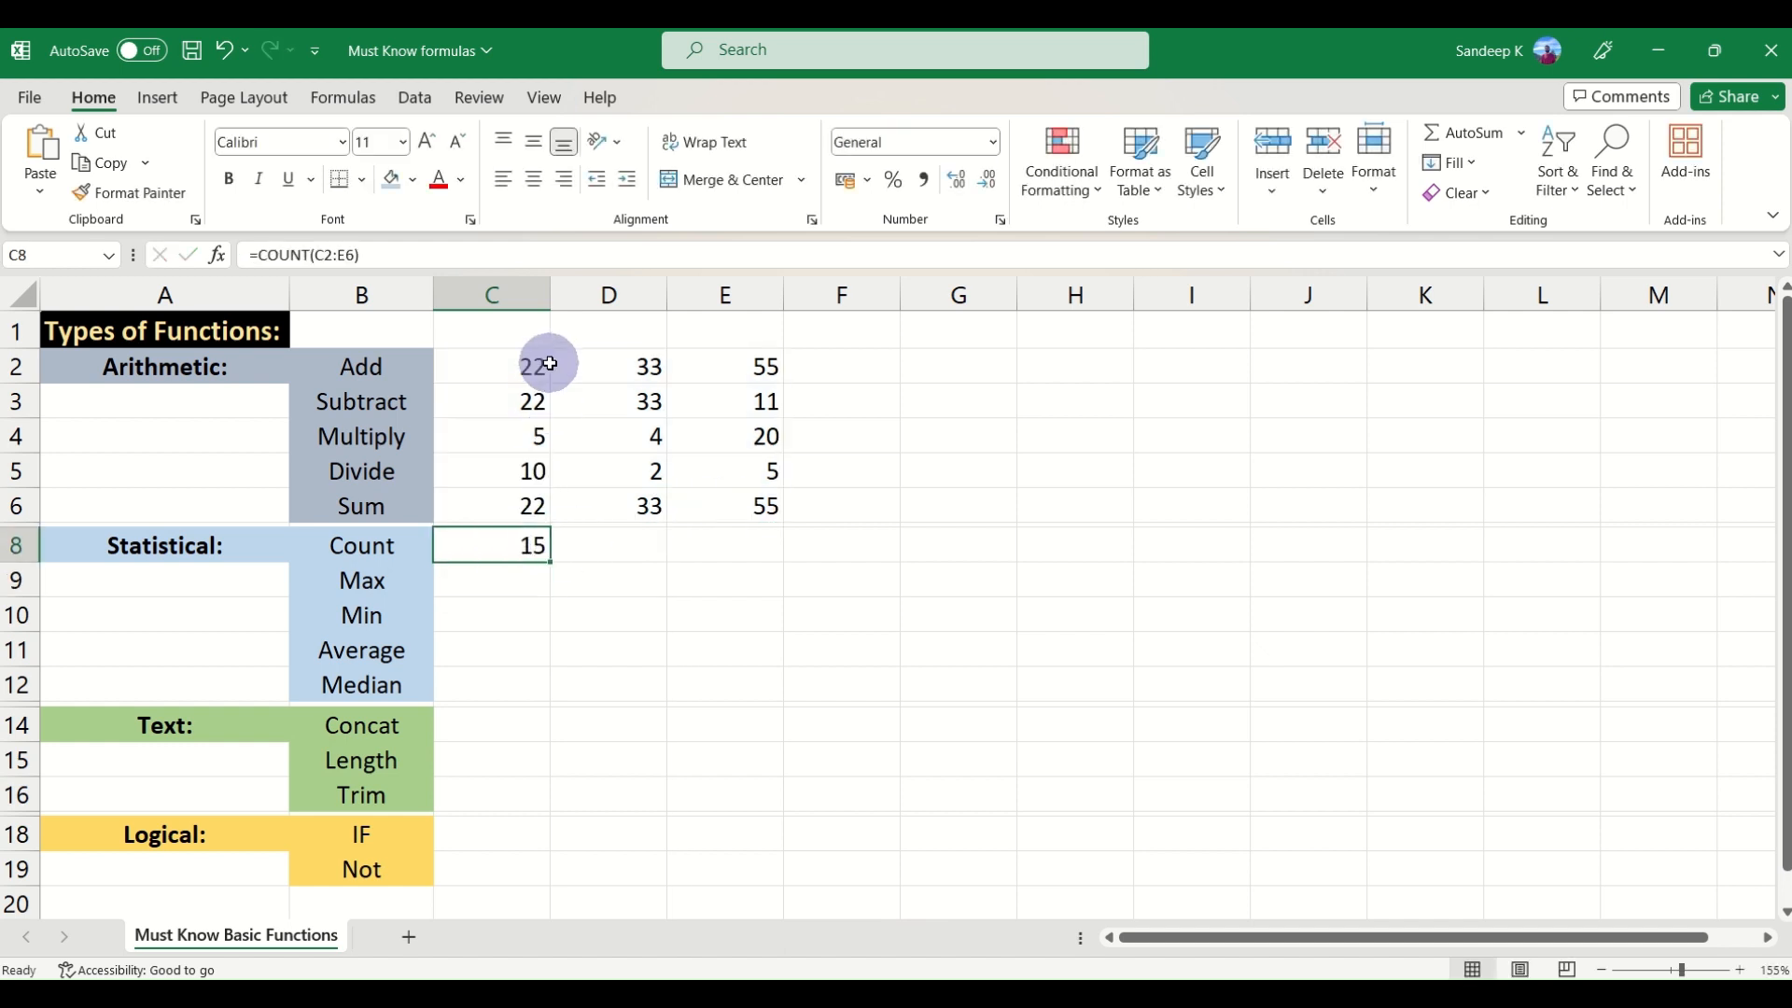
{"action": "left_click_drag", "start_coordinate": [528, 362], "coordinate": [735, 507]}
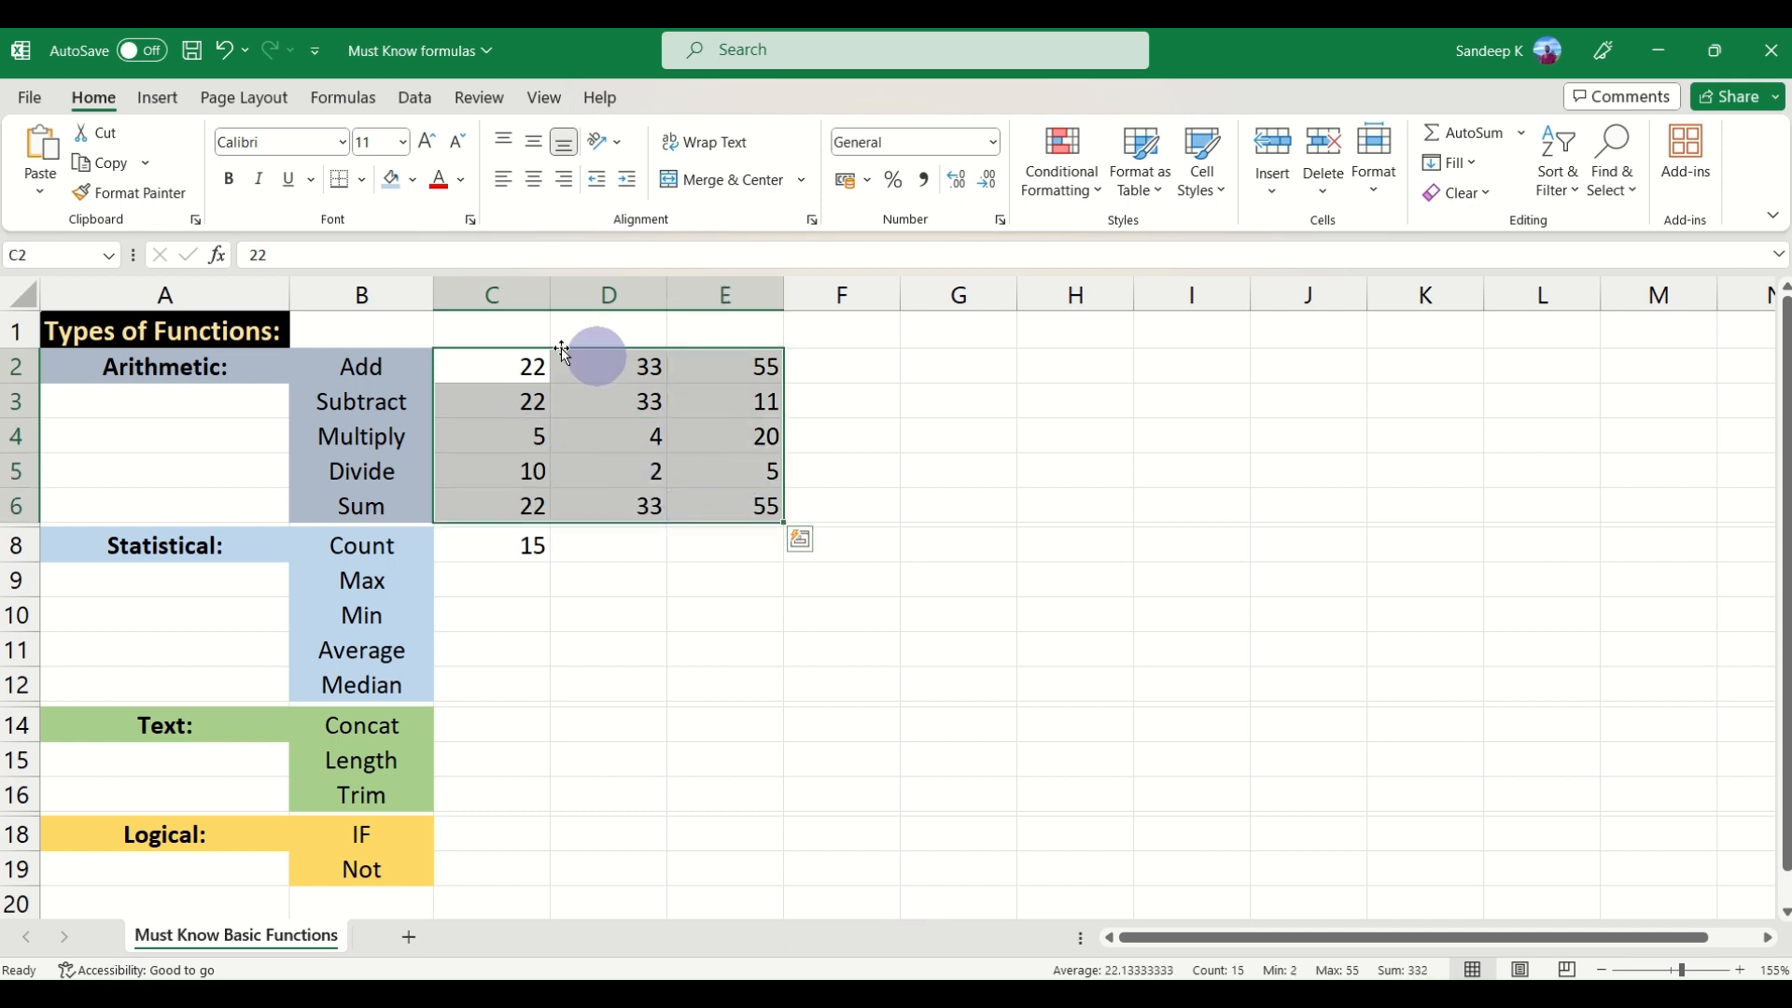
{"action": "left_click", "coordinate": [512, 359]}
{"action": "left_click", "coordinate": [509, 549]}
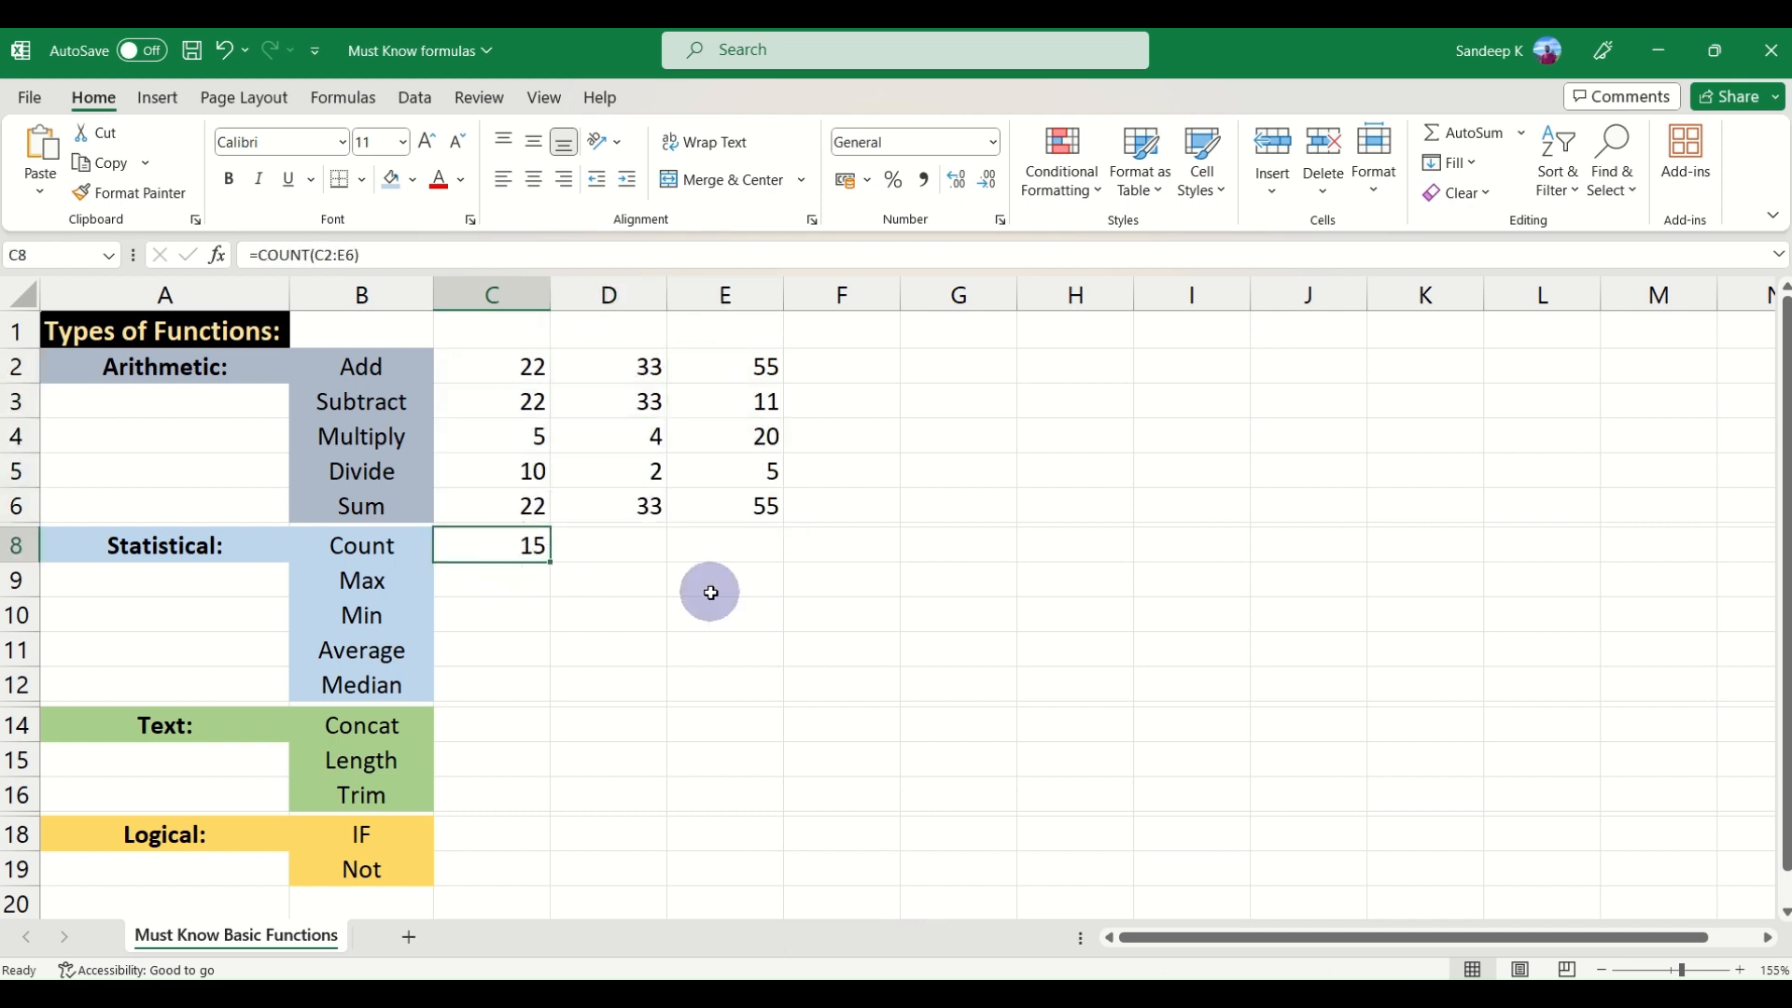
Clear C8, enter =COUNT(C2:E2) to count only the Add row, and check it against each of the row's cells
{"action": "key", "text": "Delete"}
{"action": "type", "text": "=coun"}
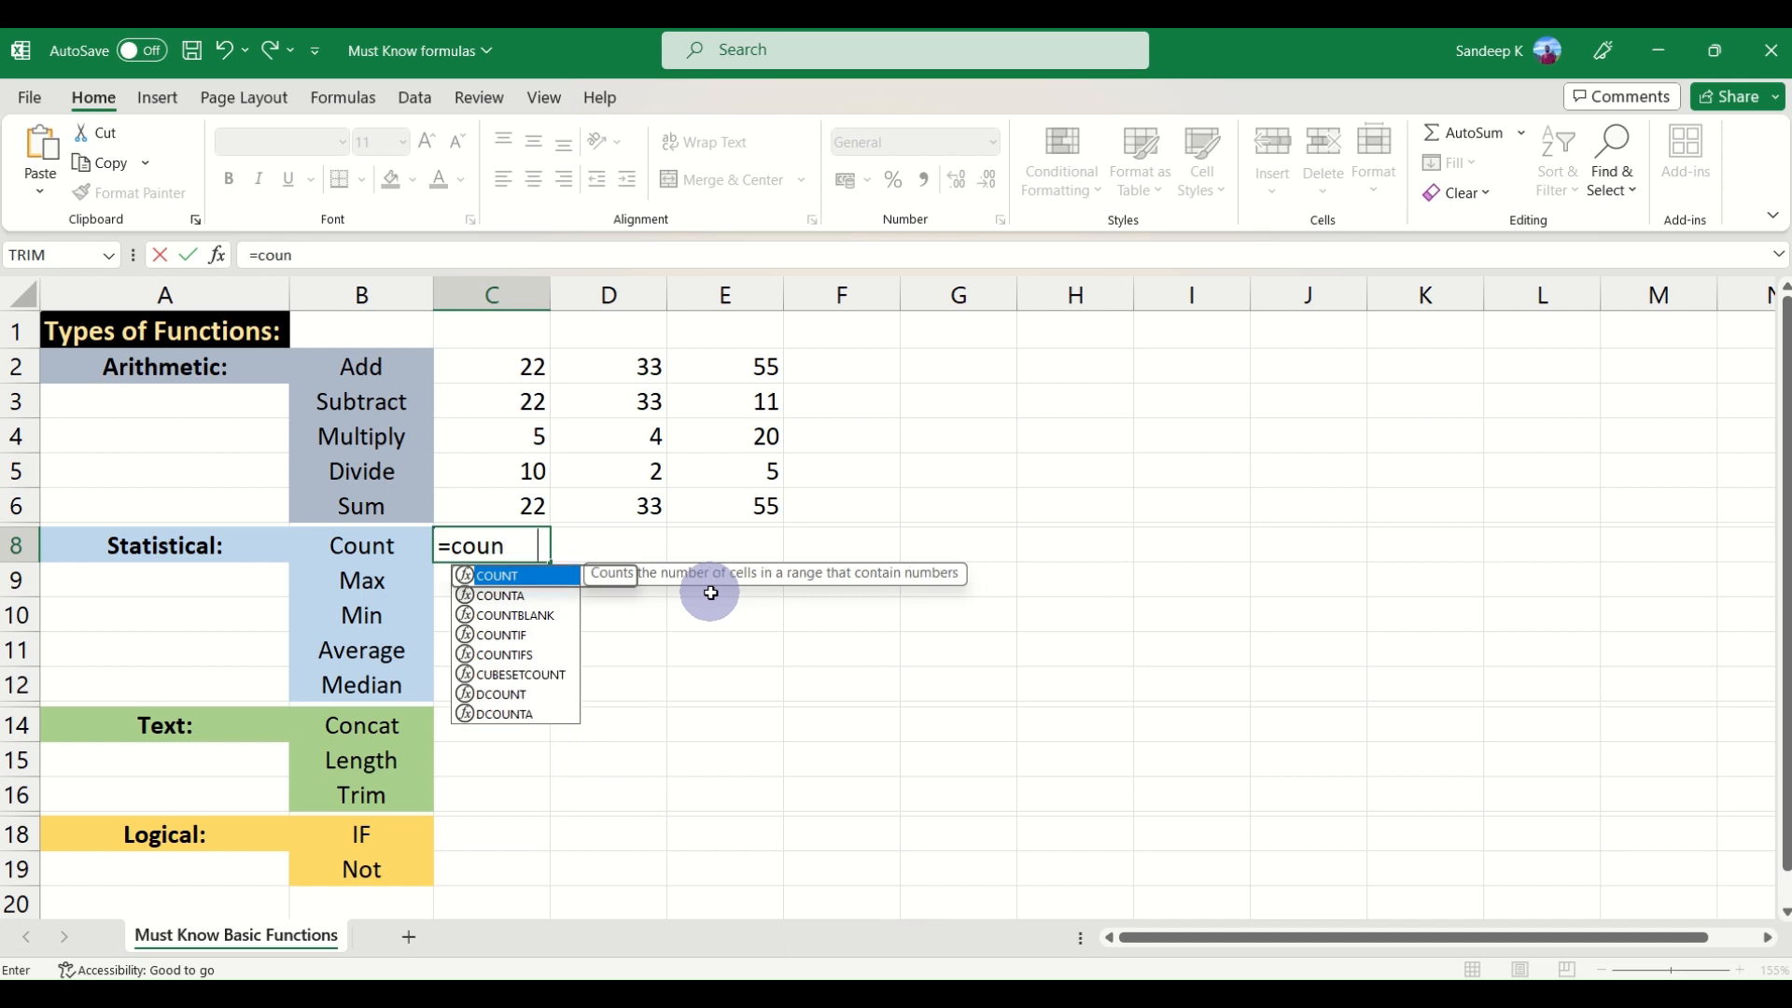
{"action": "key", "text": "Tab"}
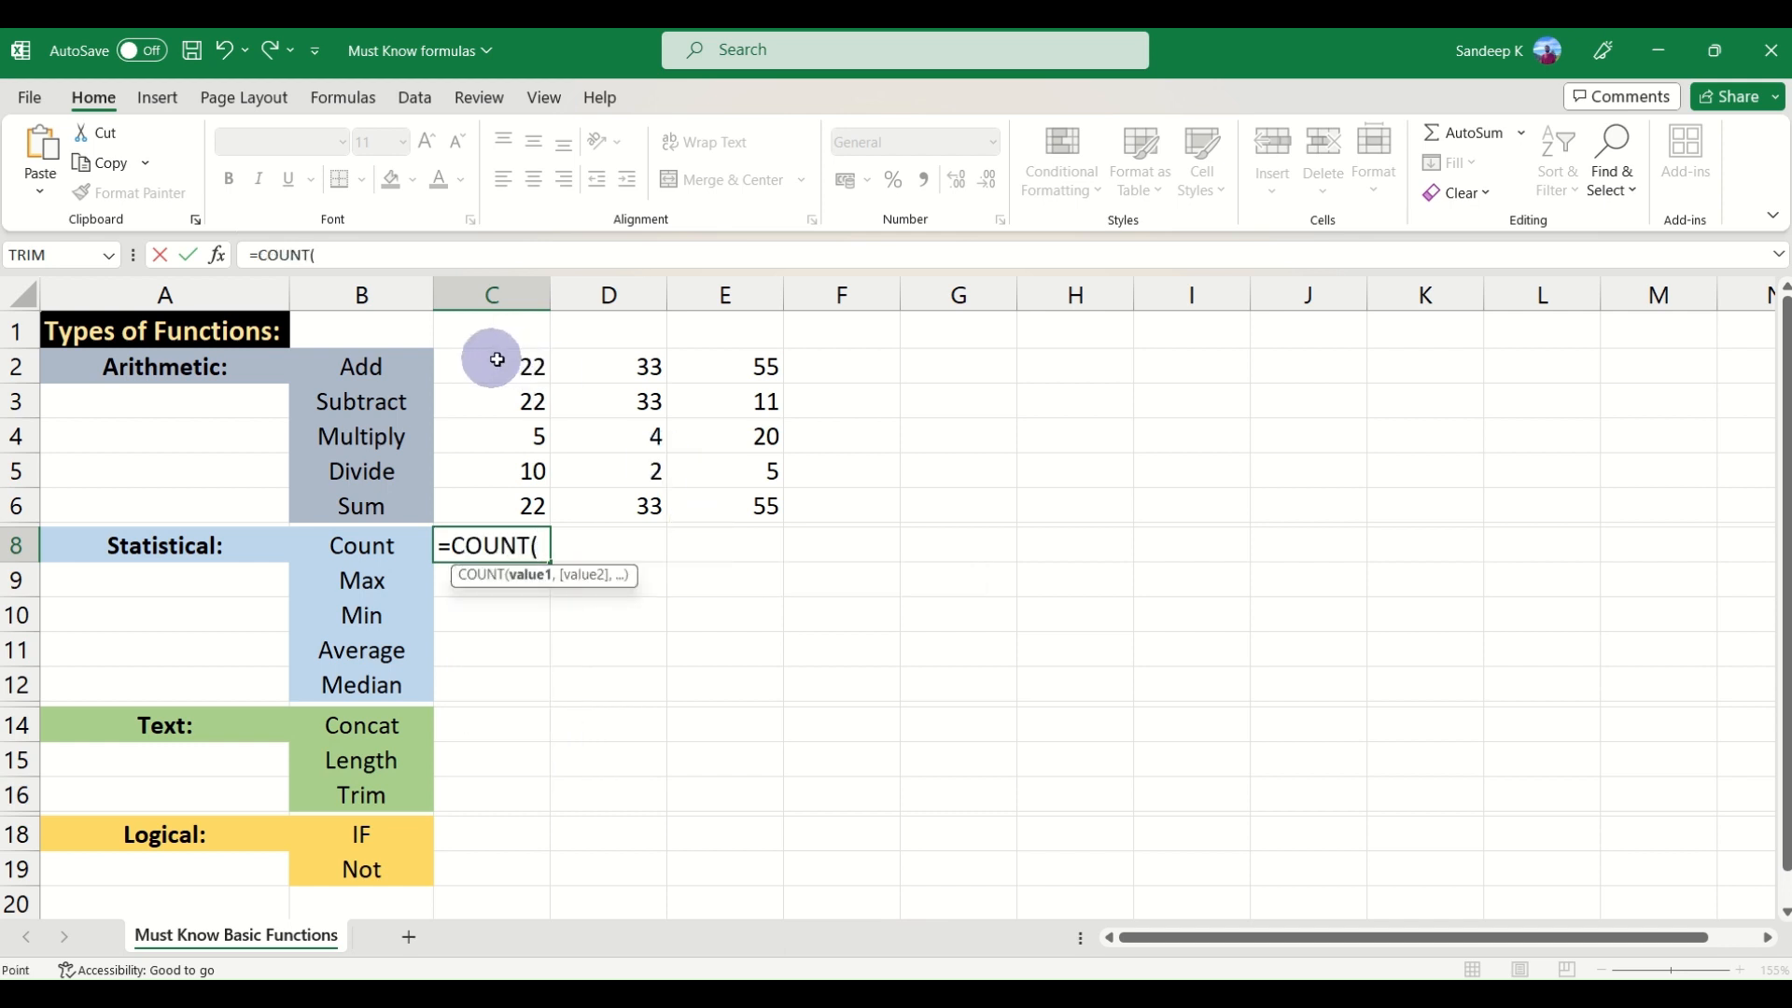
{"action": "left_click_drag", "start_coordinate": [496, 363], "coordinate": [754, 366]}
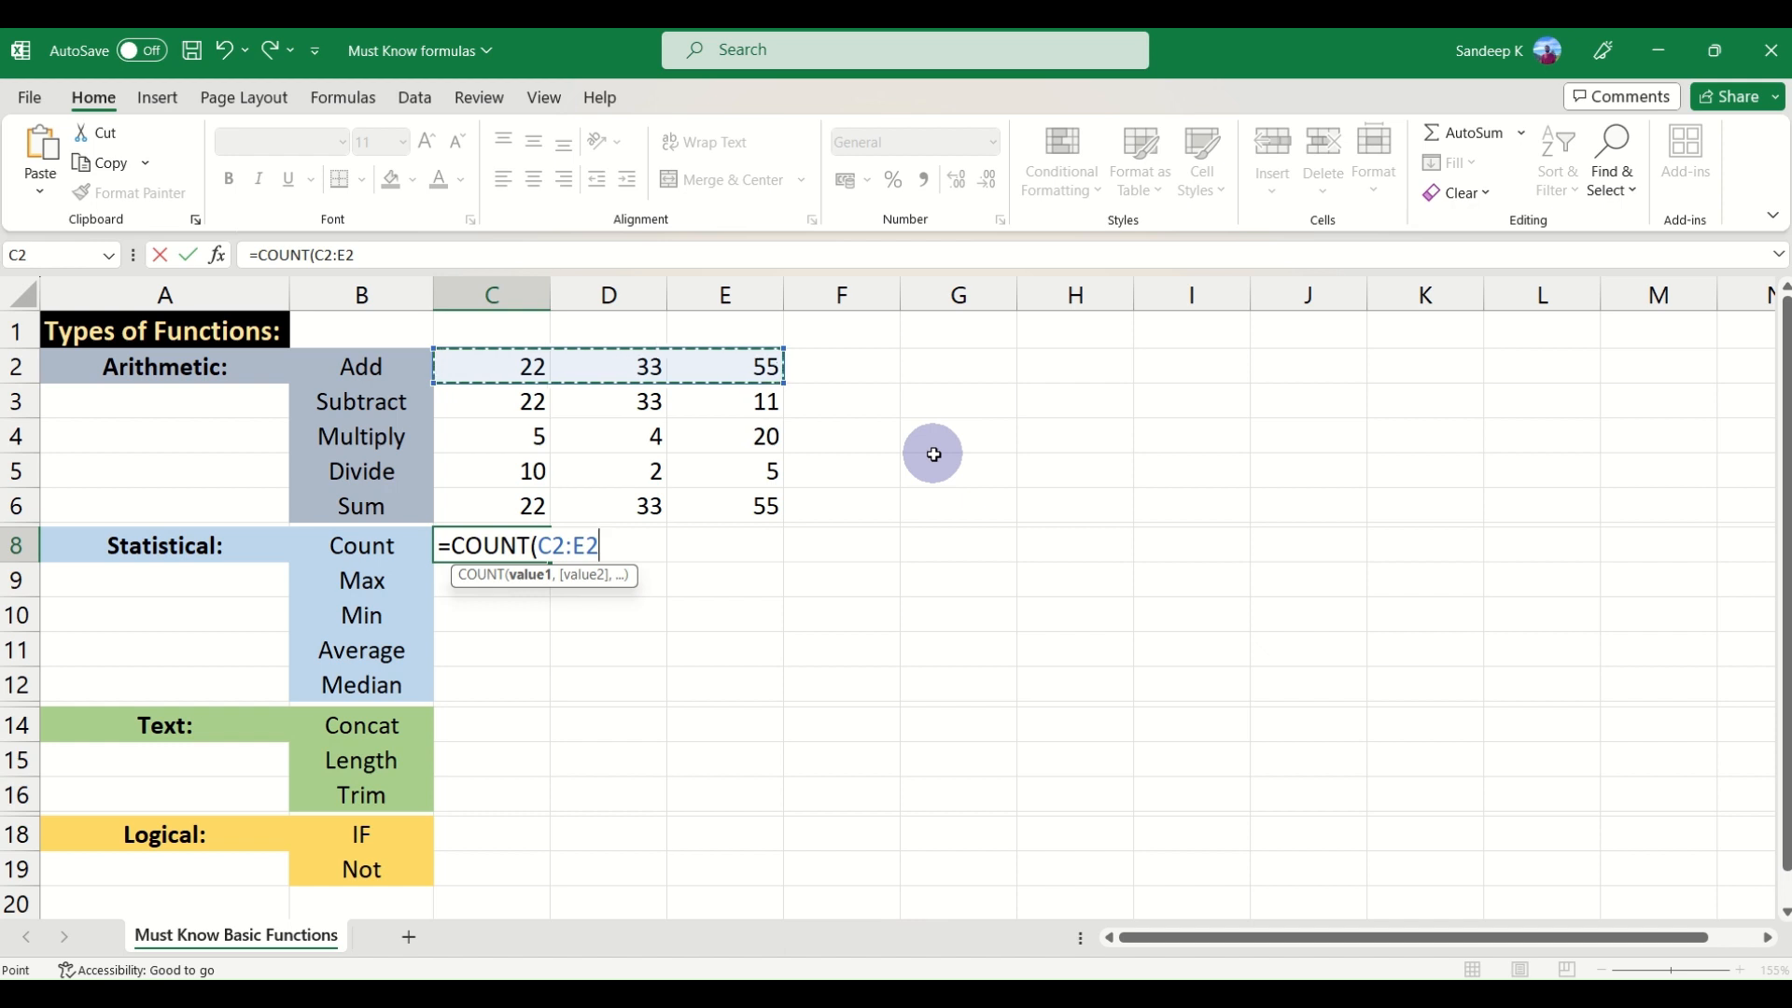
{"action": "key", "text": "Return"}
{"action": "left_click", "coordinate": [535, 550]}
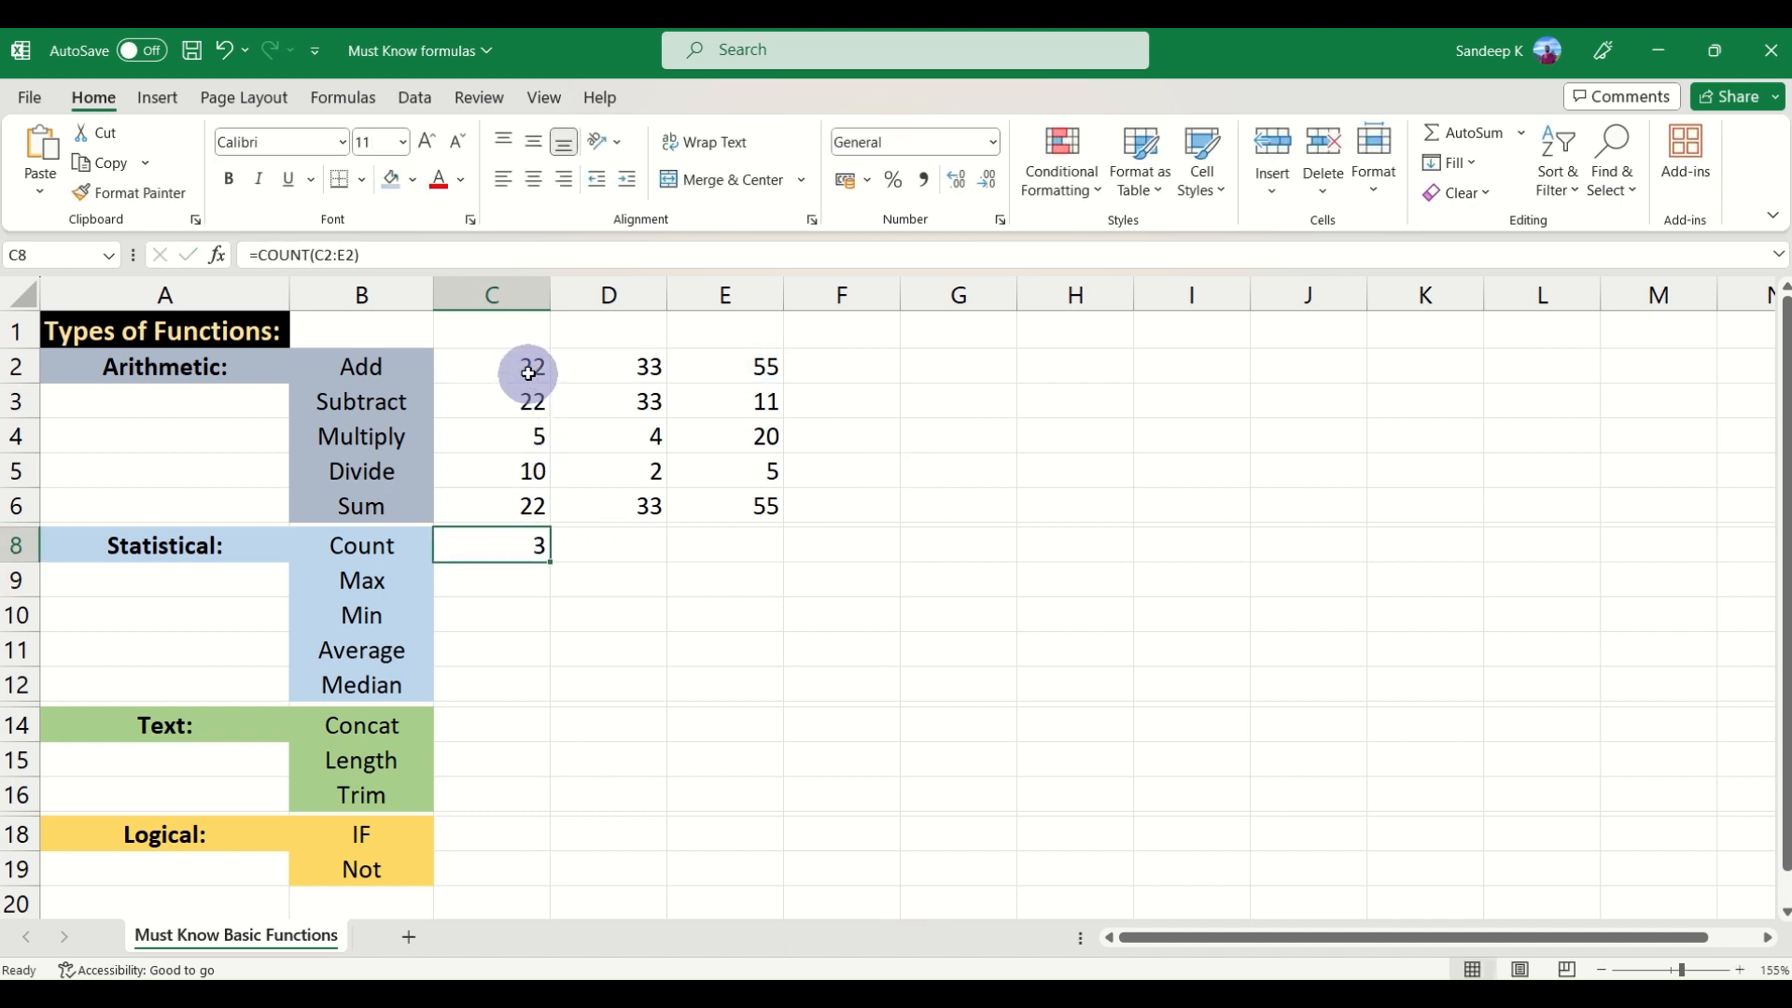
{"action": "left_click", "coordinate": [528, 368]}
{"action": "left_click", "coordinate": [629, 367]}
{"action": "left_click", "coordinate": [770, 373]}
{"action": "left_click", "coordinate": [543, 544]}
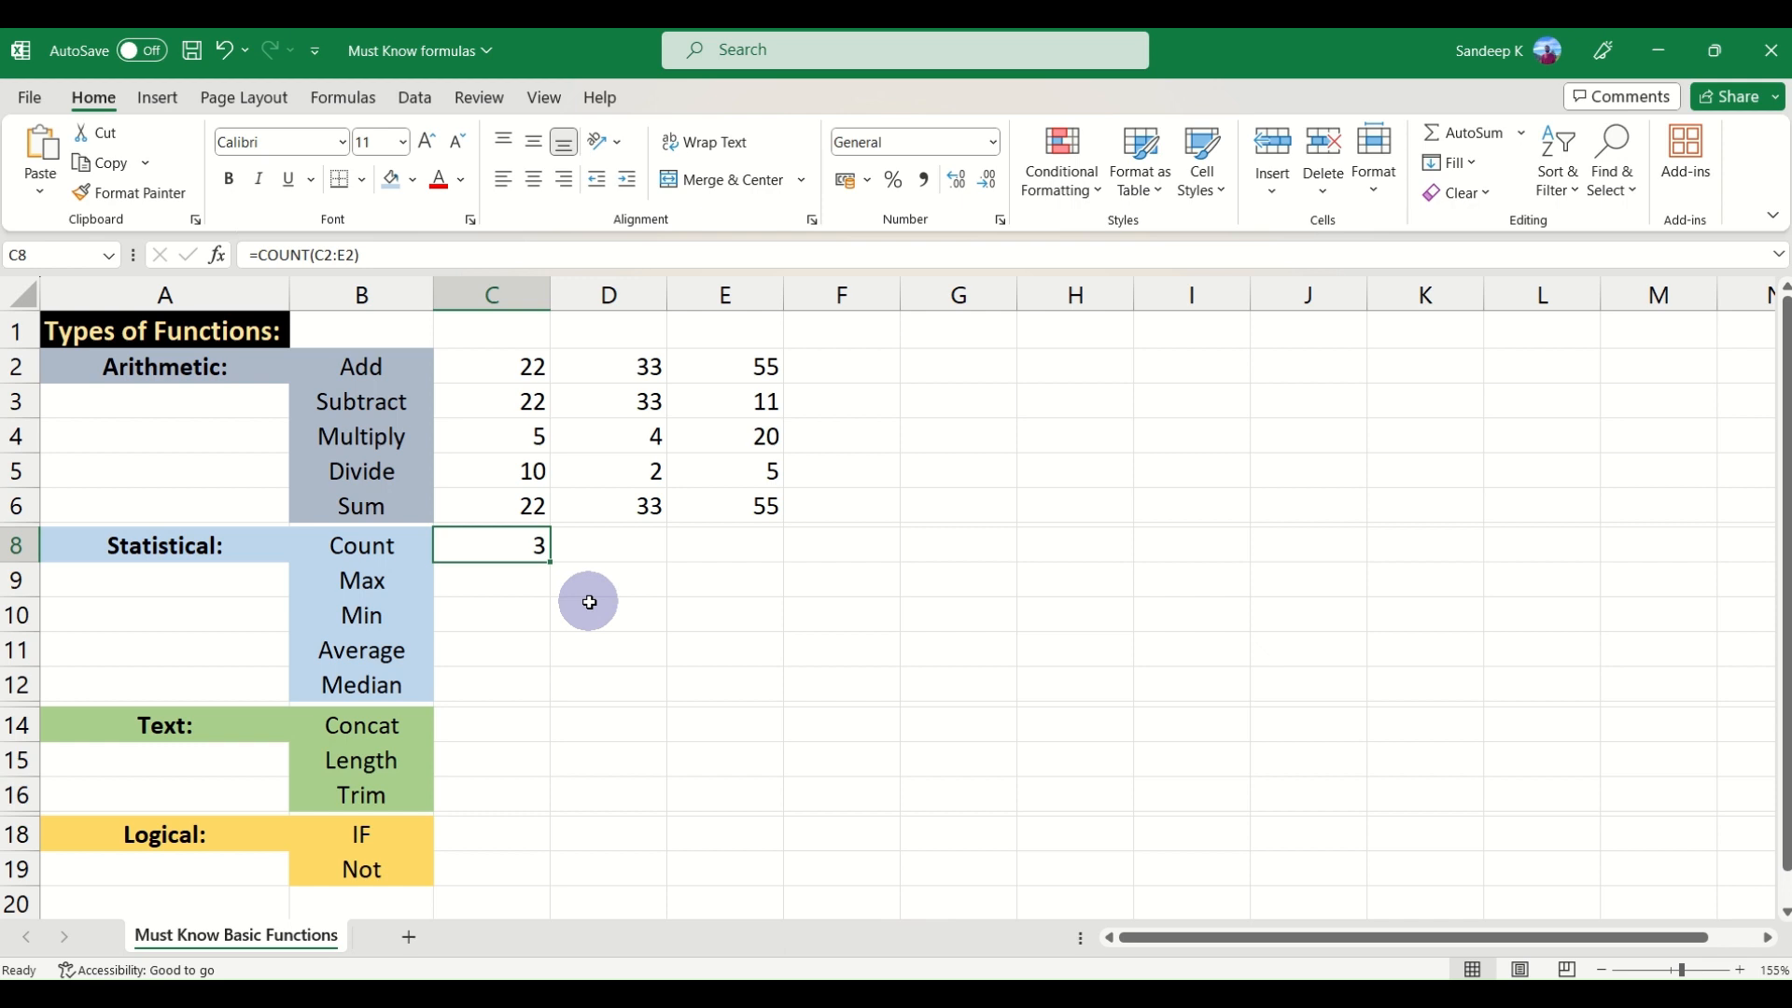
Replace the number in C2 with a person's first name as text and check the Count result in C8
{"action": "left_click", "coordinate": [500, 364]}
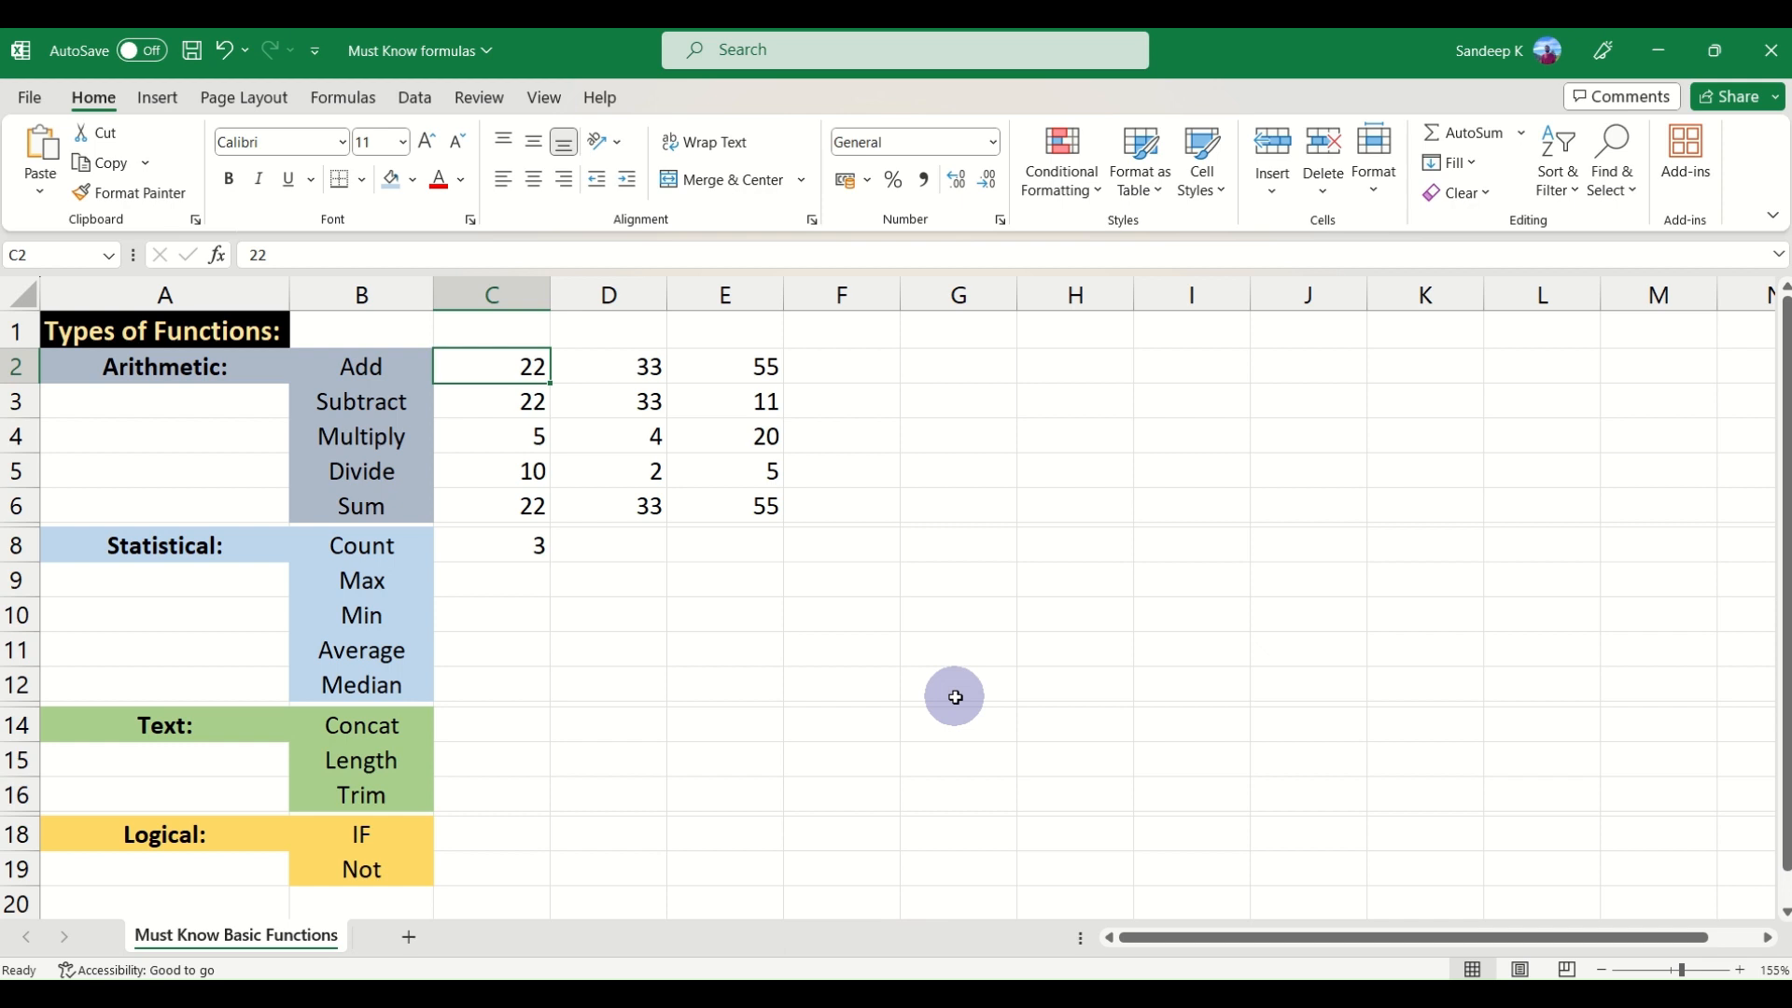
{"action": "type", "text": "Kevin"}
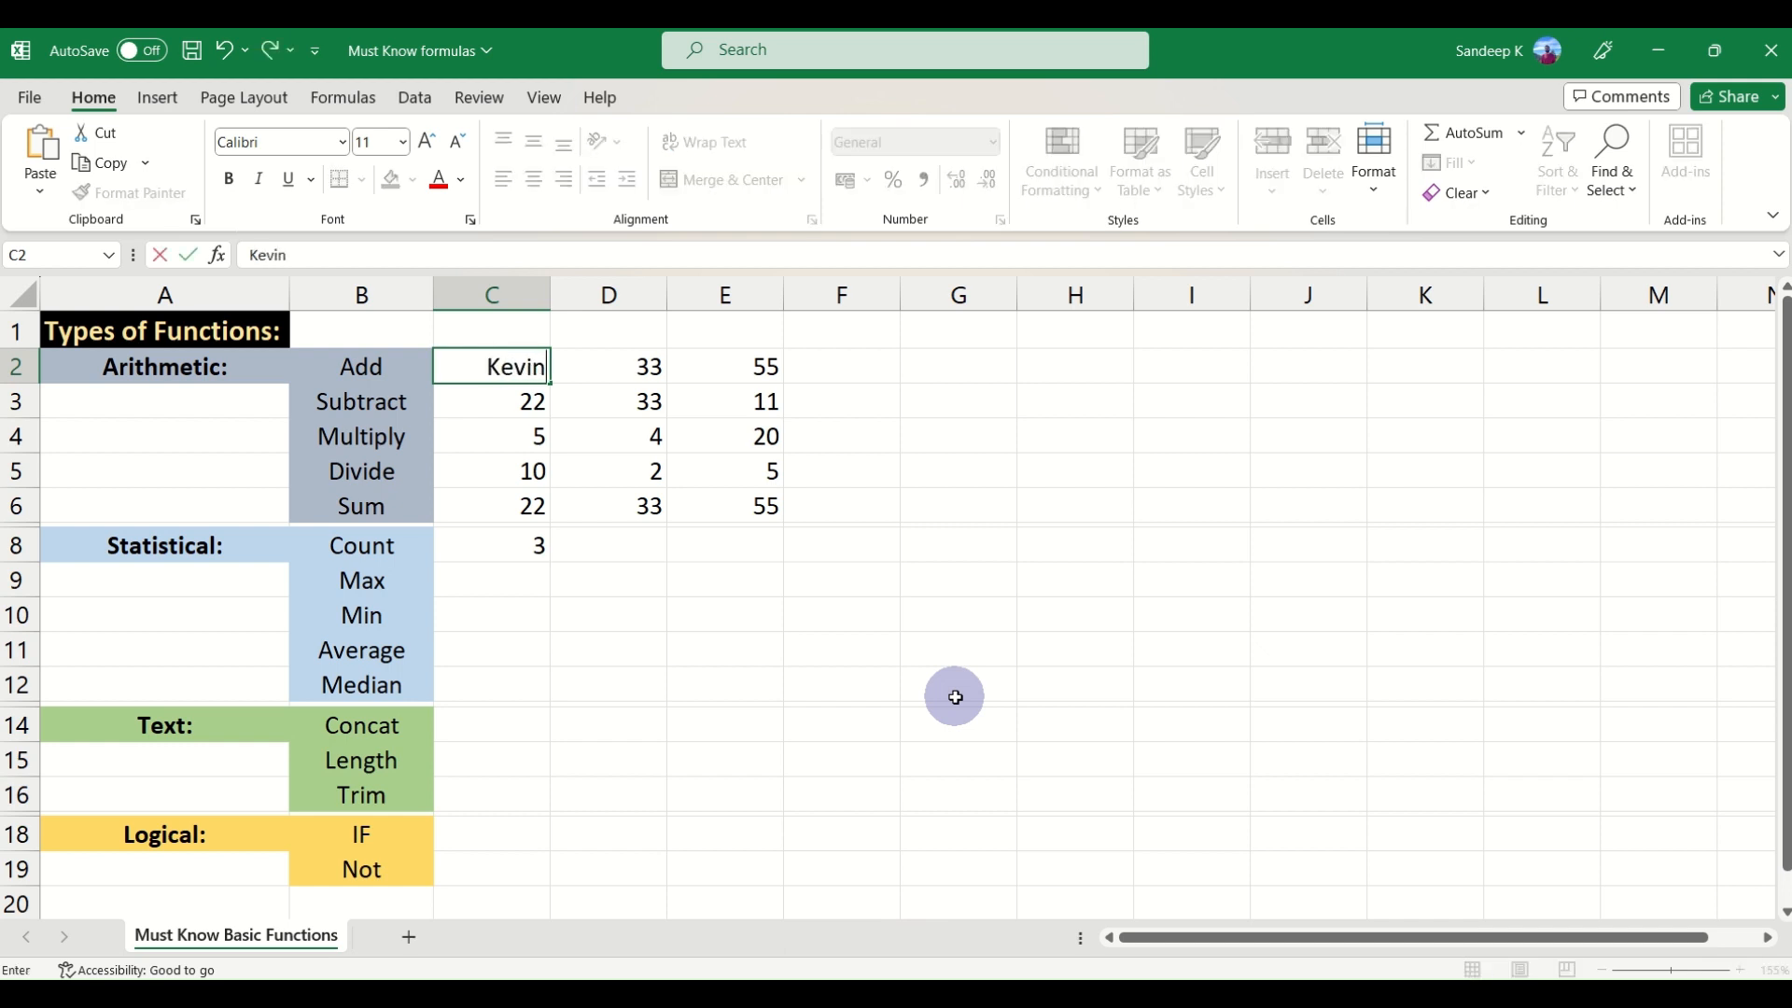
{"action": "key", "text": "Tab"}
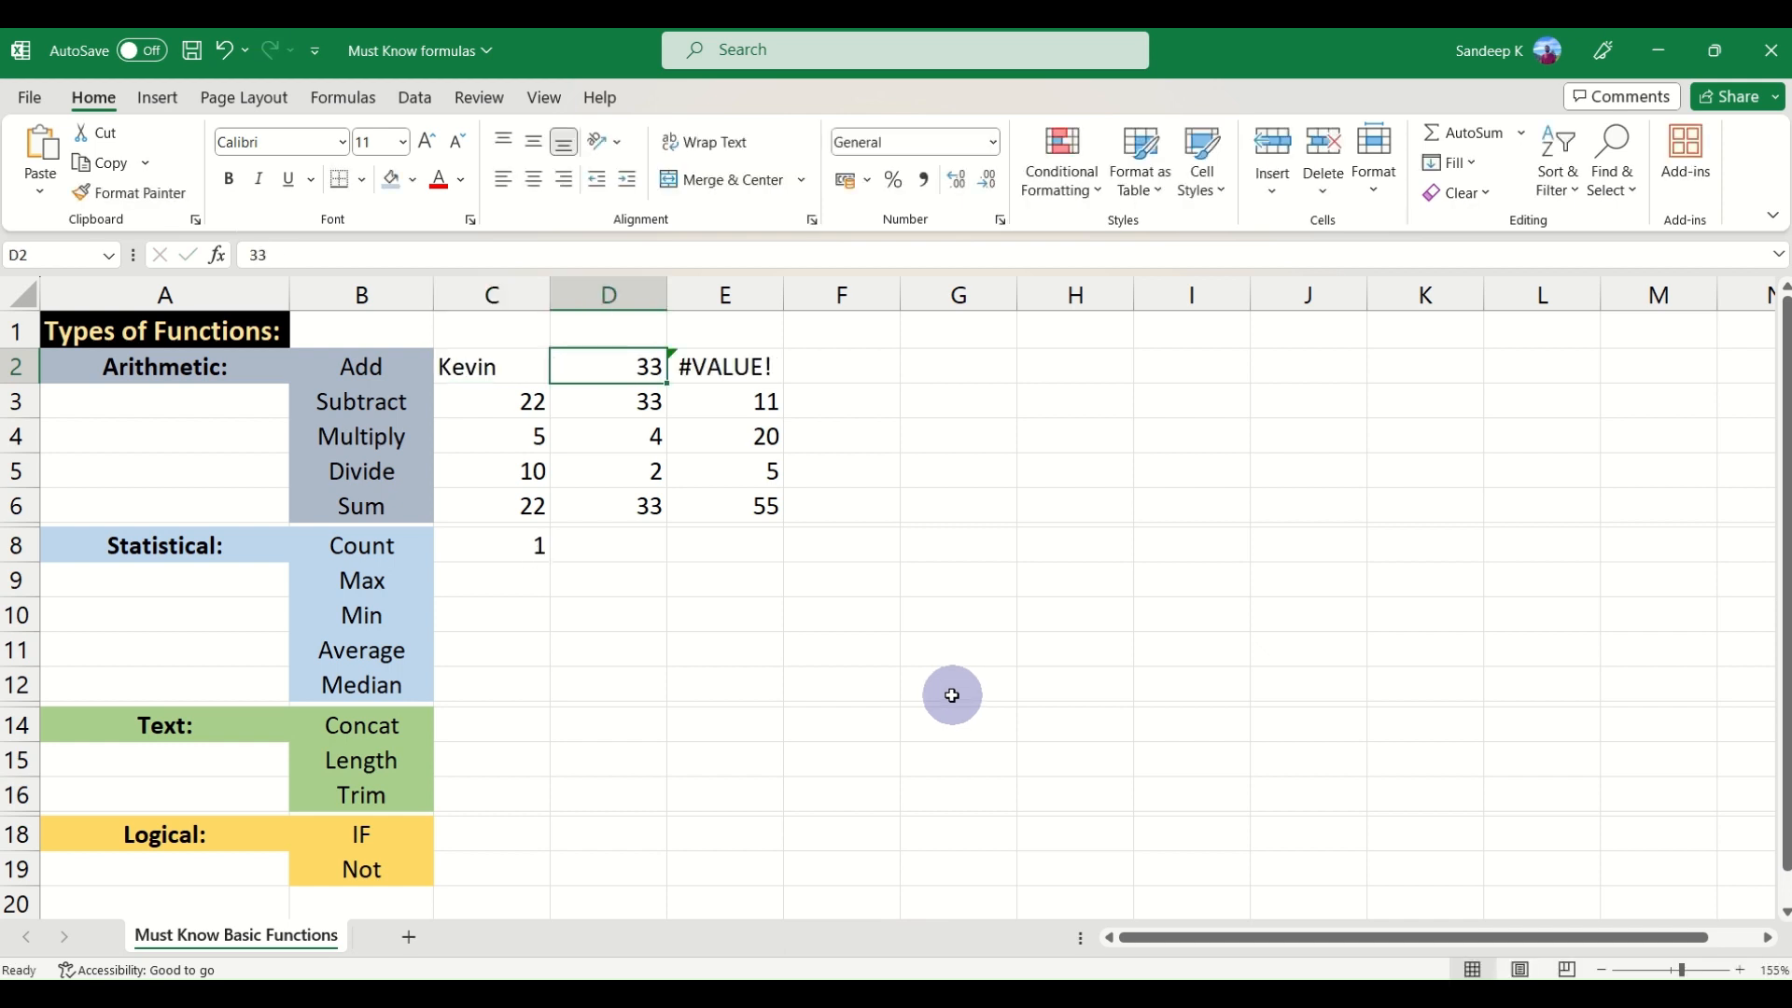
{"action": "left_click", "coordinate": [521, 546]}
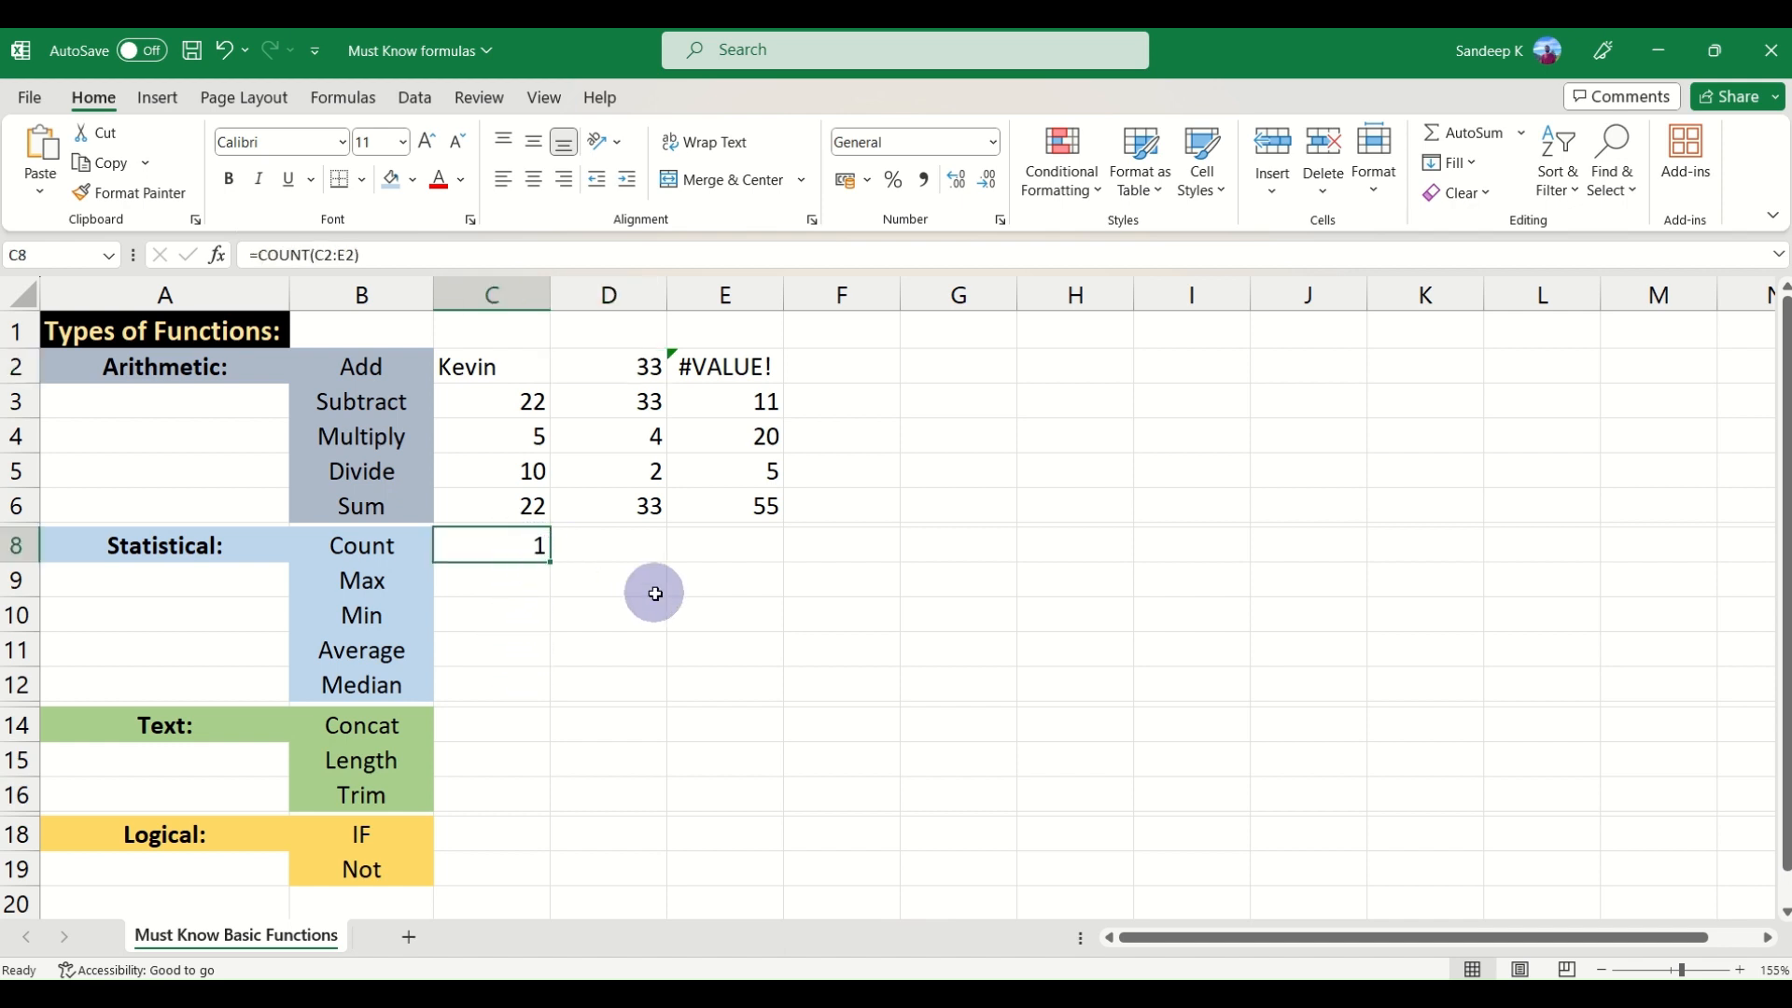
Examine the range referenced by the COUNT formula in C8 and the kind of content in each of C2, D2 and E2
{"action": "left_click_drag", "start_coordinate": [512, 366], "coordinate": [712, 366]}
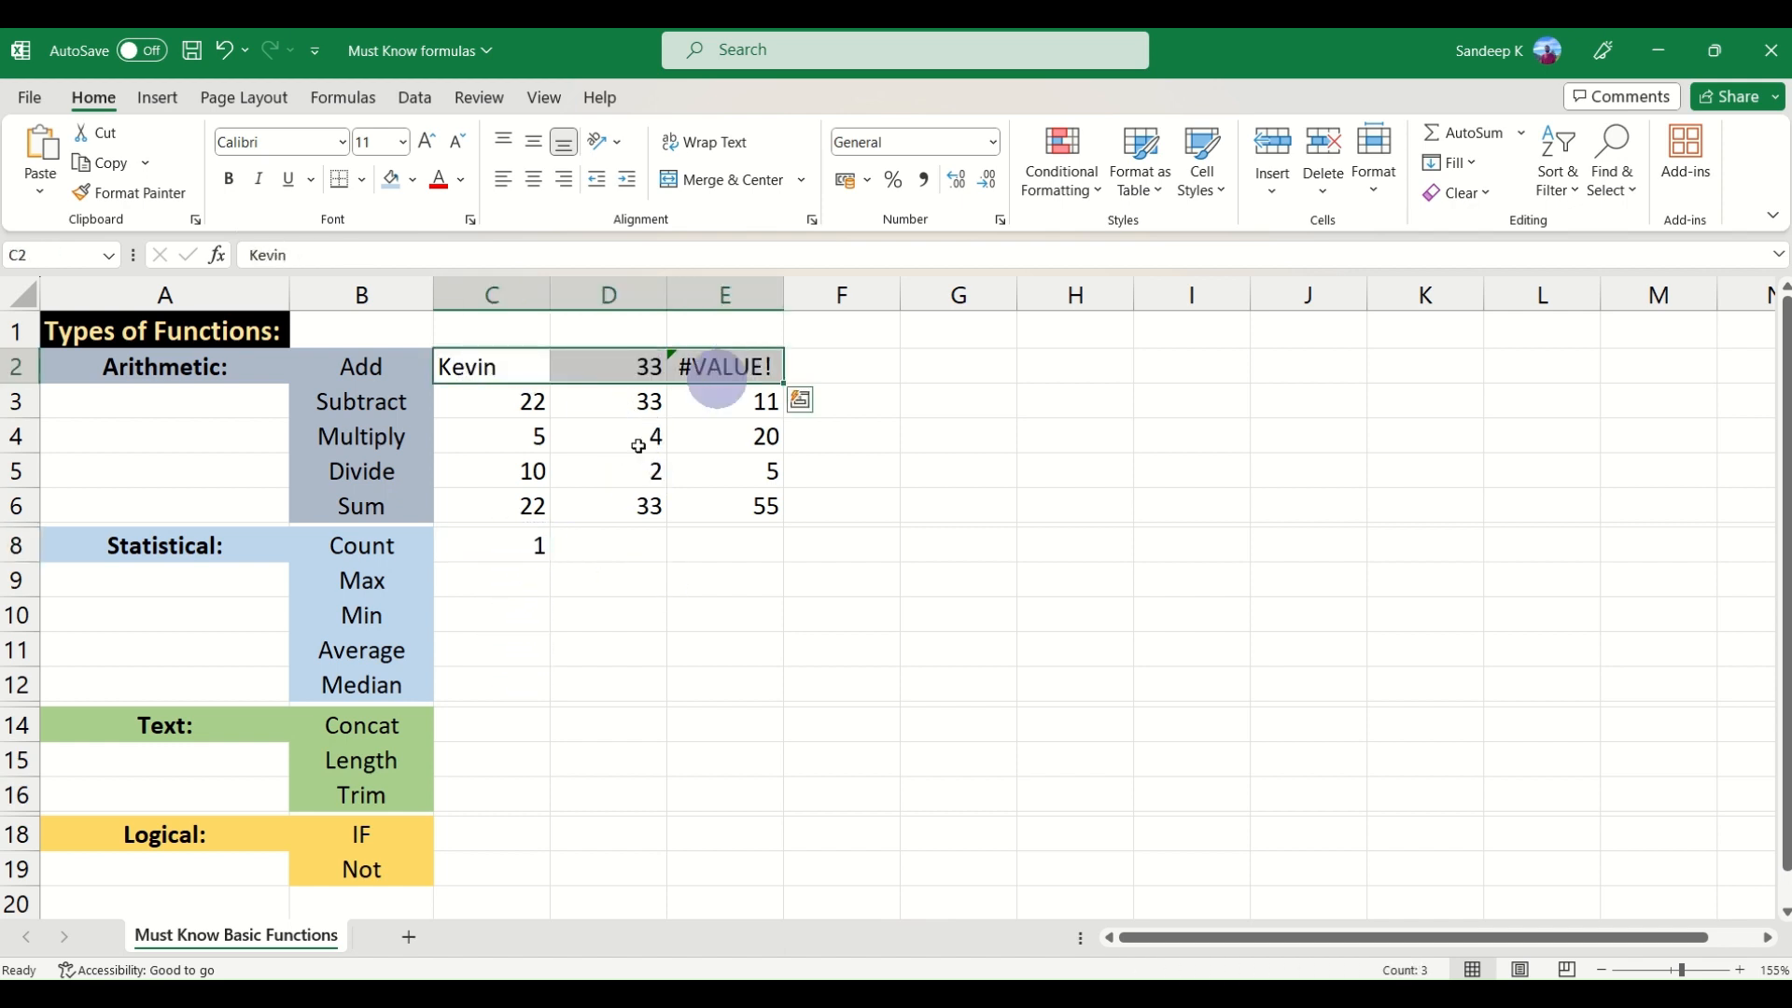
{"action": "left_click", "coordinate": [503, 542]}
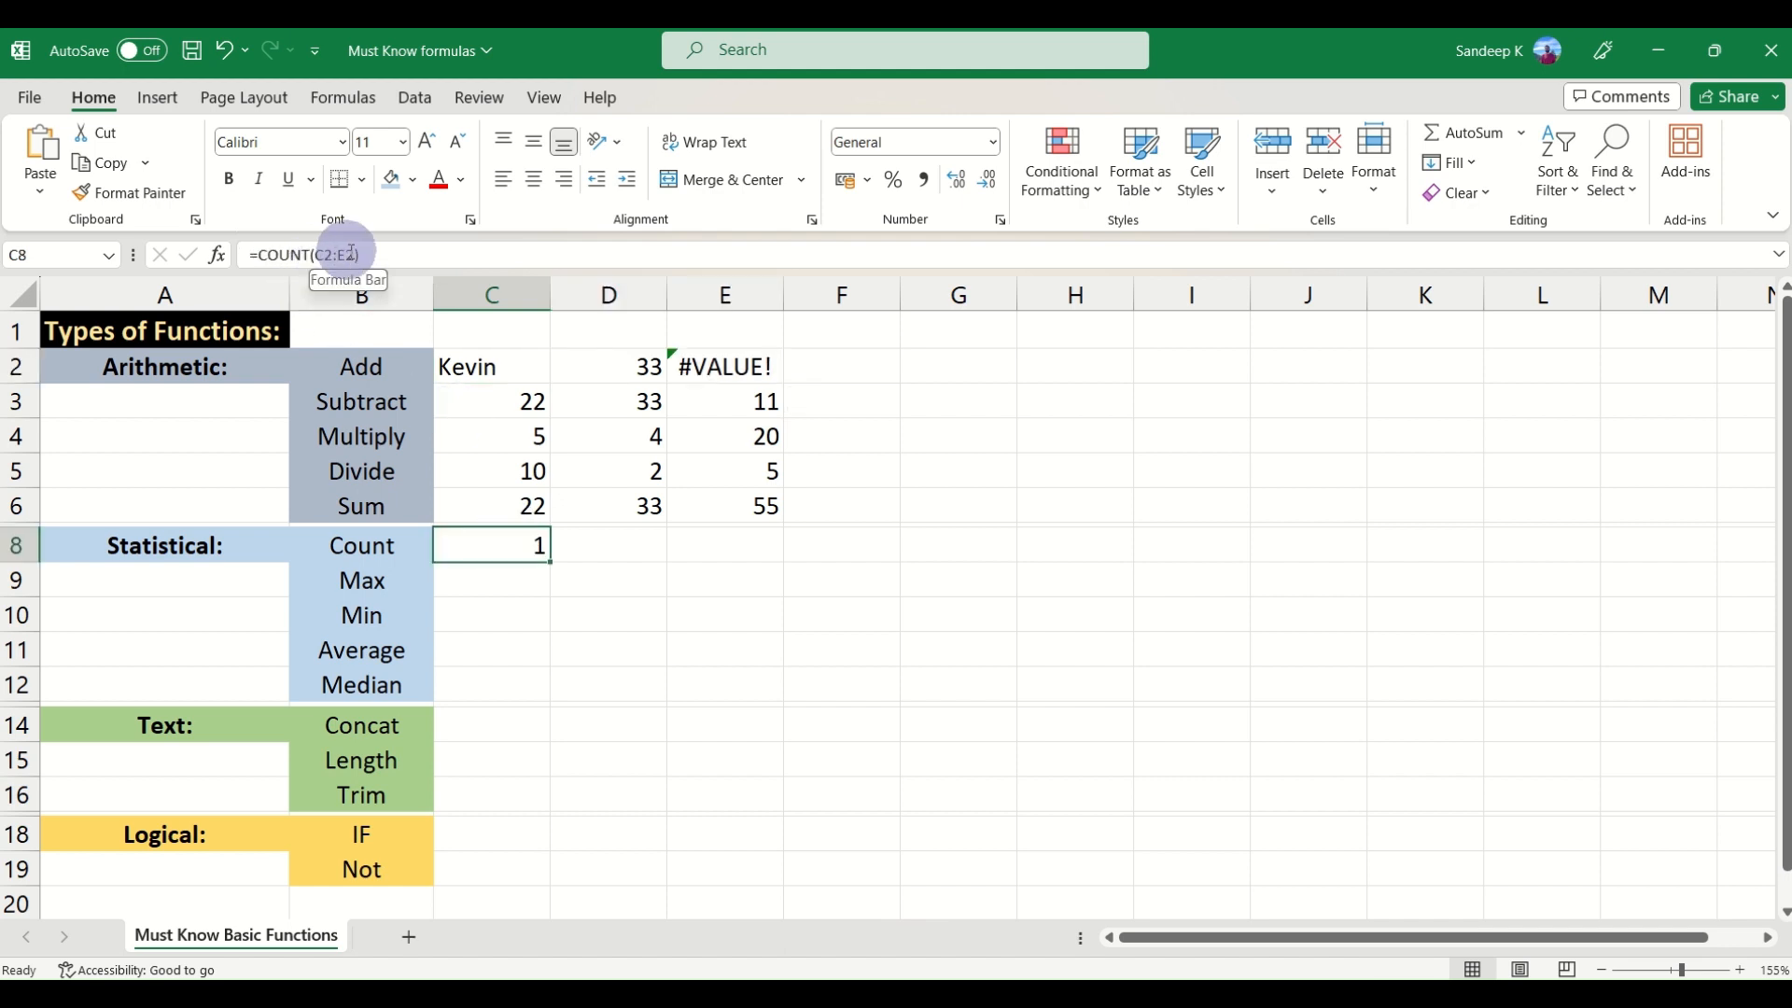
{"action": "left_click_drag", "start_coordinate": [356, 252], "coordinate": [314, 252]}
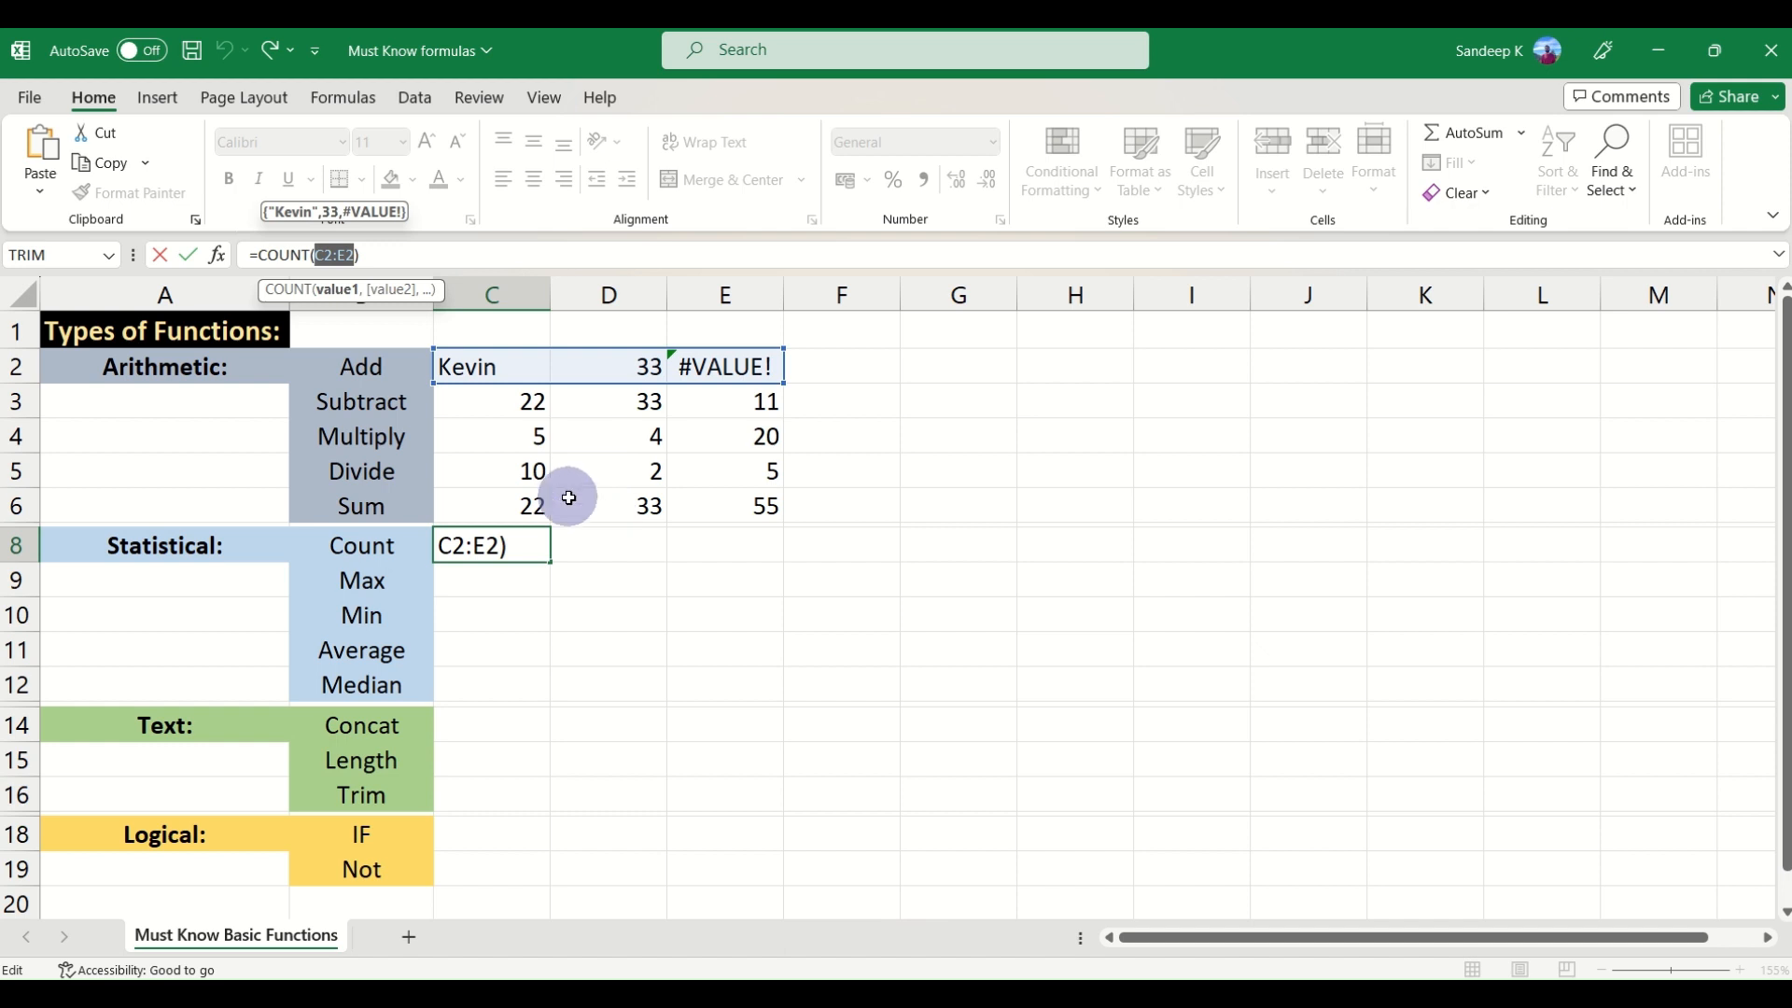
{"action": "left_click", "coordinate": [608, 373]}
{"action": "key", "text": "ctrl+Return"}
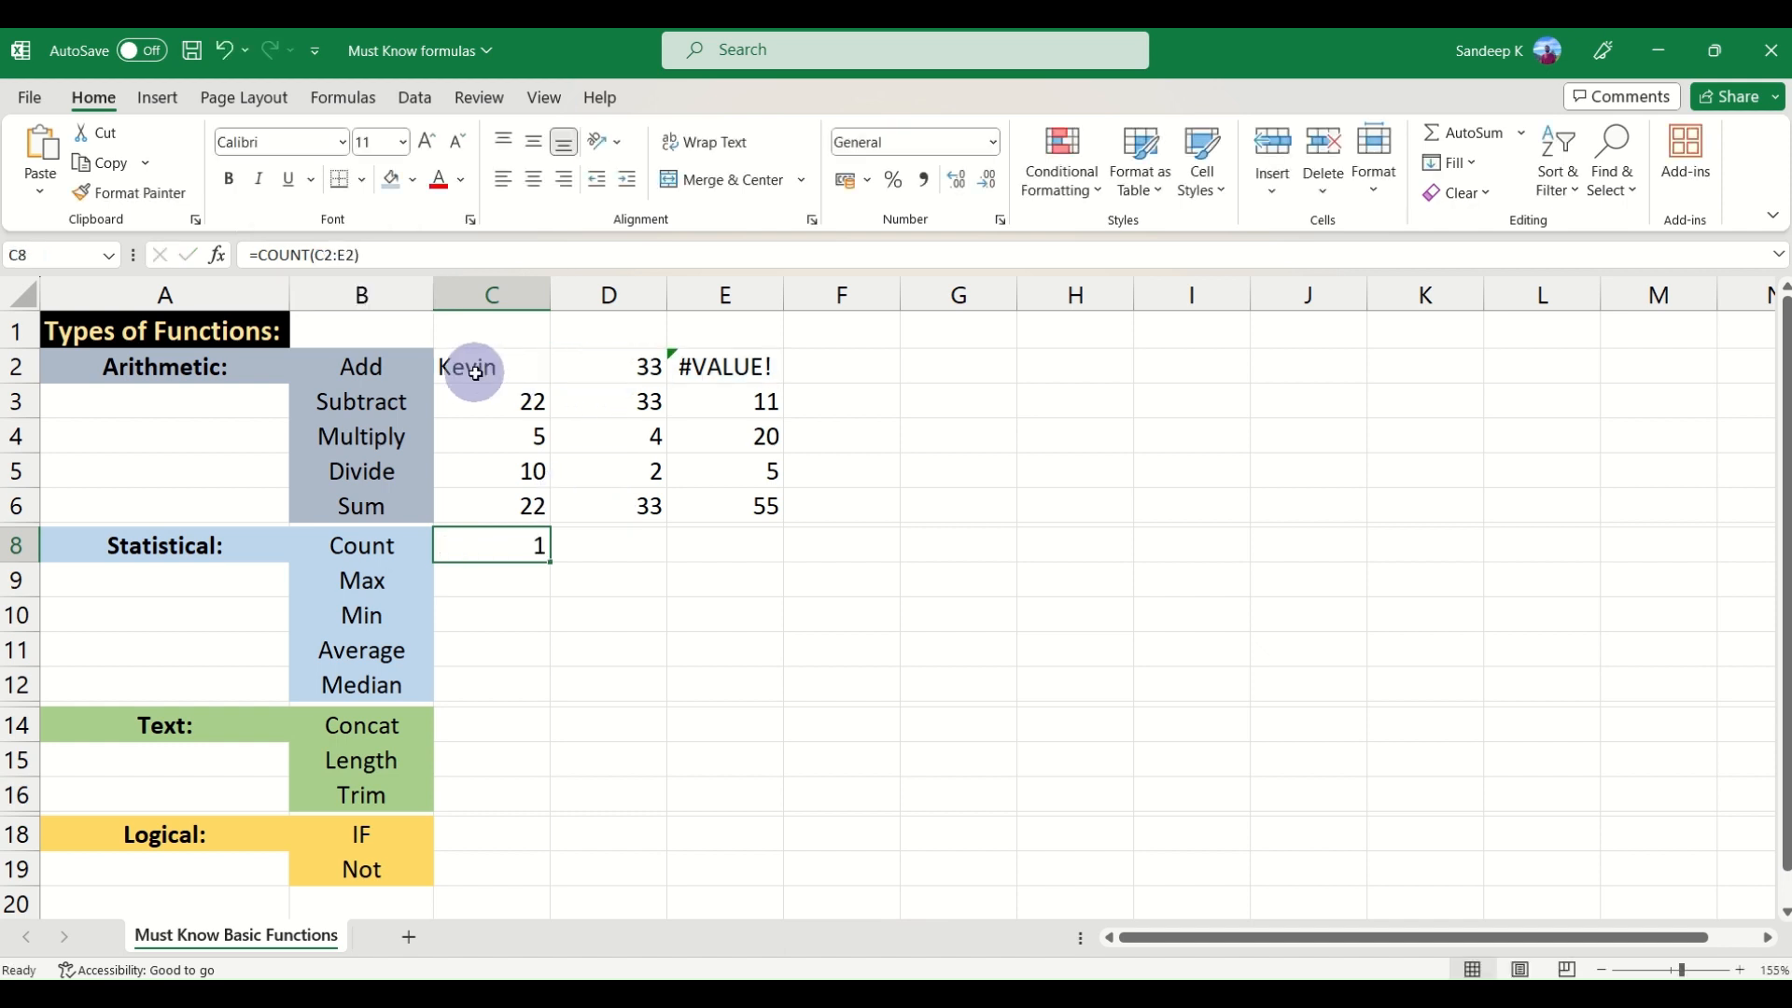
{"action": "left_click", "coordinate": [478, 371]}
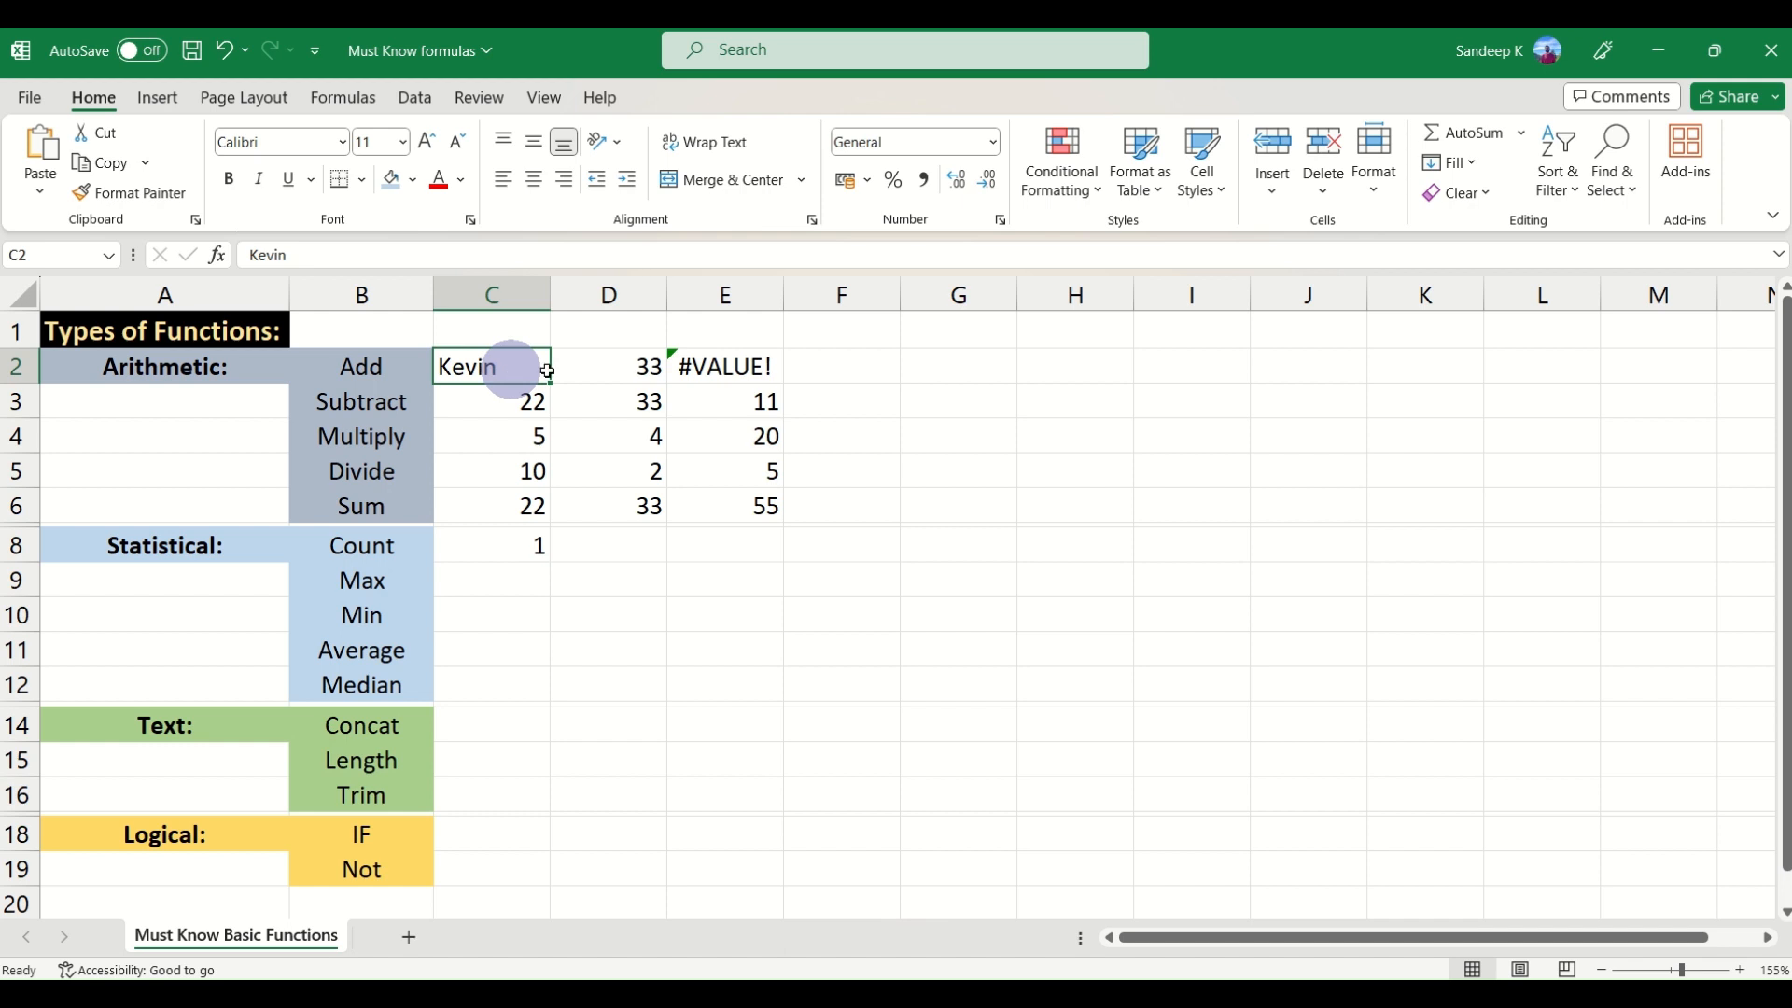
{"action": "left_click", "coordinate": [743, 370]}
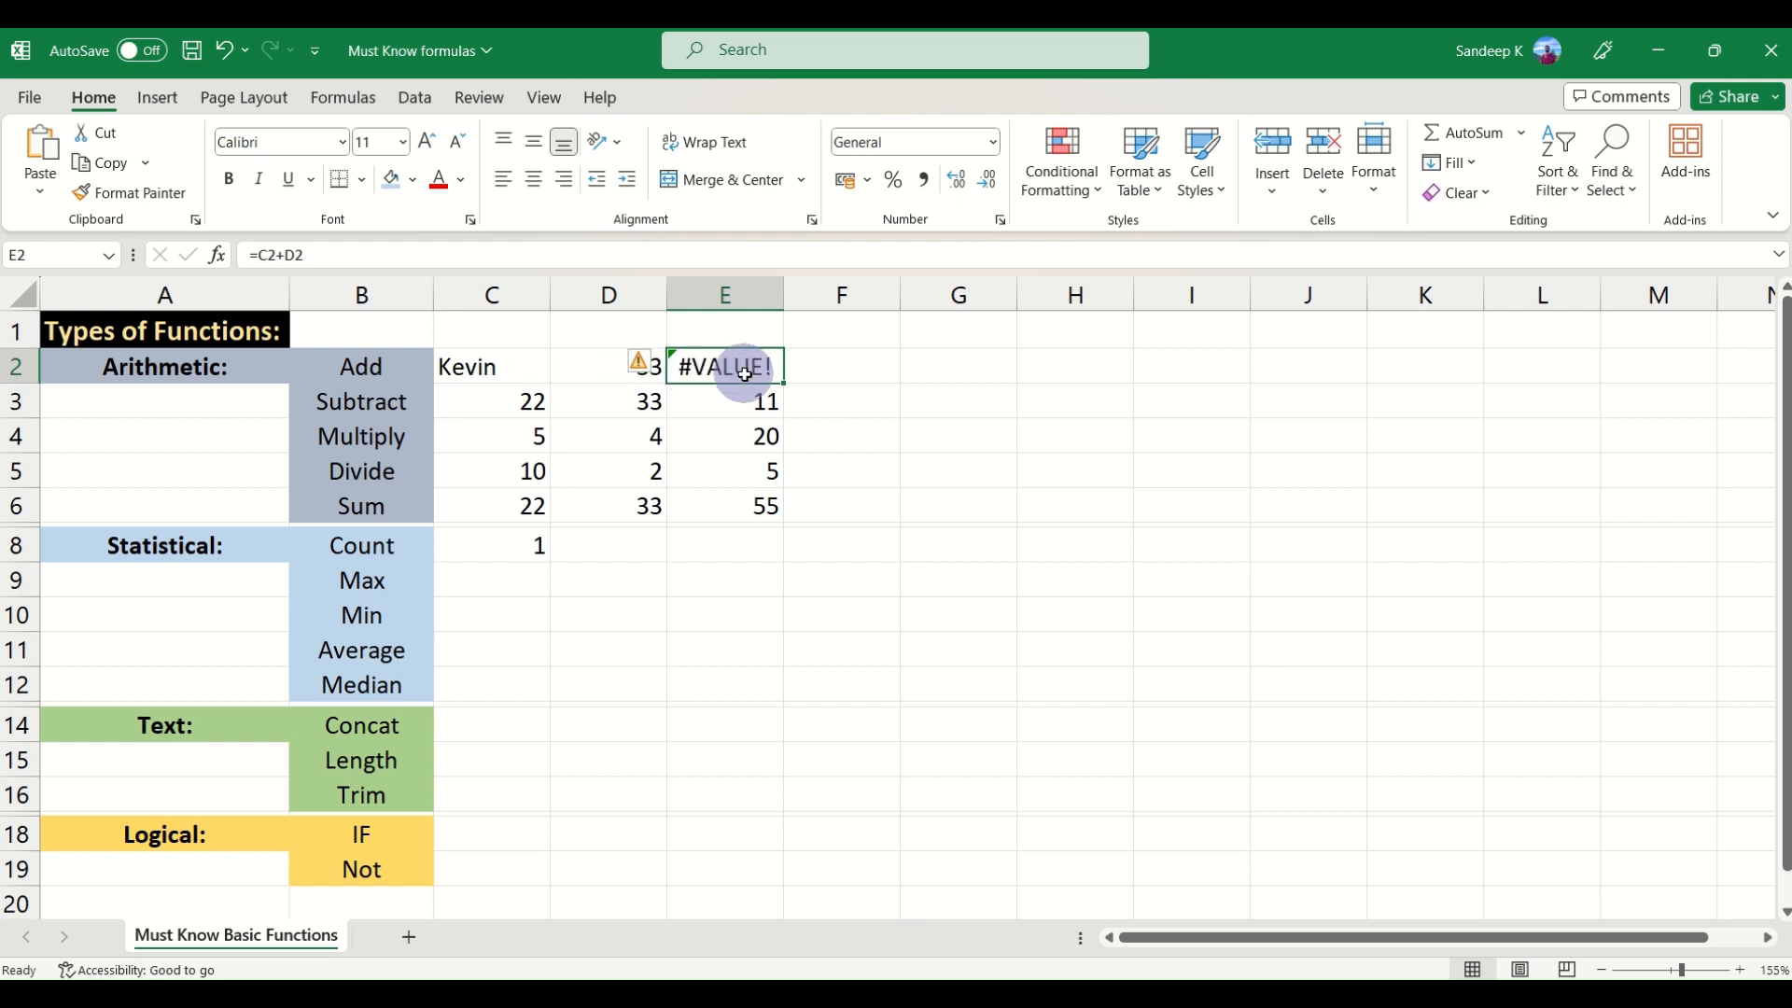
{"action": "left_click", "coordinate": [583, 369]}
{"action": "left_click", "coordinate": [500, 543]}
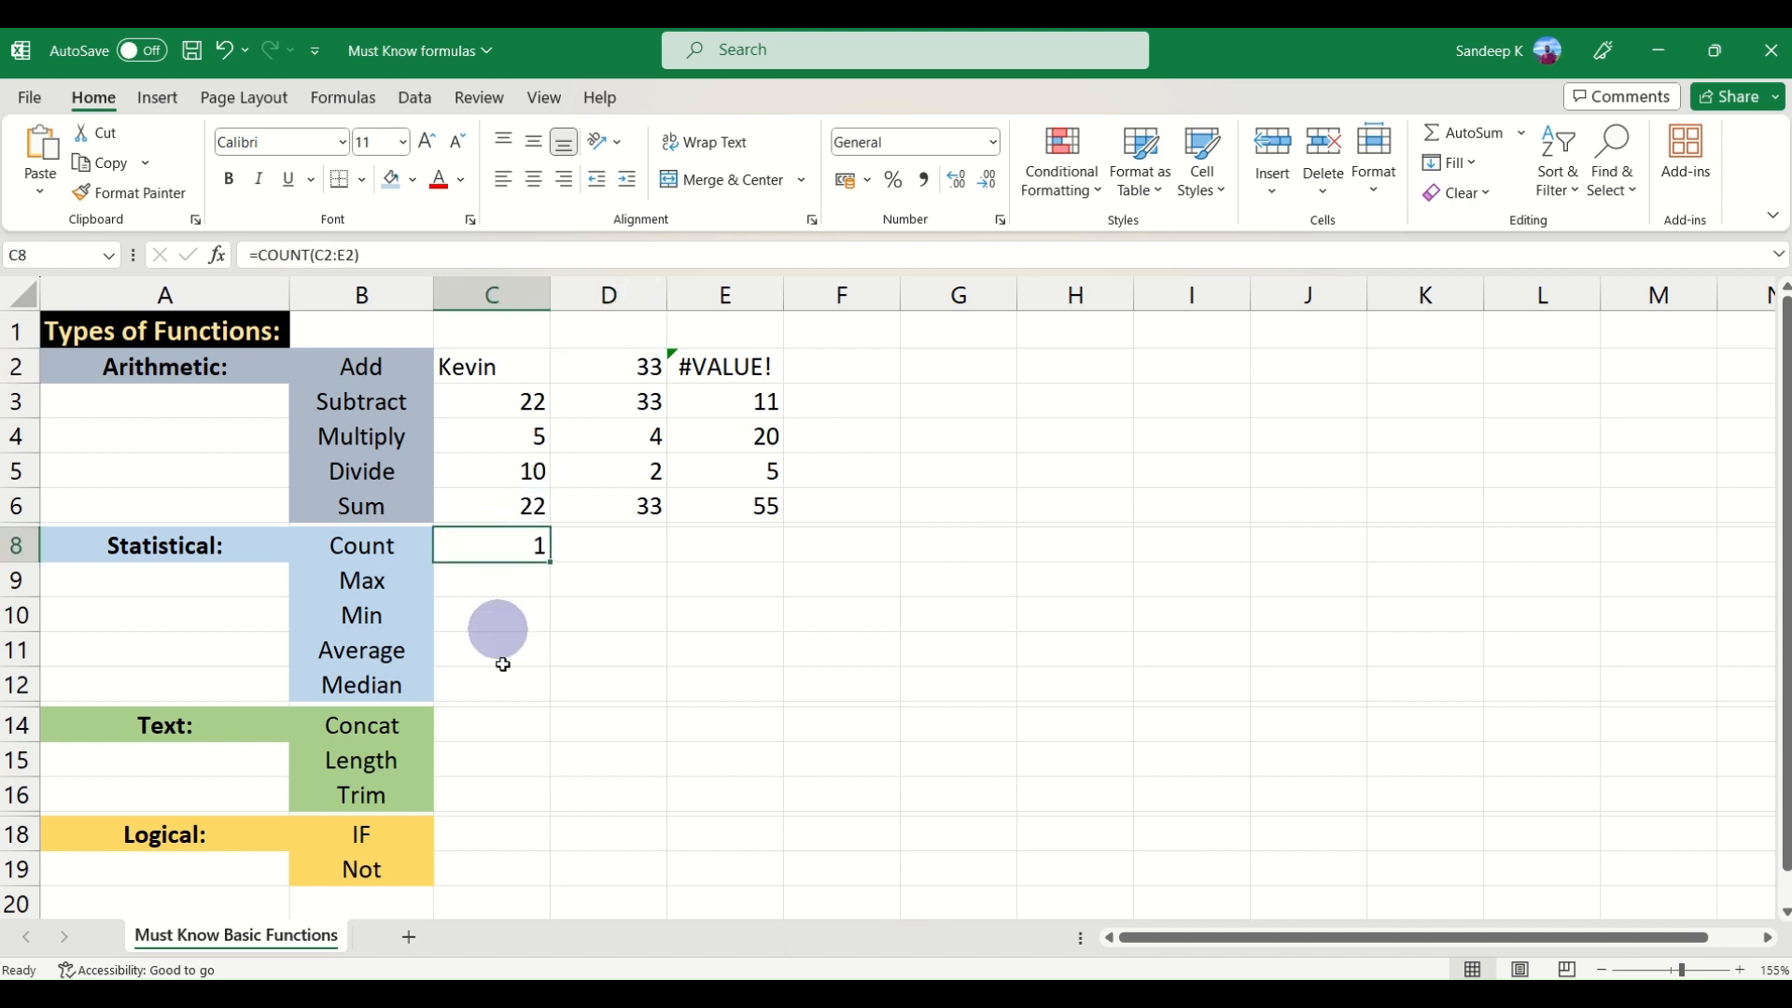
Set C2 back to 22 and recheck the Count result in C8 against the cells C2:E2
{"action": "left_click", "coordinate": [488, 364]}
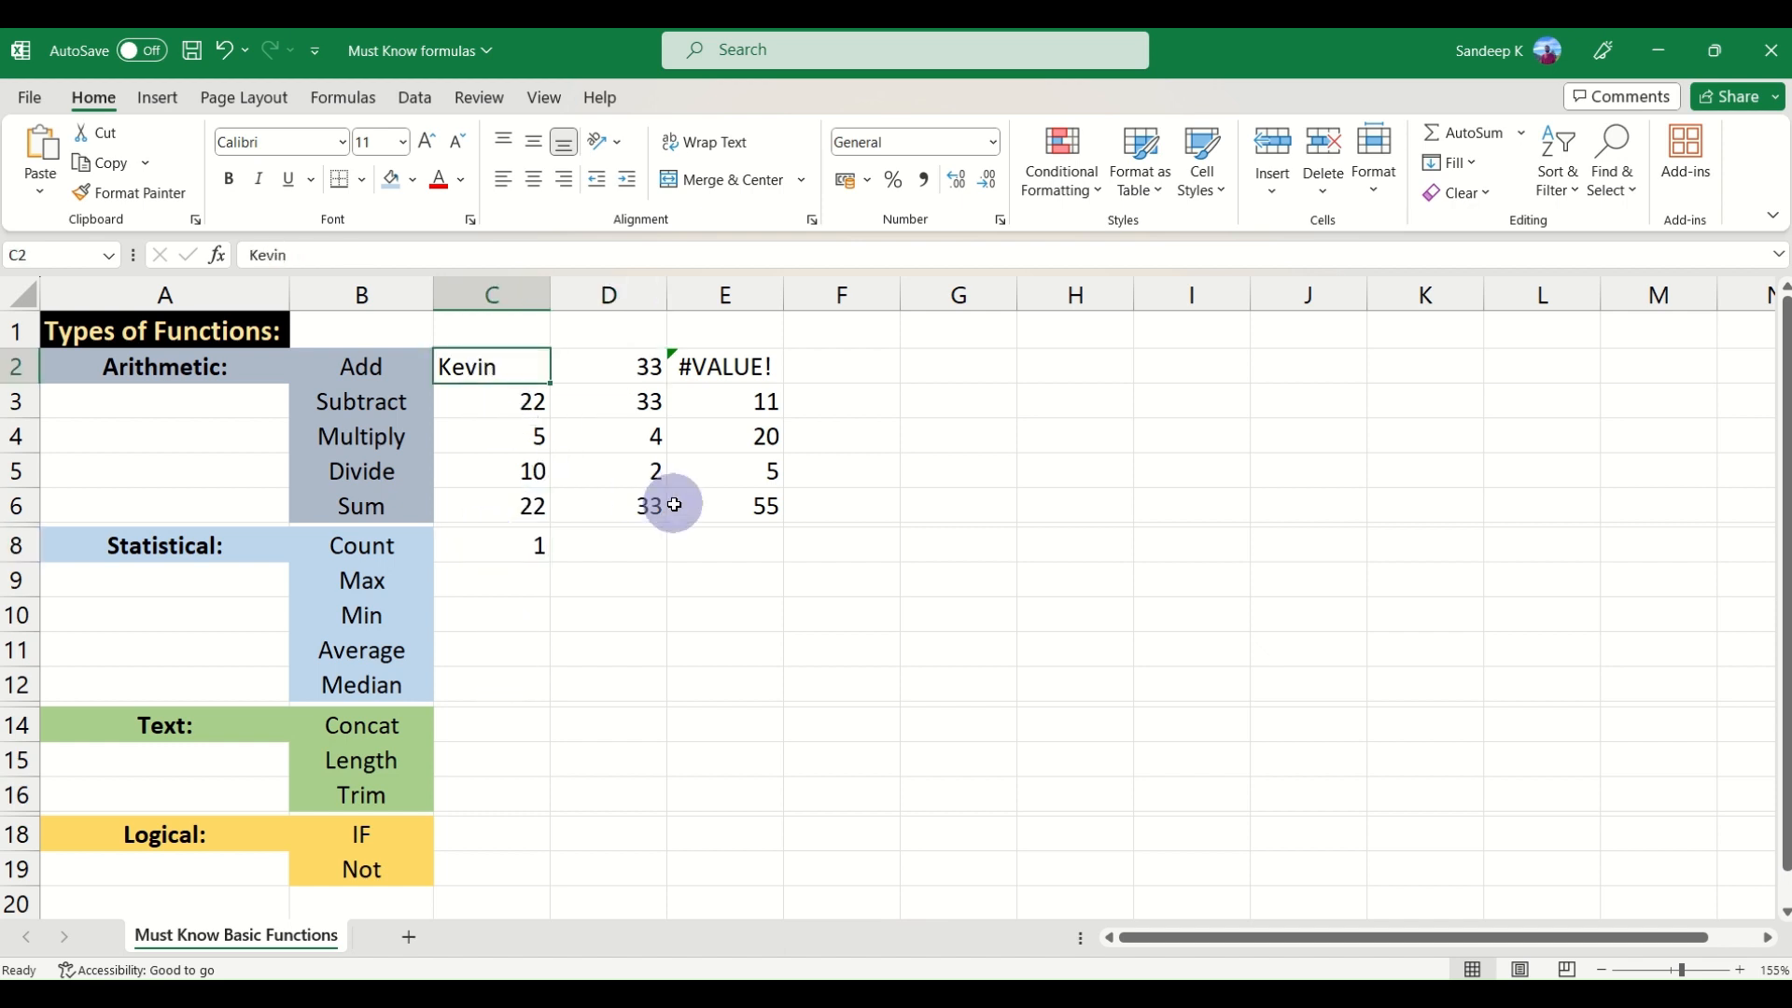
{"action": "type", "text": "22"}
{"action": "key", "text": "Tab"}
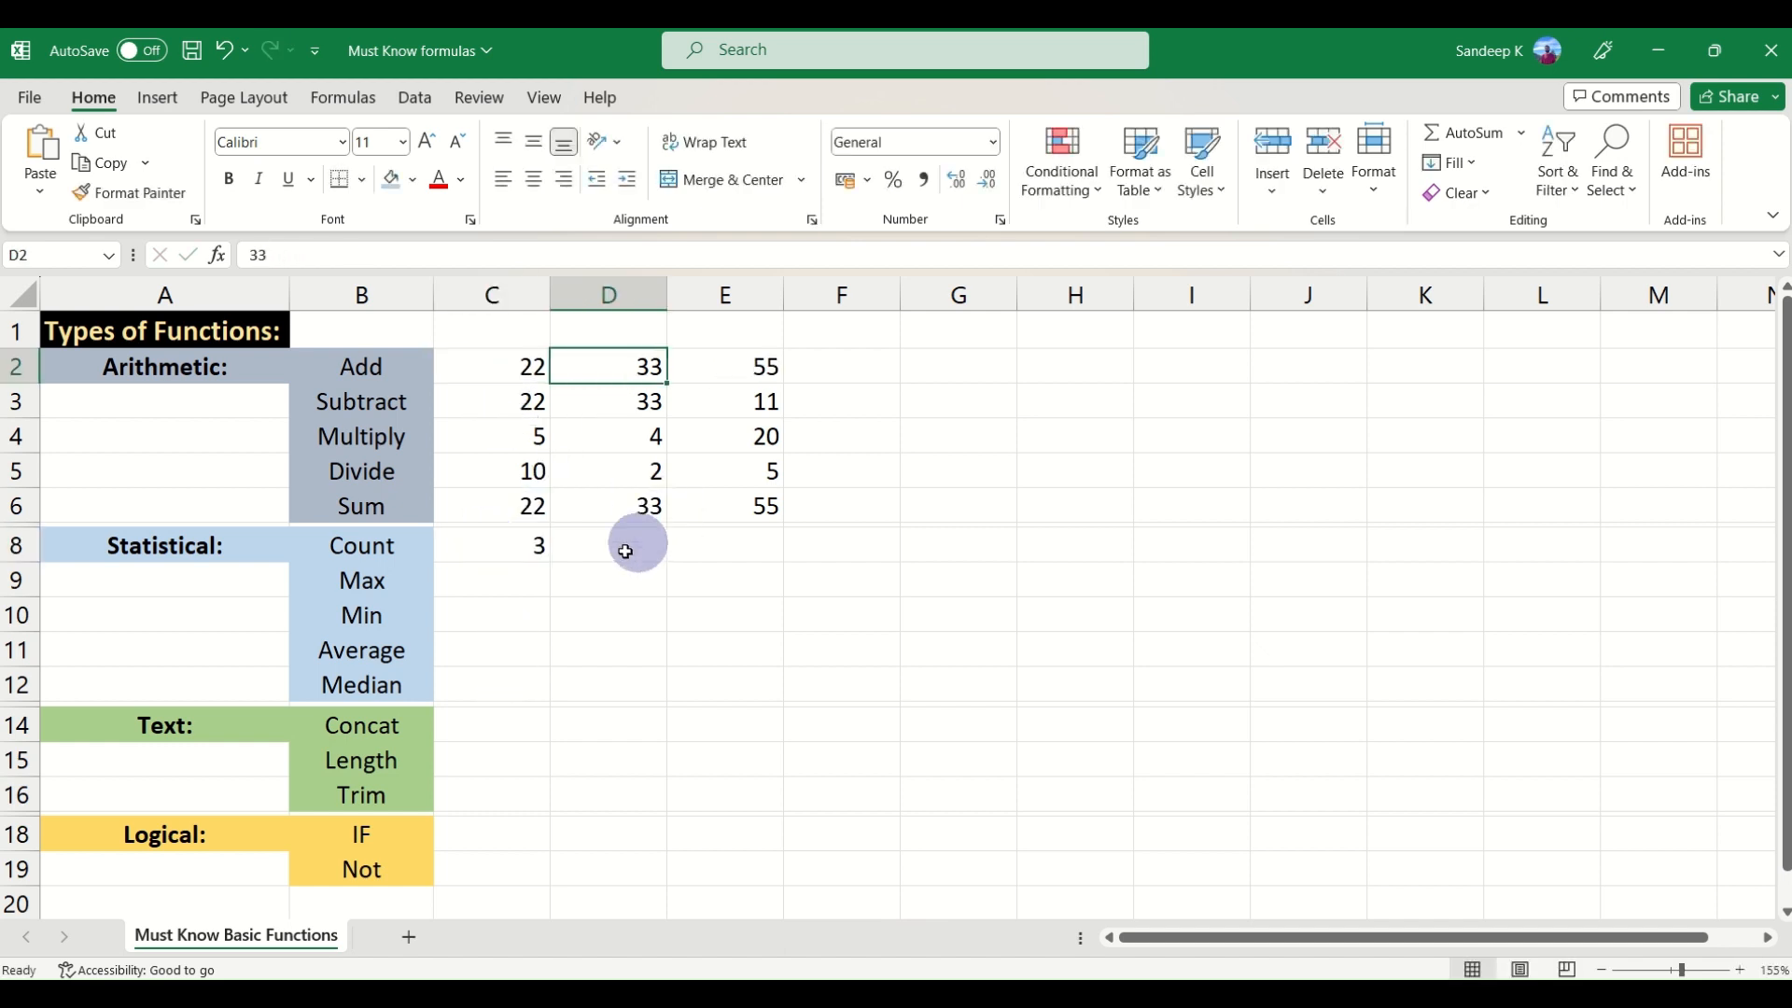
{"action": "left_click", "coordinate": [523, 545]}
{"action": "left_click_drag", "start_coordinate": [527, 369], "coordinate": [725, 371]}
{"action": "left_click", "coordinate": [484, 544]}
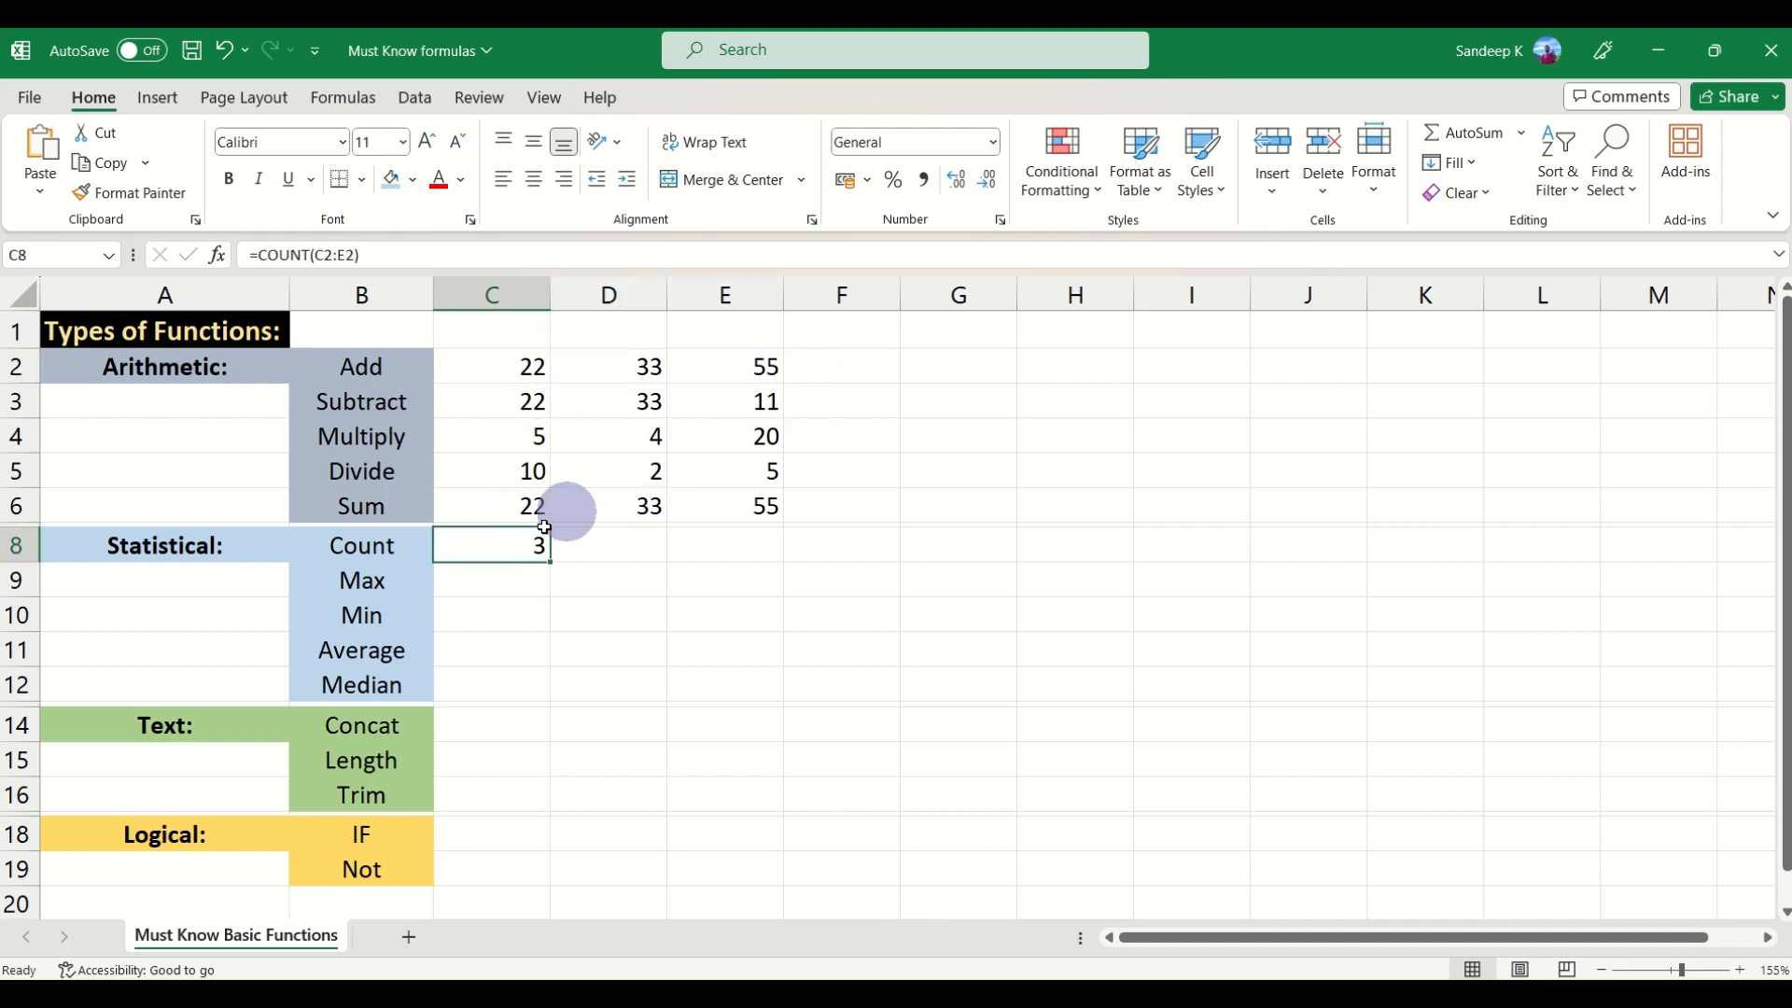
Overwrite C8 with =COUNT(C2:F2) to include the blank cell F2, and compare that cell with the result
{"action": "type", "text": "=cou"}
{"action": "key", "text": "Tab"}
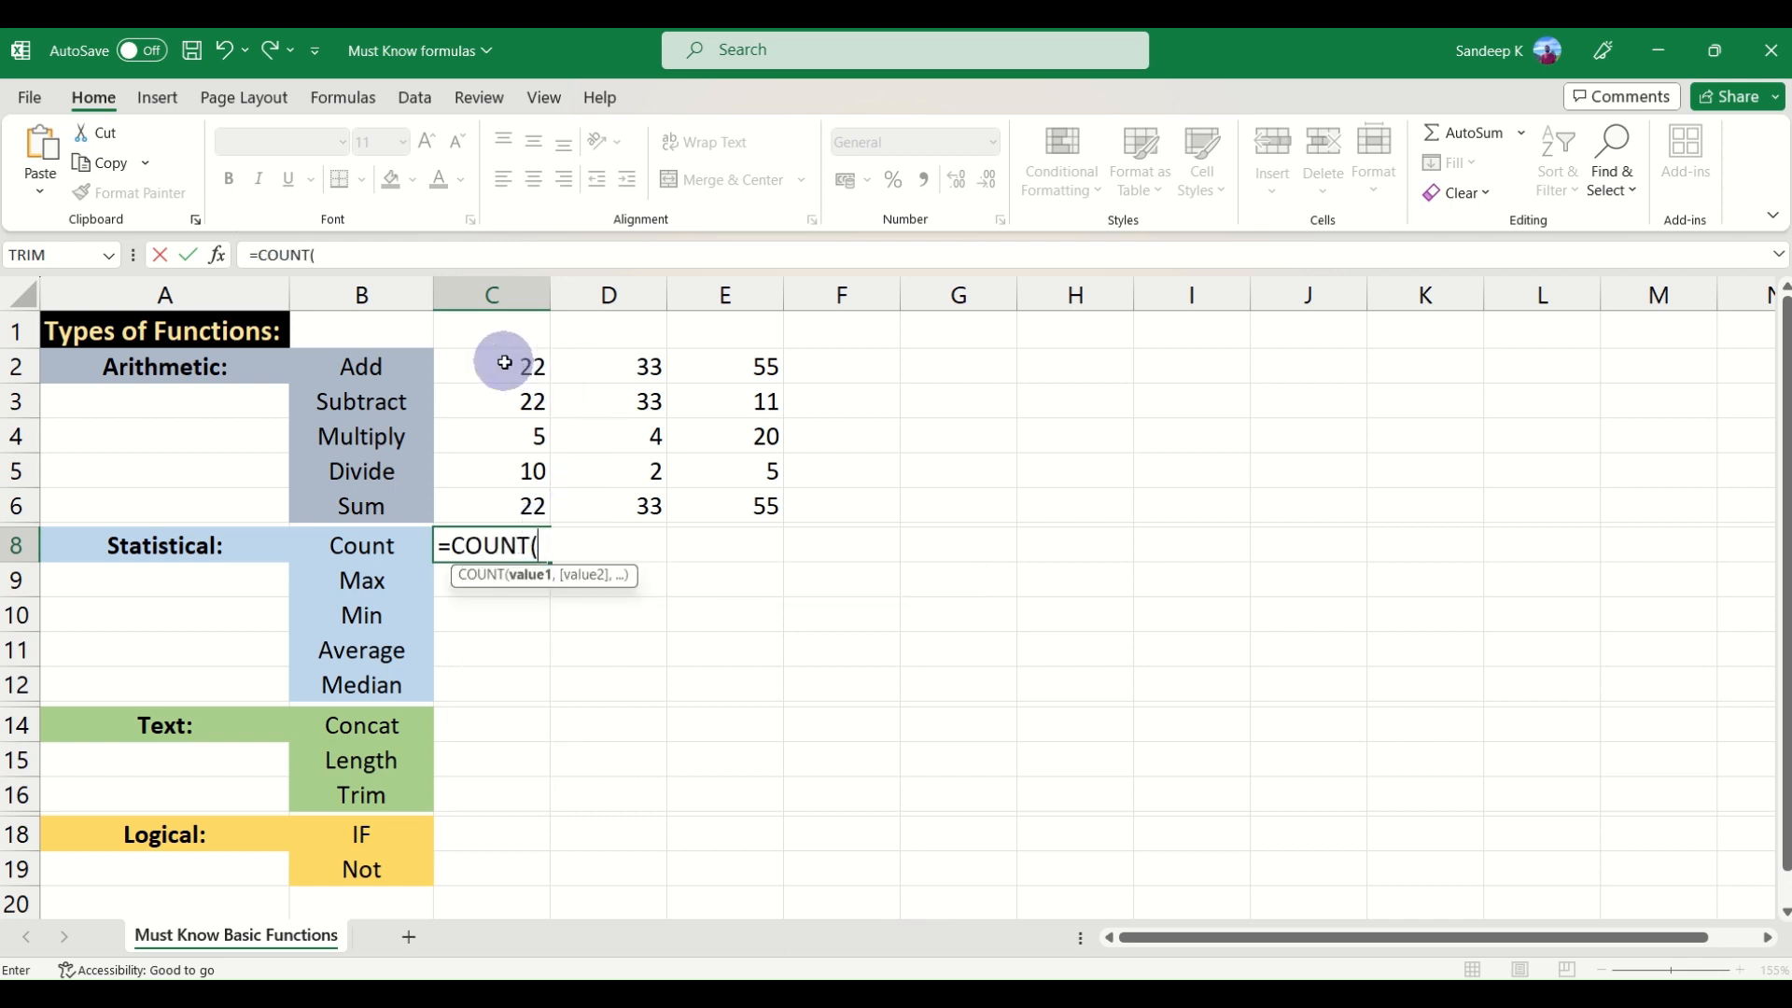
{"action": "left_click_drag", "start_coordinate": [505, 363], "coordinate": [868, 371]}
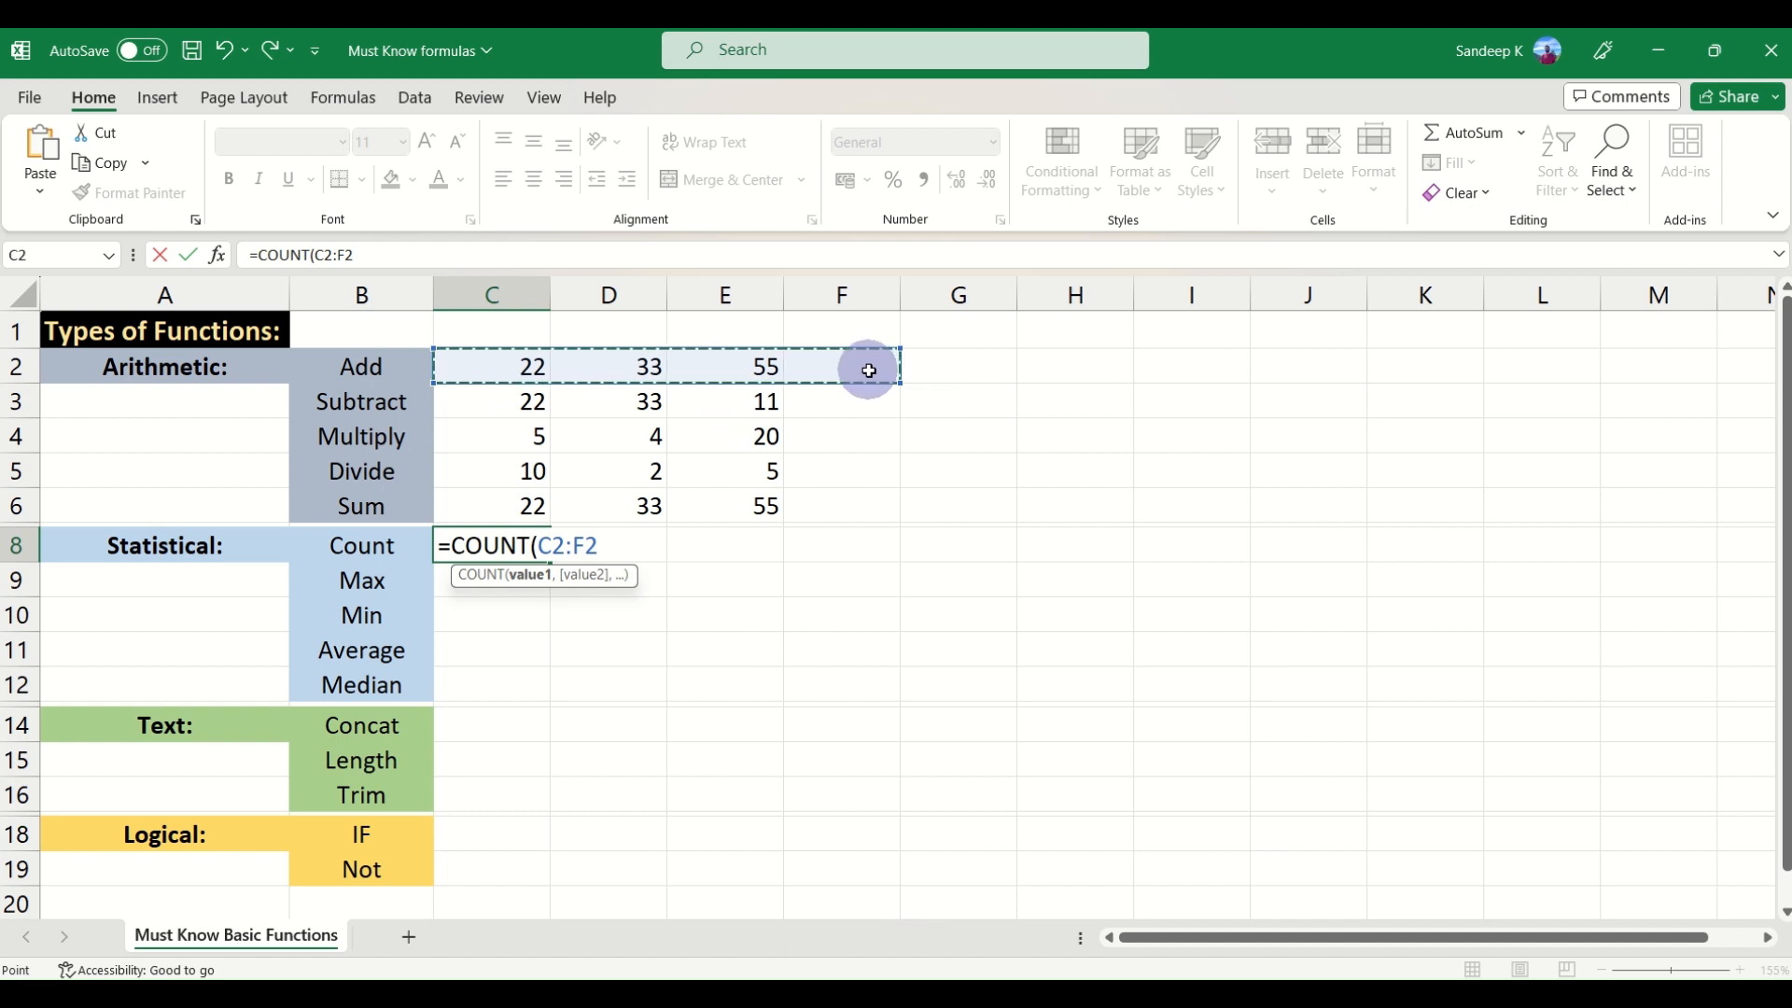
{"action": "key", "text": "Return"}
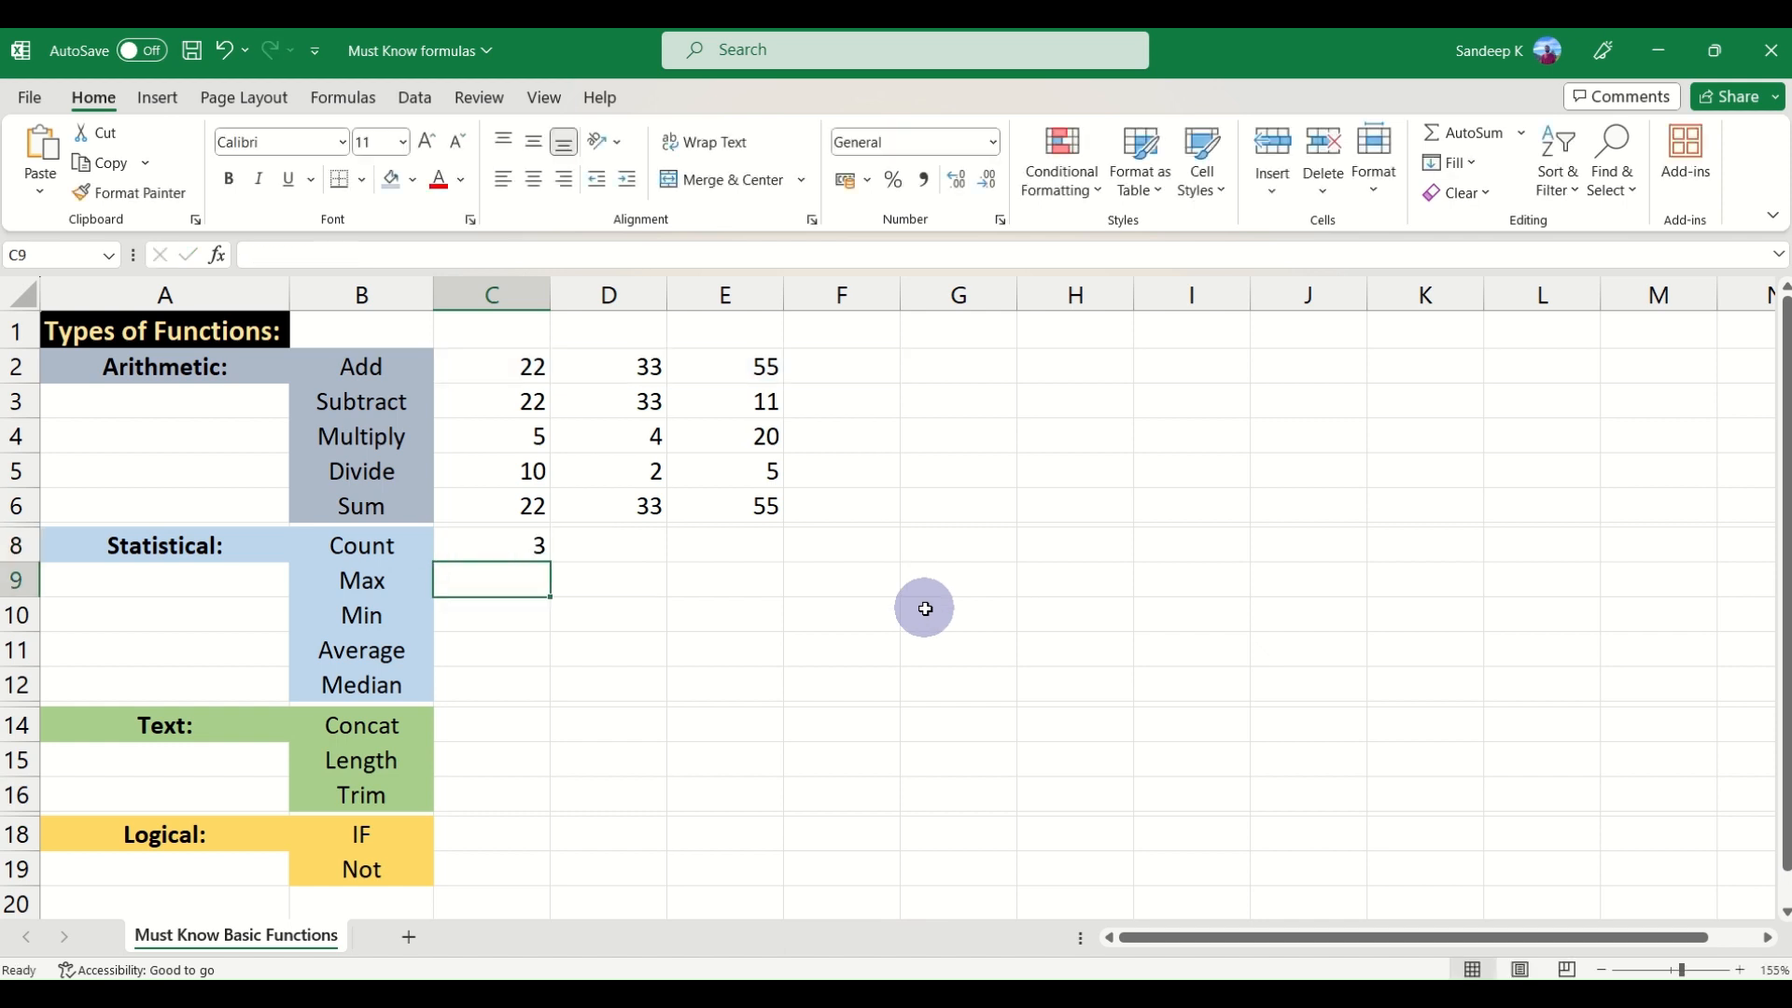
{"action": "left_click", "coordinate": [490, 542]}
{"action": "left_click", "coordinate": [864, 369]}
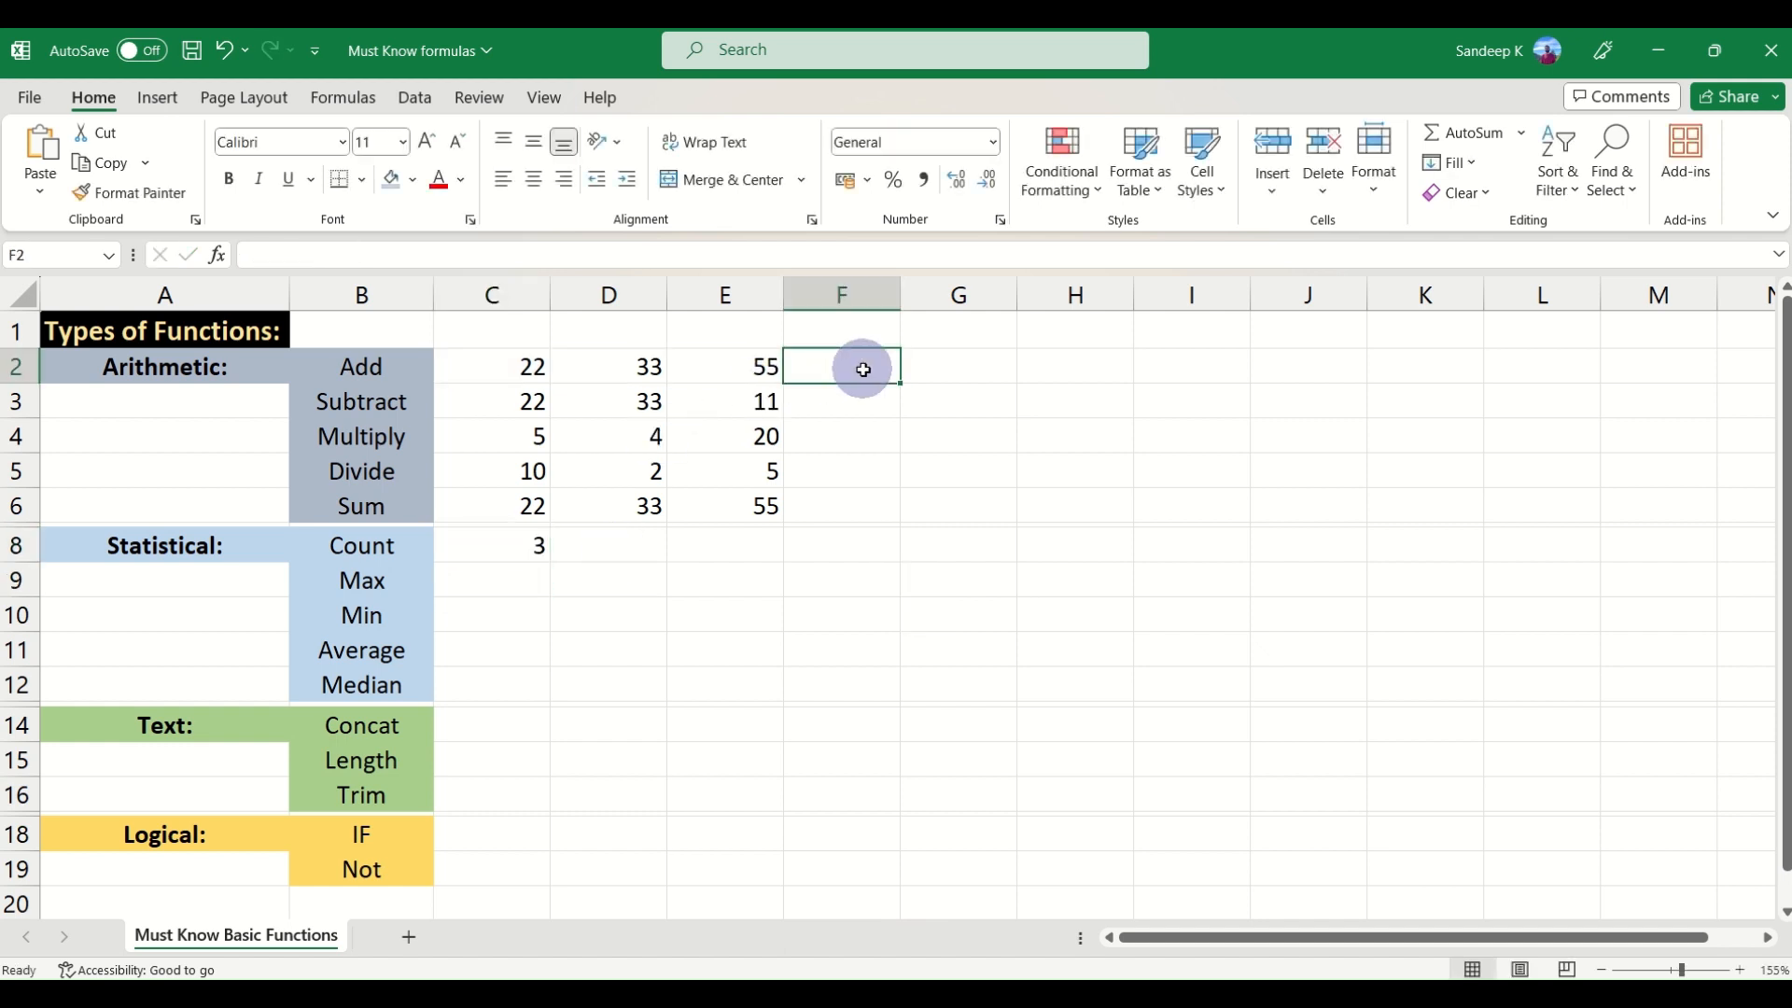
{"action": "left_click", "coordinate": [528, 551]}
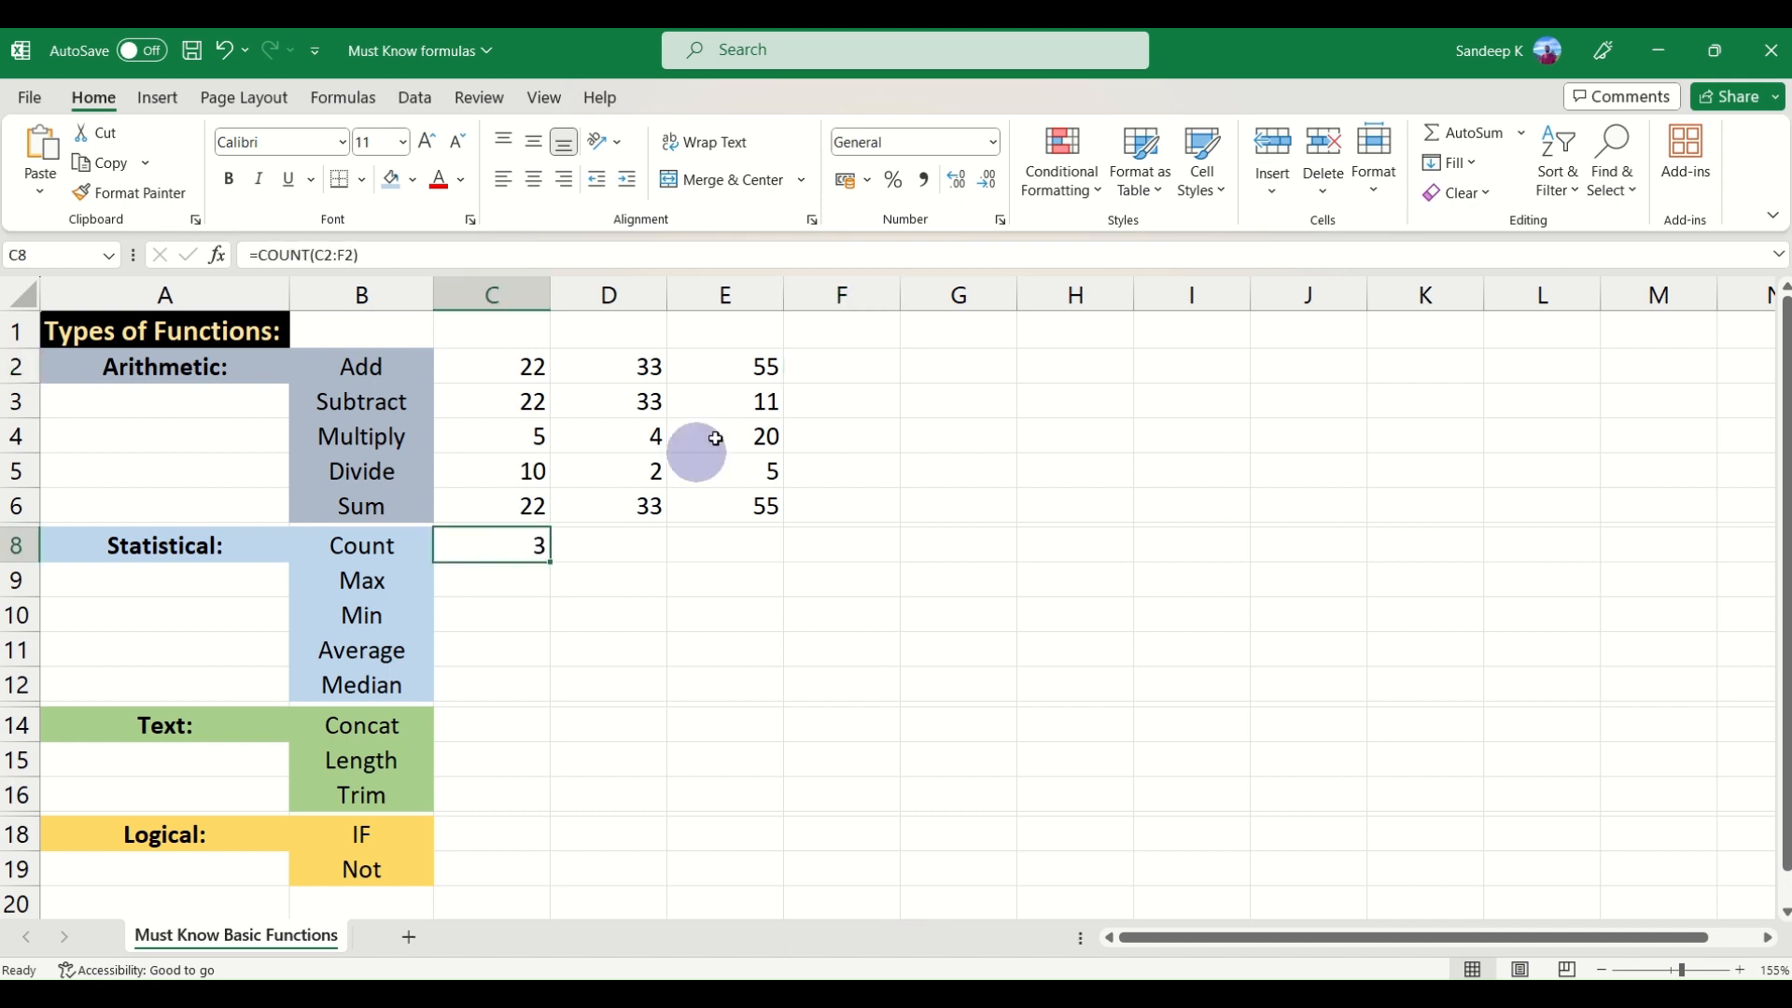
Enter 99 in F2 at the end of the Add row and check the Count result in C8
{"action": "left_click", "coordinate": [868, 364]}
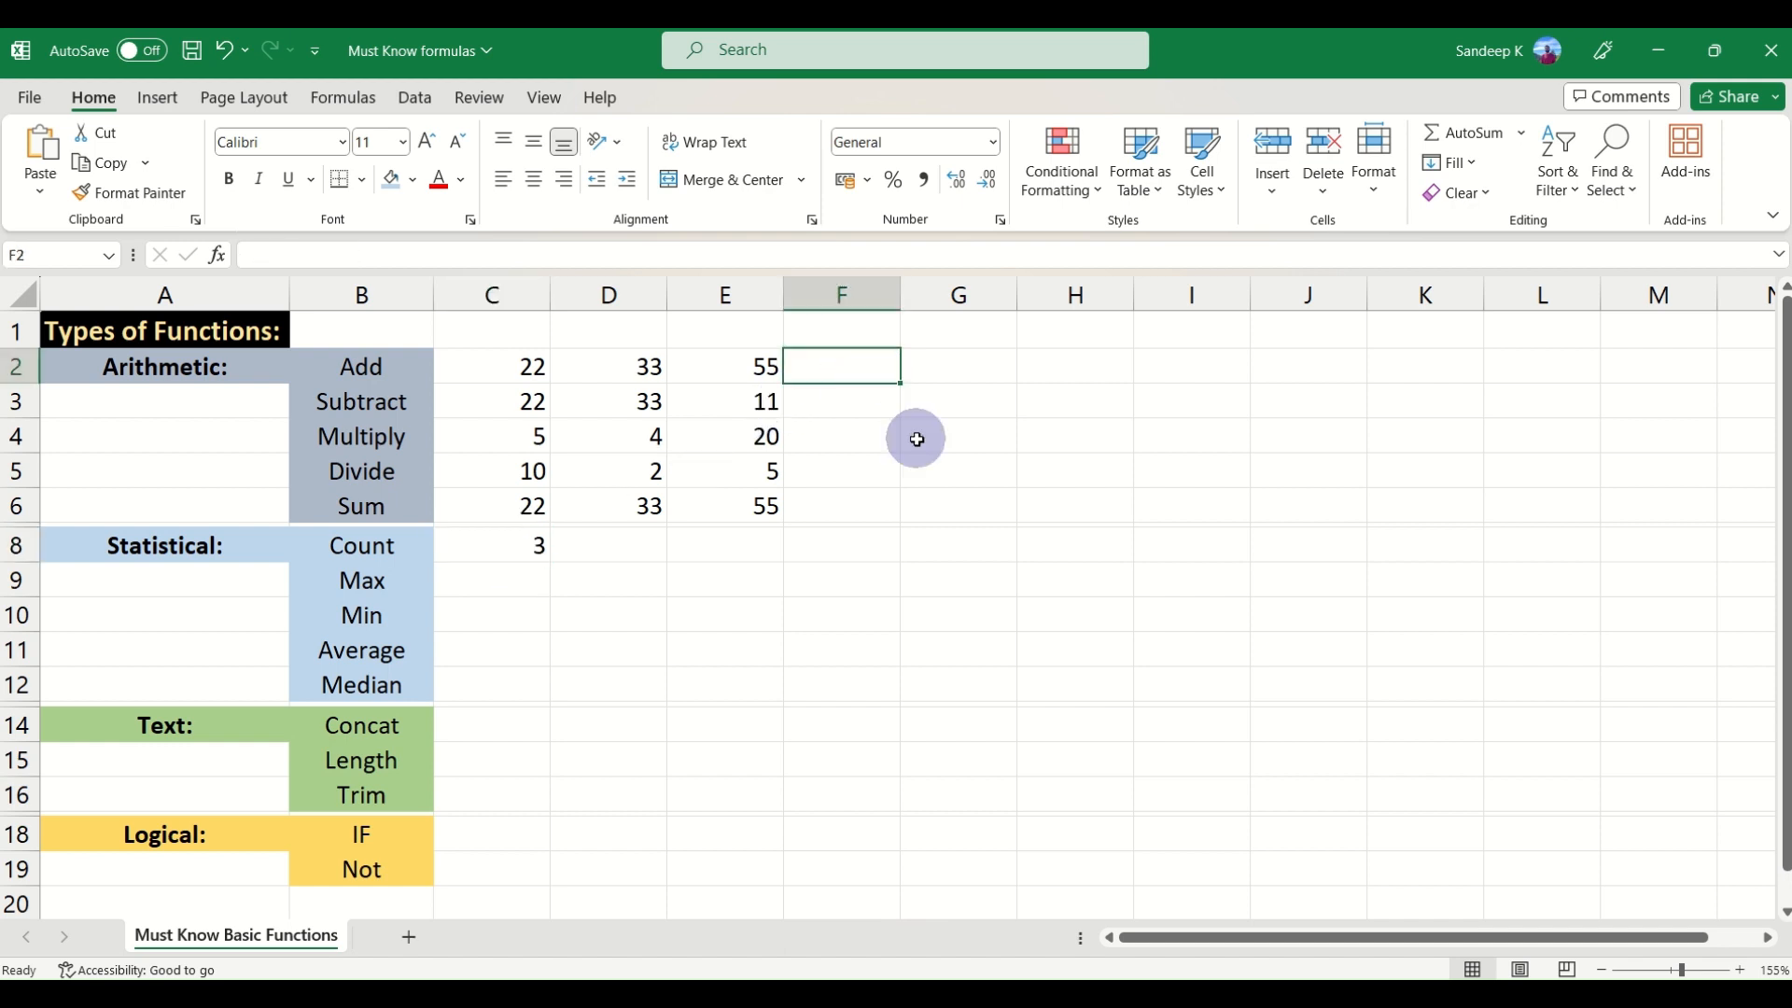
{"action": "type", "text": "99"}
{"action": "key", "text": "Tab"}
{"action": "left_click", "coordinate": [532, 538]}
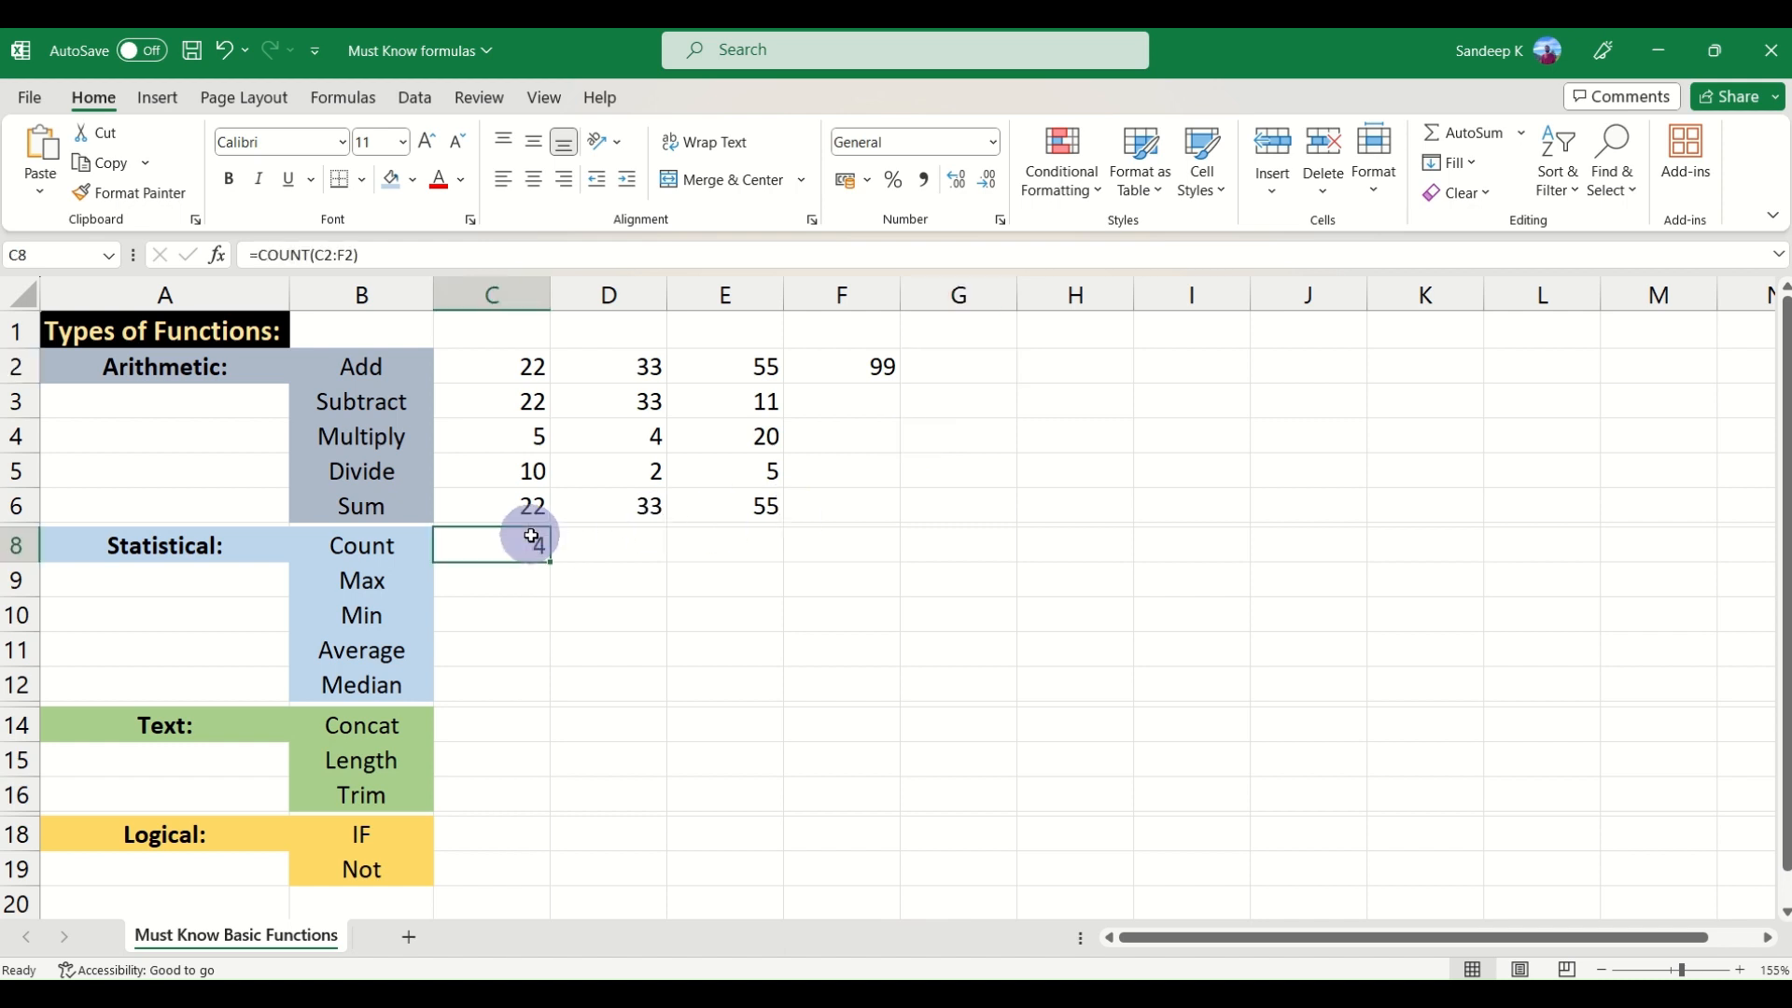
Replace the number in F2 with the word Text and check the Count result in C8
{"action": "left_click", "coordinate": [875, 366]}
{"action": "type", "text": "T"}
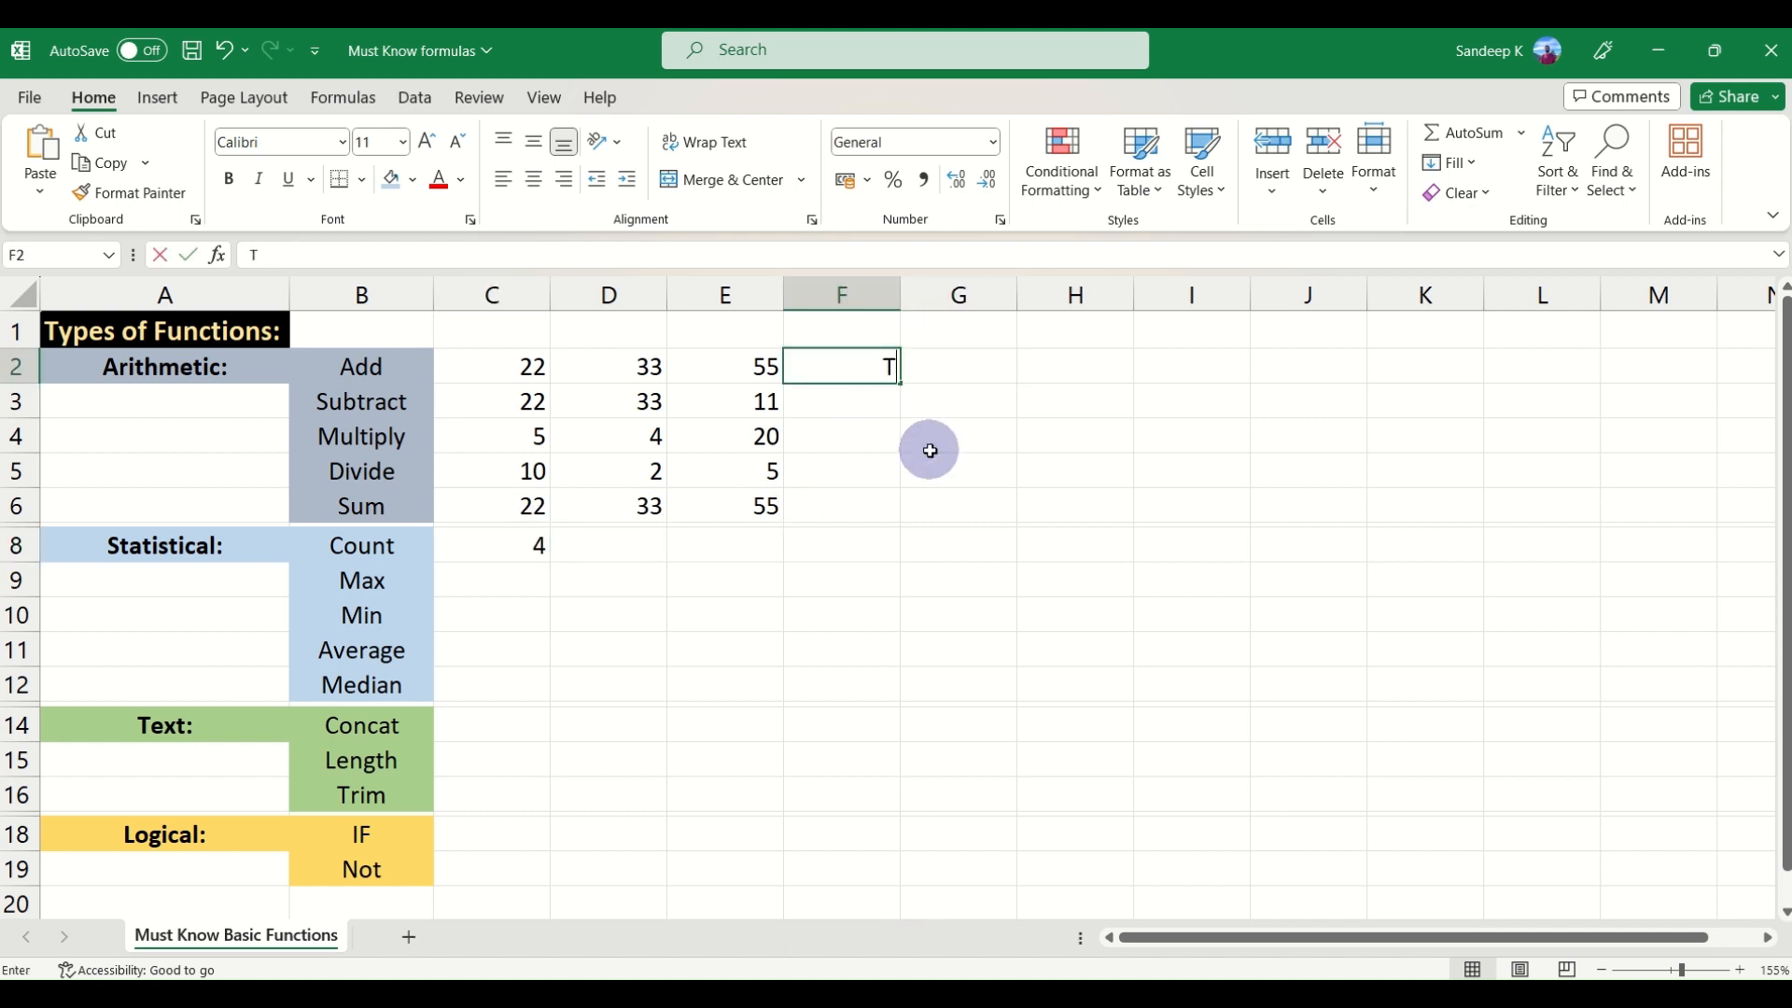
{"action": "type", "text": "ext"}
{"action": "key", "text": "Tab"}
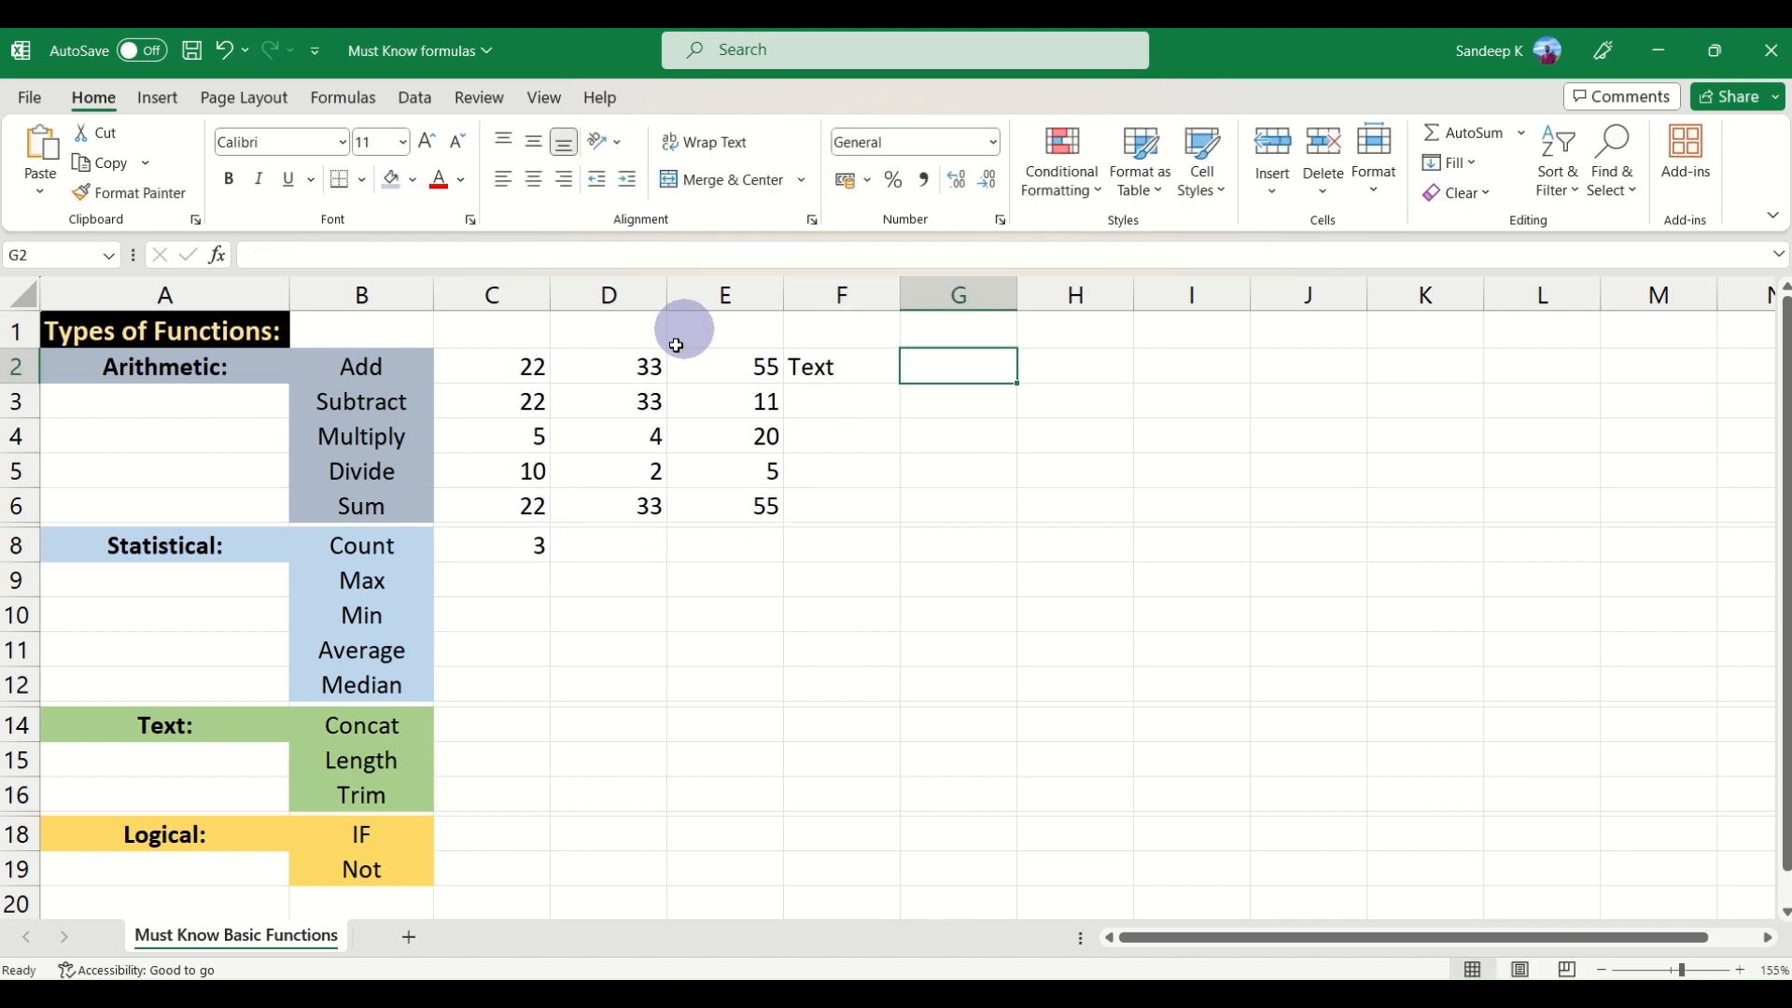
{"action": "left_click", "coordinate": [512, 544]}
Clear F2 at the end of the Add row and recheck the COUNT formula in C8
{"action": "left_click", "coordinate": [844, 366]}
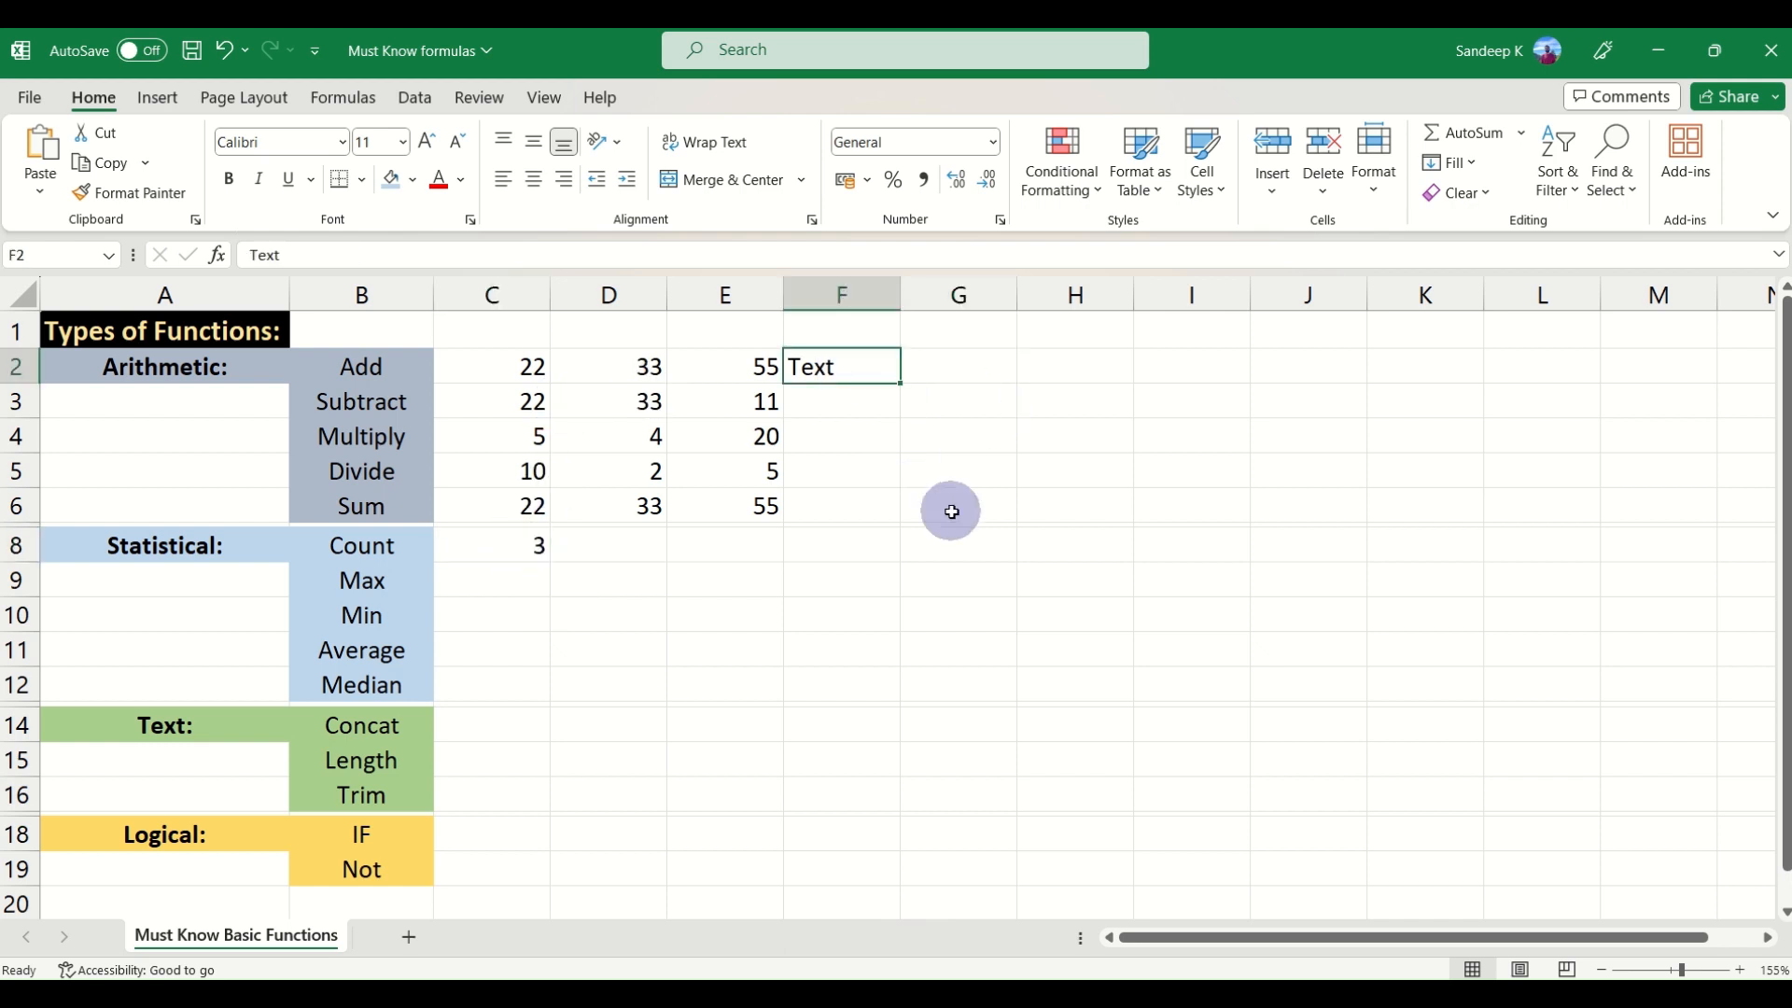
{"action": "key", "text": "Delete"}
{"action": "left_click", "coordinate": [510, 554]}
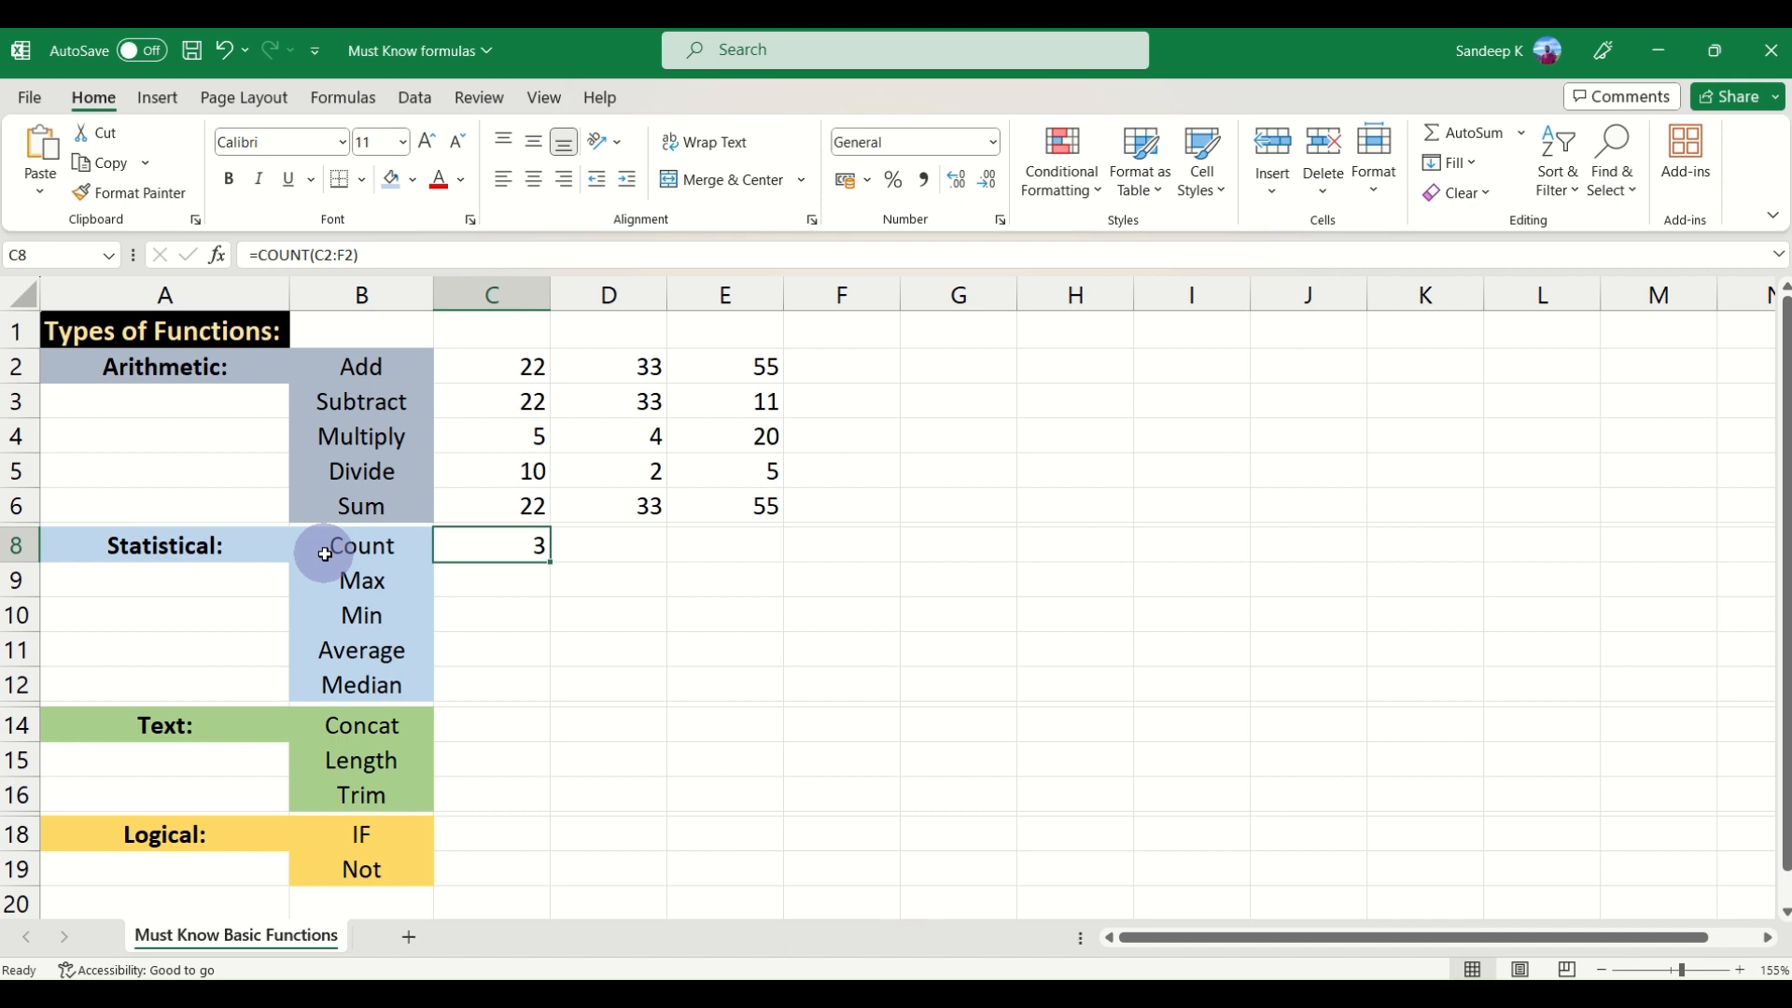
Enter =MAX(C2:C6) in C9 for the Max row and compare the result with the cells C2:C6
{"action": "left_click", "coordinate": [446, 580]}
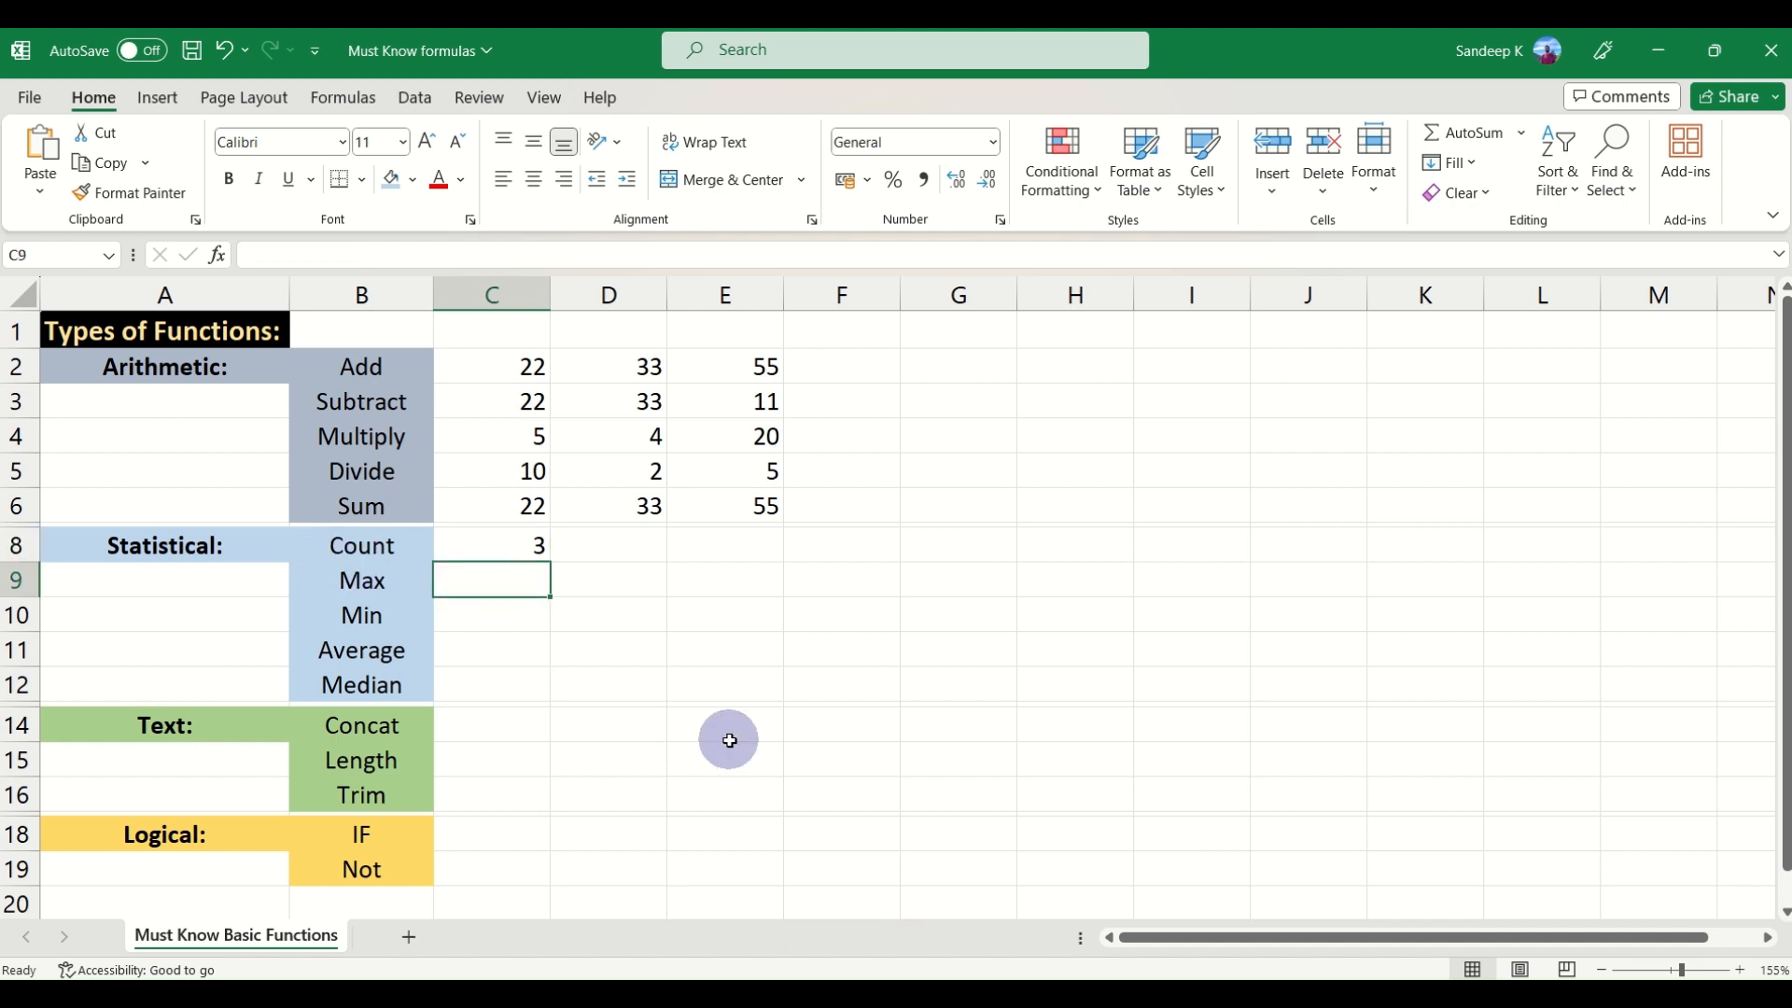
{"action": "type", "text": "="}
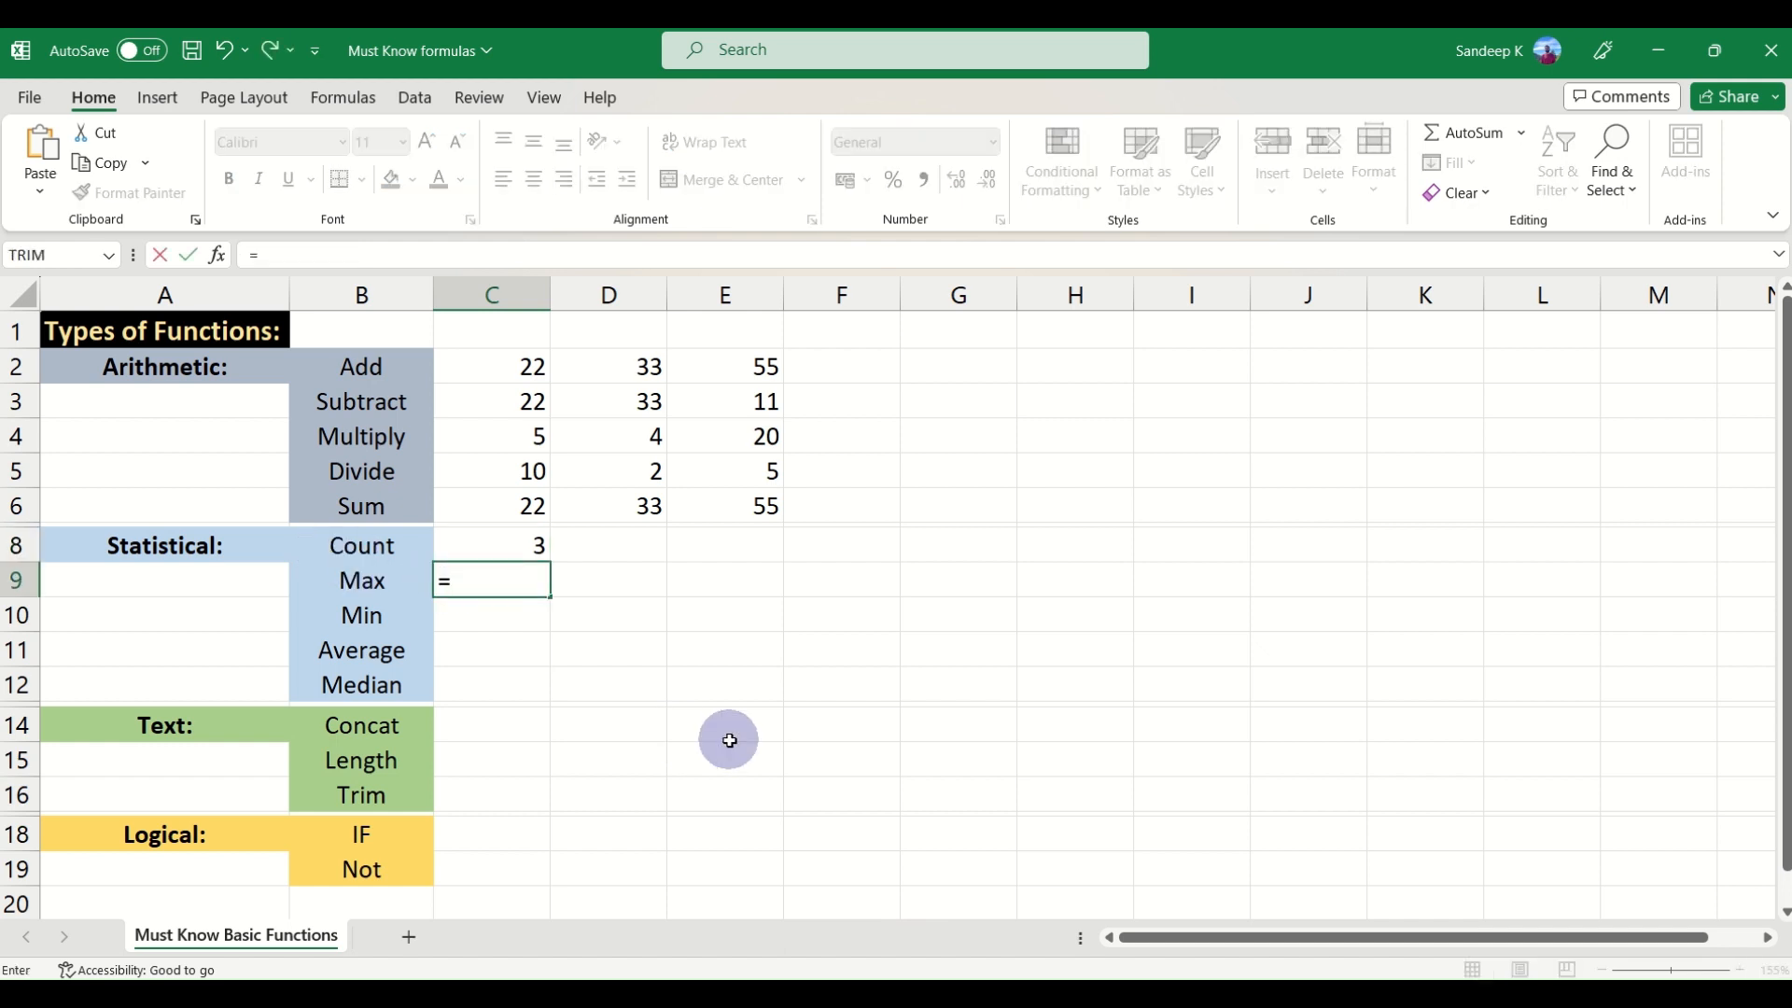
{"action": "type", "text": "ma"}
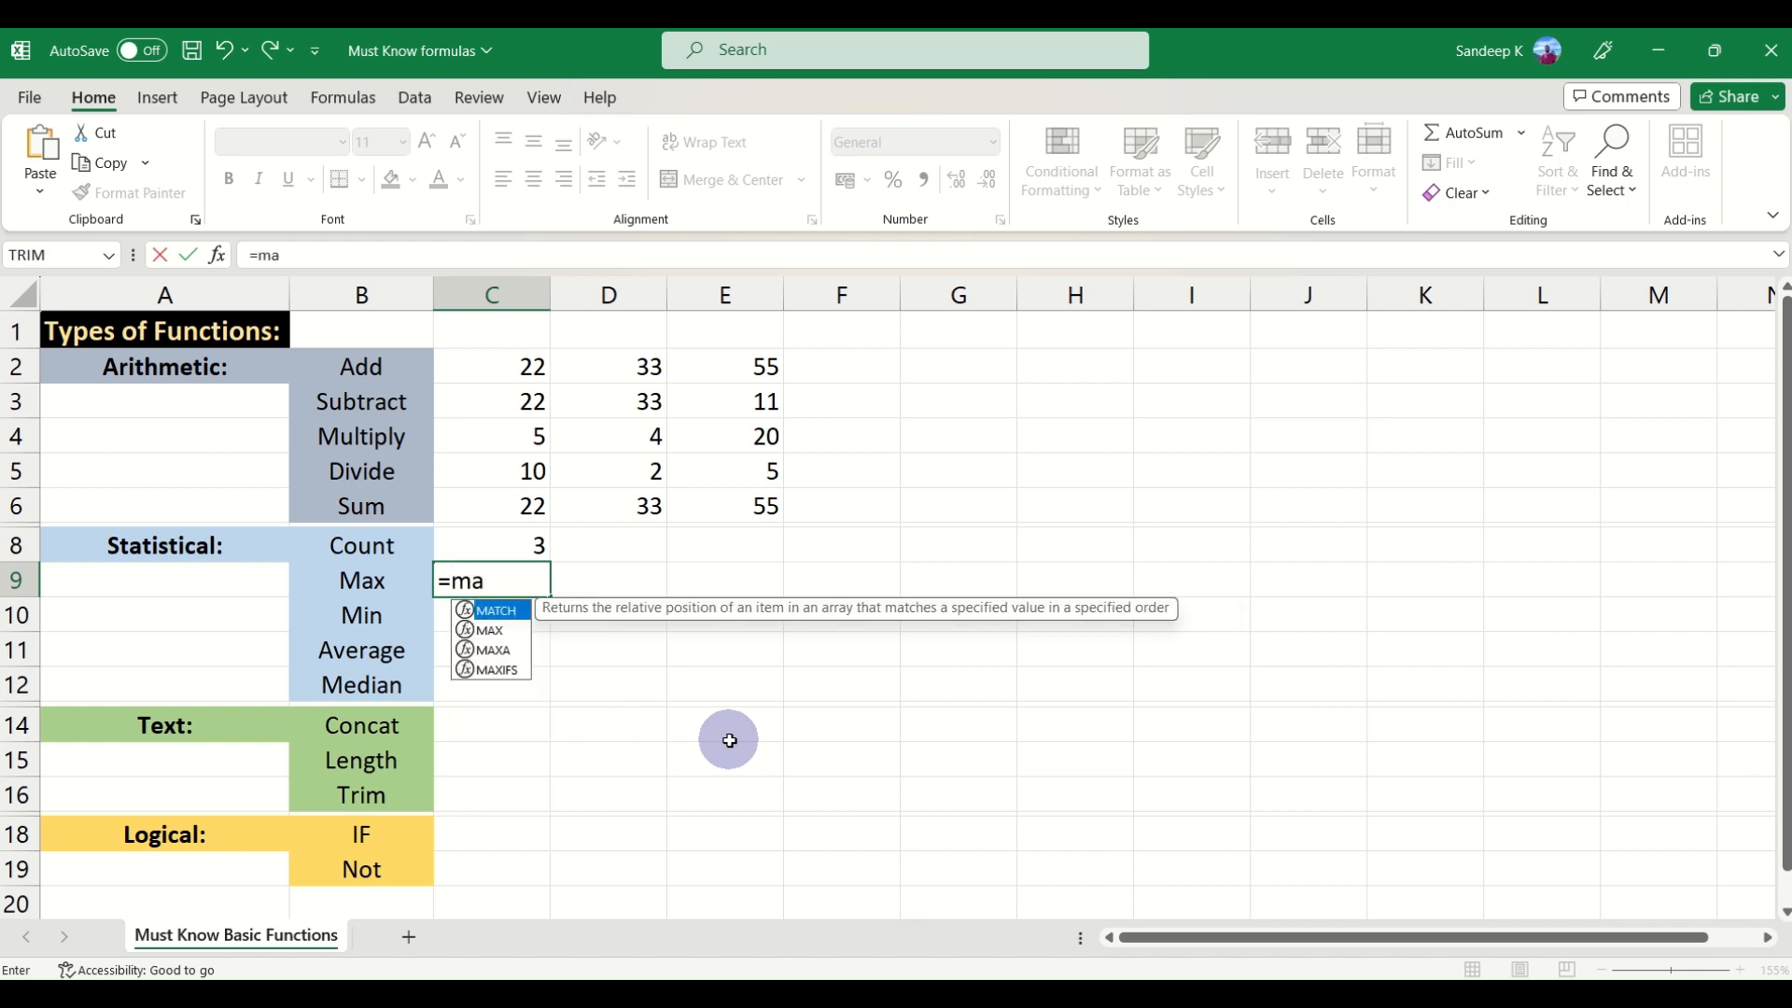
{"action": "type", "text": "x"}
{"action": "key", "text": "Tab"}
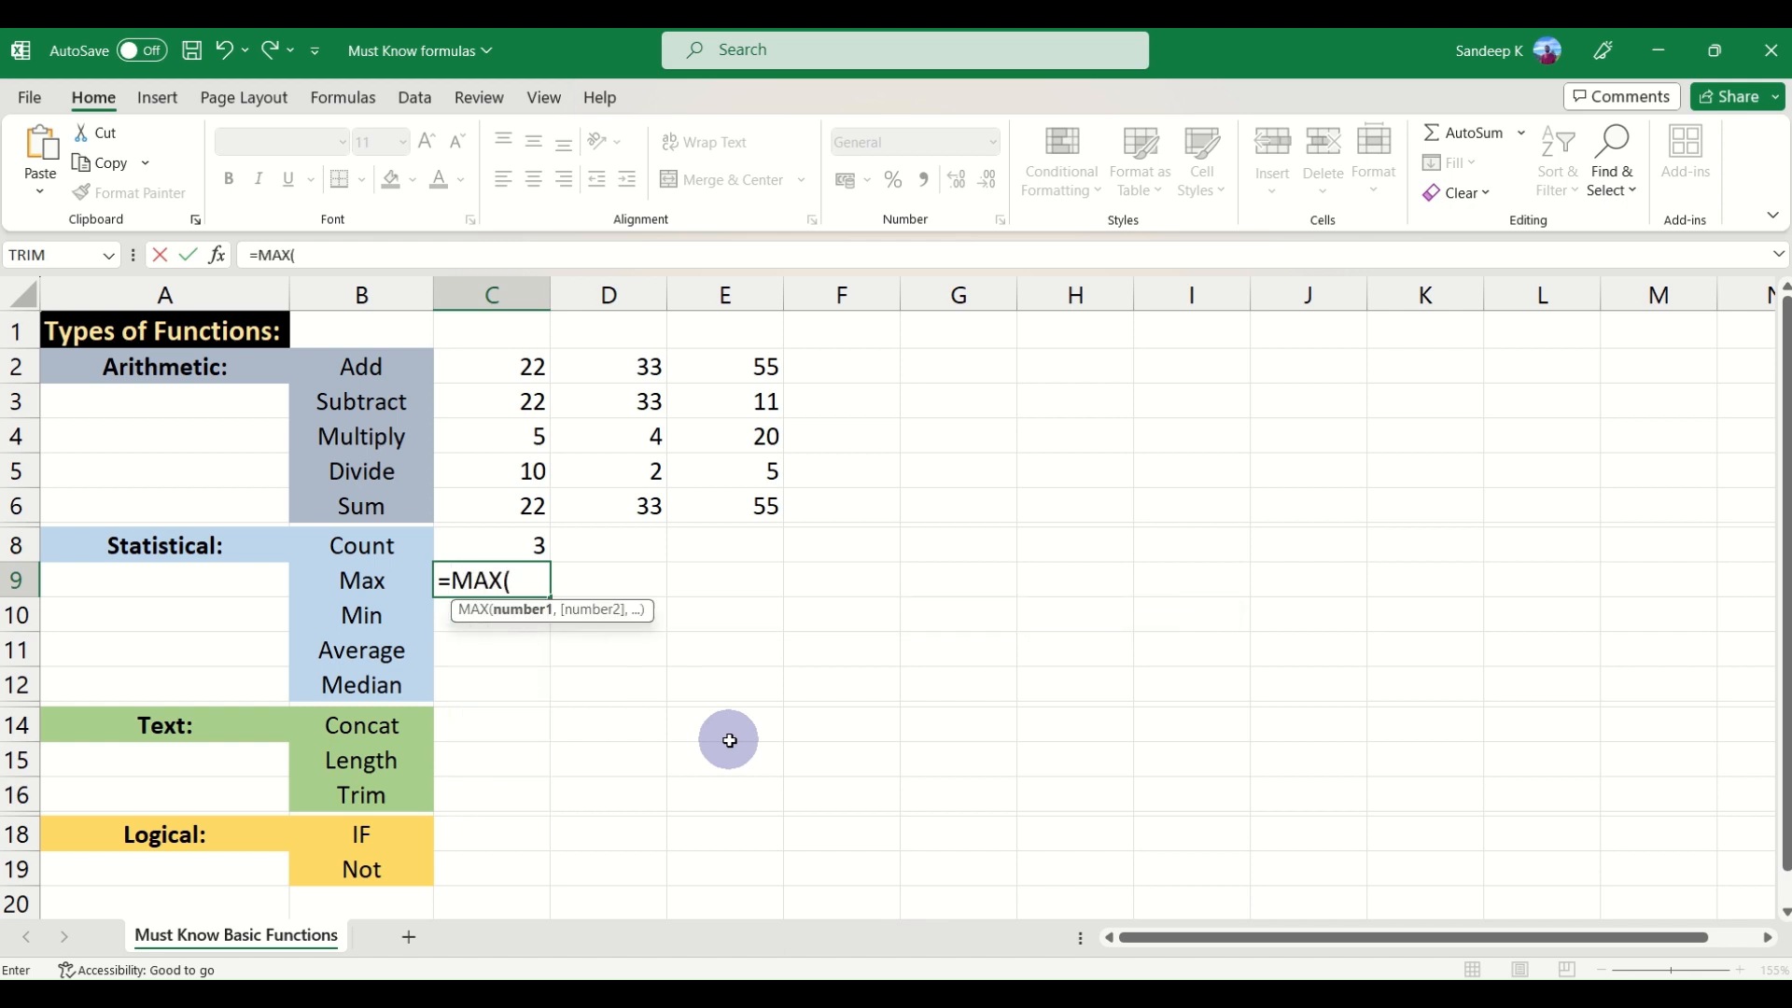
{"action": "left_click_drag", "start_coordinate": [504, 367], "coordinate": [495, 500]}
{"action": "key", "text": "Return"}
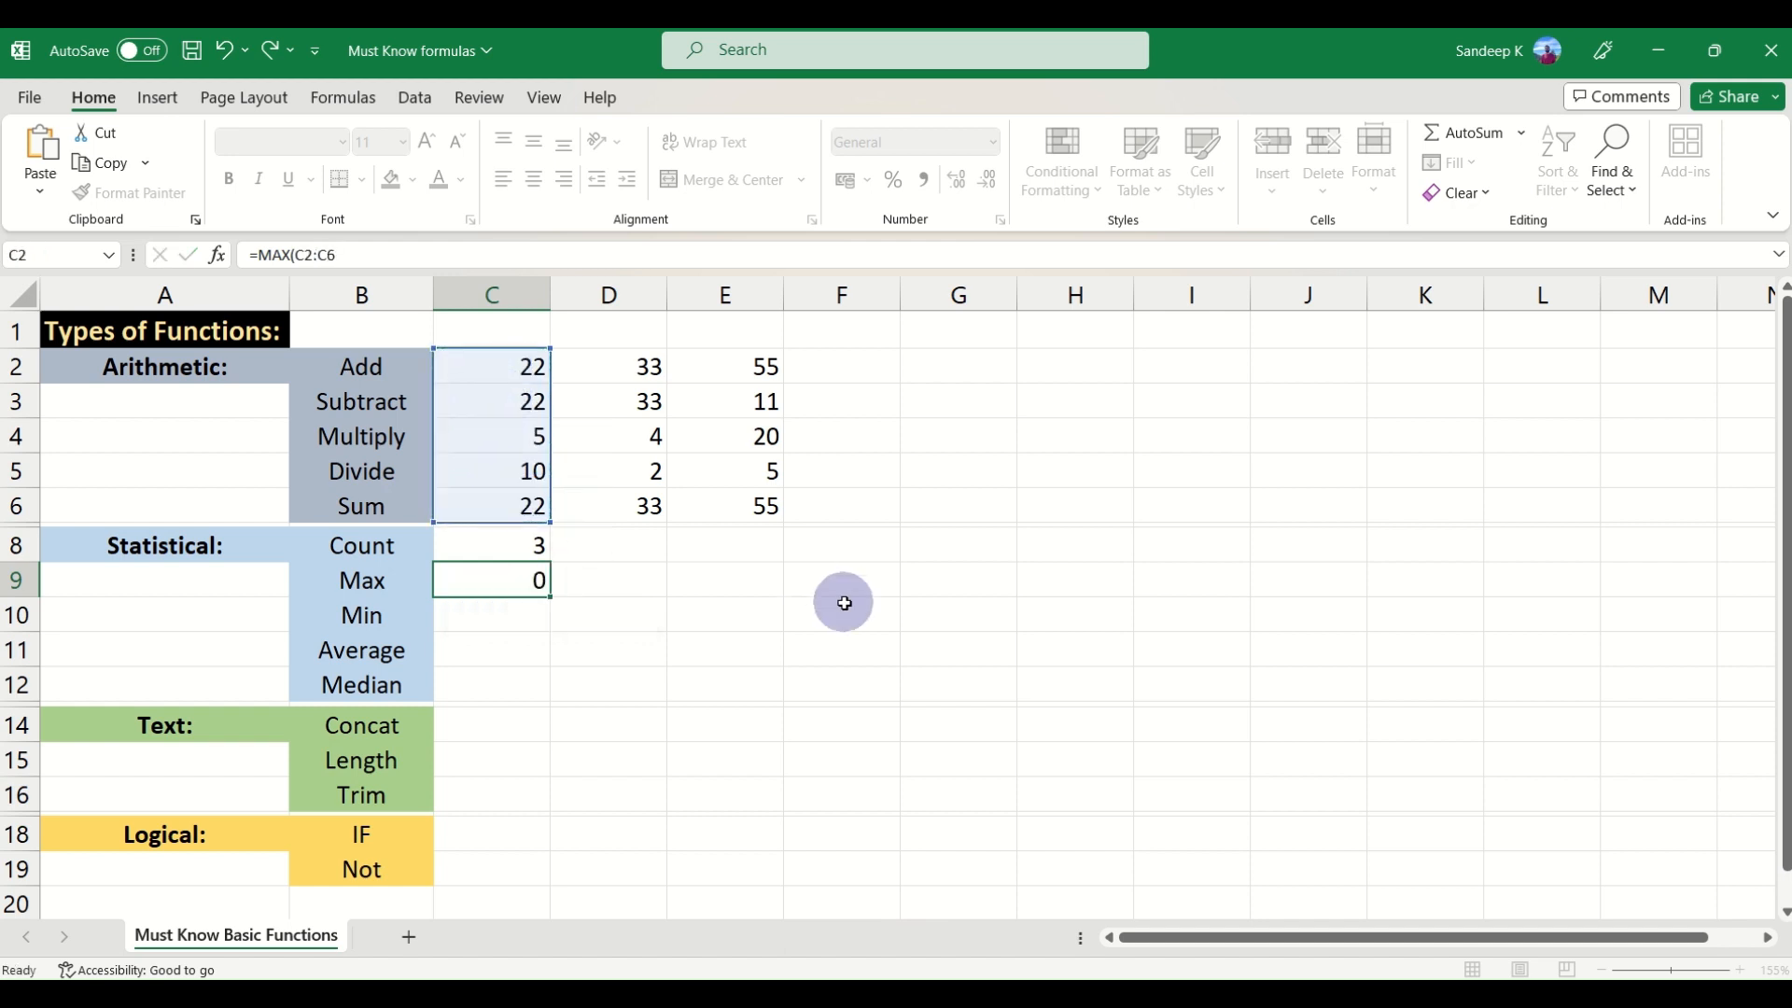
{"action": "left_click", "coordinate": [494, 573]}
{"action": "left_click_drag", "start_coordinate": [508, 368], "coordinate": [503, 504]}
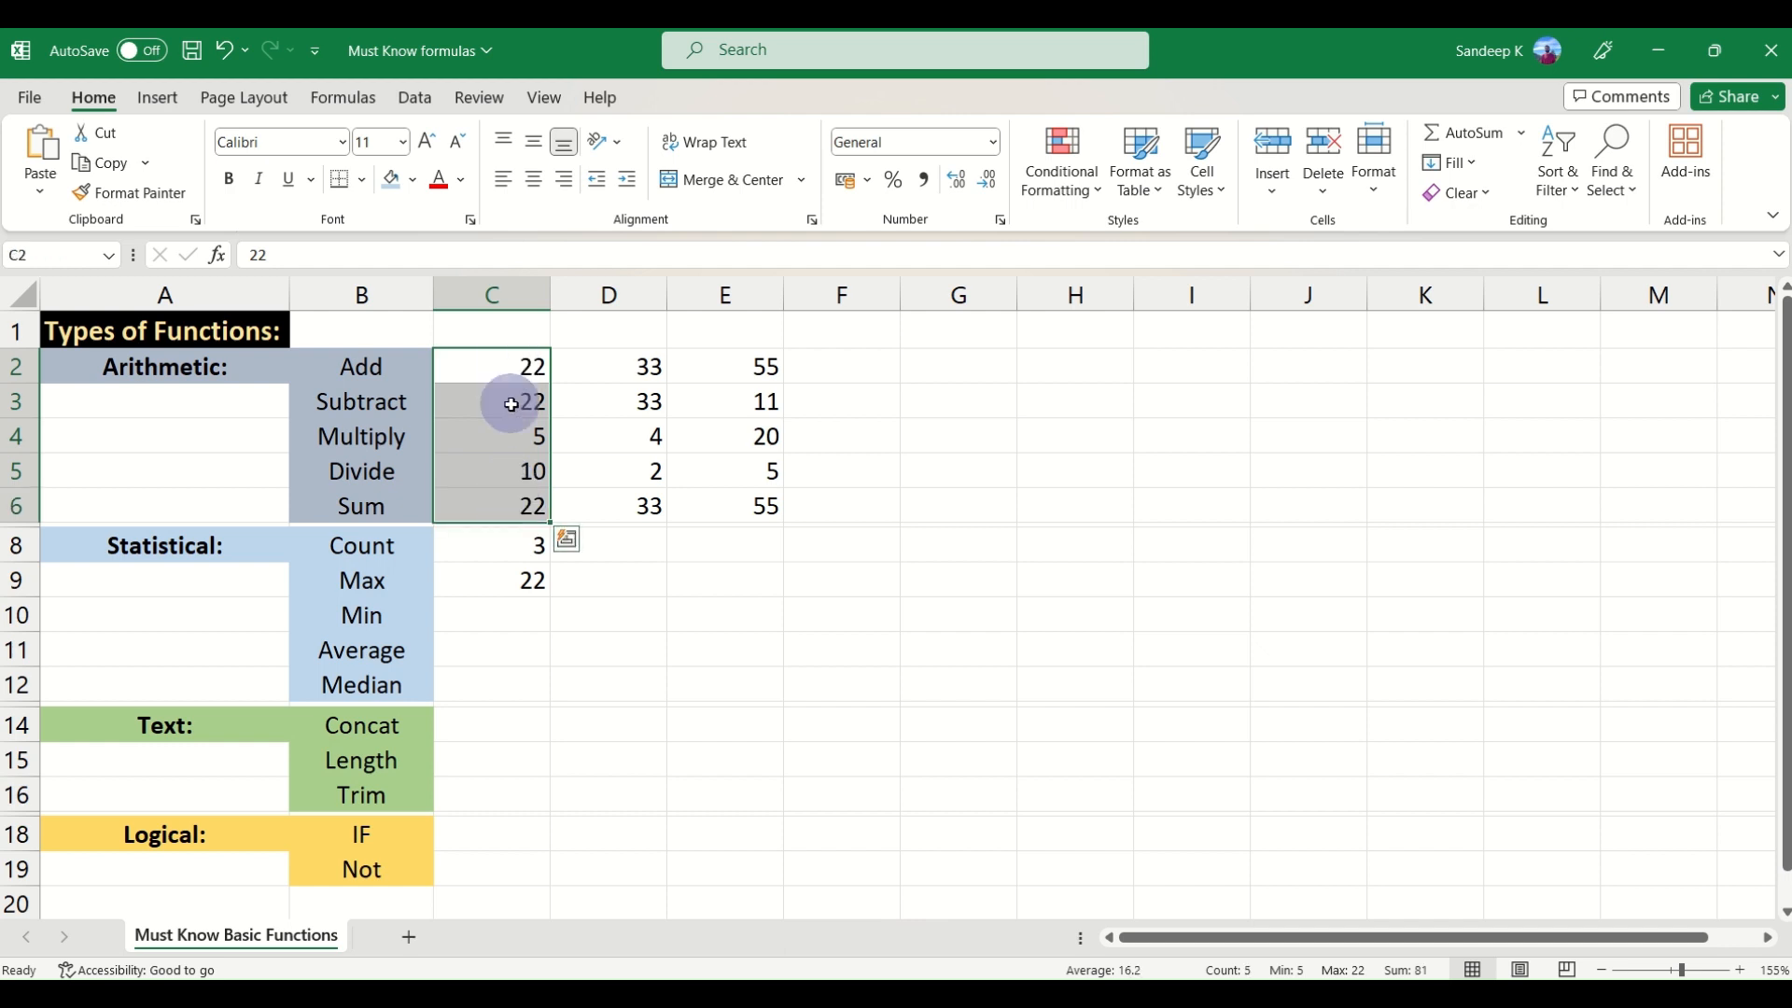
{"action": "left_click", "coordinate": [520, 580]}
Enter =MIN(C2:E2) in C10 for the Min row, using the values of the Add row
{"action": "left_click", "coordinate": [500, 618]}
{"action": "type", "text": "="}
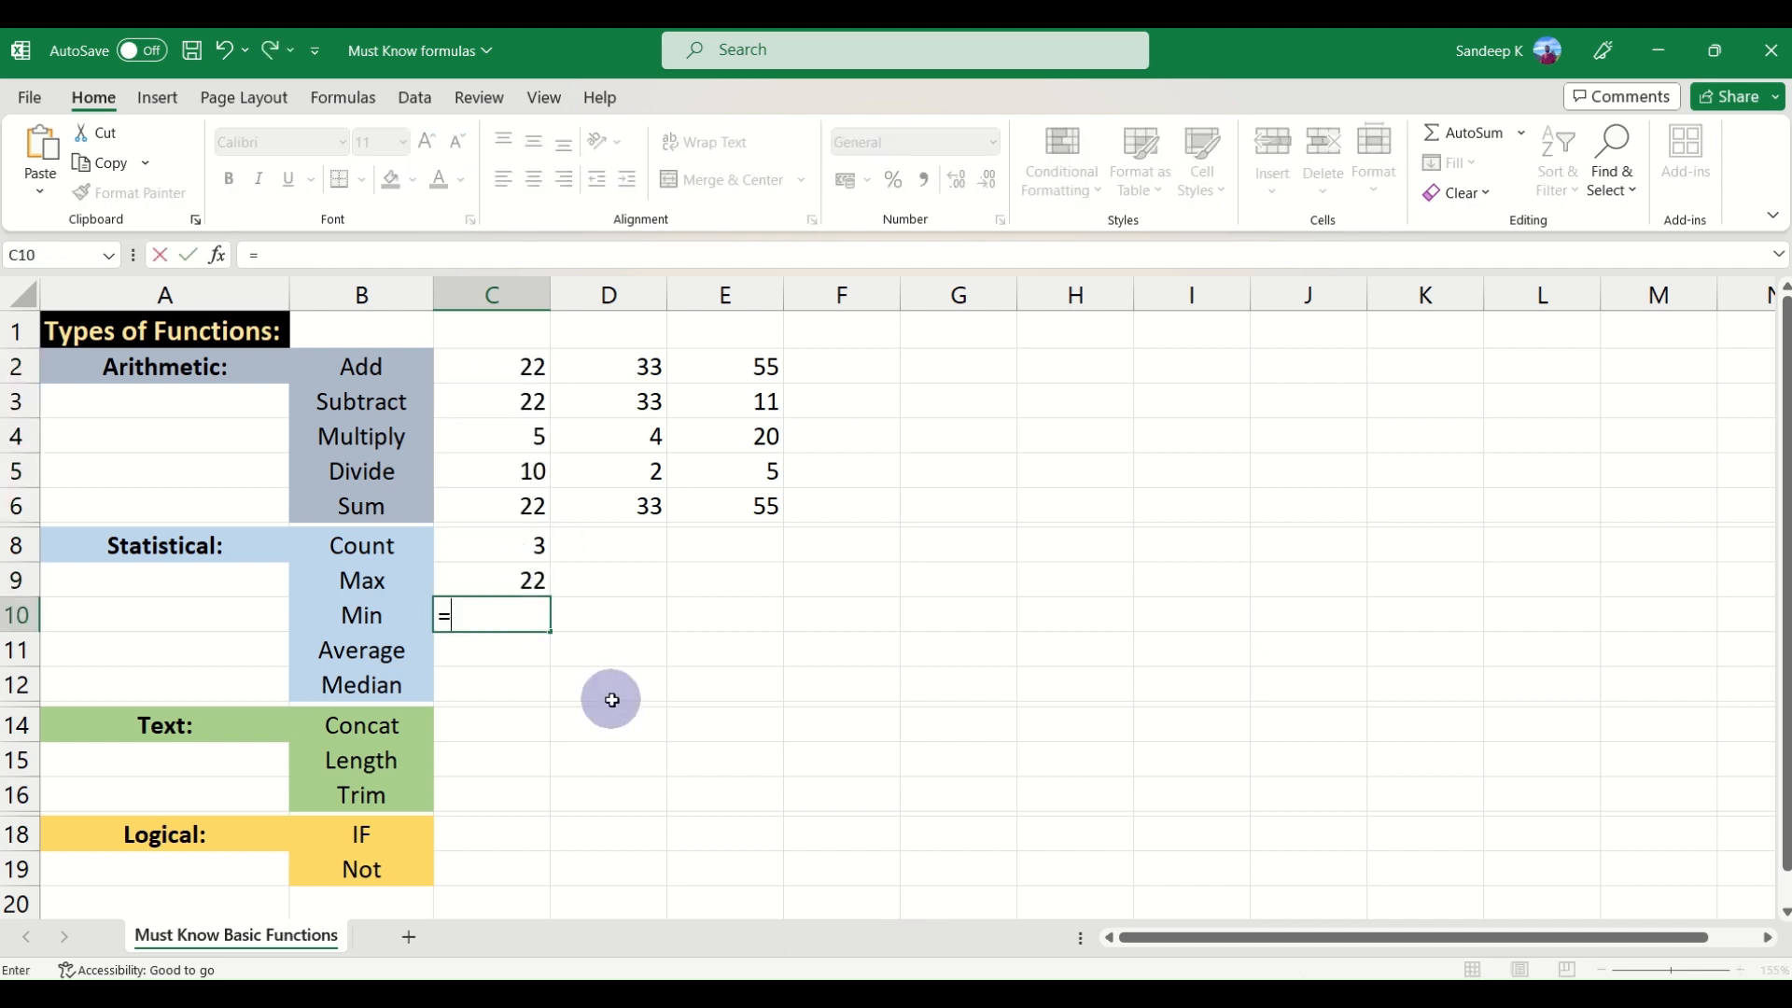
{"action": "type", "text": "min"}
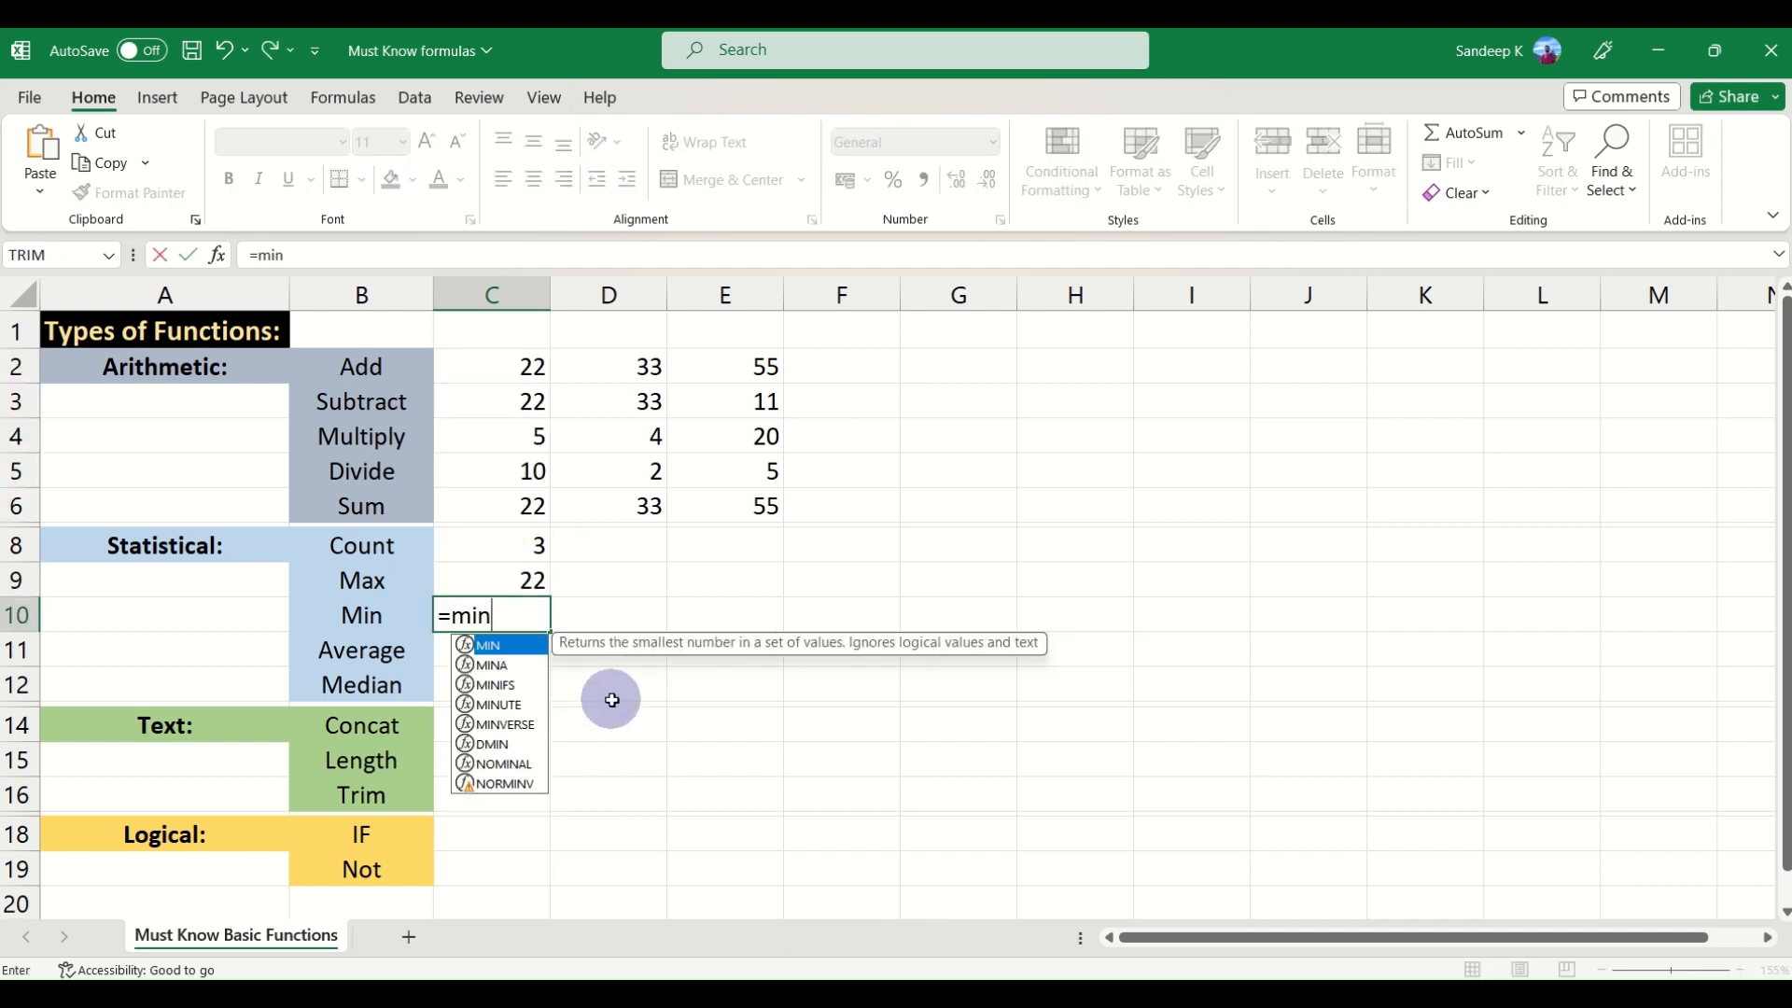
{"action": "key", "text": "Tab"}
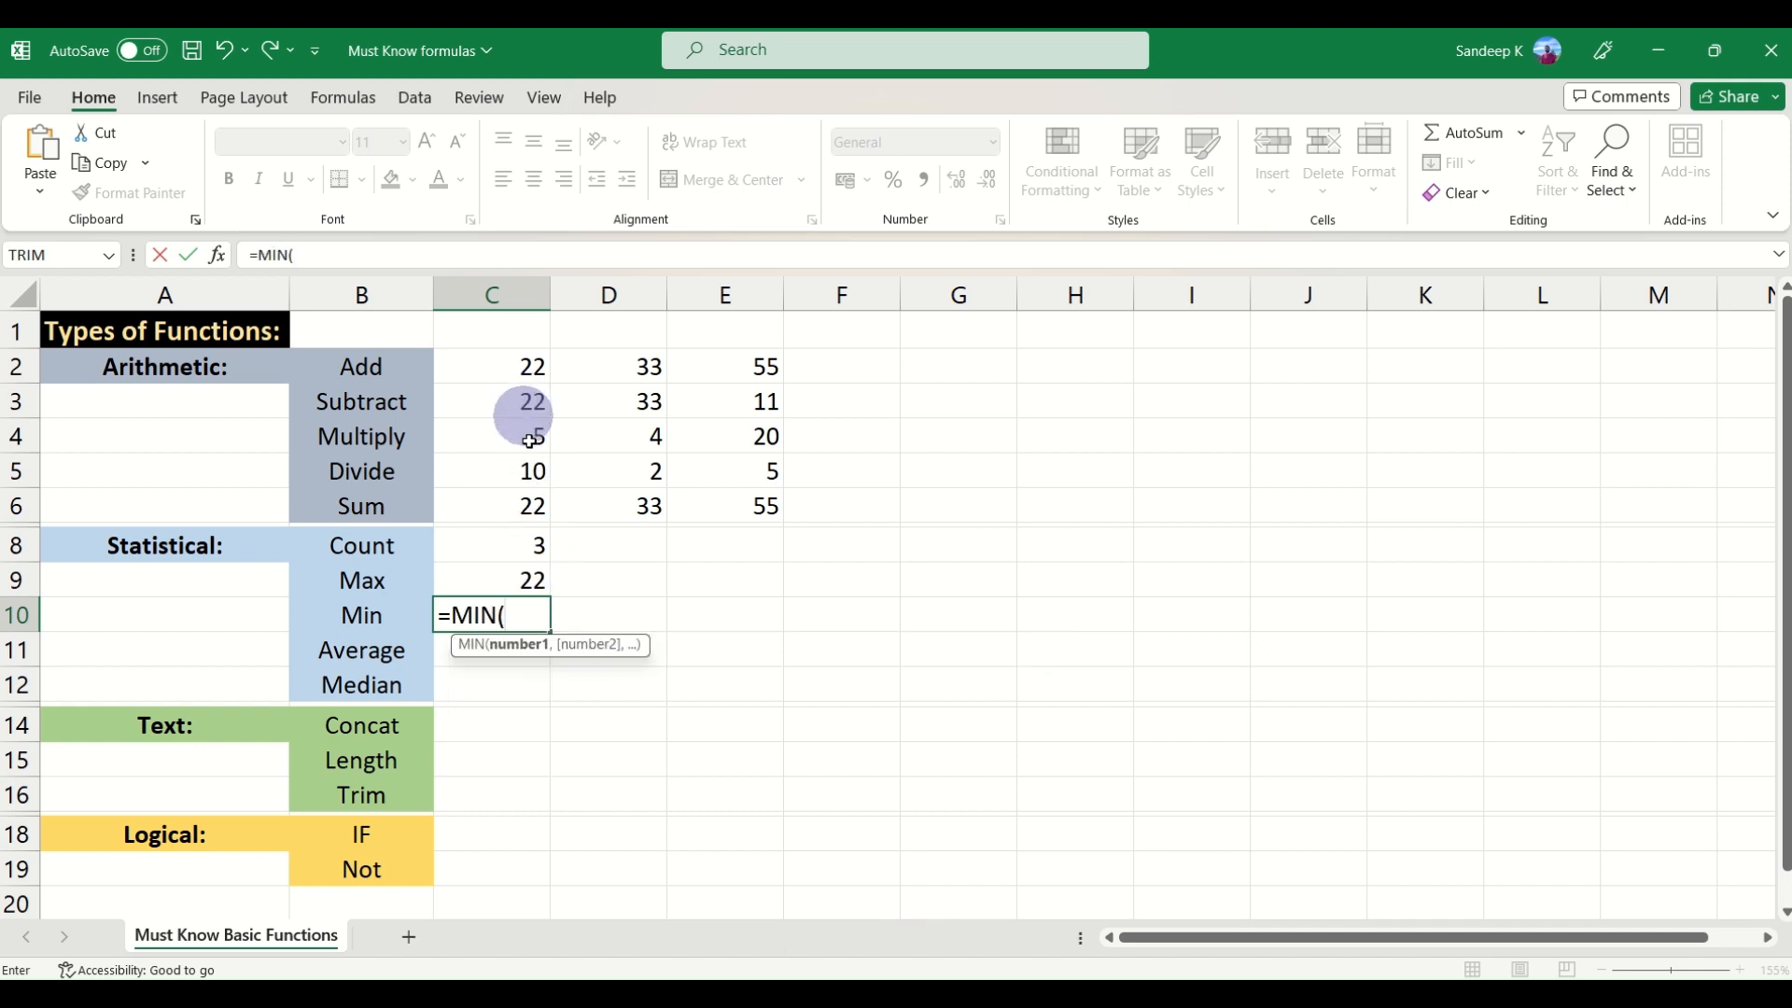
{"action": "left_click_drag", "start_coordinate": [520, 366], "coordinate": [756, 367]}
{"action": "key", "text": "Return"}
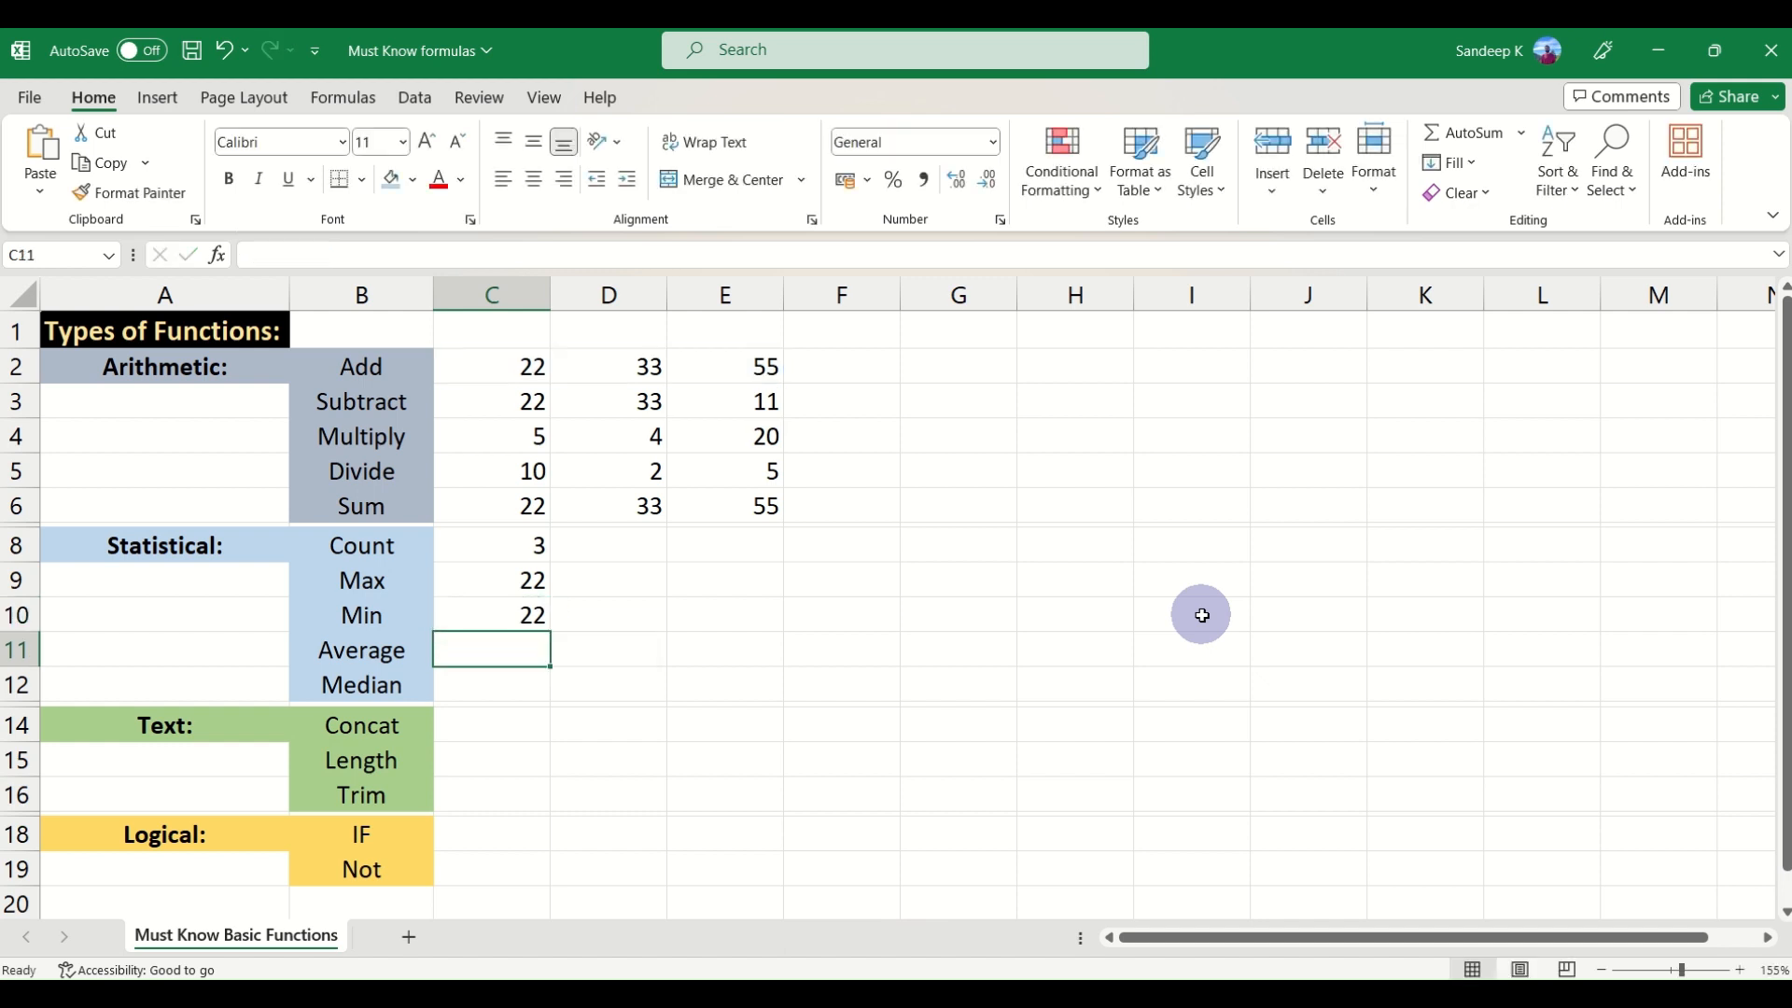
Replace the formula in C10 with =MIN(C5:E5) to use the values of the Divide row
{"action": "left_click", "coordinate": [508, 612]}
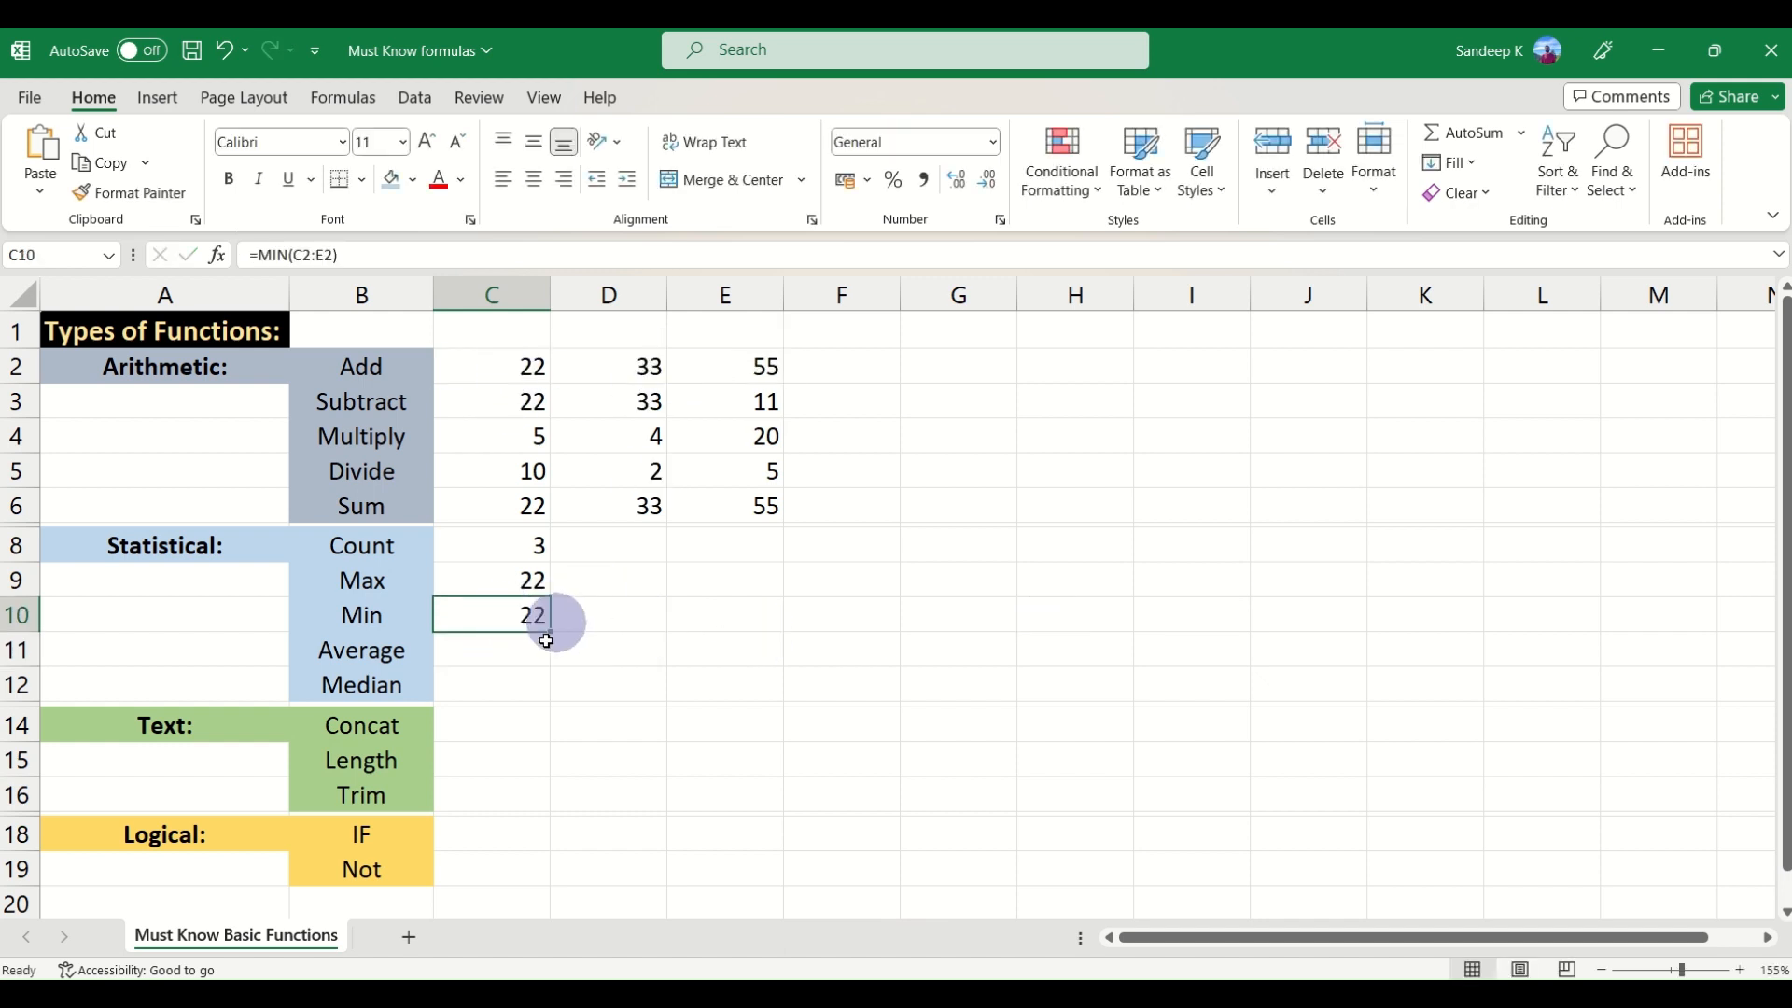
{"action": "key", "text": "Delete"}
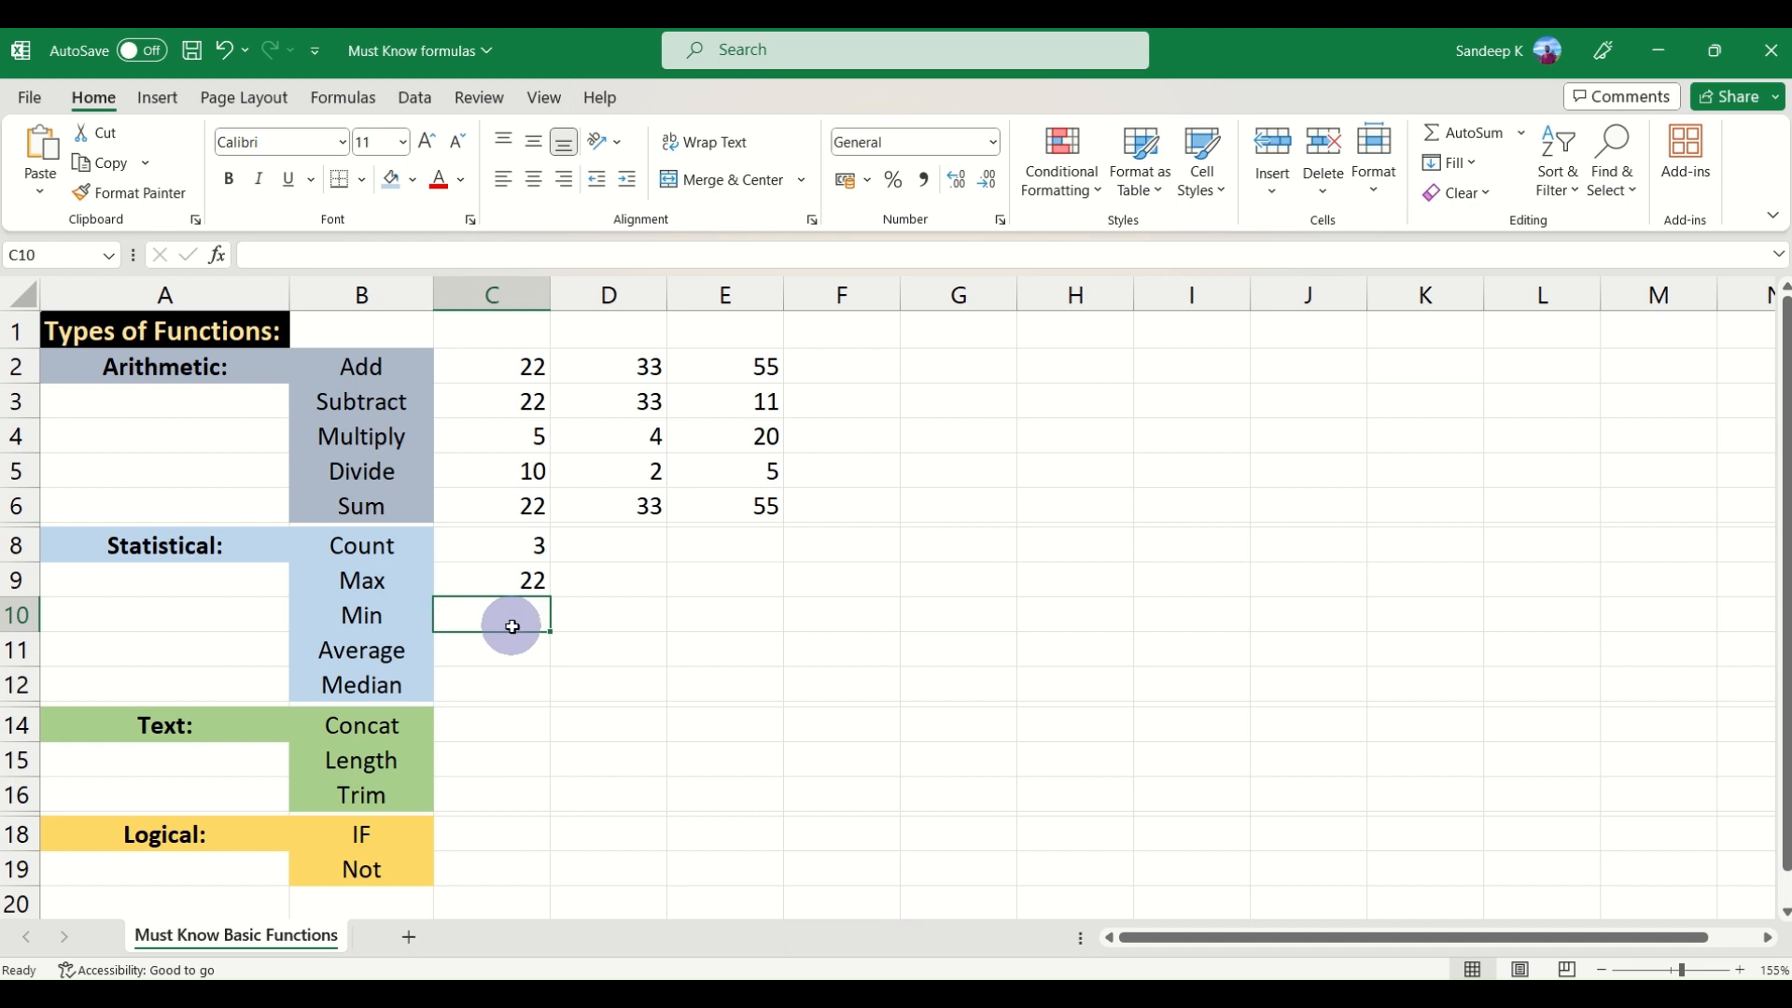
{"action": "type", "text": "=min"}
{"action": "key", "text": "Tab"}
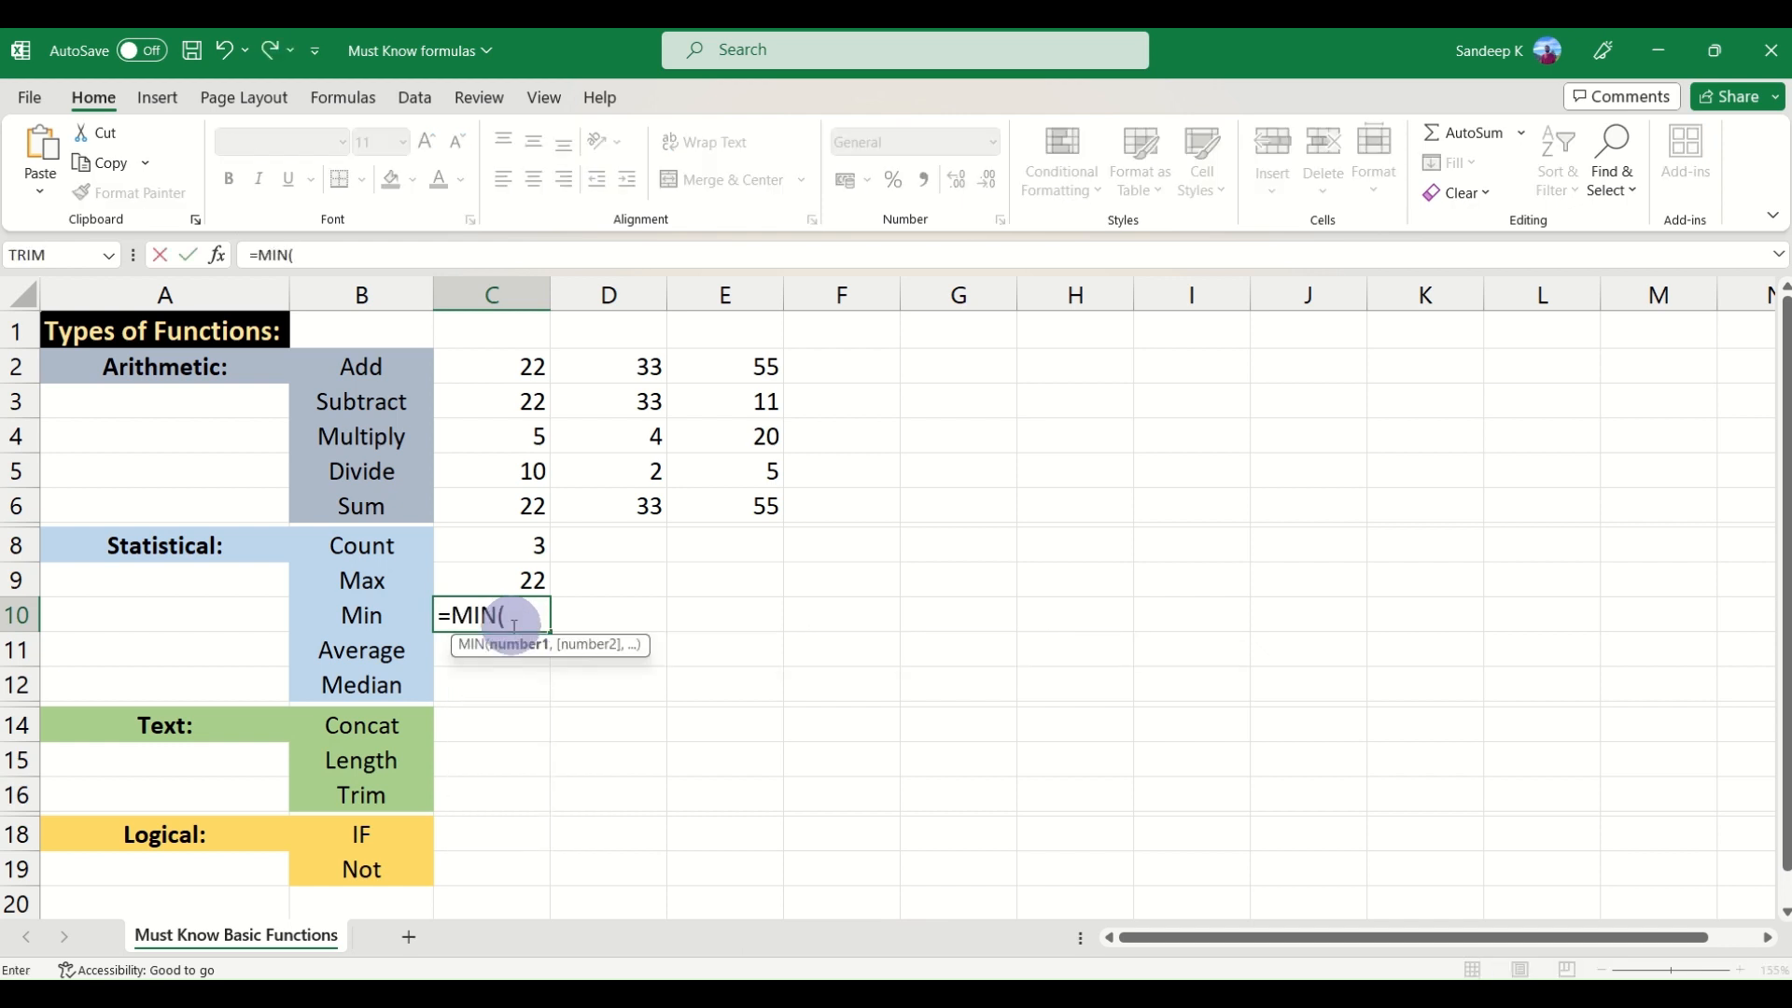
{"action": "left_click_drag", "start_coordinate": [530, 469], "coordinate": [771, 472]}
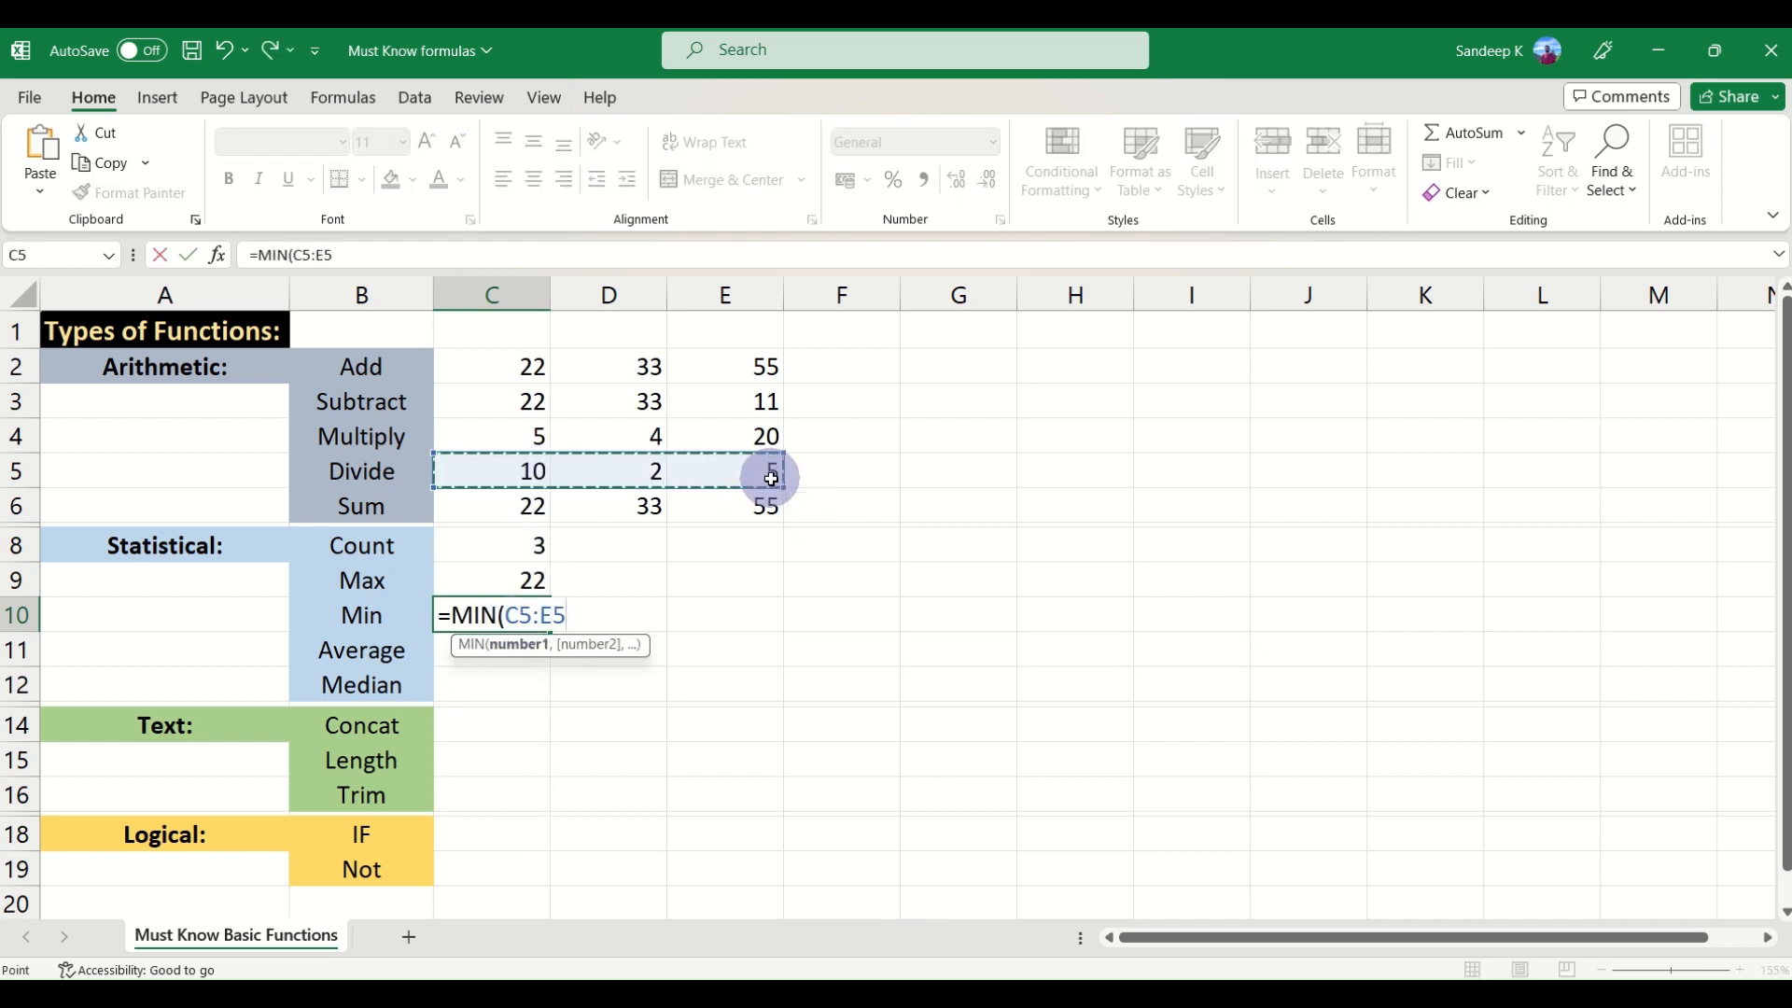
{"action": "key", "text": "Return"}
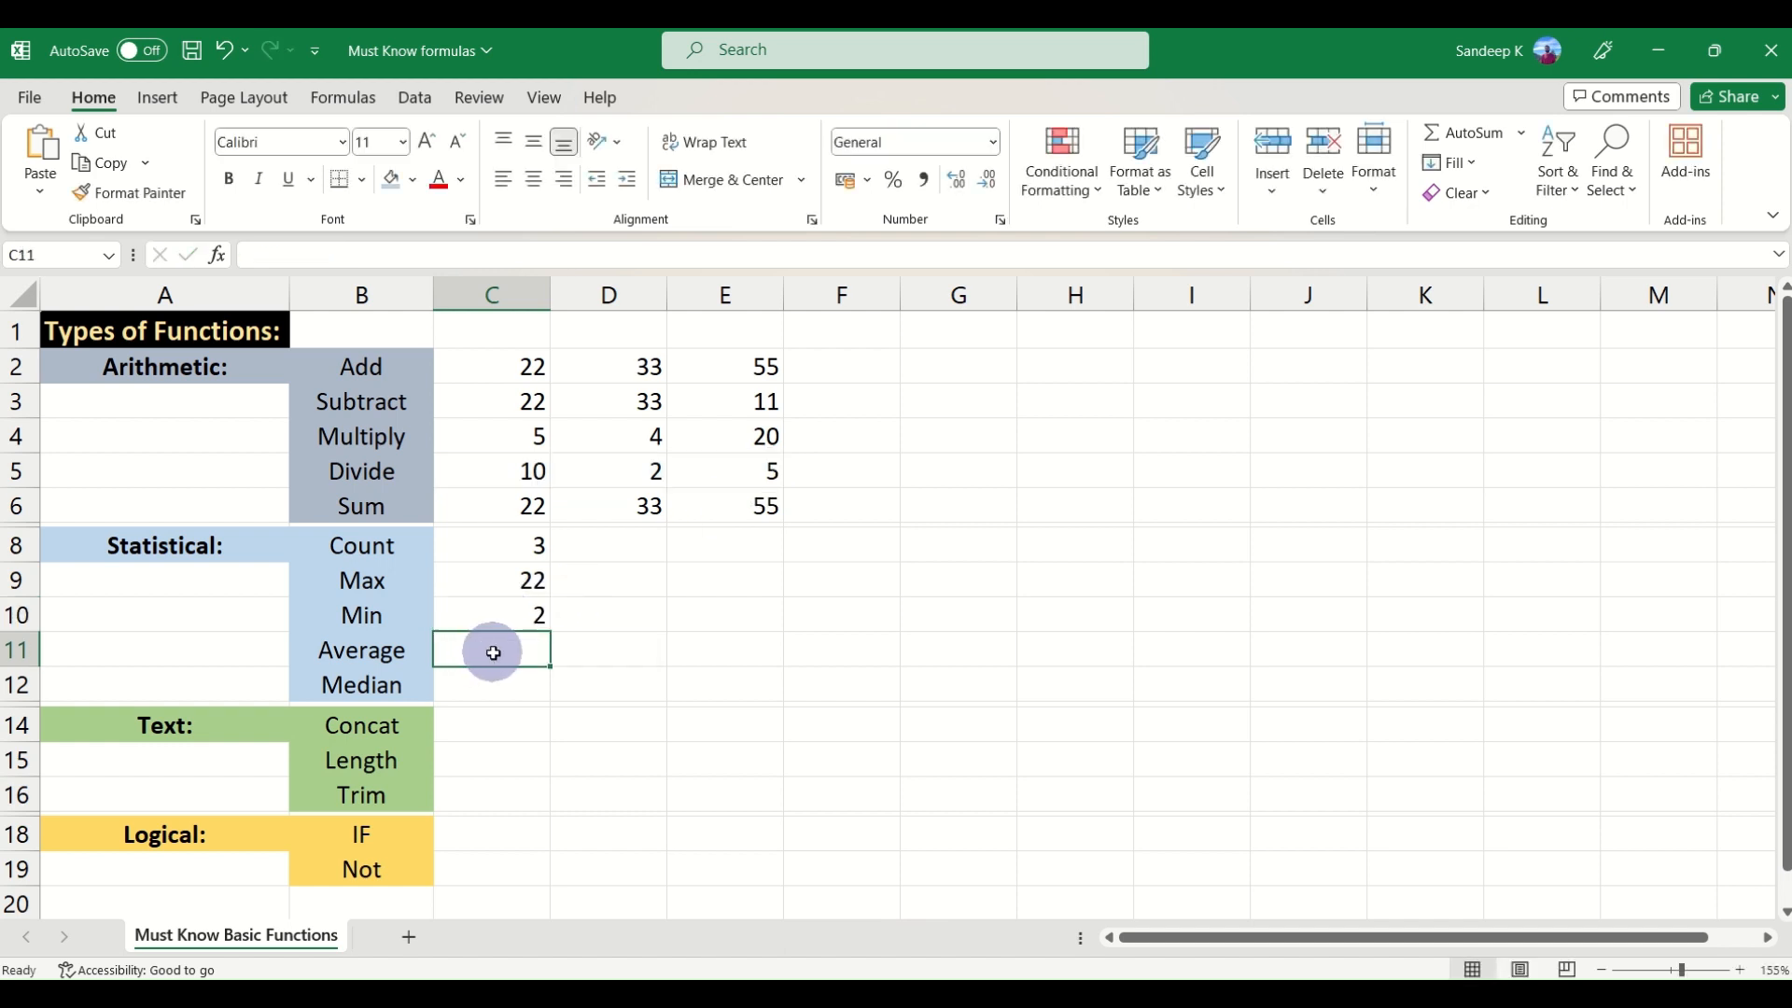
Enter the sample values 10, 20, 30, 40 and 50 across G11:K11 in the Average row
{"action": "left_click", "coordinate": [611, 648]}
{"action": "left_click", "coordinate": [835, 648]}
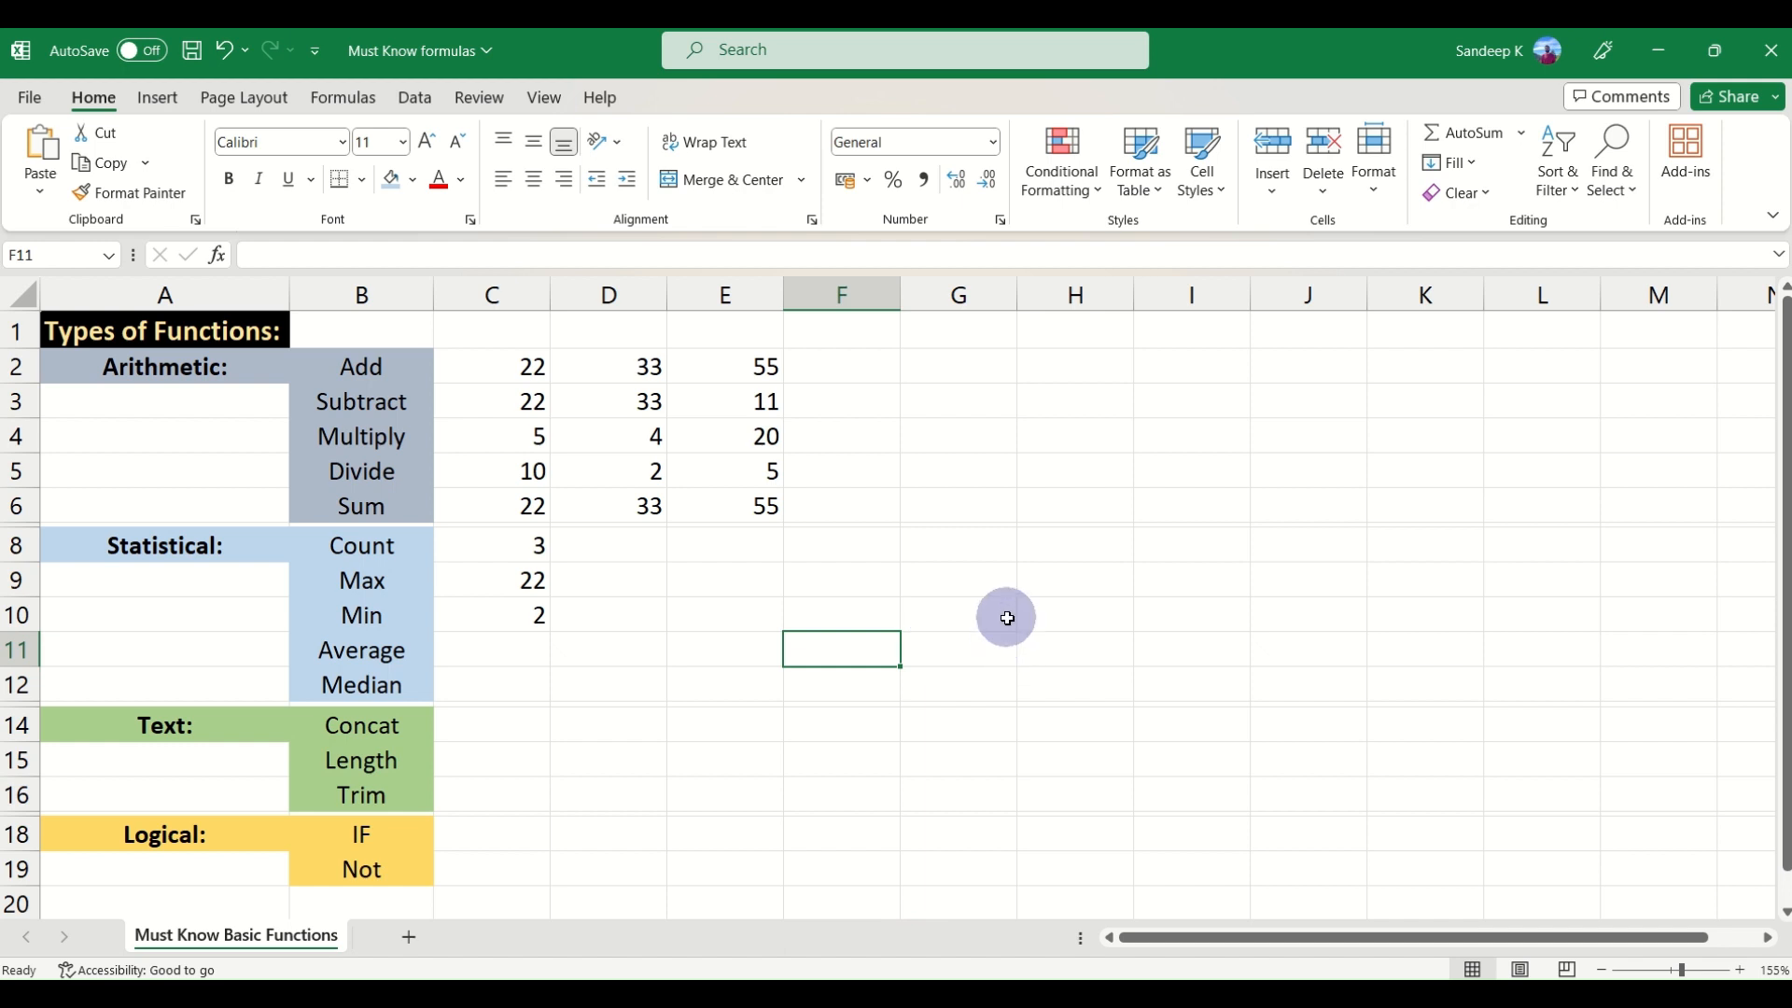
{"action": "left_click", "coordinate": [1007, 619]}
{"action": "left_click", "coordinate": [996, 652]}
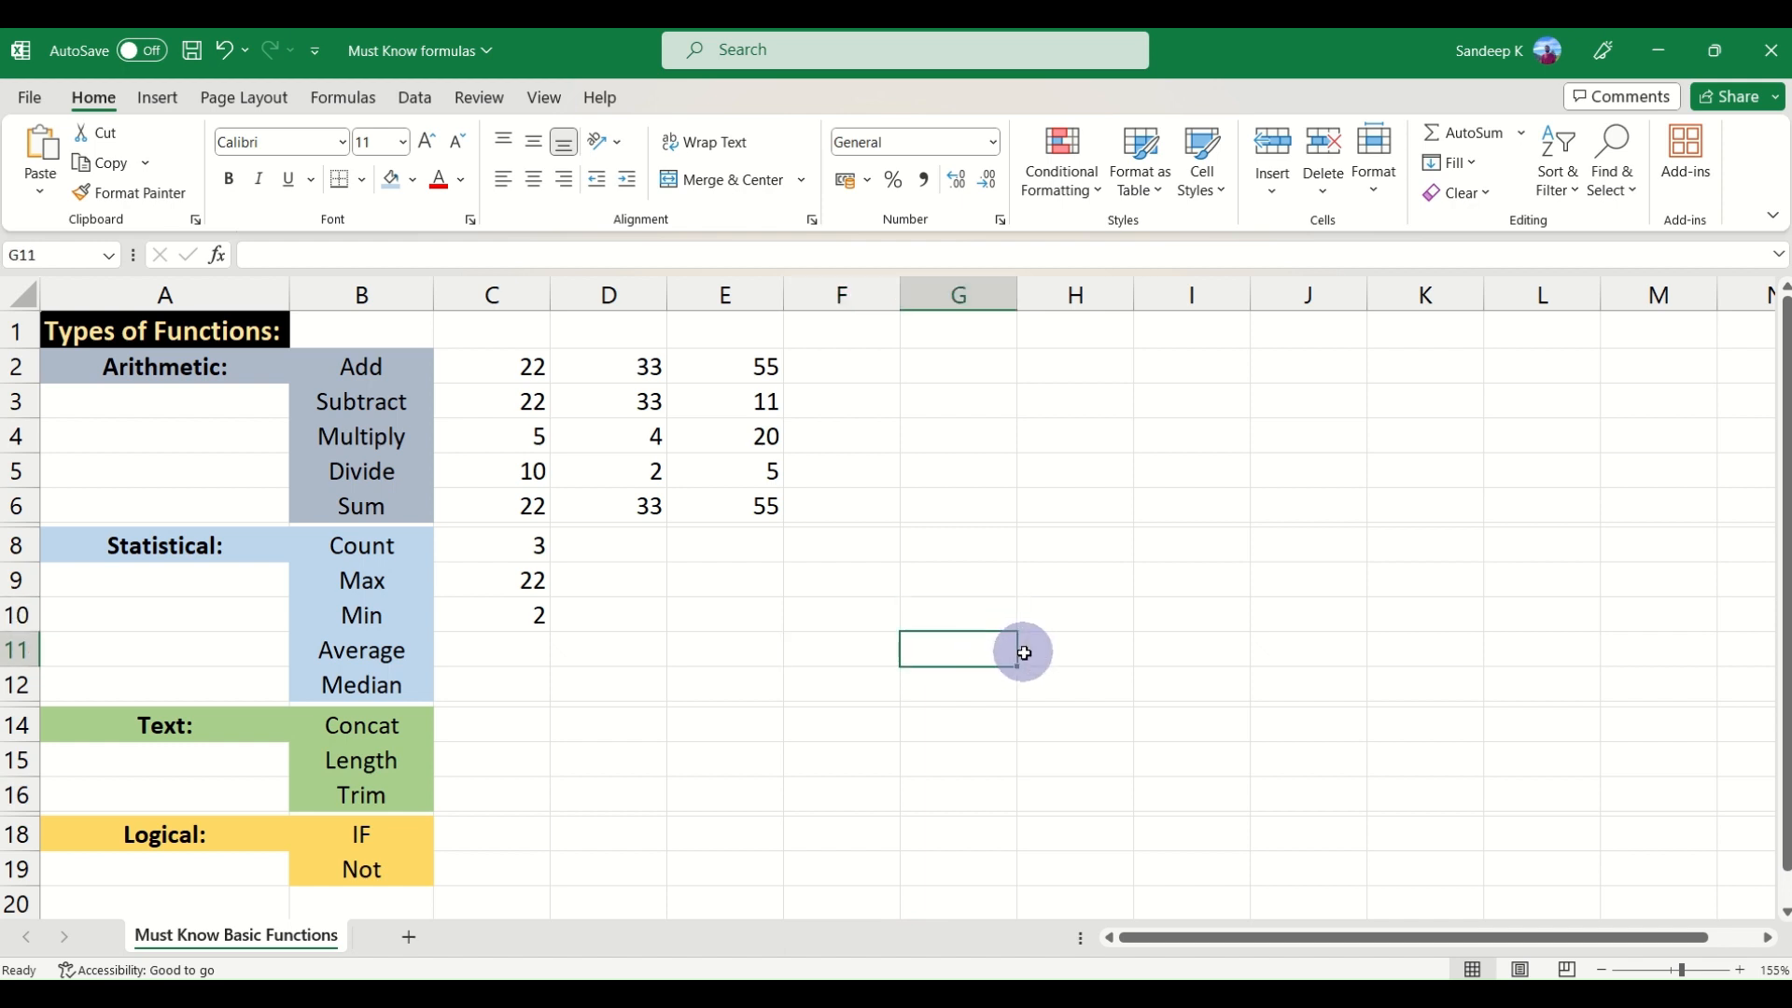
{"action": "type", "text": "10"}
{"action": "key", "text": "Tab"}
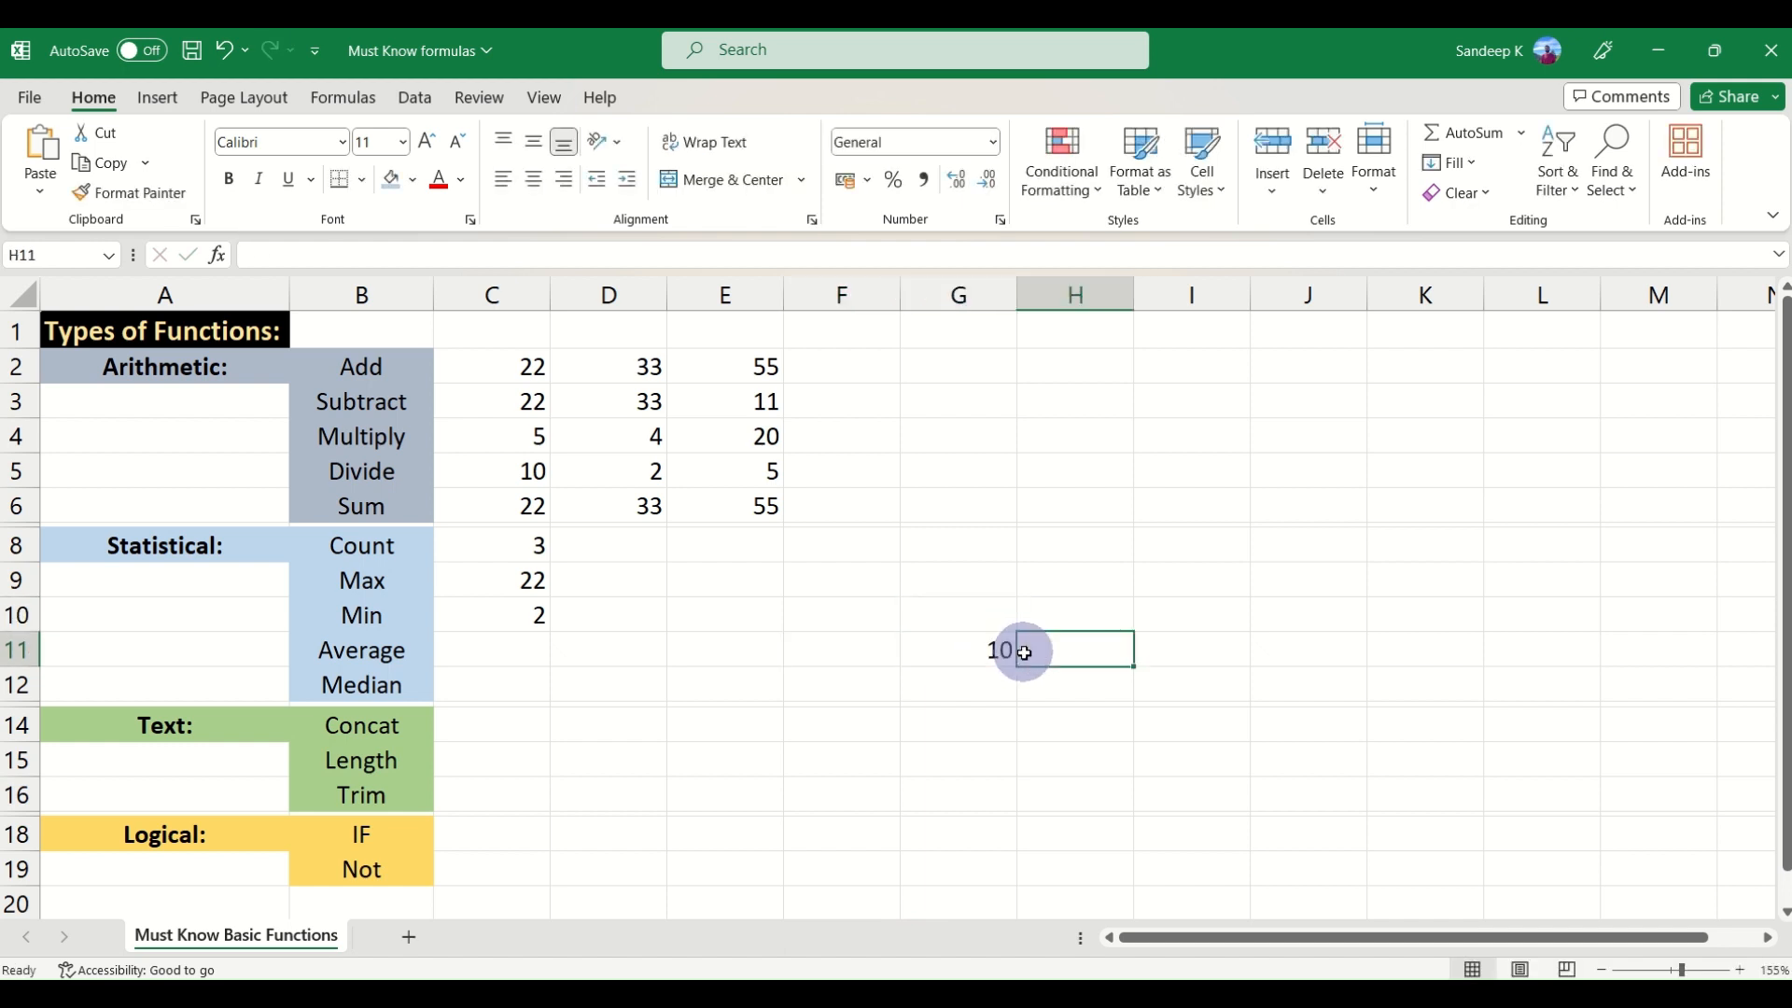
{"action": "type", "text": "20"}
{"action": "key", "text": "Tab"}
{"action": "type", "text": "30"}
{"action": "key", "text": "Tab"}
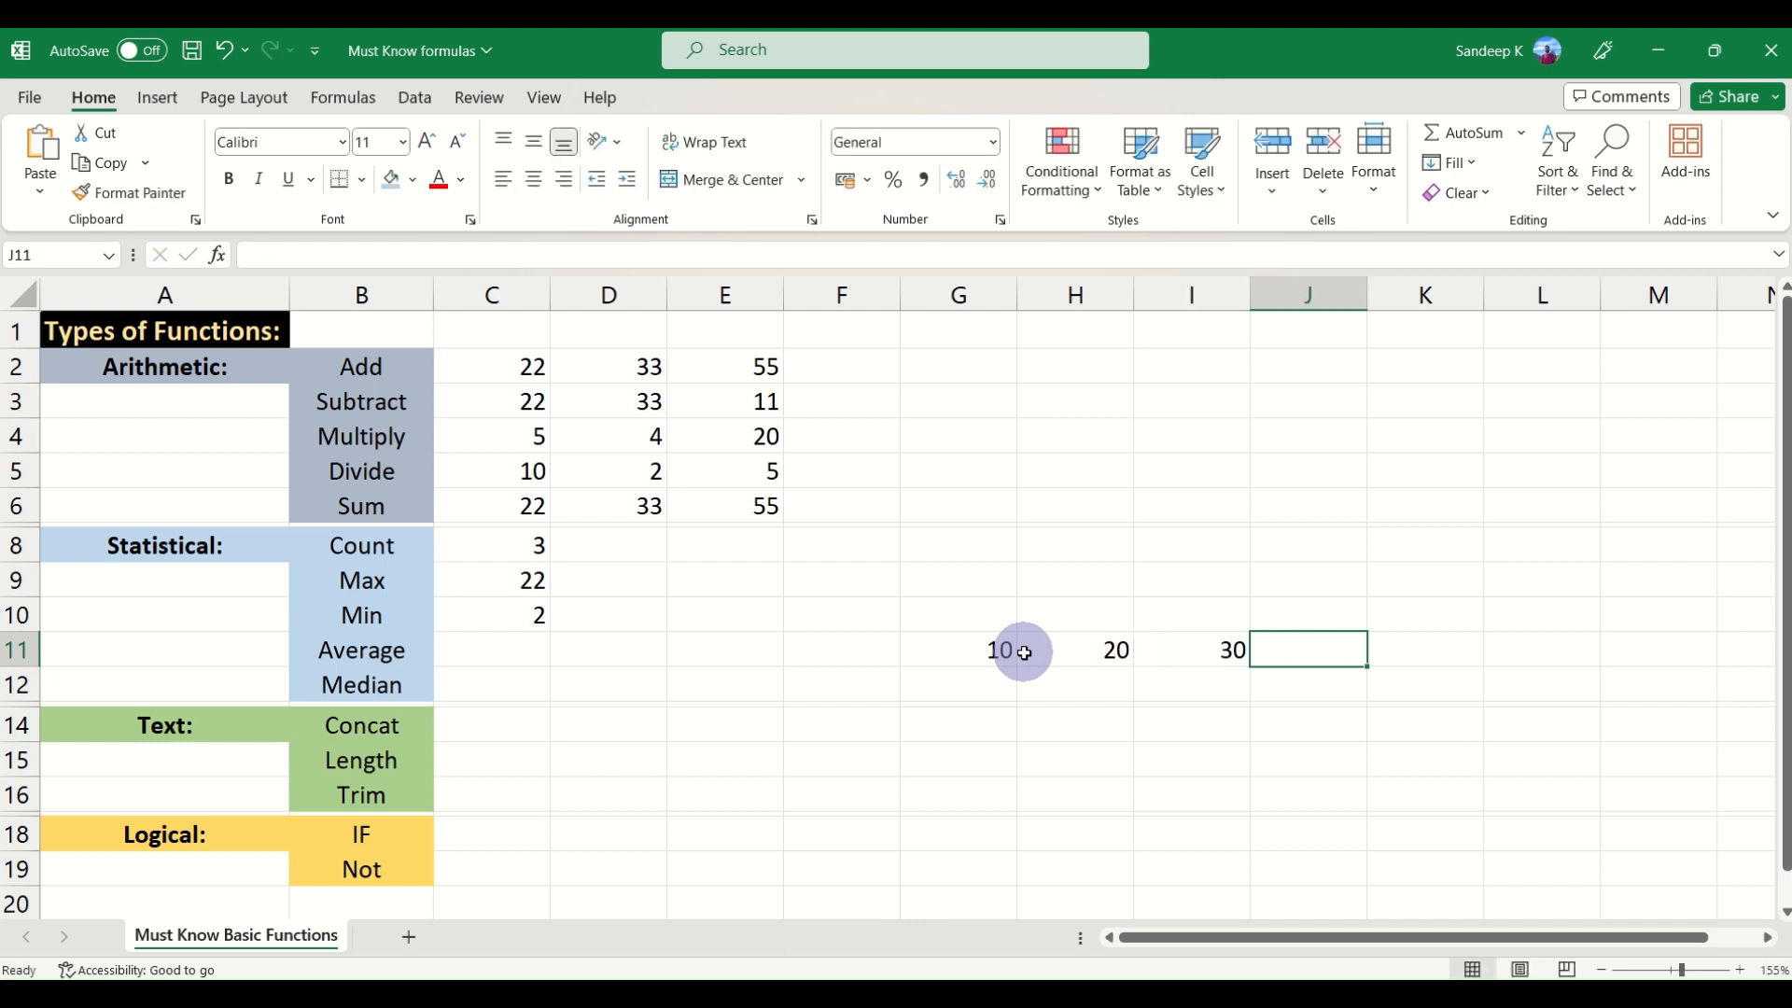
{"action": "type", "text": "40"}
{"action": "key", "text": "Tab"}
{"action": "type", "text": "50"}
{"action": "key", "text": "Tab"}
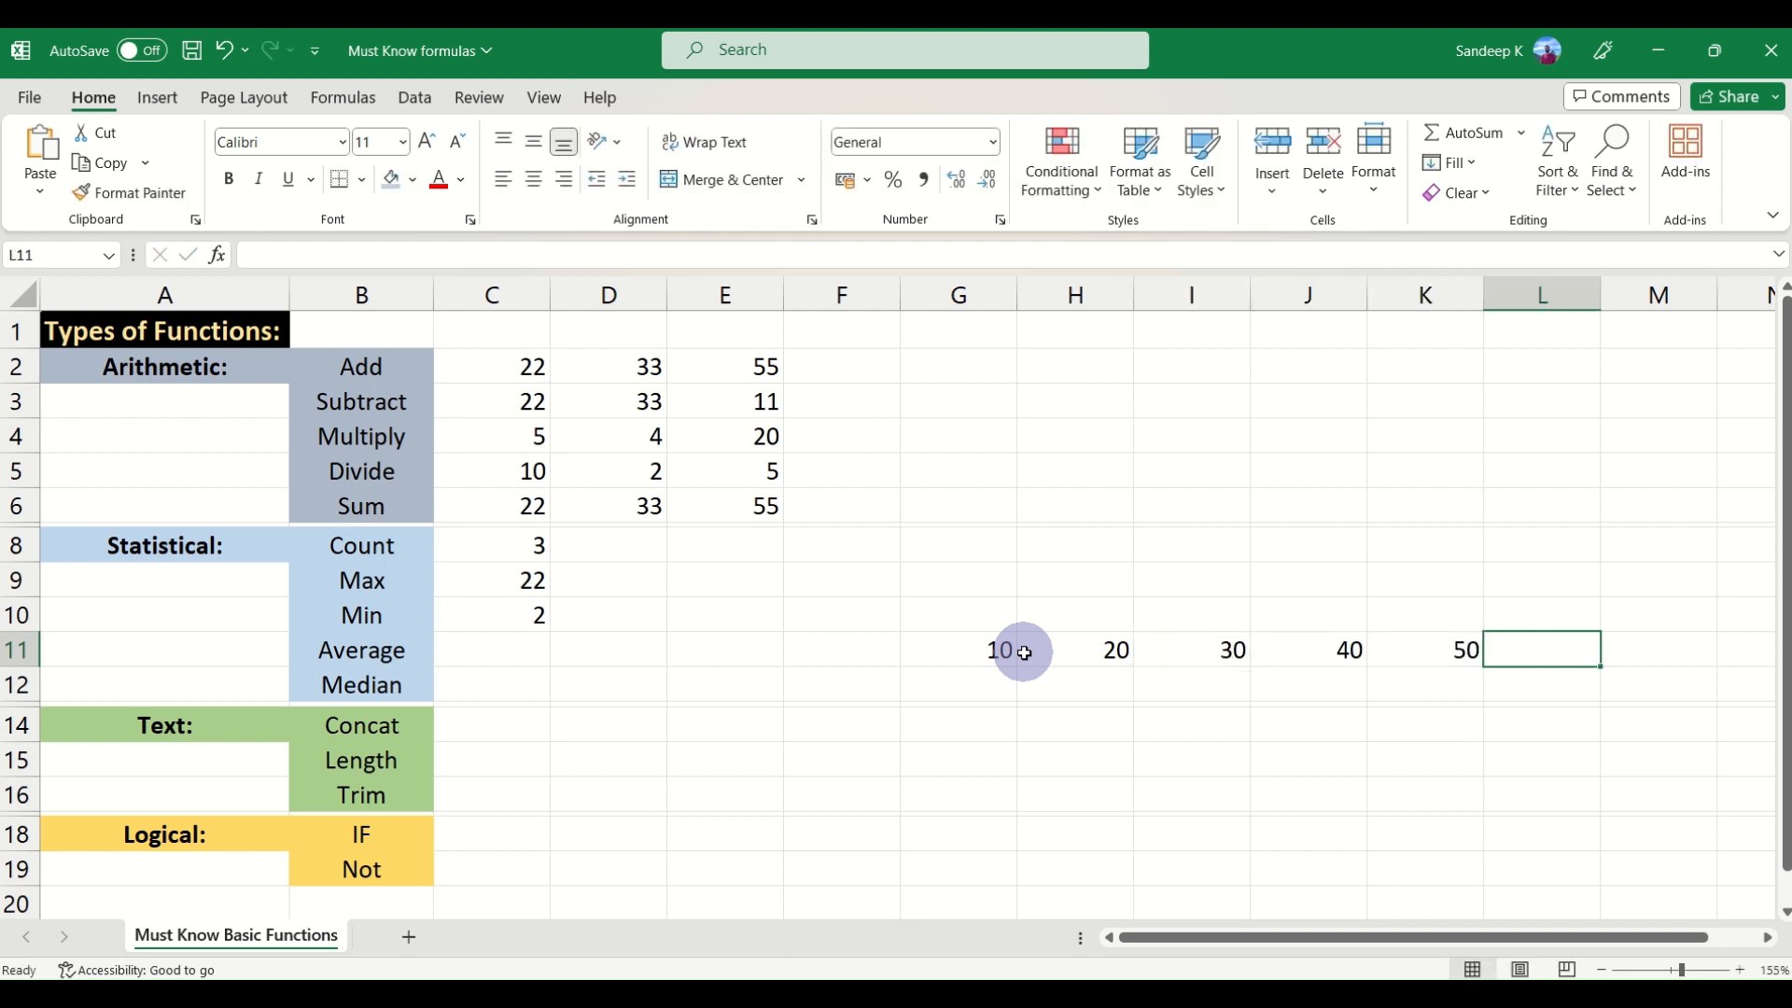
{"action": "left_click_drag", "start_coordinate": [980, 653], "coordinate": [1532, 668]}
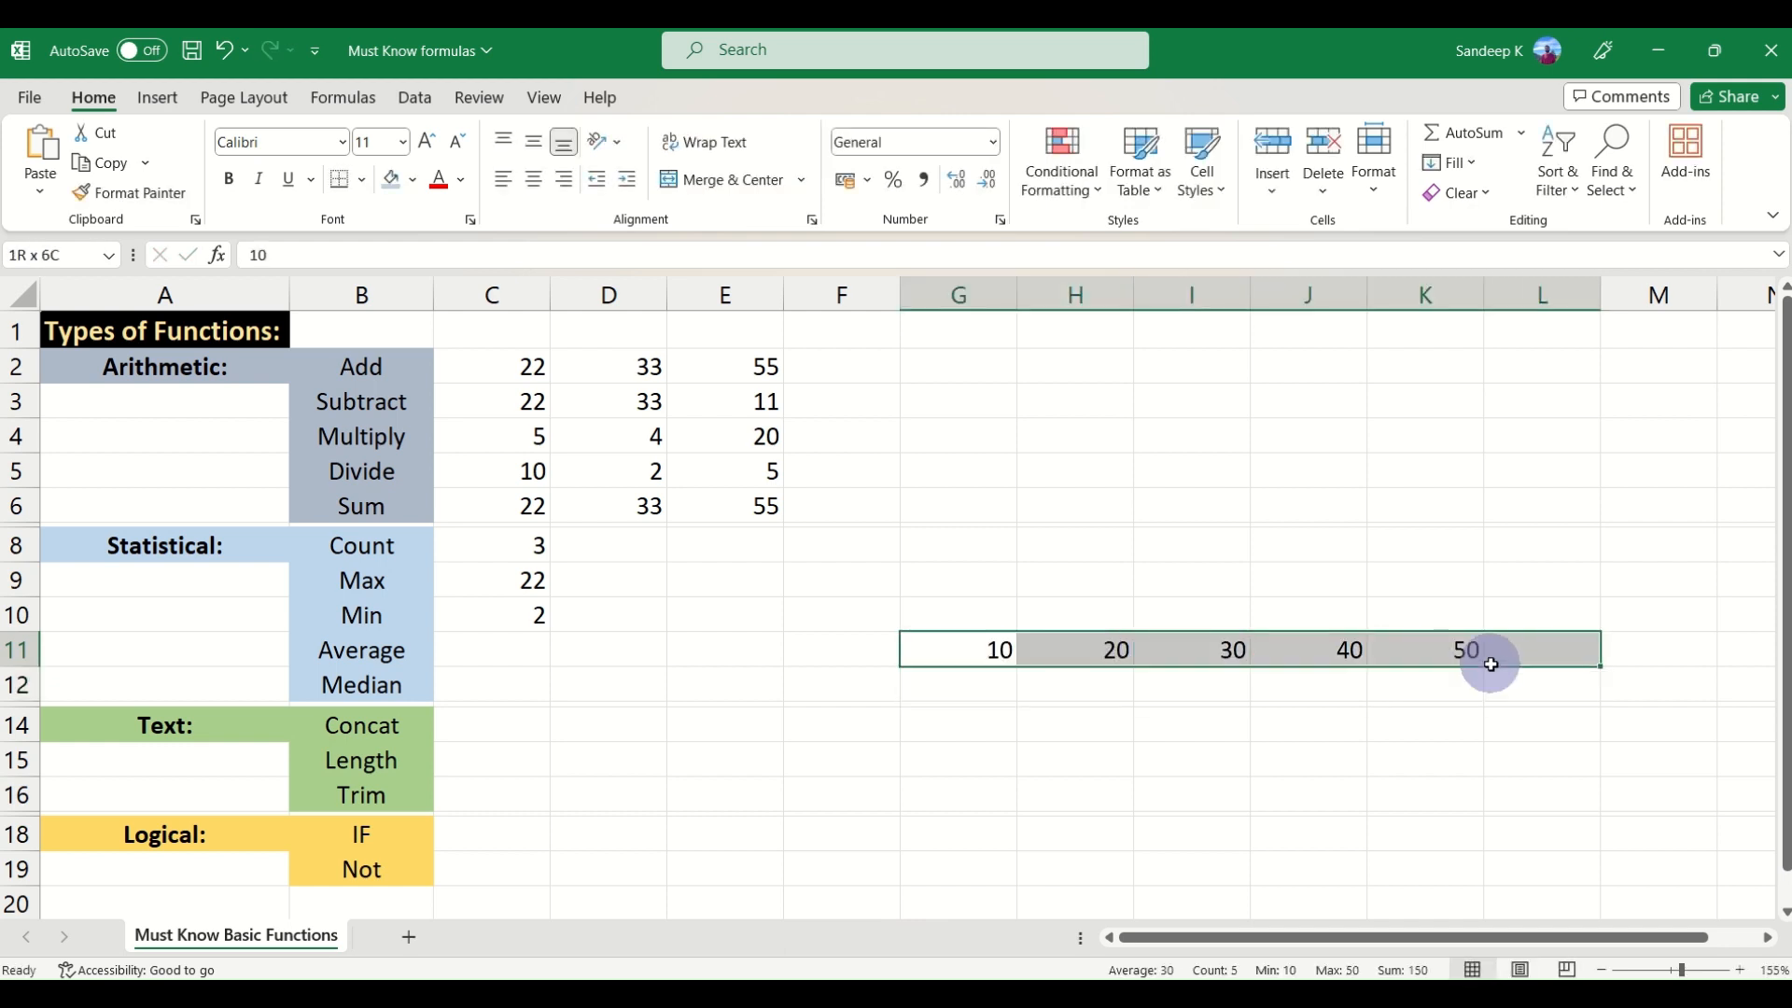
{"action": "left_click", "coordinate": [1158, 660]}
Enter =AVERAGE(G11:K11) in C11 for the Average row and compare the result with the sample values in G11:K11
{"action": "left_click", "coordinate": [513, 650]}
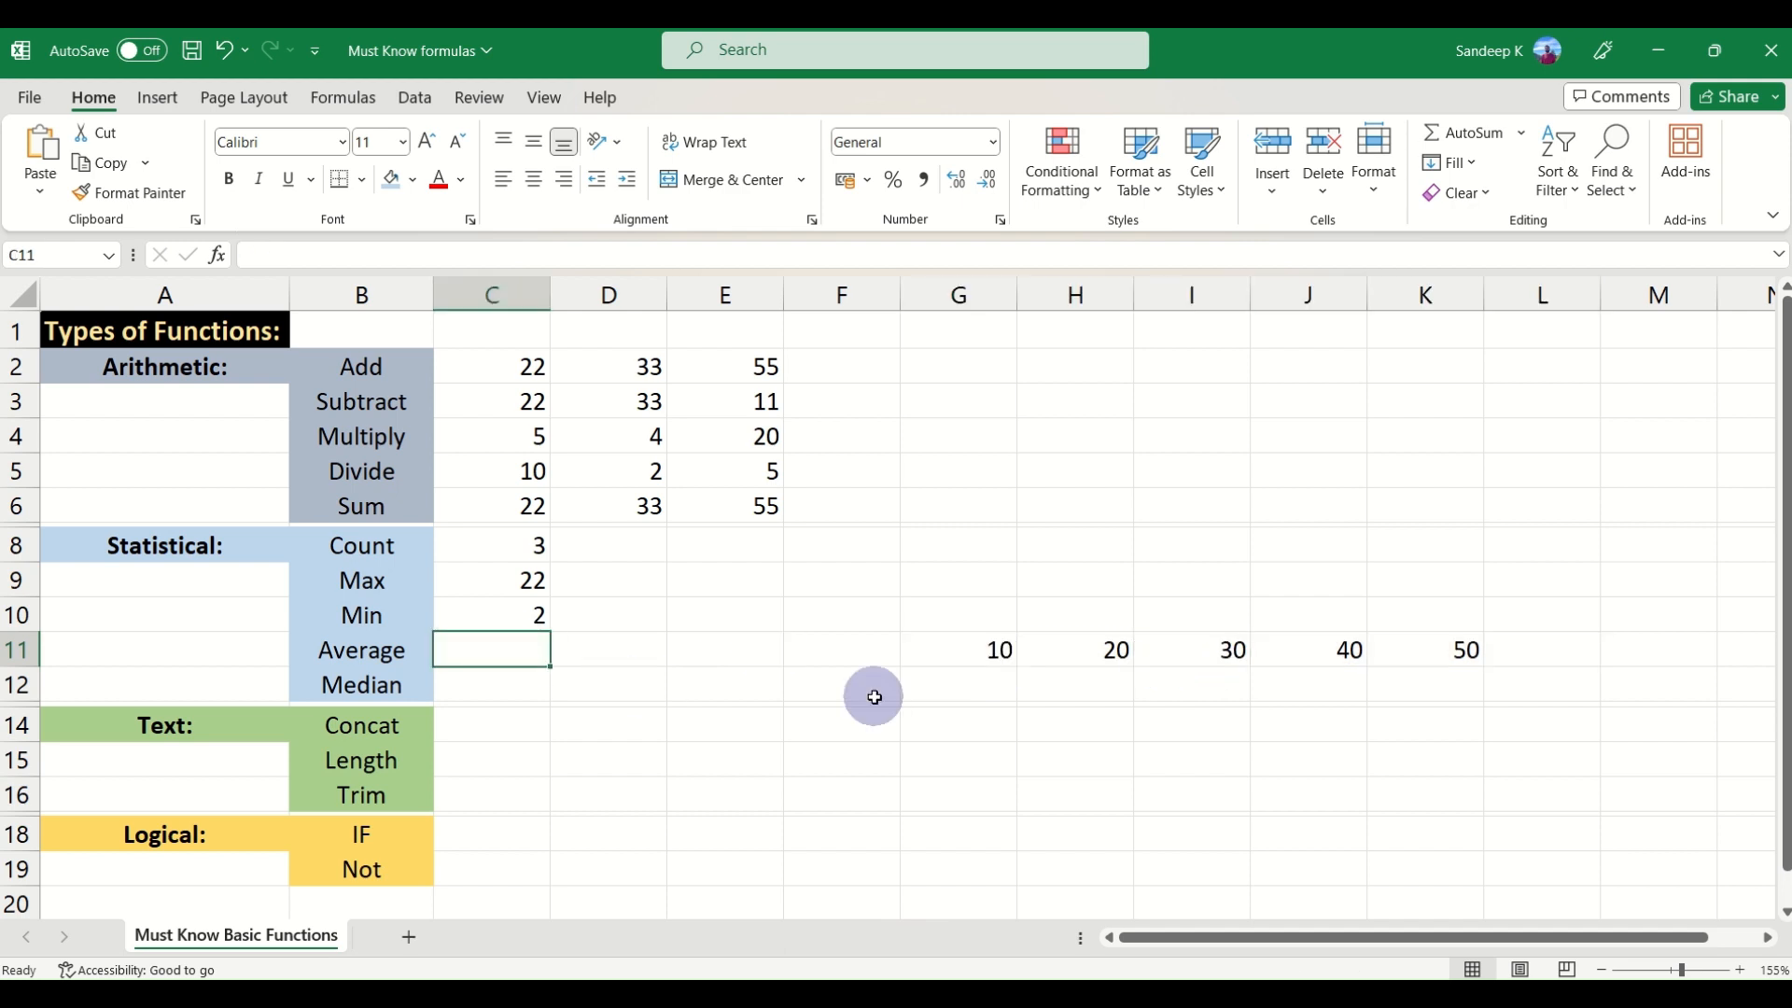
{"action": "type", "text": "=avera"}
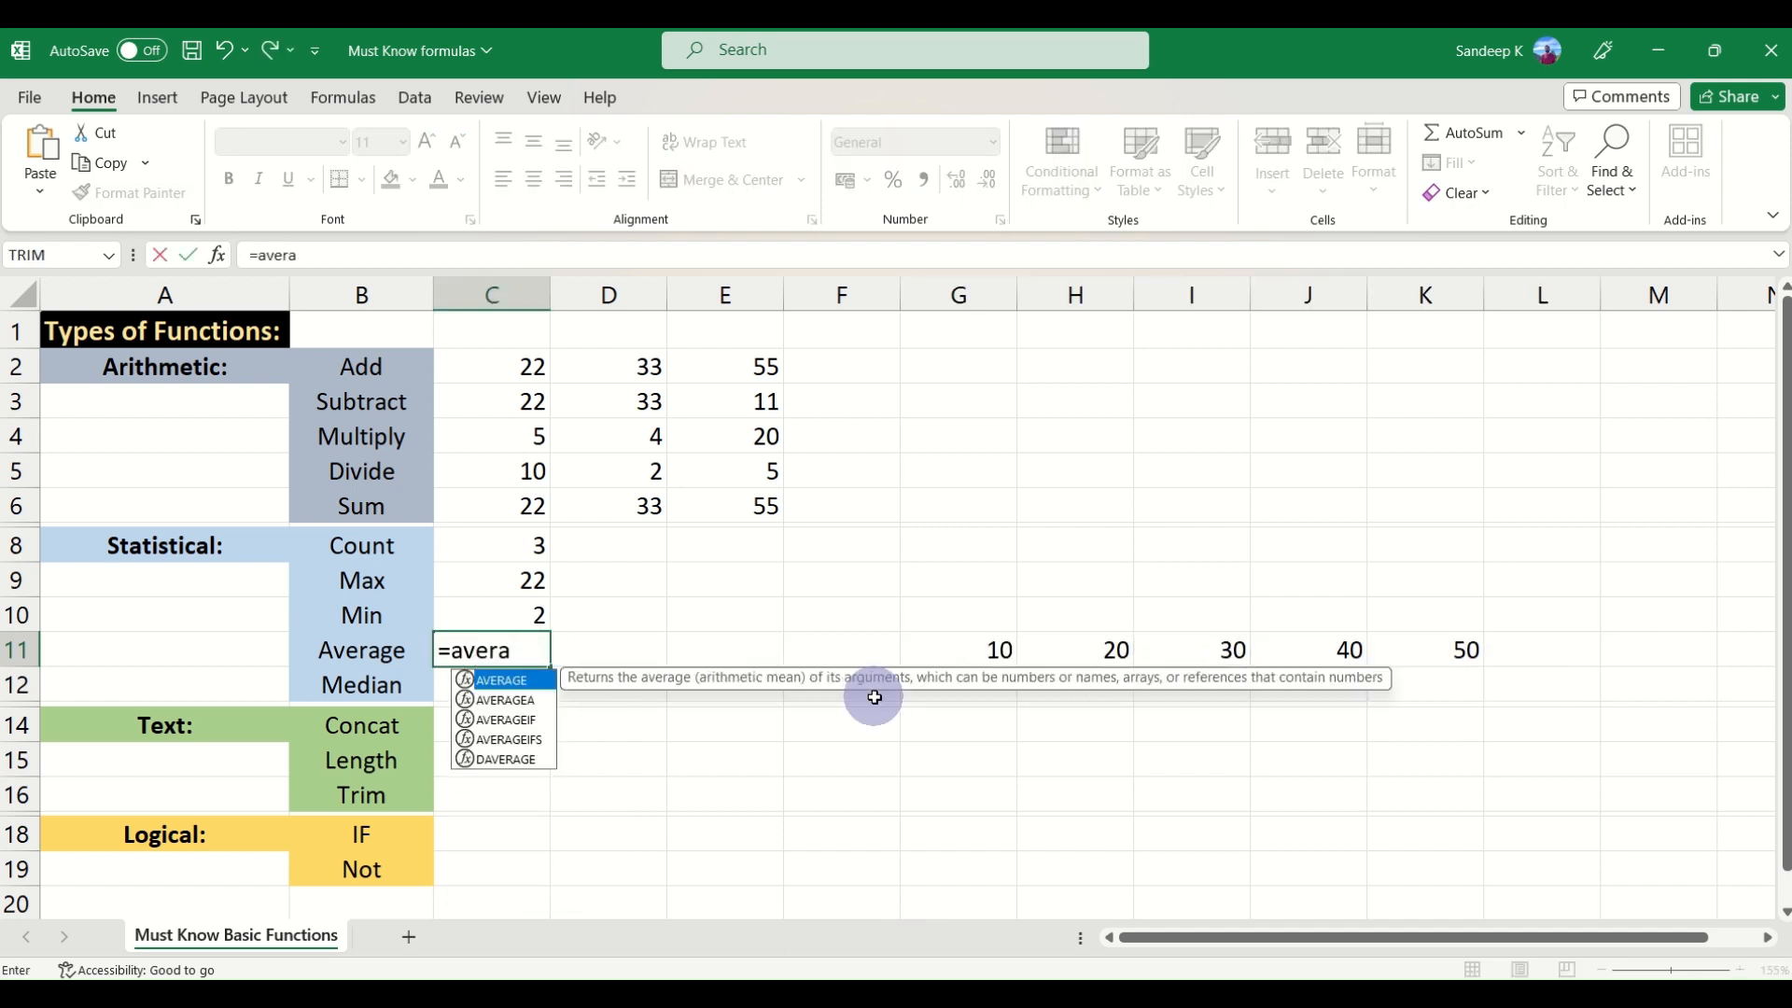
{"action": "key", "text": "Tab"}
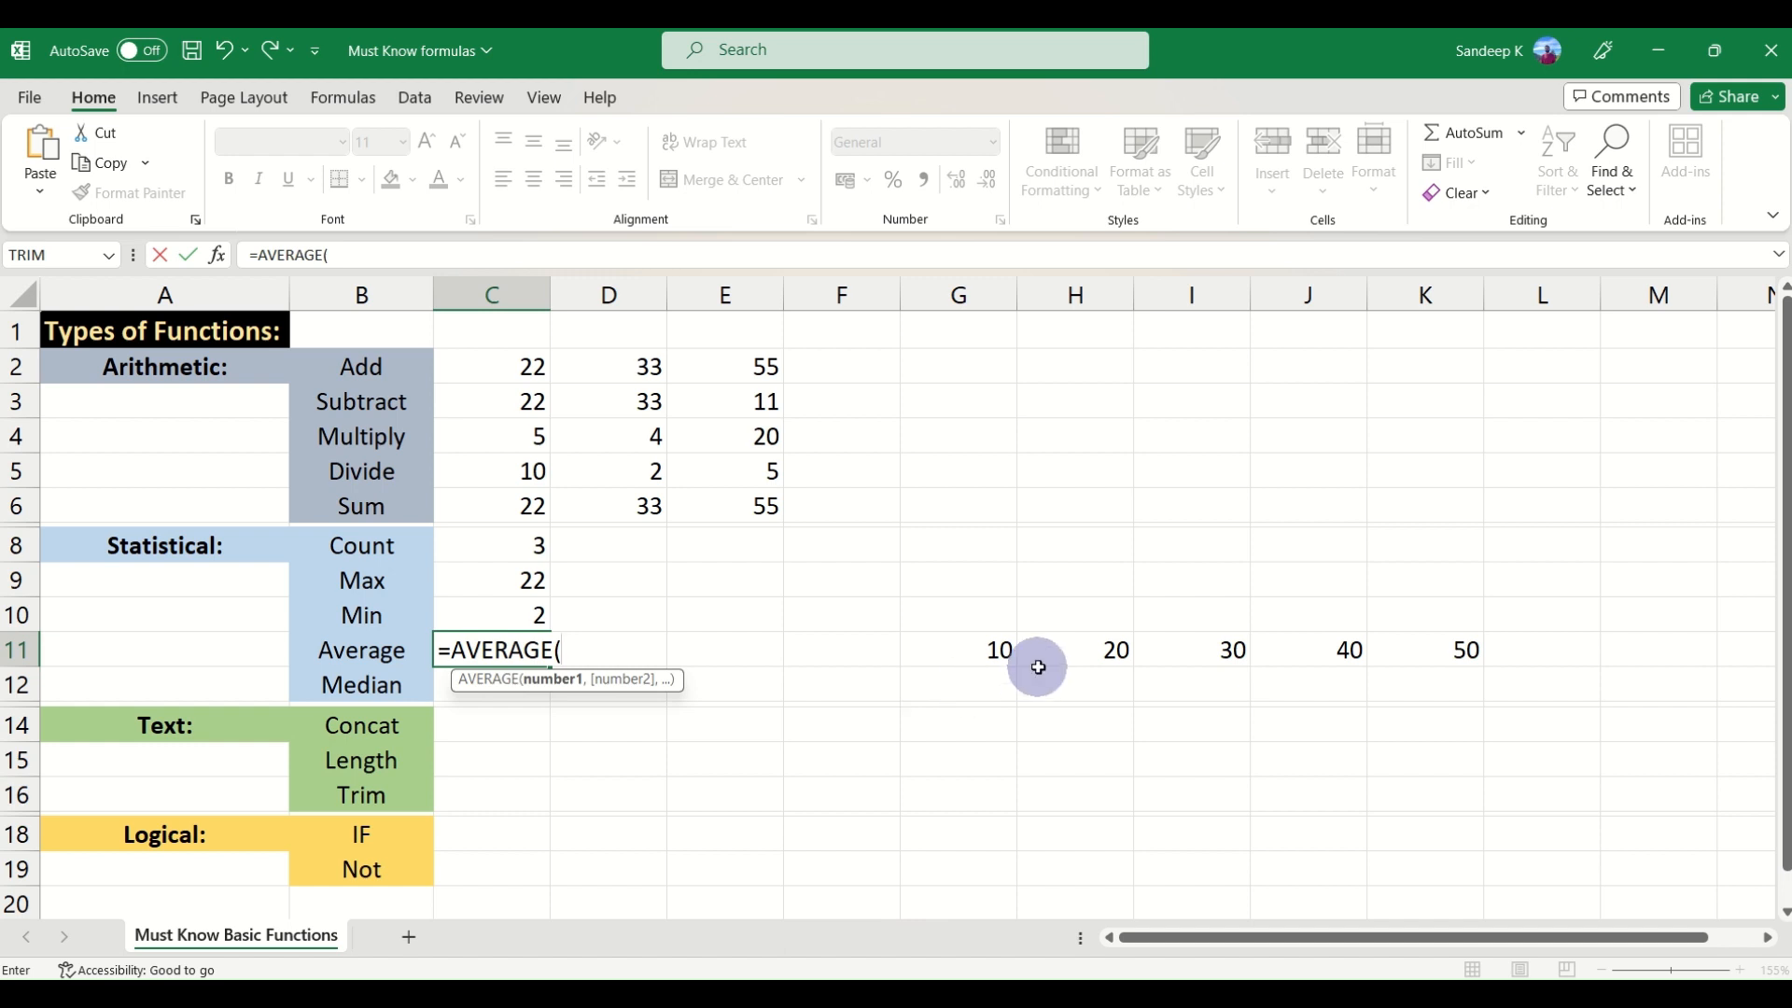
{"action": "left_click", "coordinate": [981, 658]}
{"action": "left_click_drag", "start_coordinate": [982, 658], "coordinate": [1419, 669]}
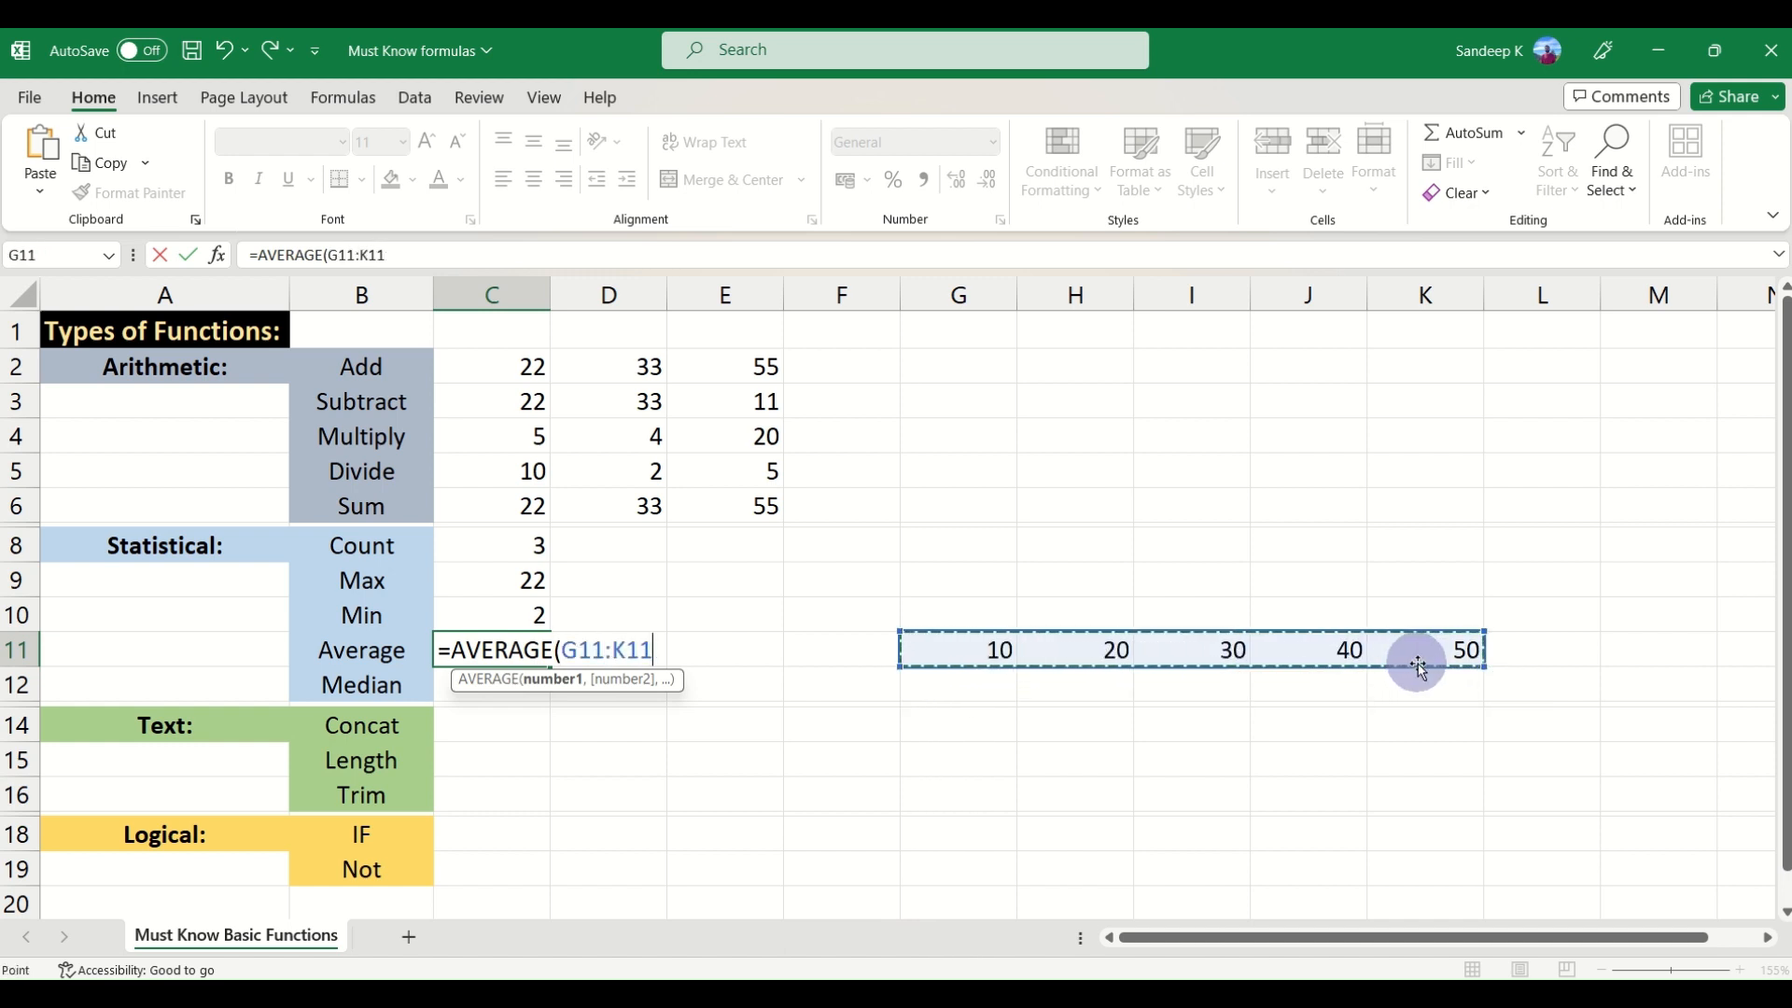
{"action": "key", "text": "Return"}
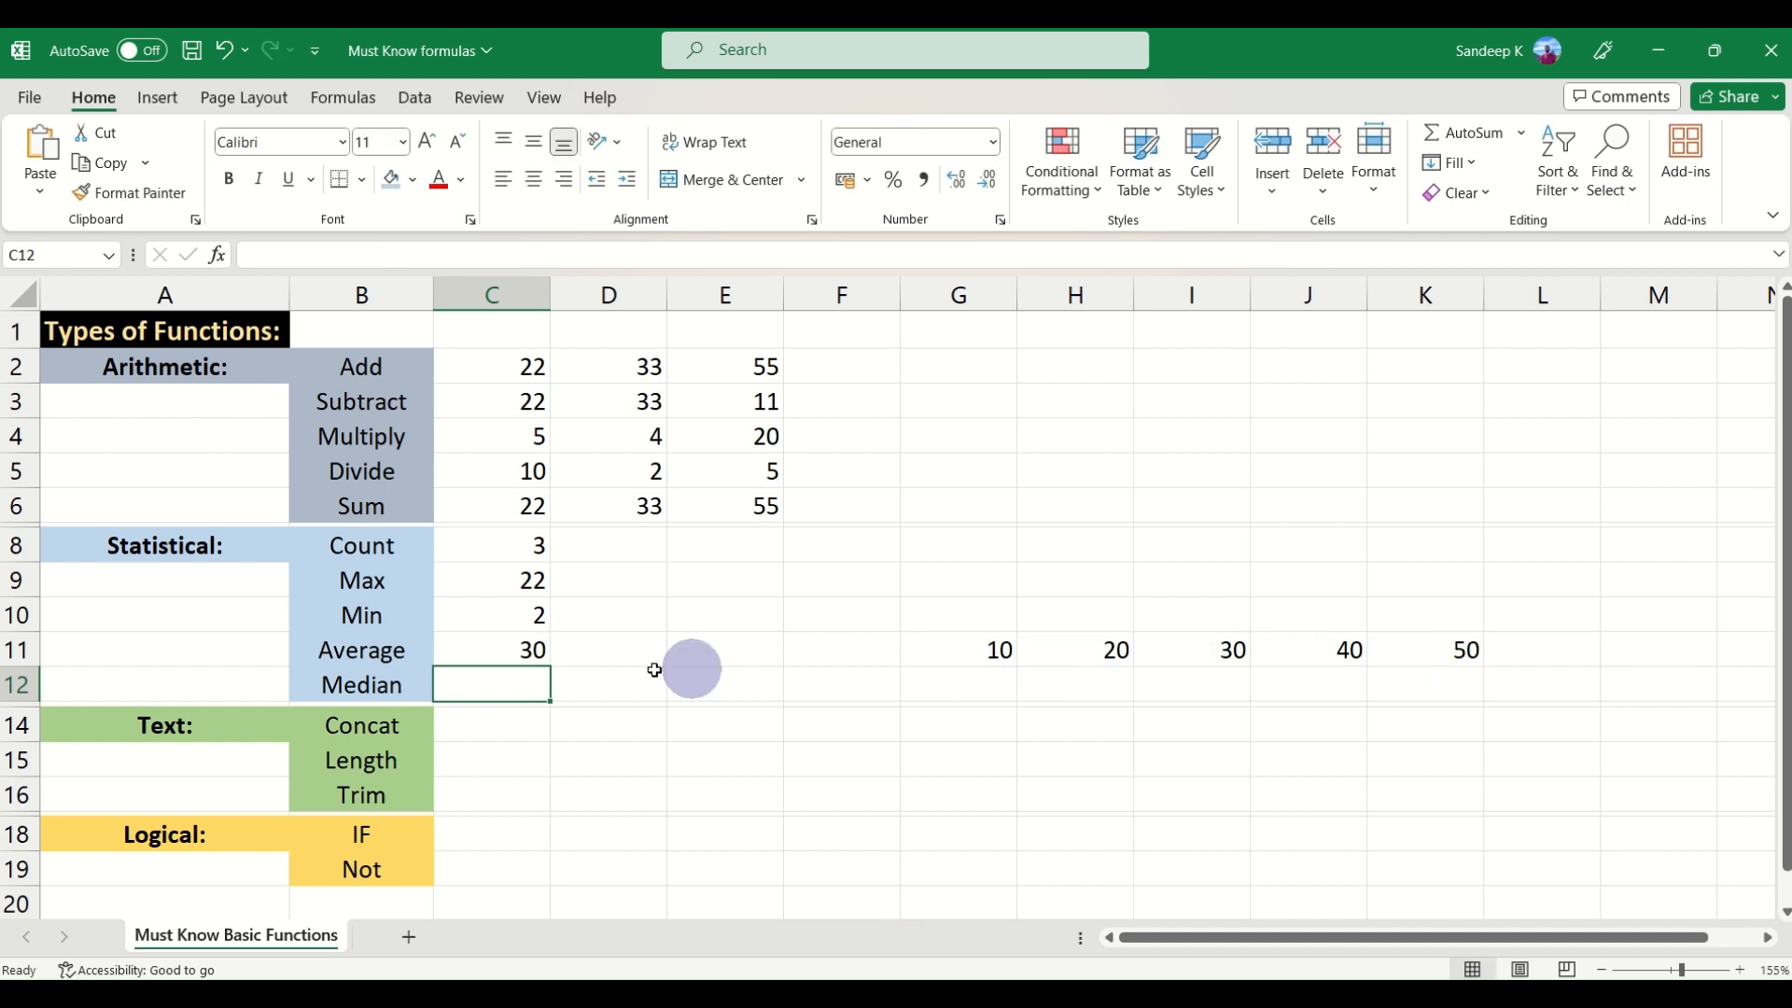
{"action": "left_click", "coordinate": [516, 653]}
{"action": "left_click_drag", "start_coordinate": [966, 651], "coordinate": [1464, 648]}
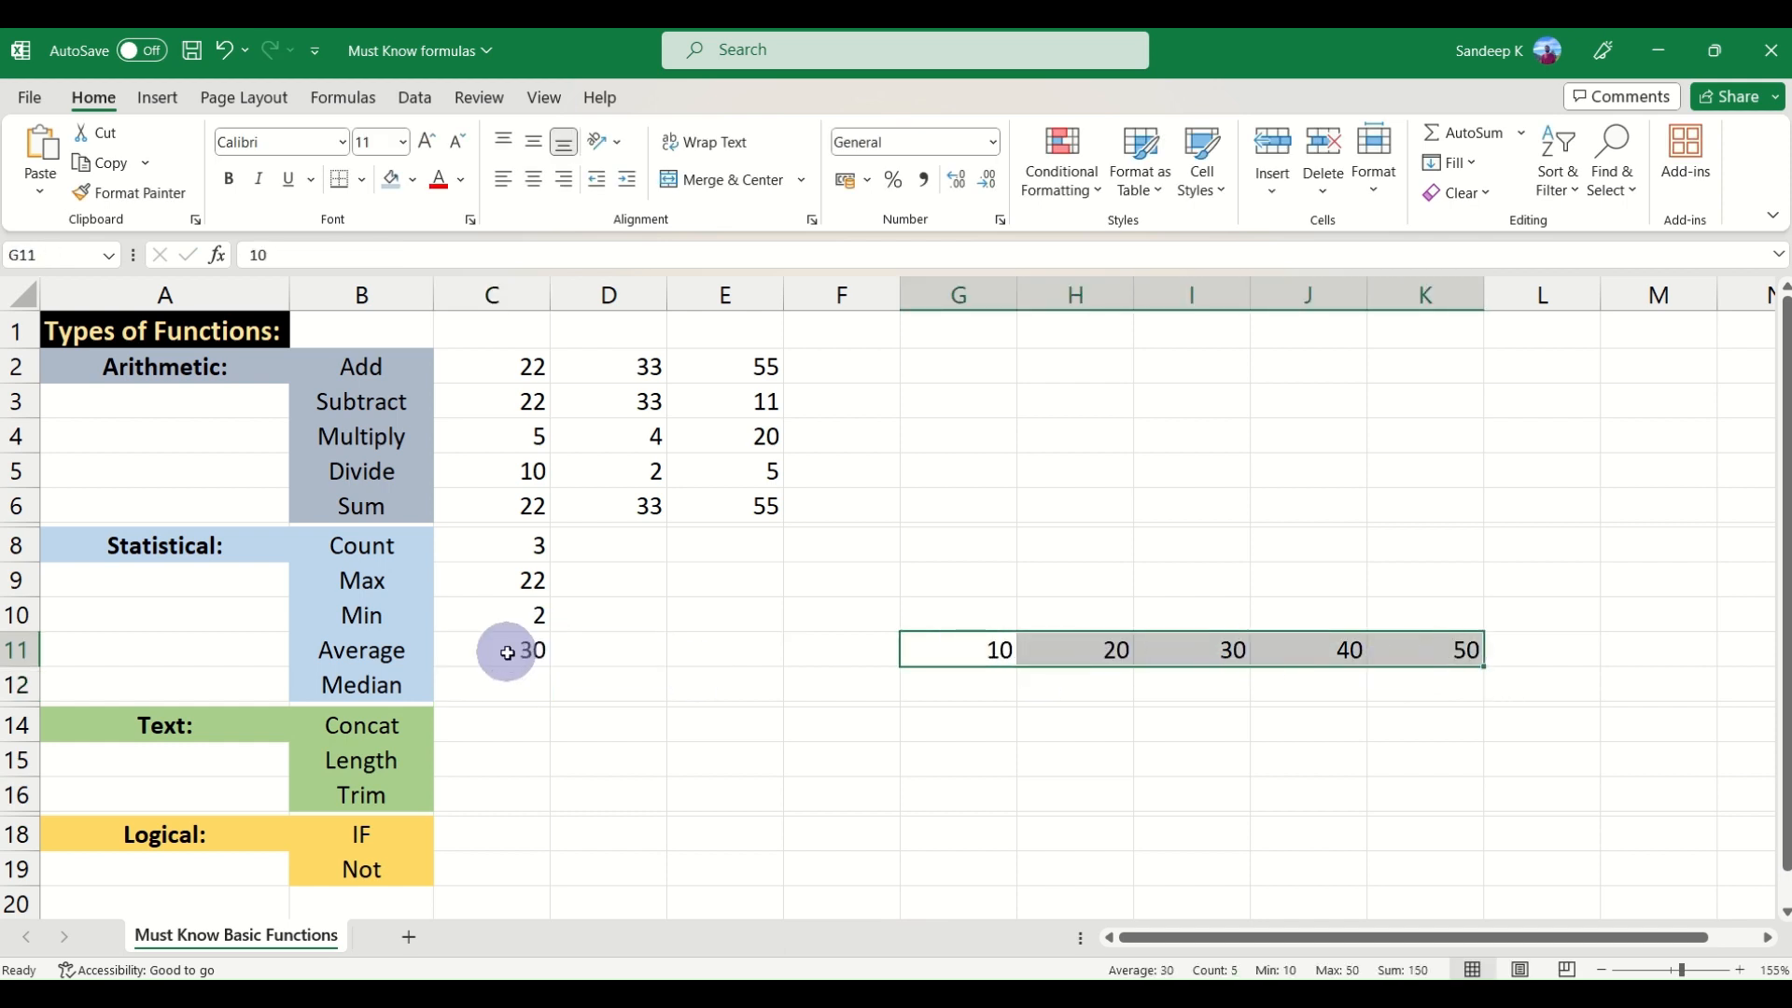
{"action": "left_click", "coordinate": [980, 647]}
Enter =MEDIAN(G11:K11) in C12 for the Median row
{"action": "left_click", "coordinate": [524, 682]}
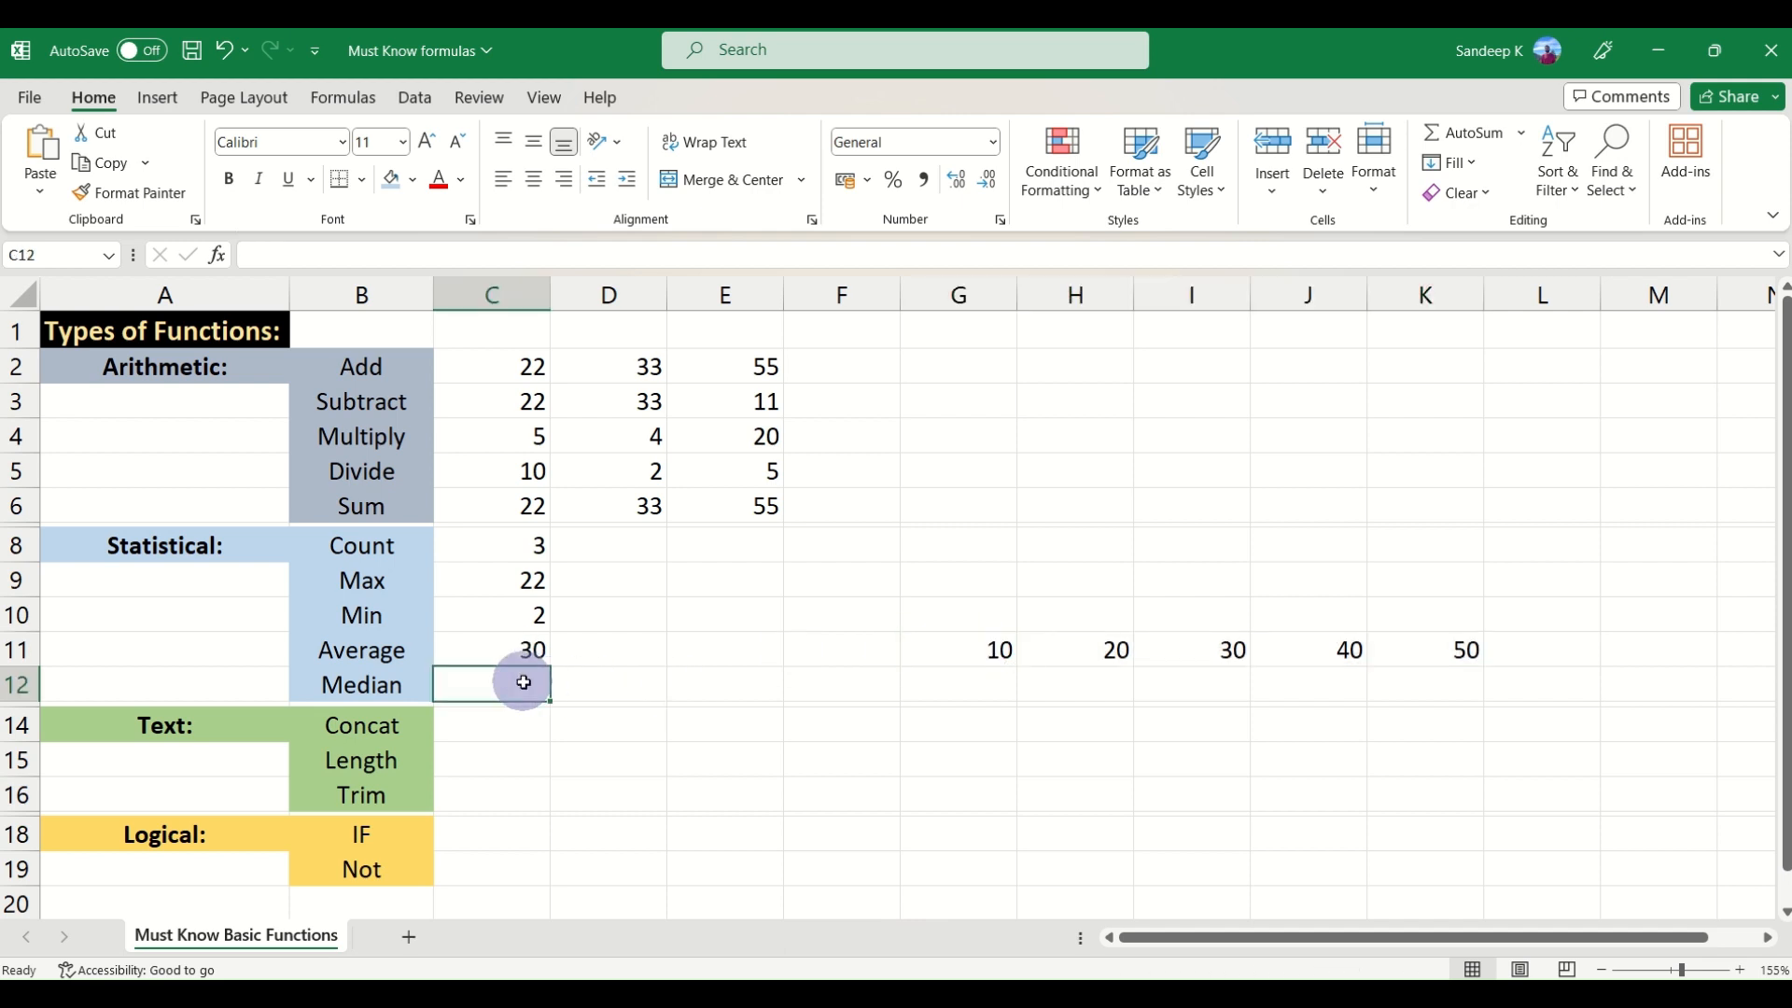
{"action": "type", "text": "=m"}
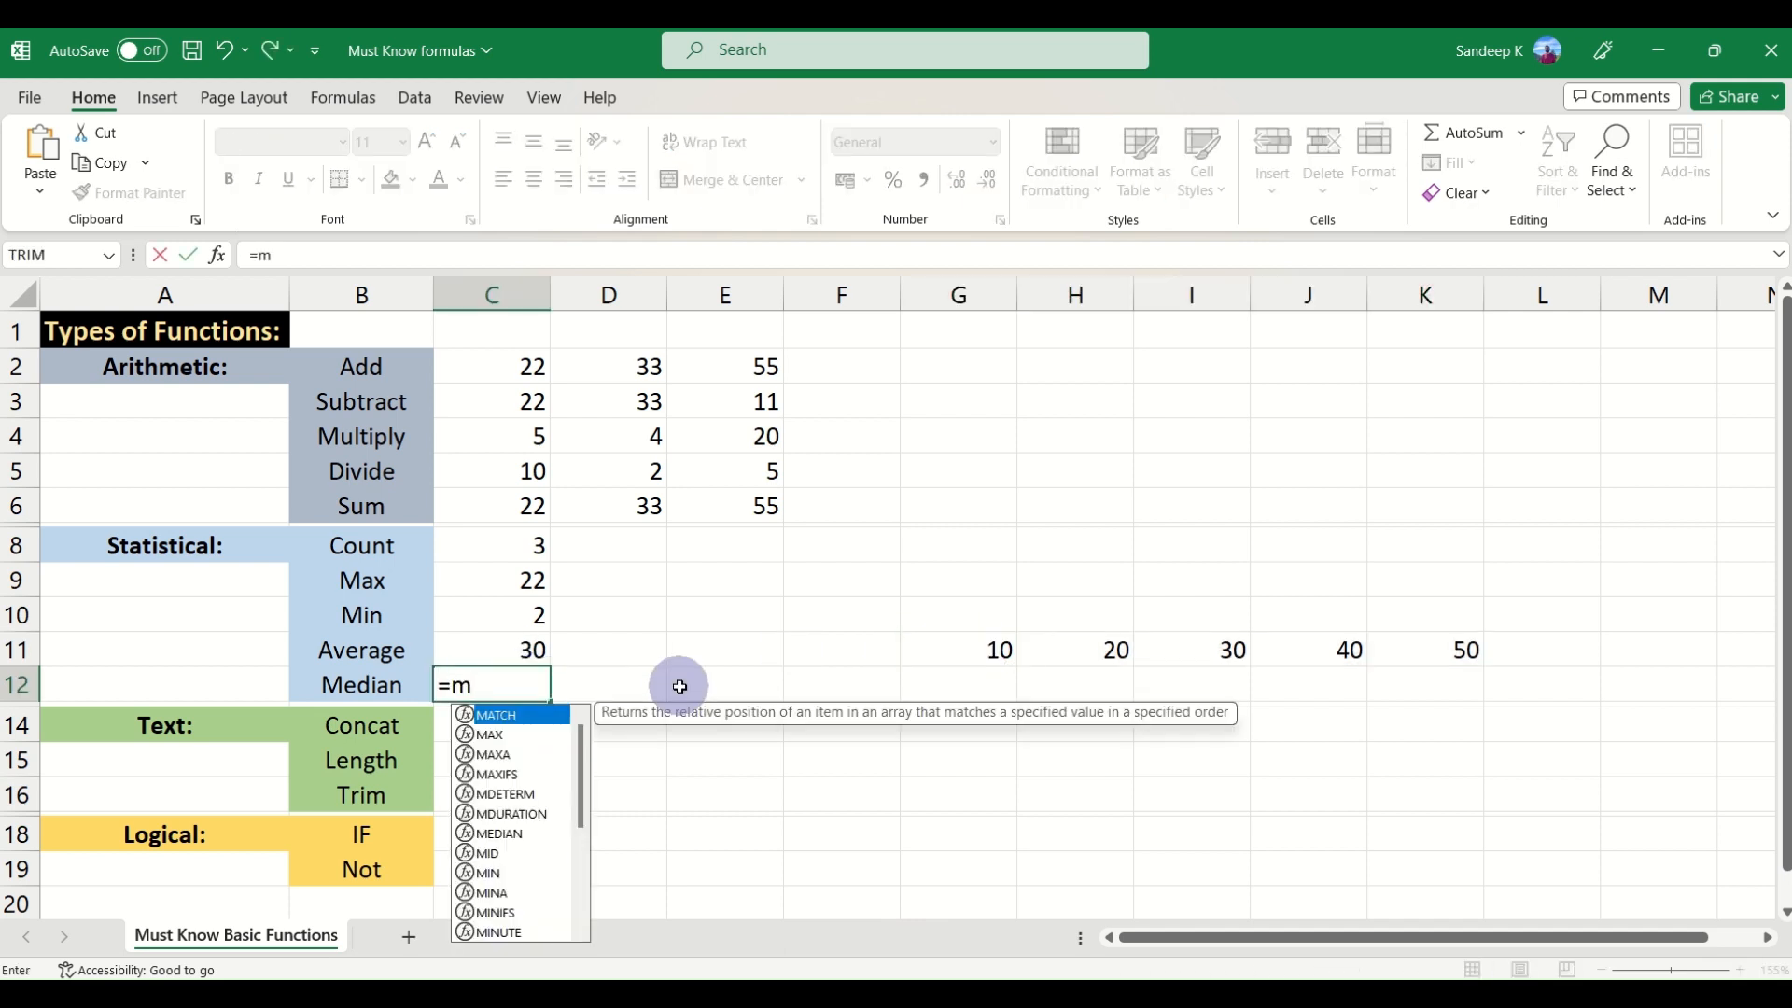
{"action": "type", "text": "edia"}
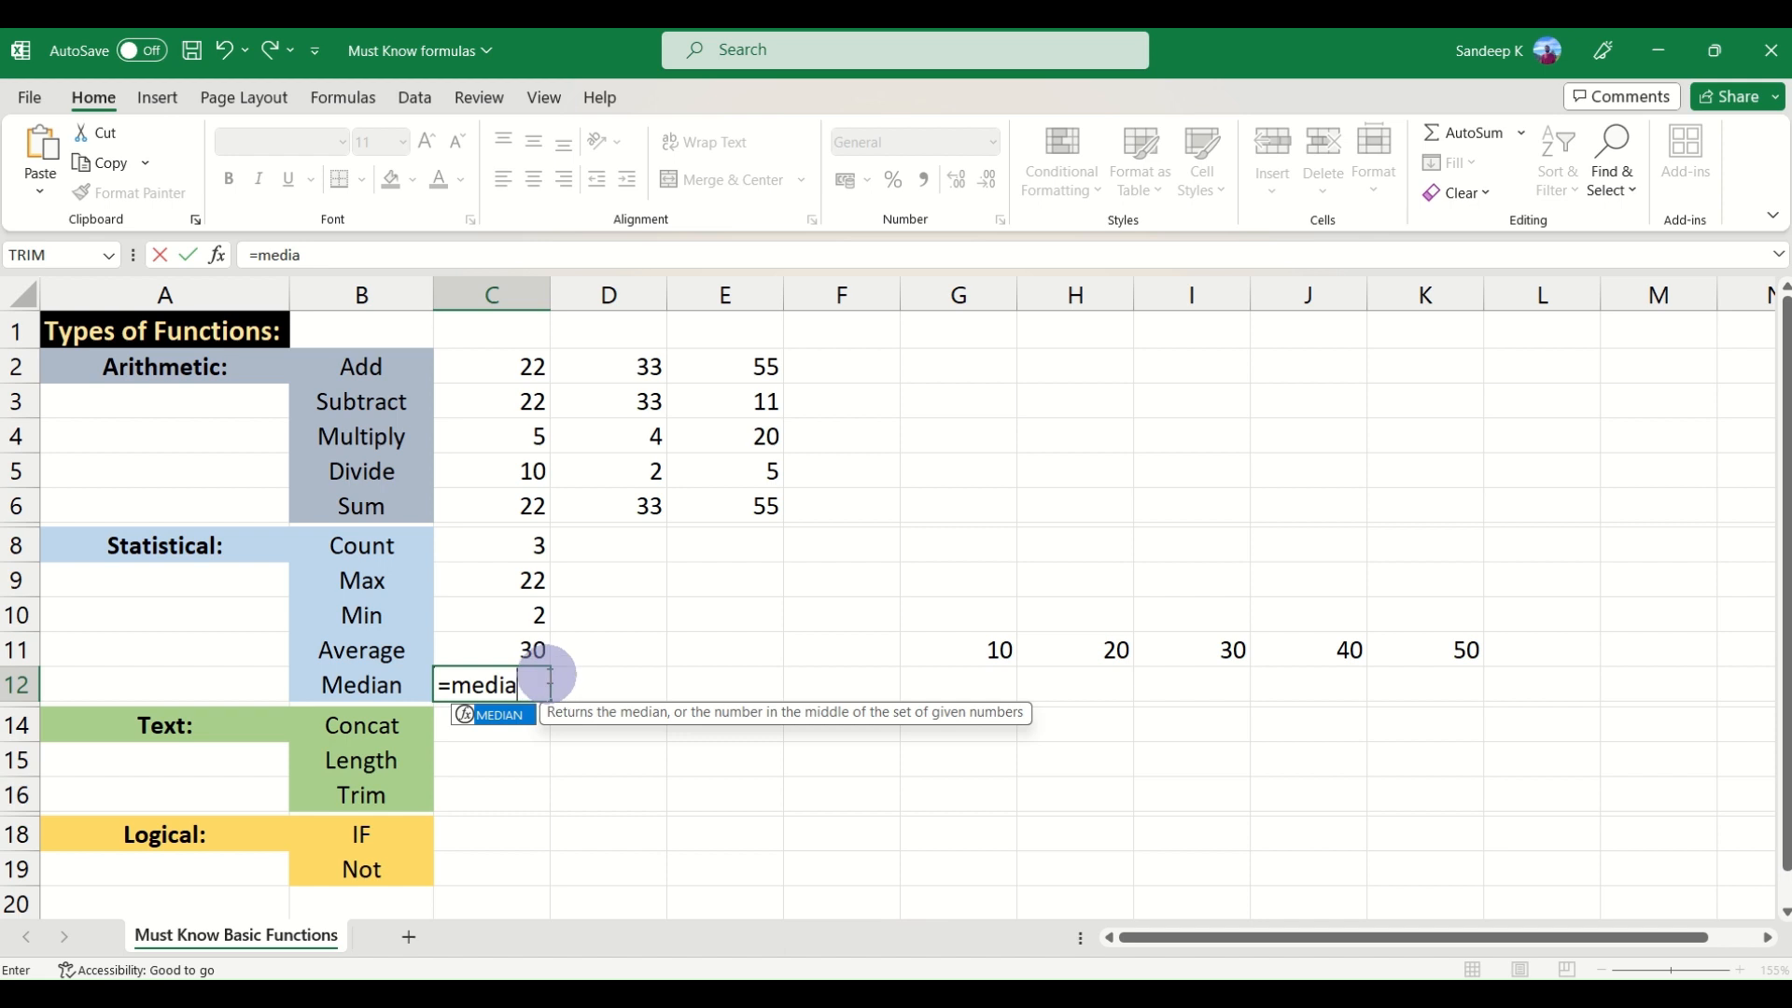
{"action": "key", "text": "Tab"}
{"action": "left_click_drag", "start_coordinate": [968, 649], "coordinate": [1439, 653]}
{"action": "key", "text": "Return"}
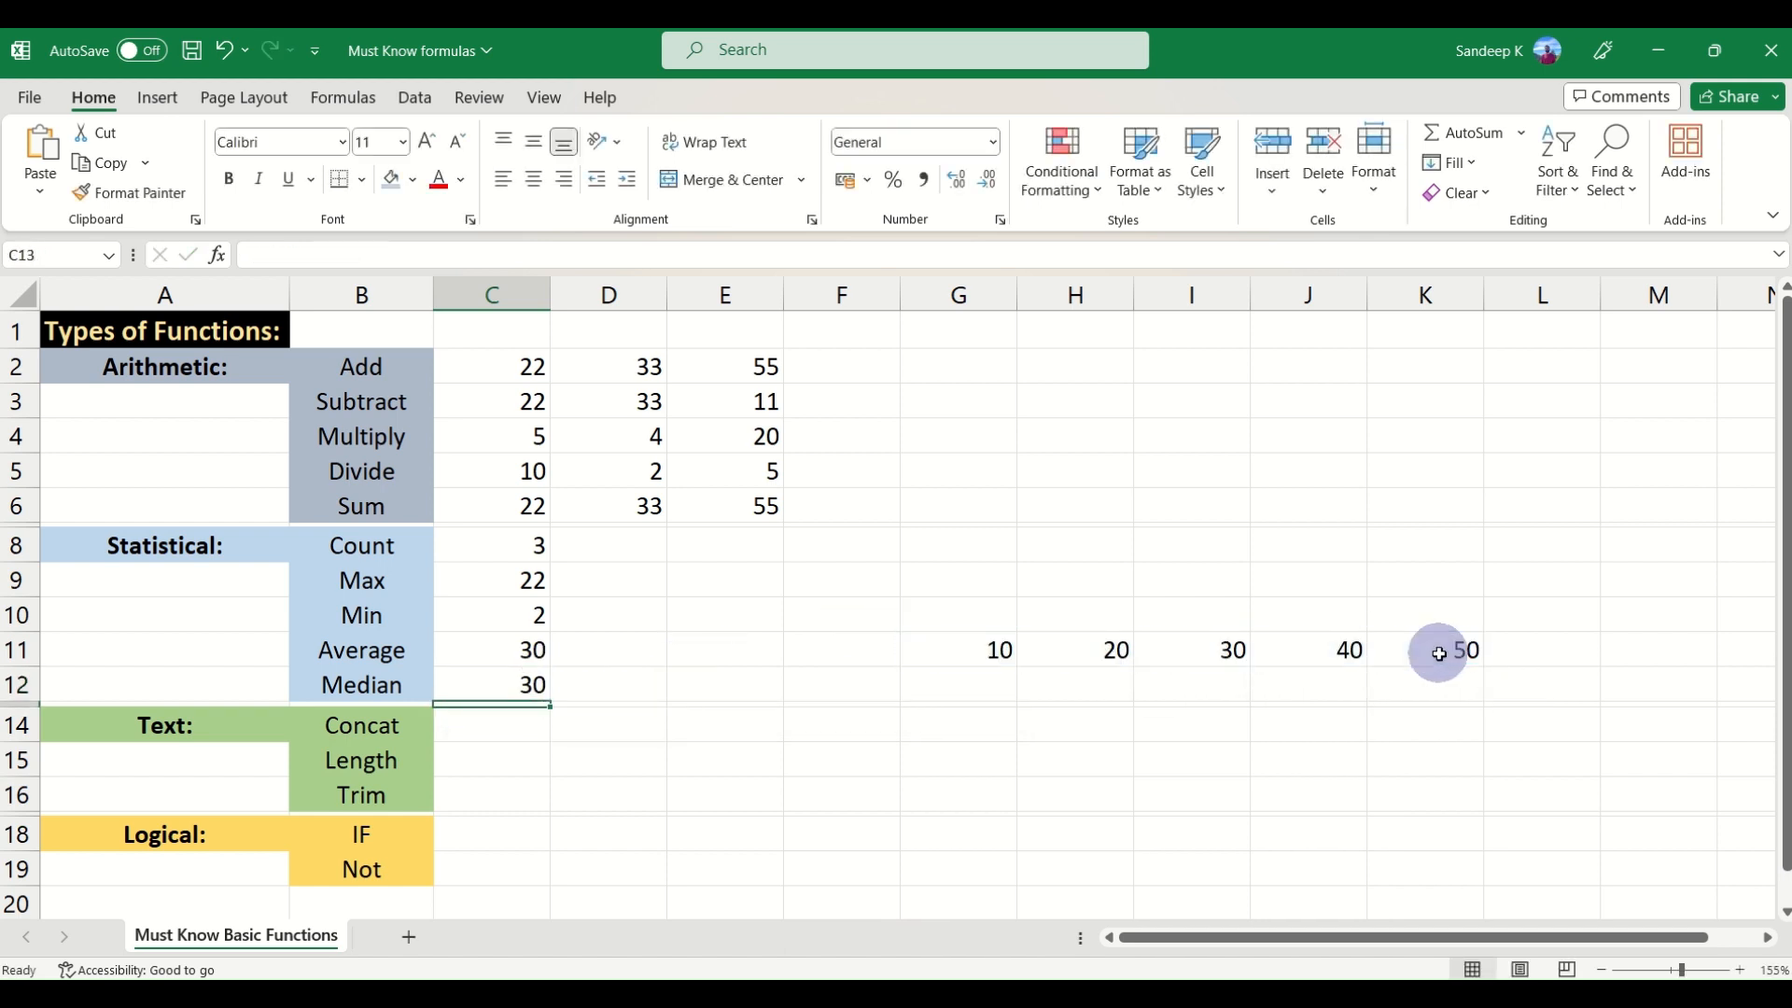
Replace the sample values in G11:K11 with 1, 20, 55, 13 and 2
{"action": "left_click", "coordinate": [536, 688]}
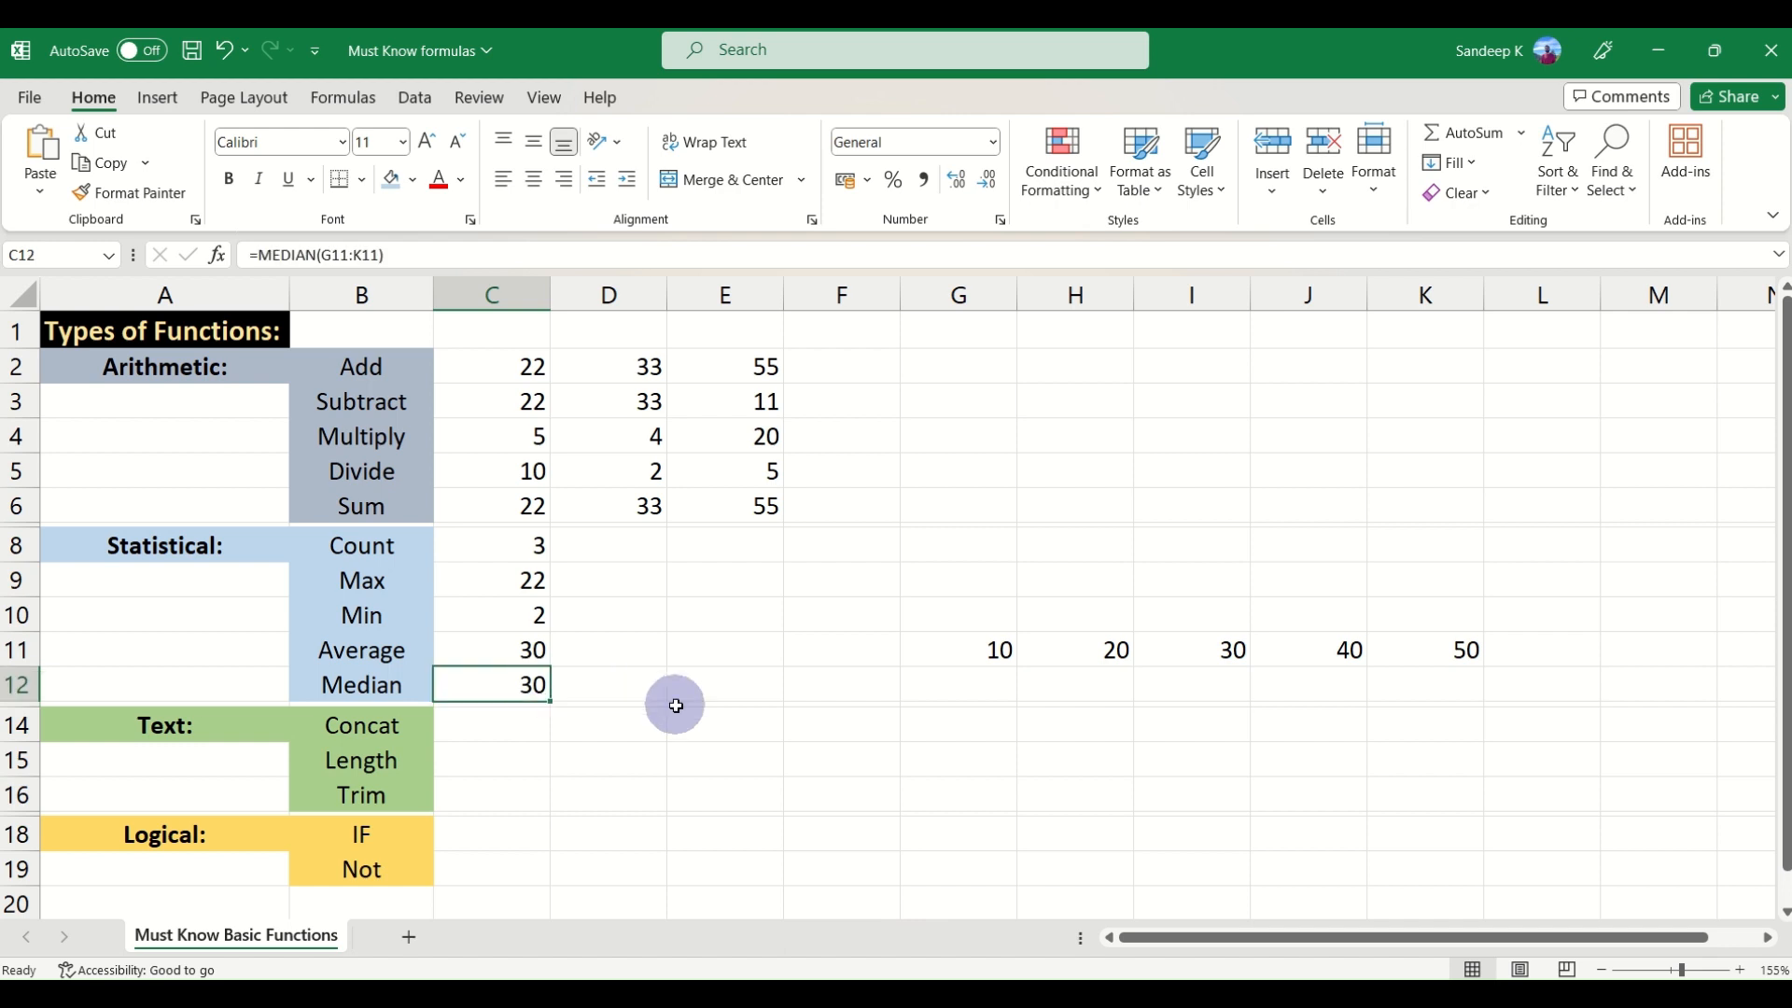
{"action": "left_click", "coordinate": [966, 650]}
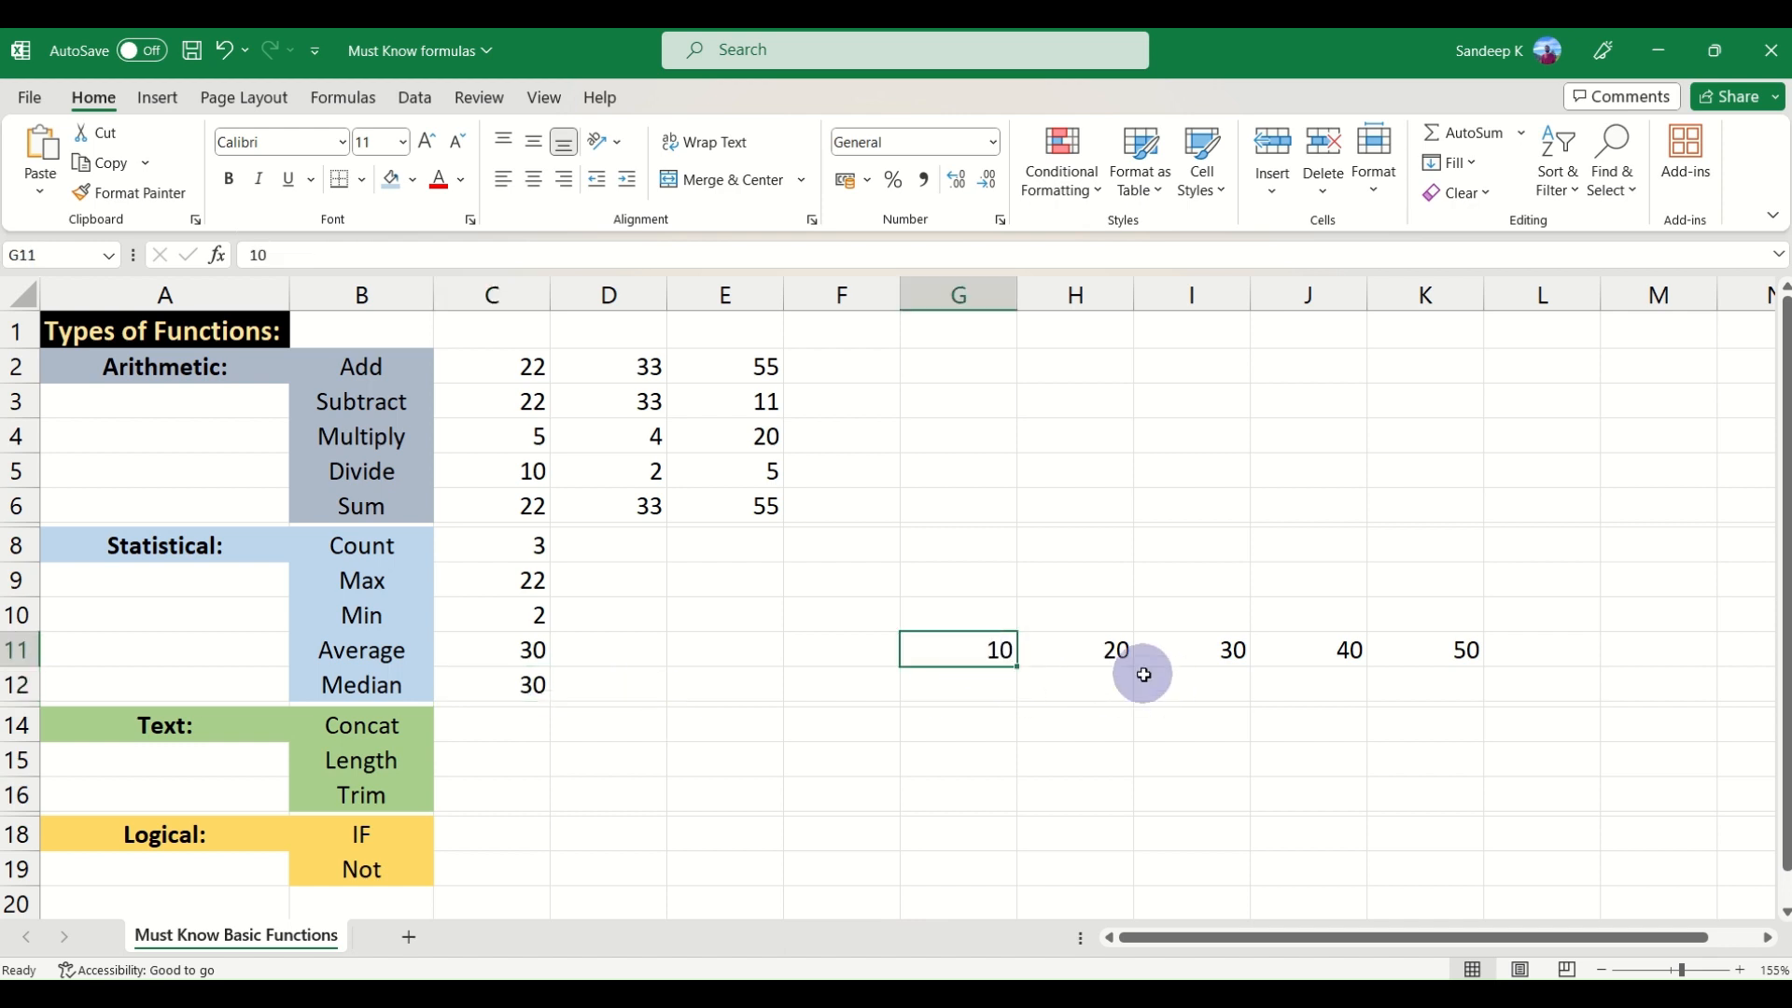
{"action": "type", "text": "1"}
{"action": "key", "text": "Tab"}
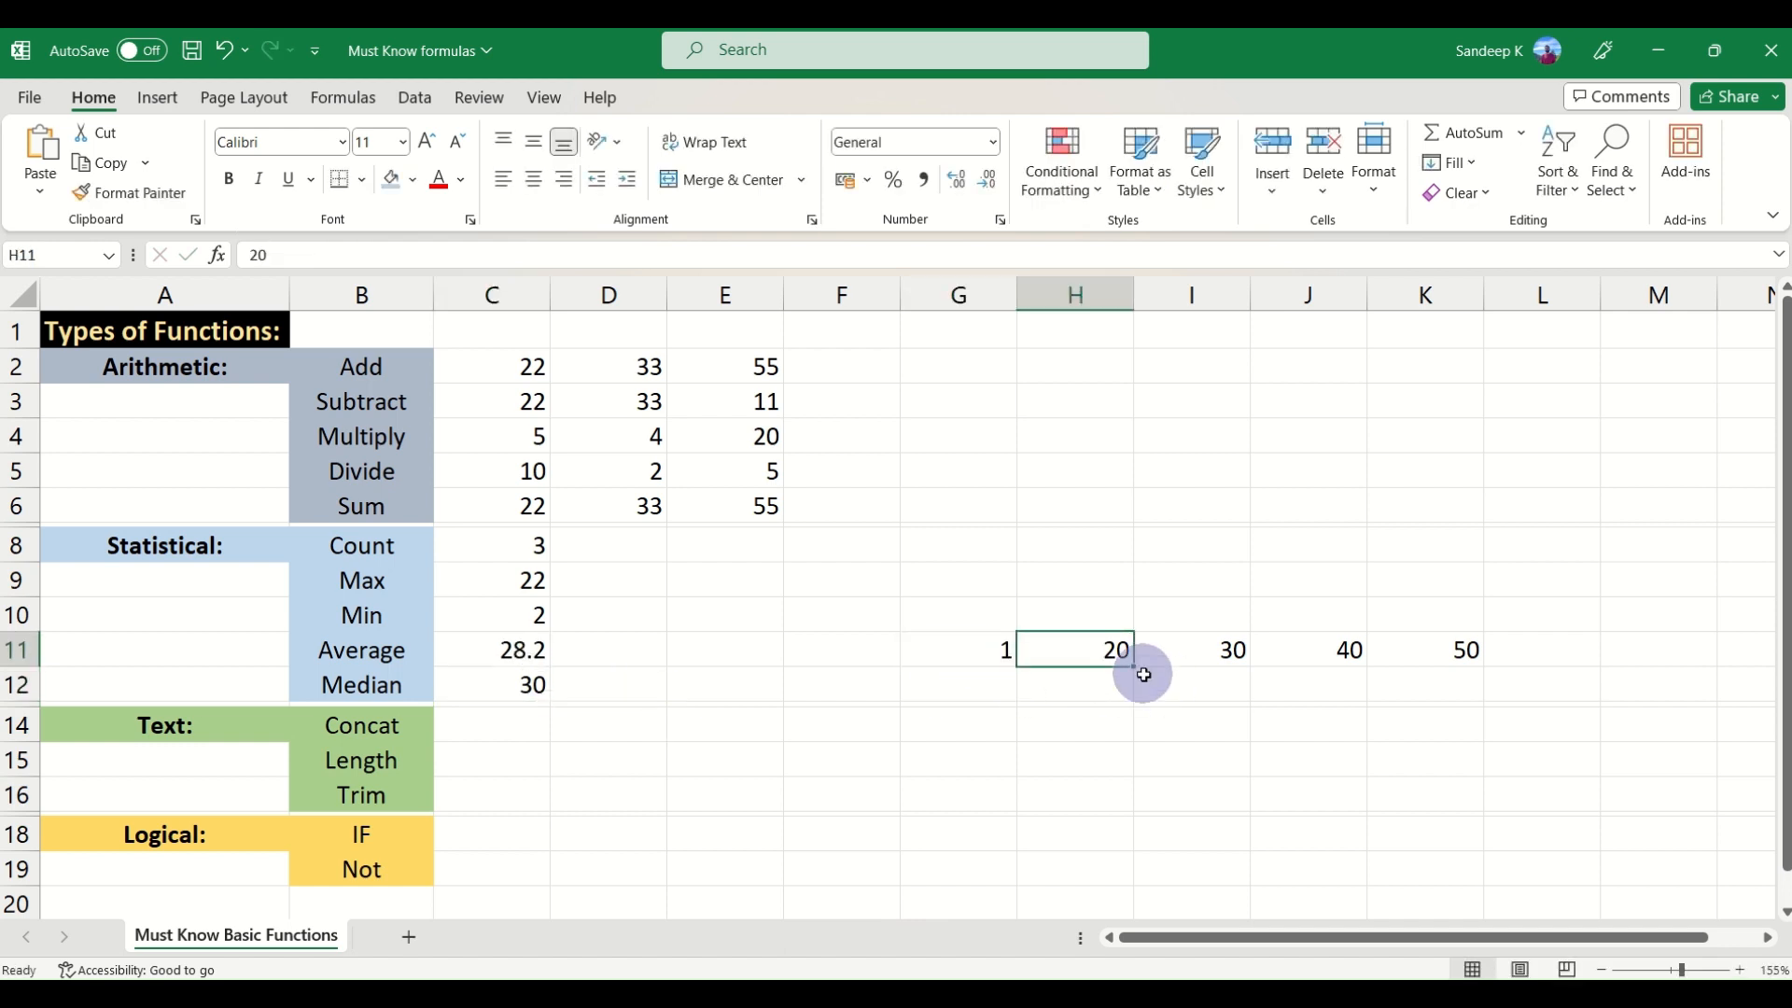
{"action": "type", "text": "20"}
{"action": "key", "text": "Tab"}
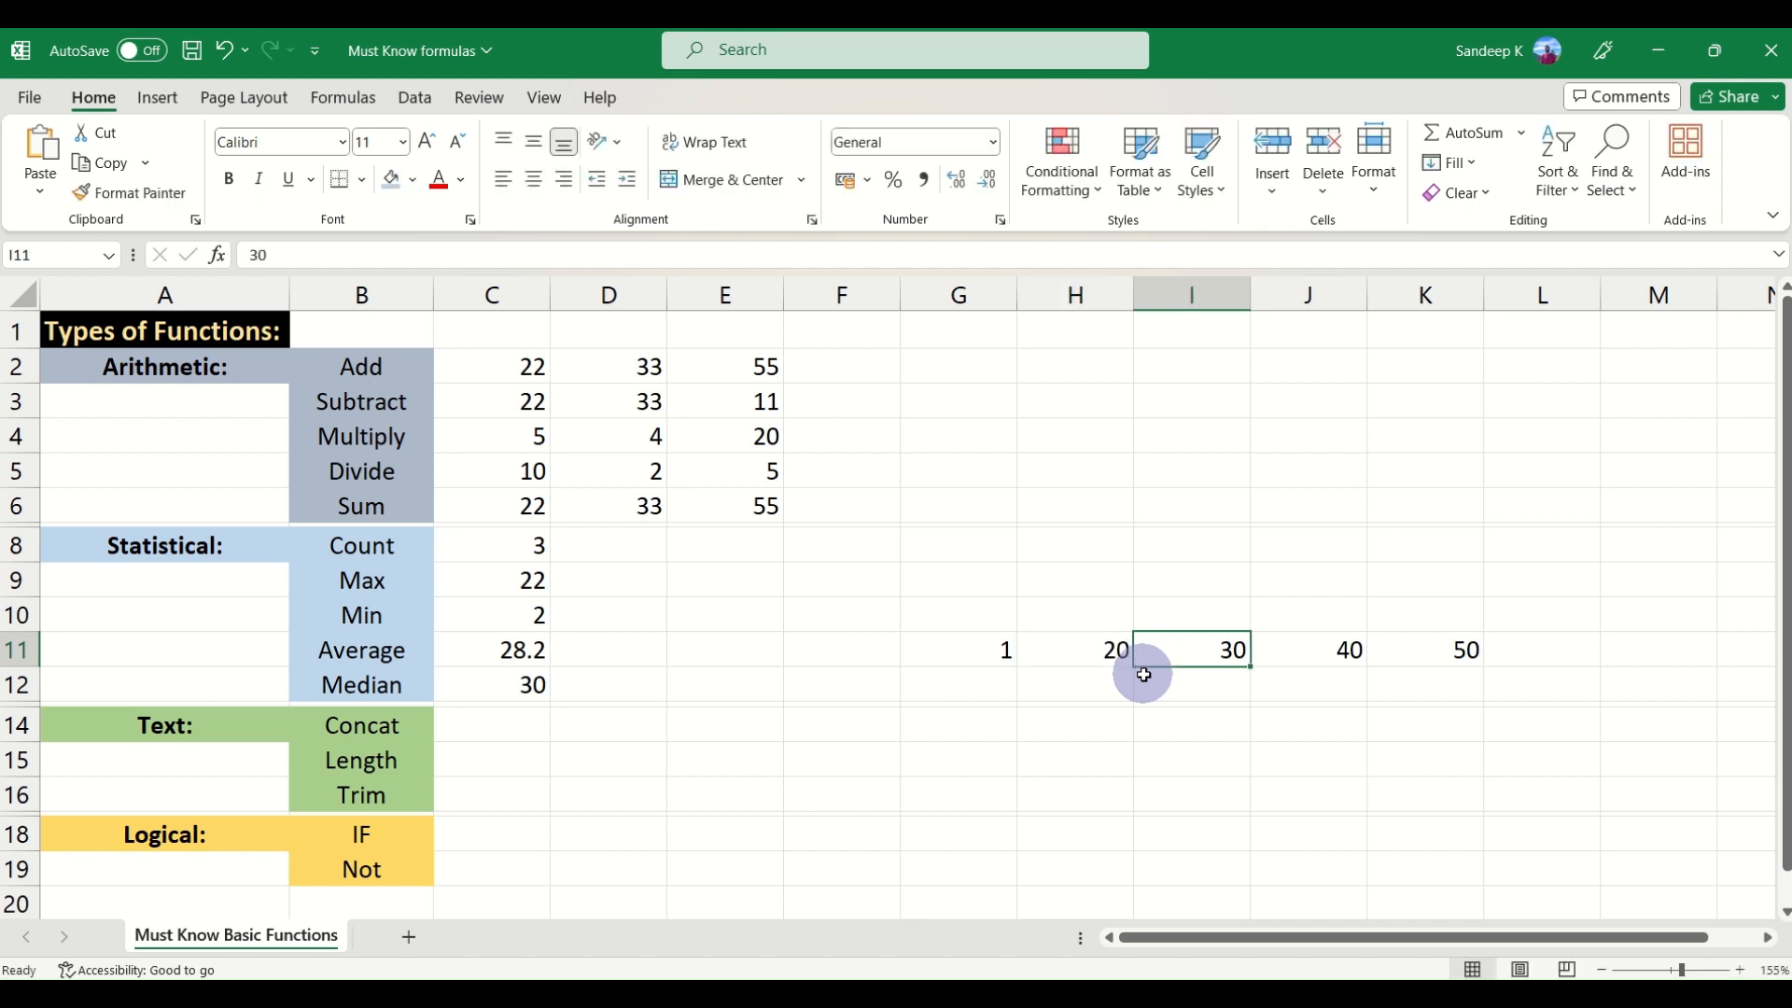
{"action": "type", "text": "55"}
{"action": "key", "text": "Tab"}
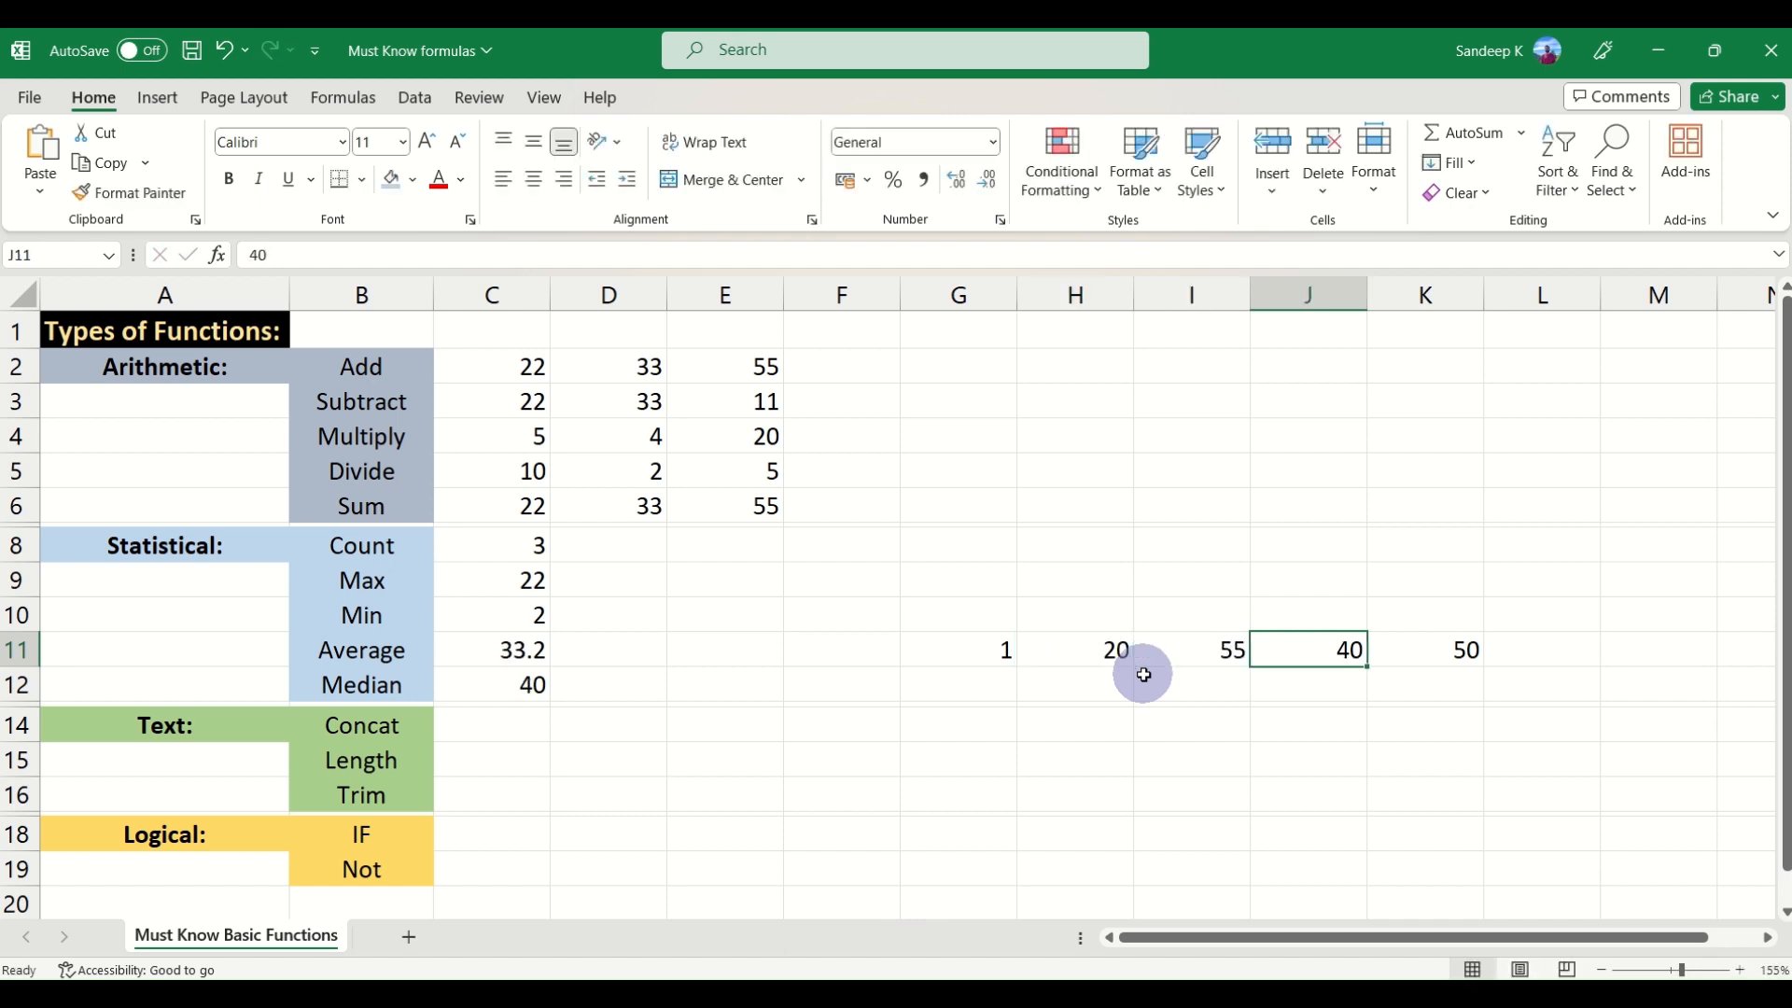
{"action": "type", "text": "13"}
{"action": "key", "text": "Tab"}
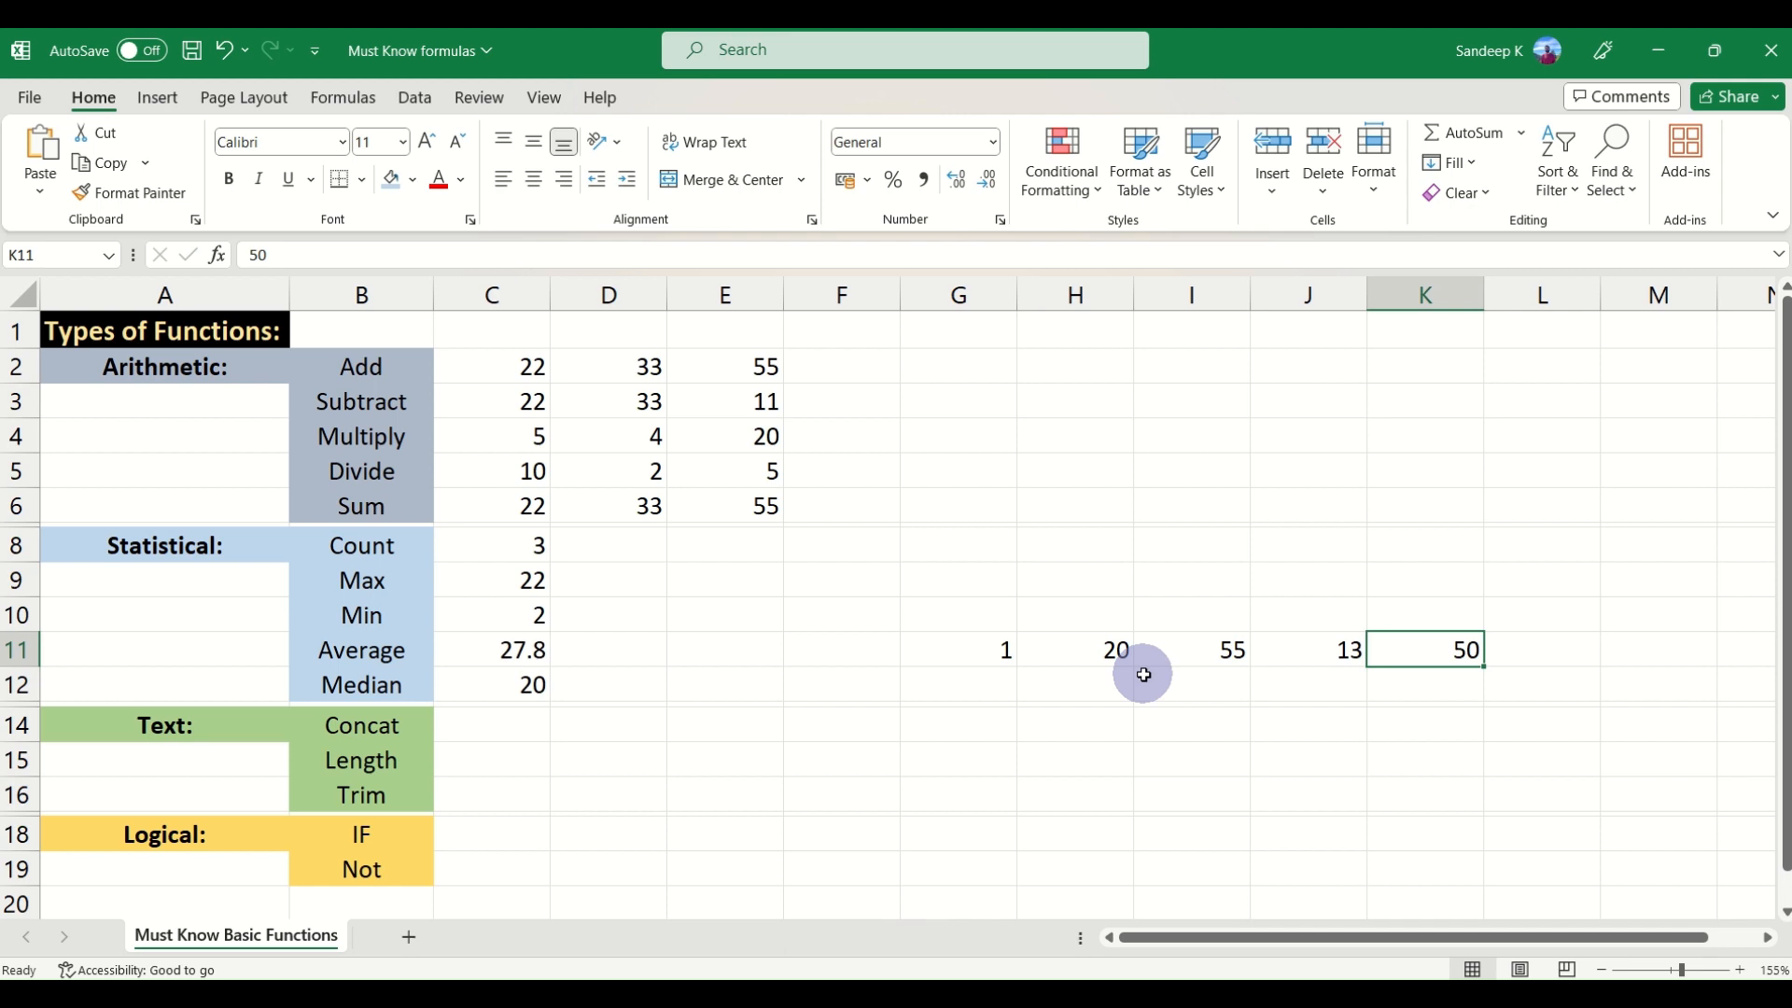
{"action": "type", "text": "2"}
{"action": "key", "text": "Tab"}
Review the sample values in G11:K11 against the Average and Median results in C11 and C12
{"action": "key", "text": "Left"}
{"action": "key", "text": "Left"}
{"action": "key", "text": "Left"}
{"action": "key", "text": "Left"}
{"action": "key", "text": "Left"}
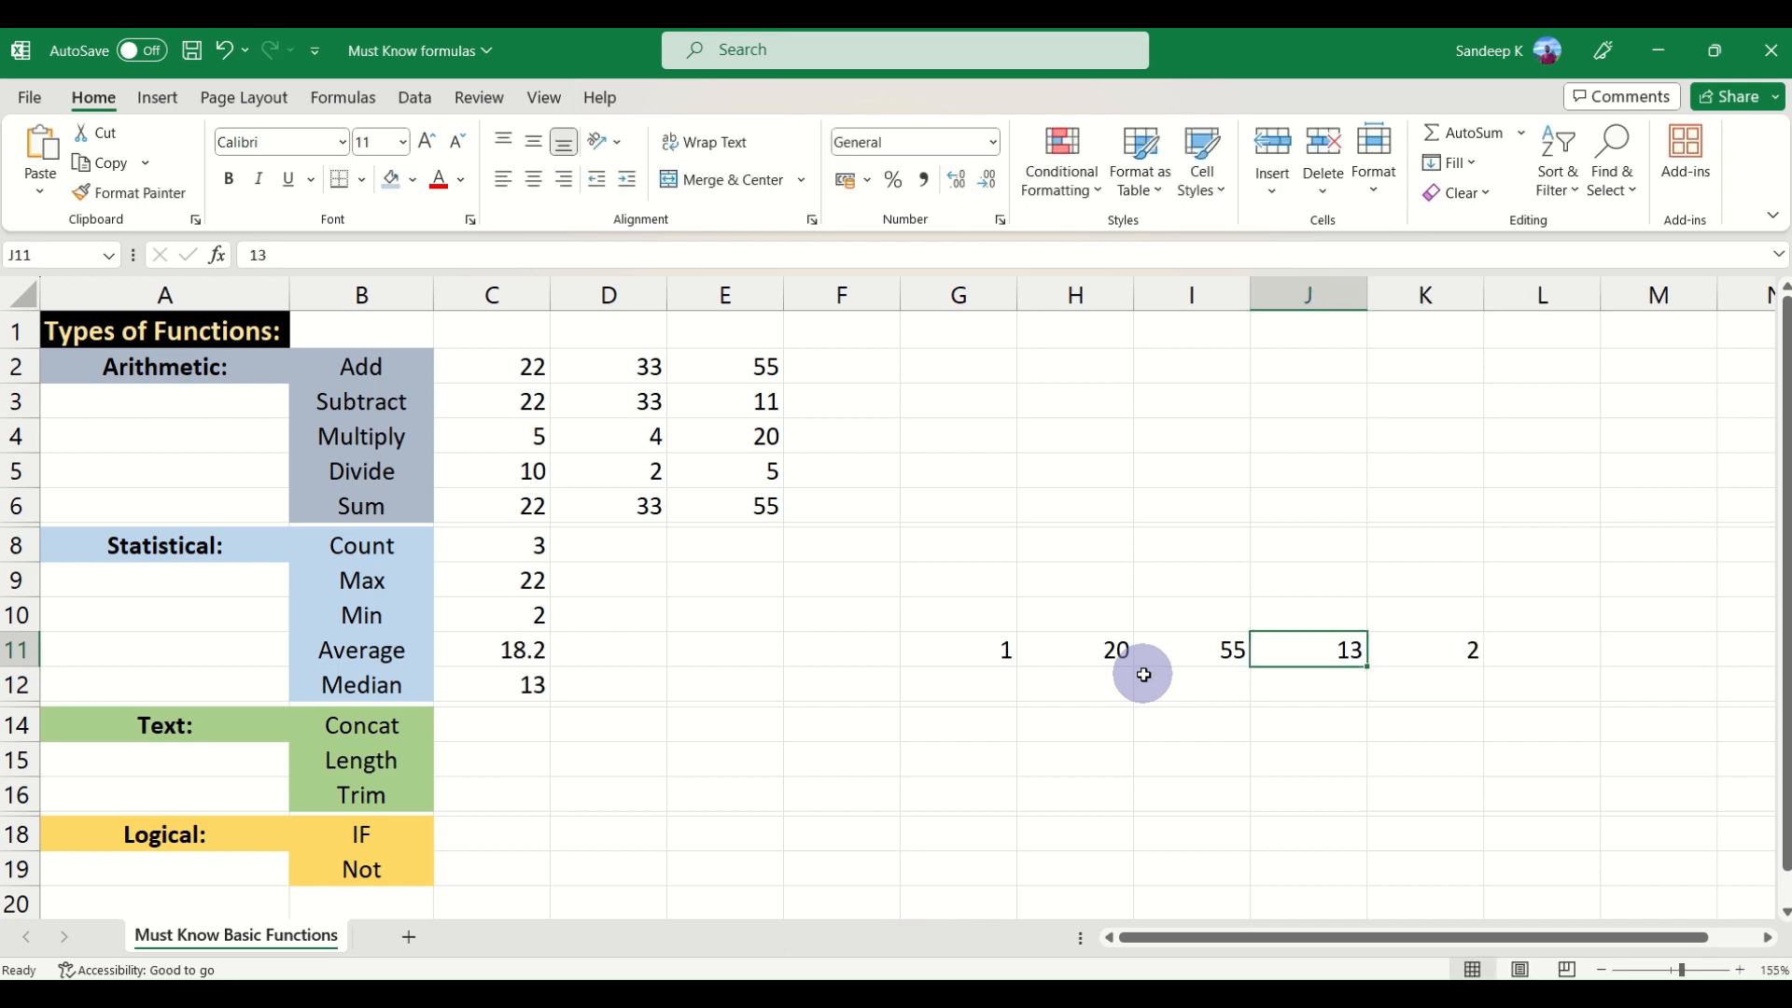
{"action": "key", "text": "shift+Right"}
{"action": "key", "text": "shift+Right"}
{"action": "key", "text": "shift+Right"}
{"action": "key", "text": "shift+Right"}
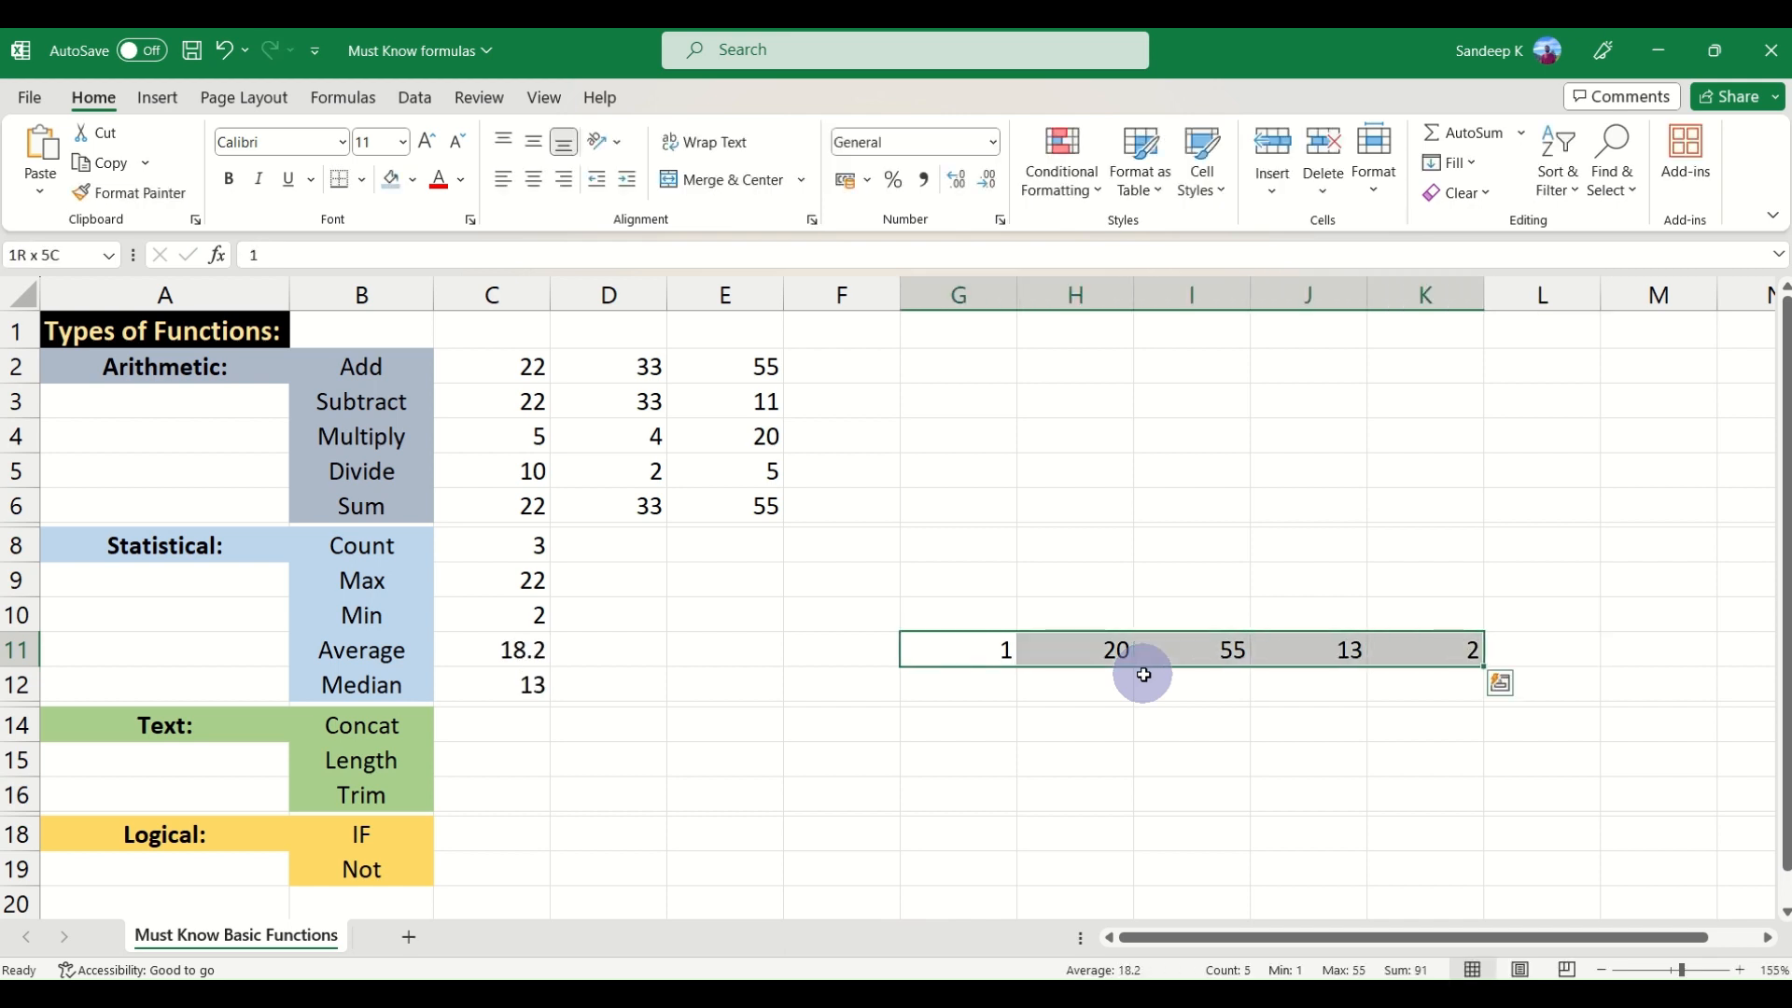
{"action": "key", "text": "Left"}
{"action": "key", "text": "Right"}
{"action": "key", "text": "Left"}
{"action": "key", "text": "Left"}
{"action": "key", "text": "Left"}
{"action": "key", "text": "Left"}
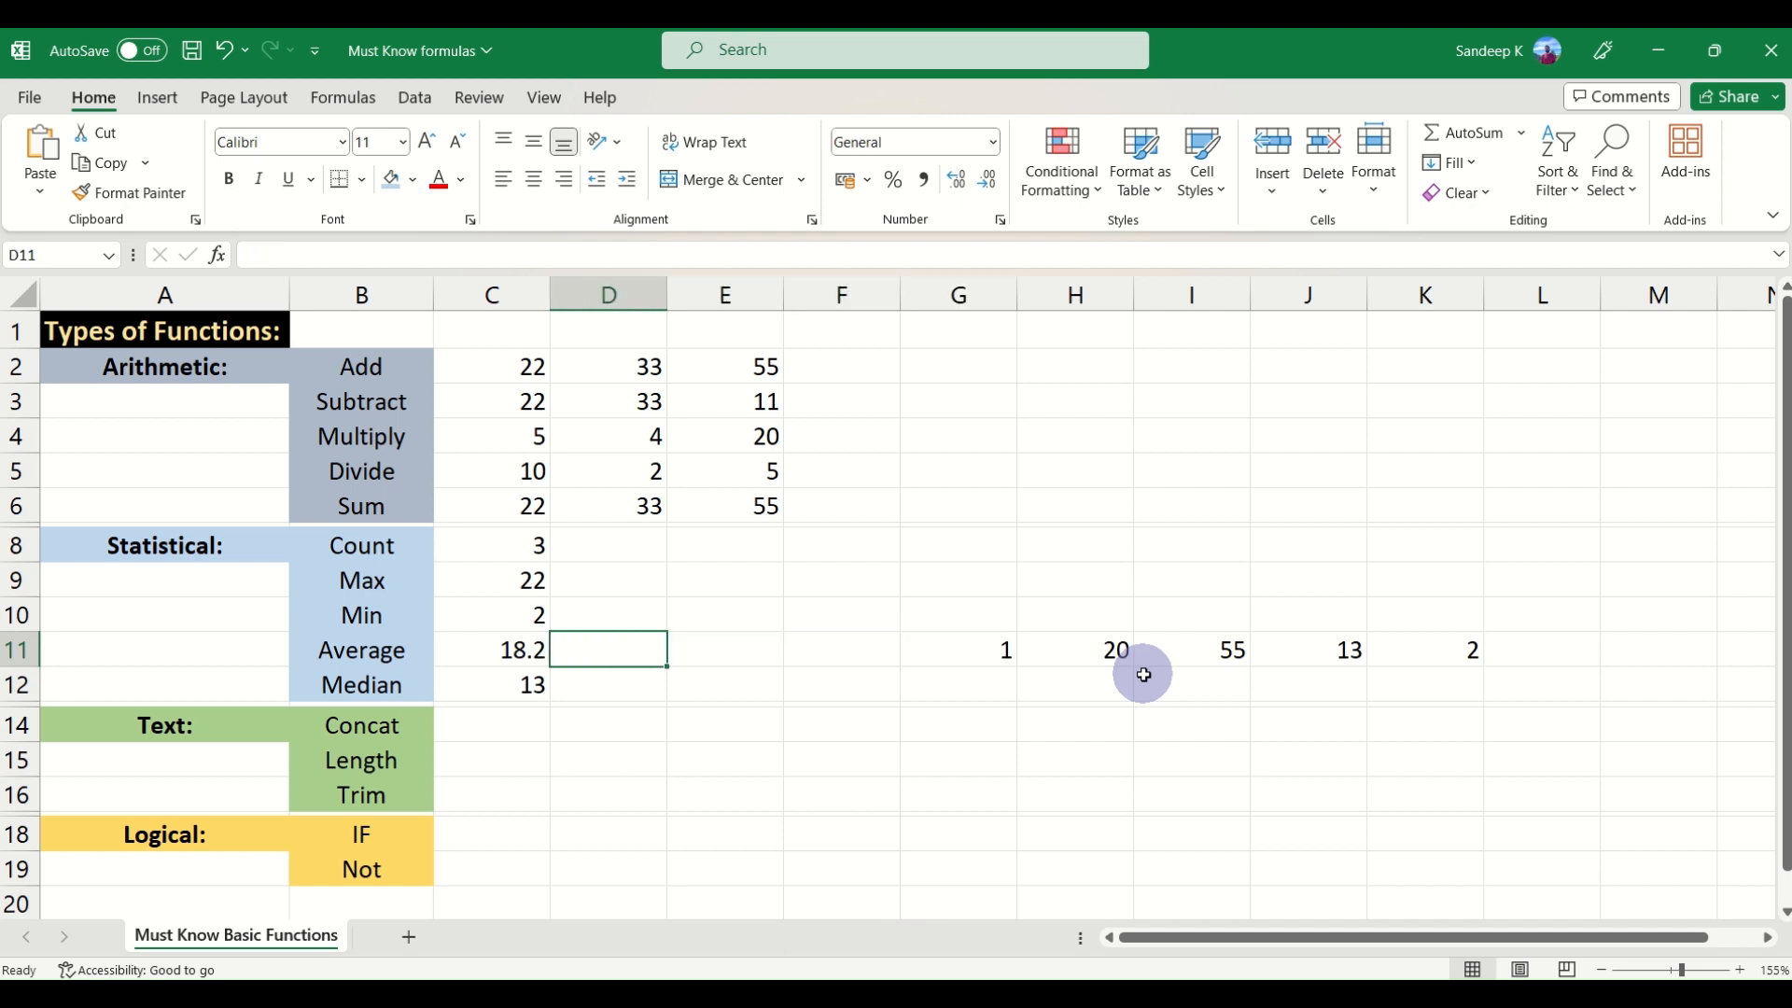
{"action": "key", "text": "Down"}
{"action": "key", "text": "Down"}
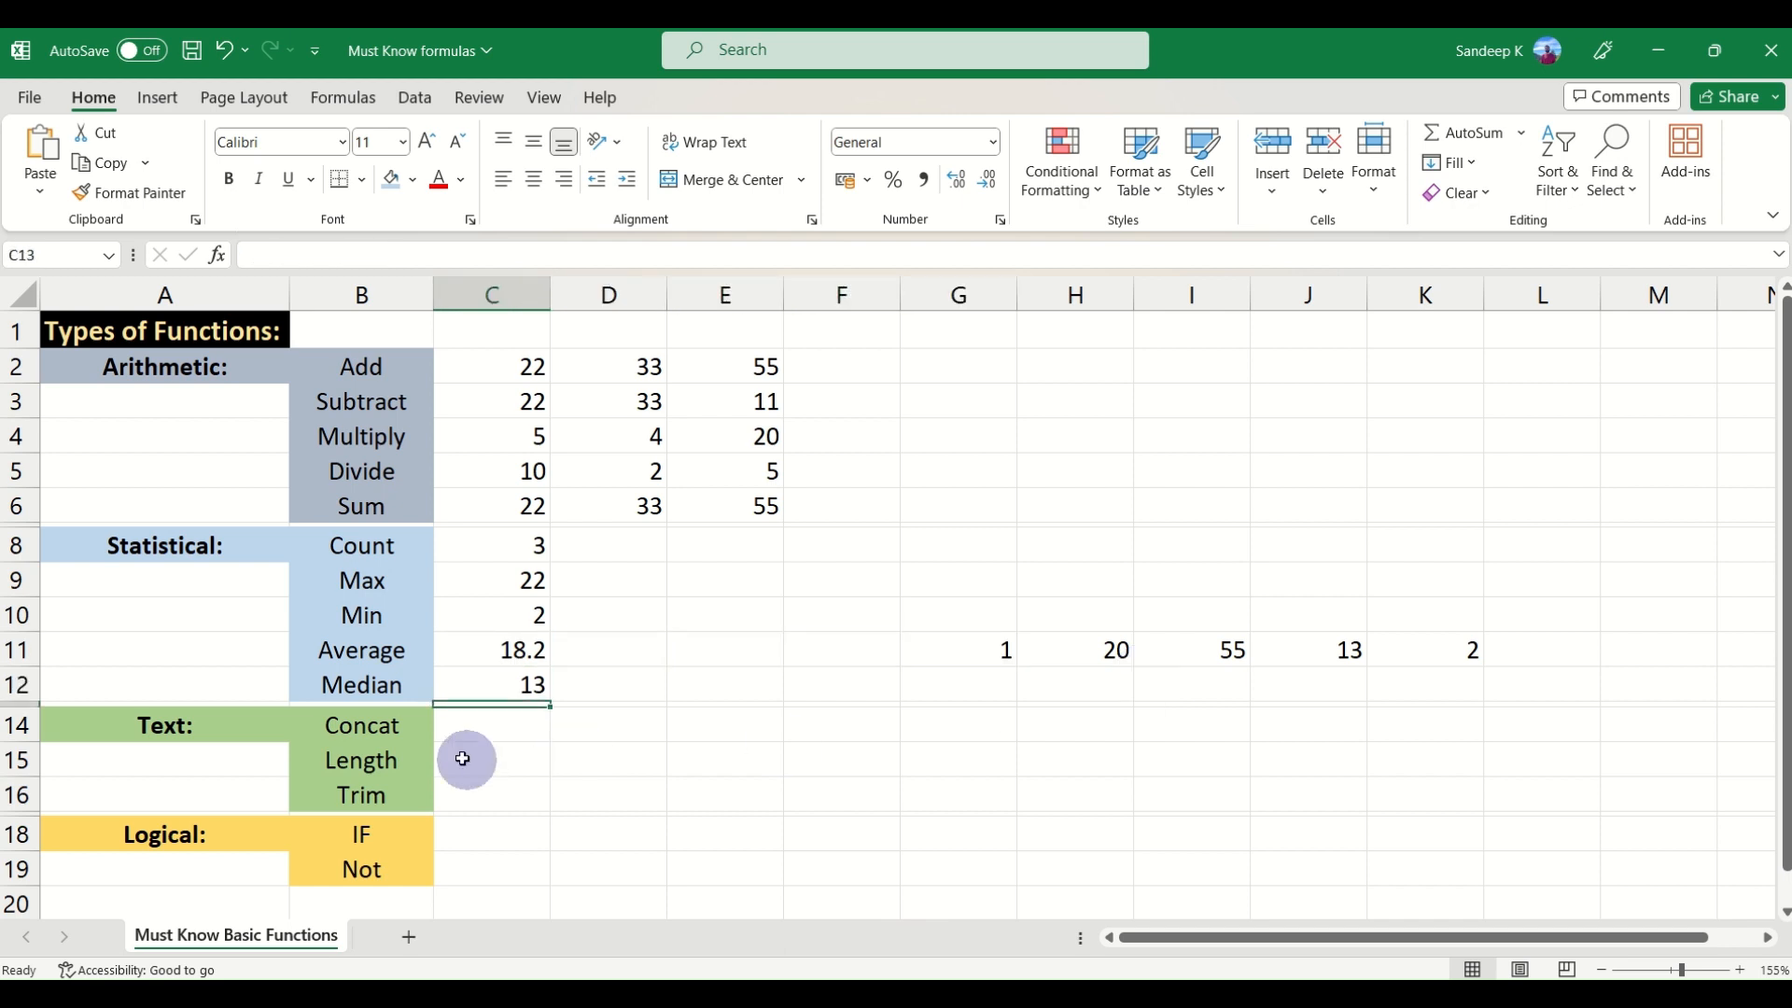
Enter the words Turn, To and Data across E14:G14 in the Concat row and check them
{"action": "left_click", "coordinate": [466, 726]}
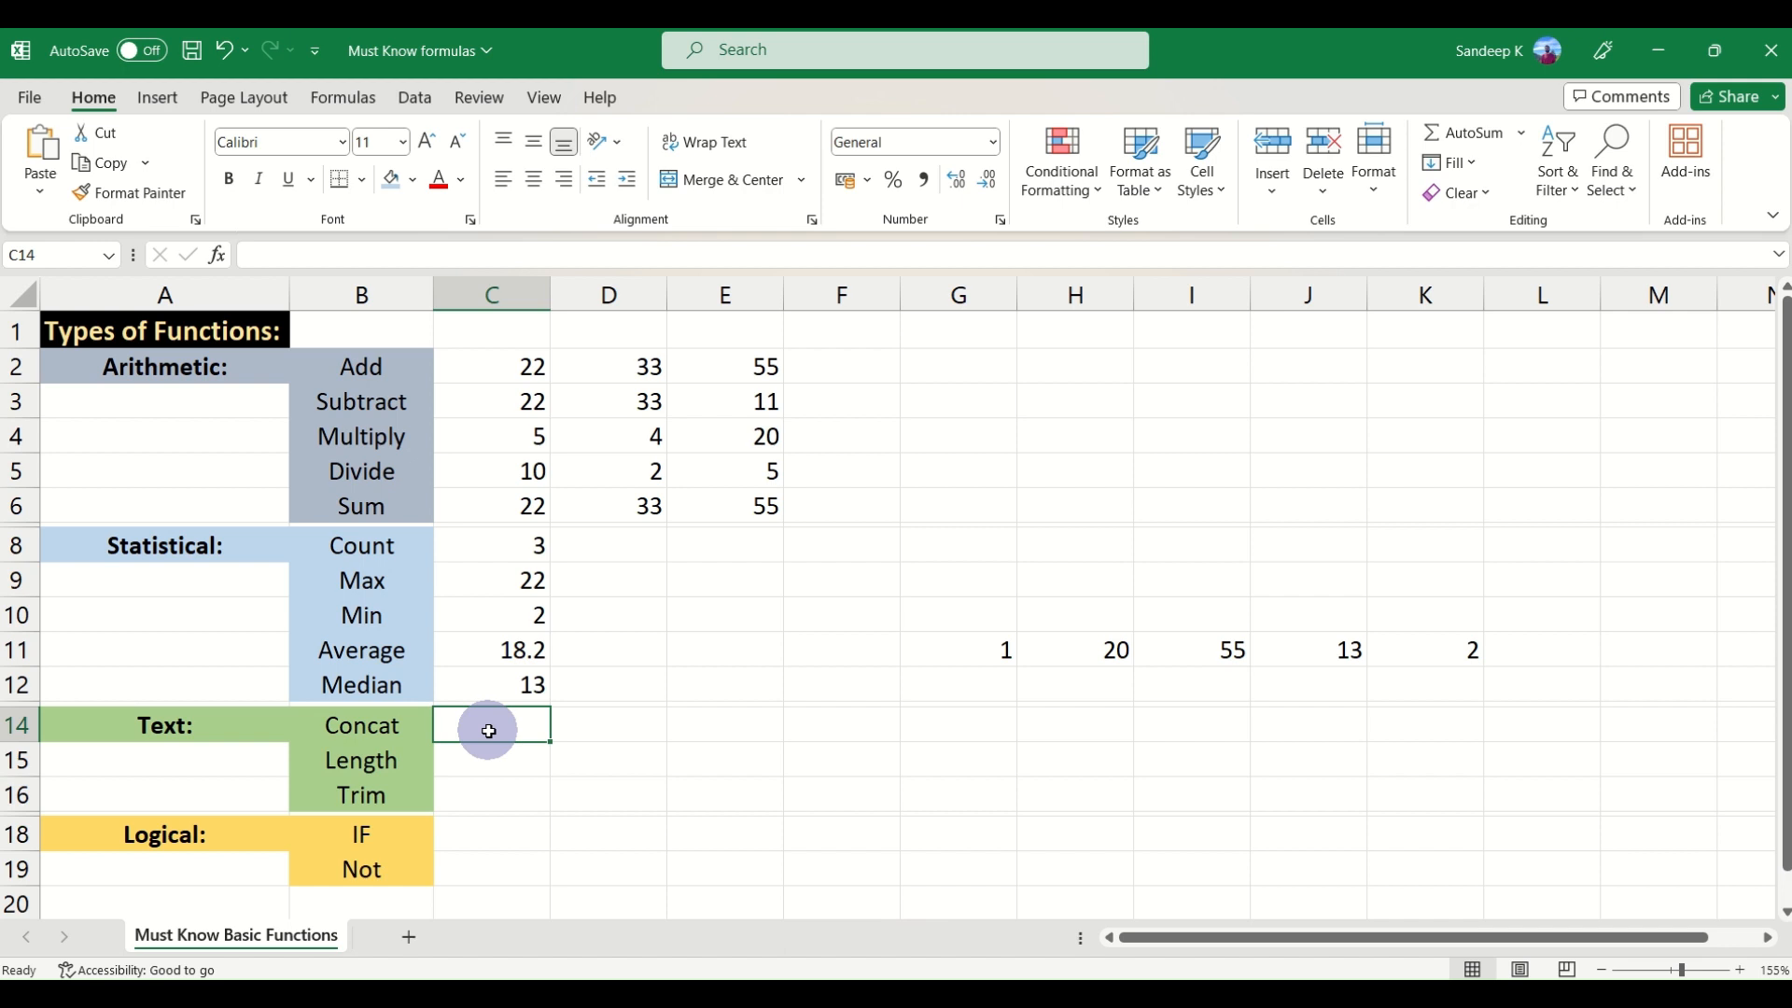
{"action": "left_click", "coordinate": [634, 728]}
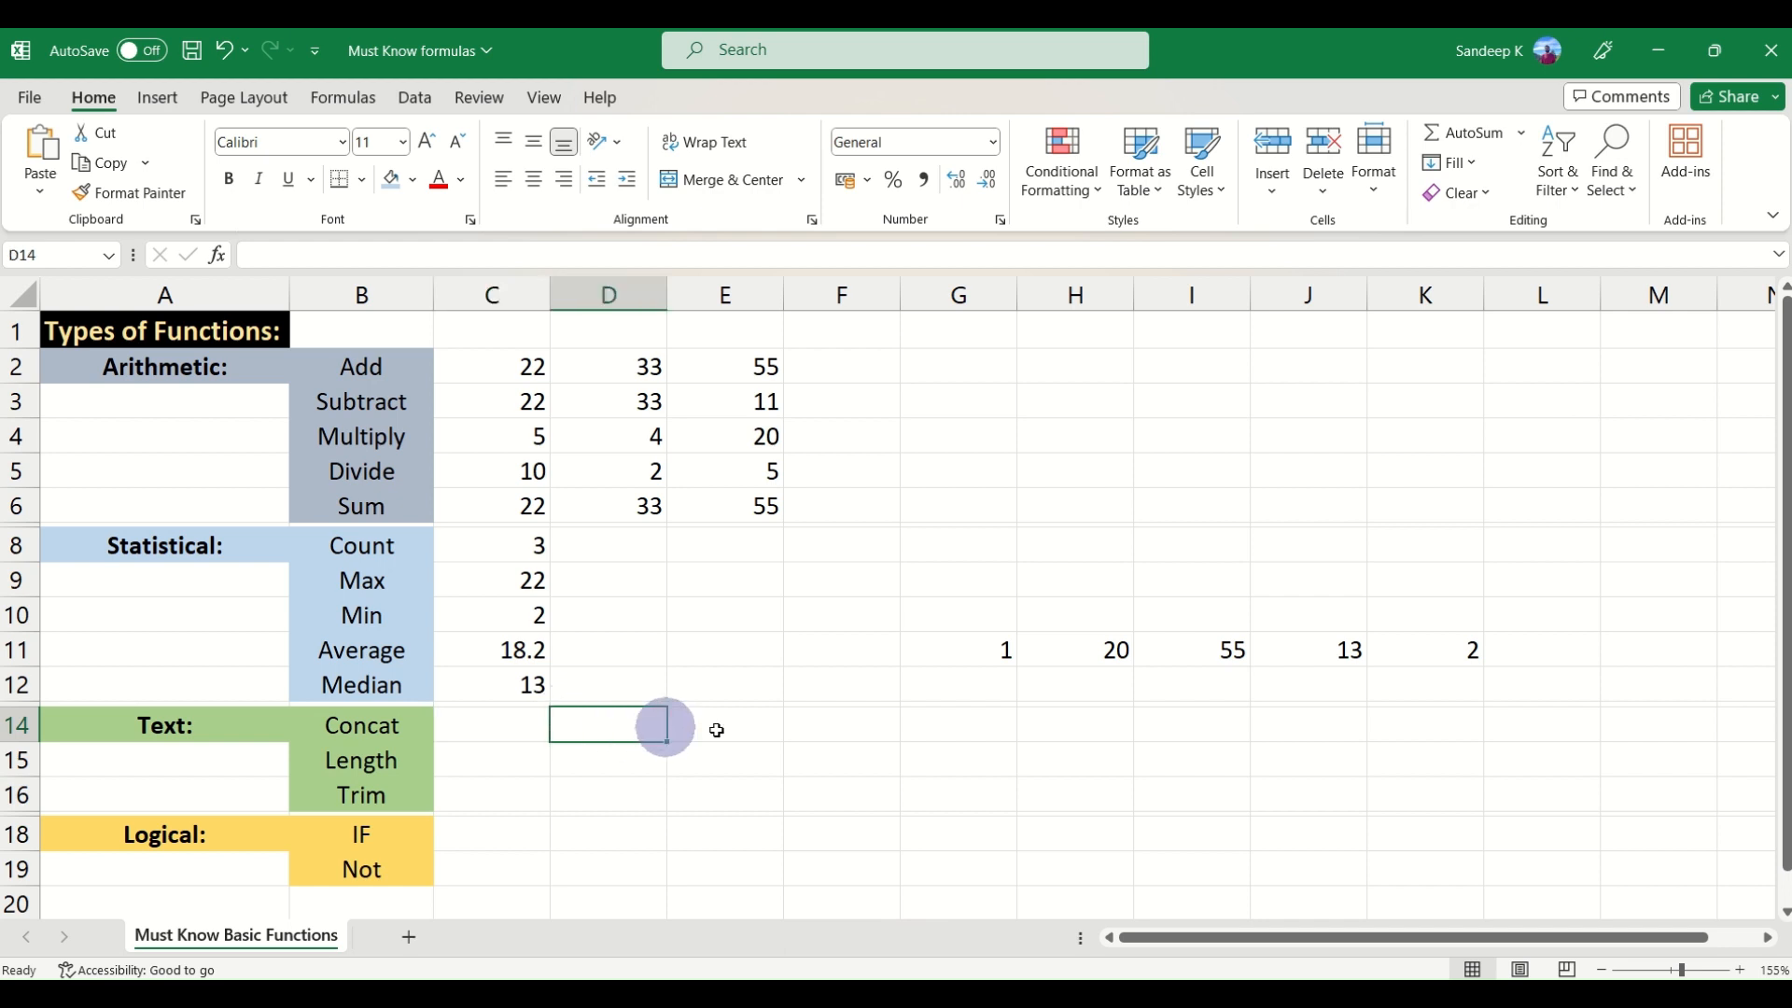
{"action": "left_click", "coordinate": [728, 730]}
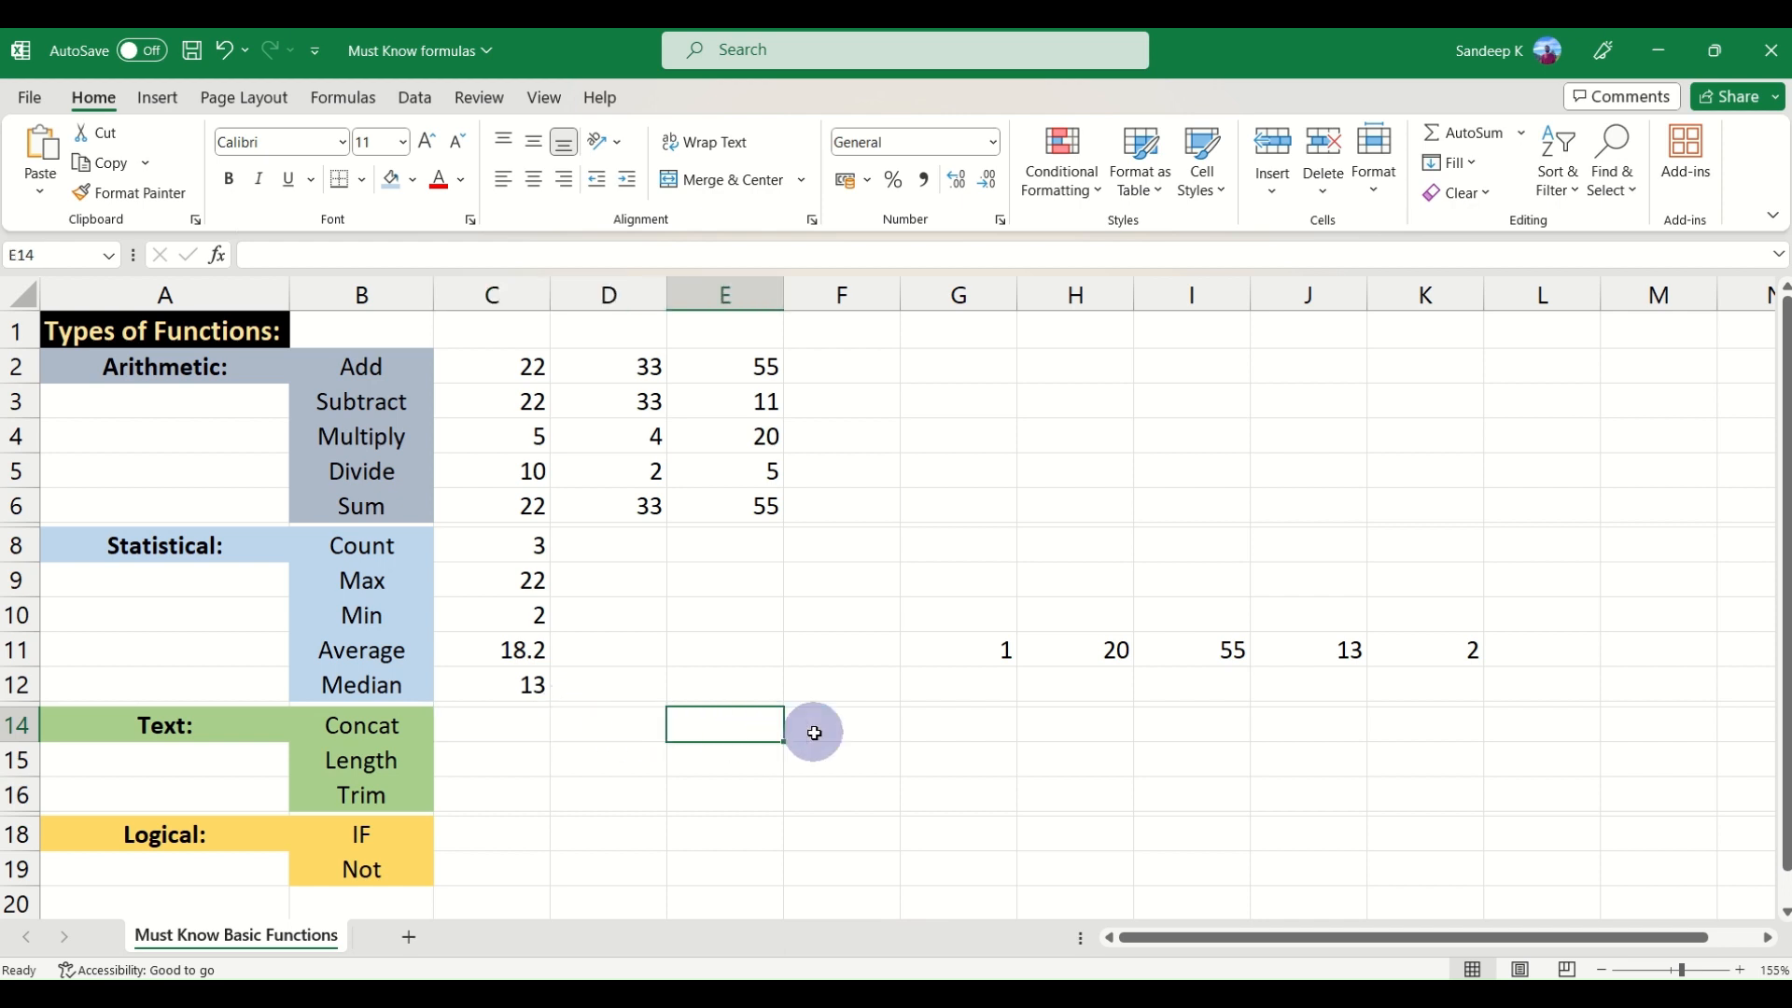
{"action": "type", "text": "Turn"}
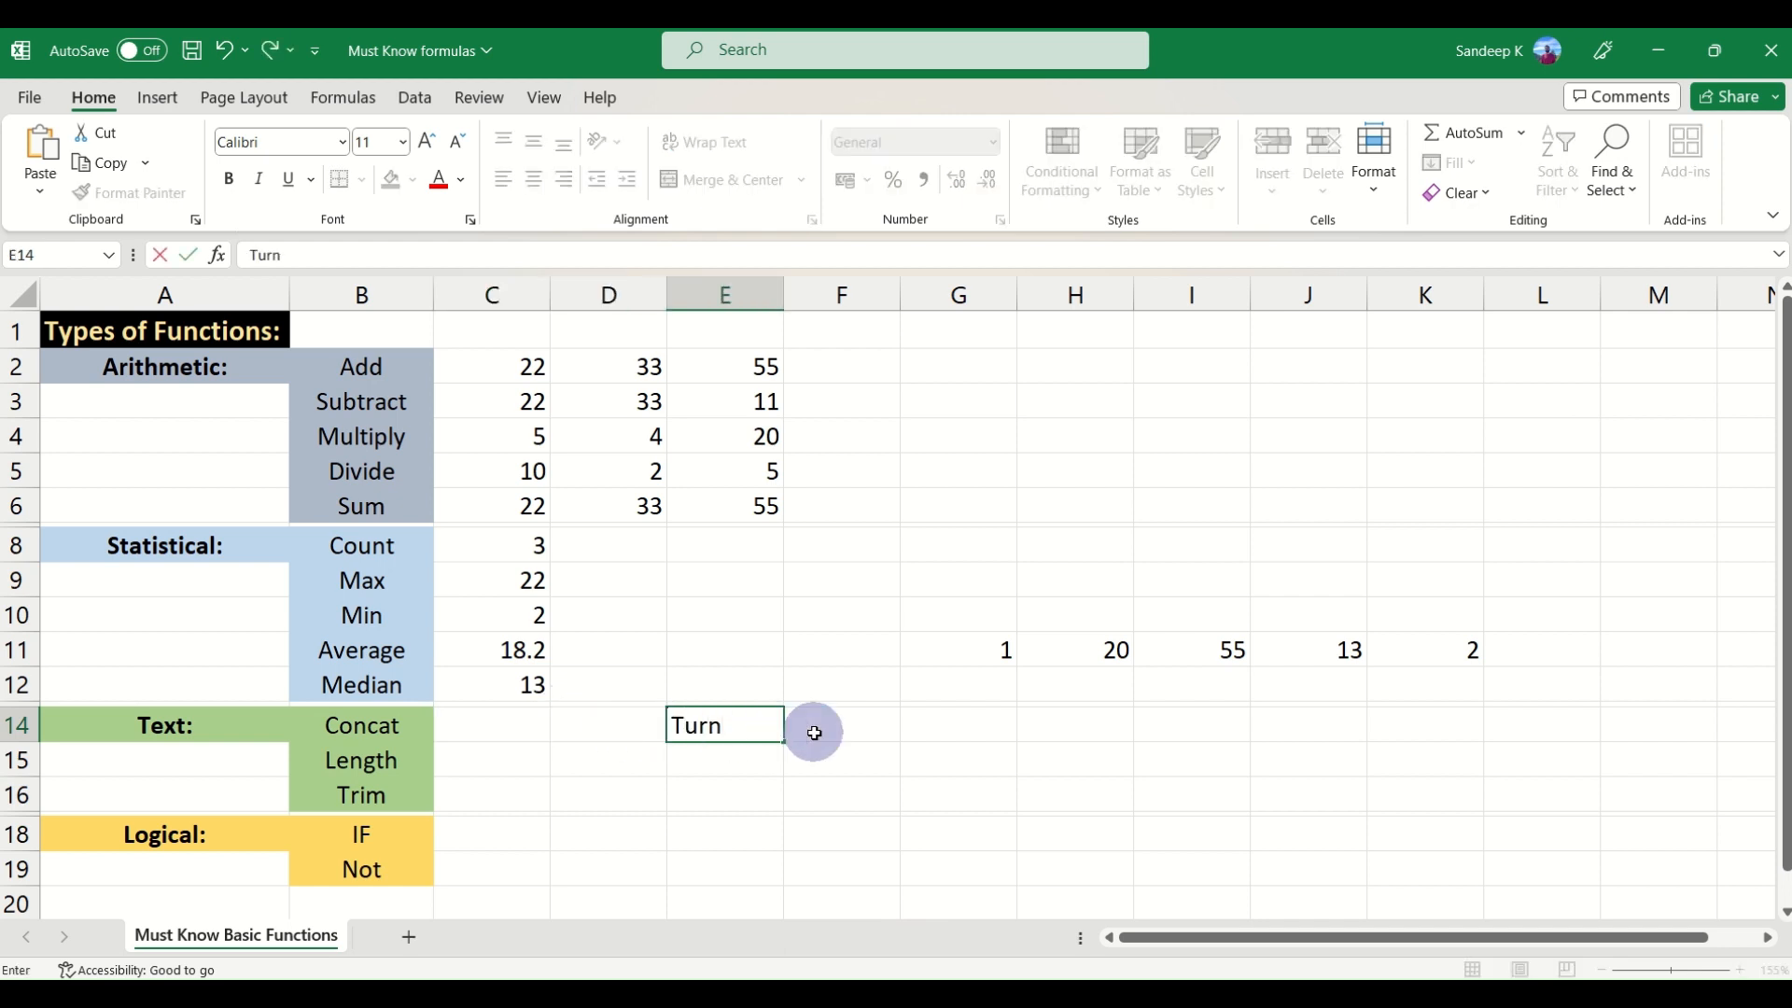
{"action": "left_click", "coordinate": [813, 733]}
{"action": "type", "text": "To"}
{"action": "key", "text": "Tab"}
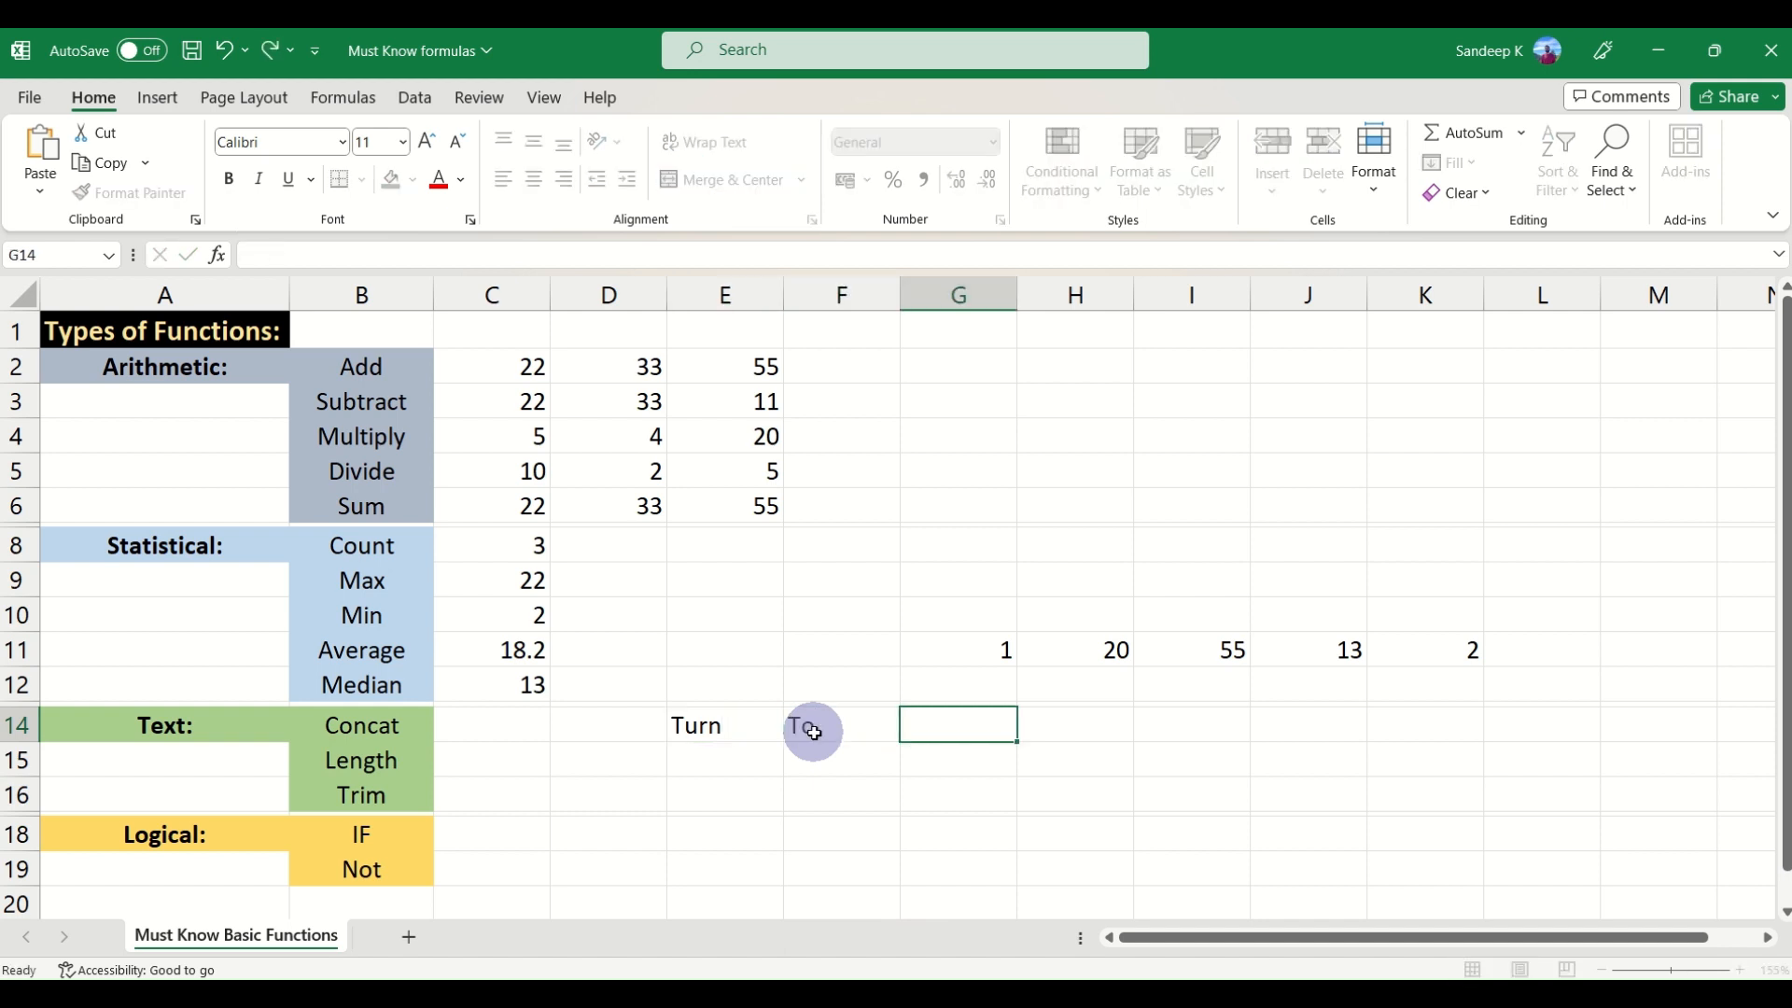
{"action": "type", "text": "Data"}
{"action": "key", "text": "Tab"}
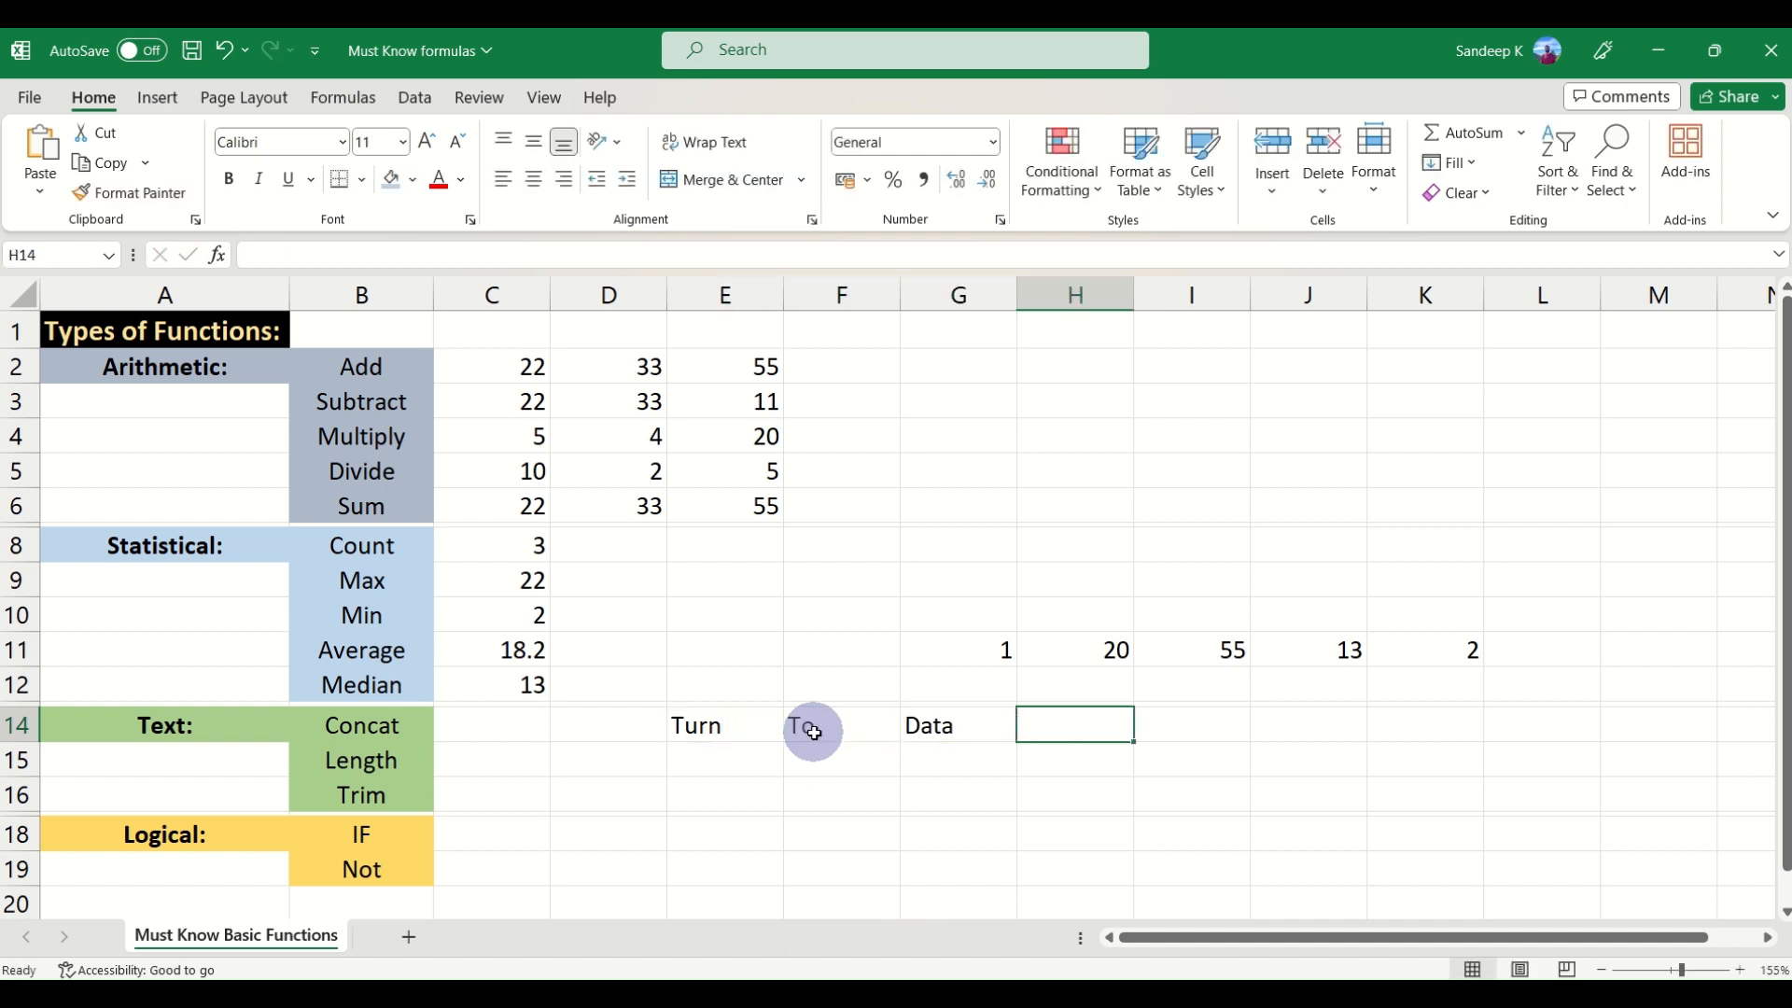
{"action": "left_click_drag", "start_coordinate": [725, 726], "coordinate": [942, 738]}
{"action": "left_click", "coordinate": [944, 738]}
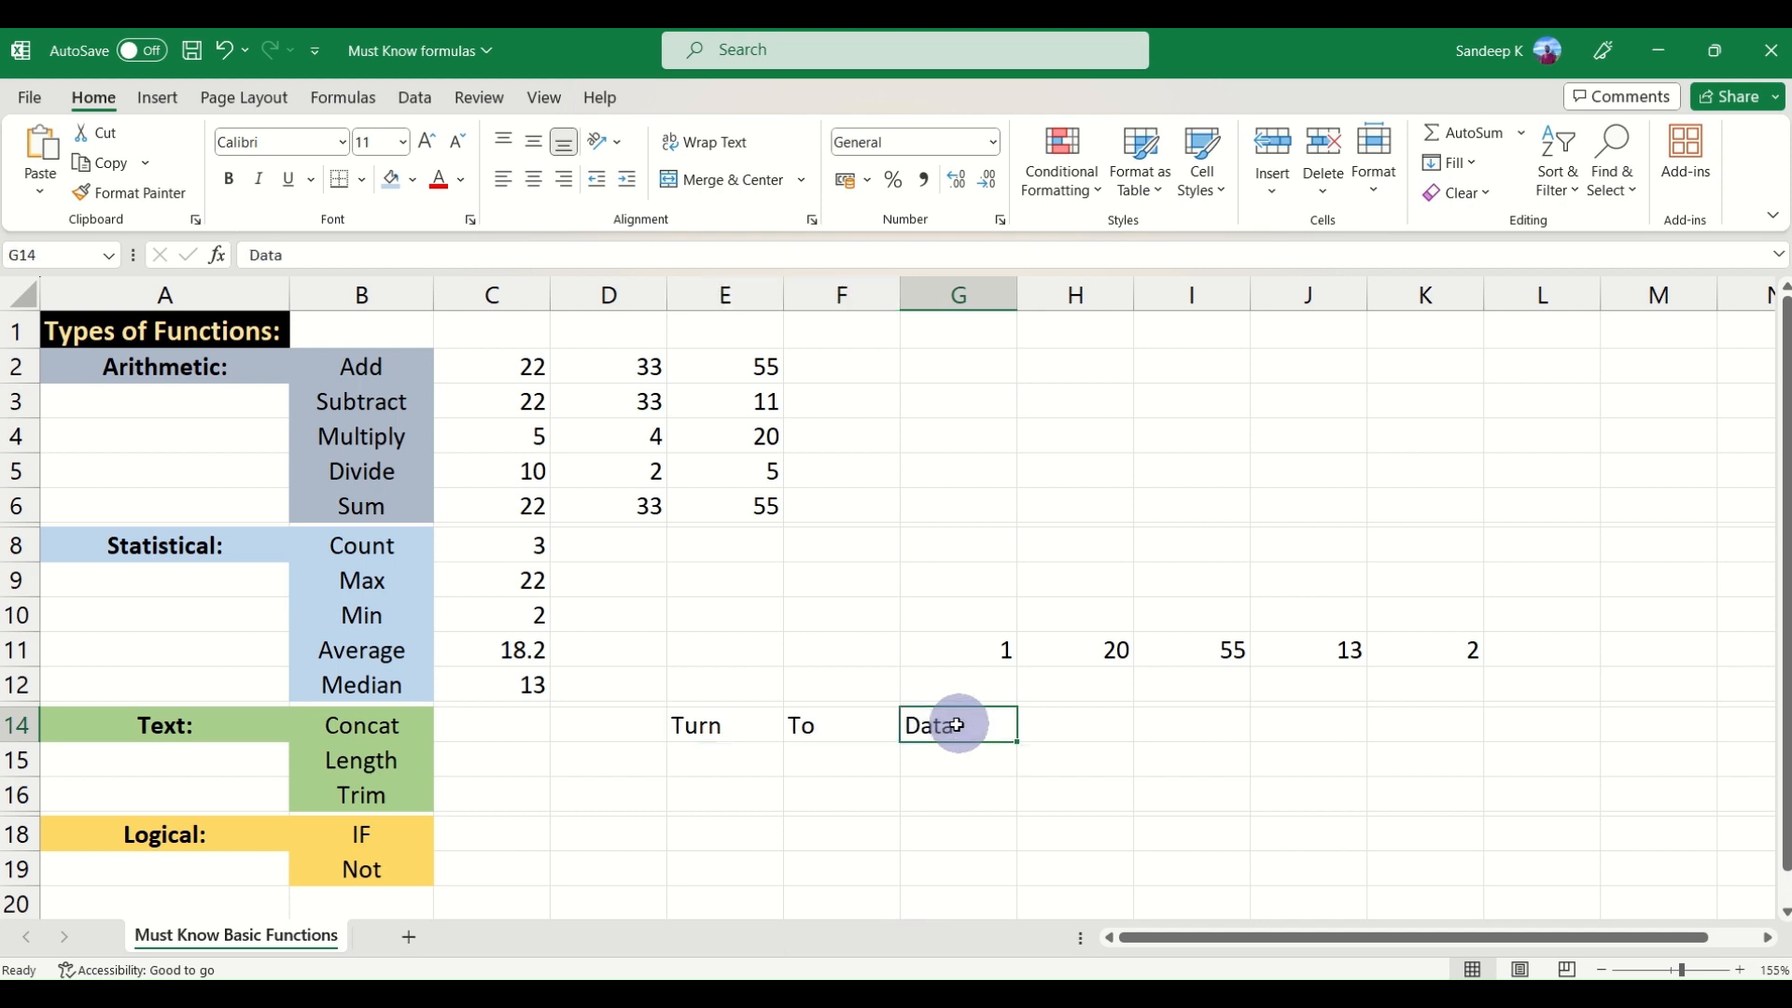
{"action": "left_click", "coordinate": [715, 726]}
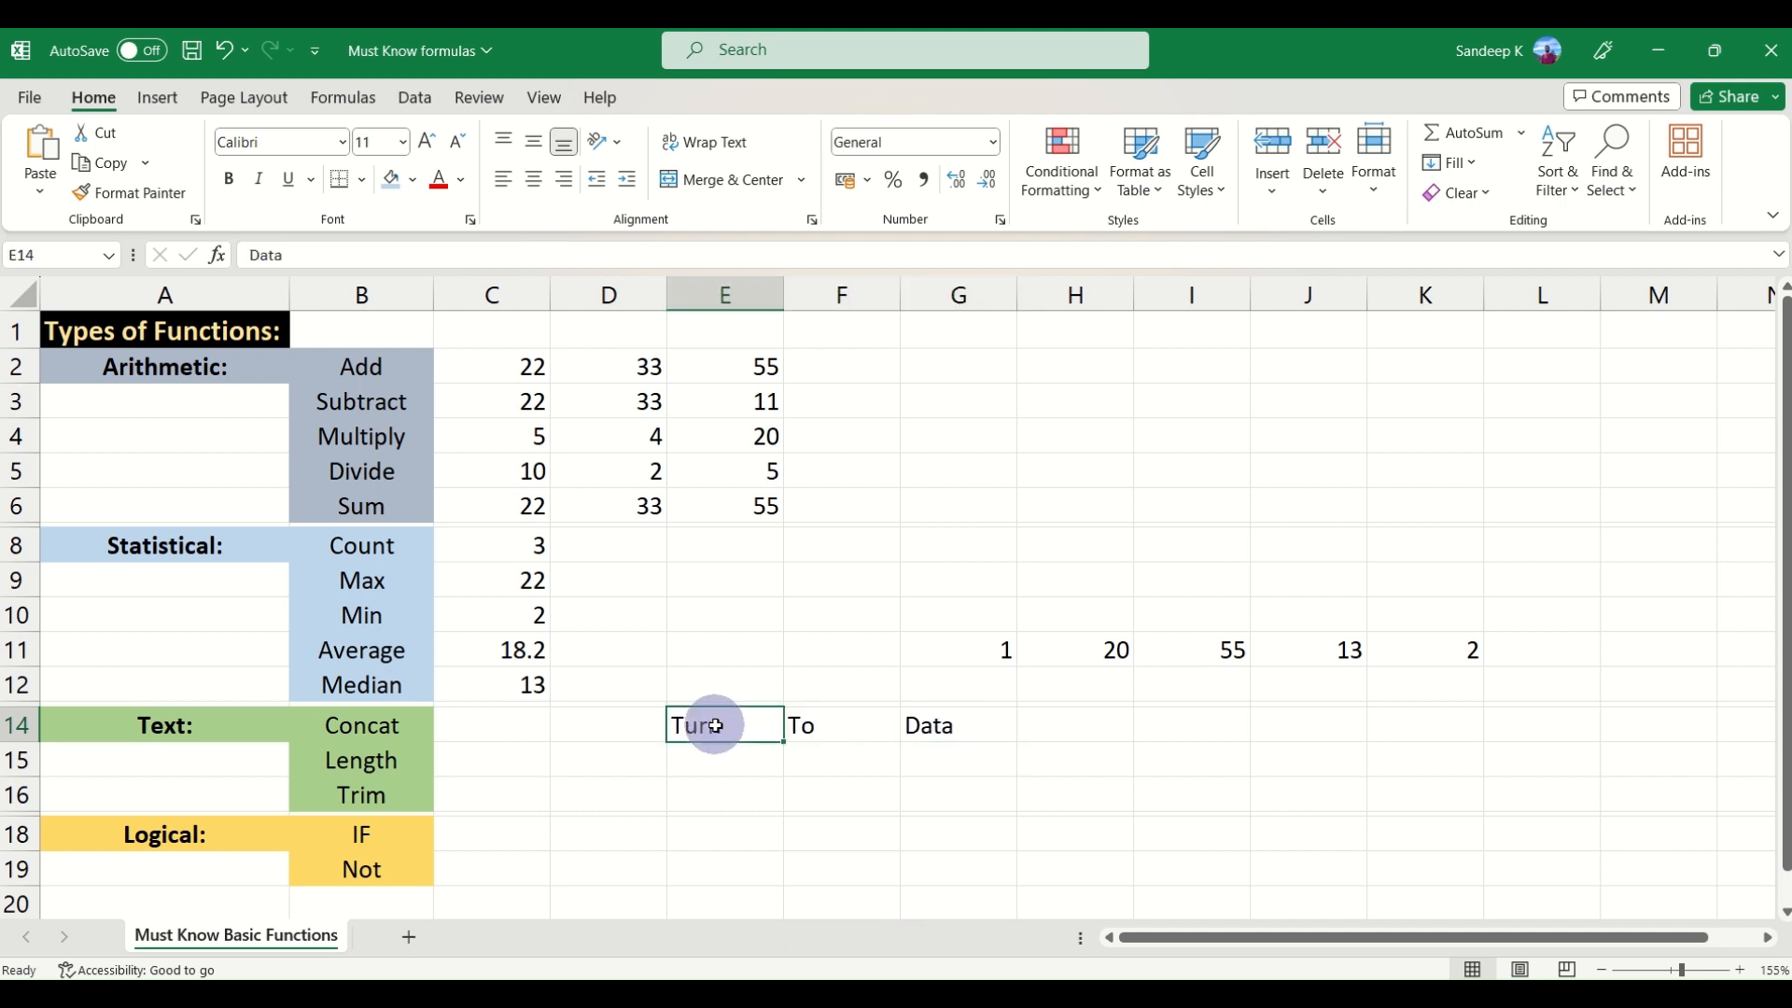
{"action": "left_click", "coordinate": [840, 726]}
{"action": "left_click", "coordinate": [984, 732]}
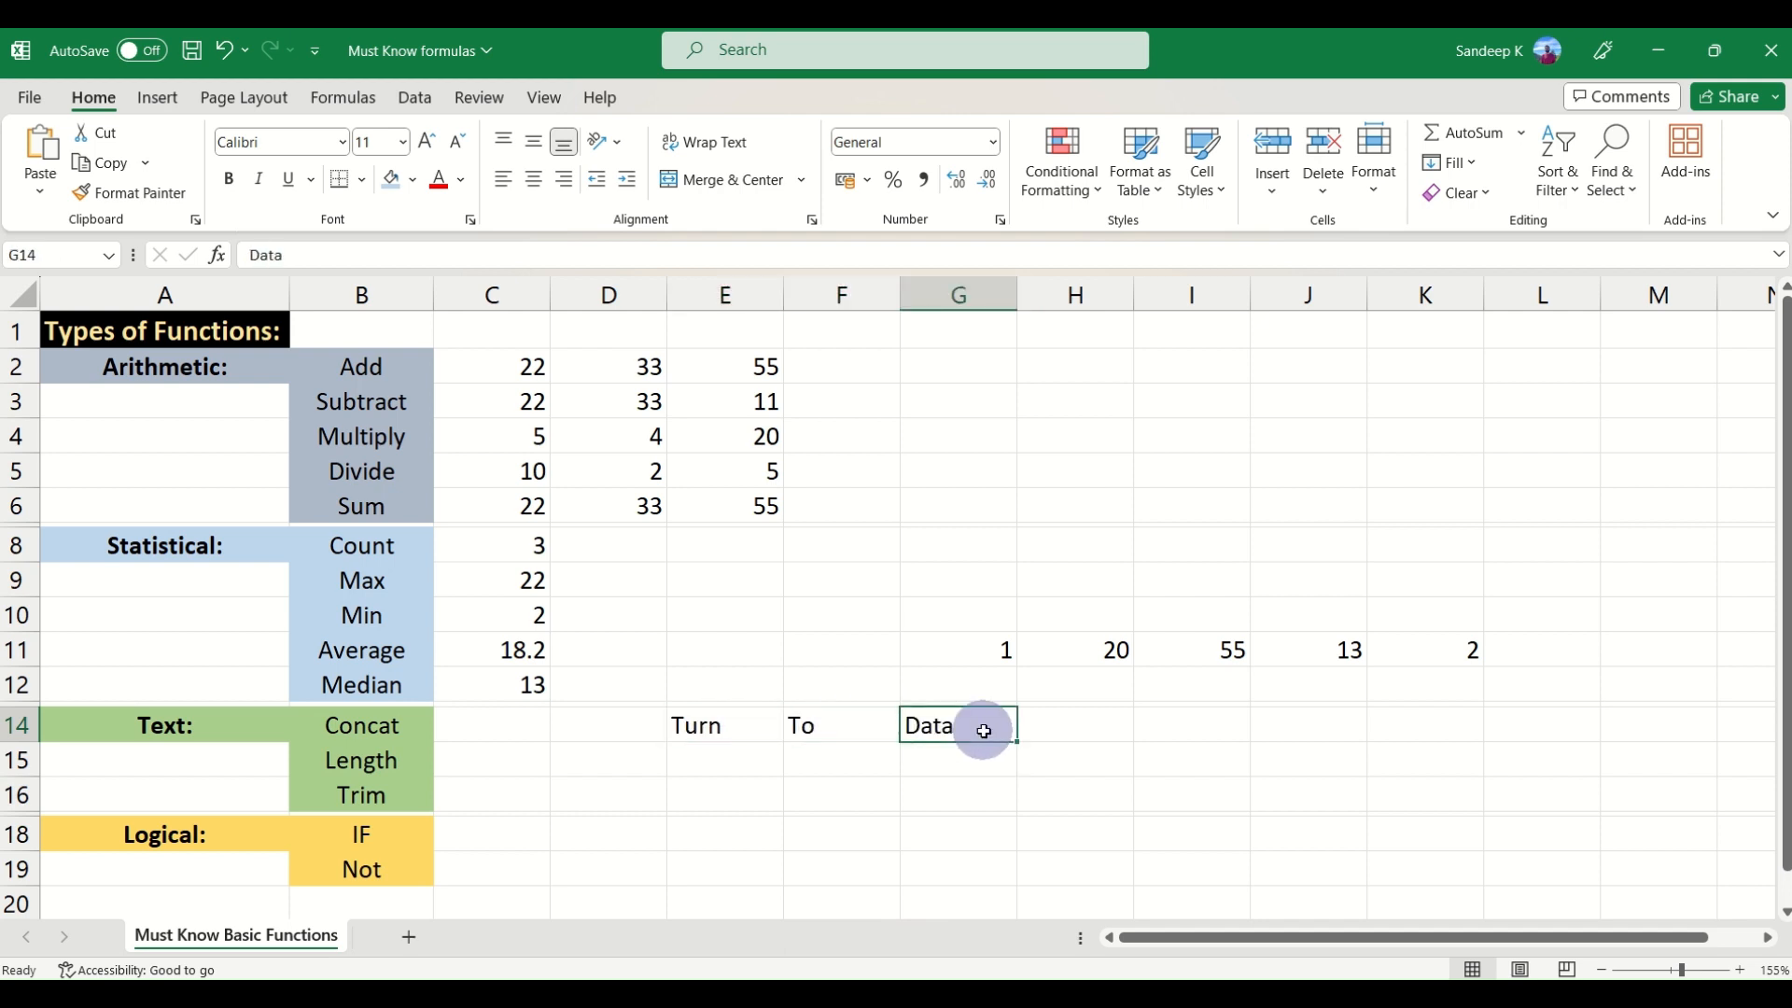
Move the three words from E14:G14 to I14:K14 in the Concat row
{"action": "left_click", "coordinate": [502, 726]}
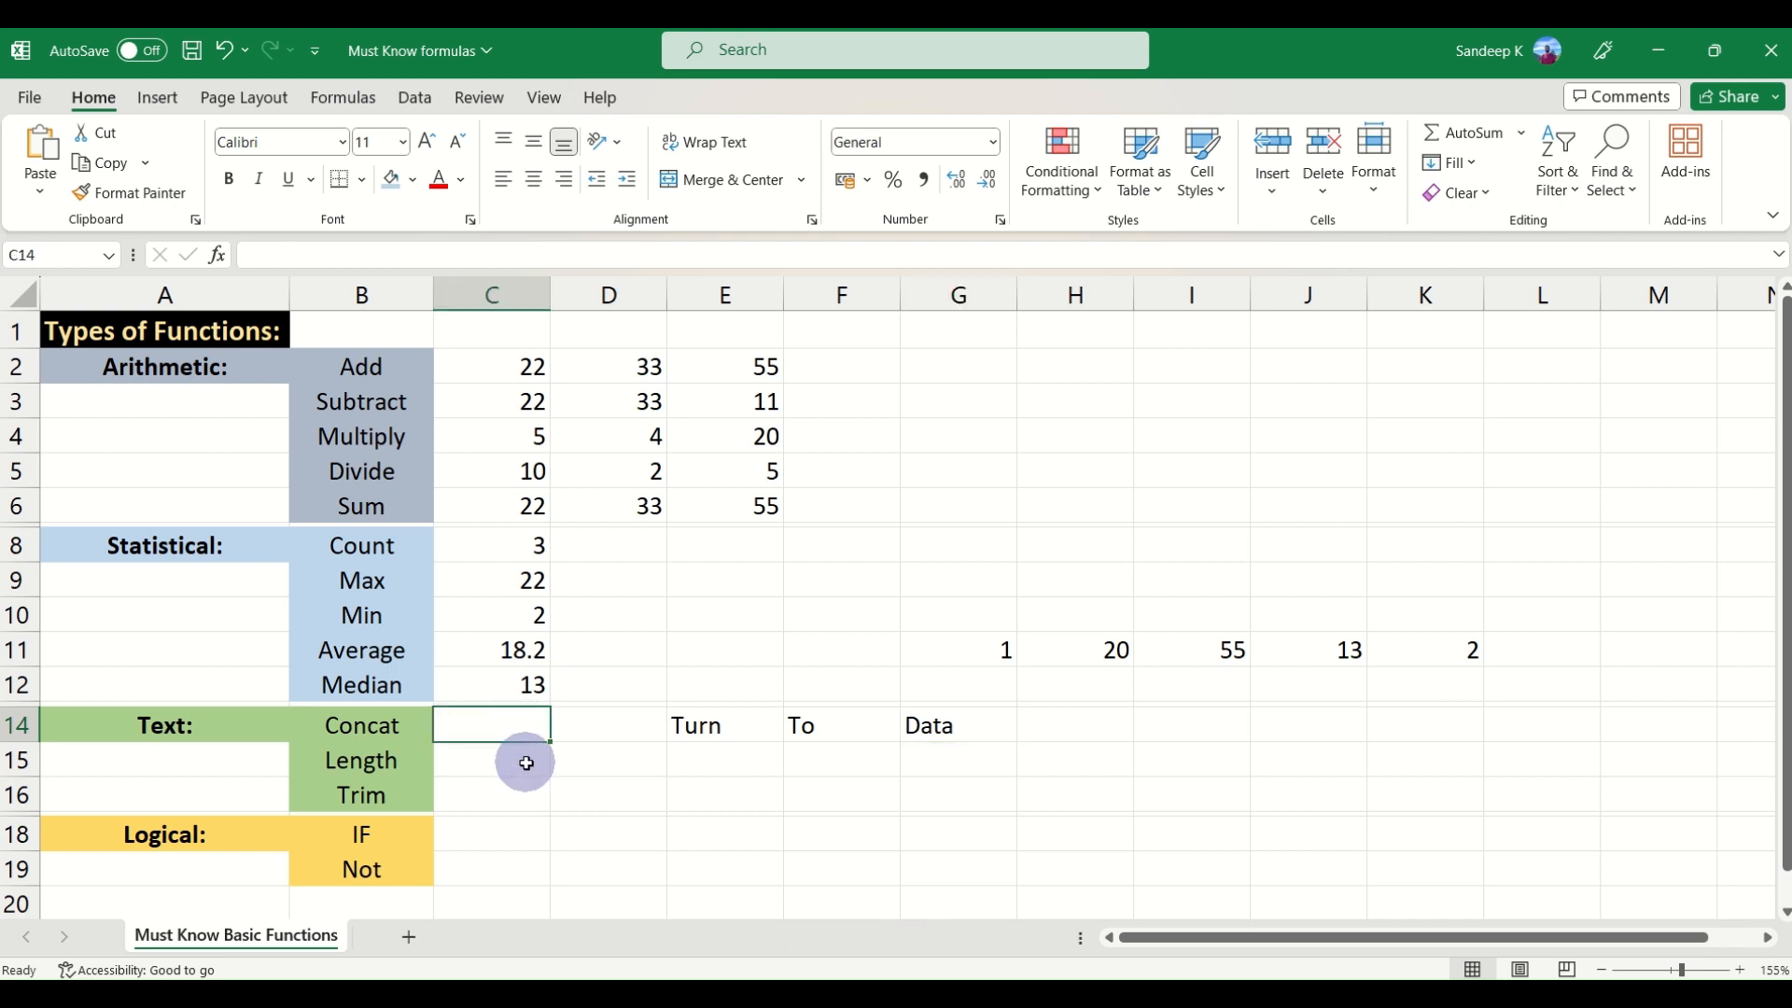
{"action": "left_click_drag", "start_coordinate": [686, 730], "coordinate": [926, 730]}
{"action": "key", "text": "ctrl+c"}
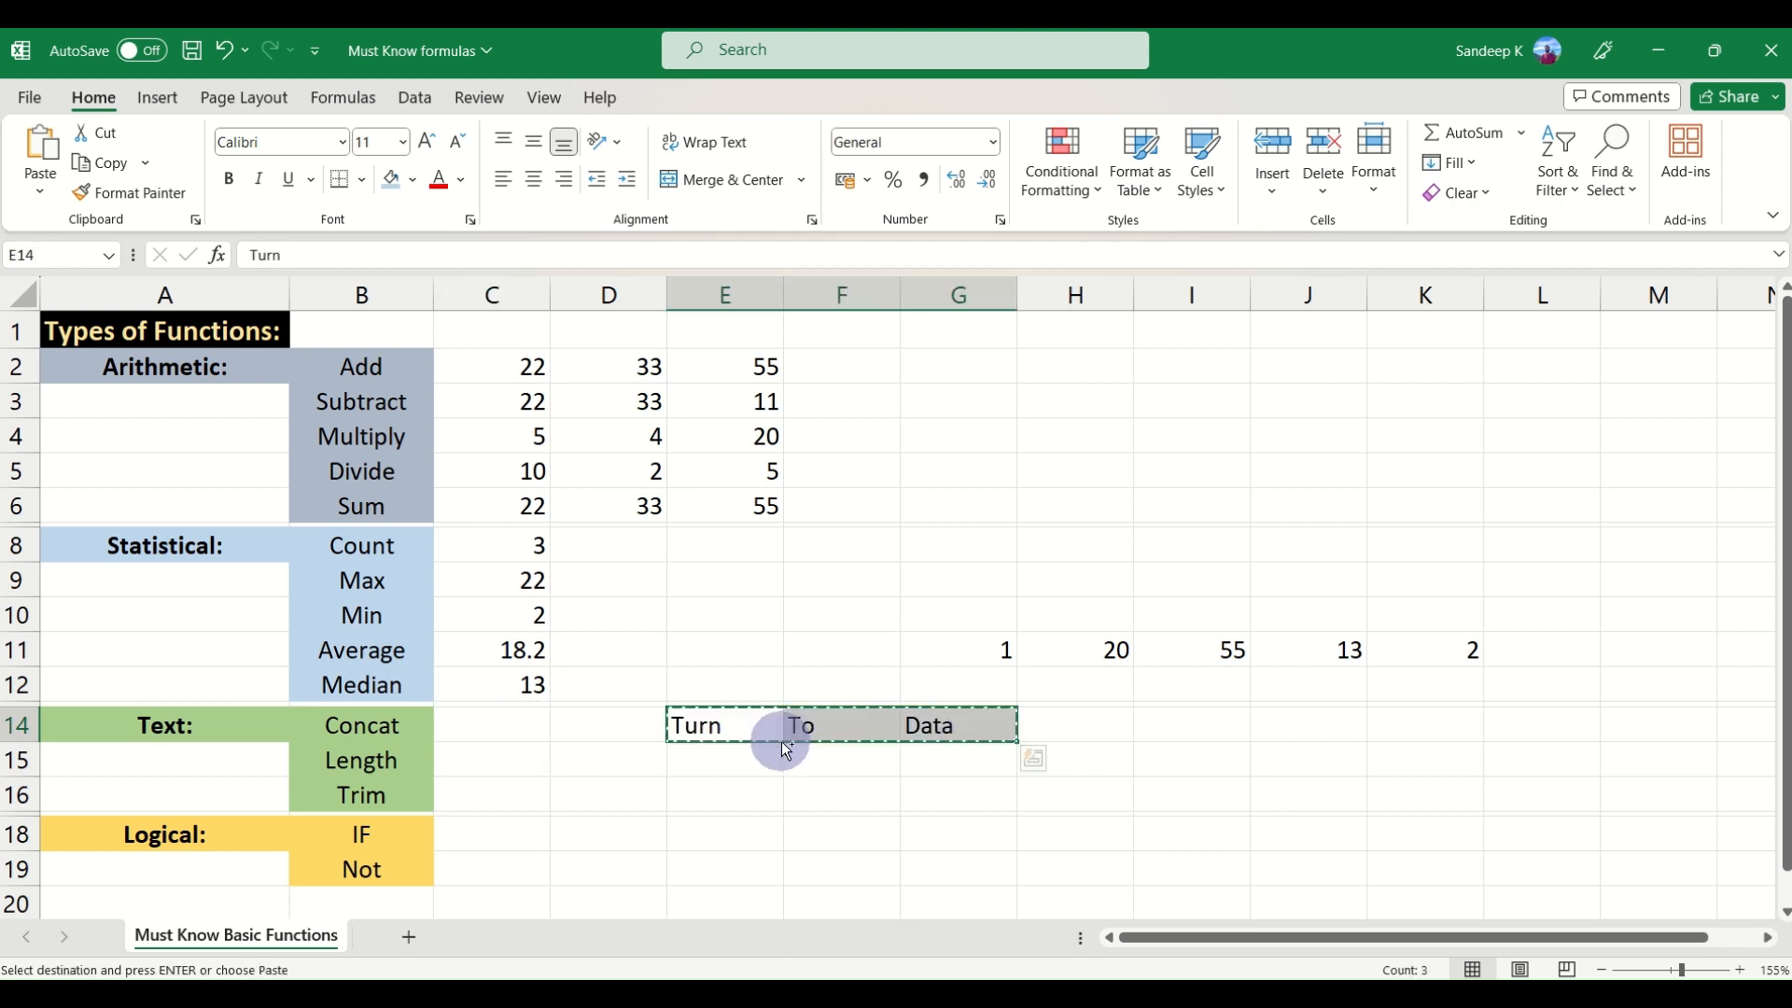
{"action": "left_click", "coordinate": [1170, 727]}
{"action": "key", "text": "ctrl+v"}
{"action": "left_click", "coordinate": [1321, 759]}
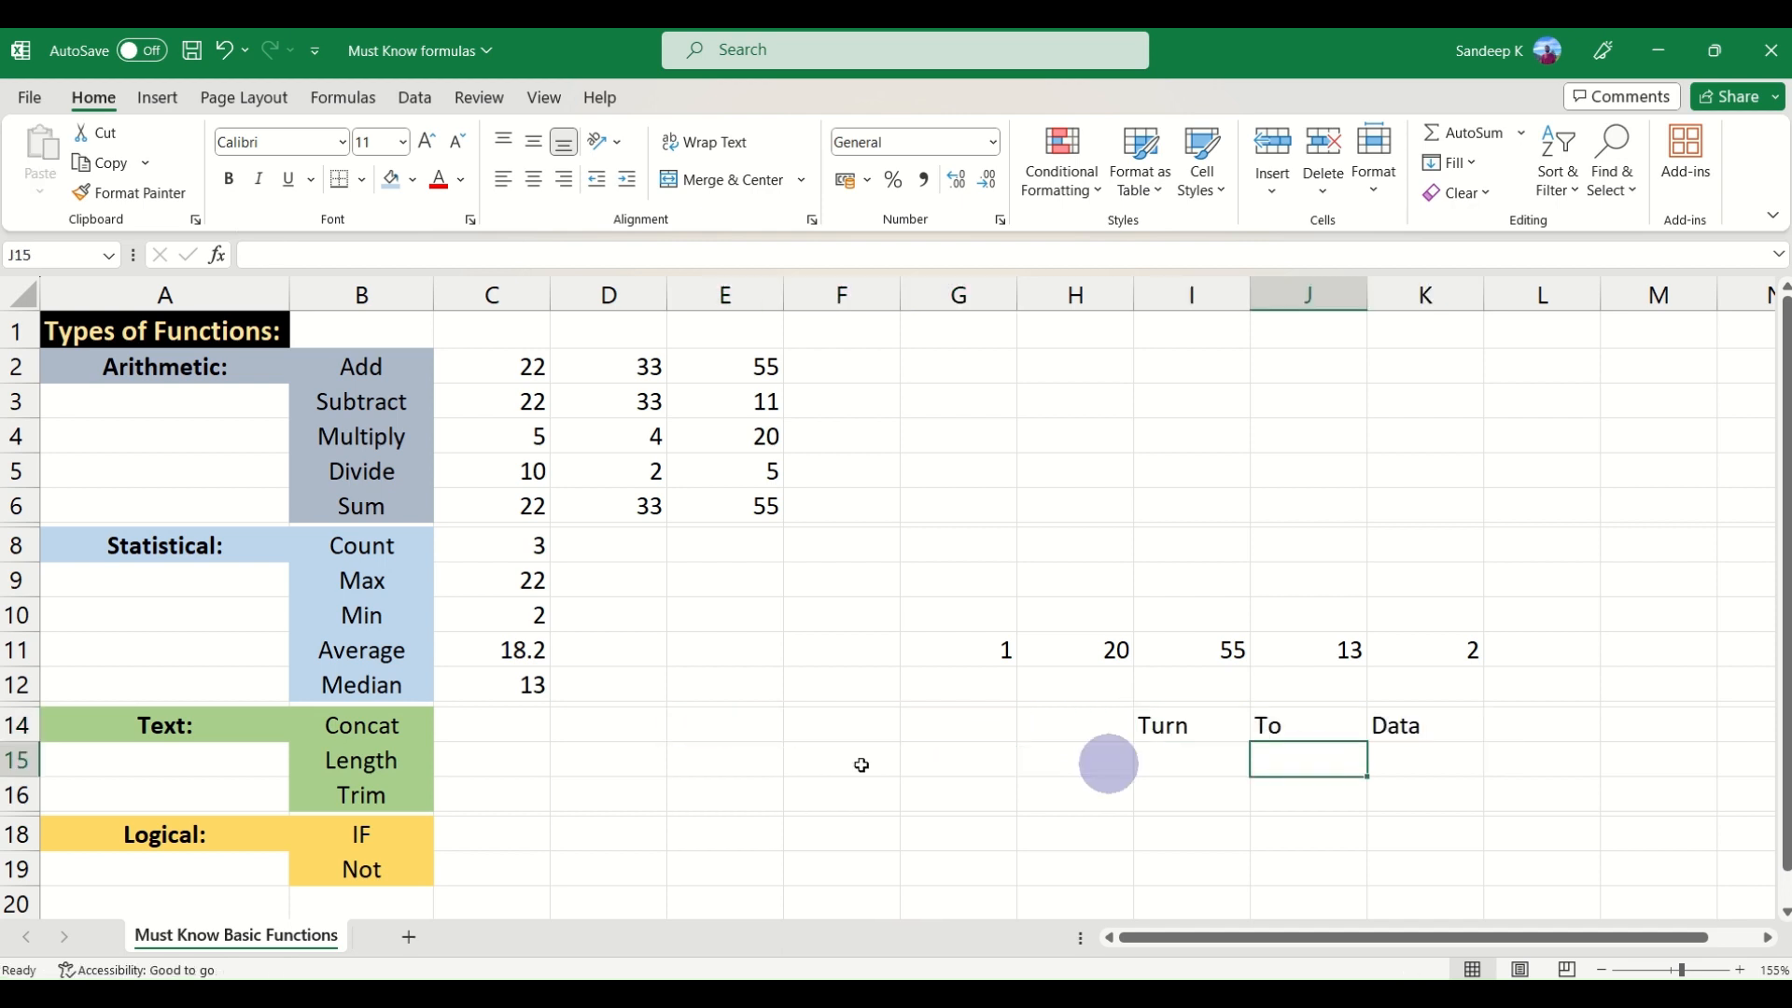
Enter =CONCAT(I14:K14) in C14 to join the three words
{"action": "left_click", "coordinate": [512, 735]}
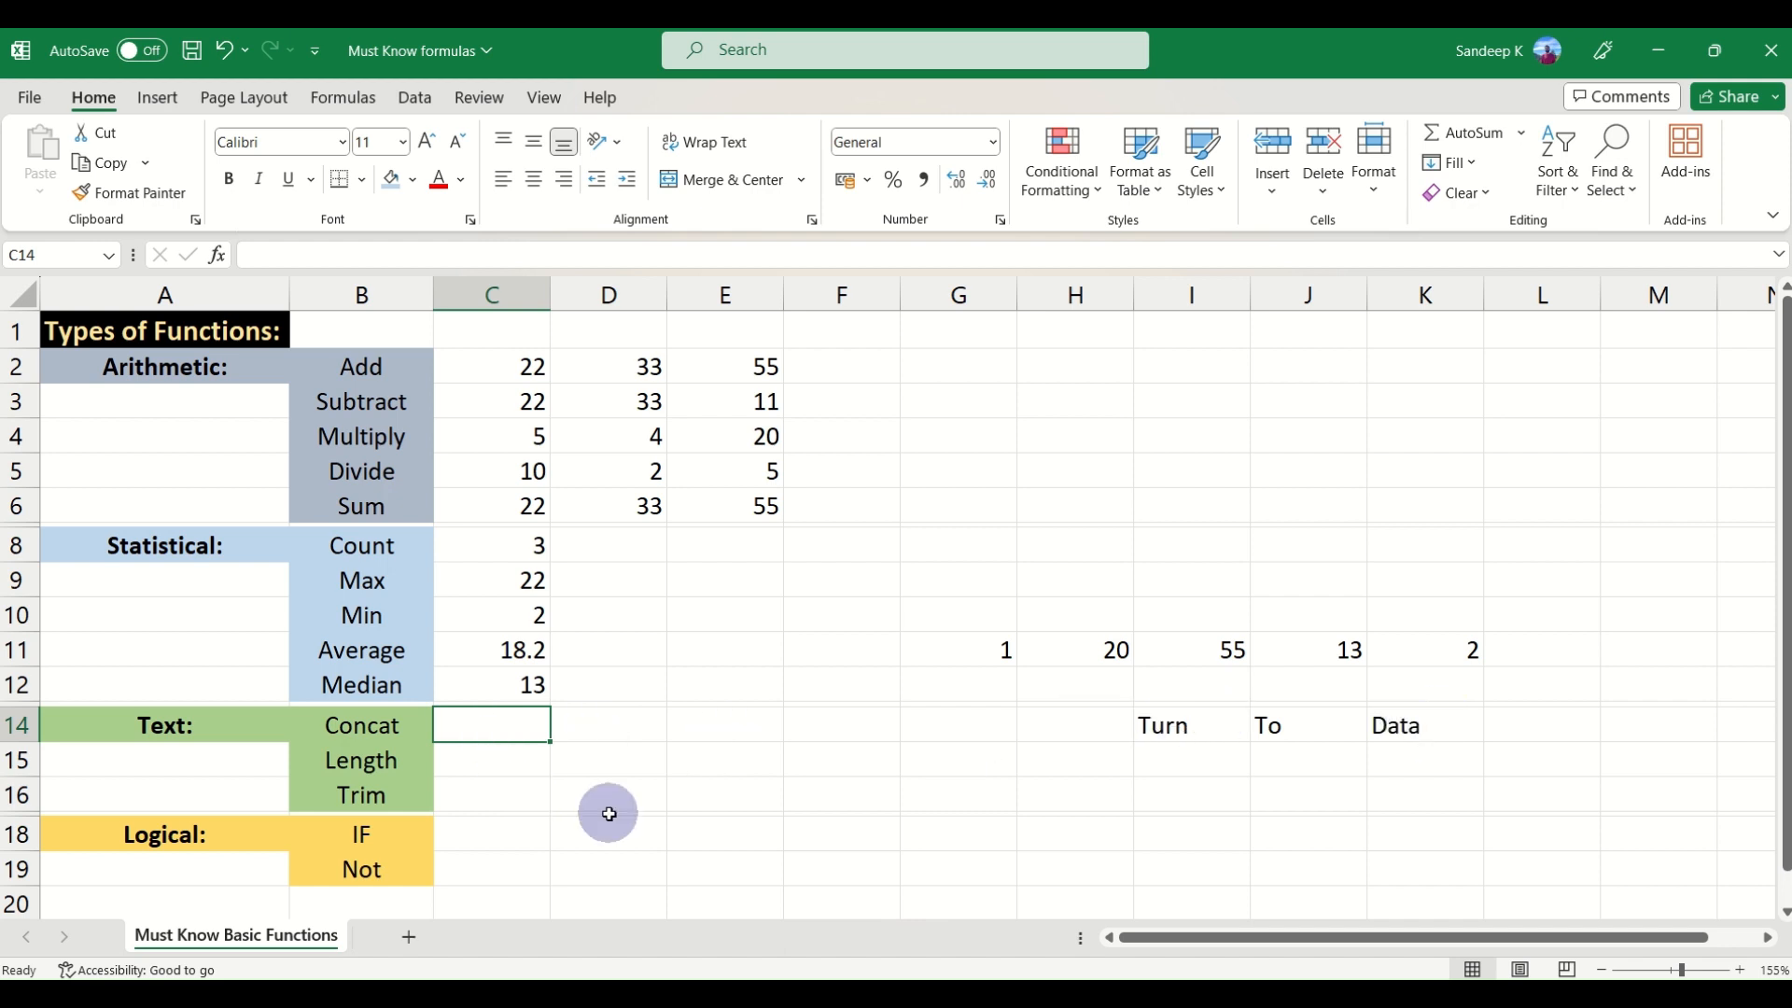
{"action": "type", "text": "=conc"}
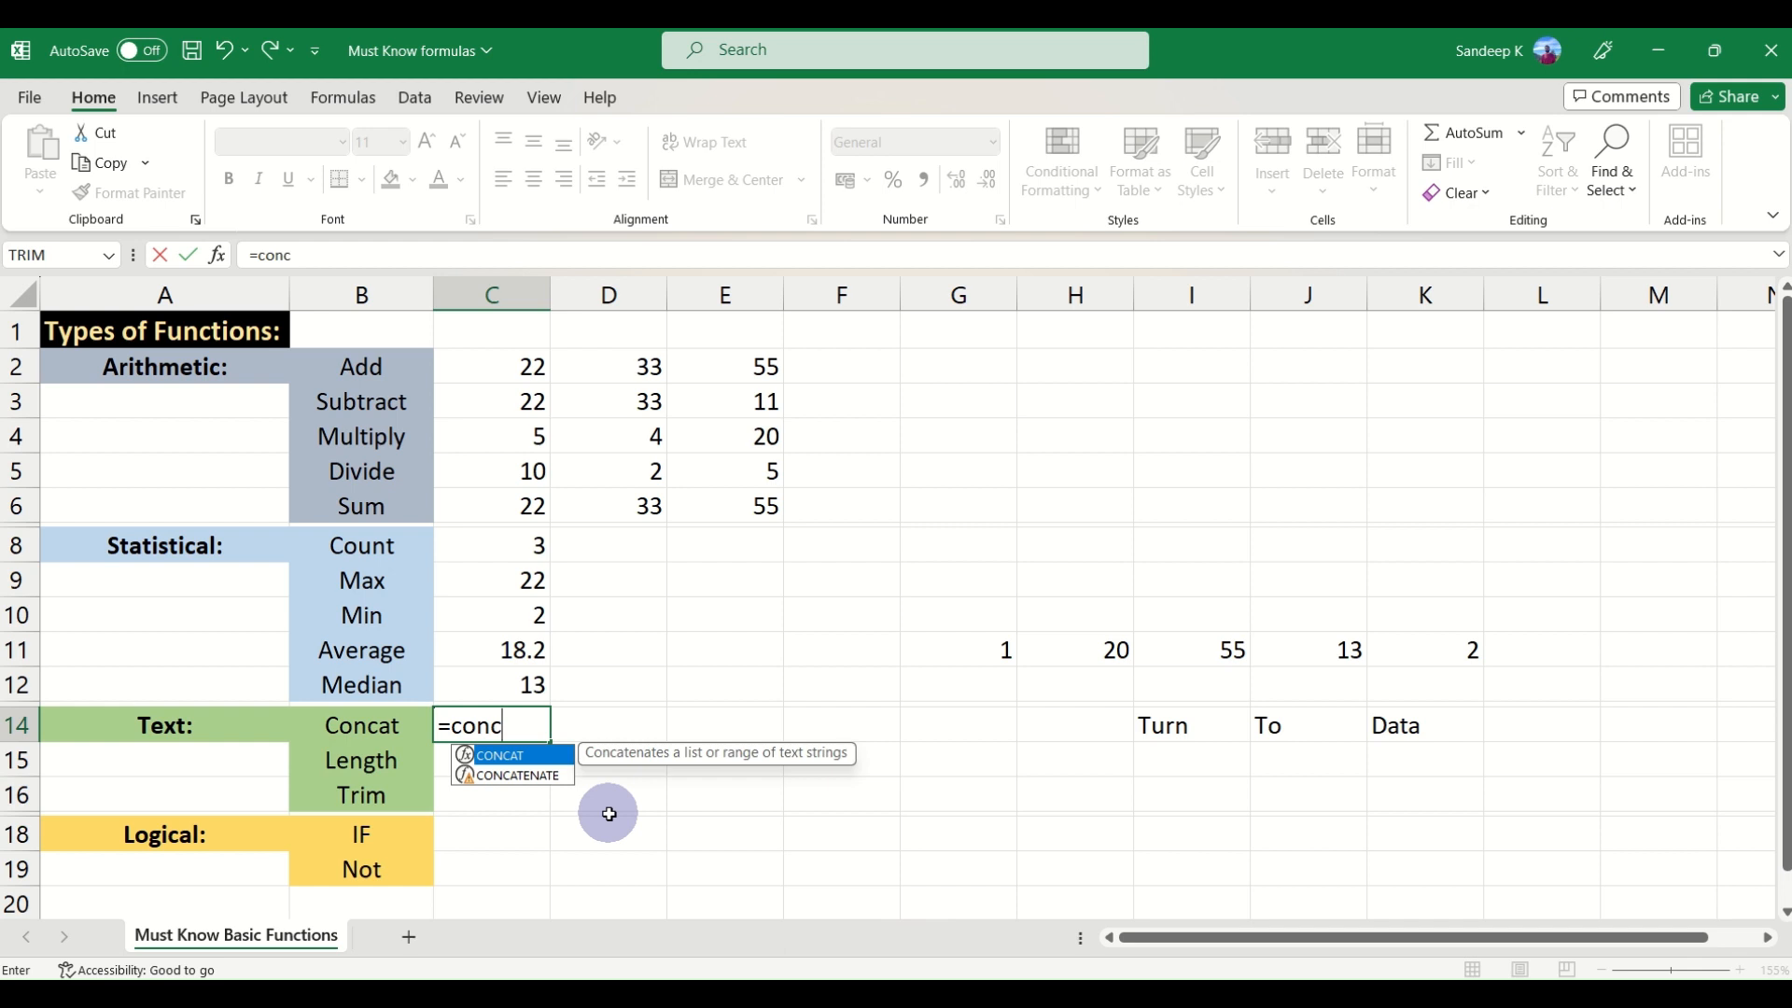
{"action": "key", "text": "Tab"}
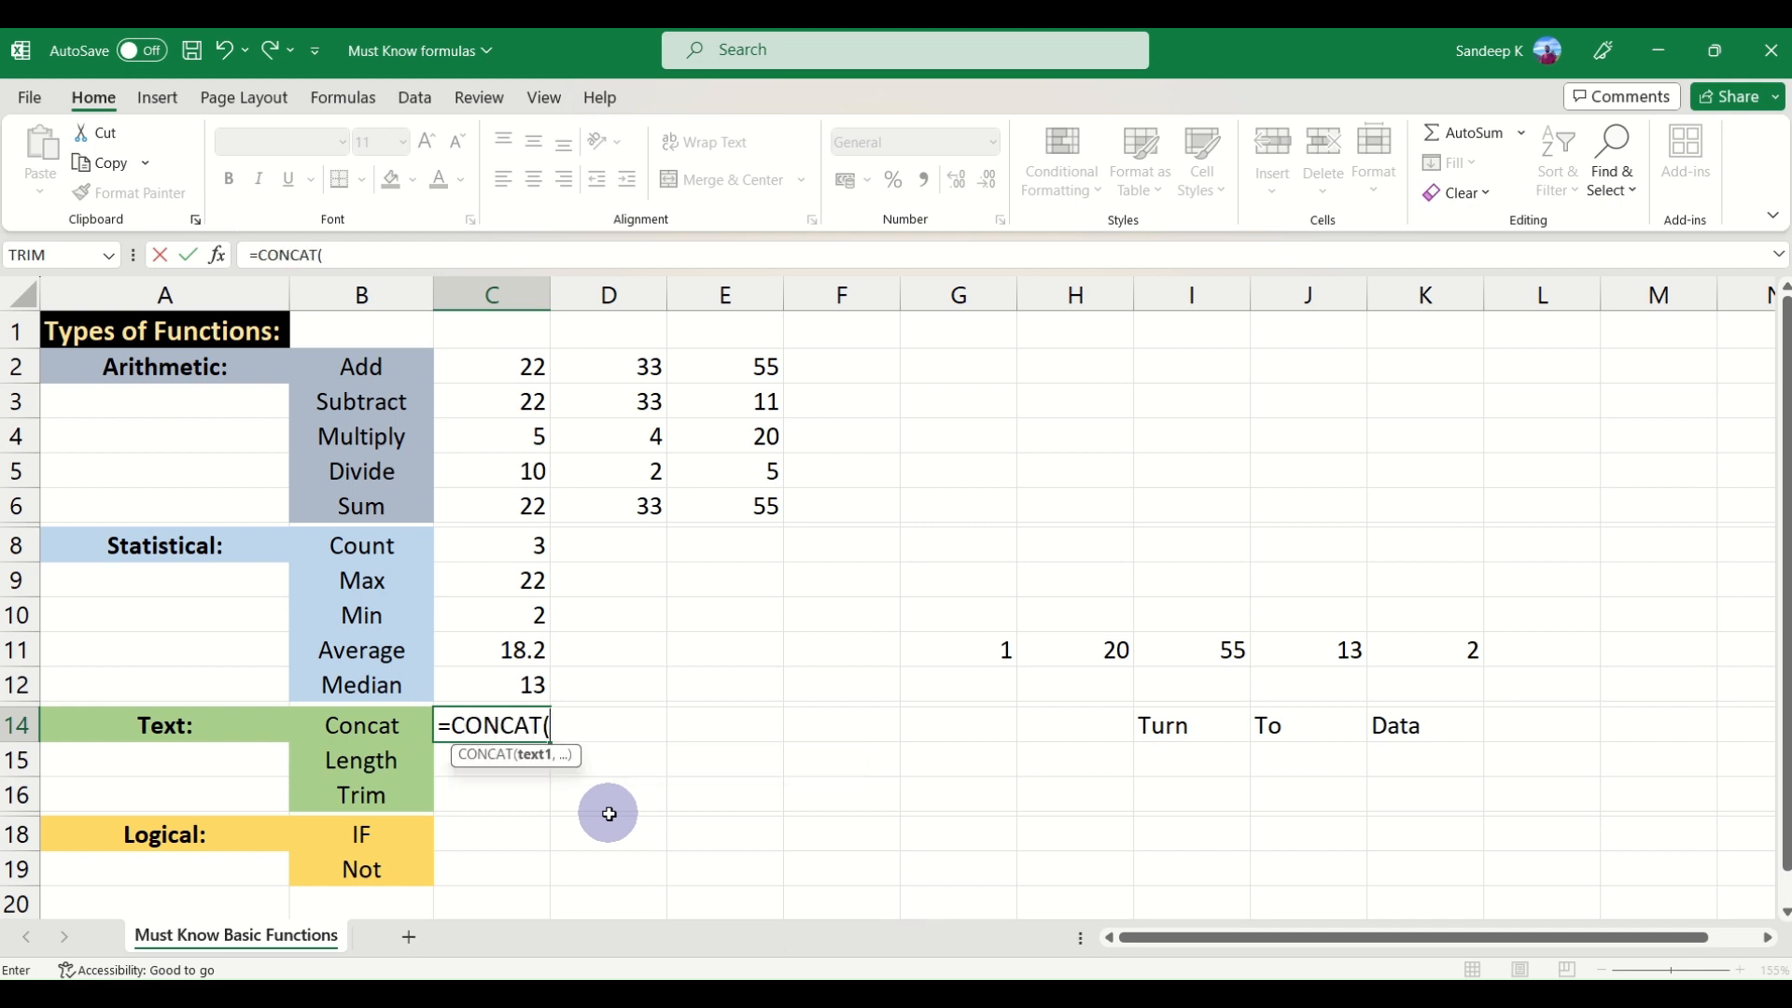
{"action": "left_click_drag", "start_coordinate": [1170, 726], "coordinate": [1413, 728]}
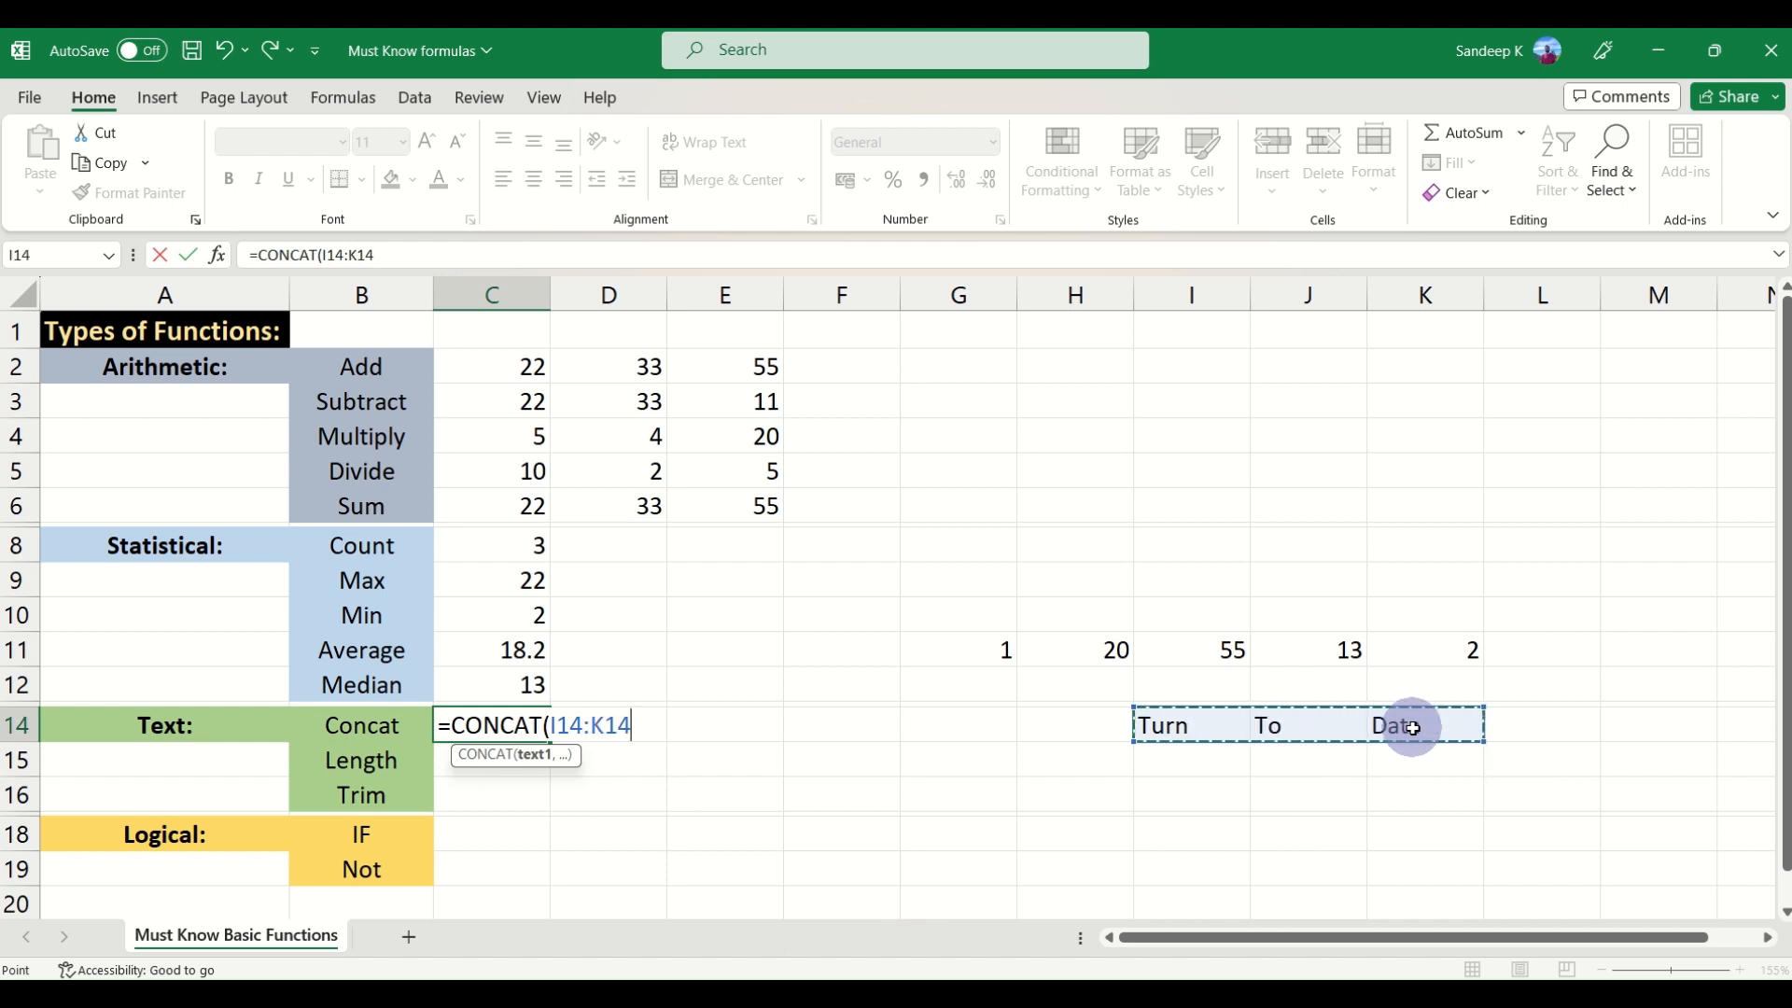
{"action": "type", "text": ")"}
{"action": "key", "text": "Return"}
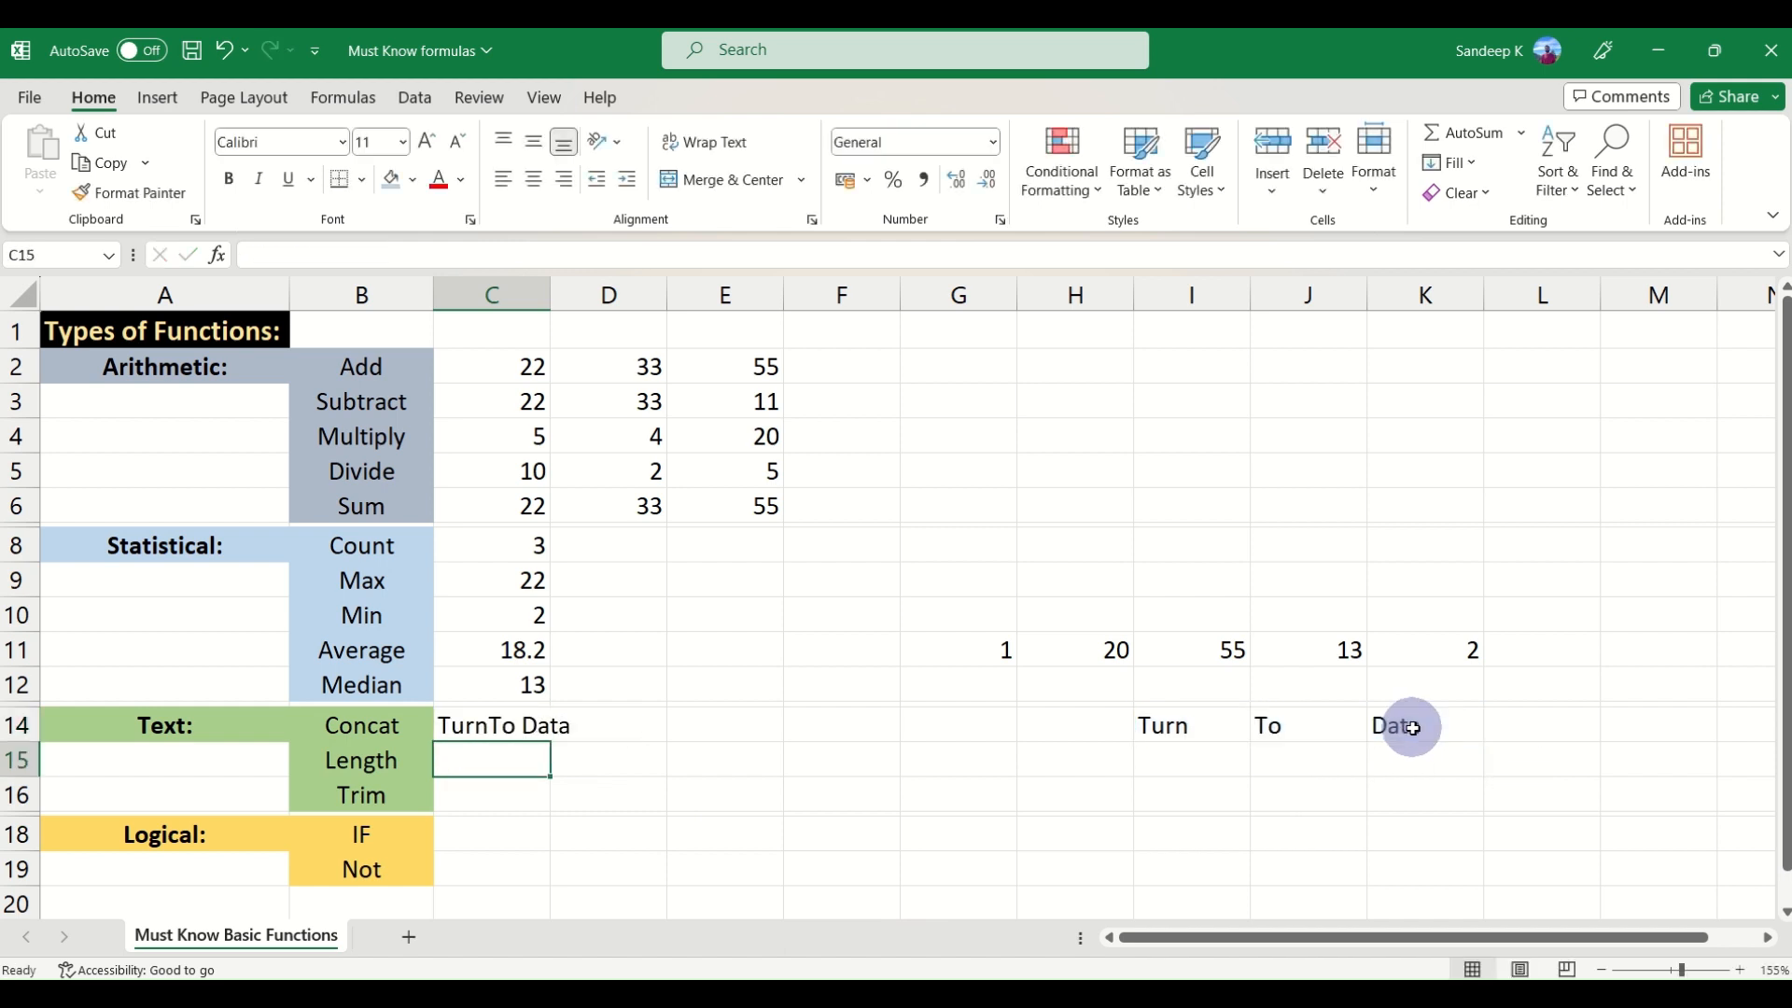
Check the formula in C14 and remove the trailing space after To in J14
{"action": "left_click", "coordinate": [483, 725]}
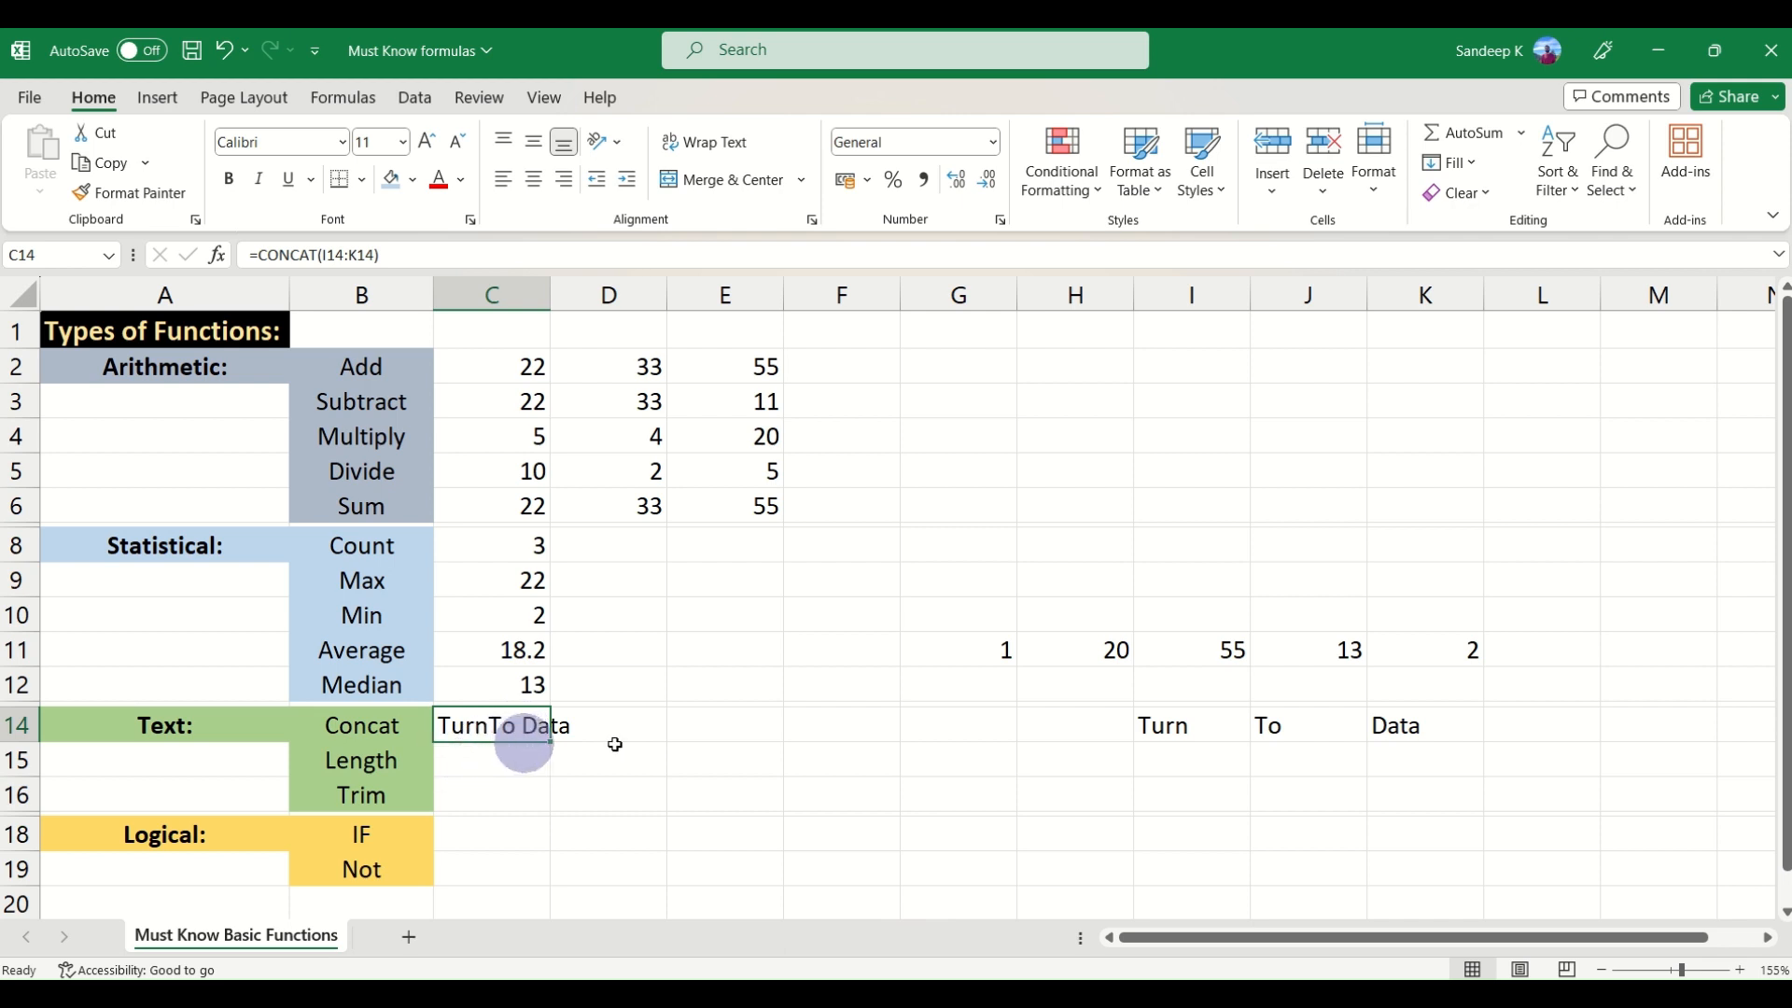
{"action": "double_click", "coordinate": [1321, 725]}
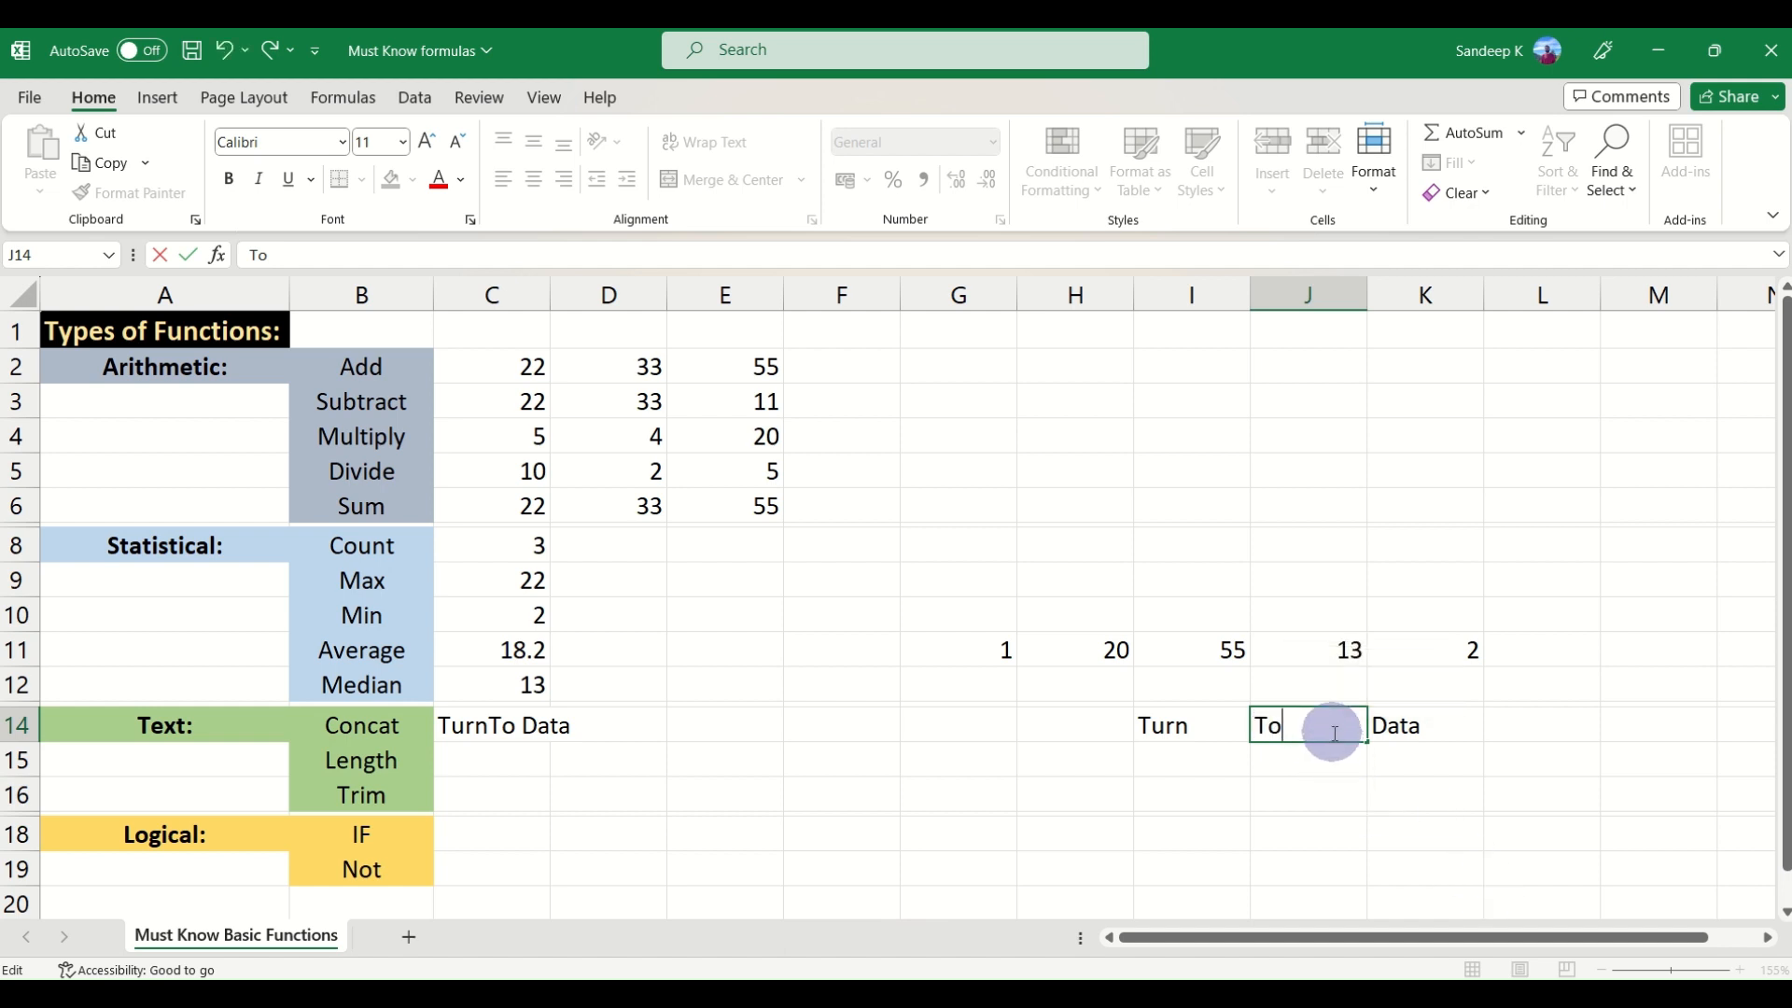
{"action": "key", "text": "Tab"}
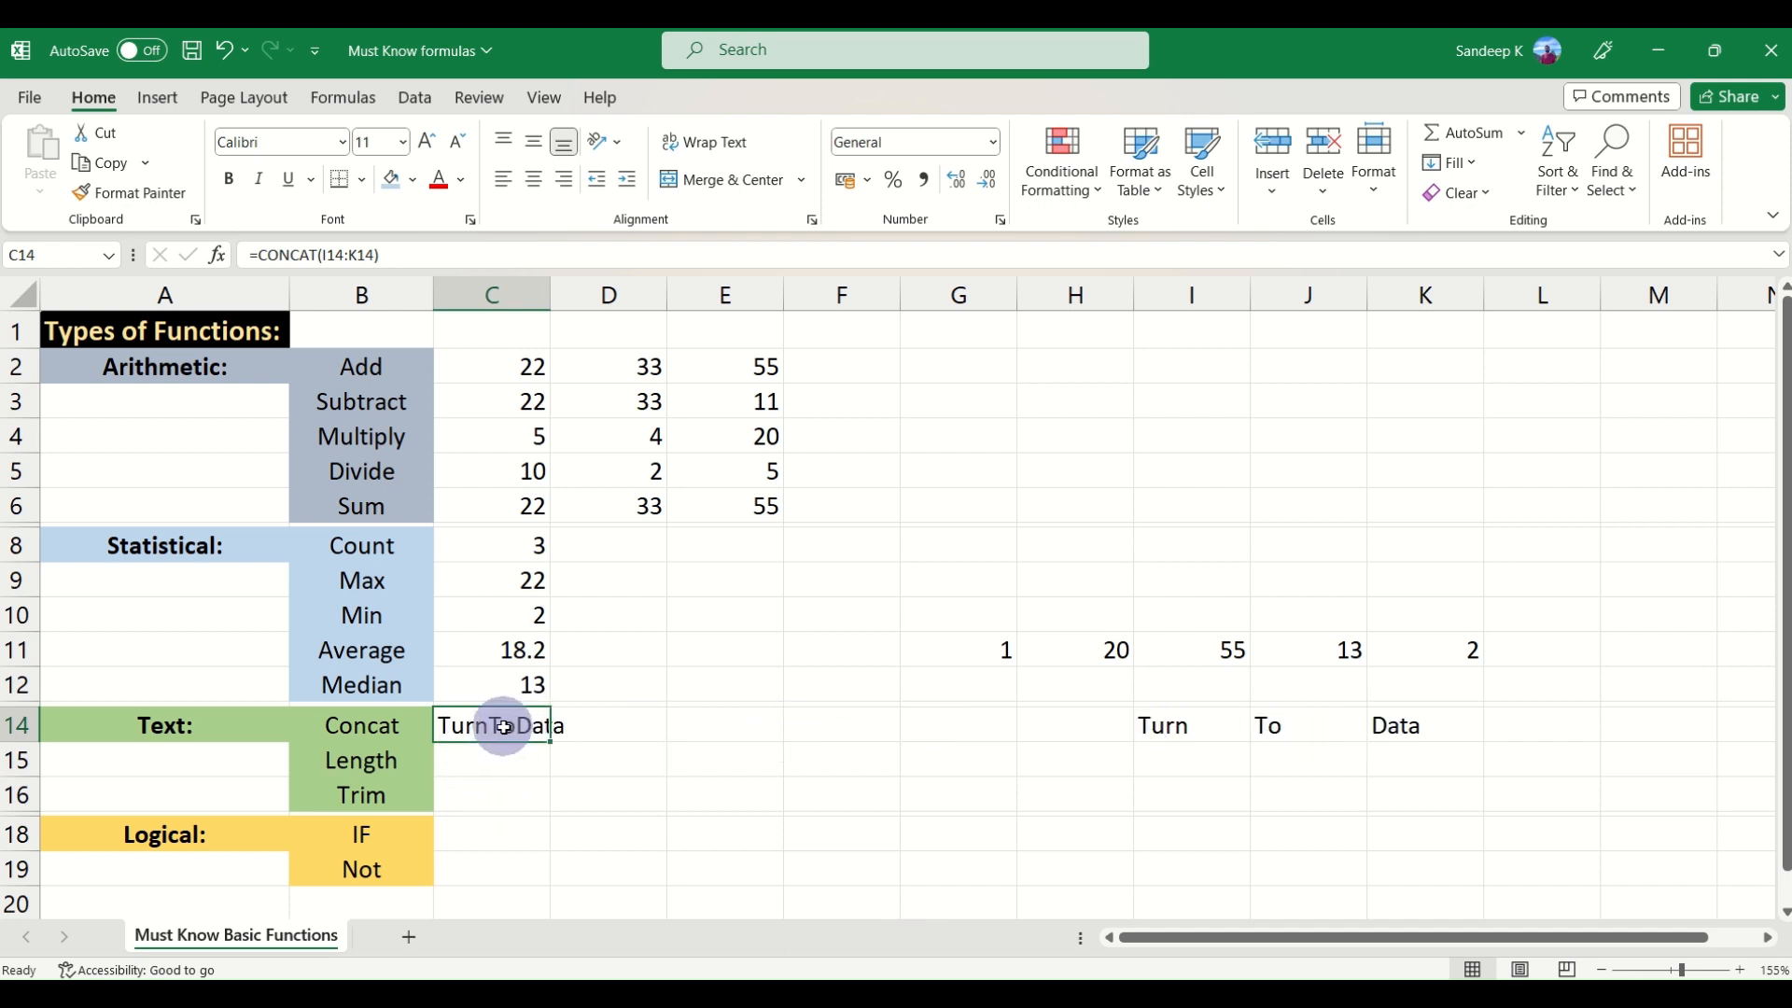
Clear the I14:K14 range from inside the parentheses of the CONCAT formula in C14
{"action": "double_click", "coordinate": [504, 727]}
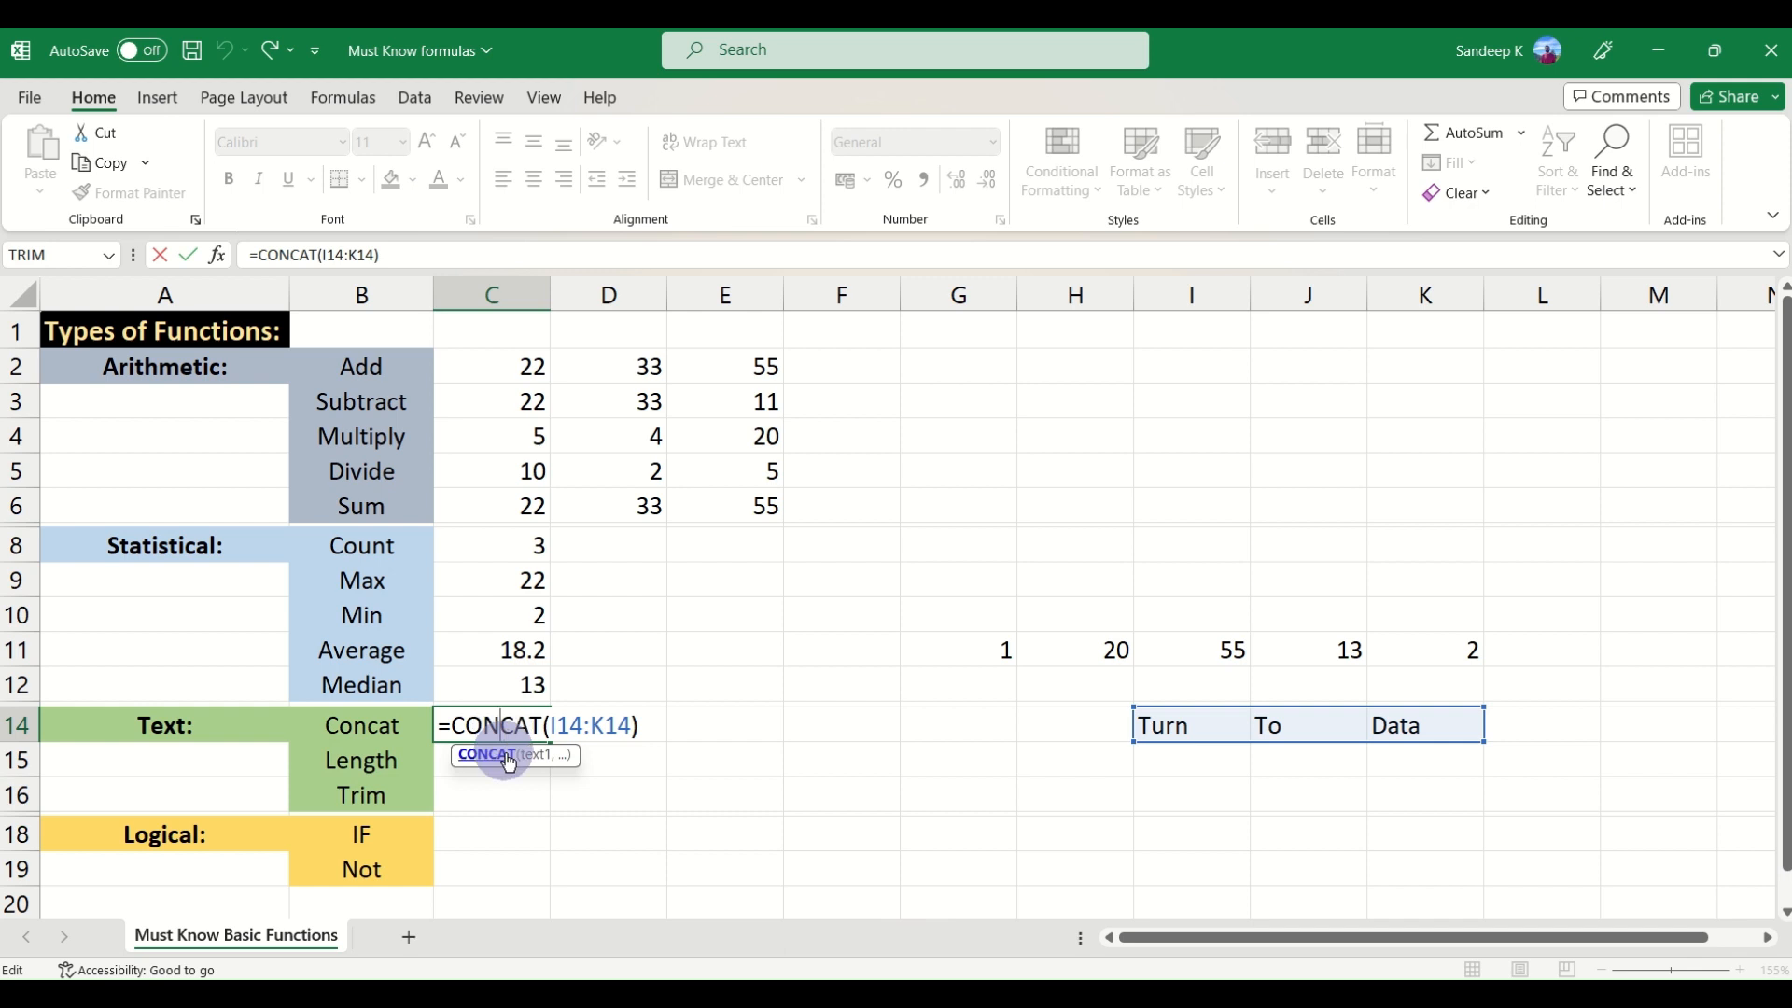
{"action": "left_click", "coordinate": [621, 725]}
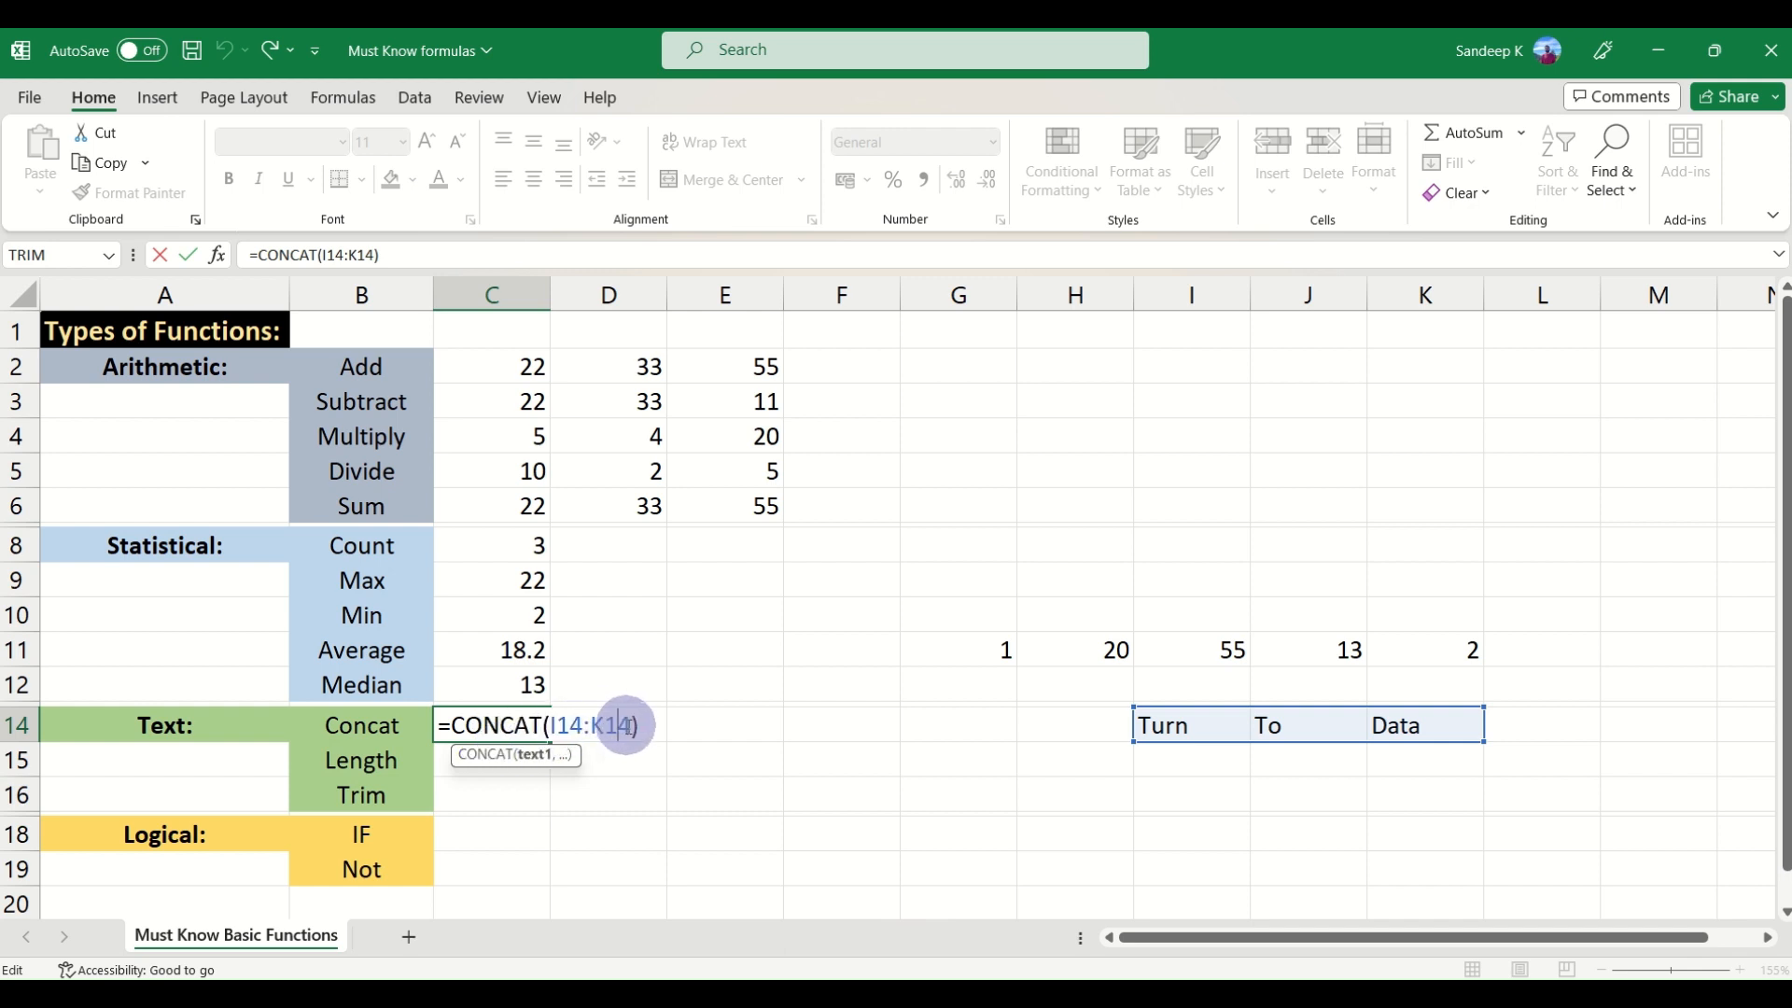
{"action": "key", "text": "BackSpace"}
{"action": "key", "text": "BackSpace"}
{"action": "key", "text": "BackSpace"}
{"action": "key", "text": "BackSpace"}
{"action": "key", "text": "BackSpace"}
{"action": "key", "text": "BackSpace"}
{"action": "key", "text": "BackSpace"}
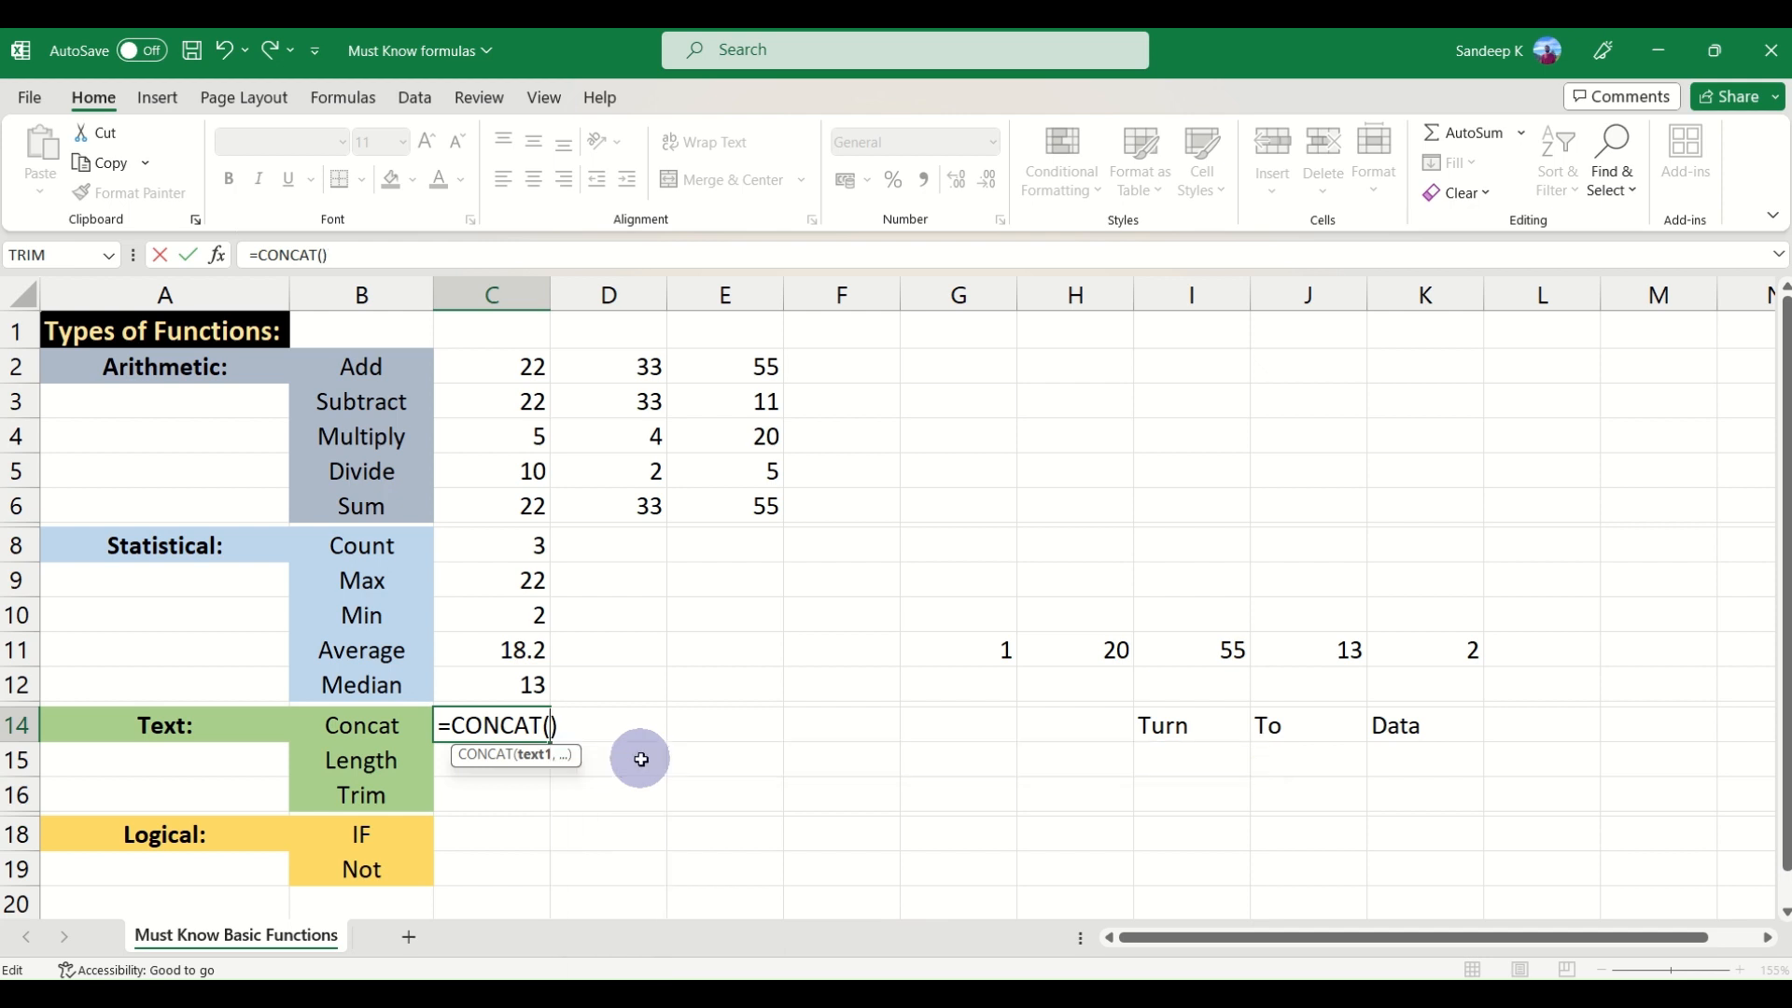
Complete the C14 formula as =CONCAT(I14," ",J14," ",K14) to join the words with spaces
{"action": "left_click", "coordinate": [1154, 729]}
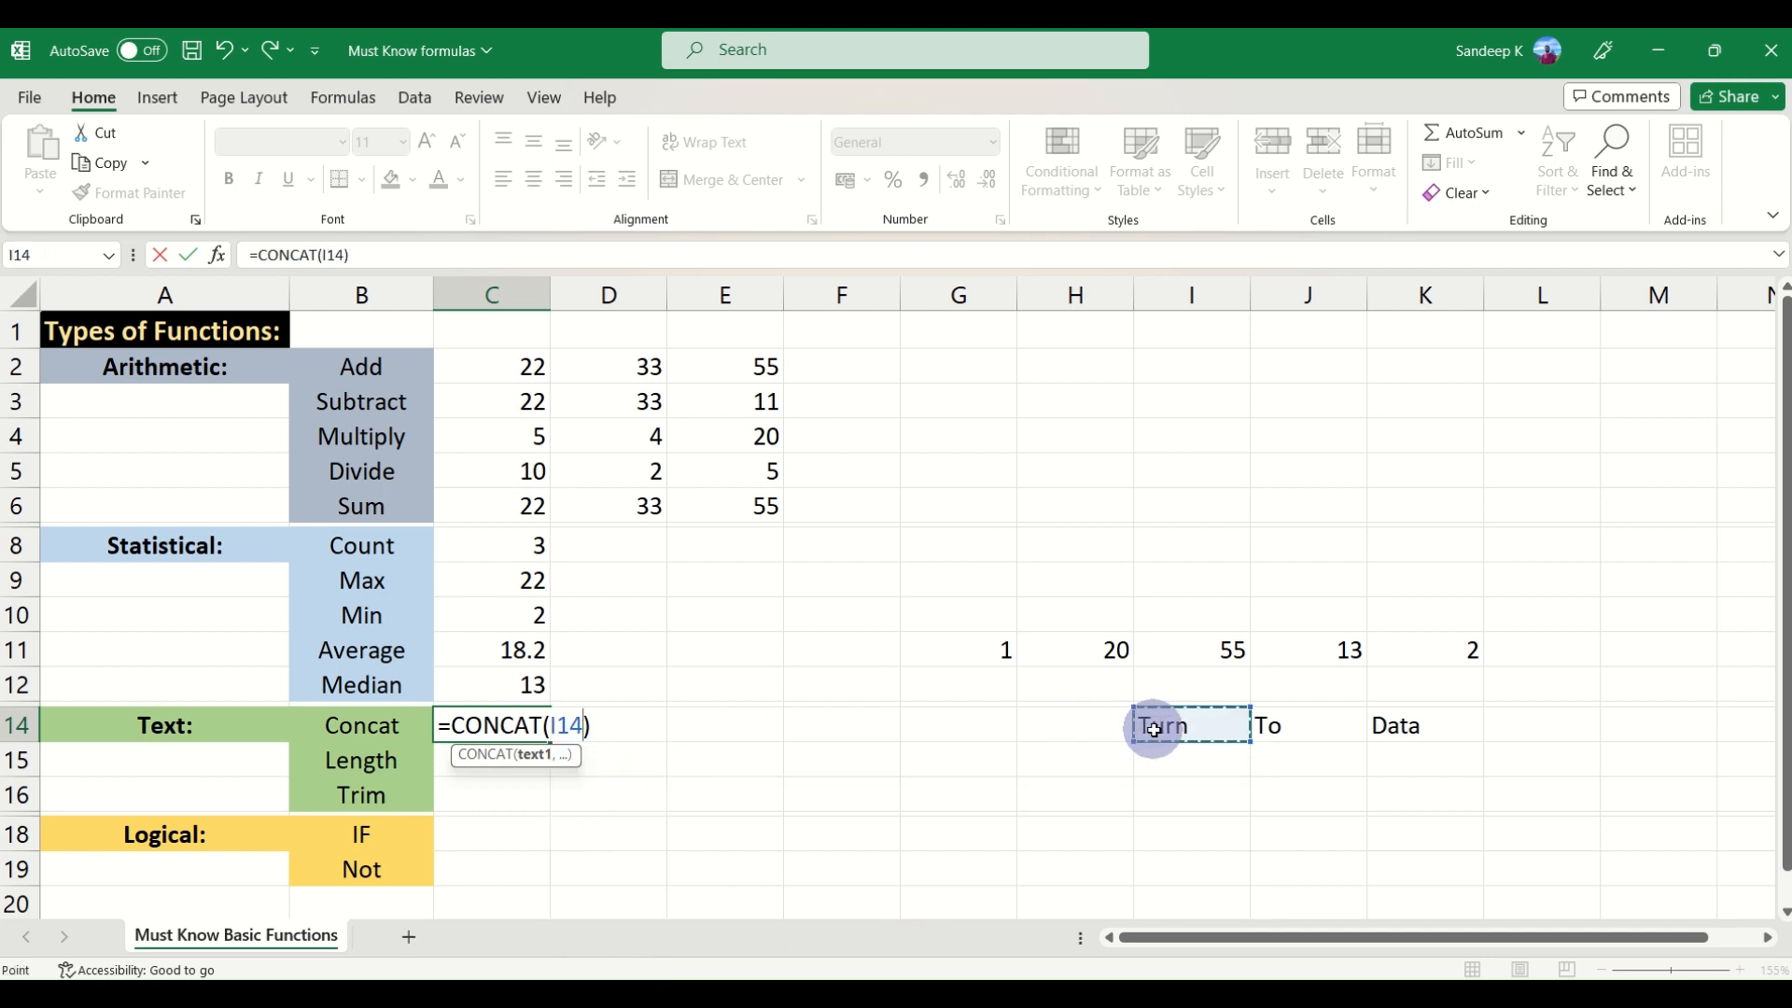
{"action": "type", "text": ",\""}
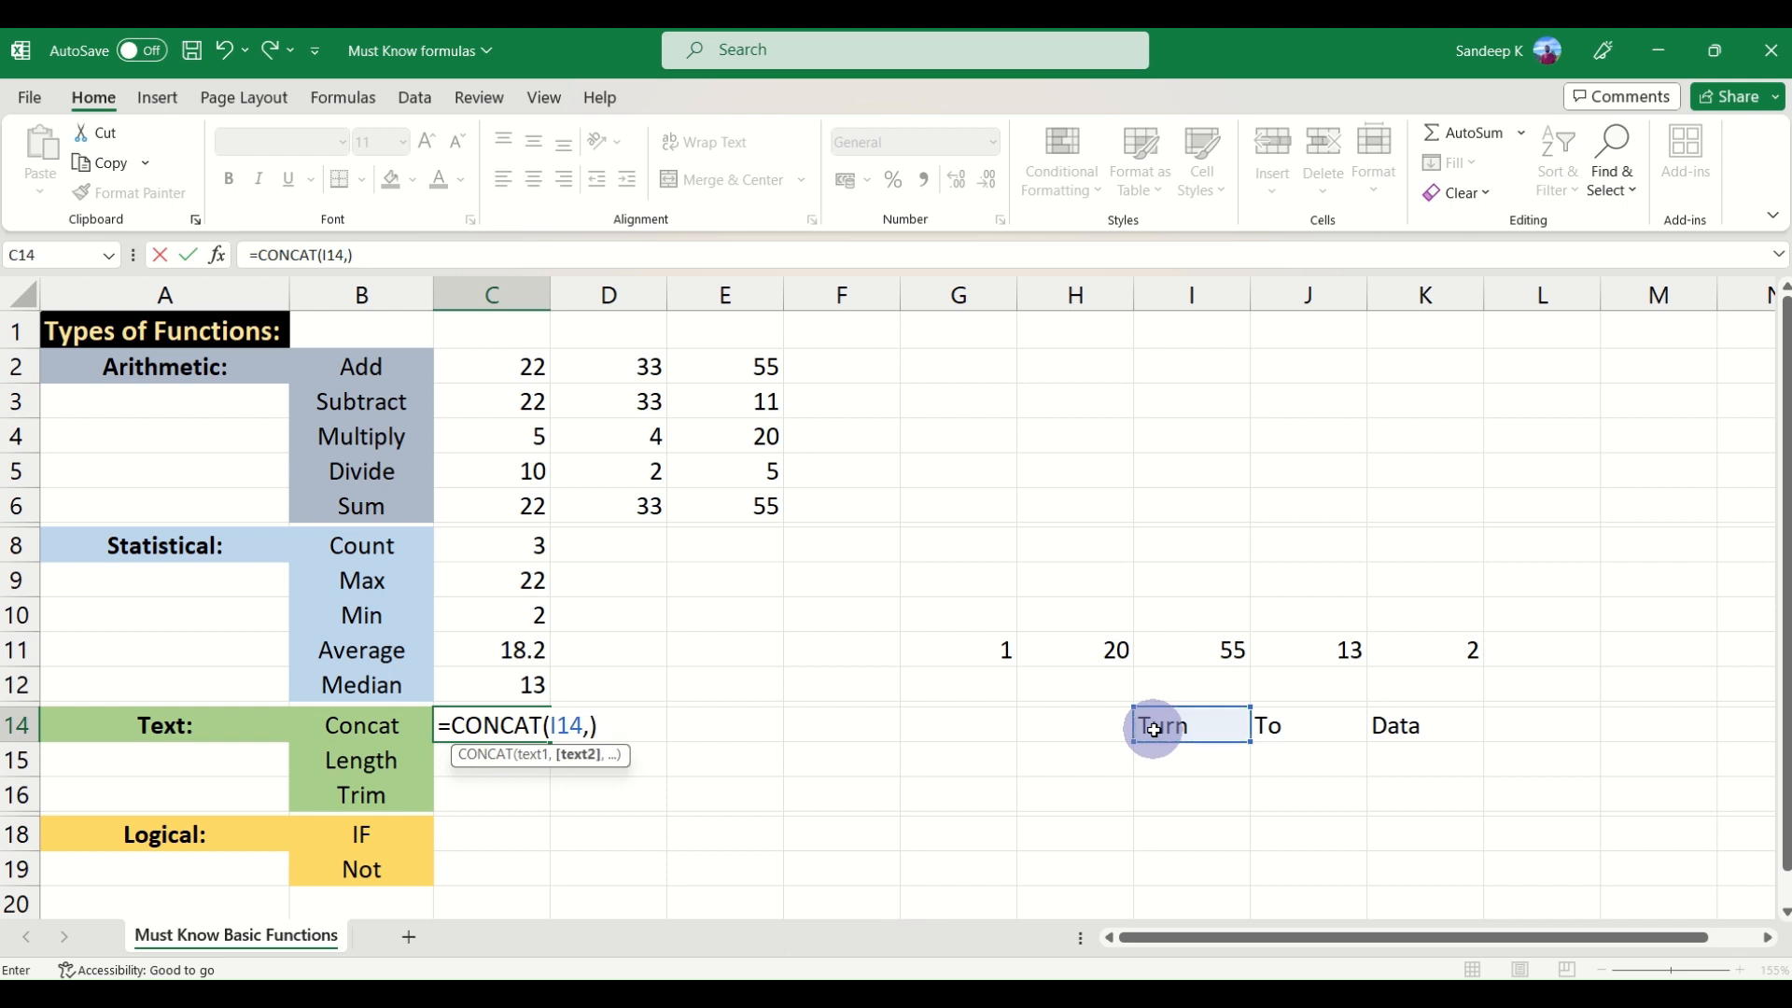
{"action": "type", "text": " \","}
{"action": "left_click", "coordinate": [1302, 727]}
{"action": "type", "text": ",\" \","}
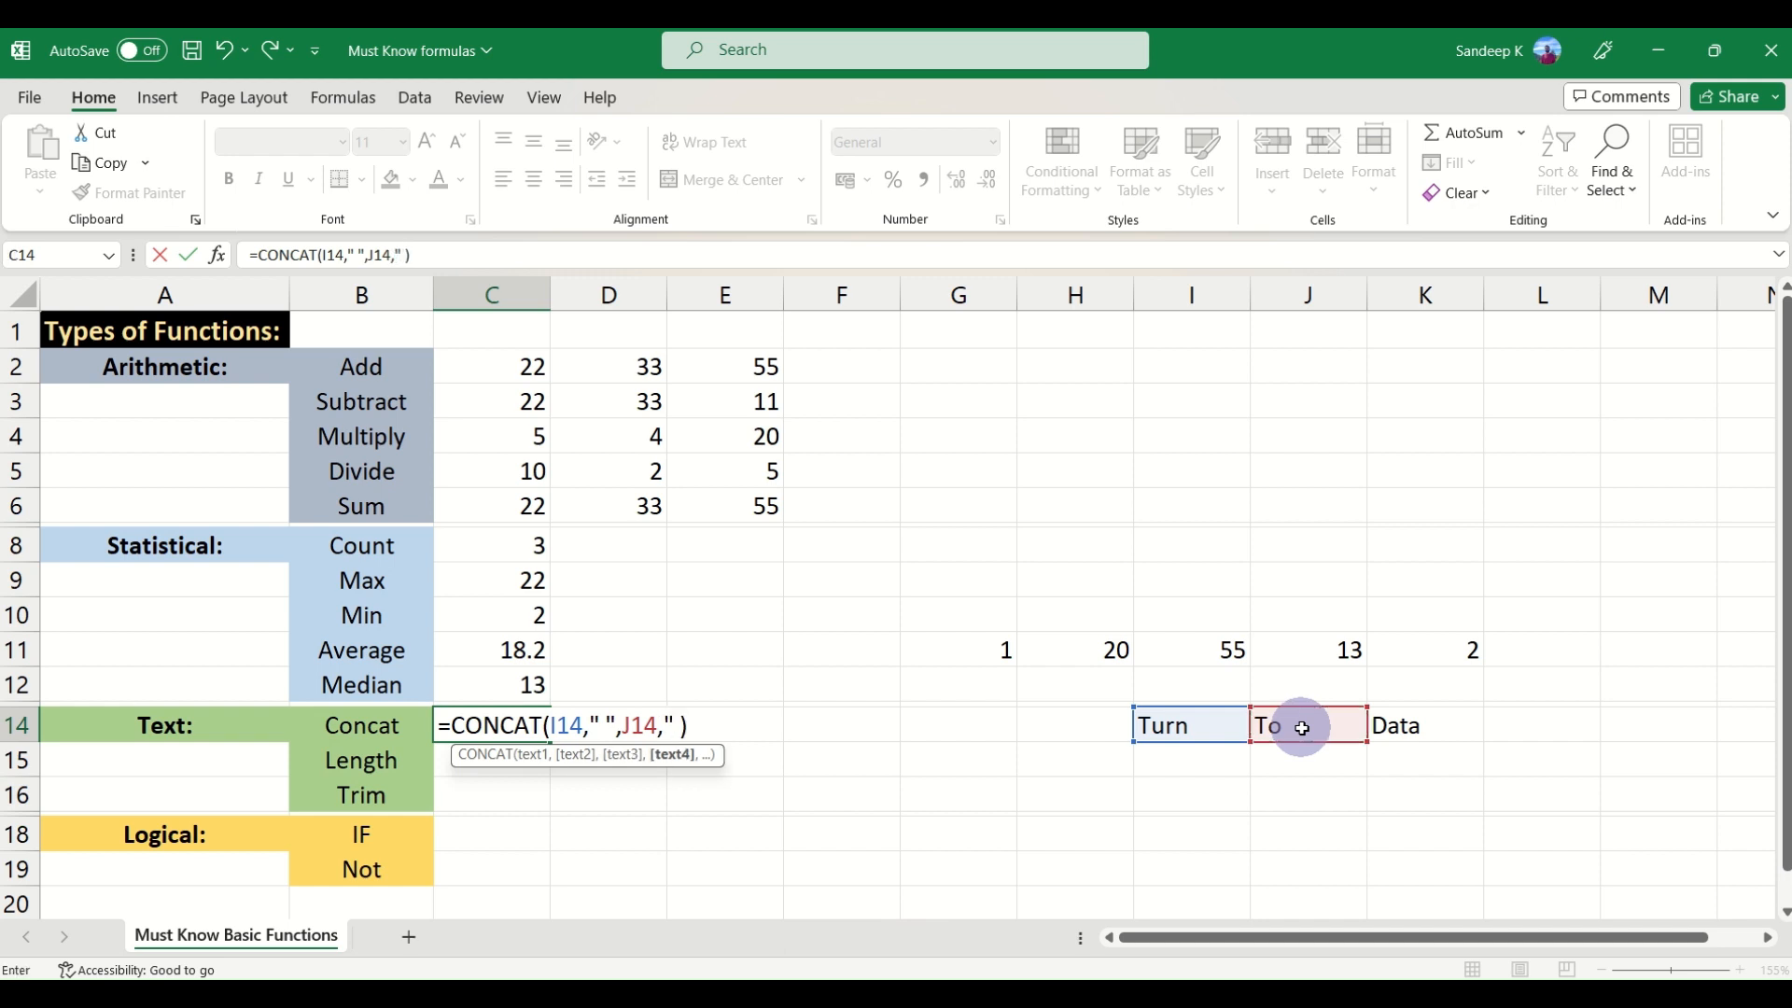
{"action": "left_click", "coordinate": [1428, 719]}
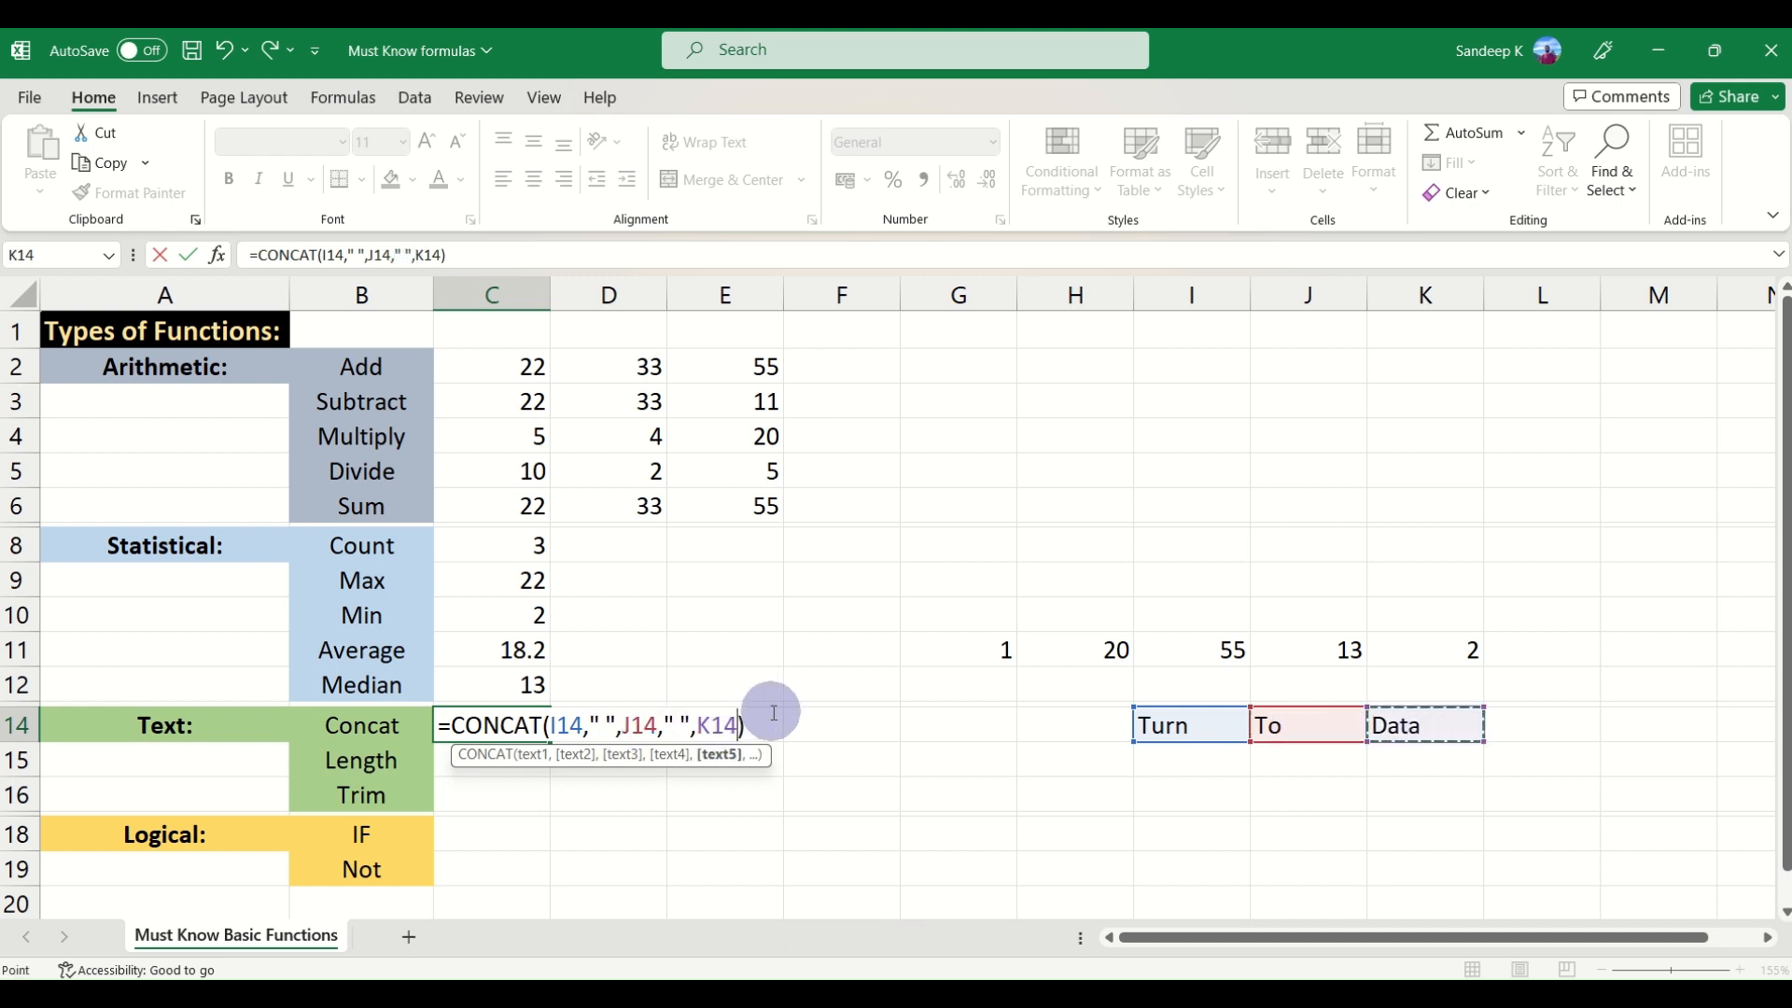
{"action": "key", "text": "Return"}
{"action": "left_click", "coordinate": [500, 728]}
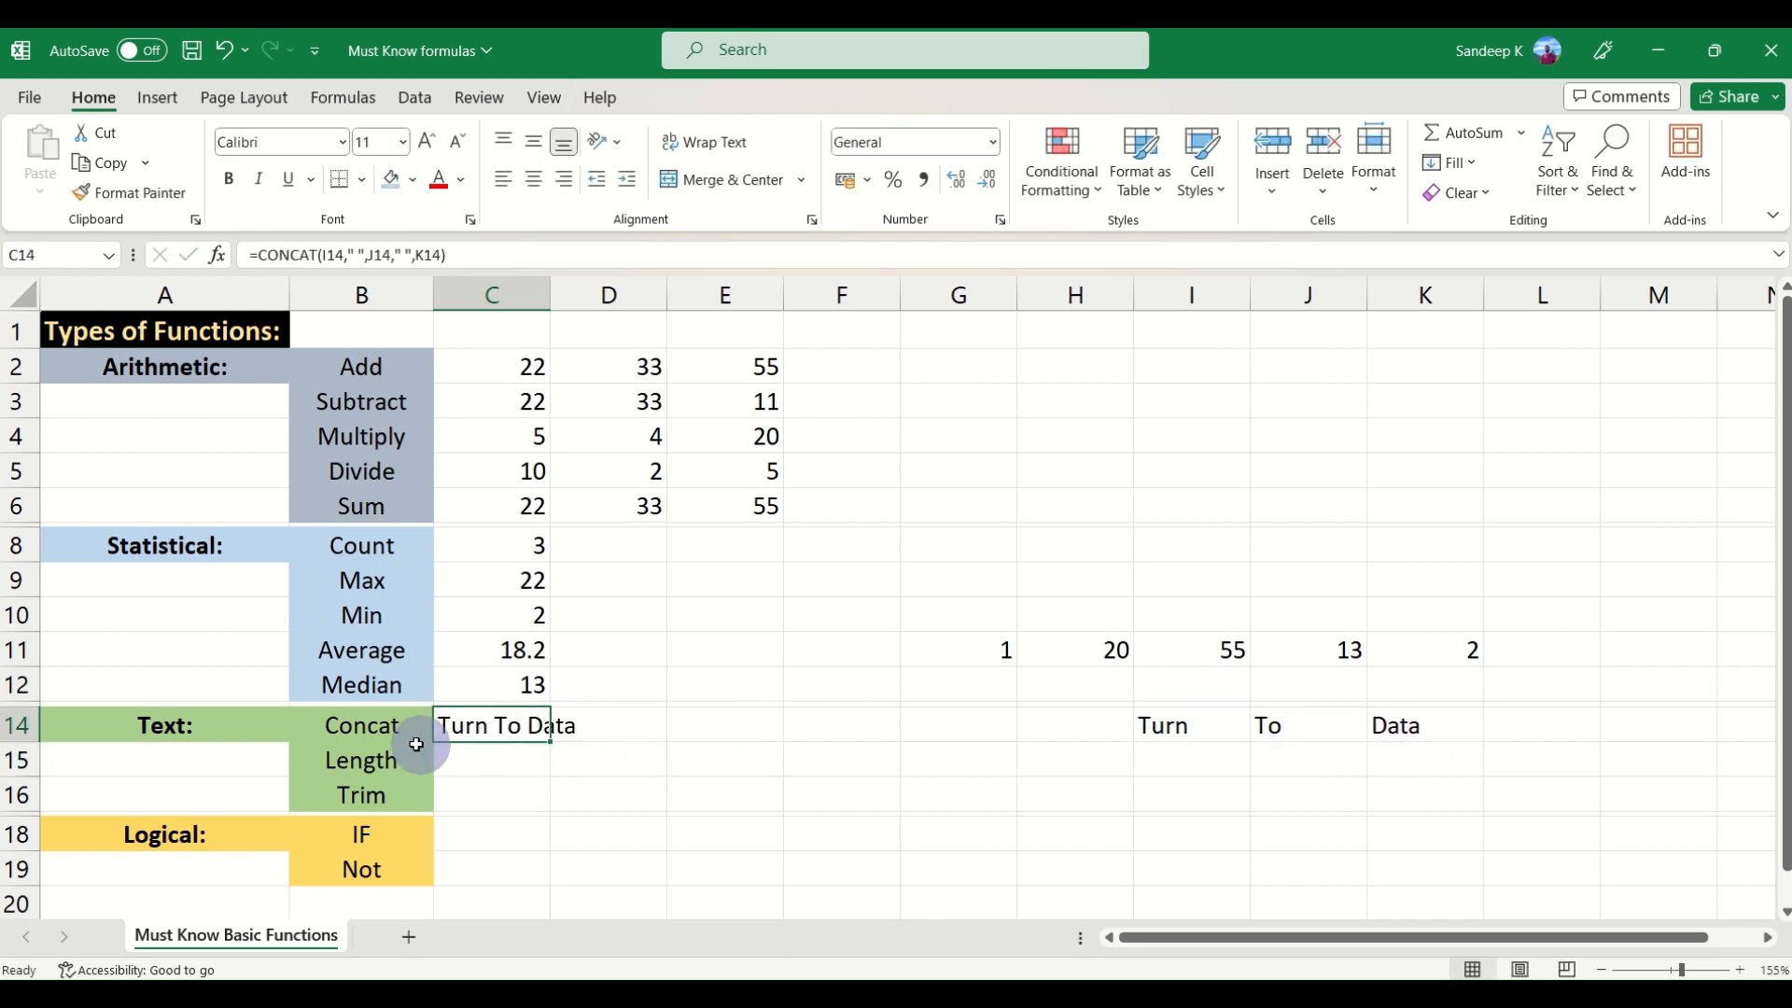
Enter =LEN(K14) in C15 to count the characters of the word in K14
{"action": "left_click", "coordinate": [495, 761]}
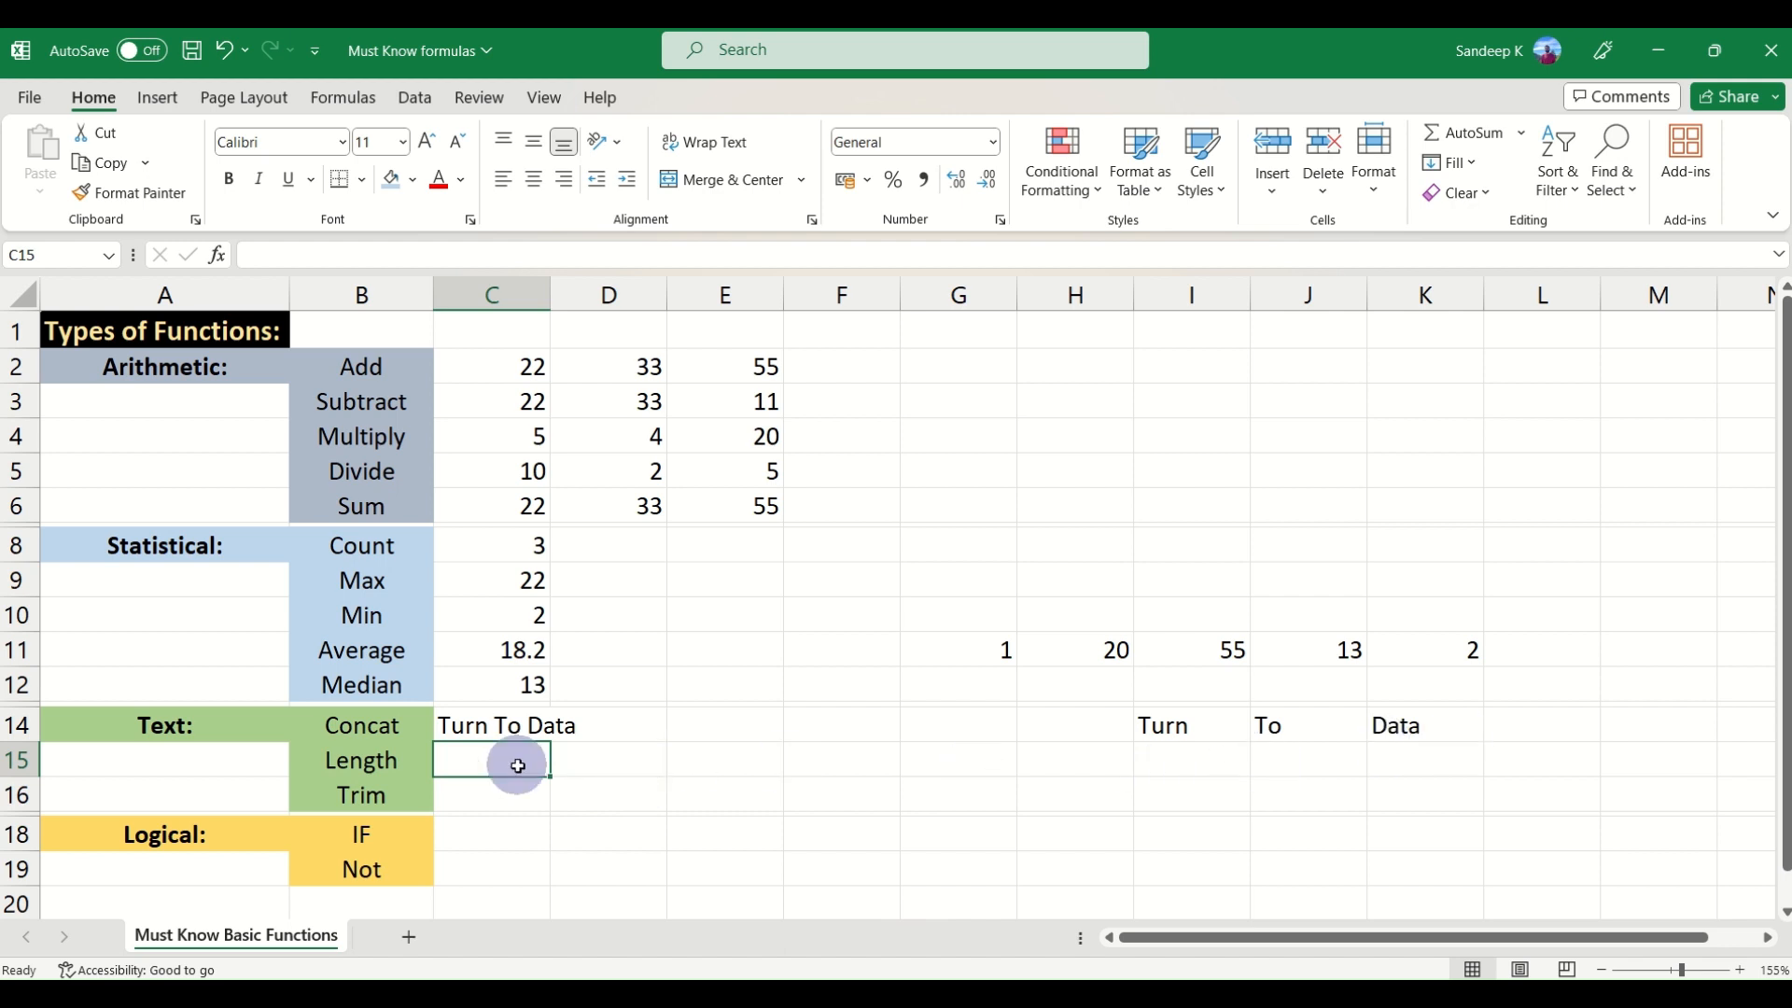
{"action": "type", "text": "="}
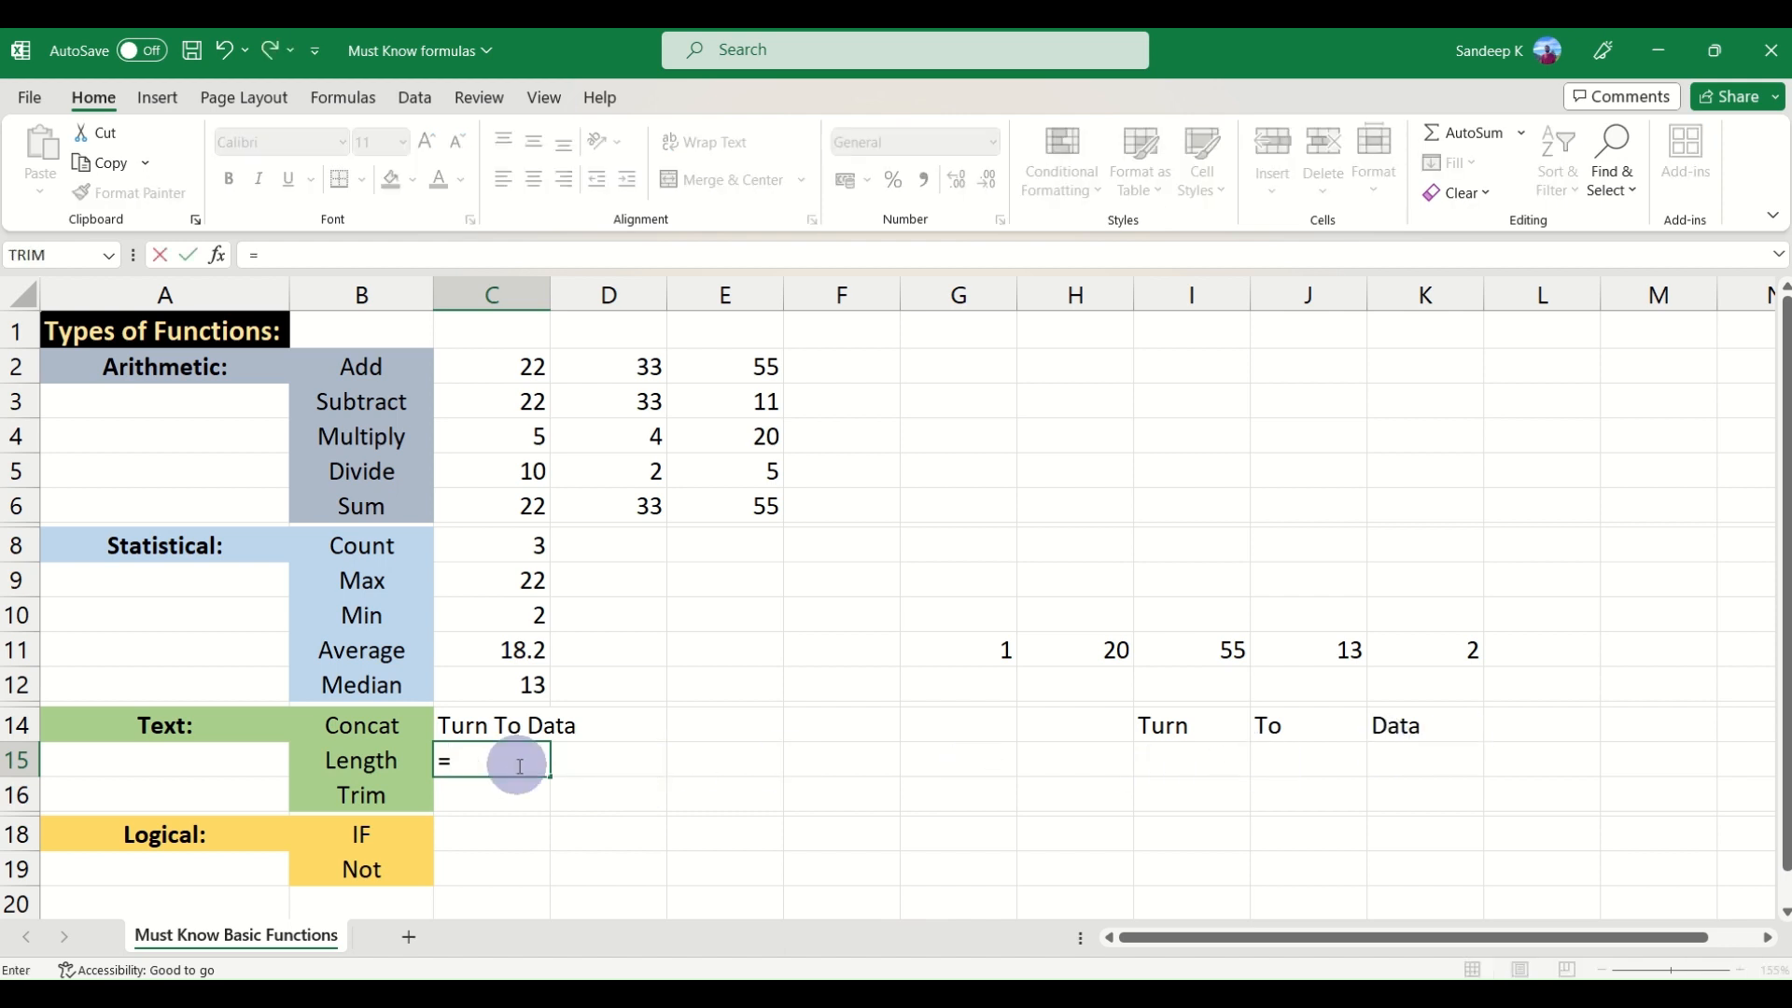
{"action": "type", "text": "len"}
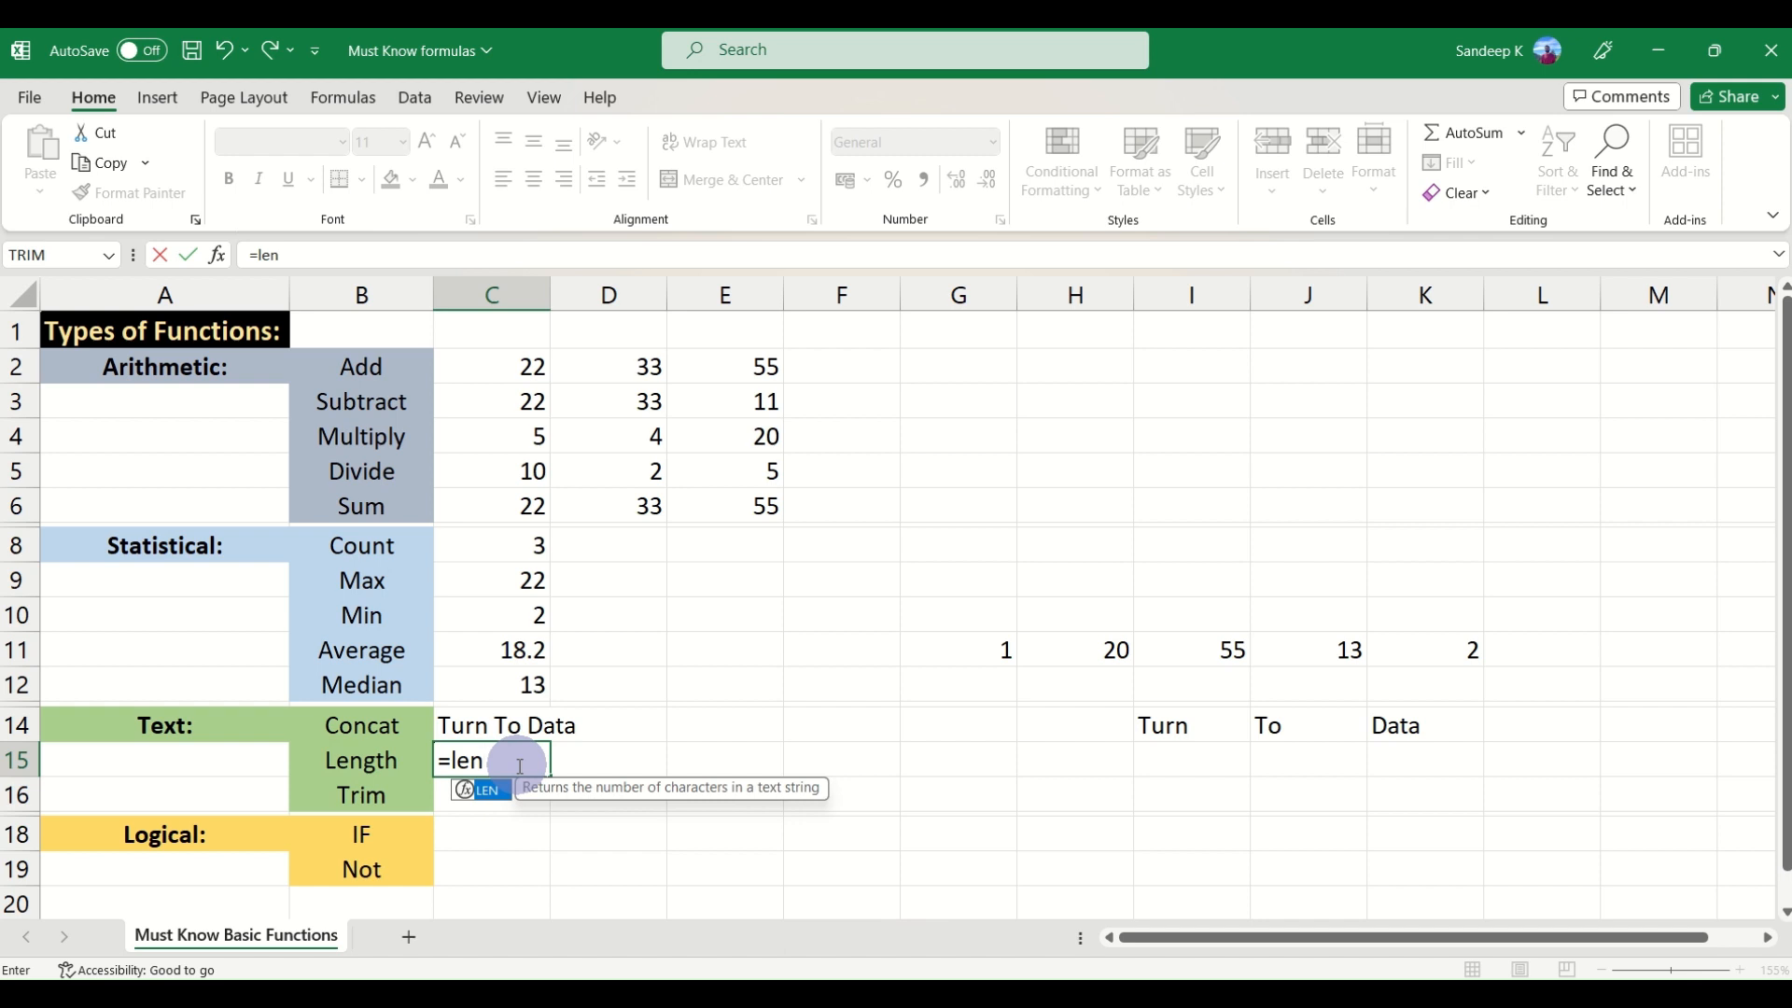
{"action": "key", "text": "Tab"}
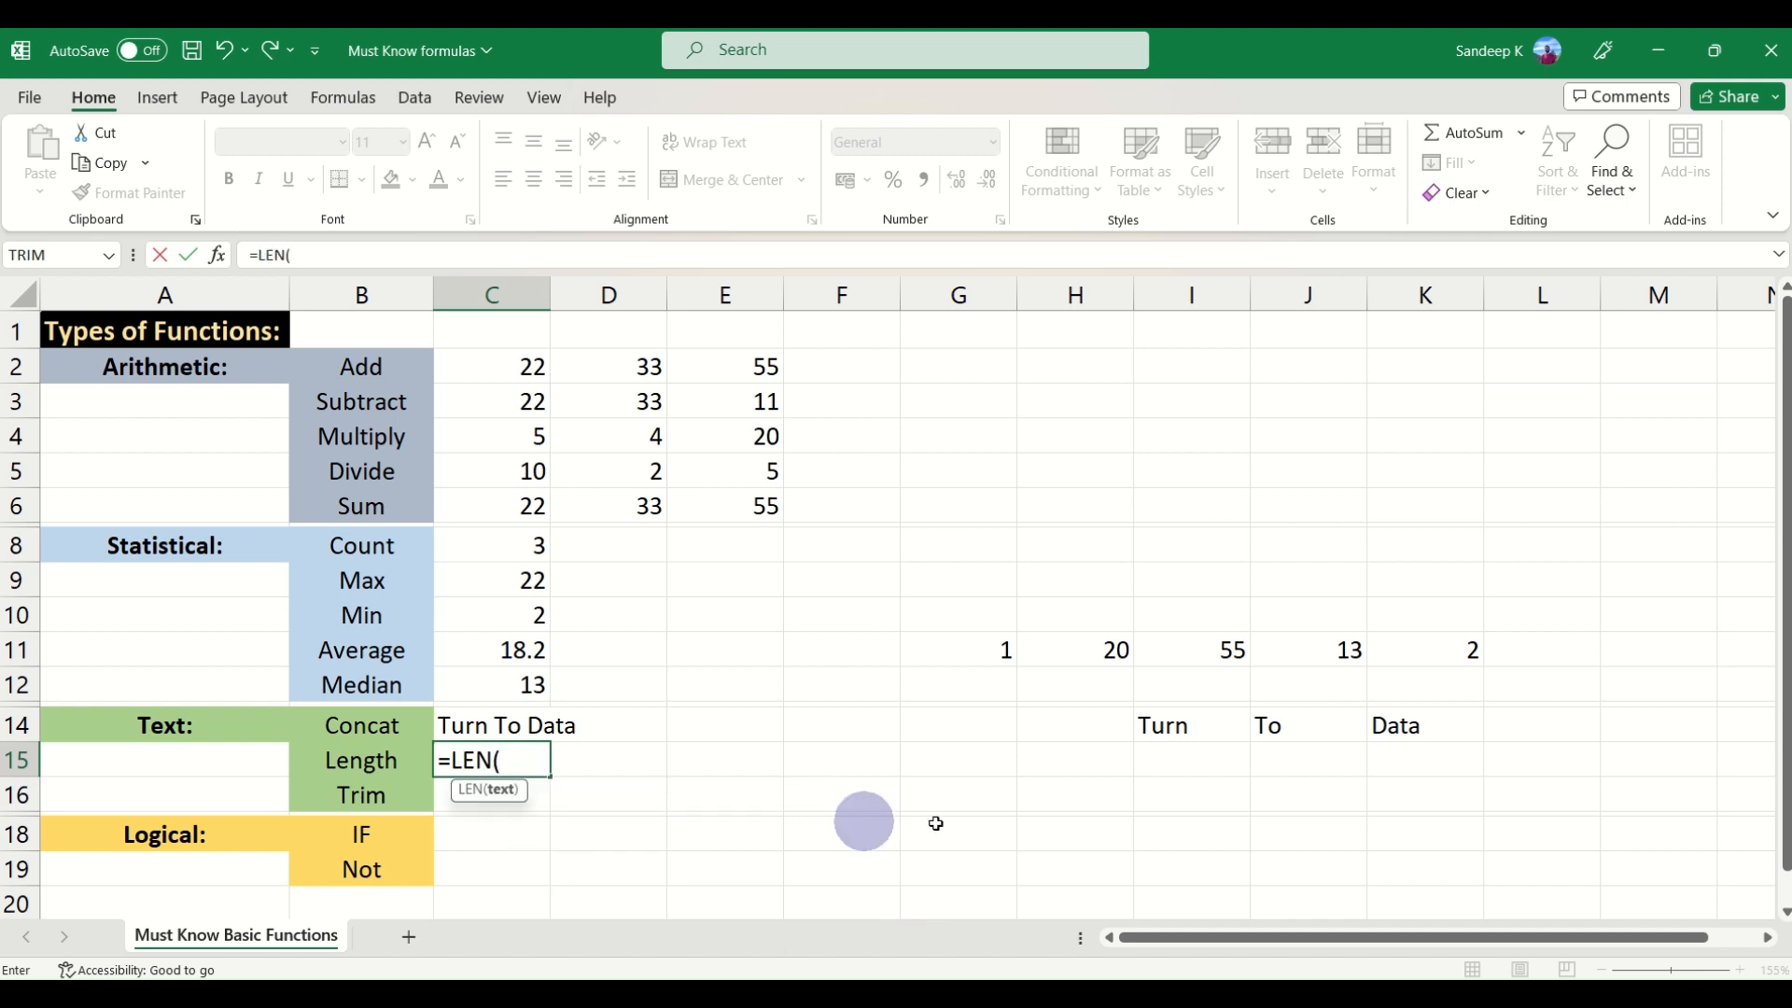
{"action": "left_click", "coordinate": [1432, 731]}
{"action": "type", "text": ")"}
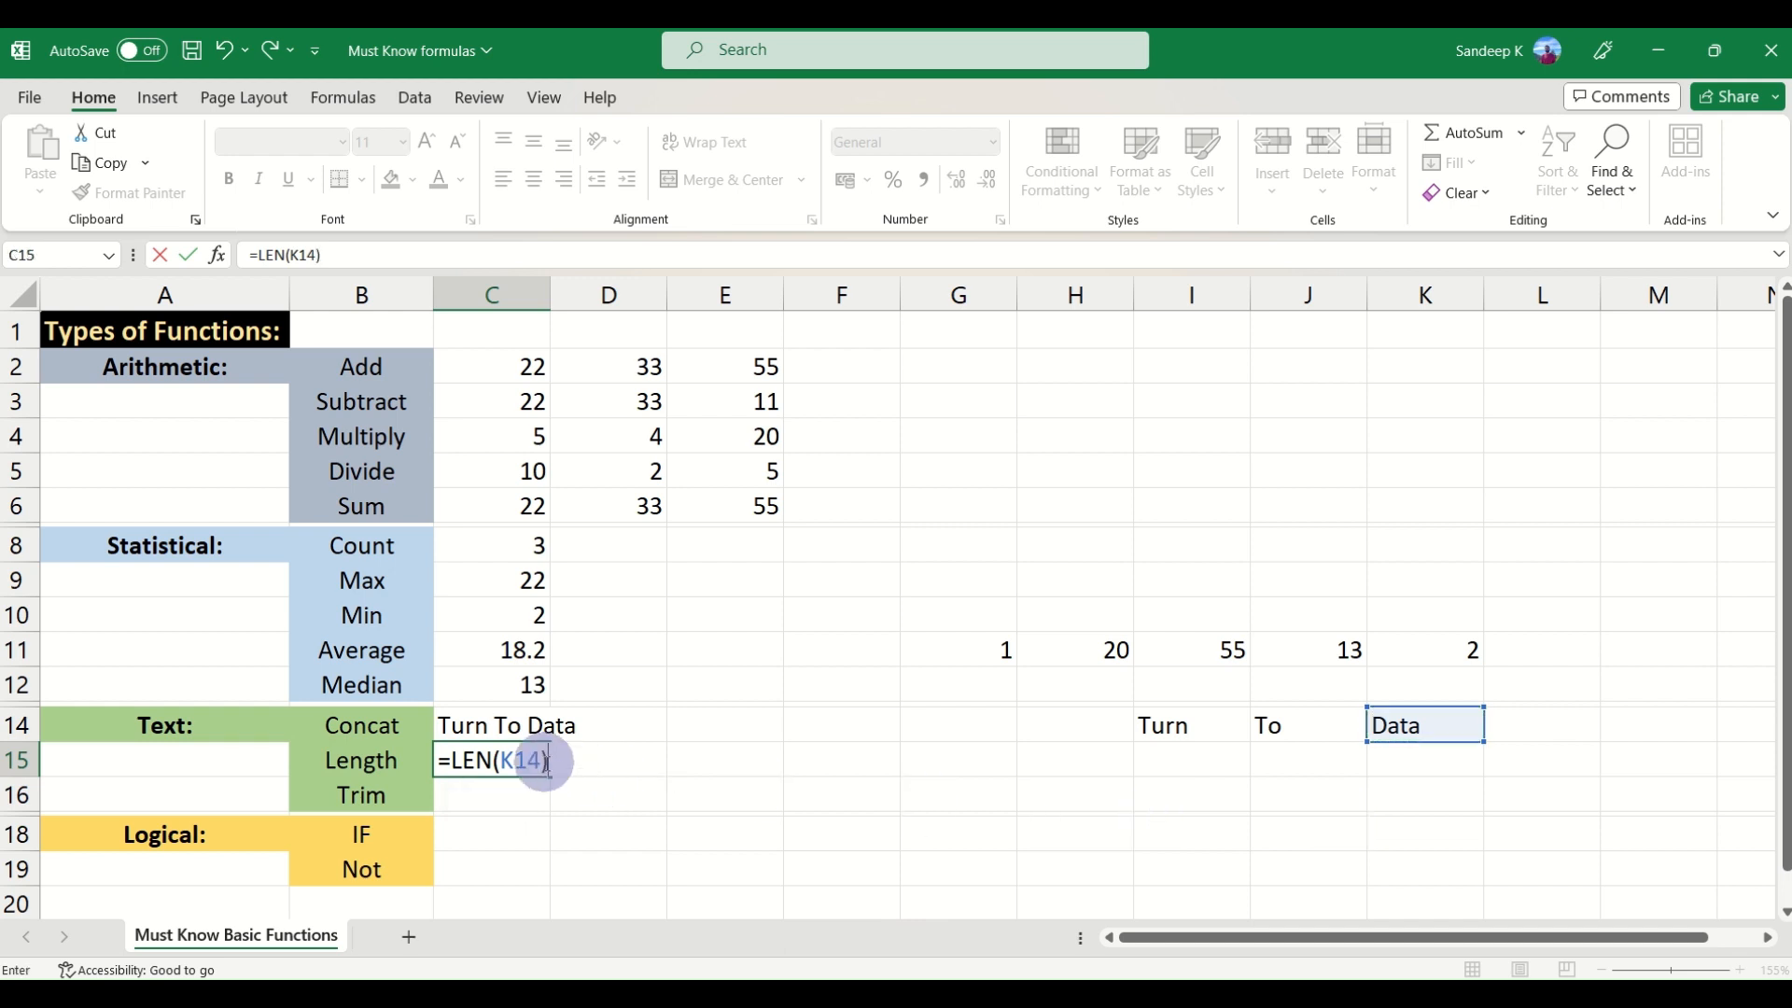
{"action": "key", "text": "Return"}
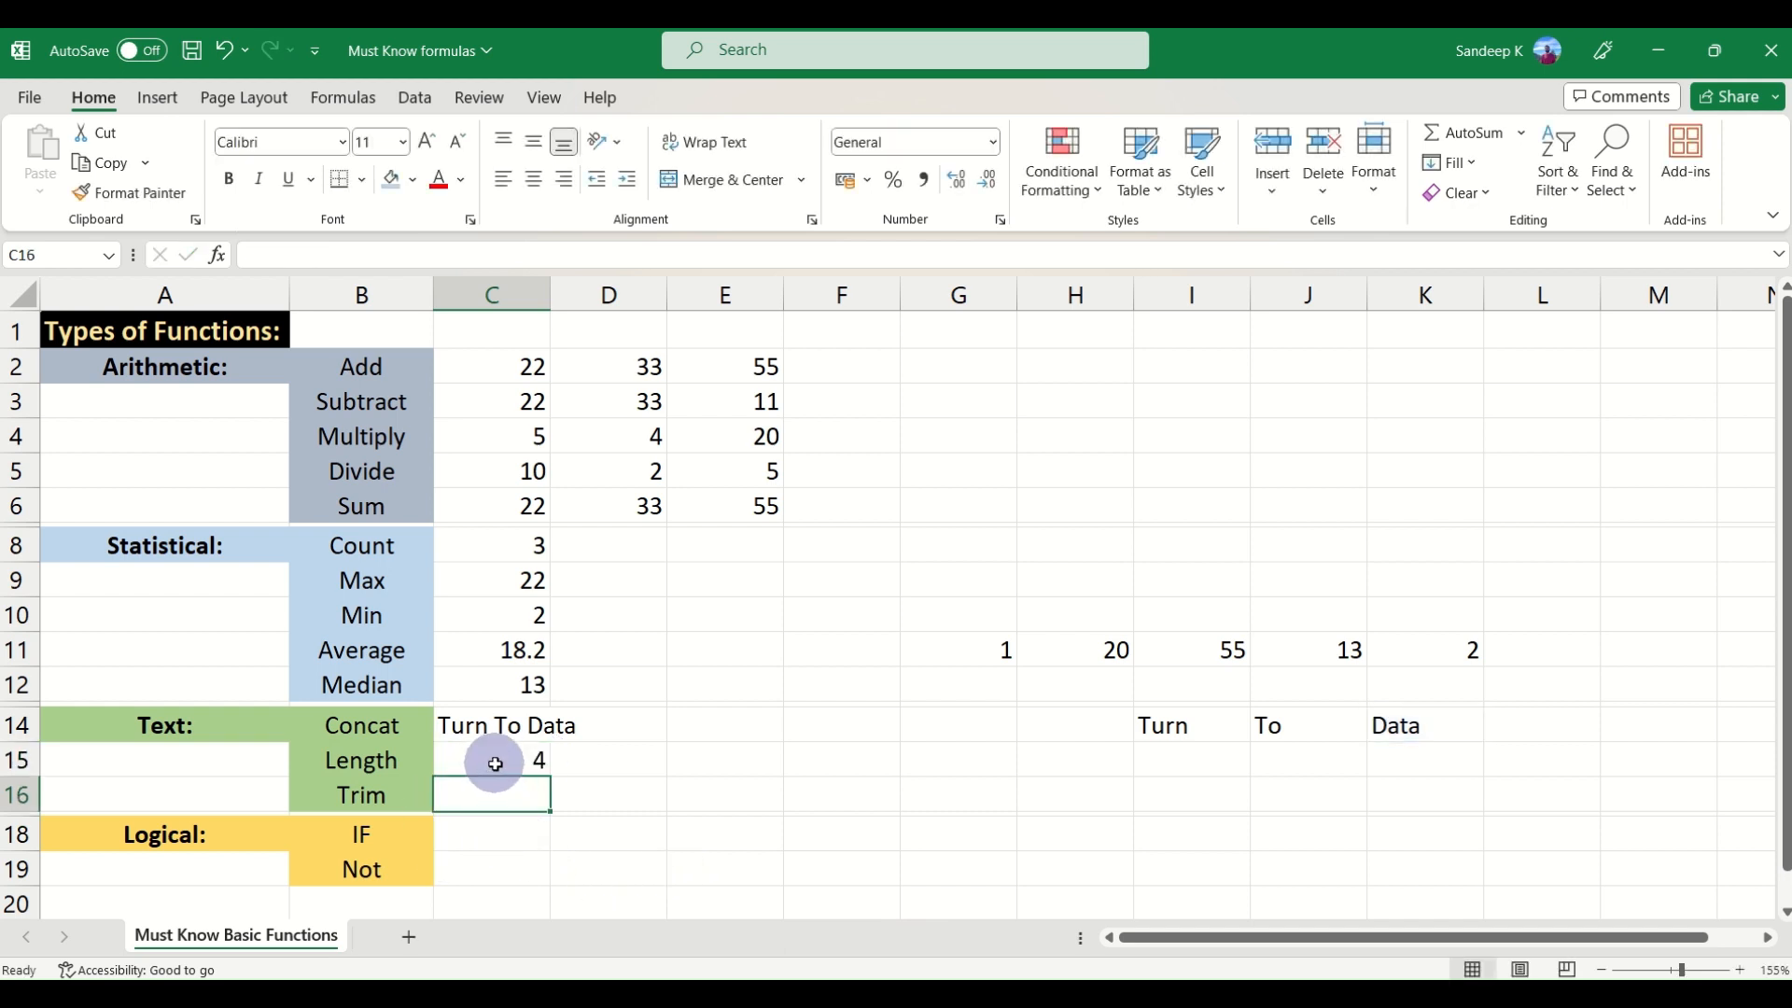
Change the word in K14 to Datawarehouse and check the LEN formula in C15
{"action": "left_click", "coordinate": [1409, 728]}
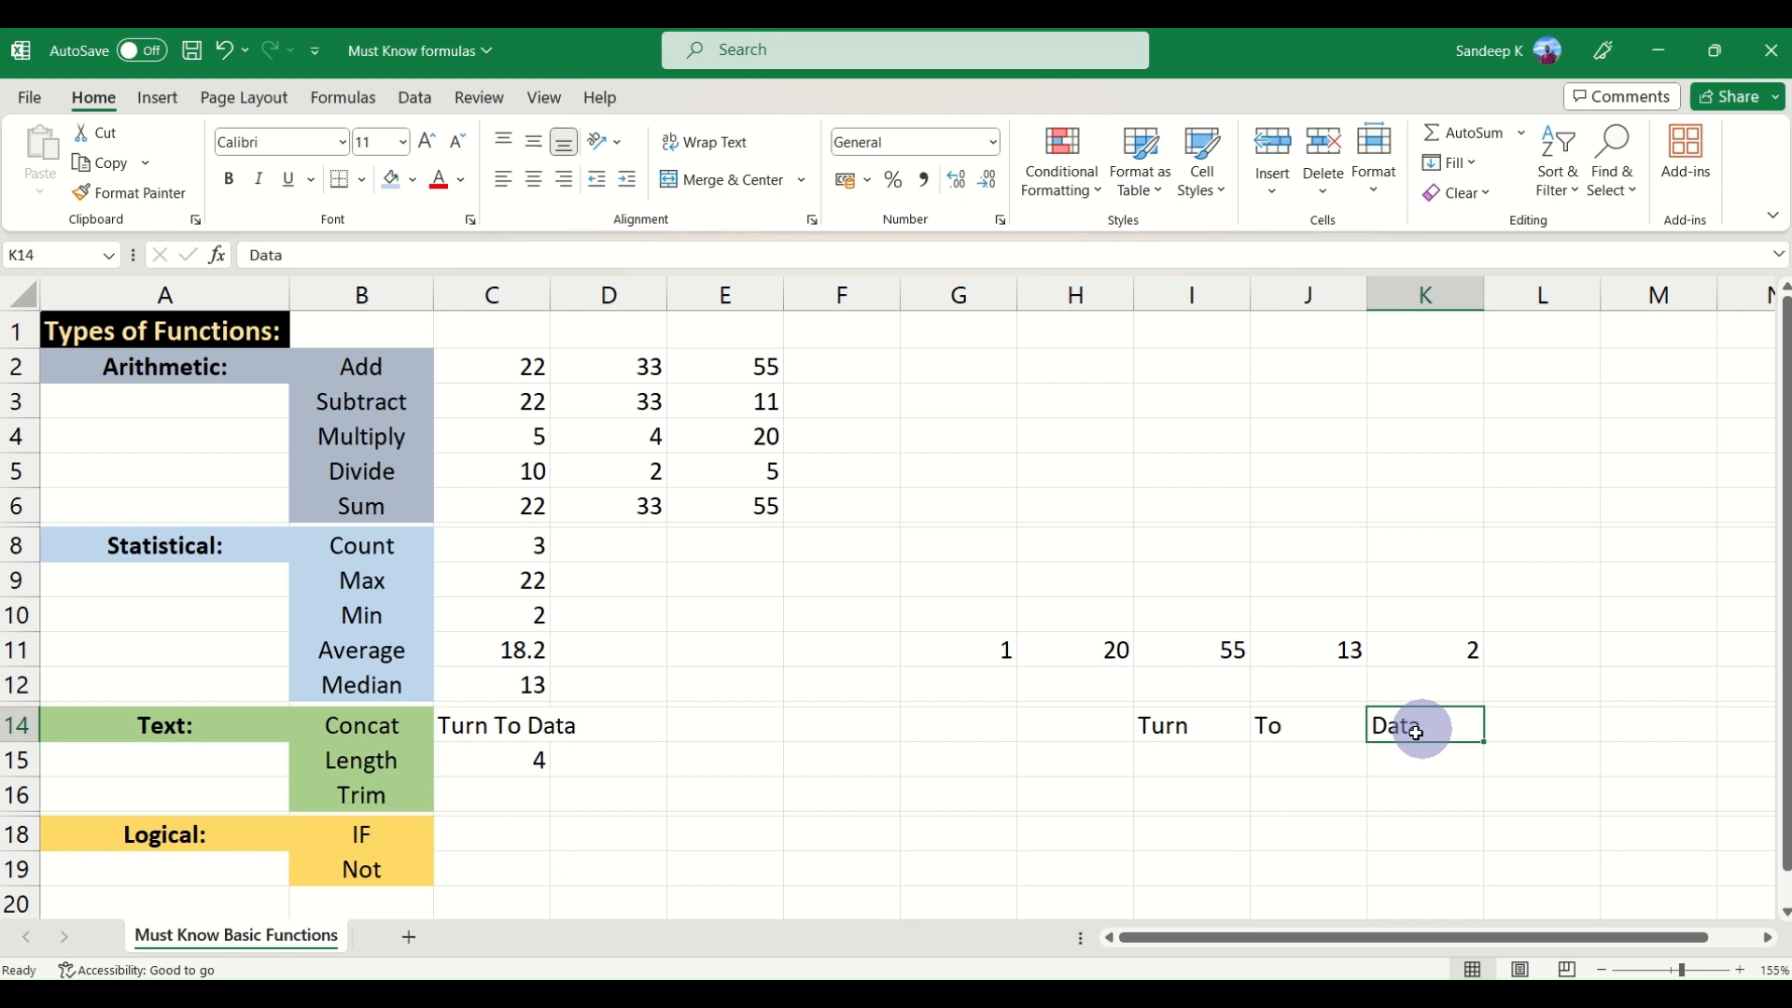
{"action": "left_click", "coordinate": [487, 759]}
{"action": "left_click", "coordinate": [1400, 726]}
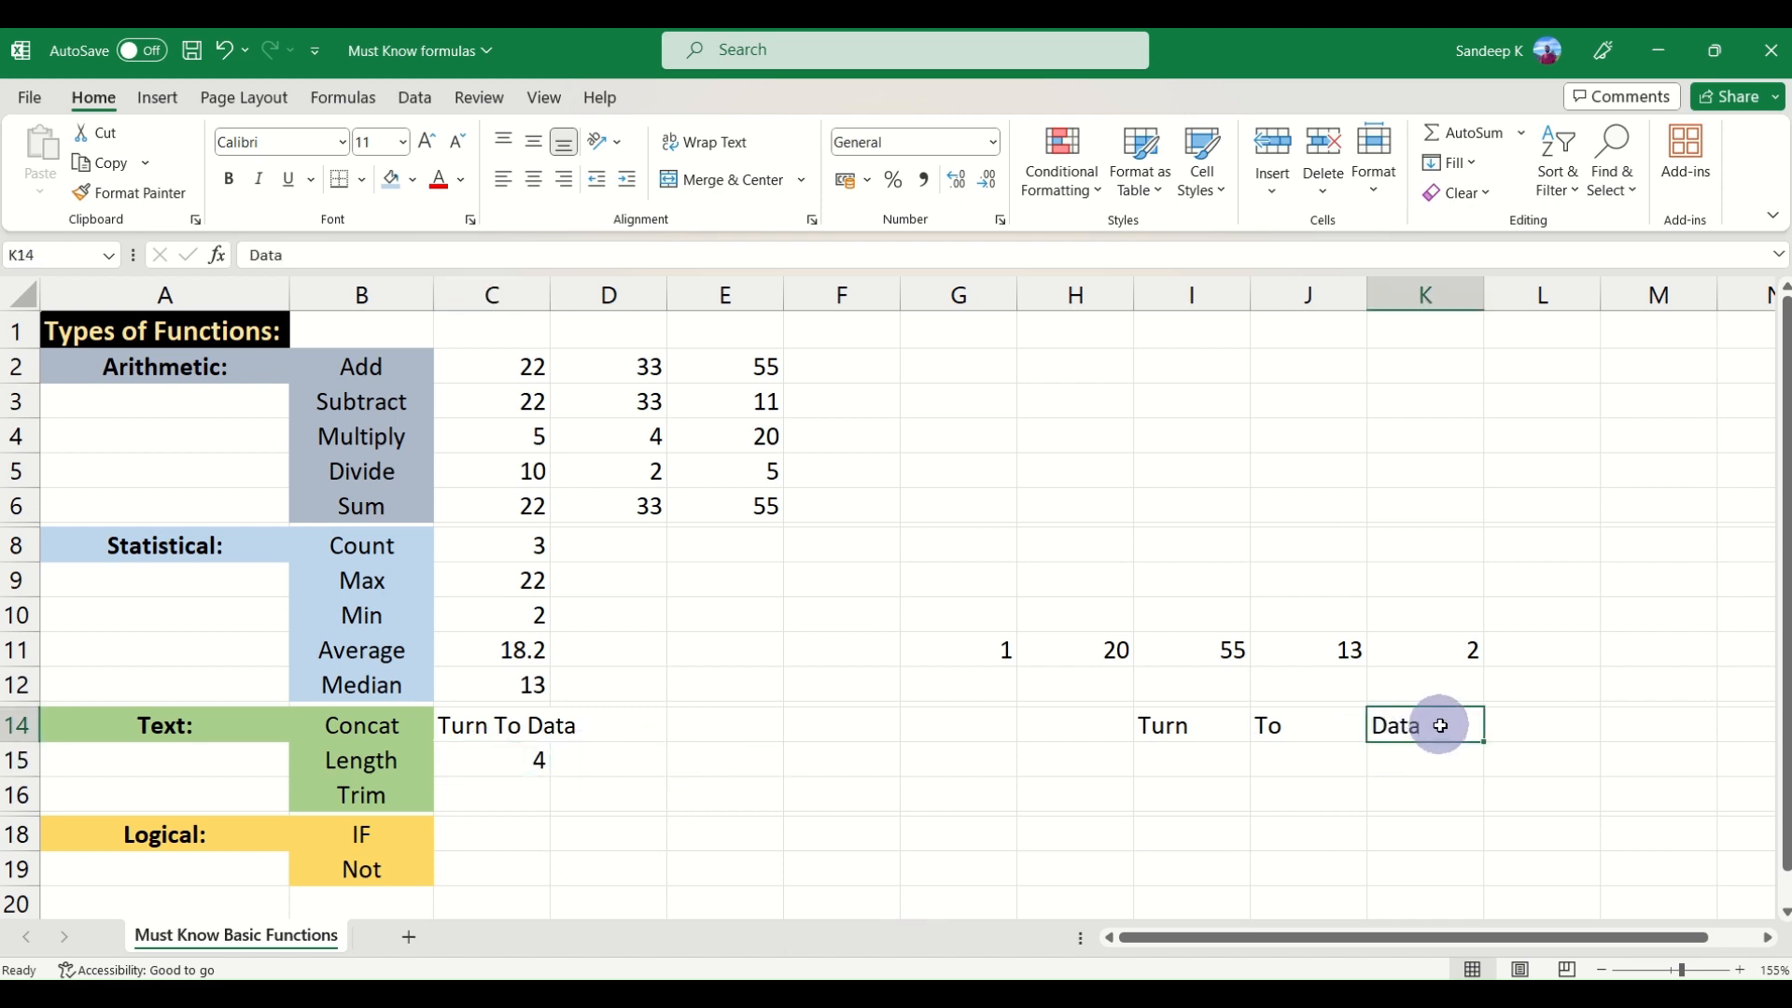
{"action": "double_click", "coordinate": [1437, 725]}
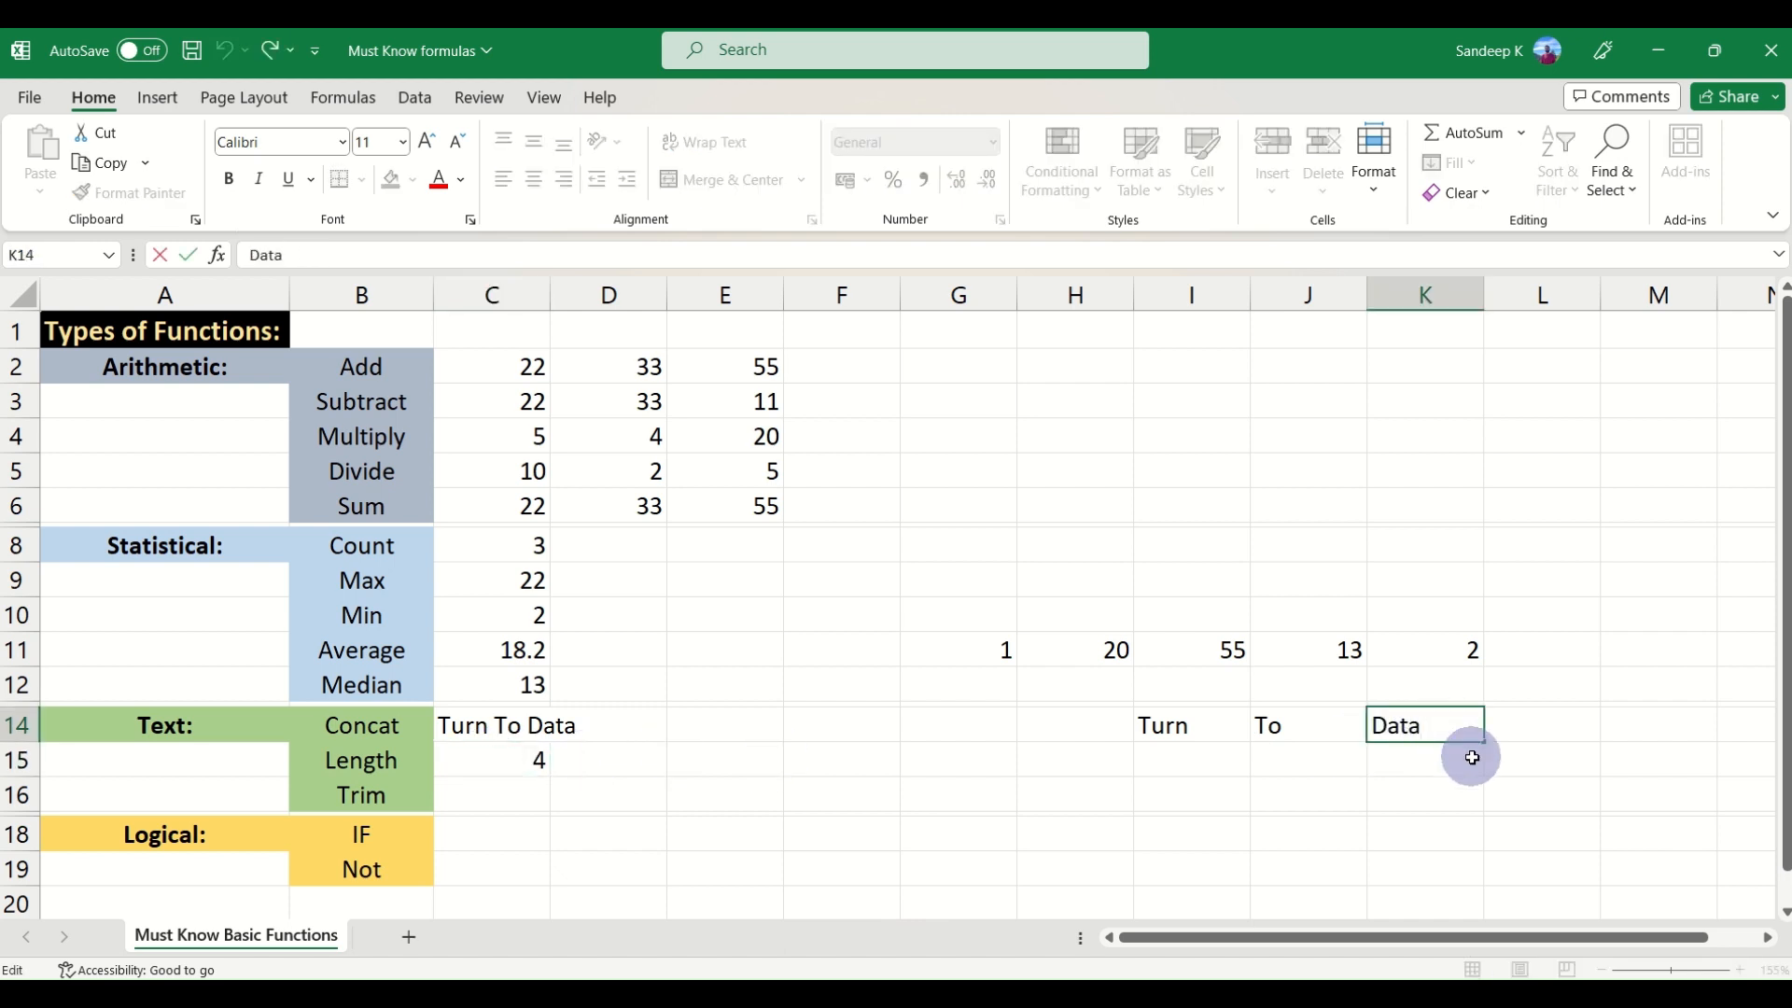
{"action": "type", "text": "warehouse"}
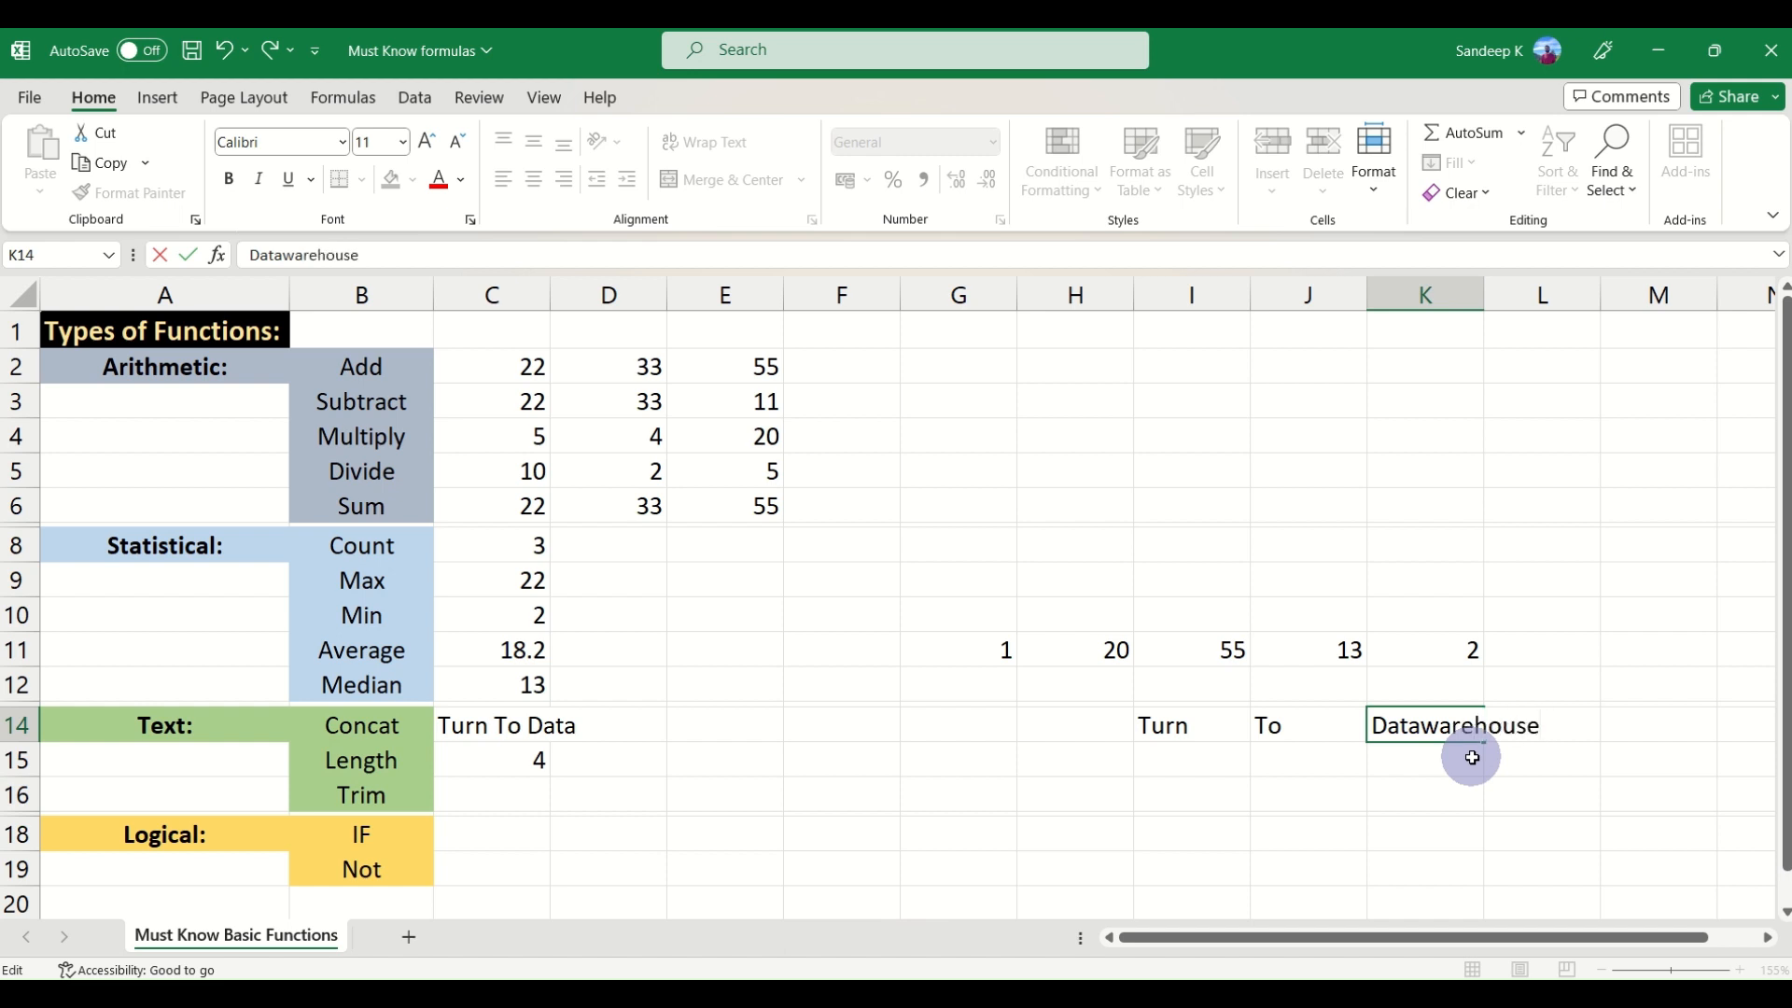
{"action": "key", "text": "Tab"}
{"action": "left_click", "coordinate": [450, 763]}
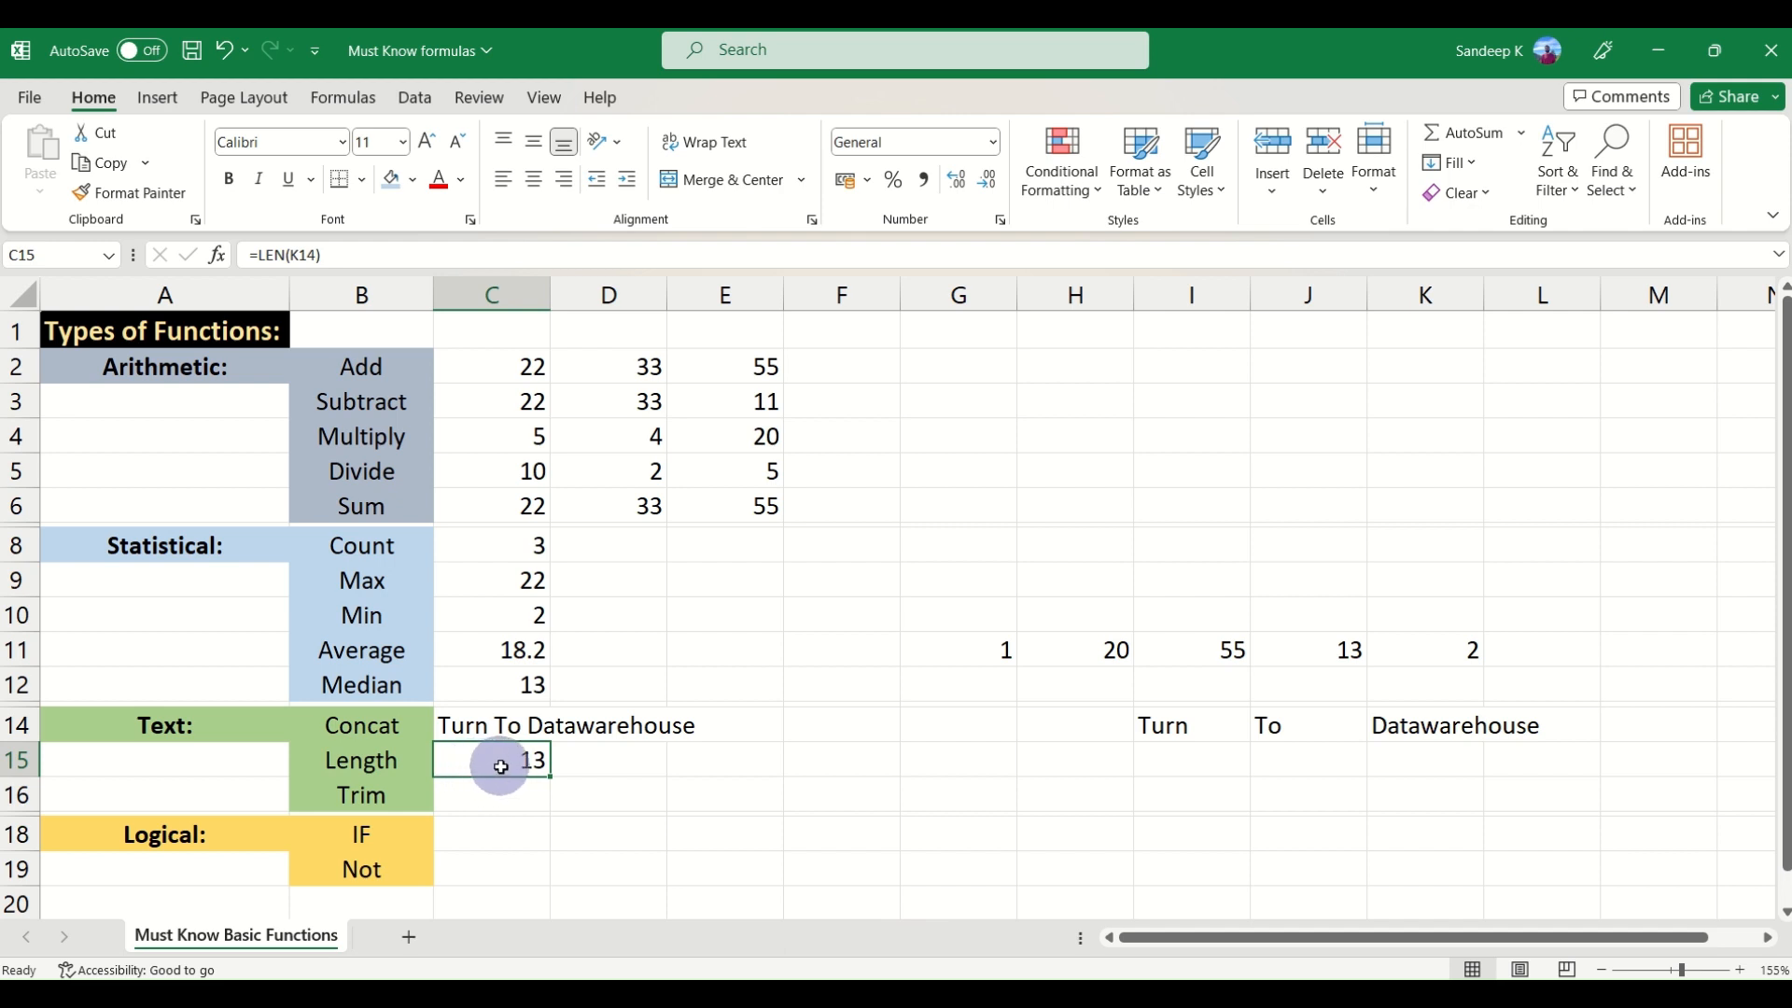
Check the joined text in C14 and shorten the word in K14 back to Data
{"action": "left_click", "coordinate": [483, 726]}
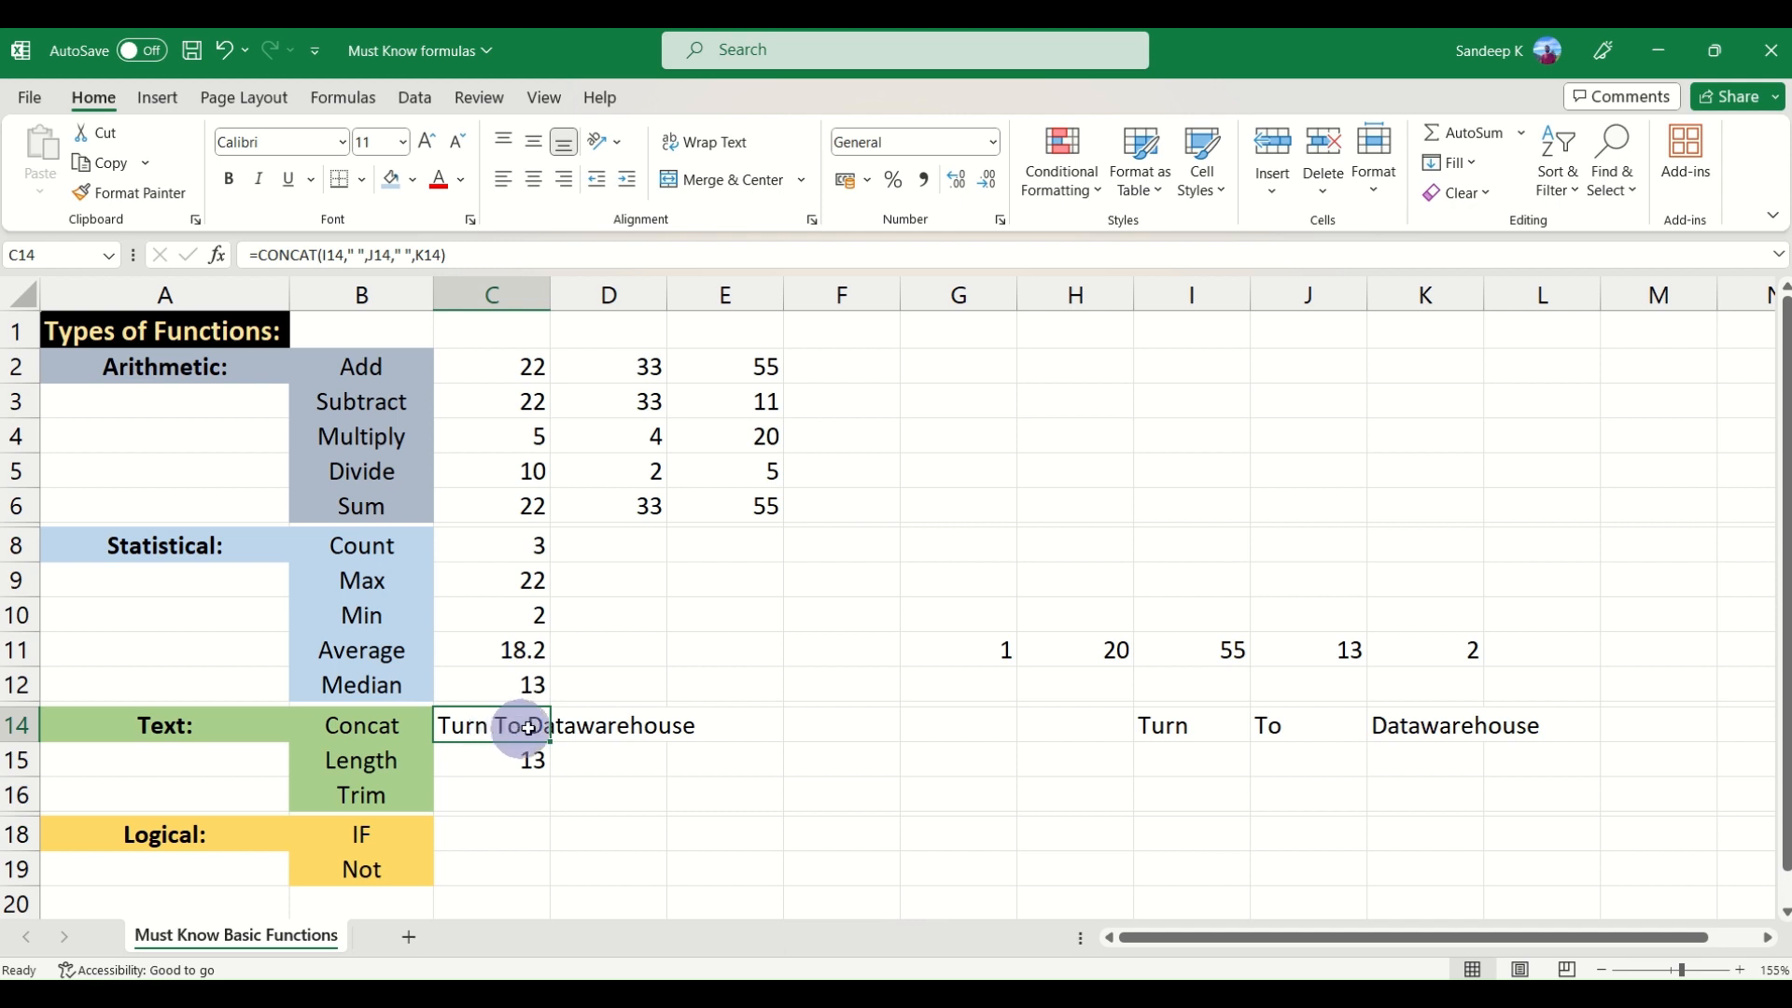
{"action": "left_click", "coordinate": [1416, 728]}
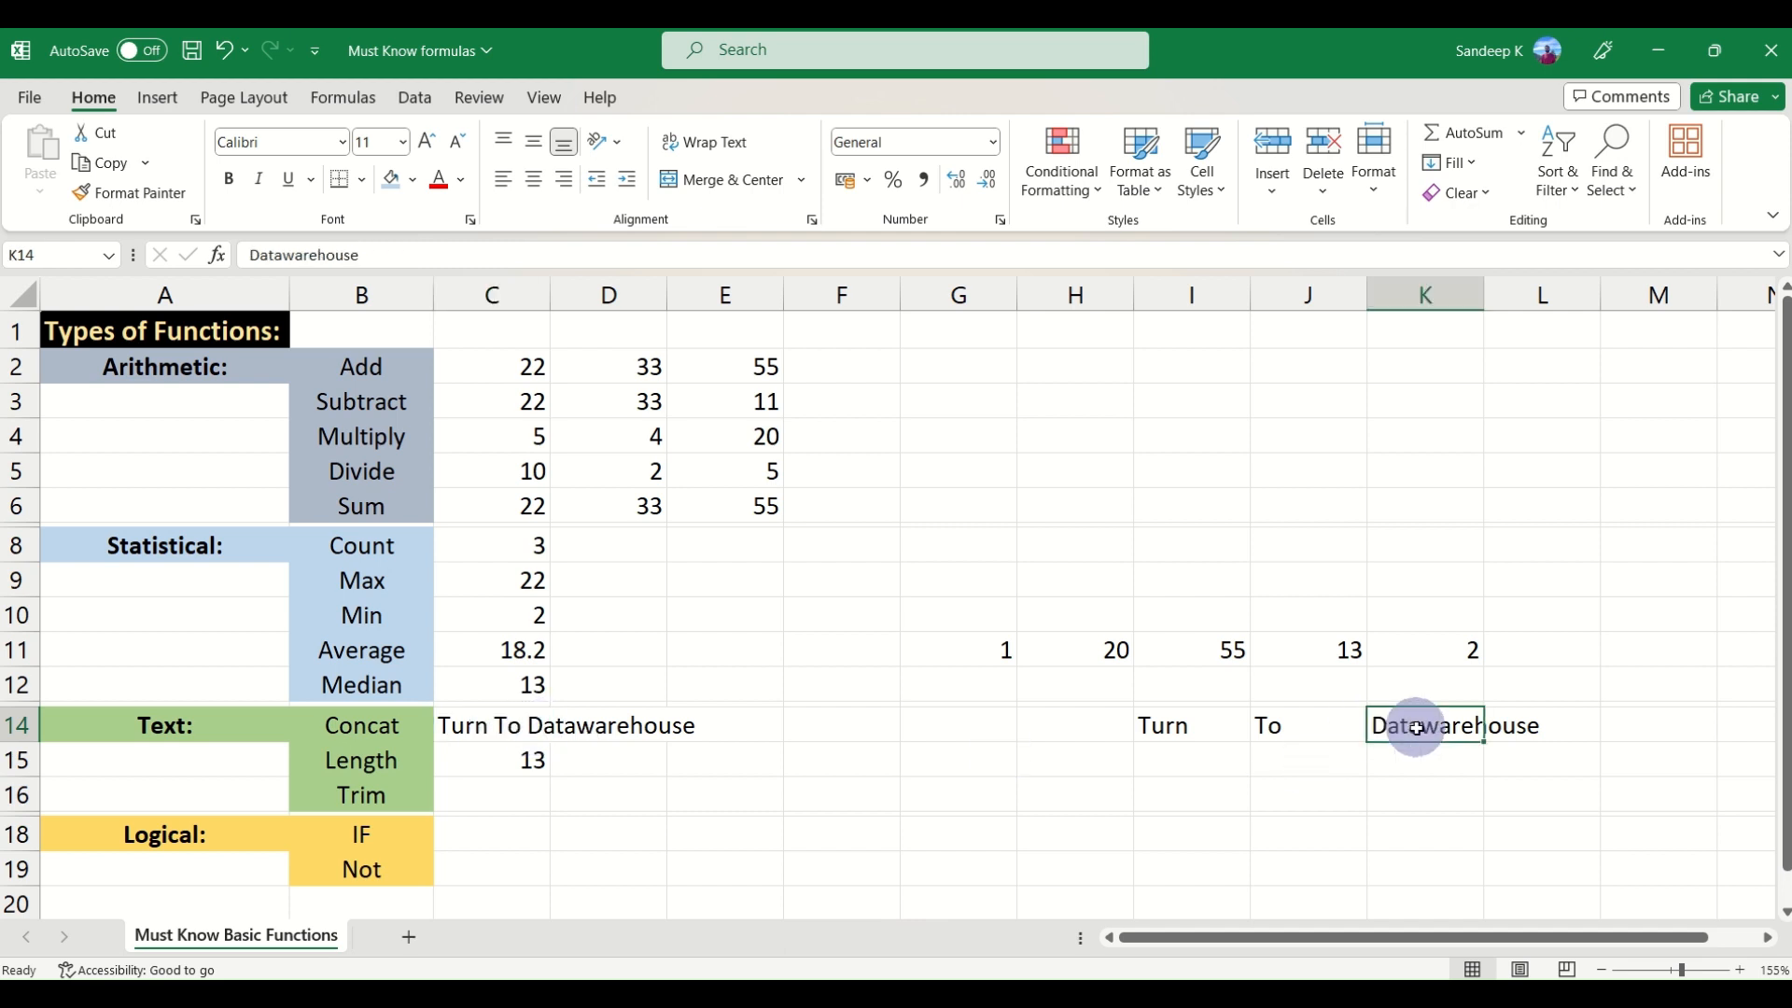
{"action": "double_click", "coordinate": [1417, 728]}
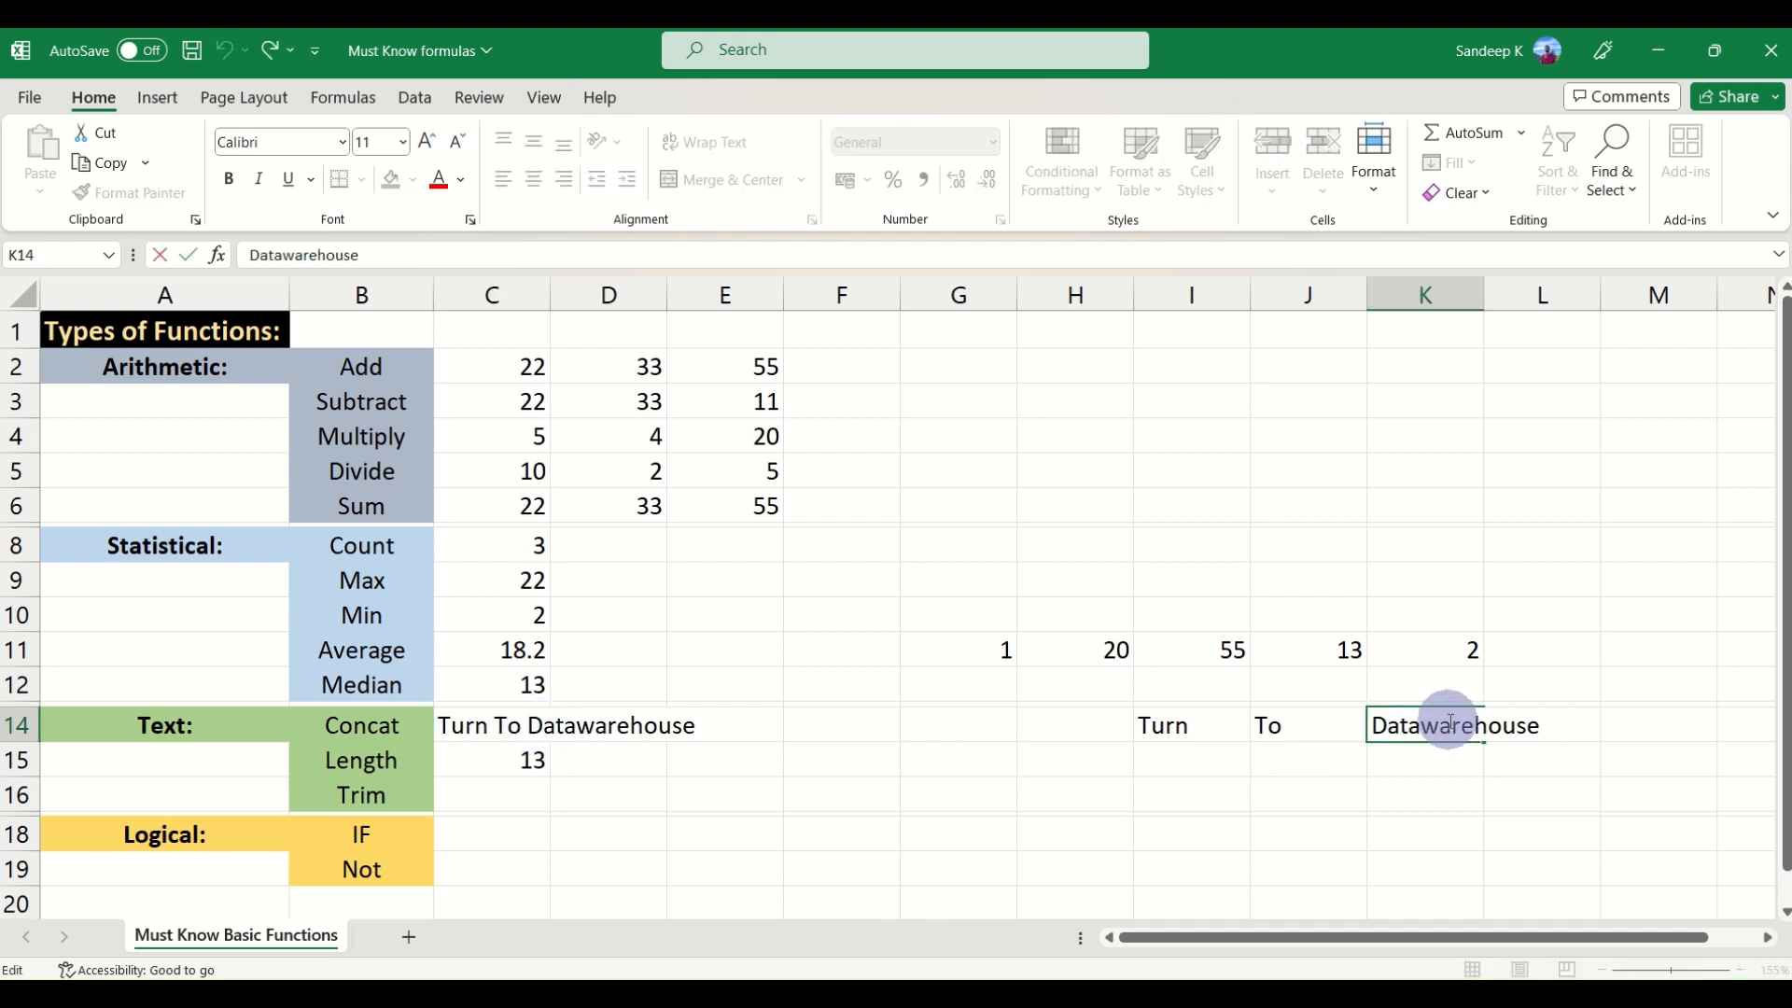
{"action": "key", "text": "shift+Right"}
{"action": "key", "text": "shift+Right"}
{"action": "key", "text": "shift+Right"}
{"action": "key", "text": "shift+Right"}
{"action": "key", "text": "shift+Right"}
{"action": "key", "text": "shift+Right"}
{"action": "key", "text": "shift+Right"}
{"action": "key", "text": "shift+Right"}
{"action": "key", "text": "shift+Right"}
{"action": "key", "text": "BackSpace"}
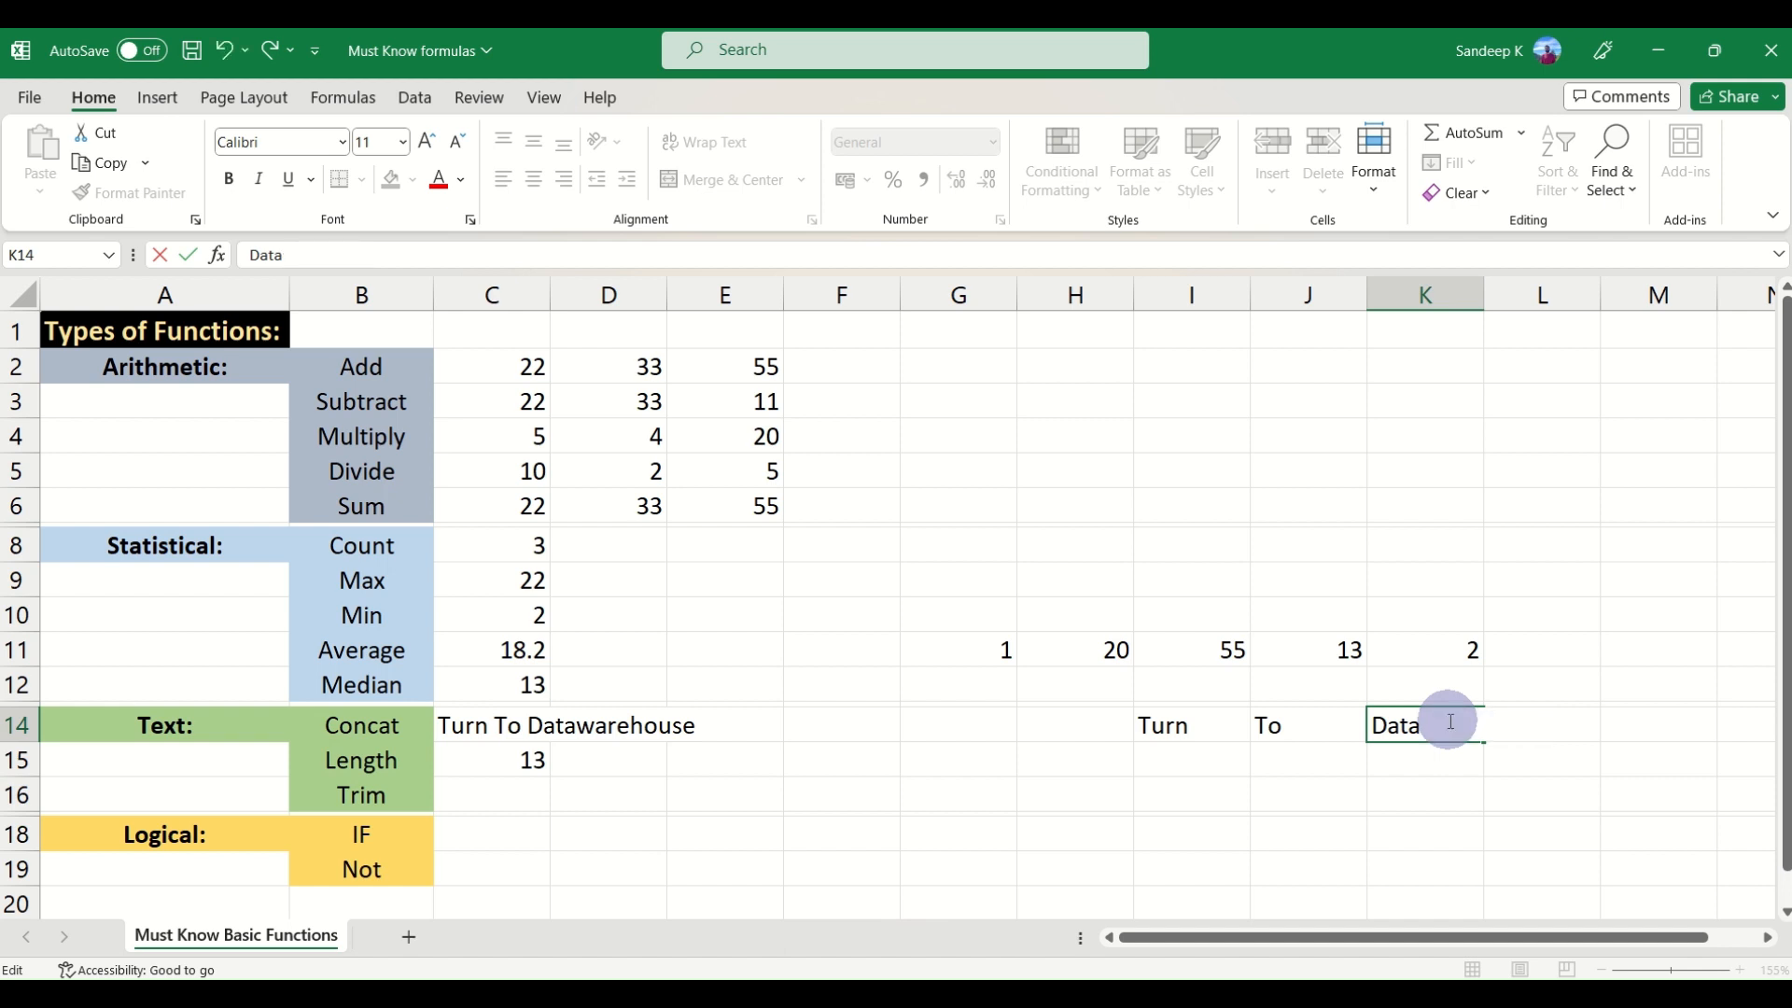
{"action": "left_click", "coordinate": [510, 796]}
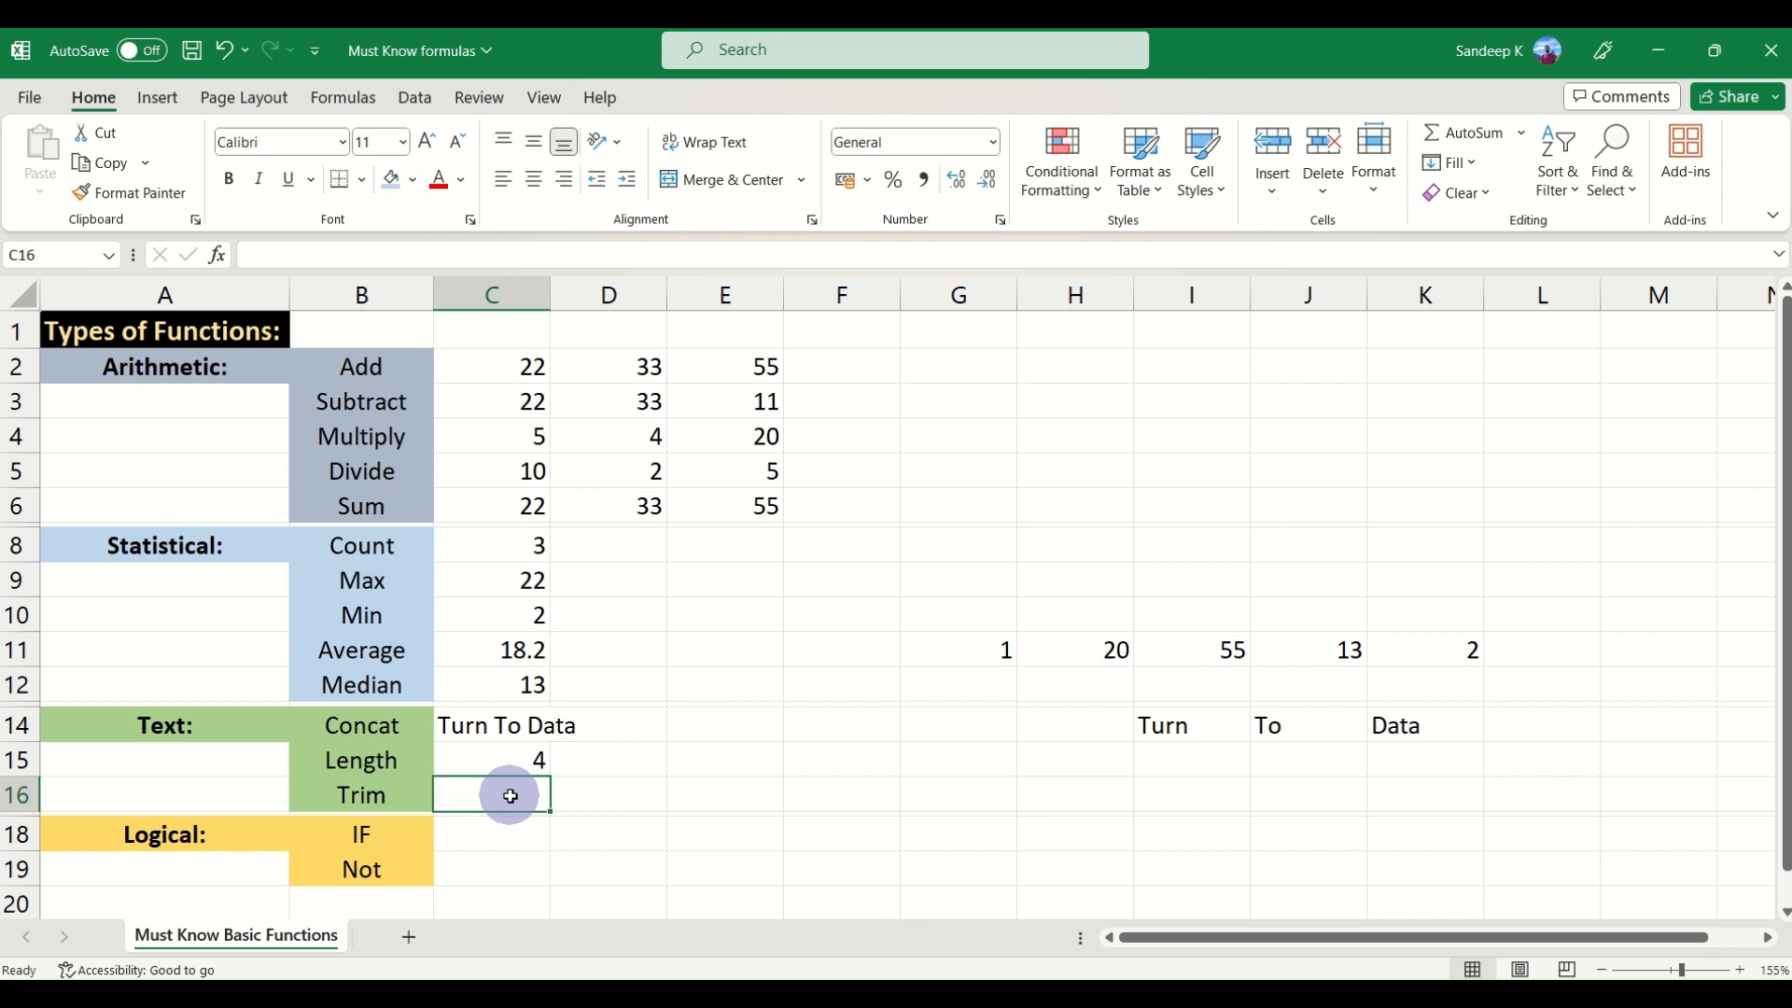
Enter the sample text Subscribe to Turn To Data in H16 on the Trim row
{"action": "left_click", "coordinate": [870, 800]}
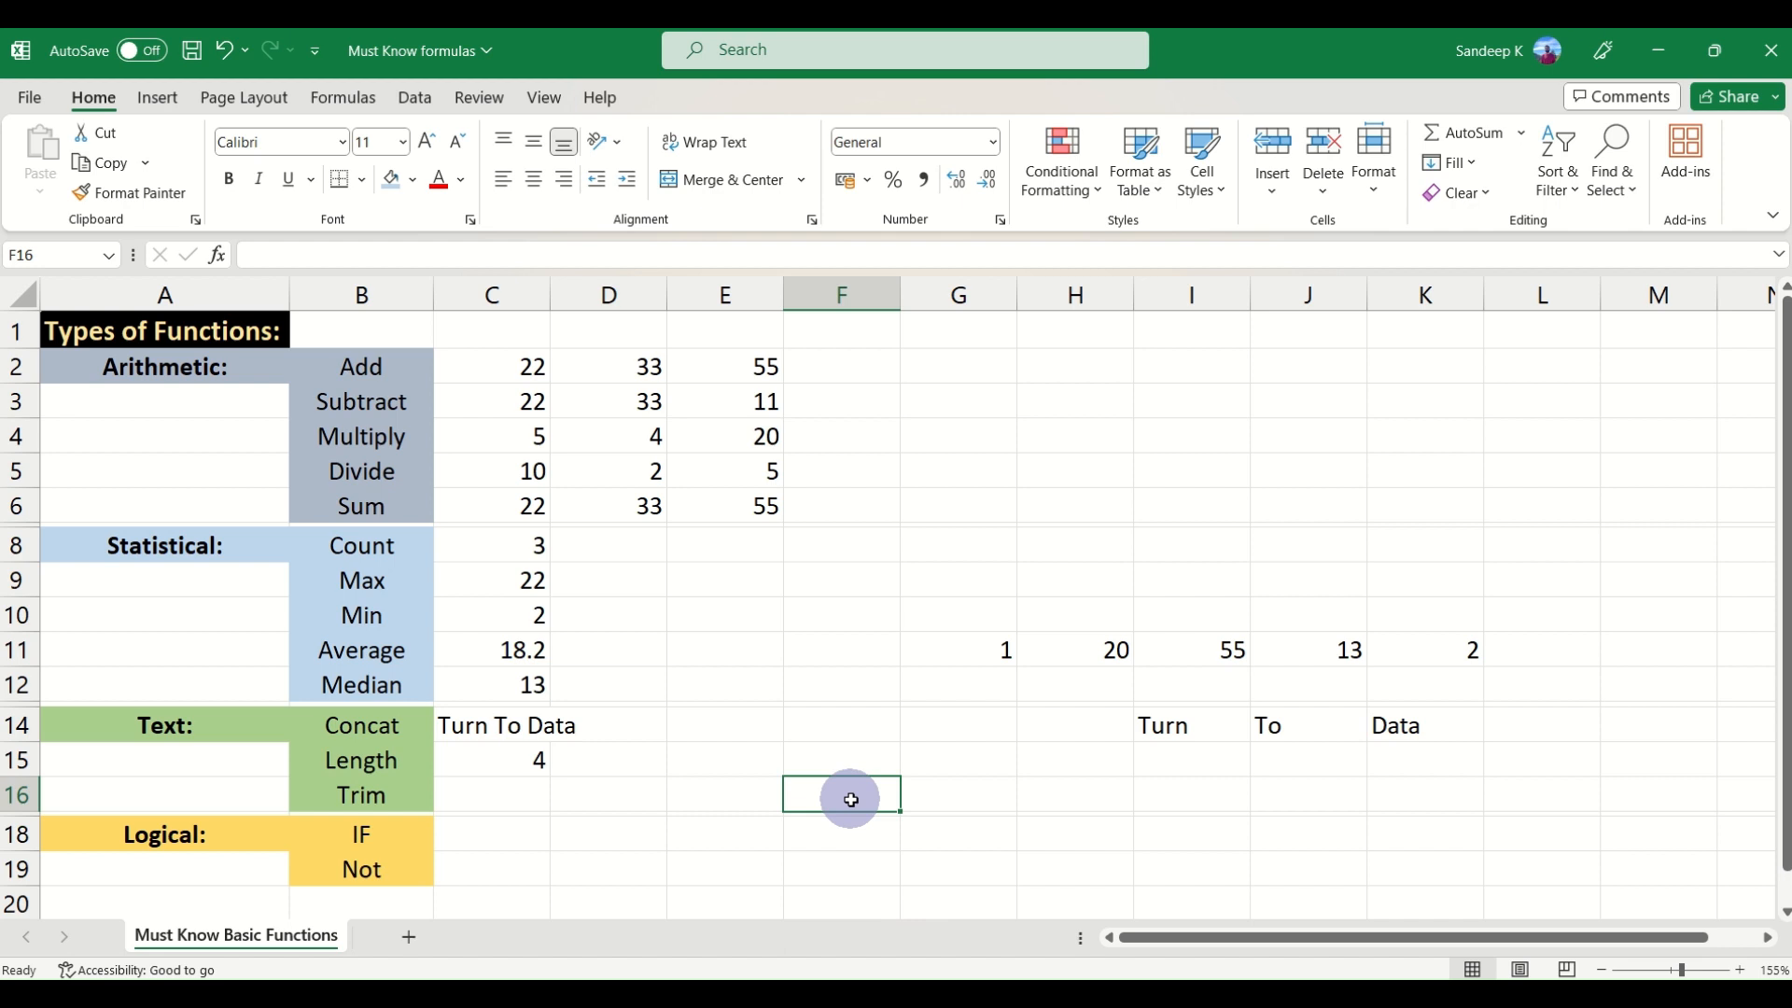
{"action": "key", "text": "Right"}
{"action": "key", "text": "Right"}
{"action": "key", "text": "Right"}
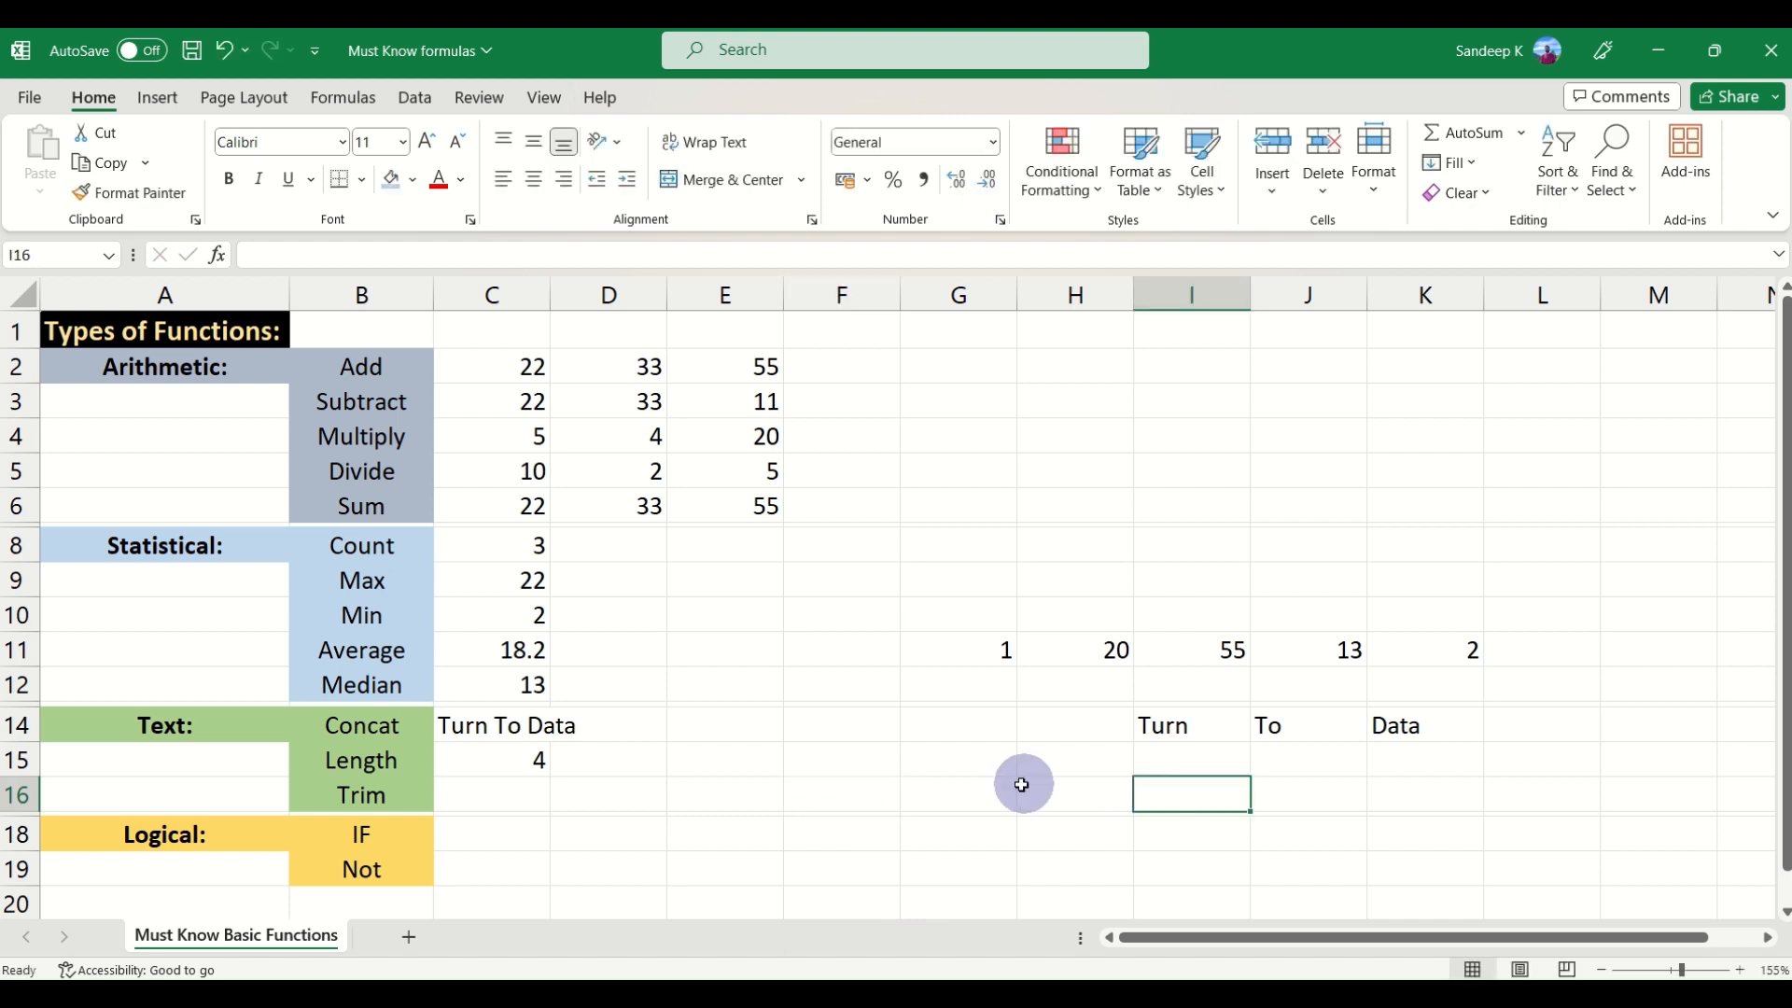
{"action": "left_click", "coordinate": [1068, 799]}
{"action": "type", "text": "Su"}
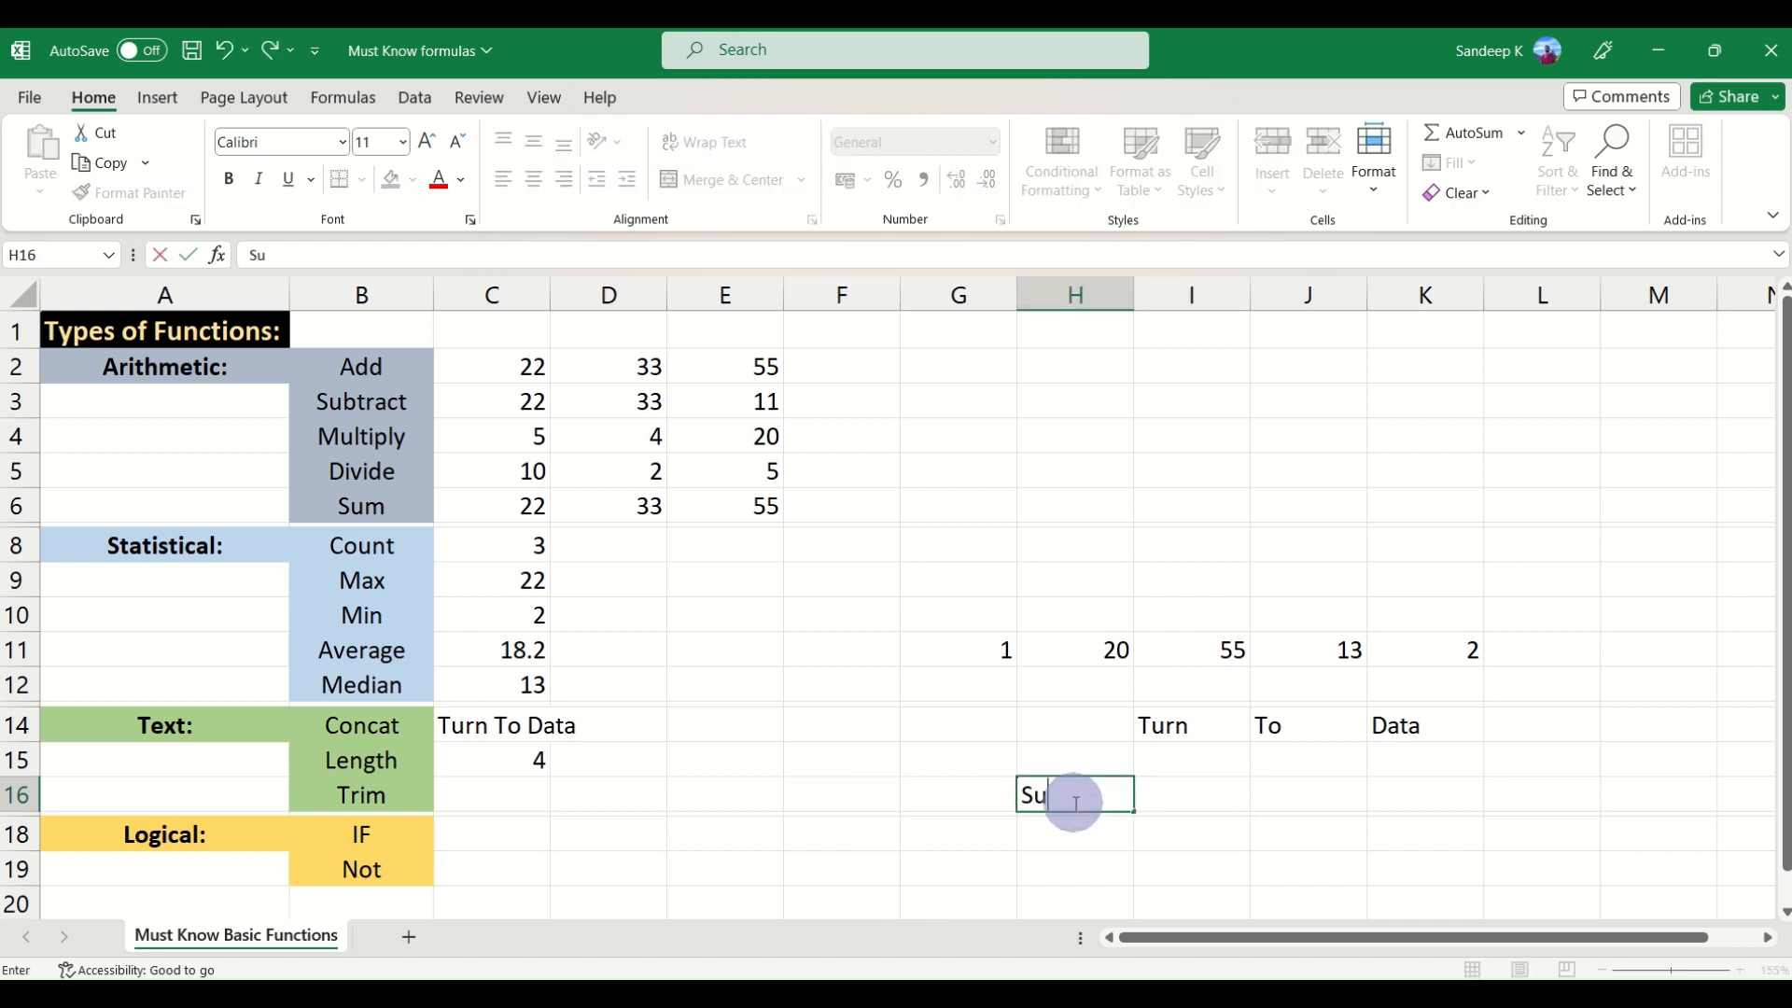
{"action": "type", "text": "bscribe to "}
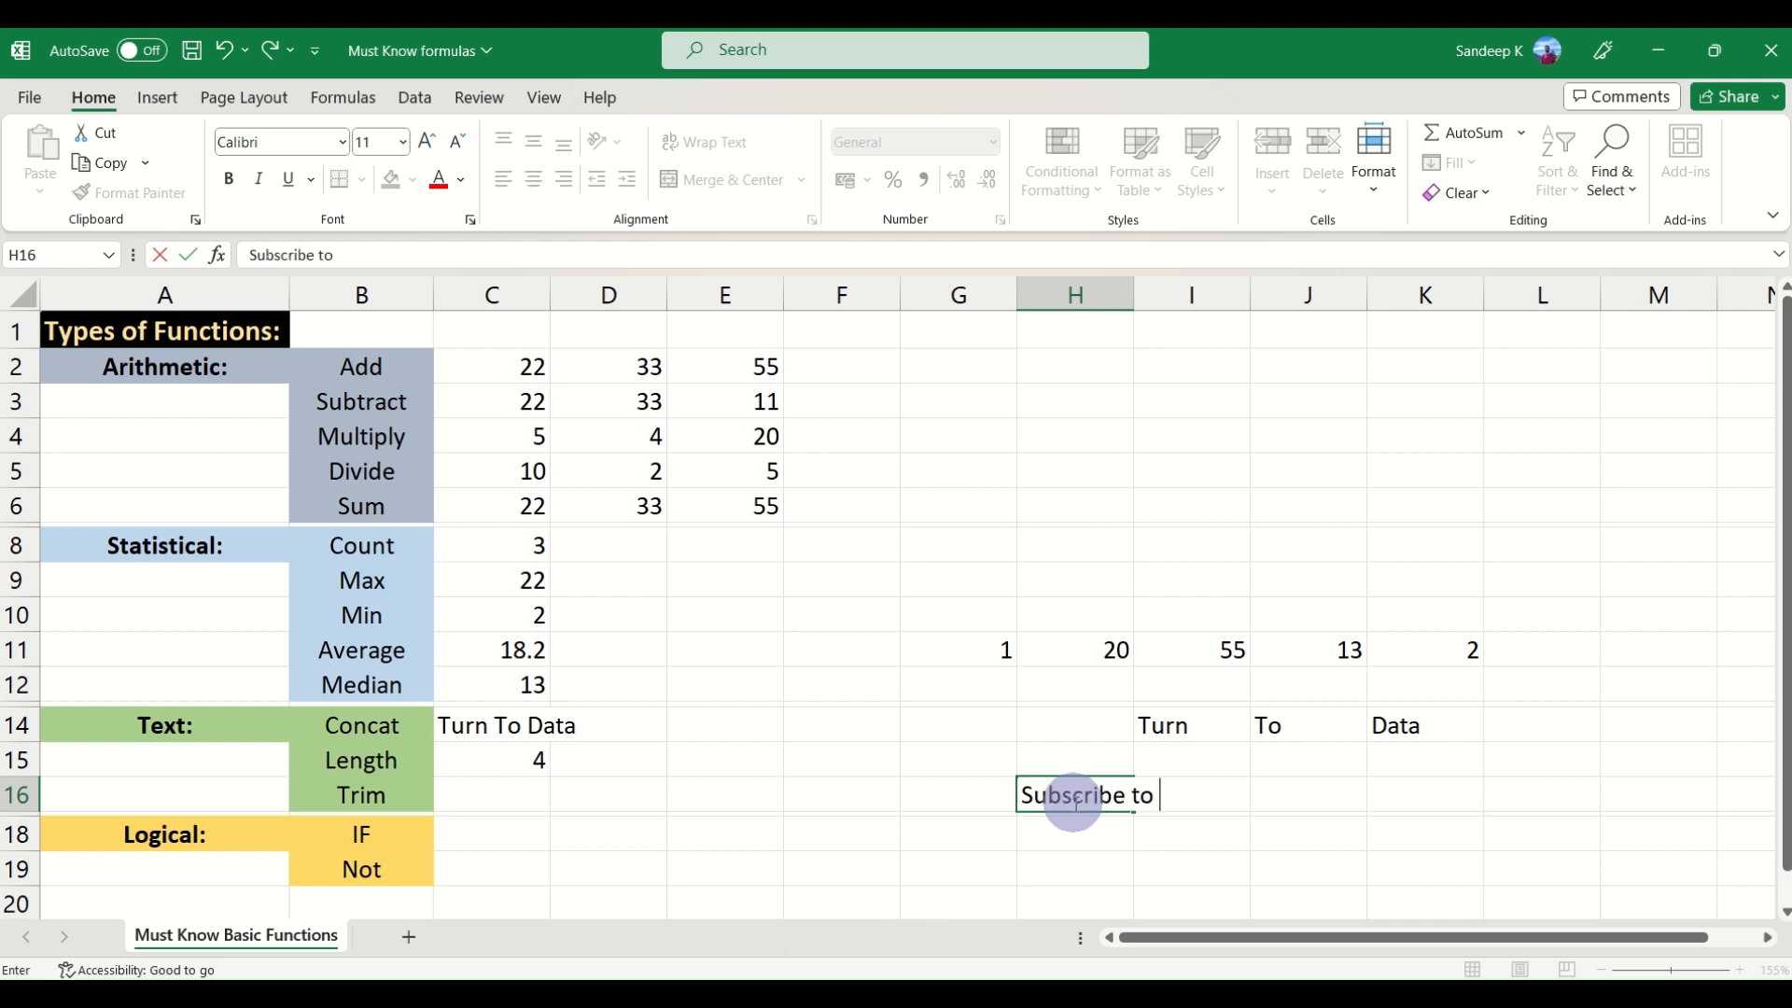
{"action": "type", "text": "Turn To Data"}
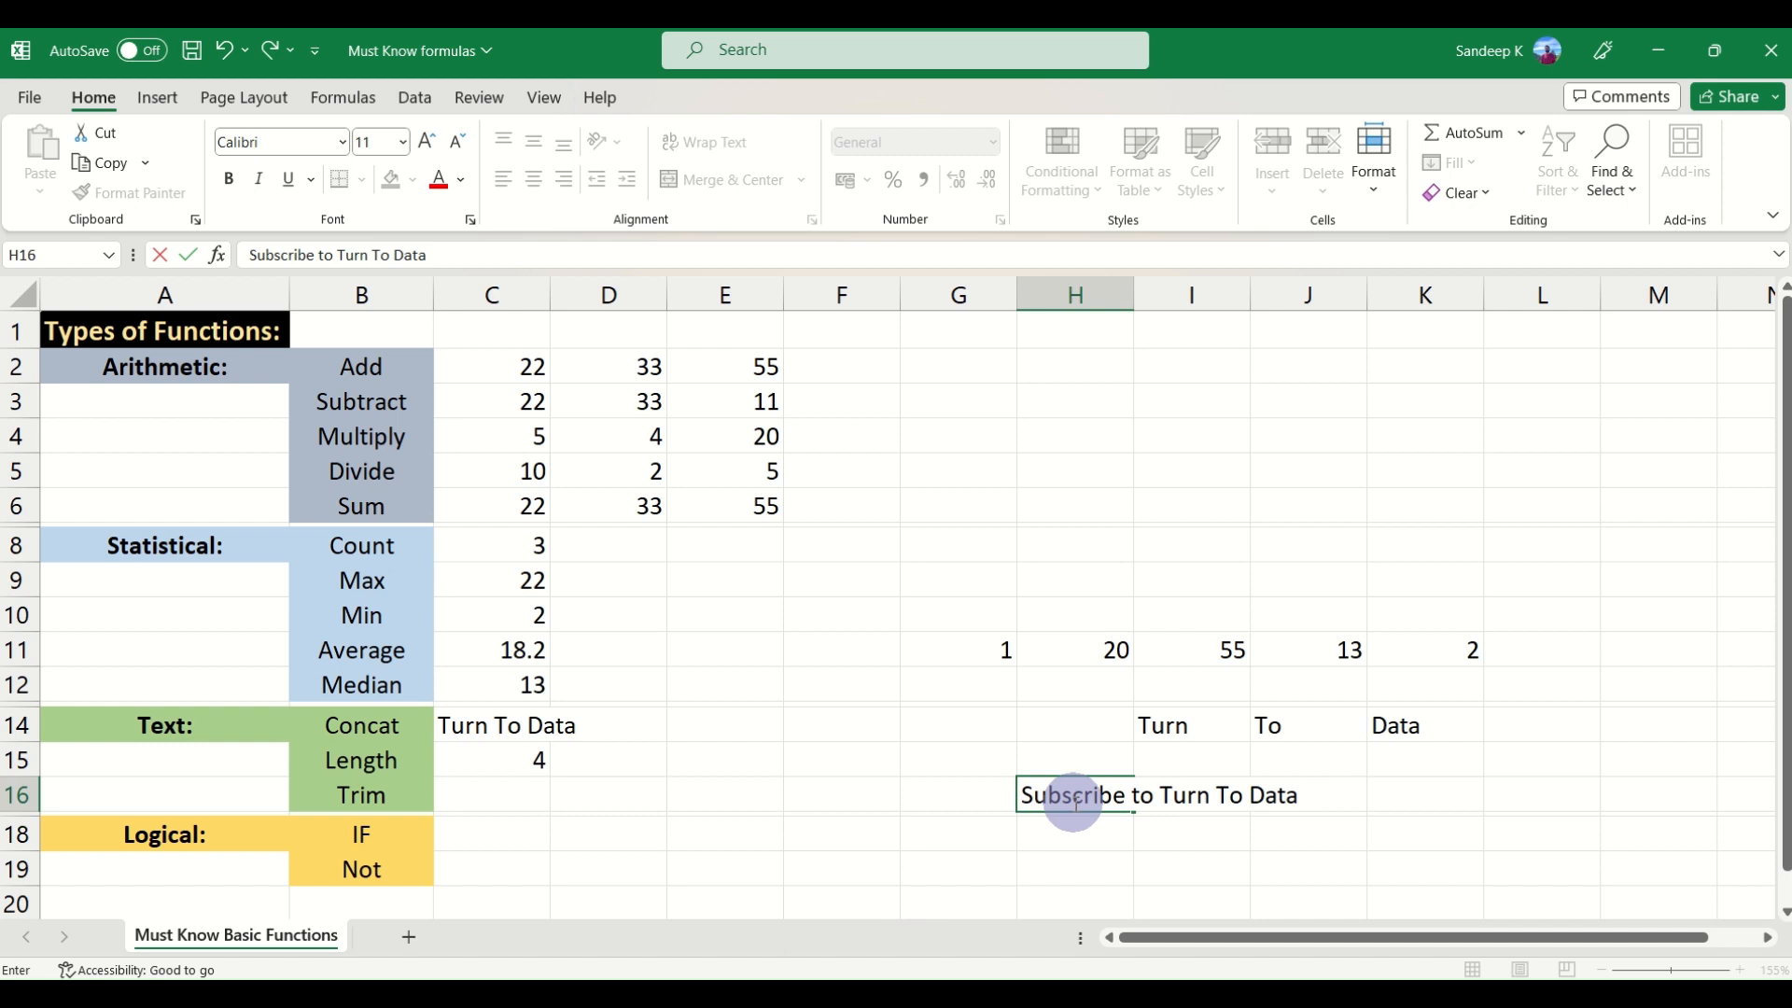
{"action": "key", "text": "Left"}
Add extra spaces in H16 before and after Subscribe, between To and Data, and after Data
{"action": "left_click", "coordinate": [1075, 802]}
{"action": "double_click", "coordinate": [1075, 803]}
{"action": "key", "text": "Home"}
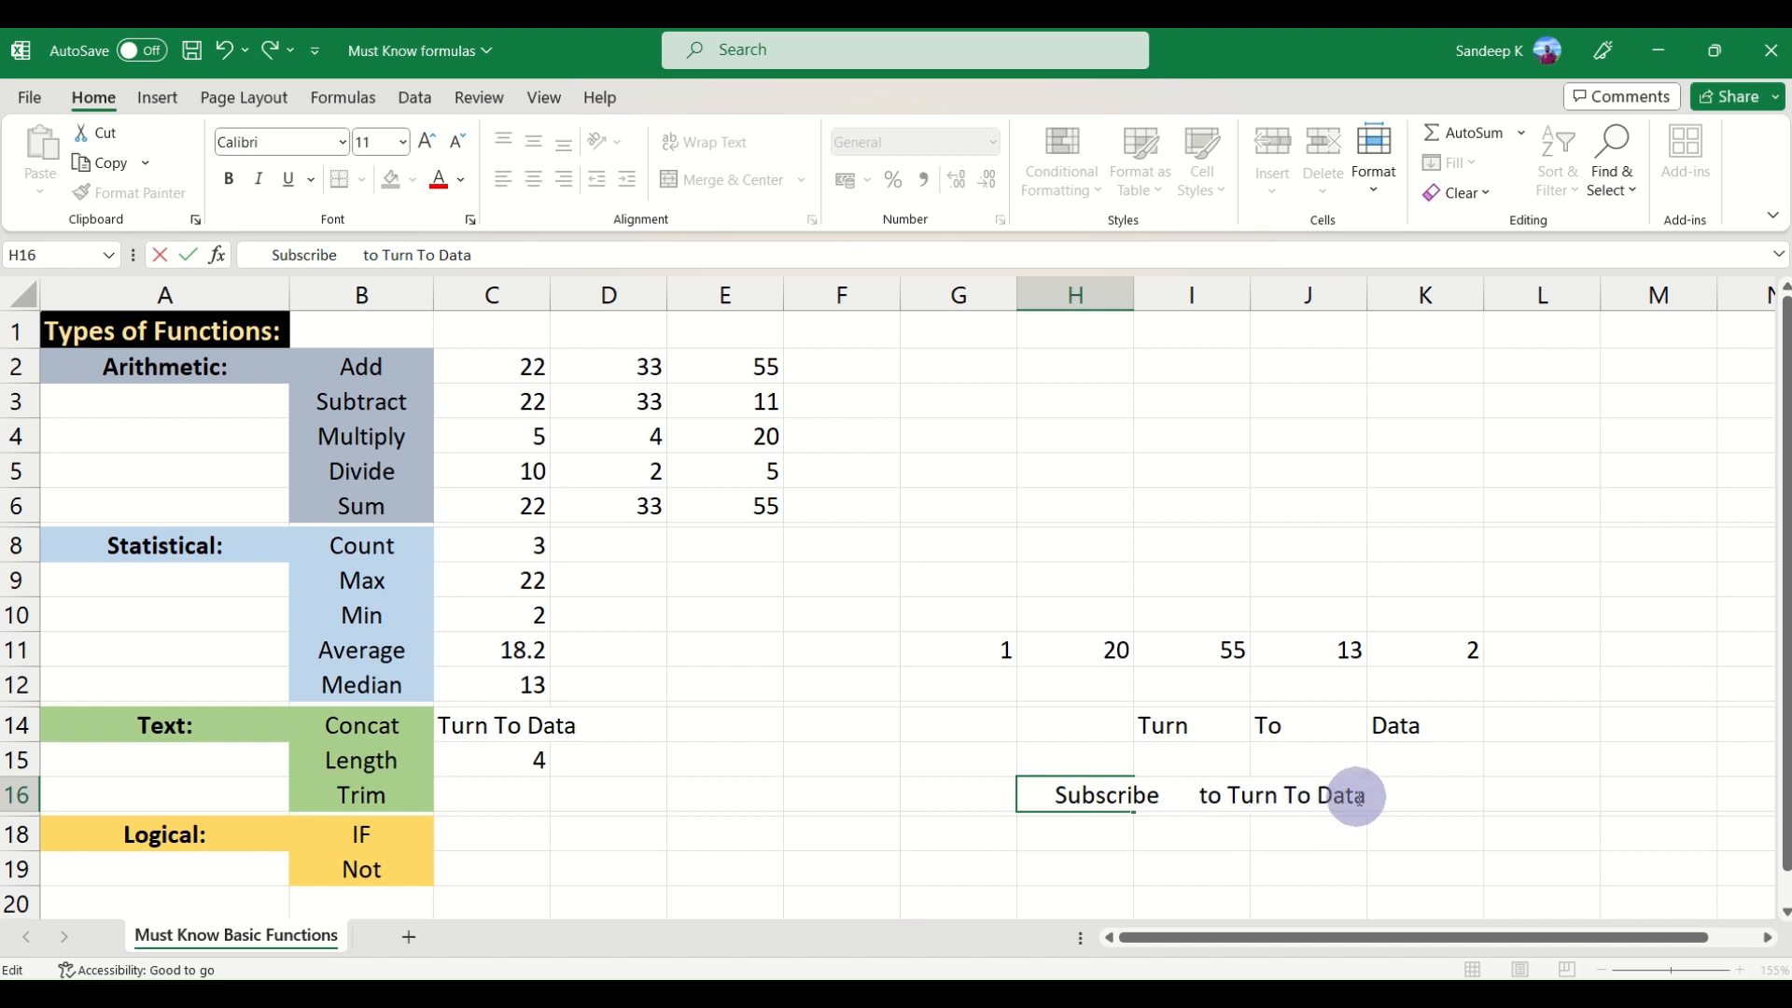
{"action": "left_click", "coordinate": [1311, 797]}
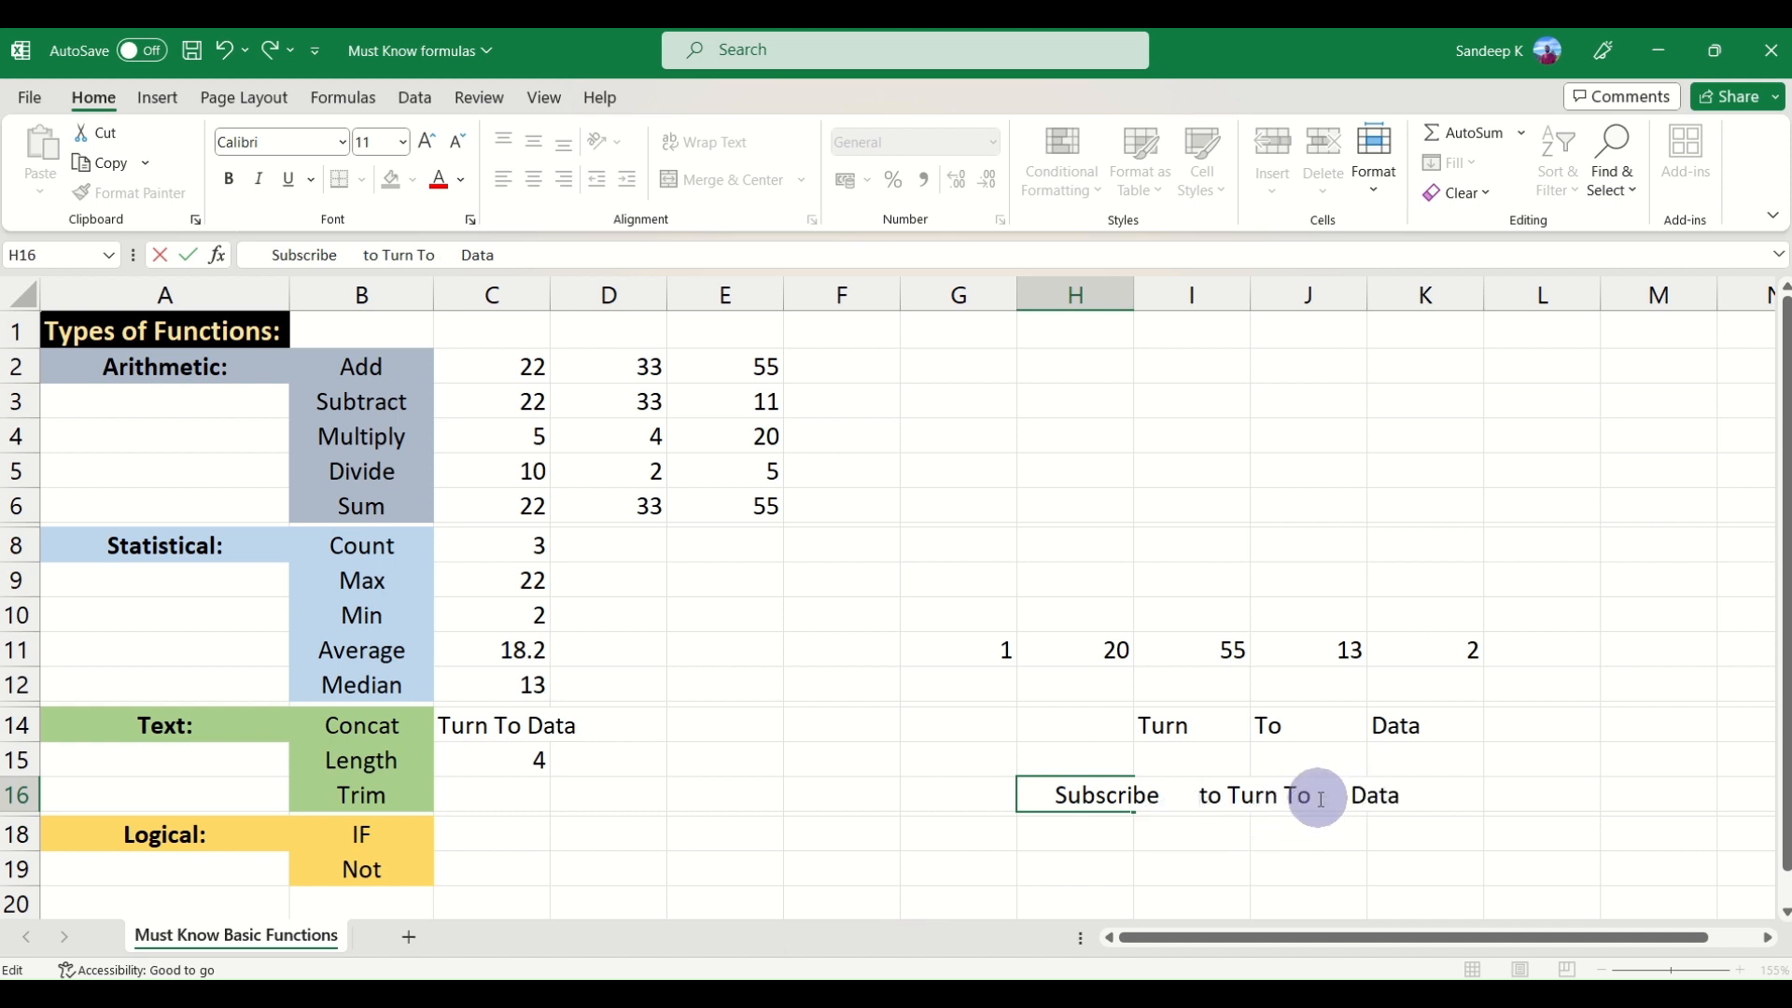
{"action": "left_click", "coordinate": [1396, 800]}
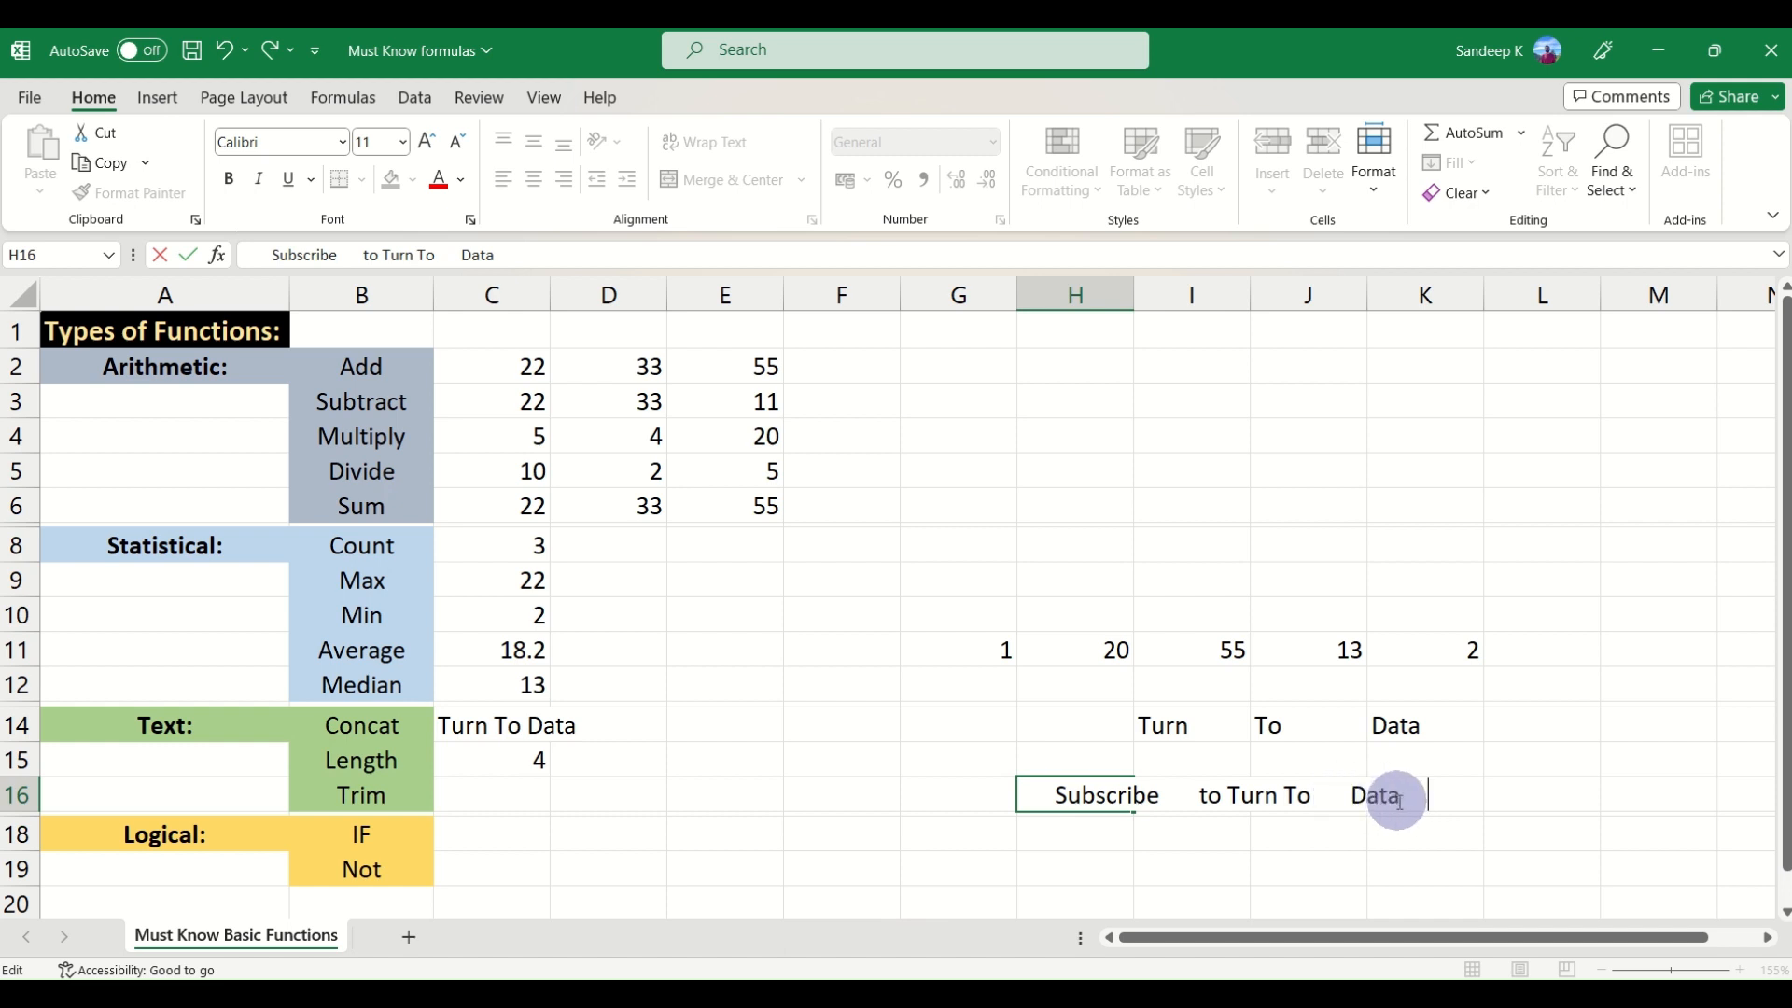
{"action": "left_click_drag", "start_coordinate": [1390, 799], "coordinate": [1319, 799]}
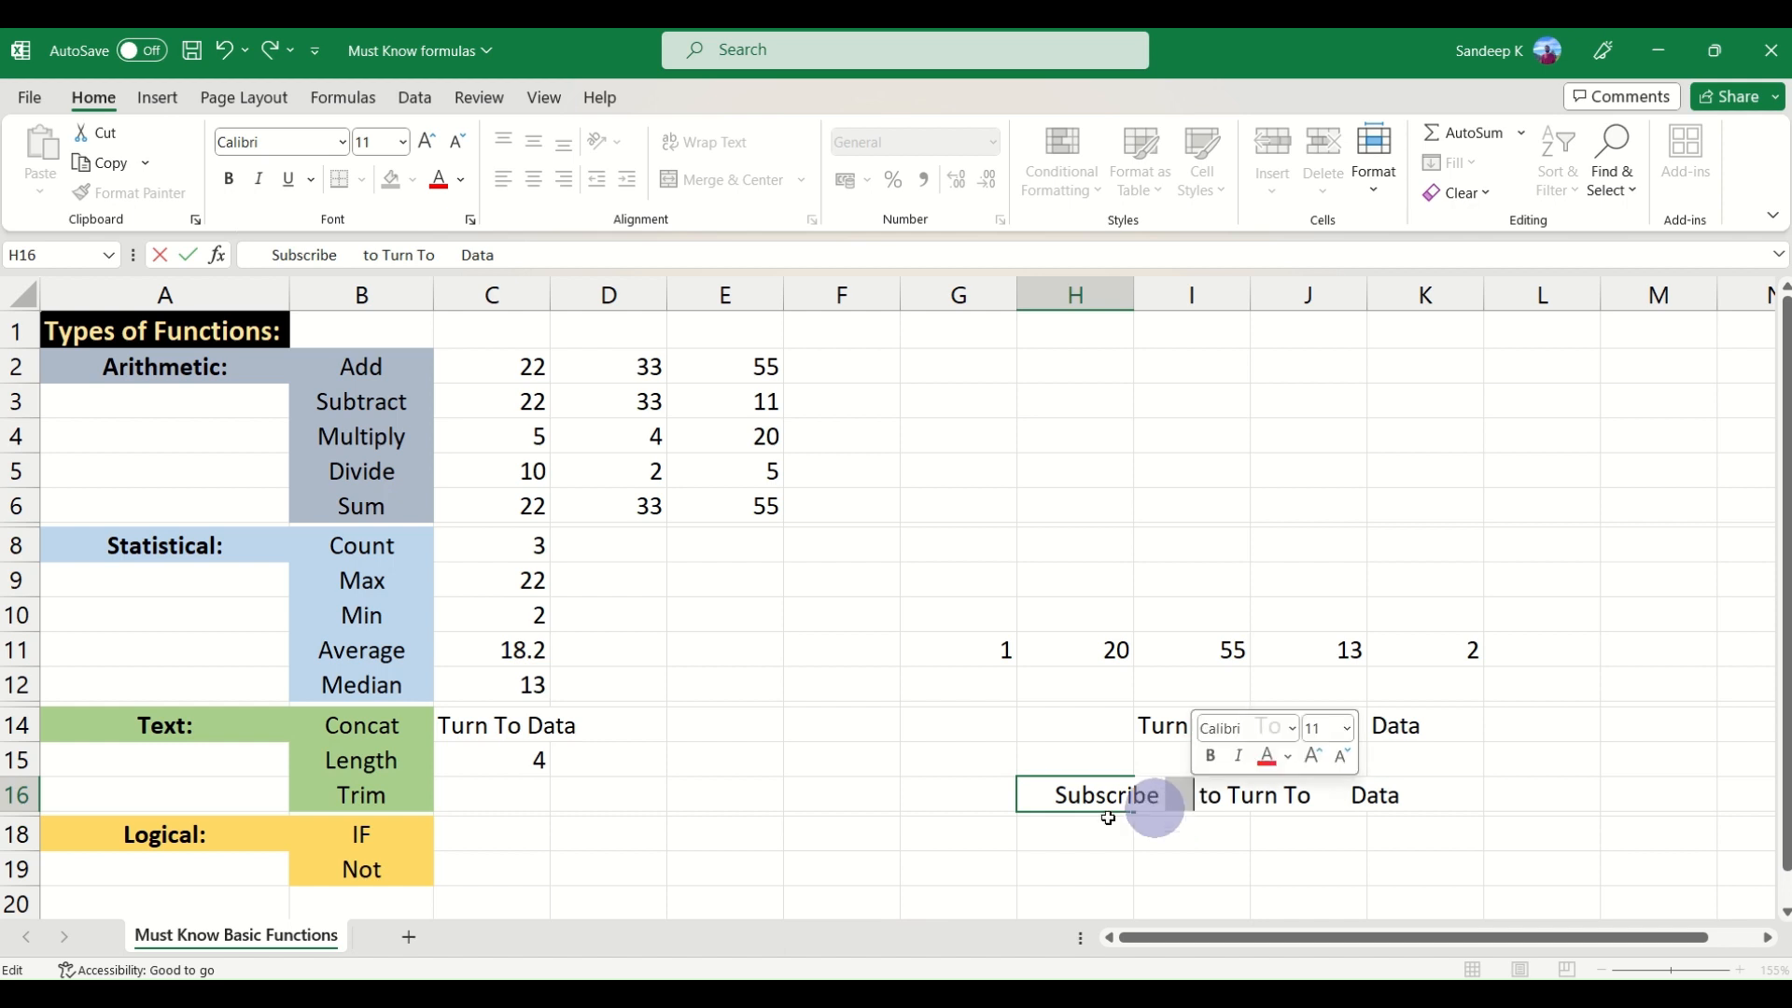
{"action": "left_click", "coordinate": [1055, 834]}
{"action": "left_click", "coordinate": [1060, 796]}
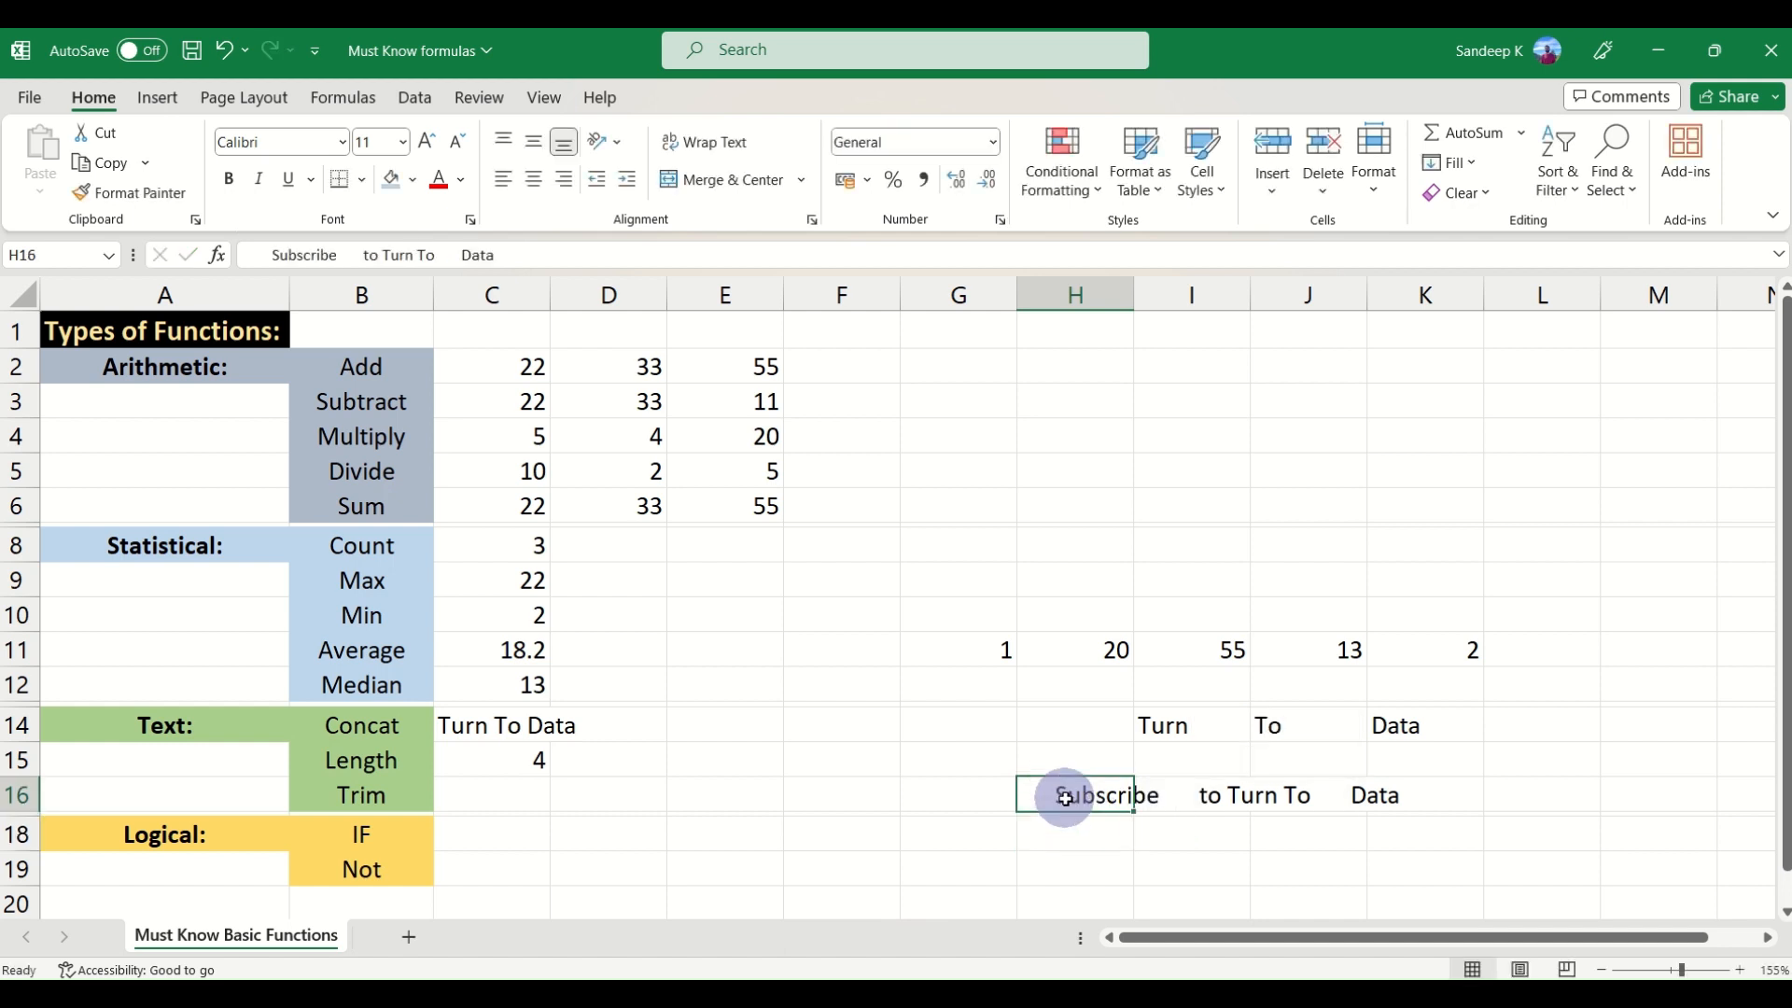
Inspect the extra spaces after Data and between To and Data in the H16 sample text
{"action": "left_click", "coordinate": [550, 257]}
{"action": "key", "text": "shift+Left"}
{"action": "key", "text": "shift+Left"}
{"action": "key", "text": "shift+Left"}
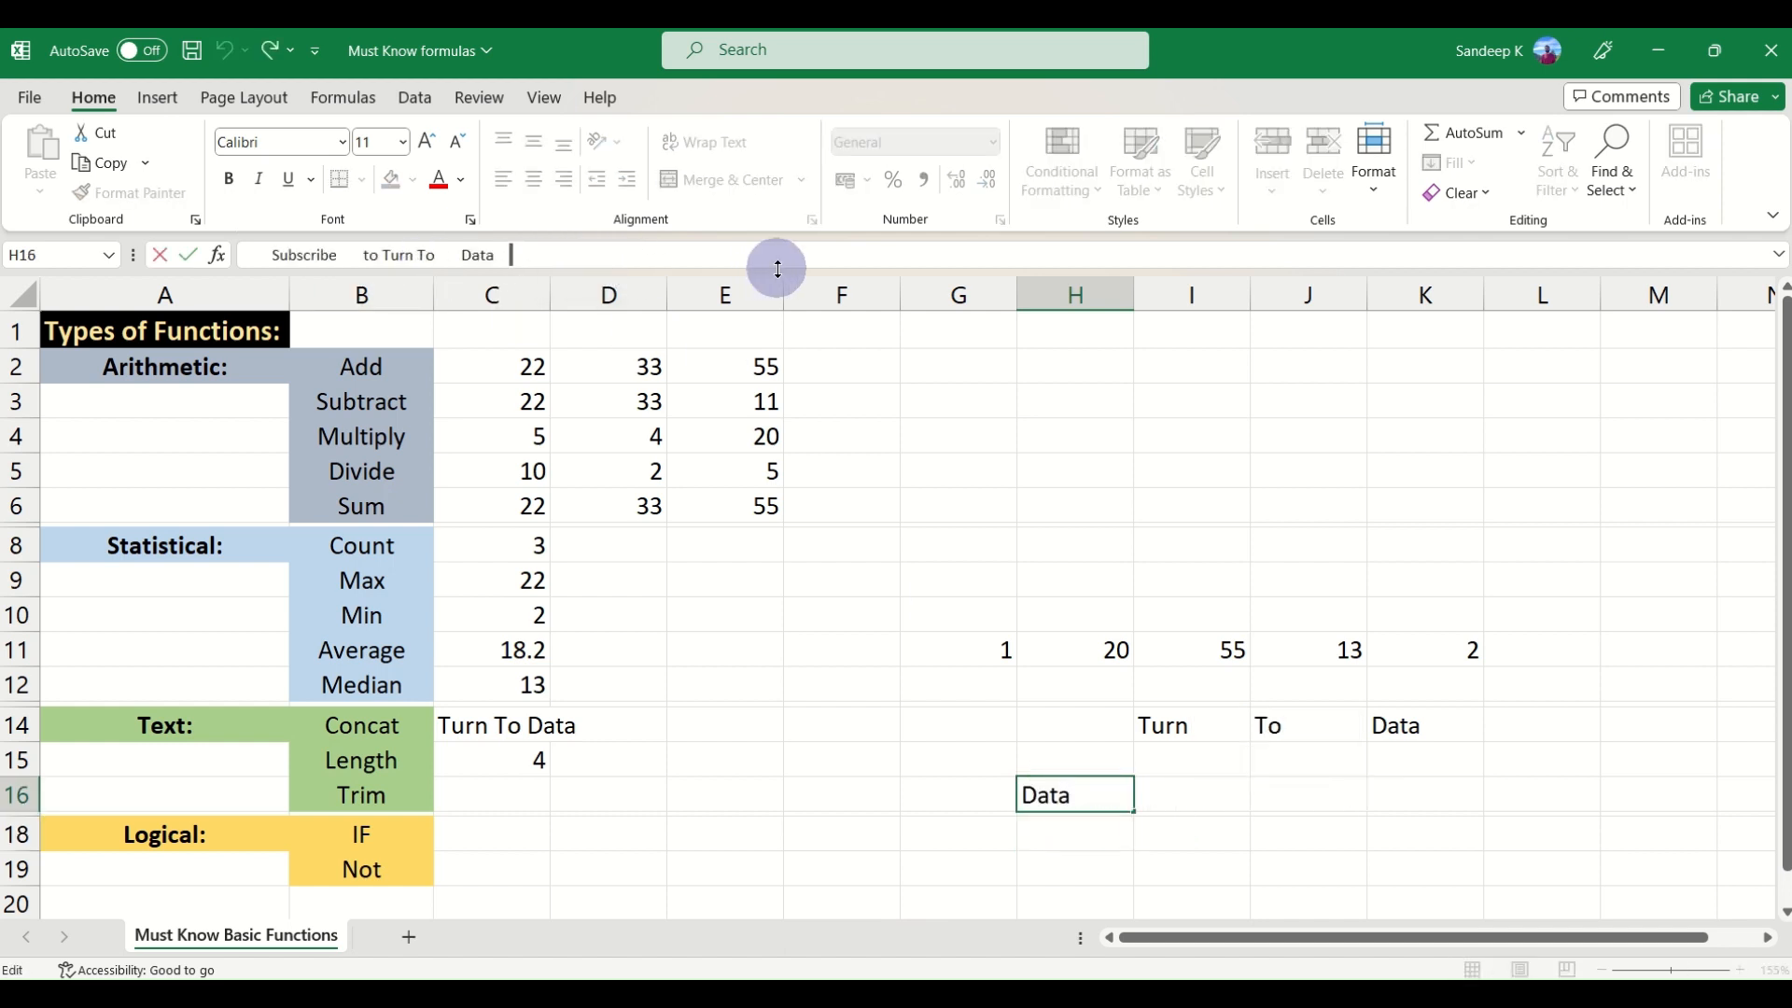
{"action": "key", "text": "shift+Left"}
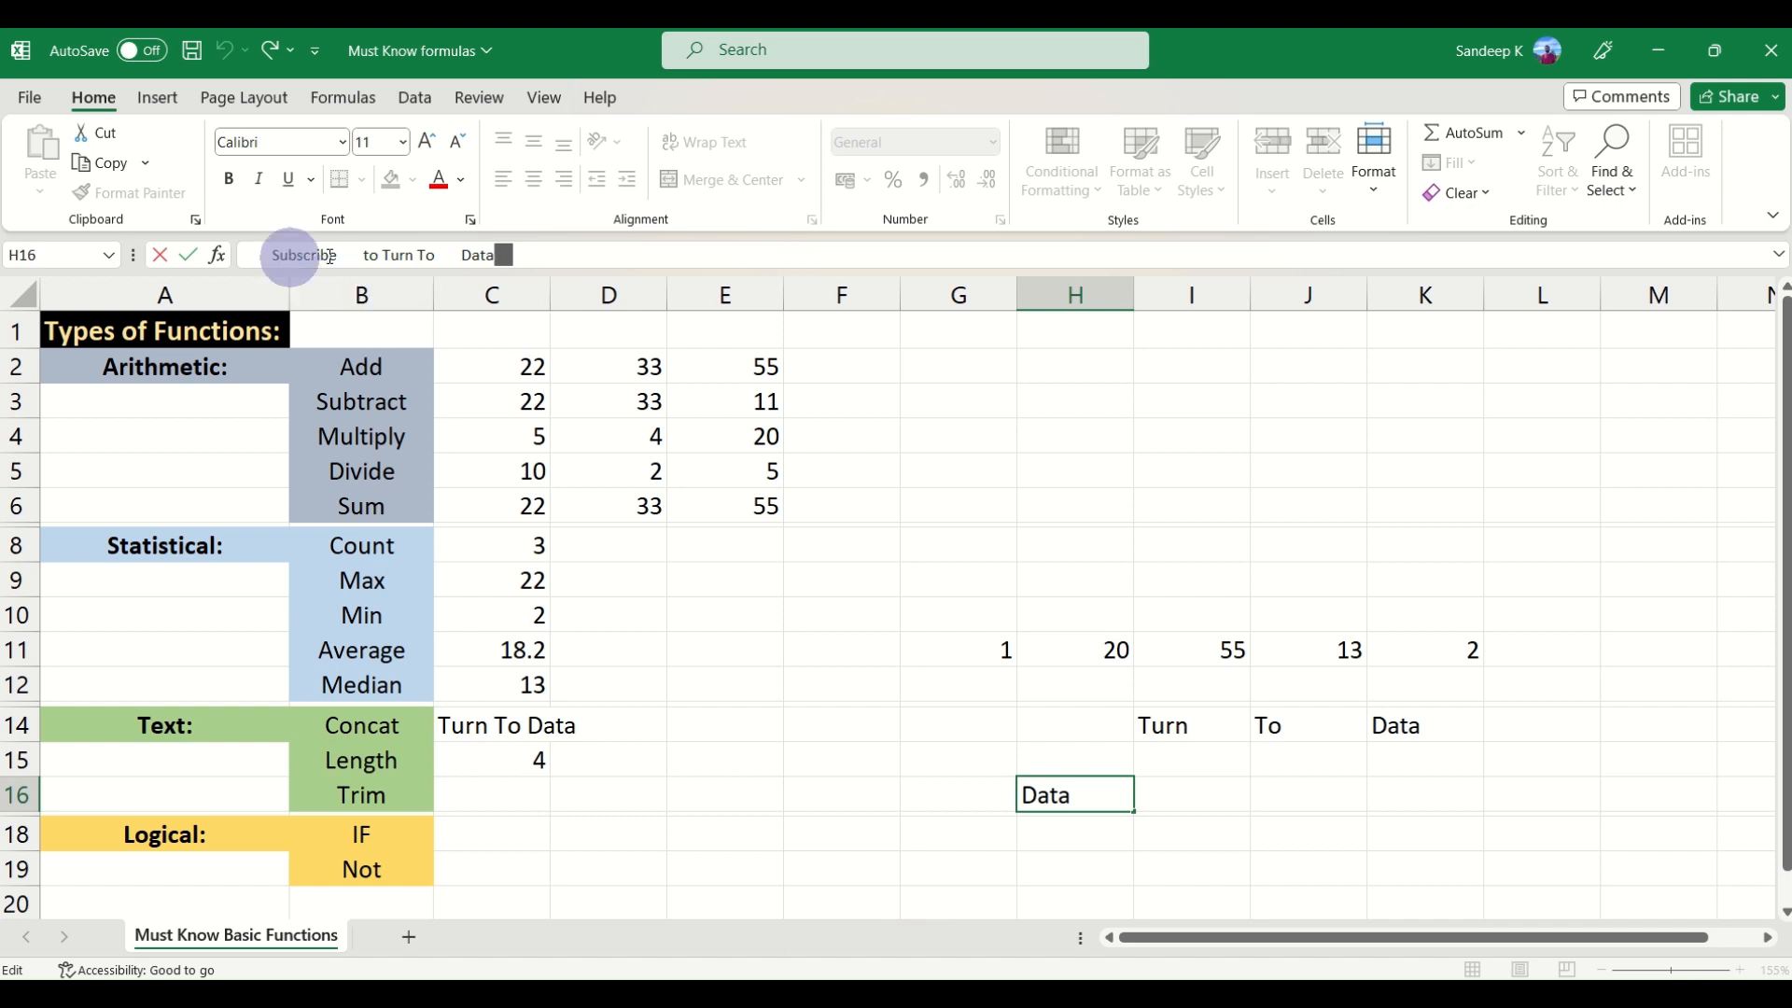
{"action": "key", "text": "Right"}
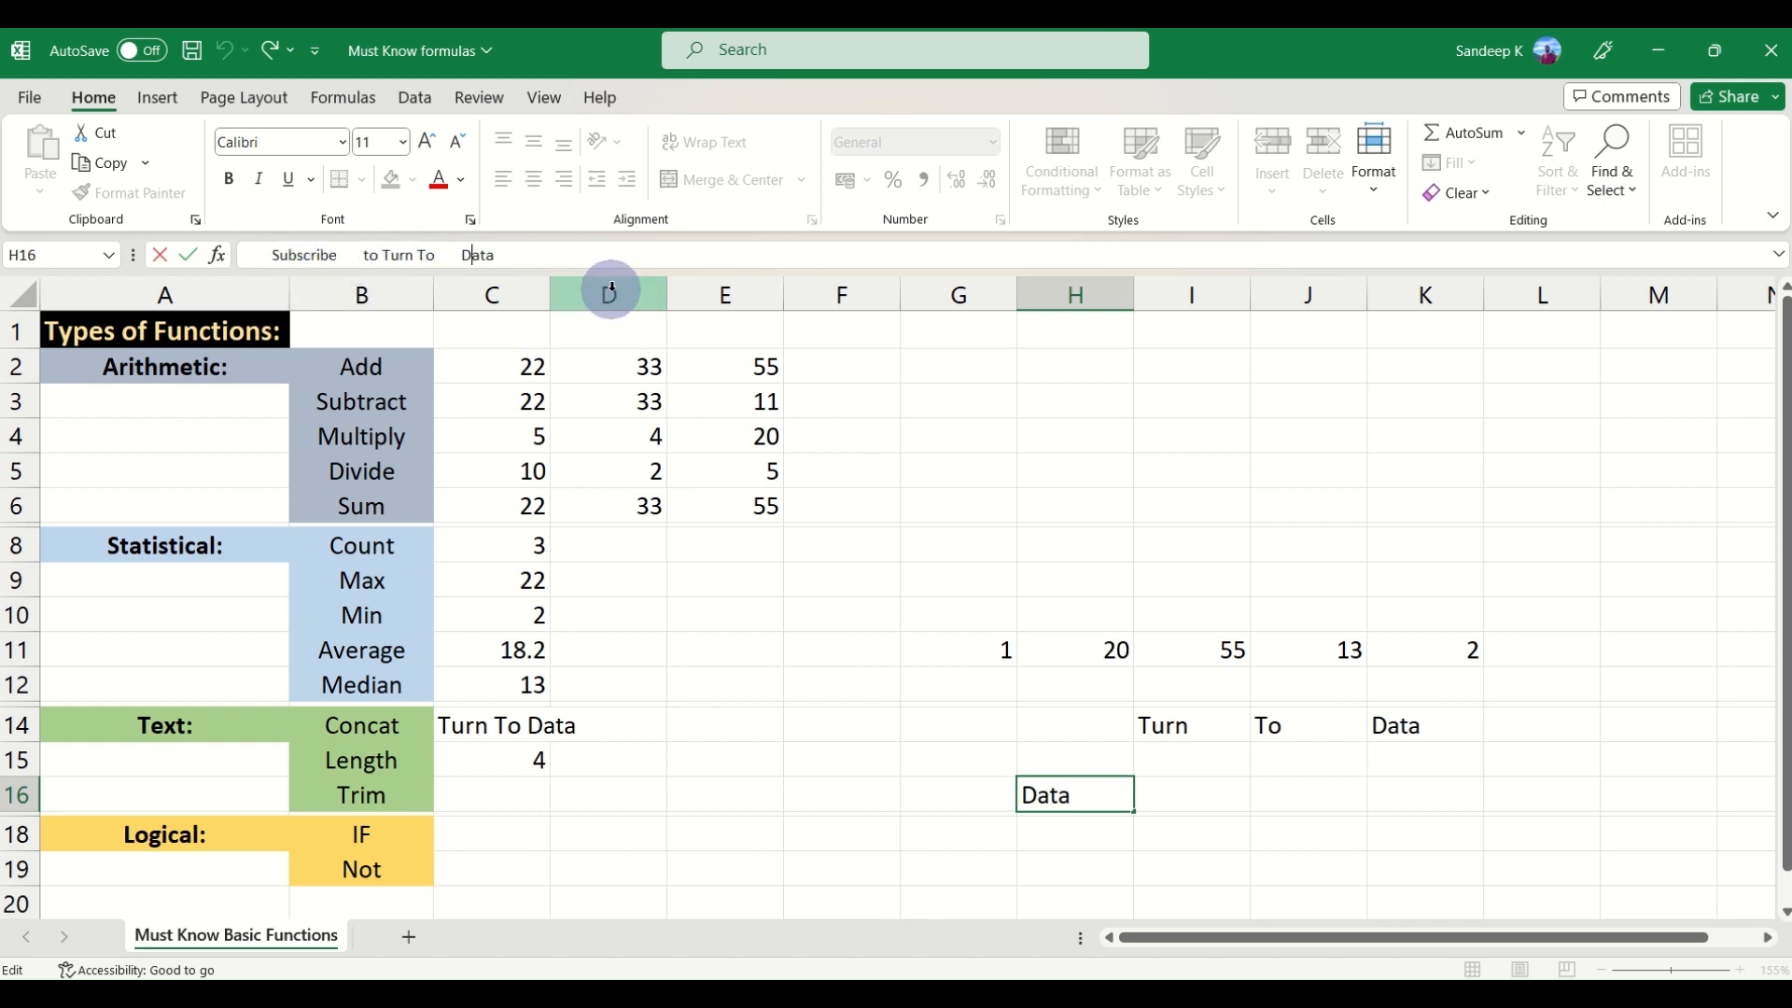
{"action": "key", "text": "shift+Left"}
{"action": "key", "text": "shift+Left"}
{"action": "key", "text": "shift+Left"}
{"action": "key", "text": "shift+Left"}
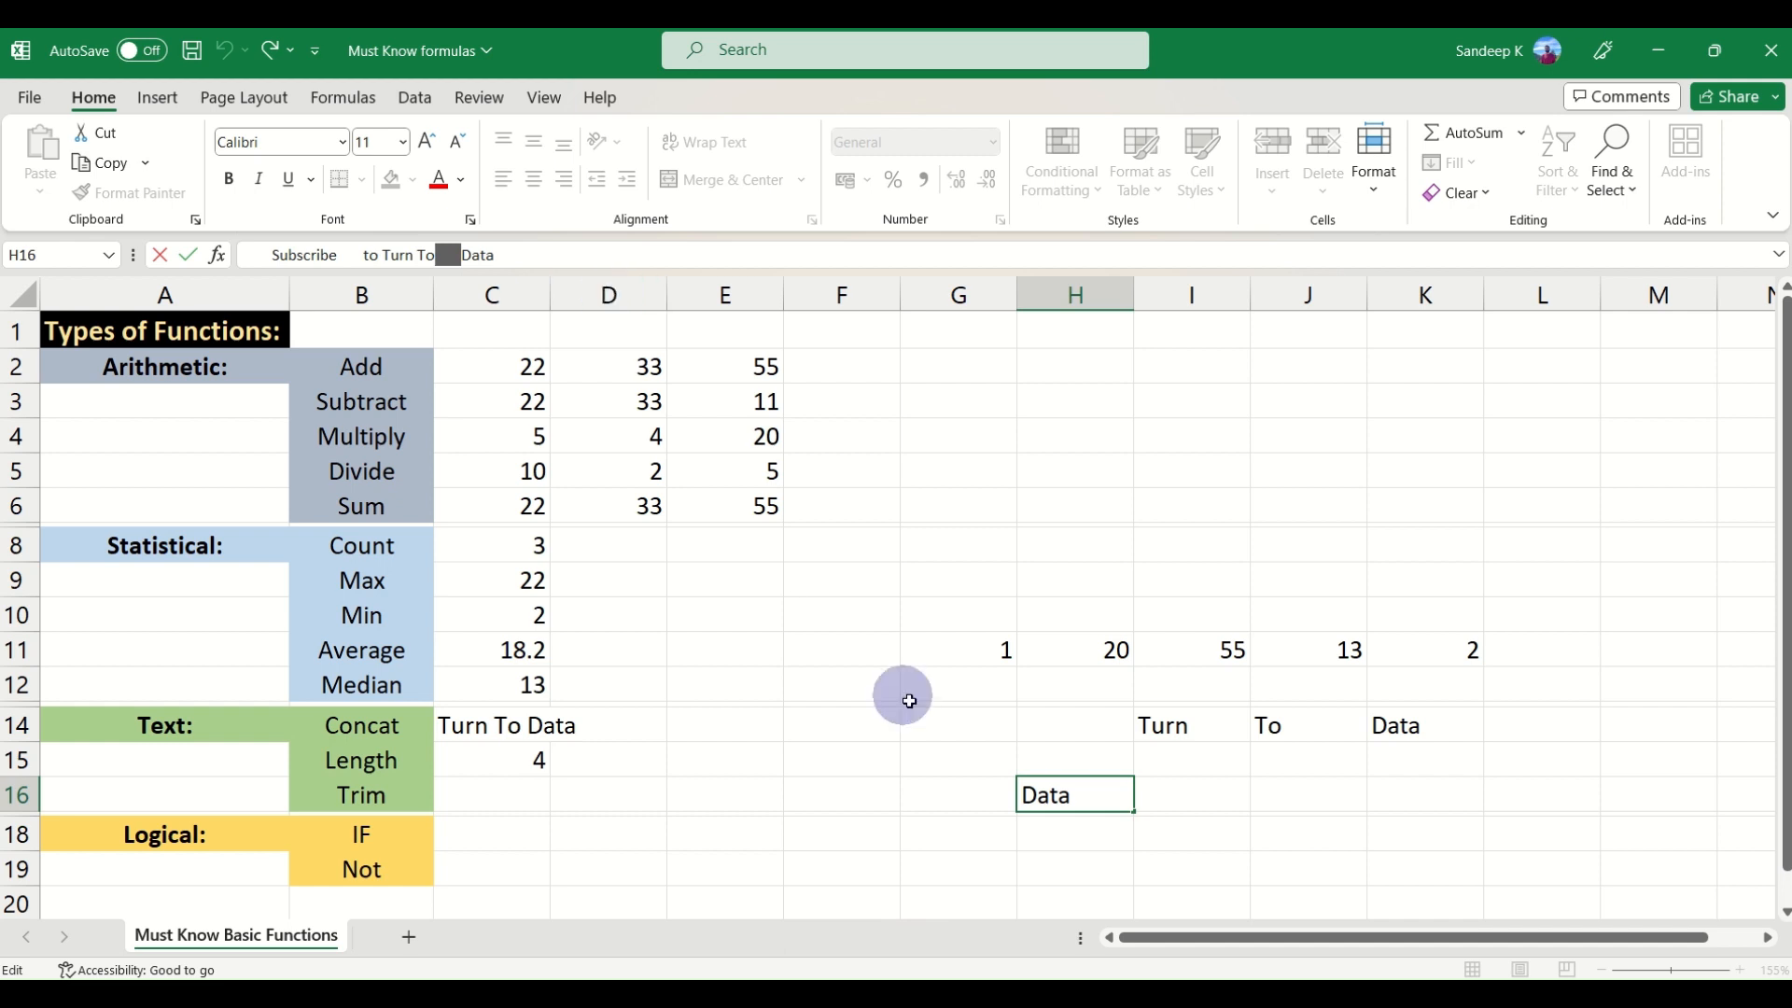
Enter the formula =TRIM(H16) in C16 to remove the extra spaces from the sample text
{"action": "left_click", "coordinate": [477, 794]}
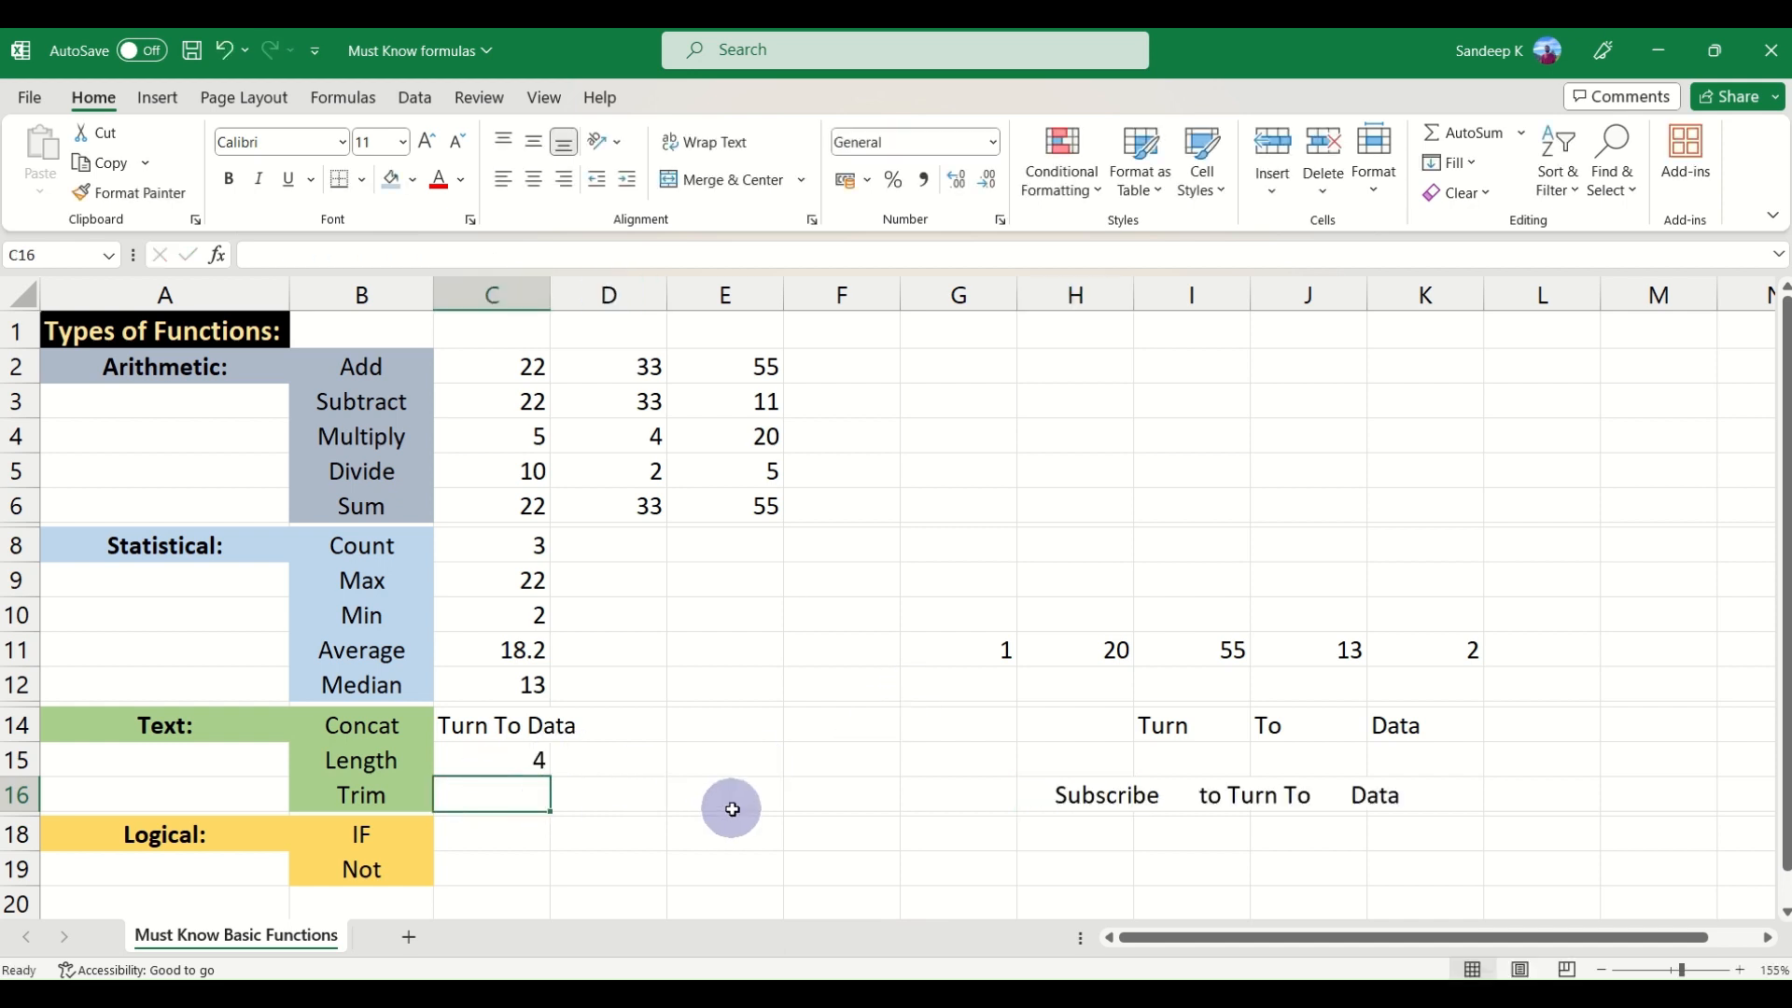
{"action": "type", "text": "=trim"}
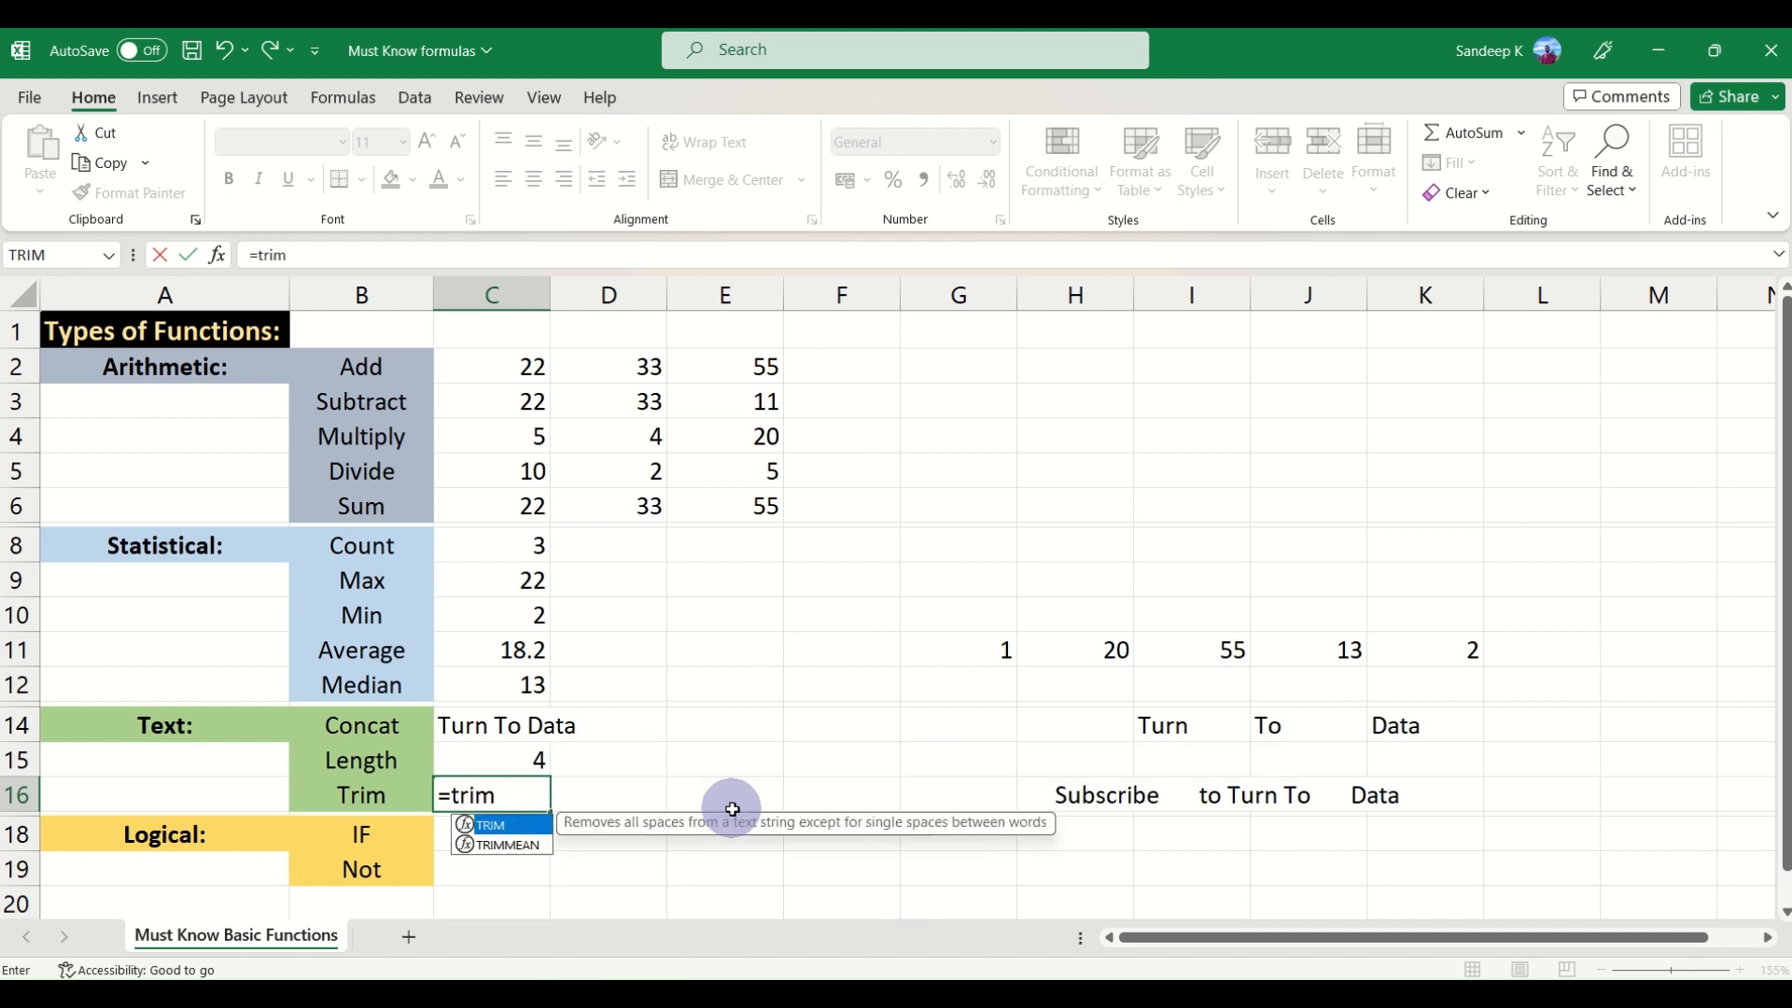
{"action": "key", "text": "Tab"}
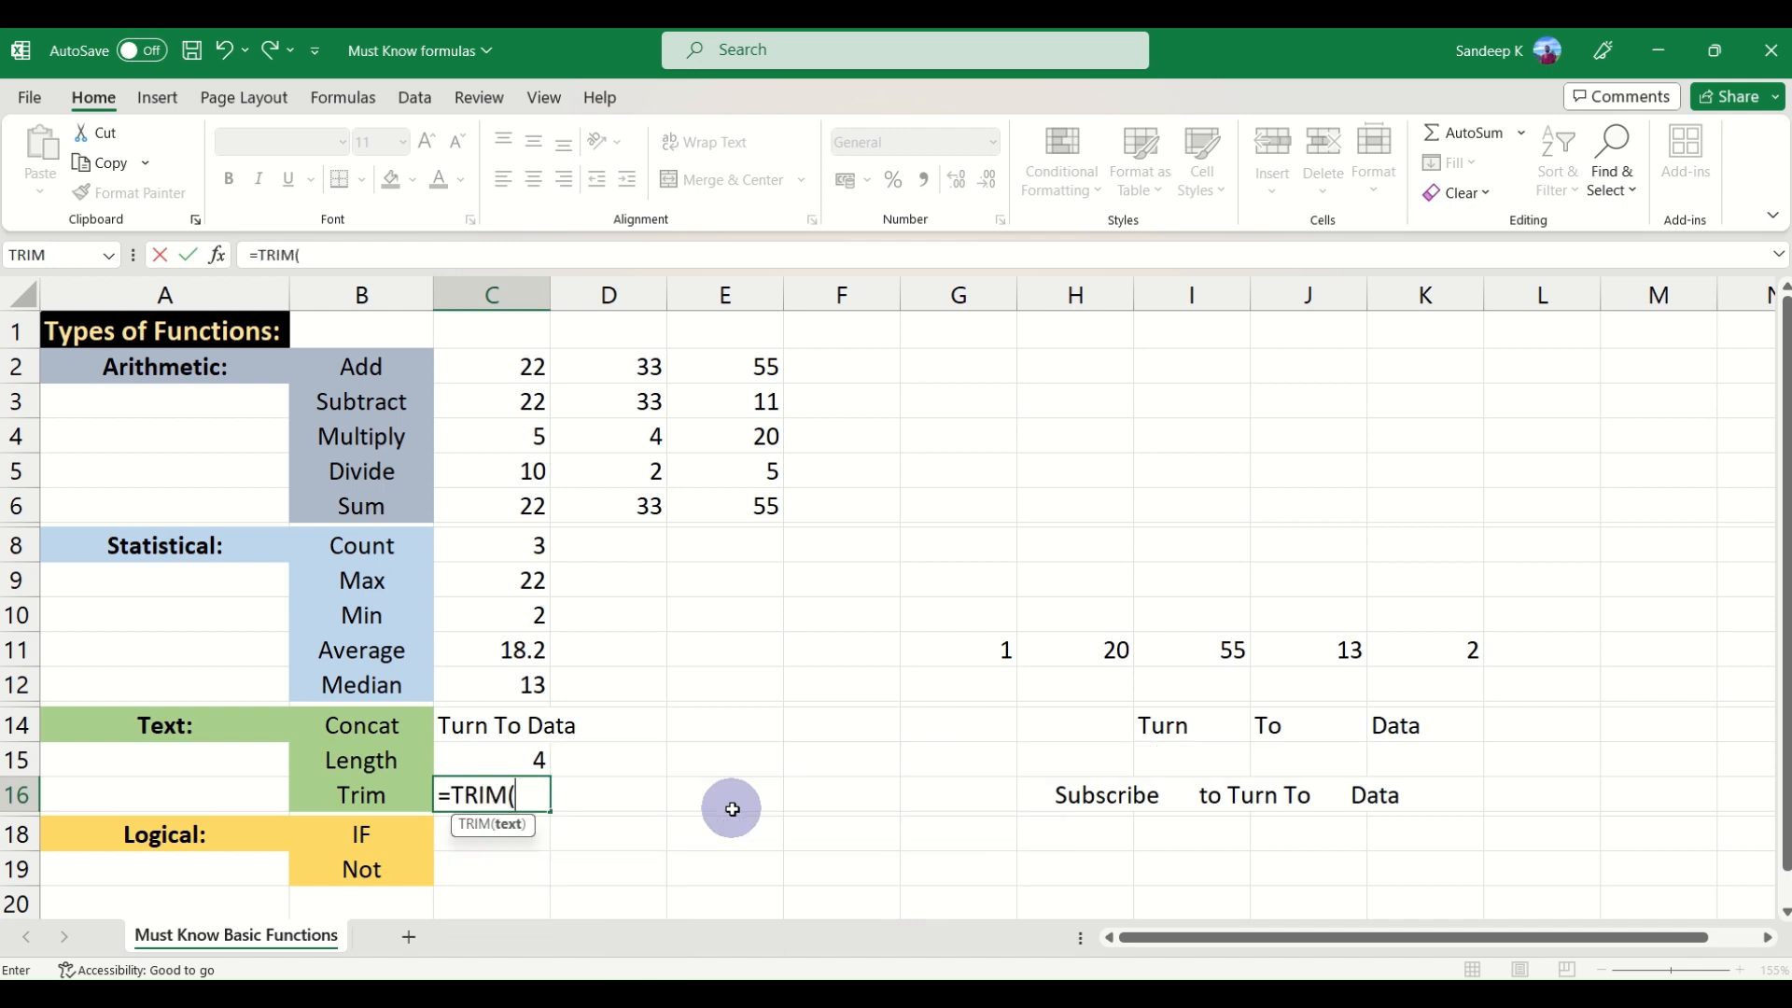
{"action": "left_click", "coordinate": [1070, 800]}
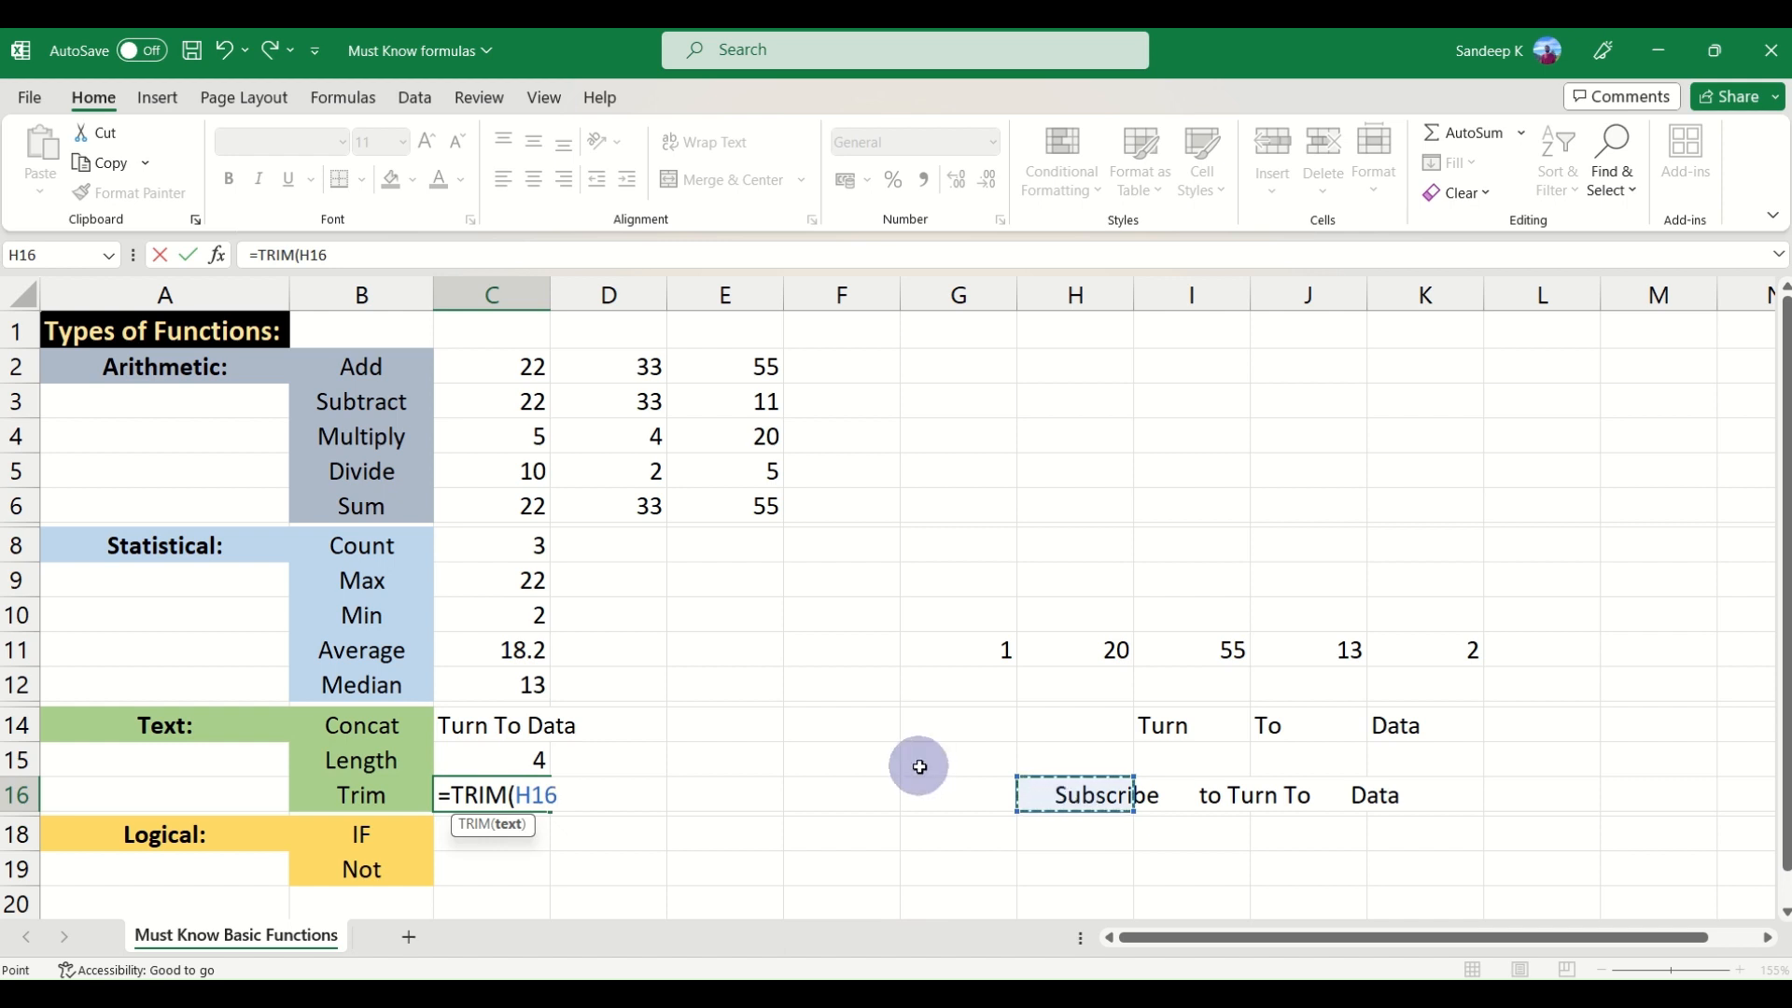
{"action": "type", "text": ")"}
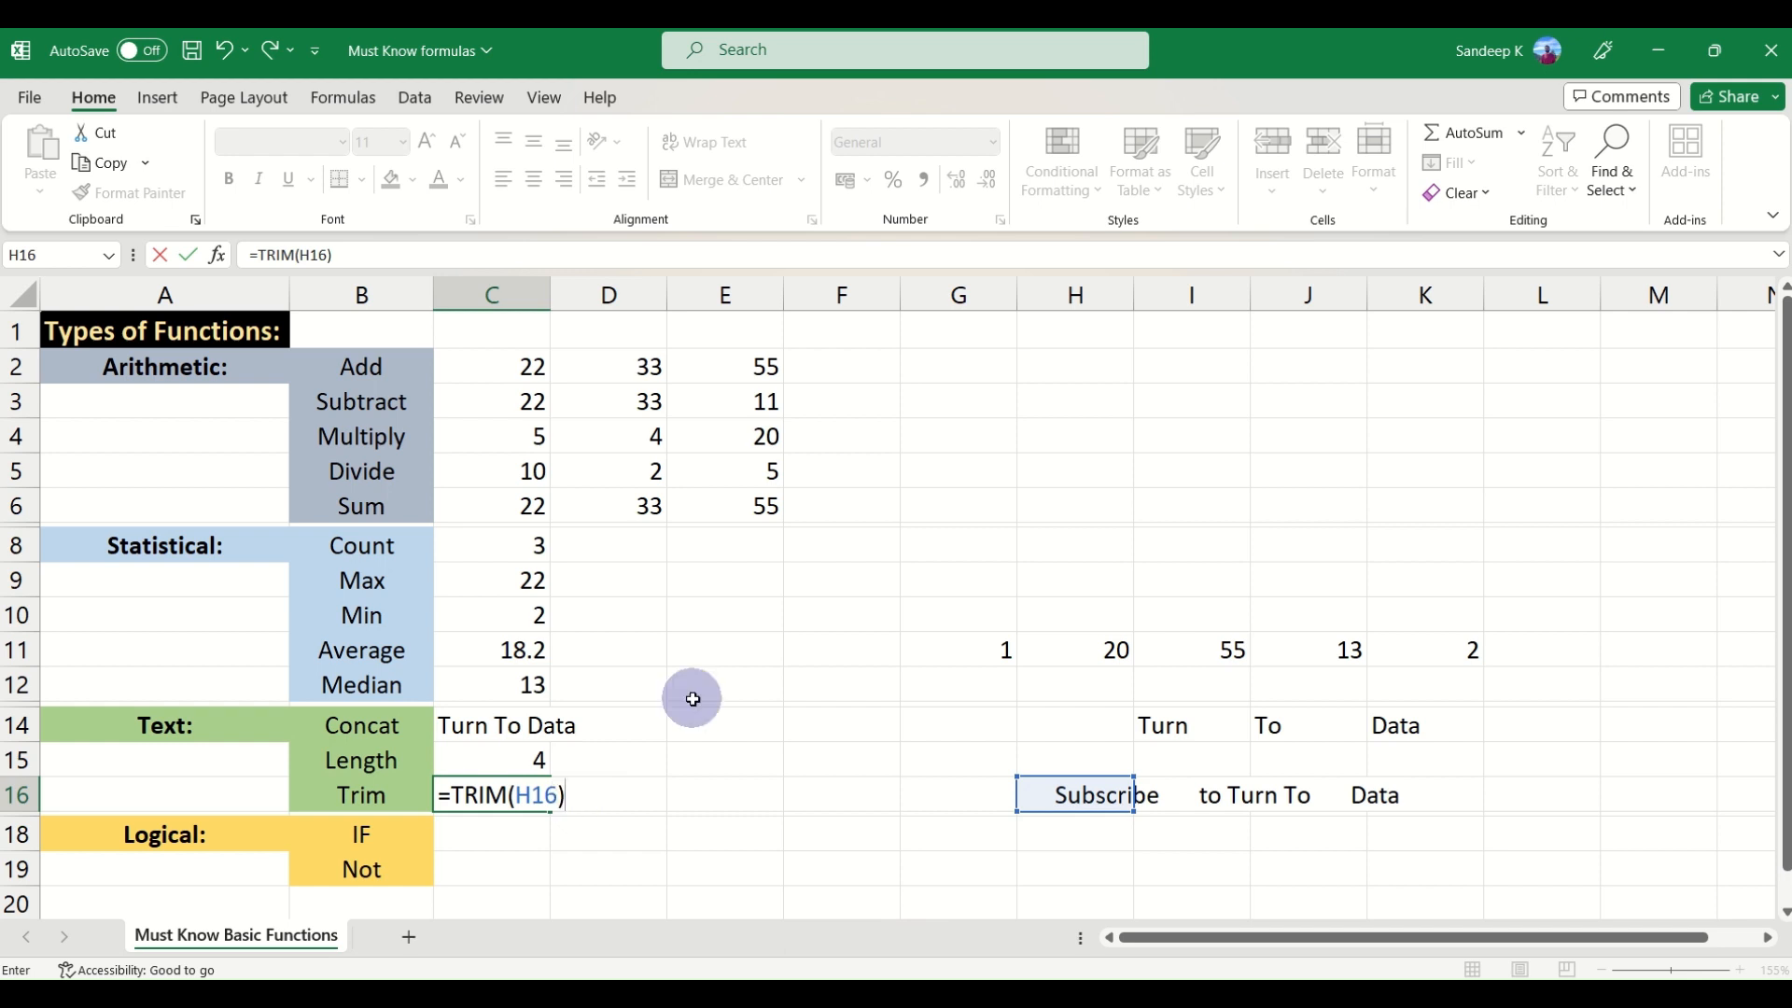
{"action": "key", "text": "Return"}
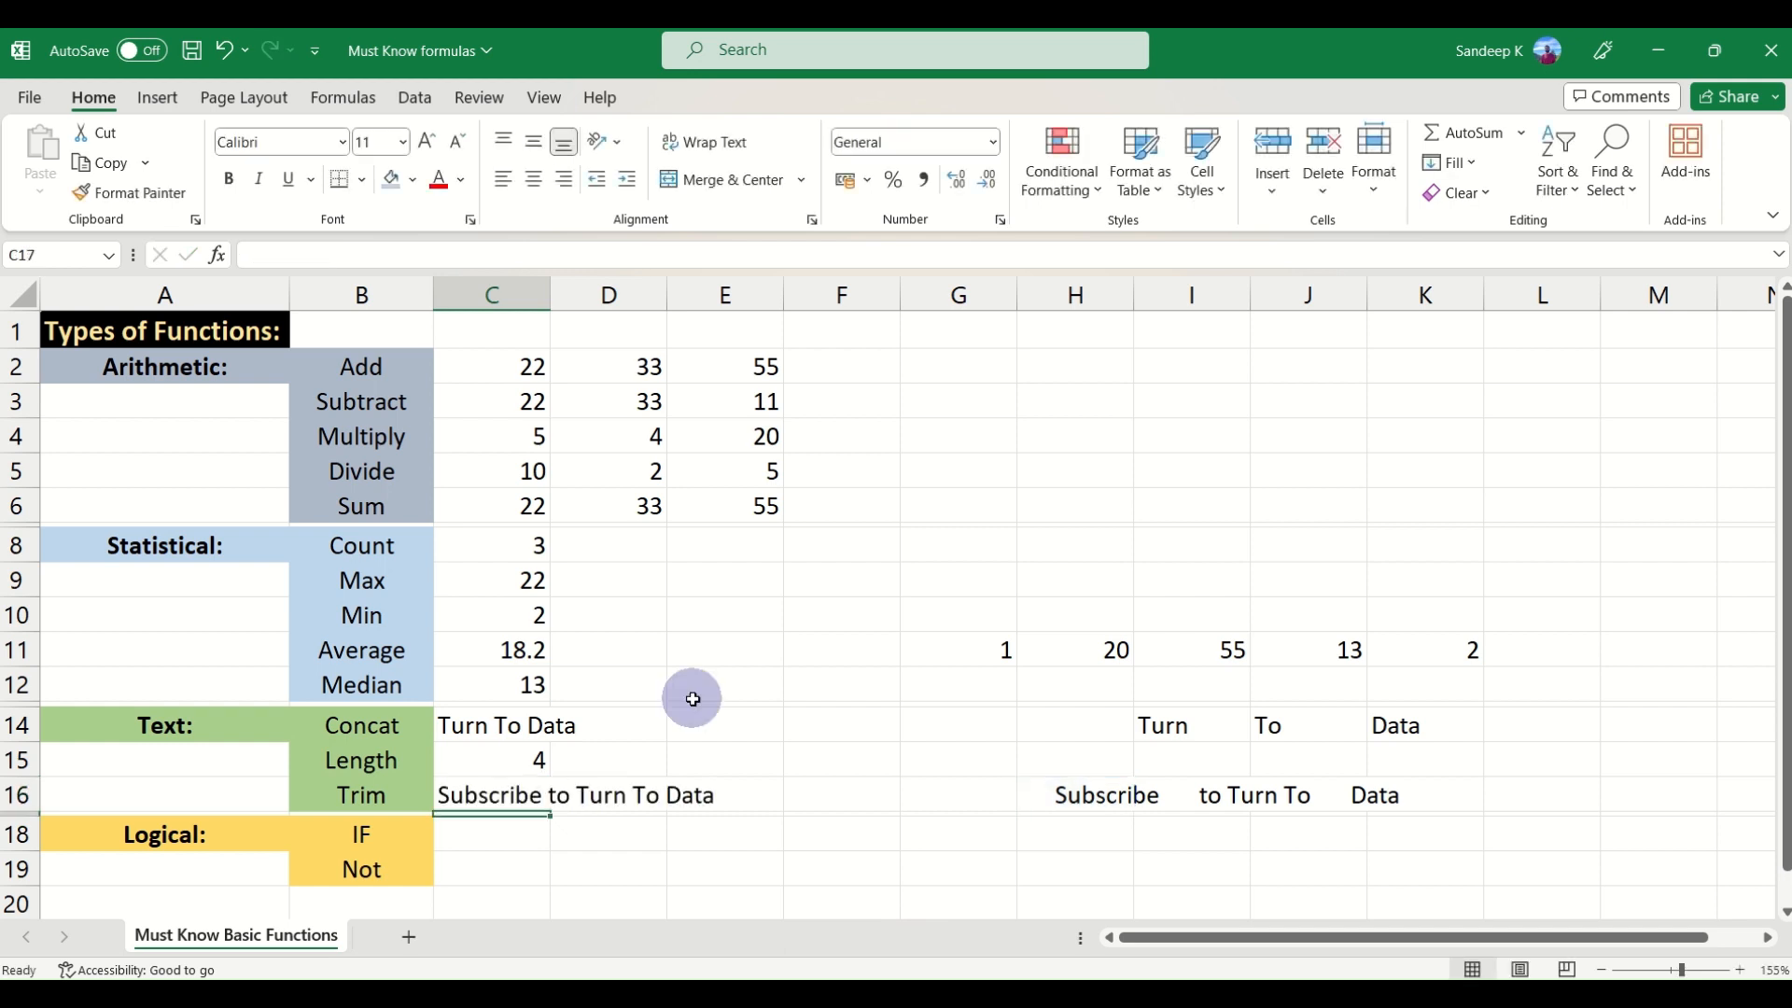
Check the TRIM result in C16 for leading, trailing and repeated spaces
{"action": "left_click", "coordinate": [474, 791]}
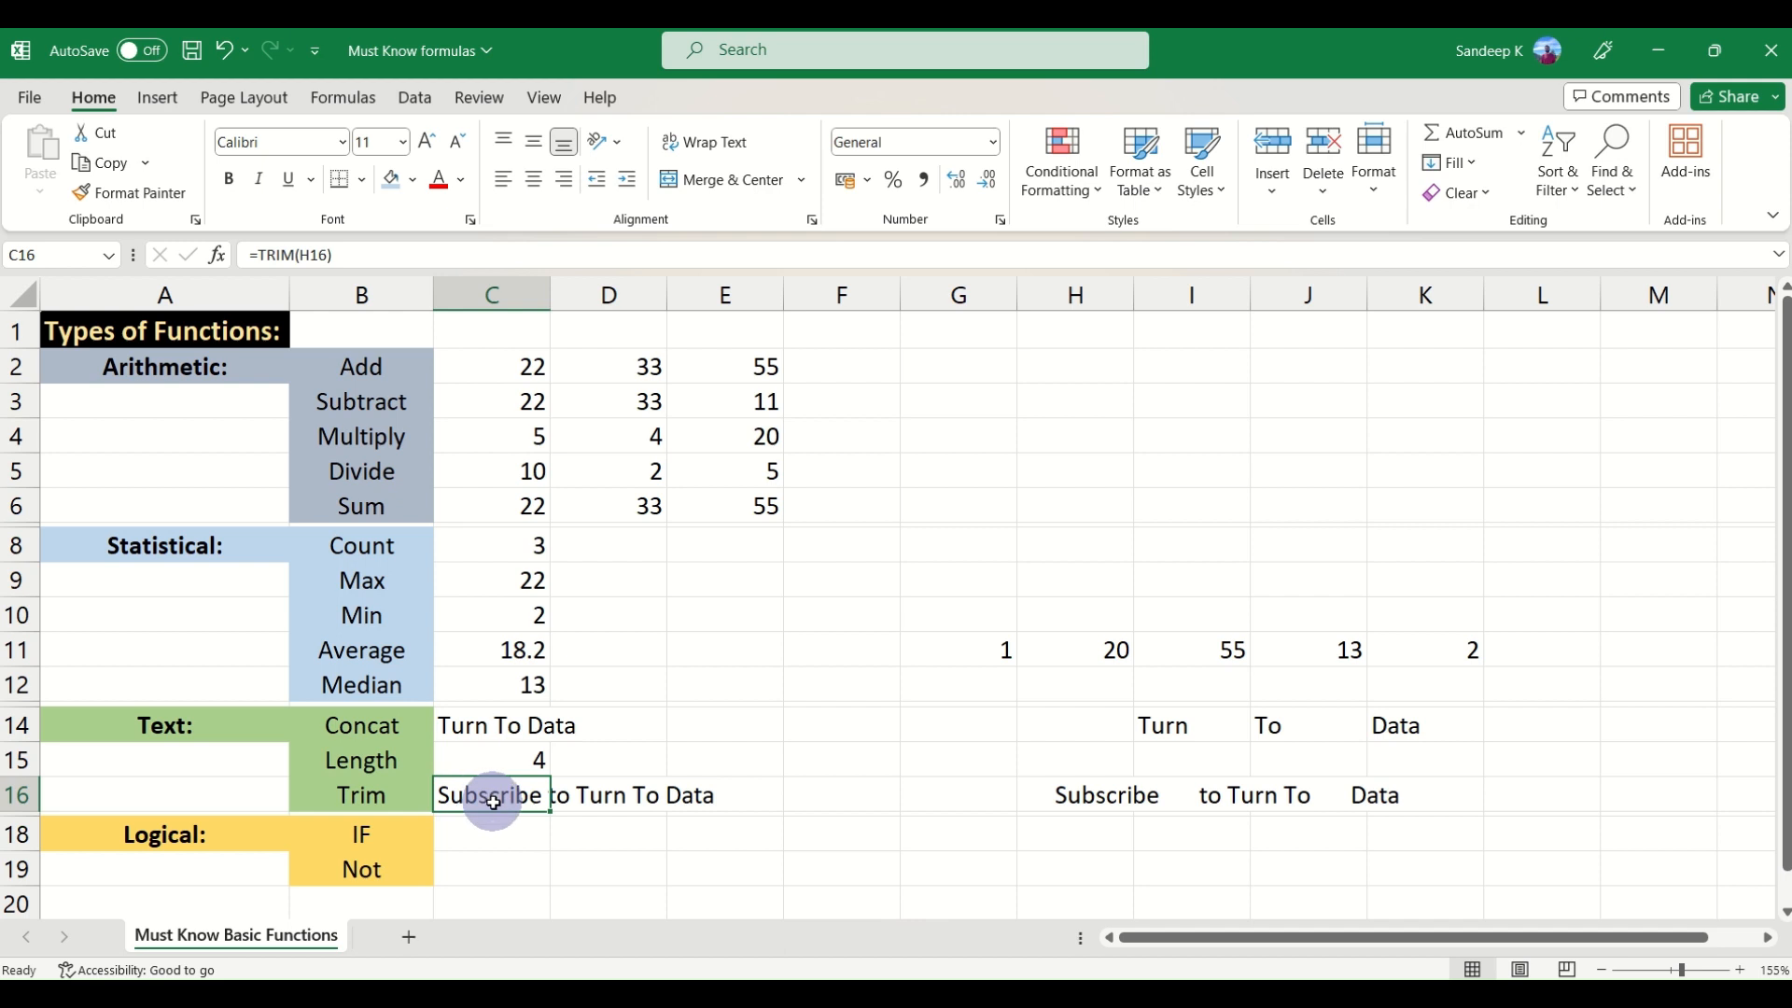
{"action": "left_click", "coordinate": [739, 799]}
{"action": "left_click", "coordinate": [500, 796]}
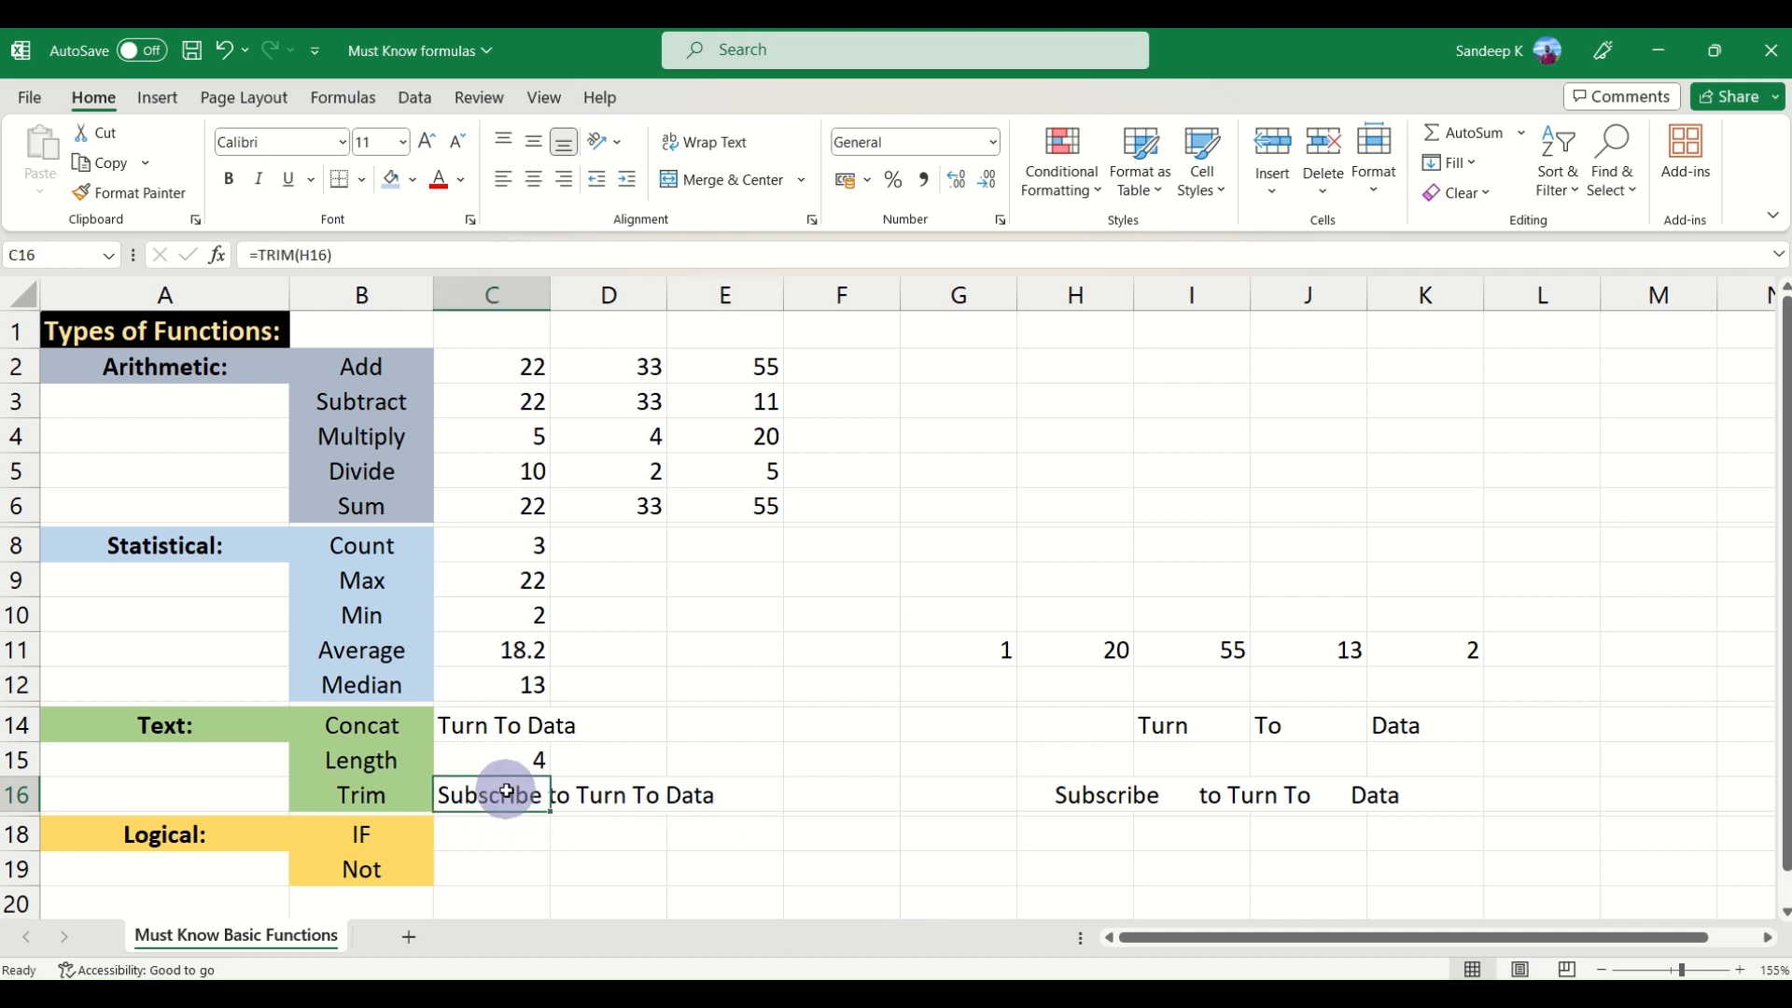
{"action": "left_click", "coordinate": [742, 794]}
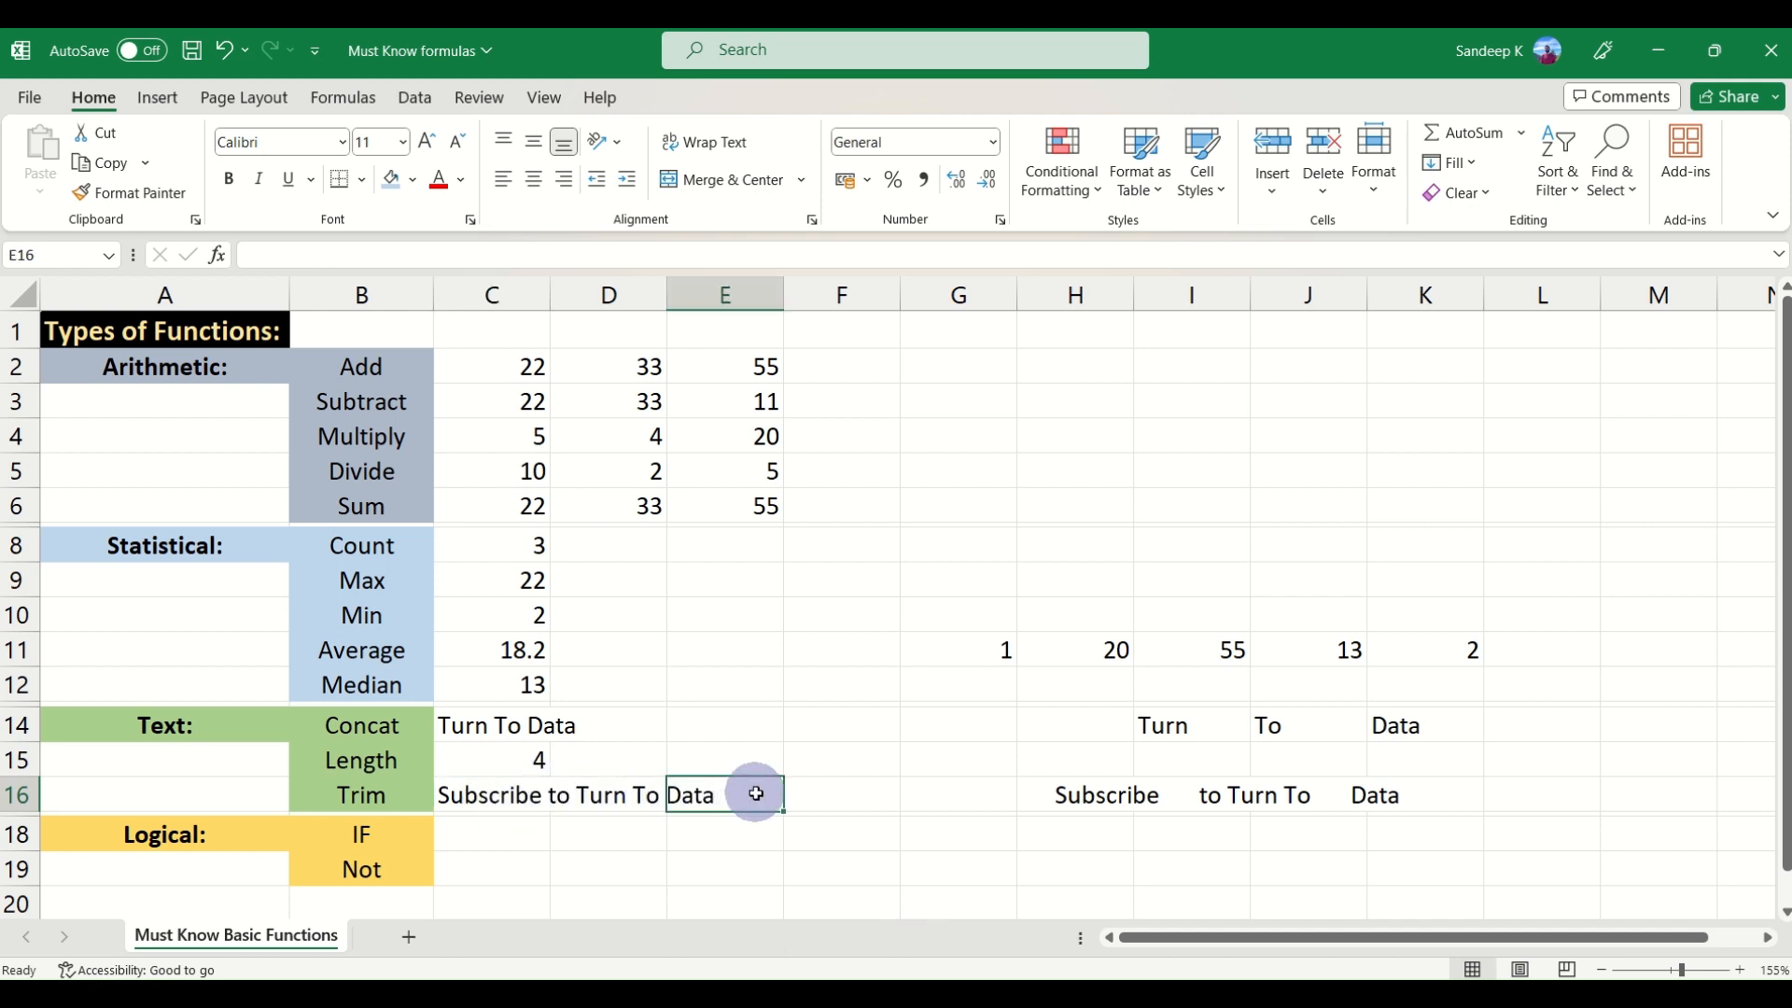
{"action": "left_click", "coordinate": [480, 795]}
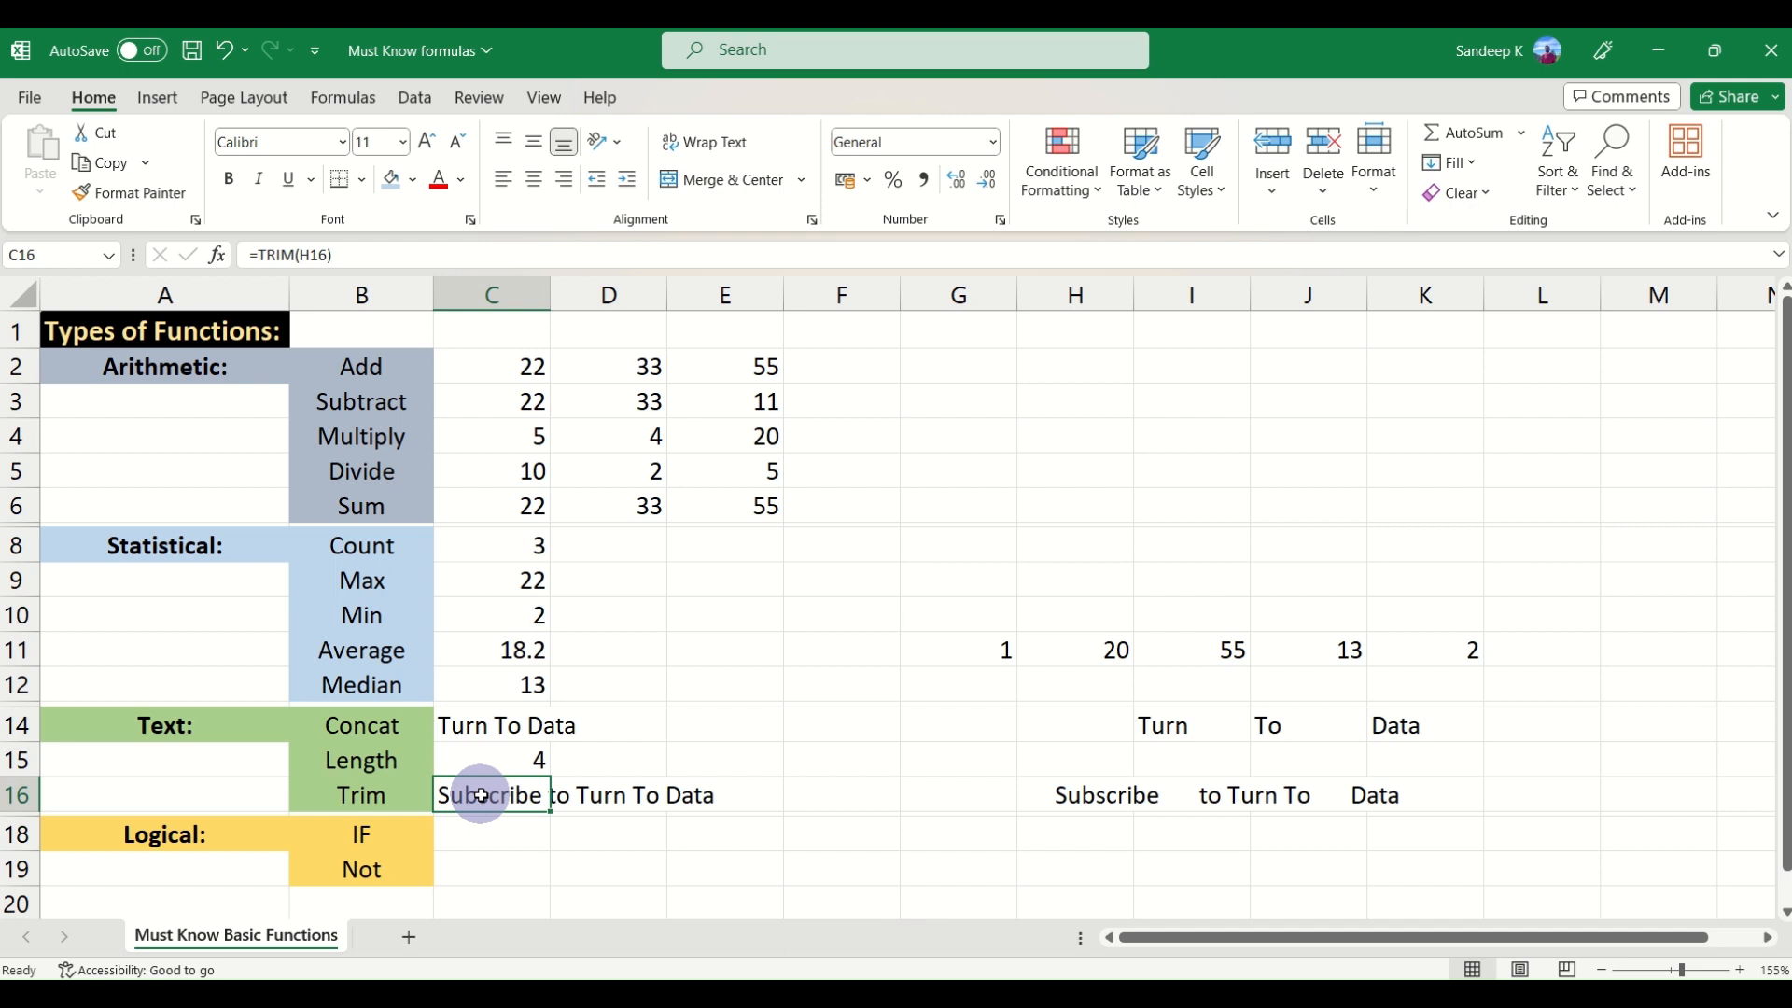
Enter the sample word Apples in F18 on the IF row
{"action": "left_click", "coordinate": [474, 838]}
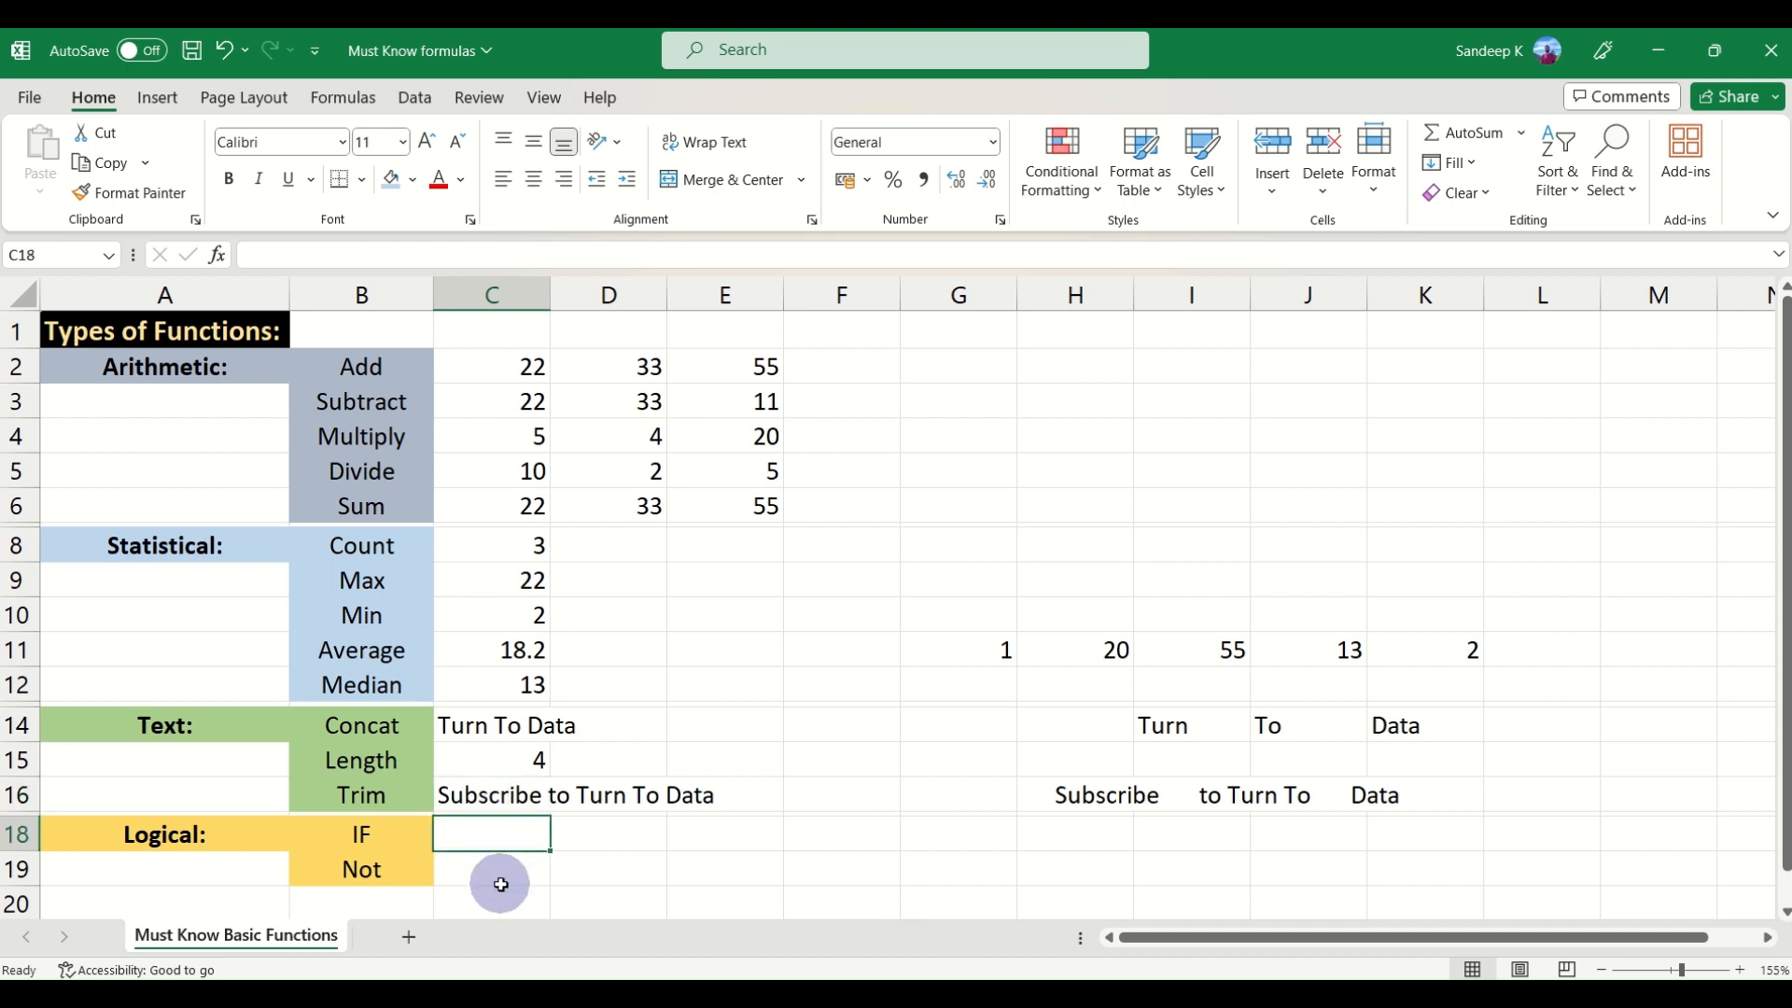
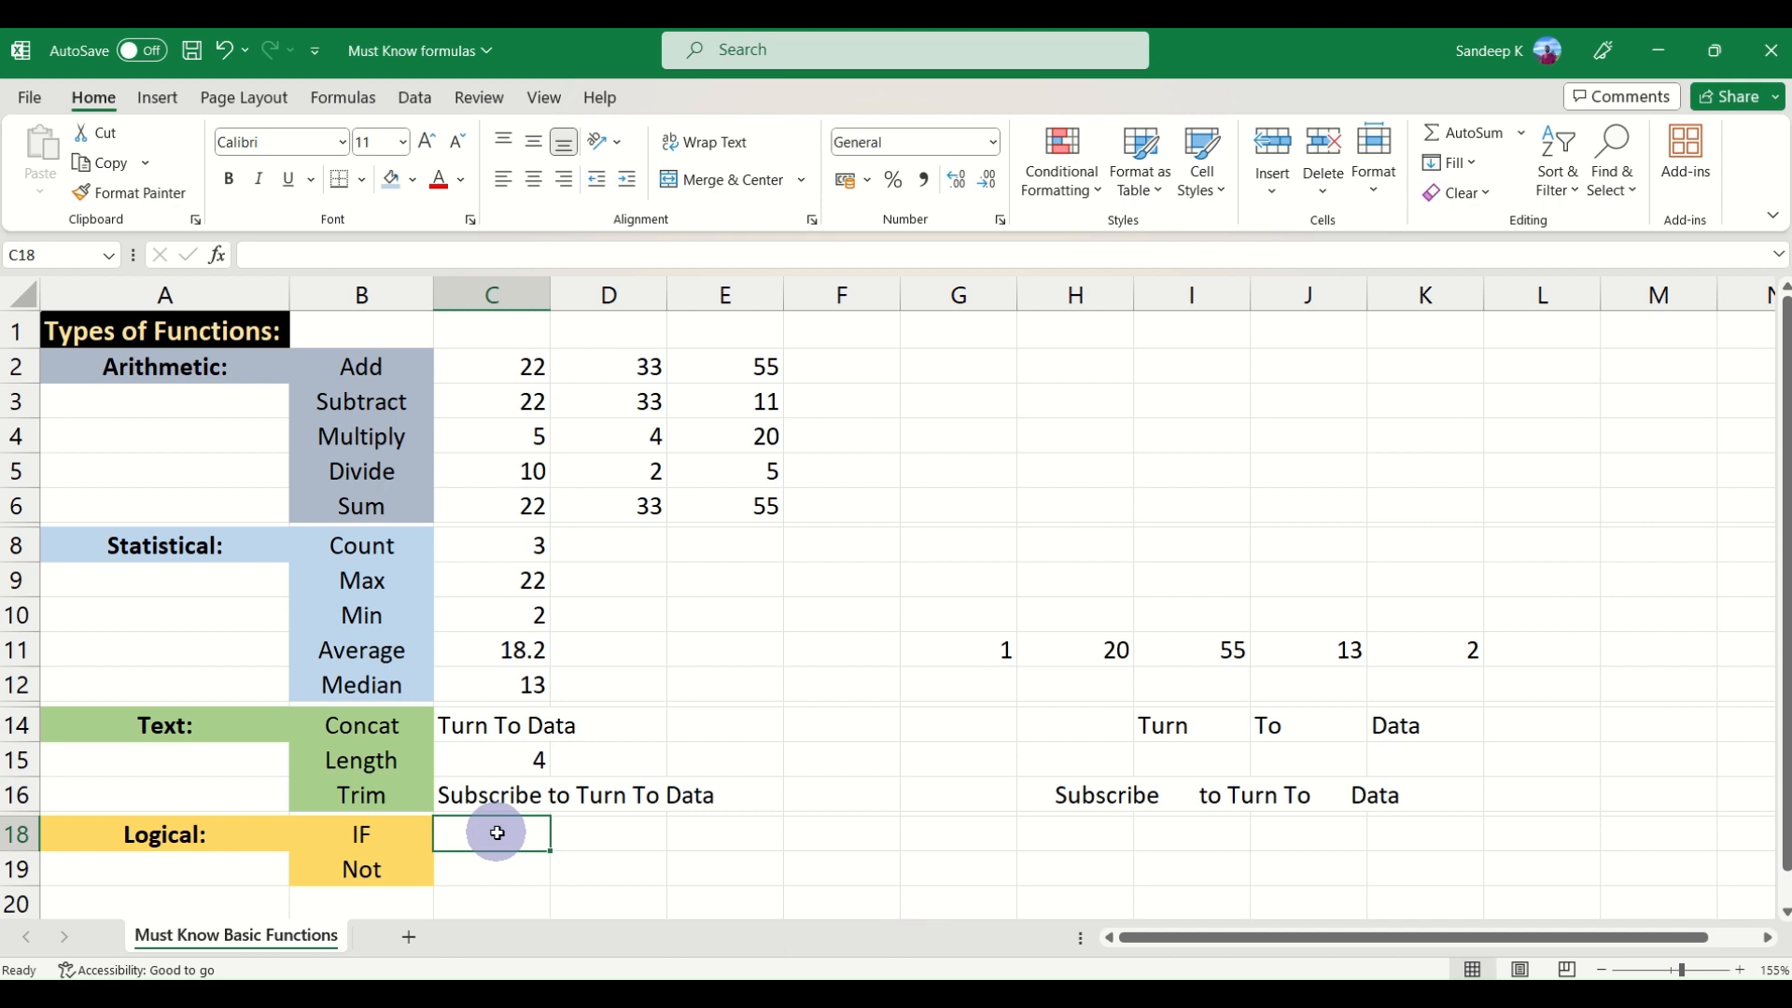
{"action": "left_click", "coordinate": [812, 867]}
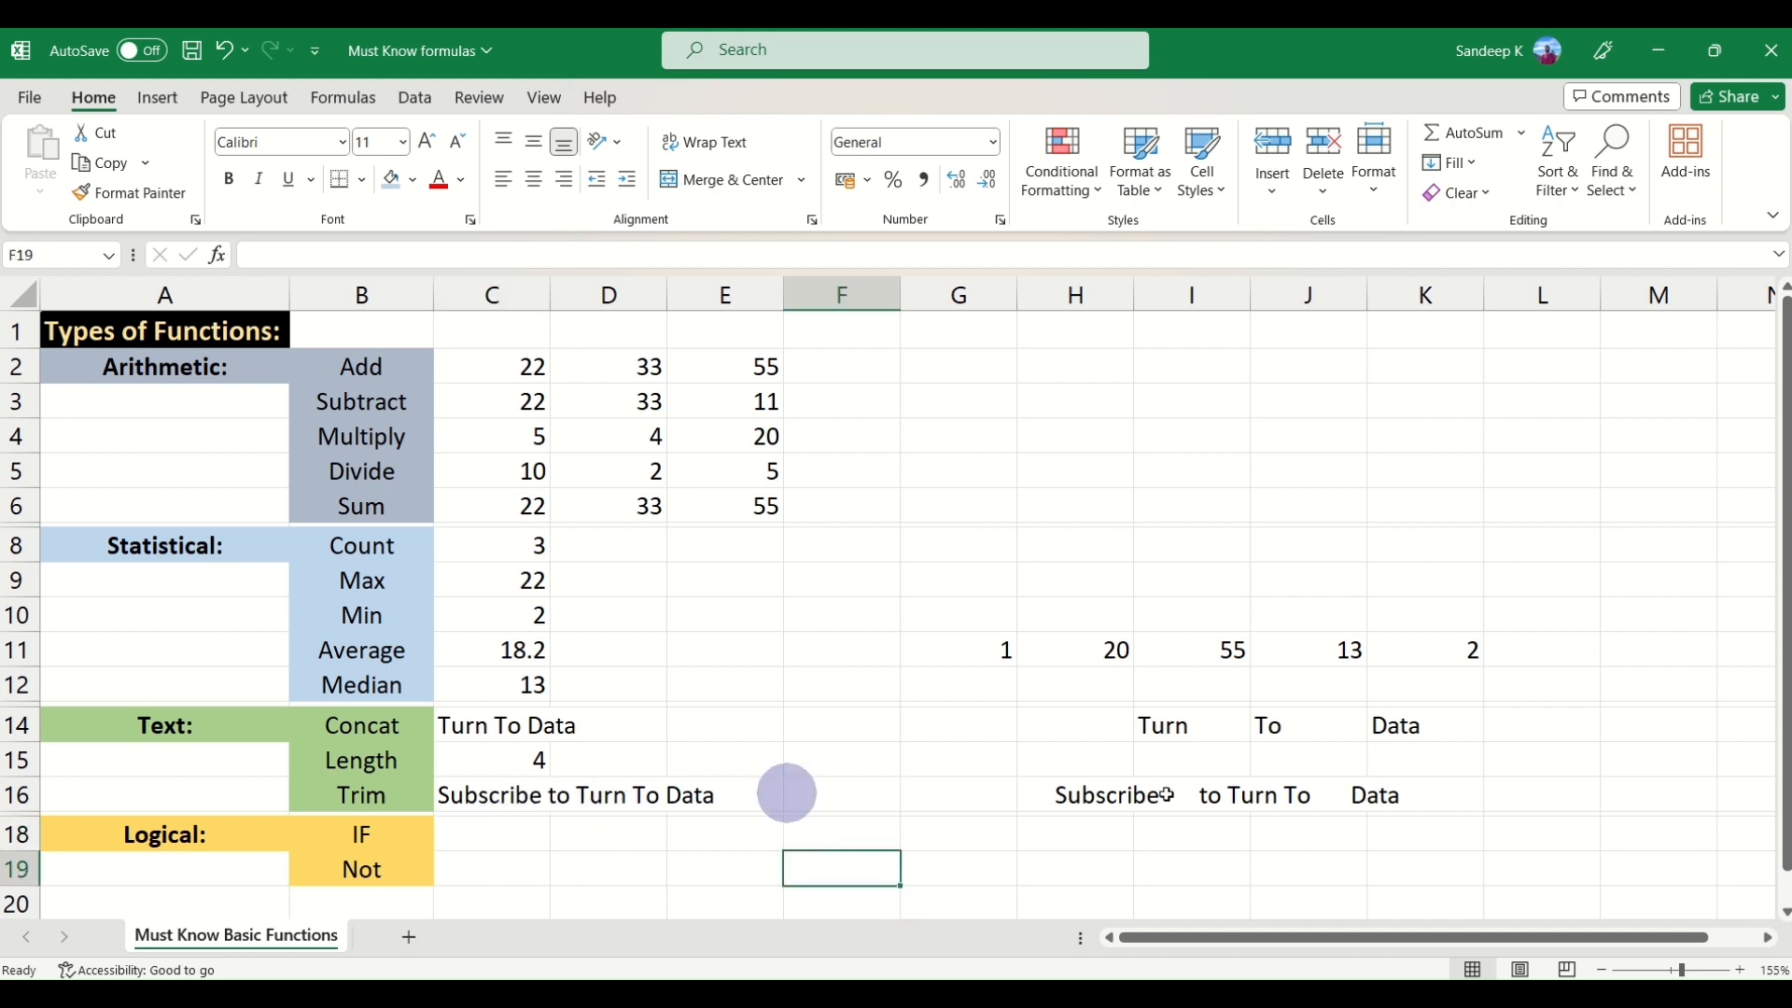
{"action": "left_click", "coordinate": [855, 842]}
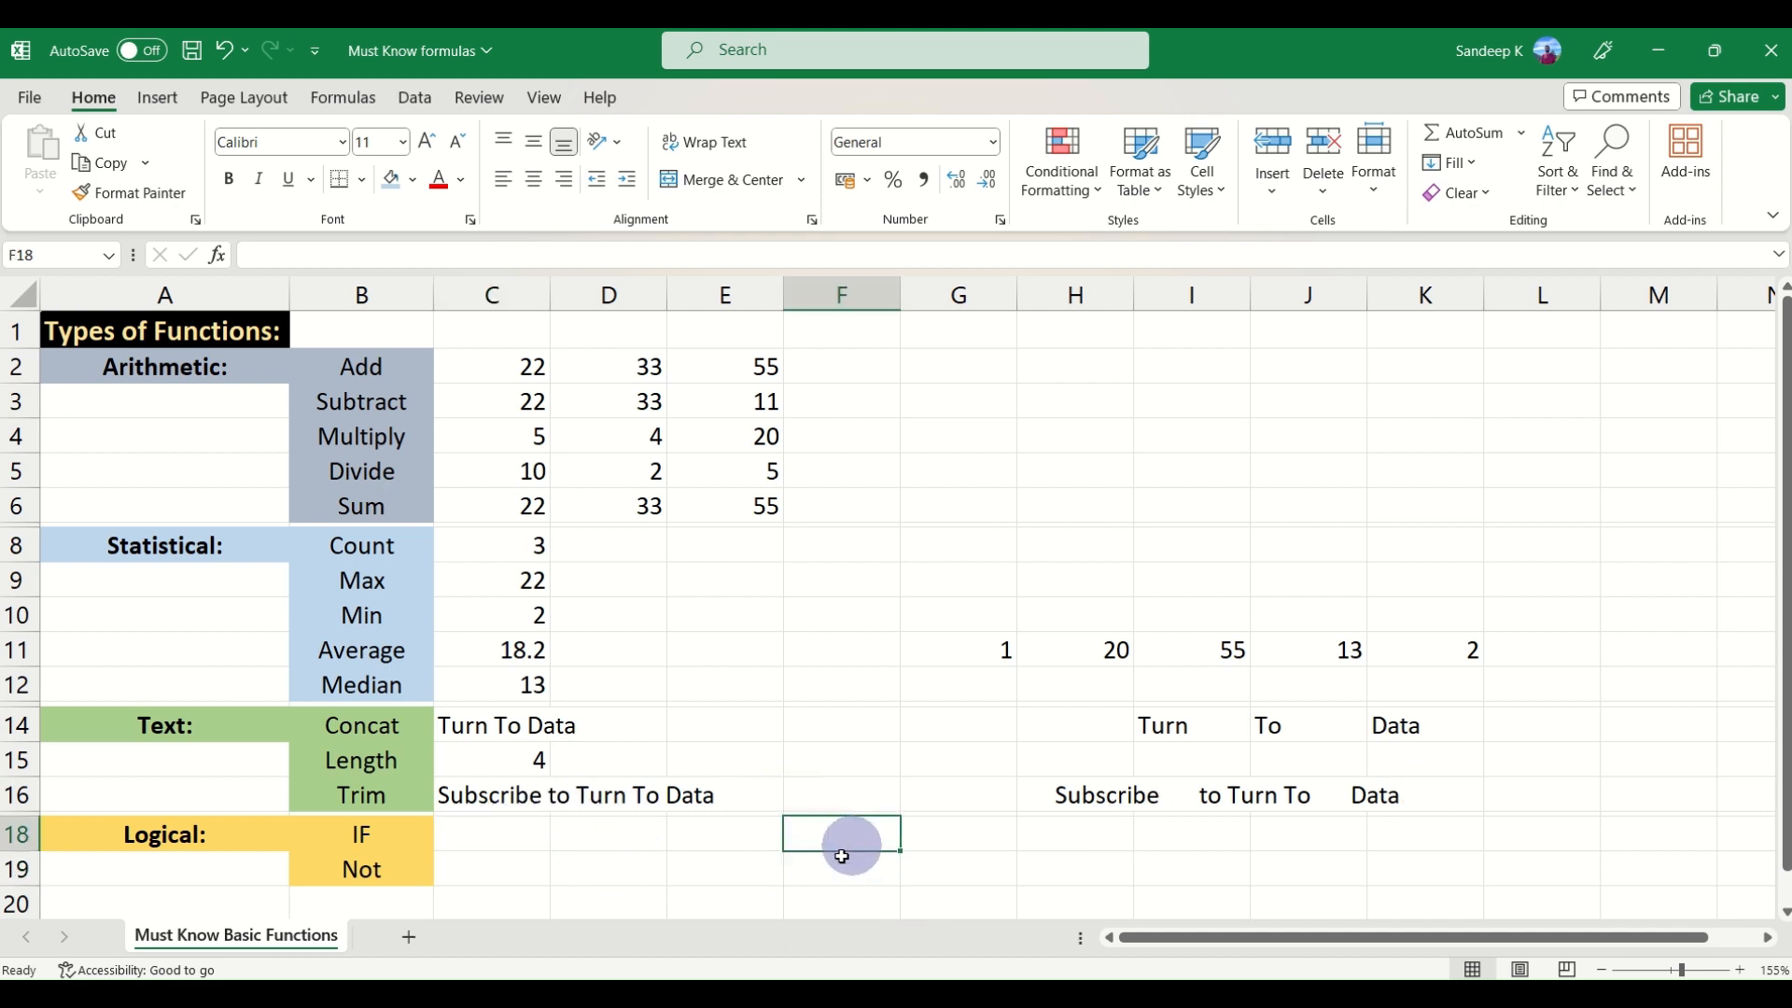
{"action": "left_click", "coordinate": [838, 858]}
{"action": "left_click", "coordinate": [841, 844]}
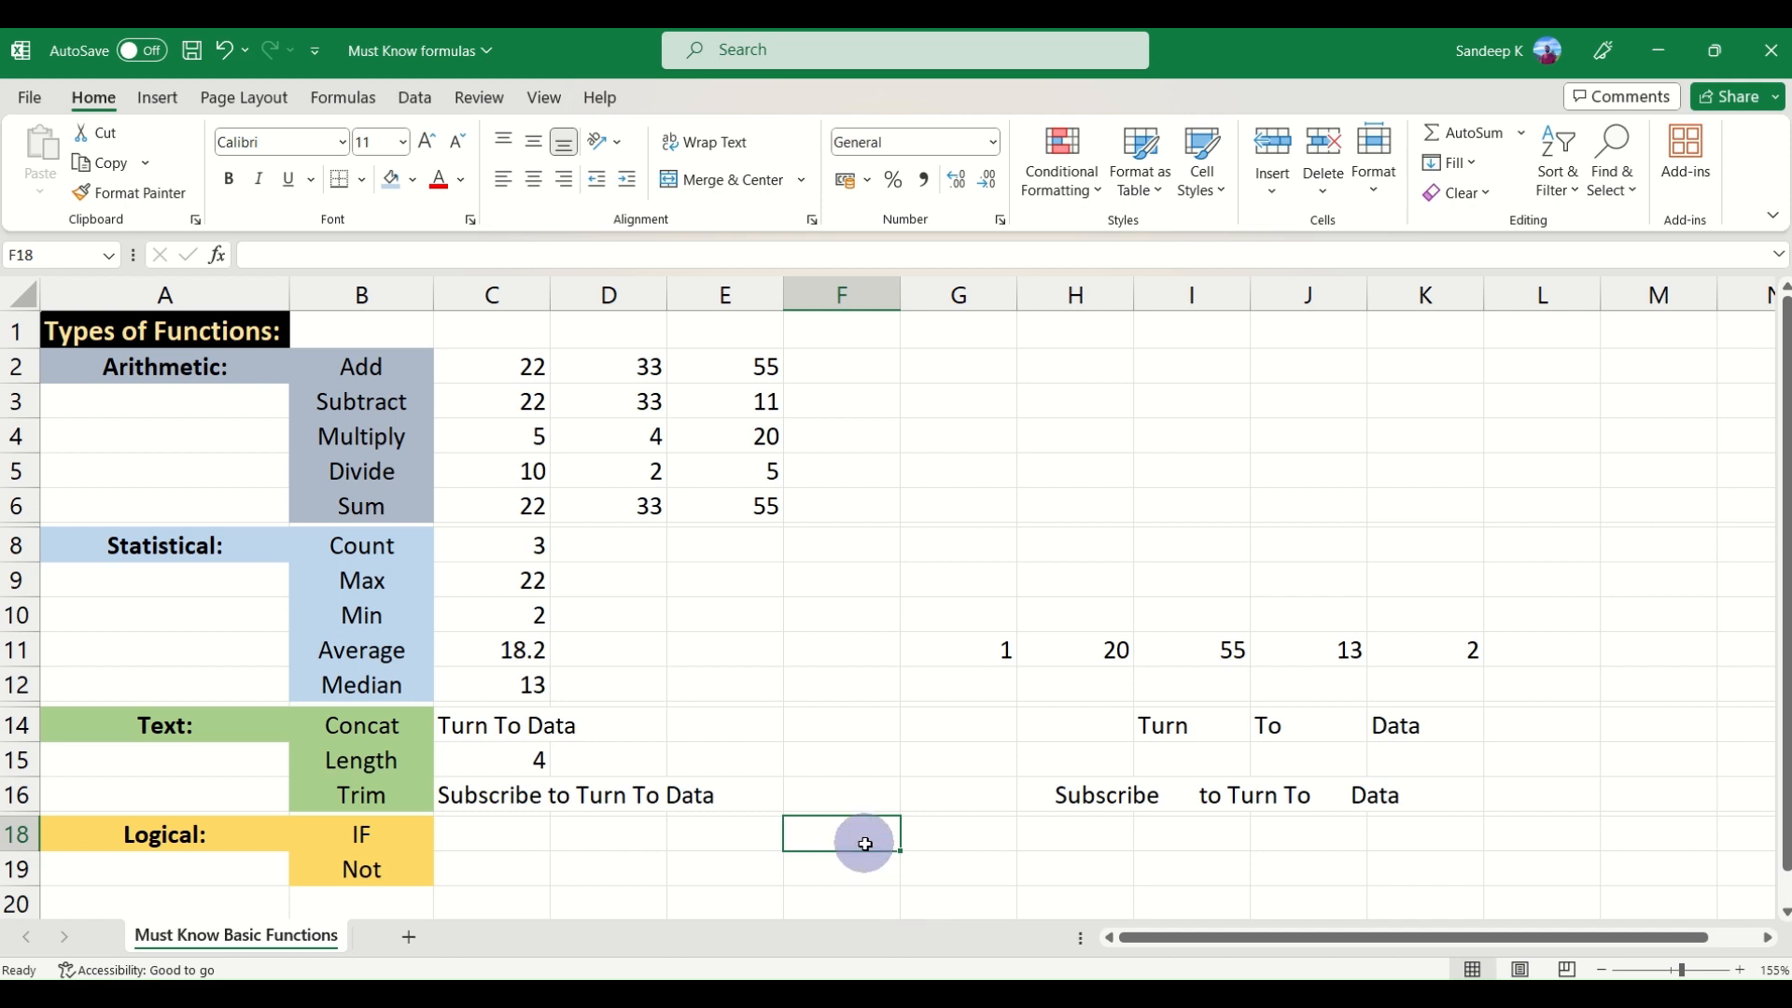
{"action": "type", "text": "Apples"}
{"action": "key", "text": "Tab"}
Fill the Apples cell F18 with the gray theme color
{"action": "left_click", "coordinate": [479, 837]}
{"action": "left_click", "coordinate": [824, 830]}
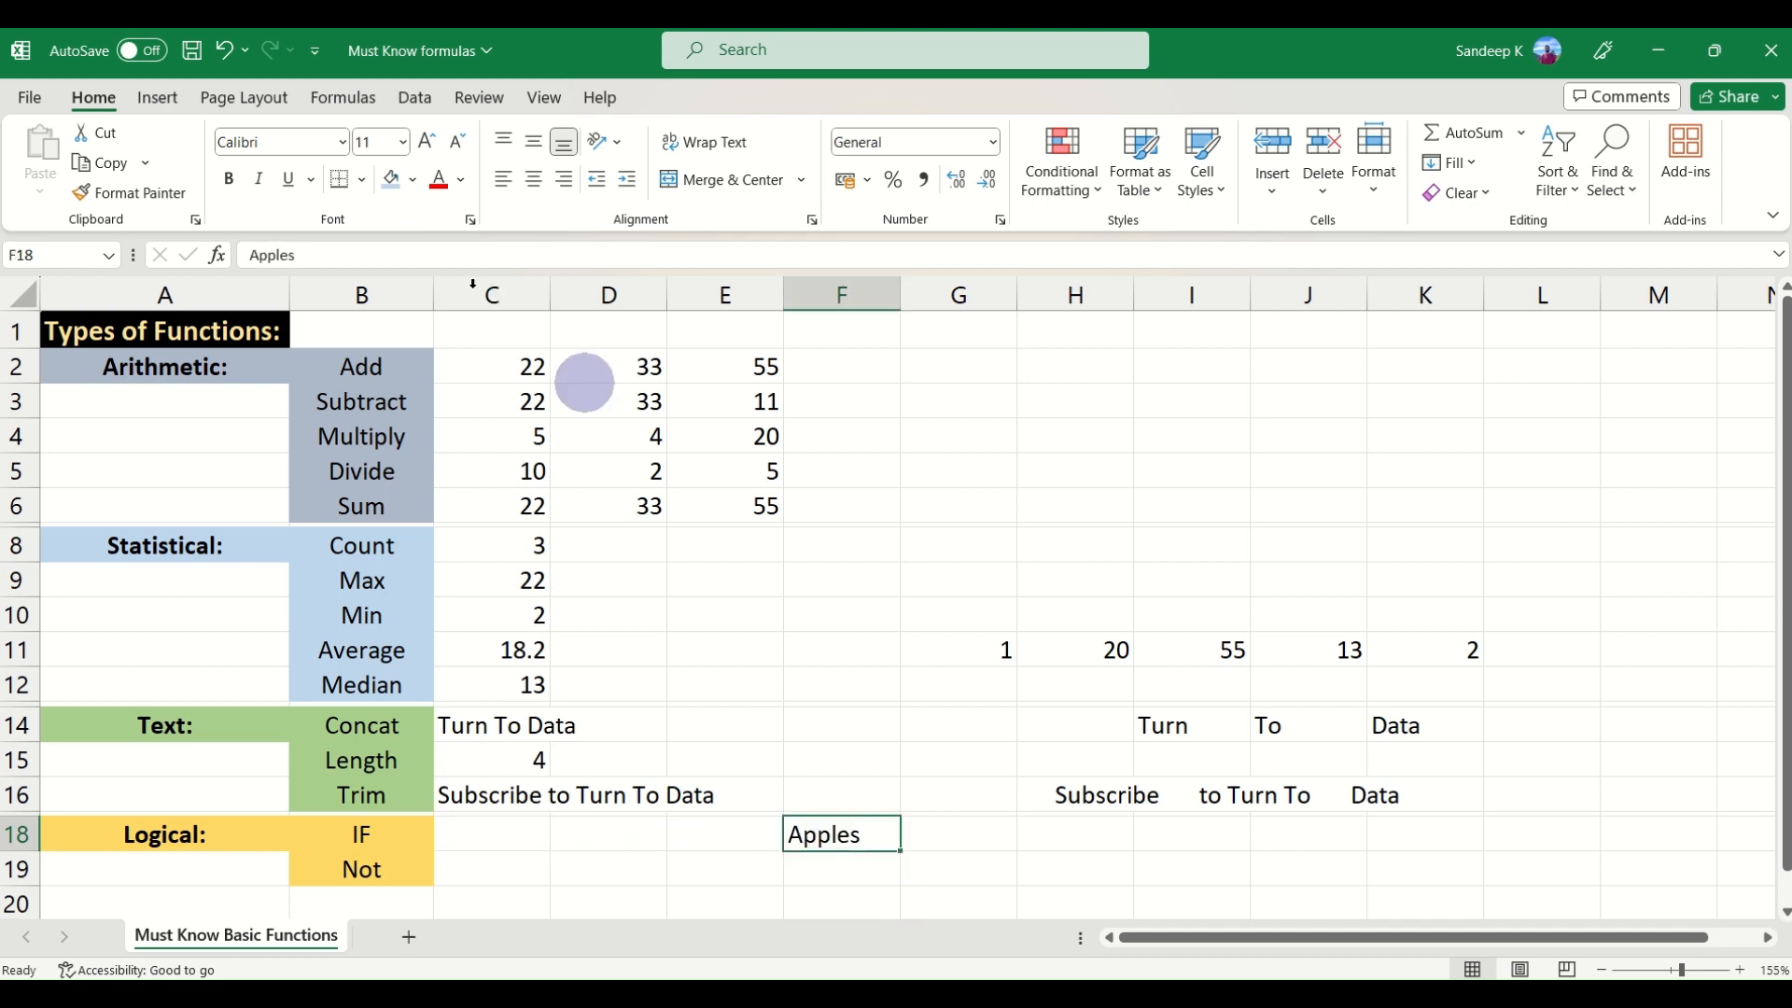
{"action": "left_click", "coordinate": [413, 179]}
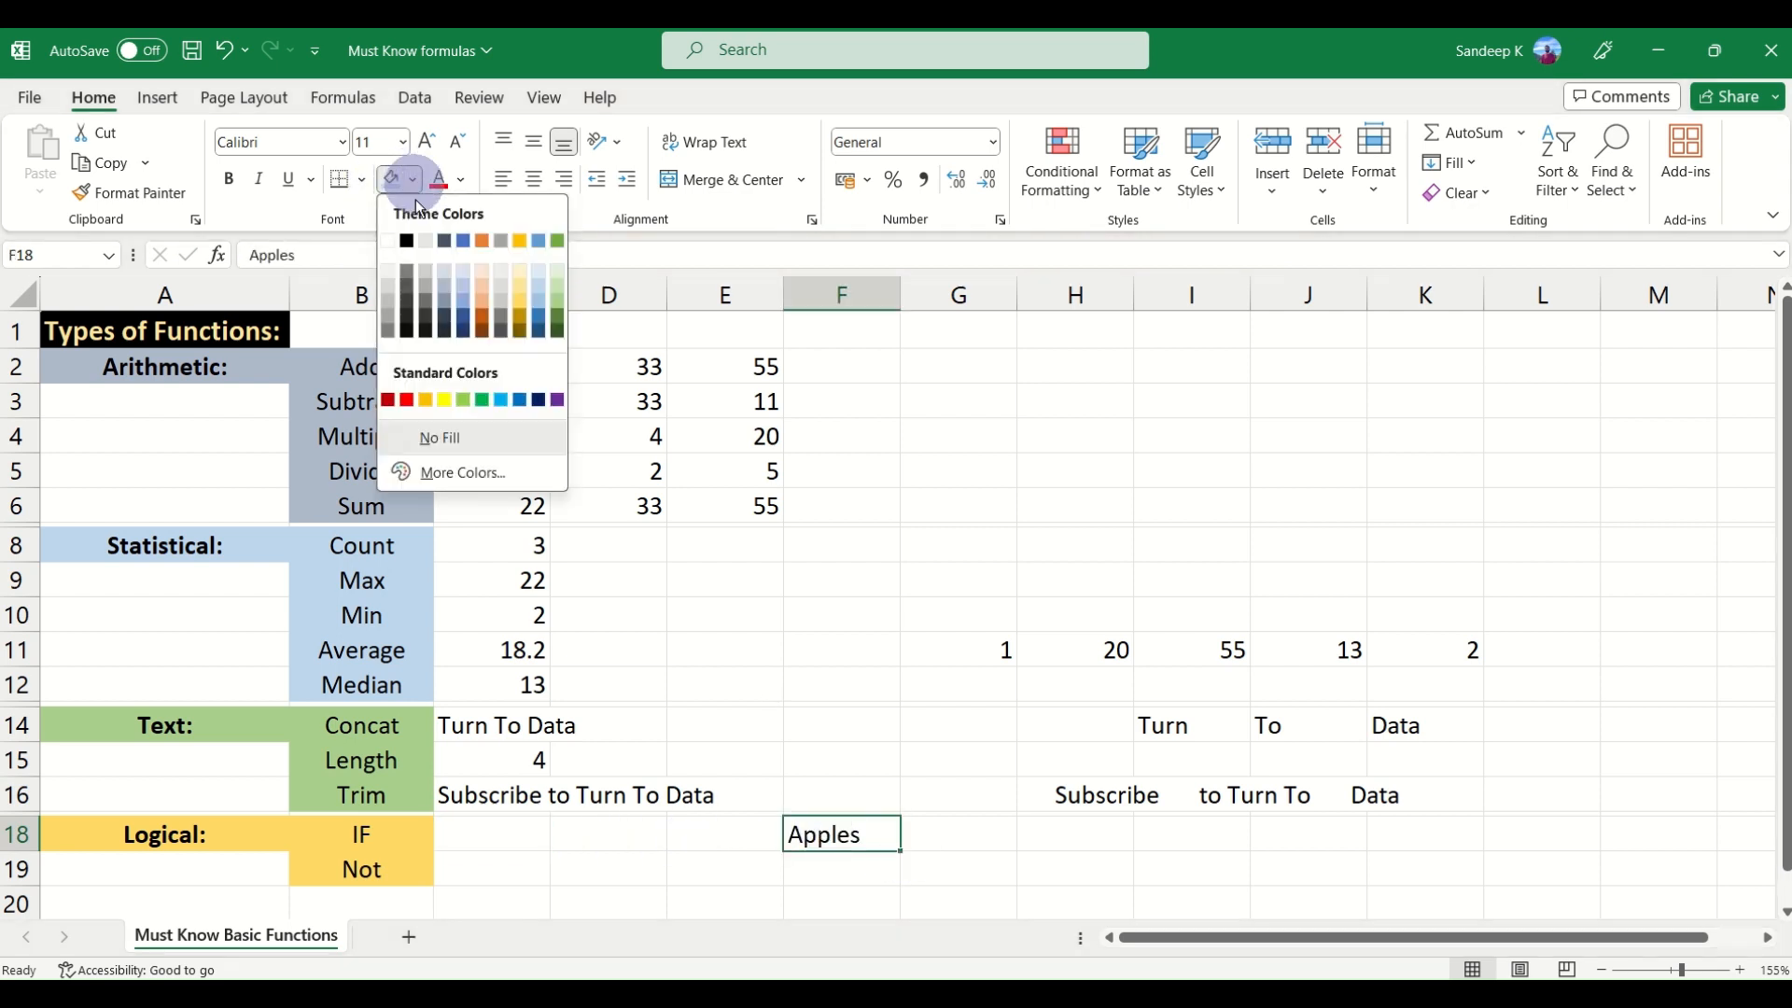
{"action": "left_click", "coordinate": [501, 240]}
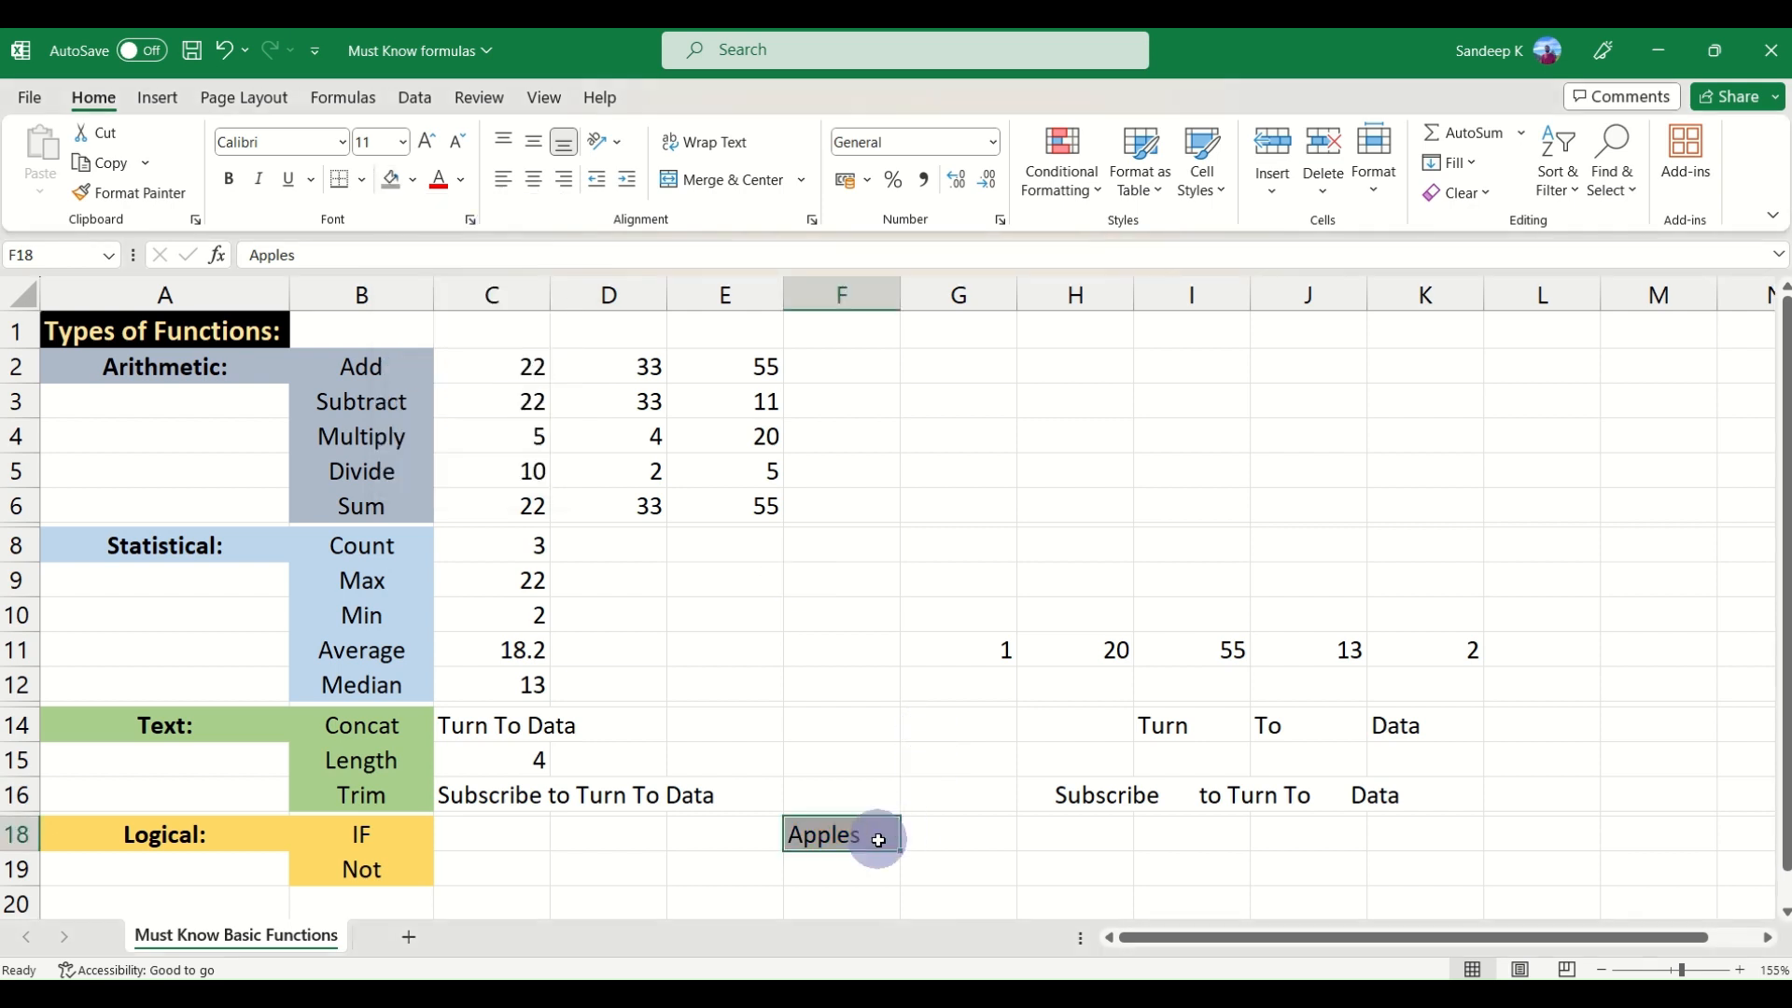
{"action": "left_click", "coordinate": [21, 254]}
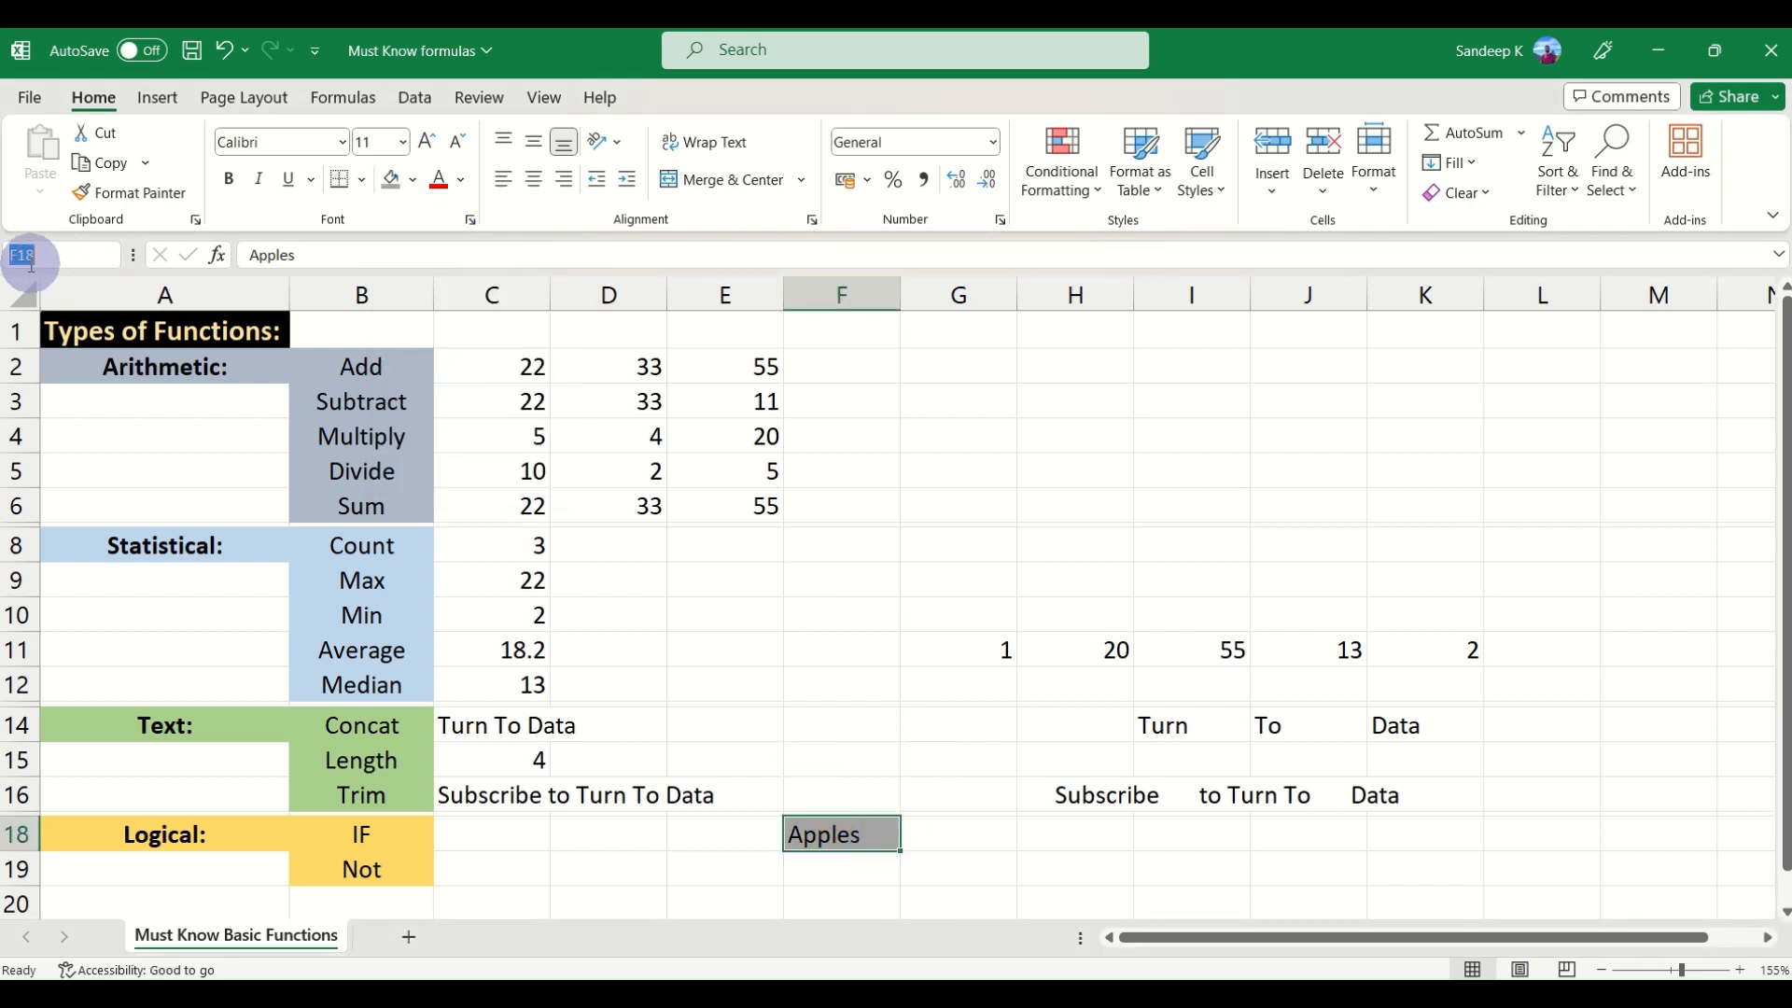
Begin an IF formula in C18 with the logical test F18="Apples"
{"action": "left_click", "coordinate": [498, 836]}
{"action": "type", "text": "="}
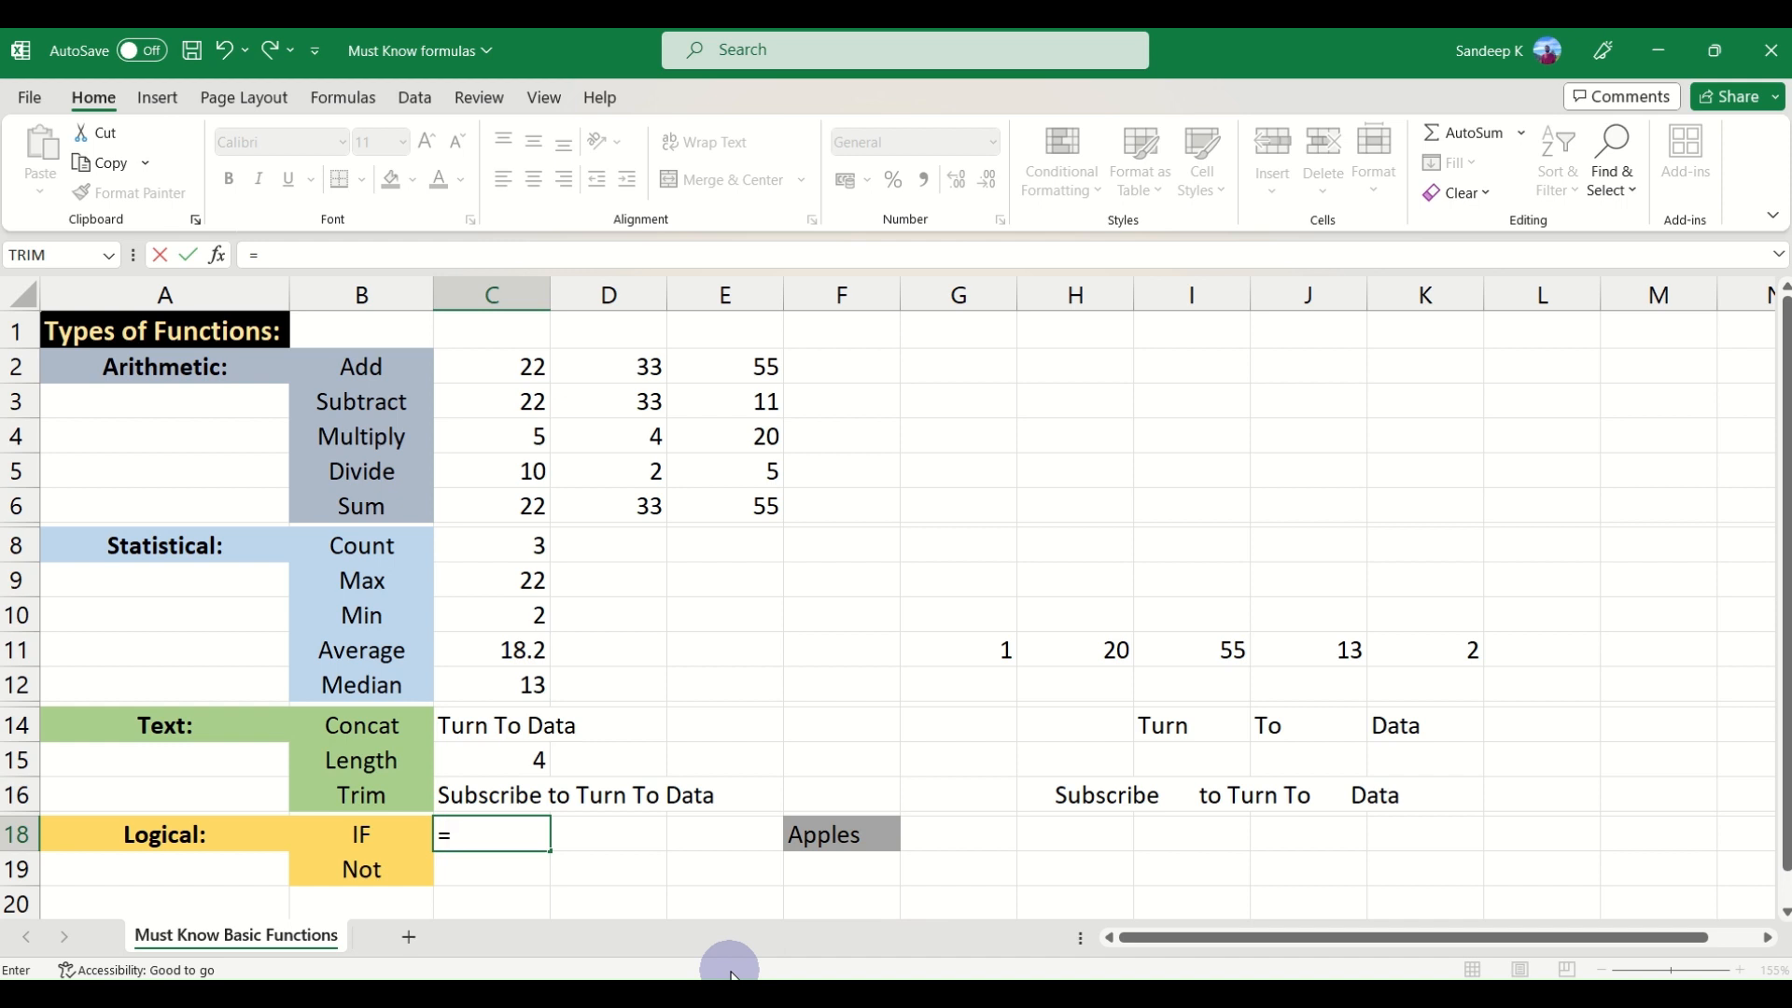
{"action": "type", "text": "if"}
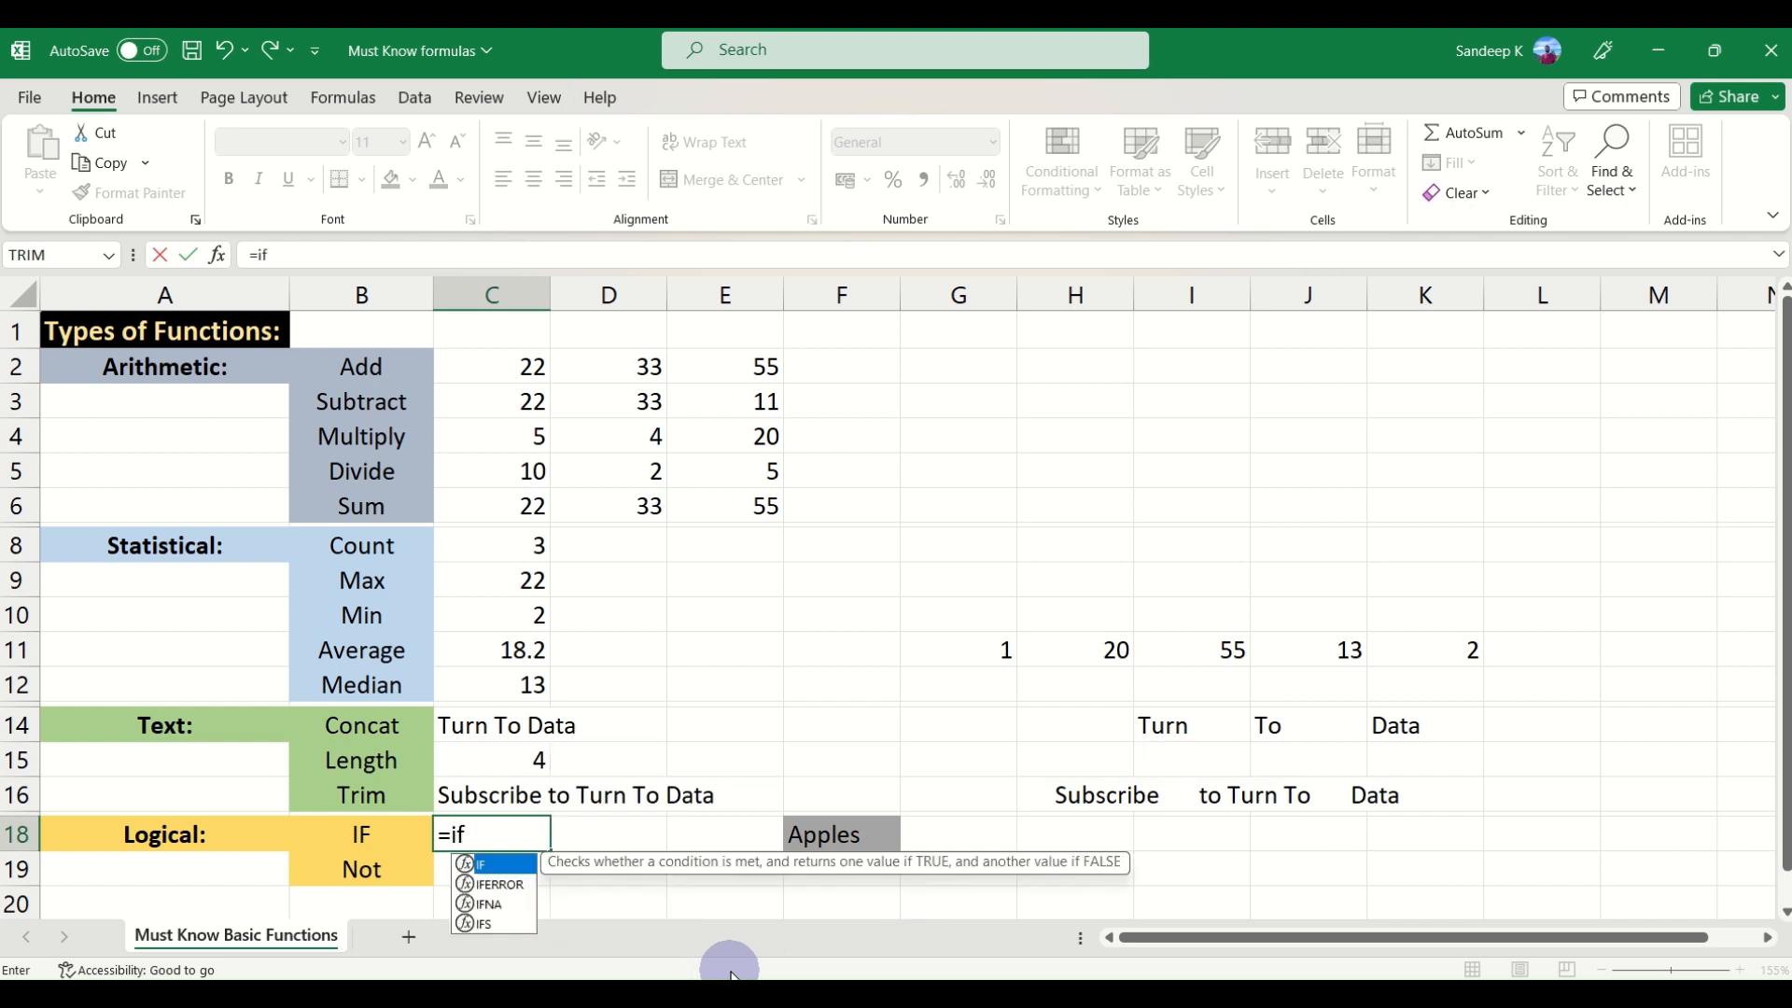
{"action": "key", "text": "Tab"}
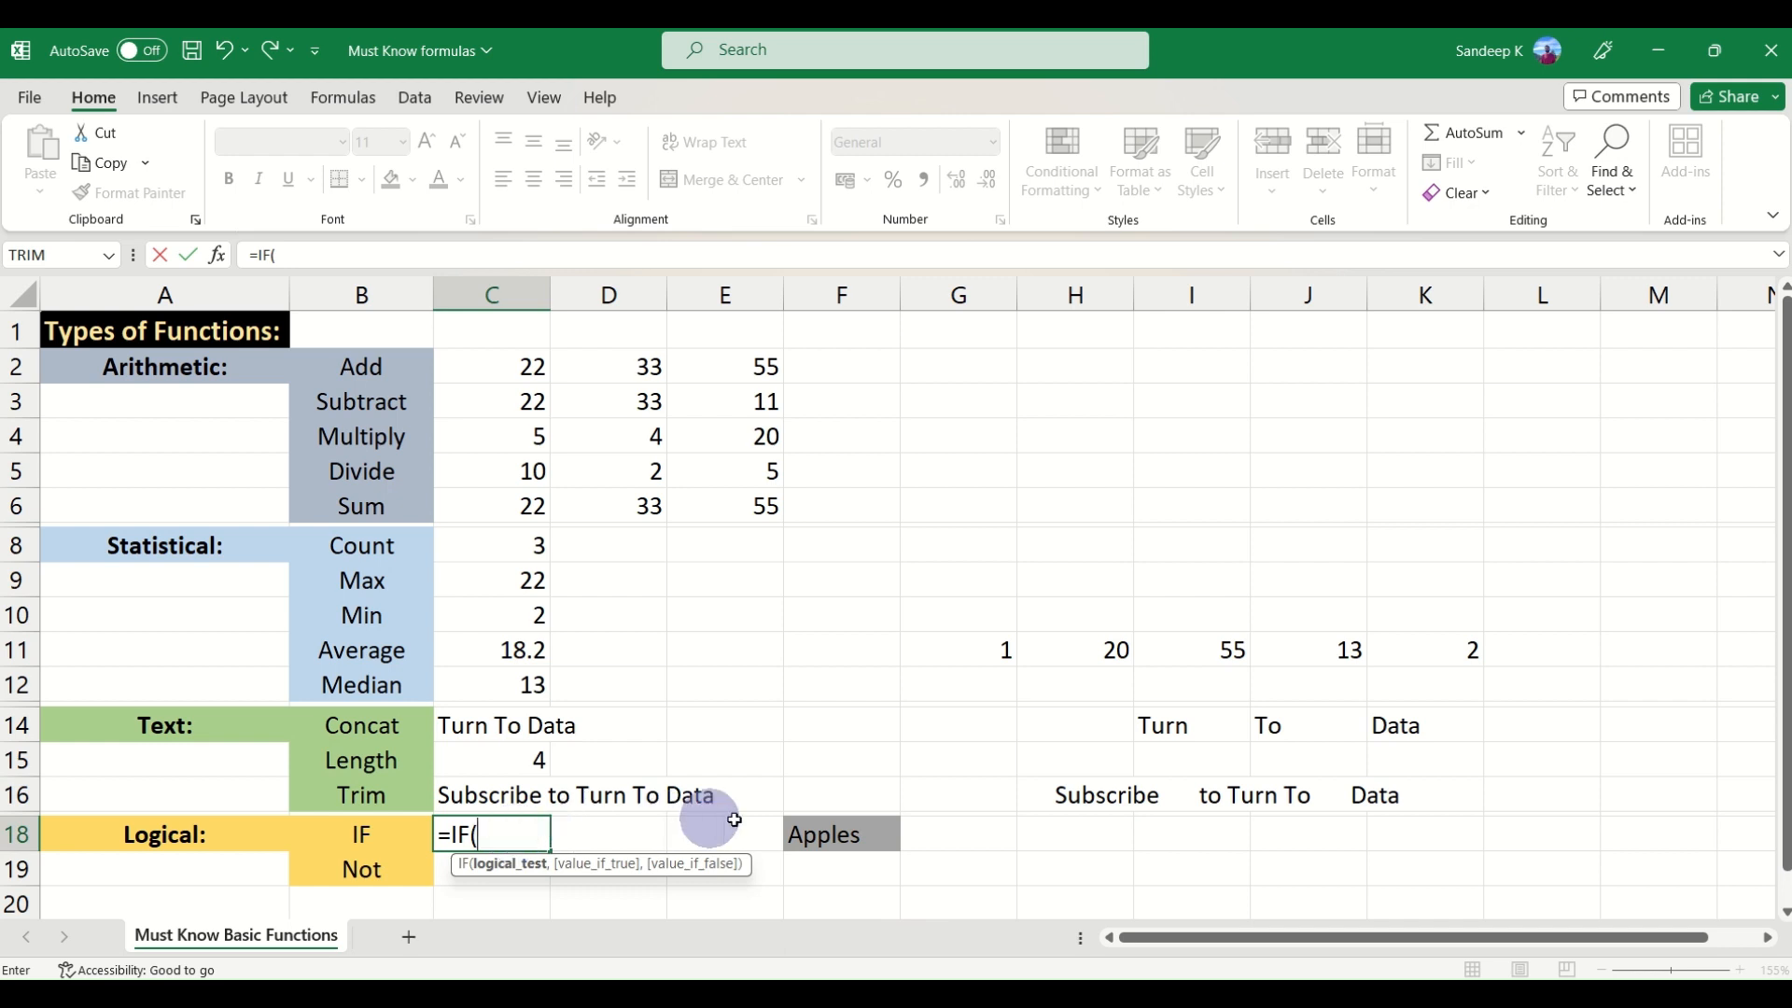
{"action": "left_click", "coordinate": [821, 835]}
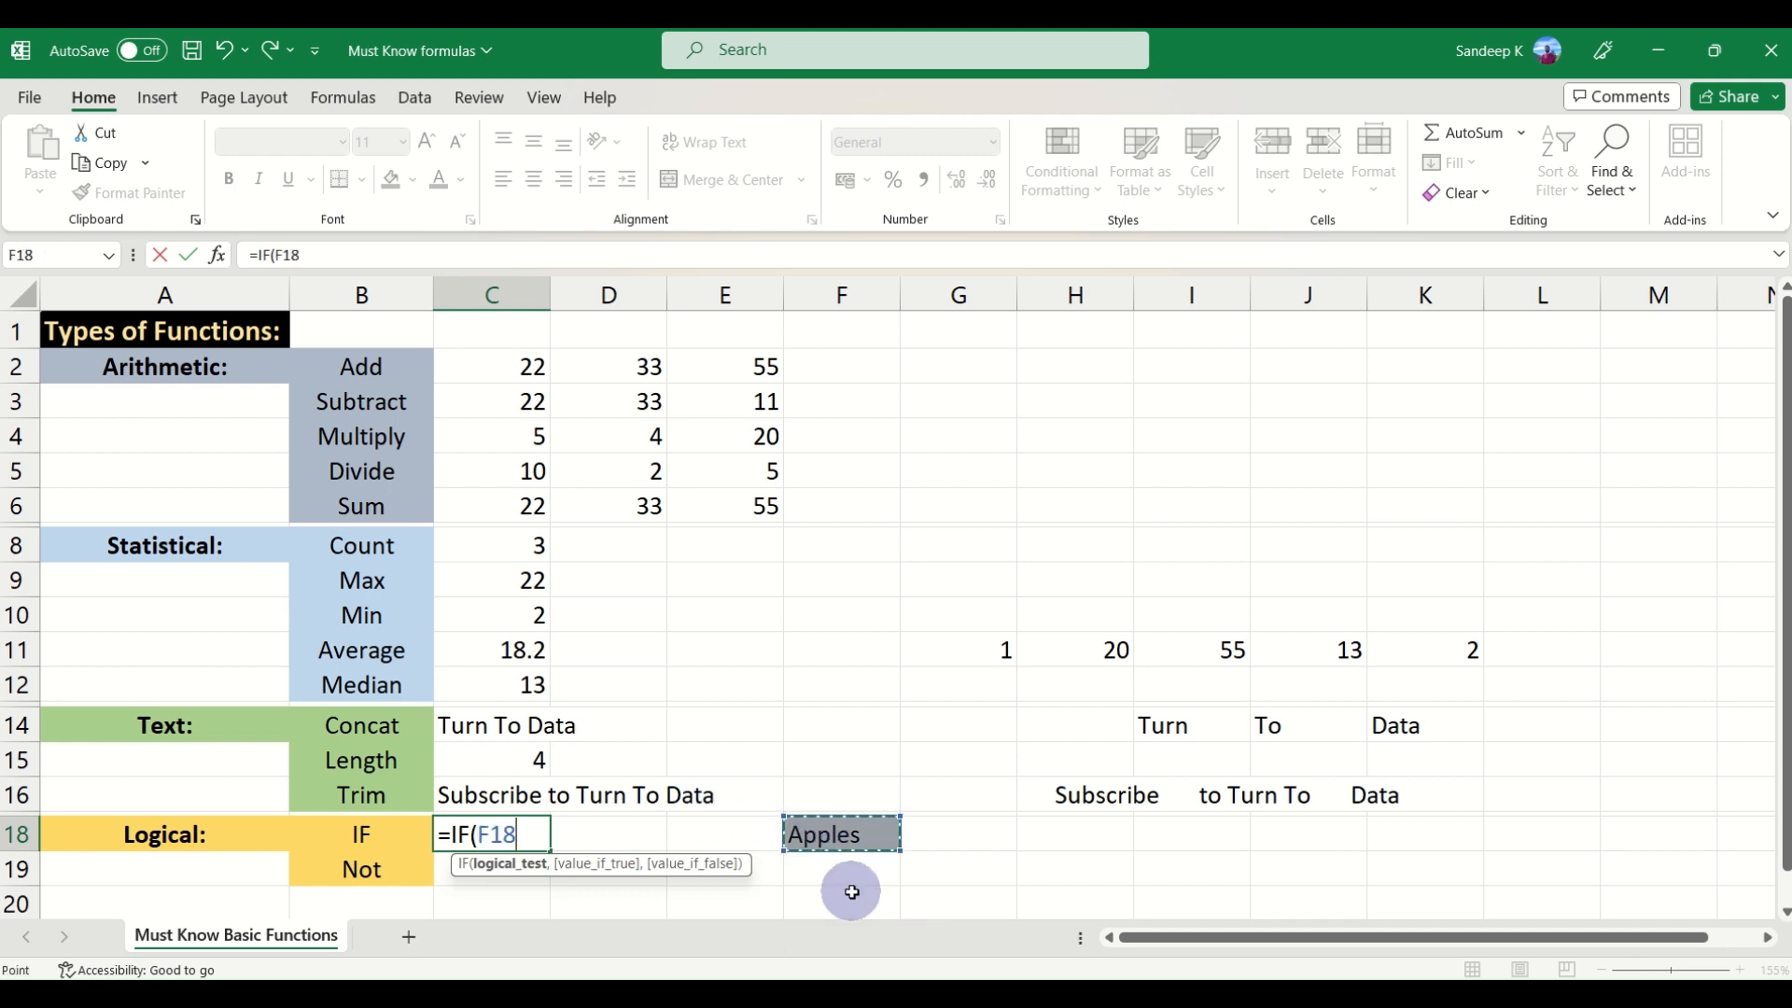
{"action": "type", "text": "=\"Apples\""}
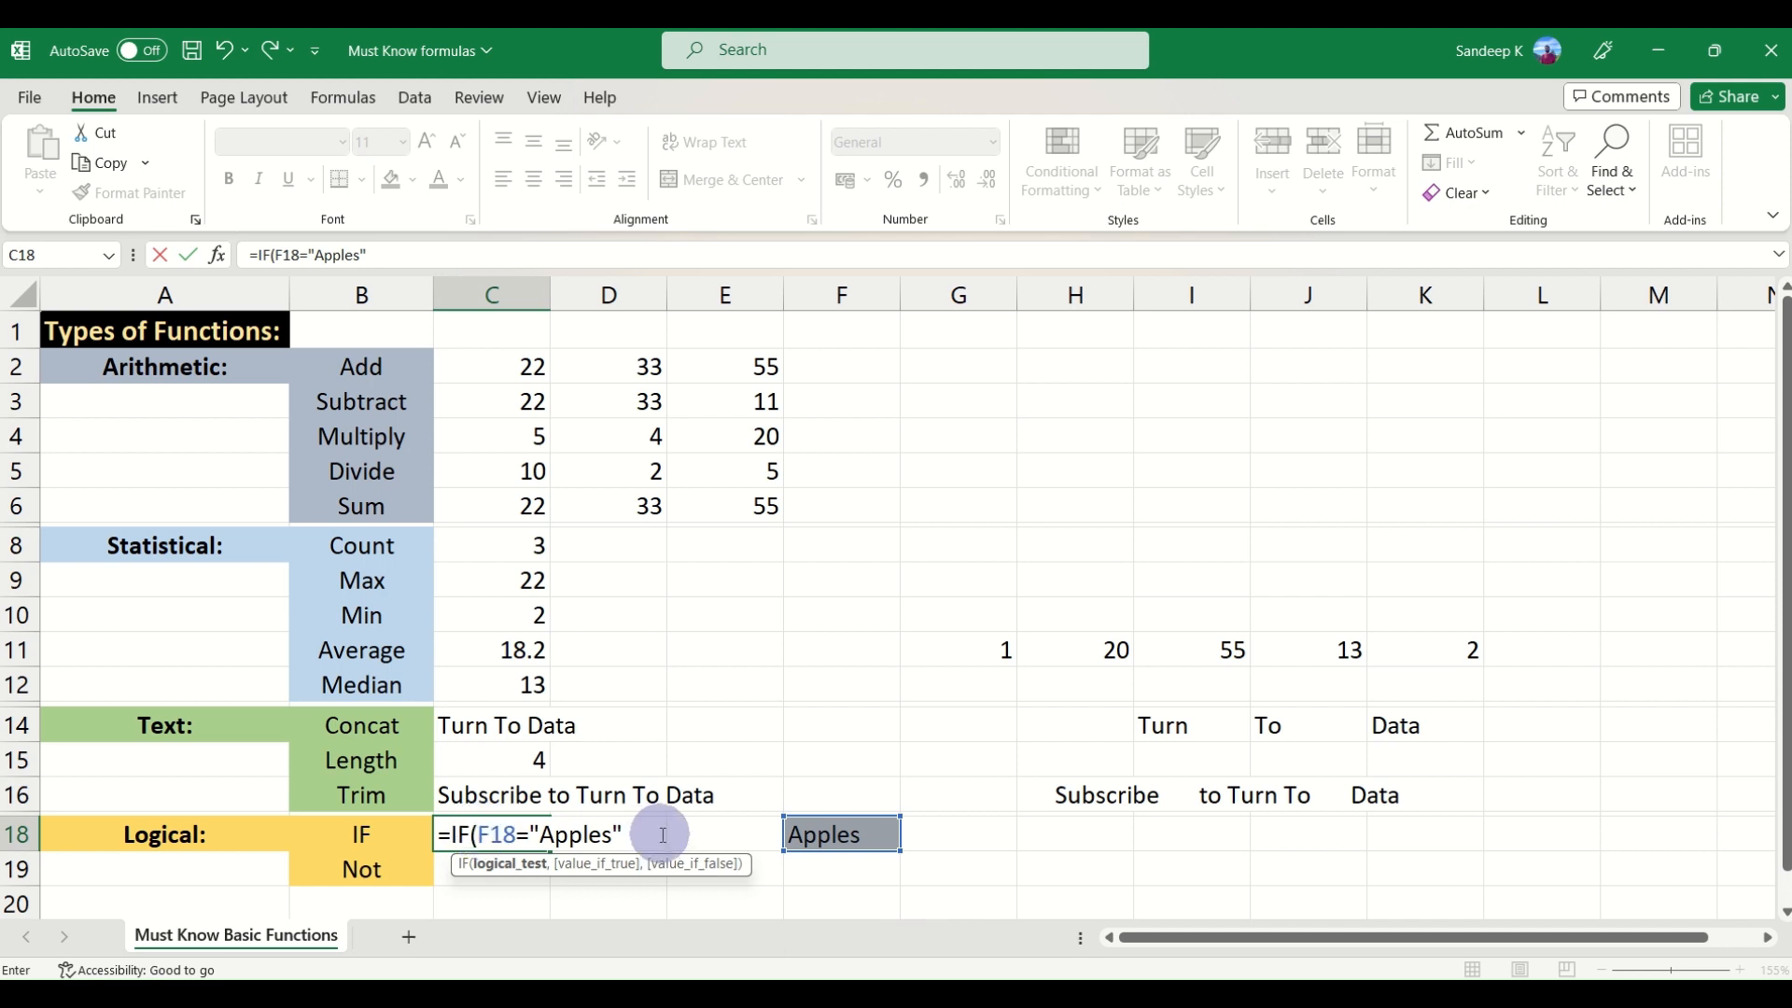
{"action": "type", "text": ","}
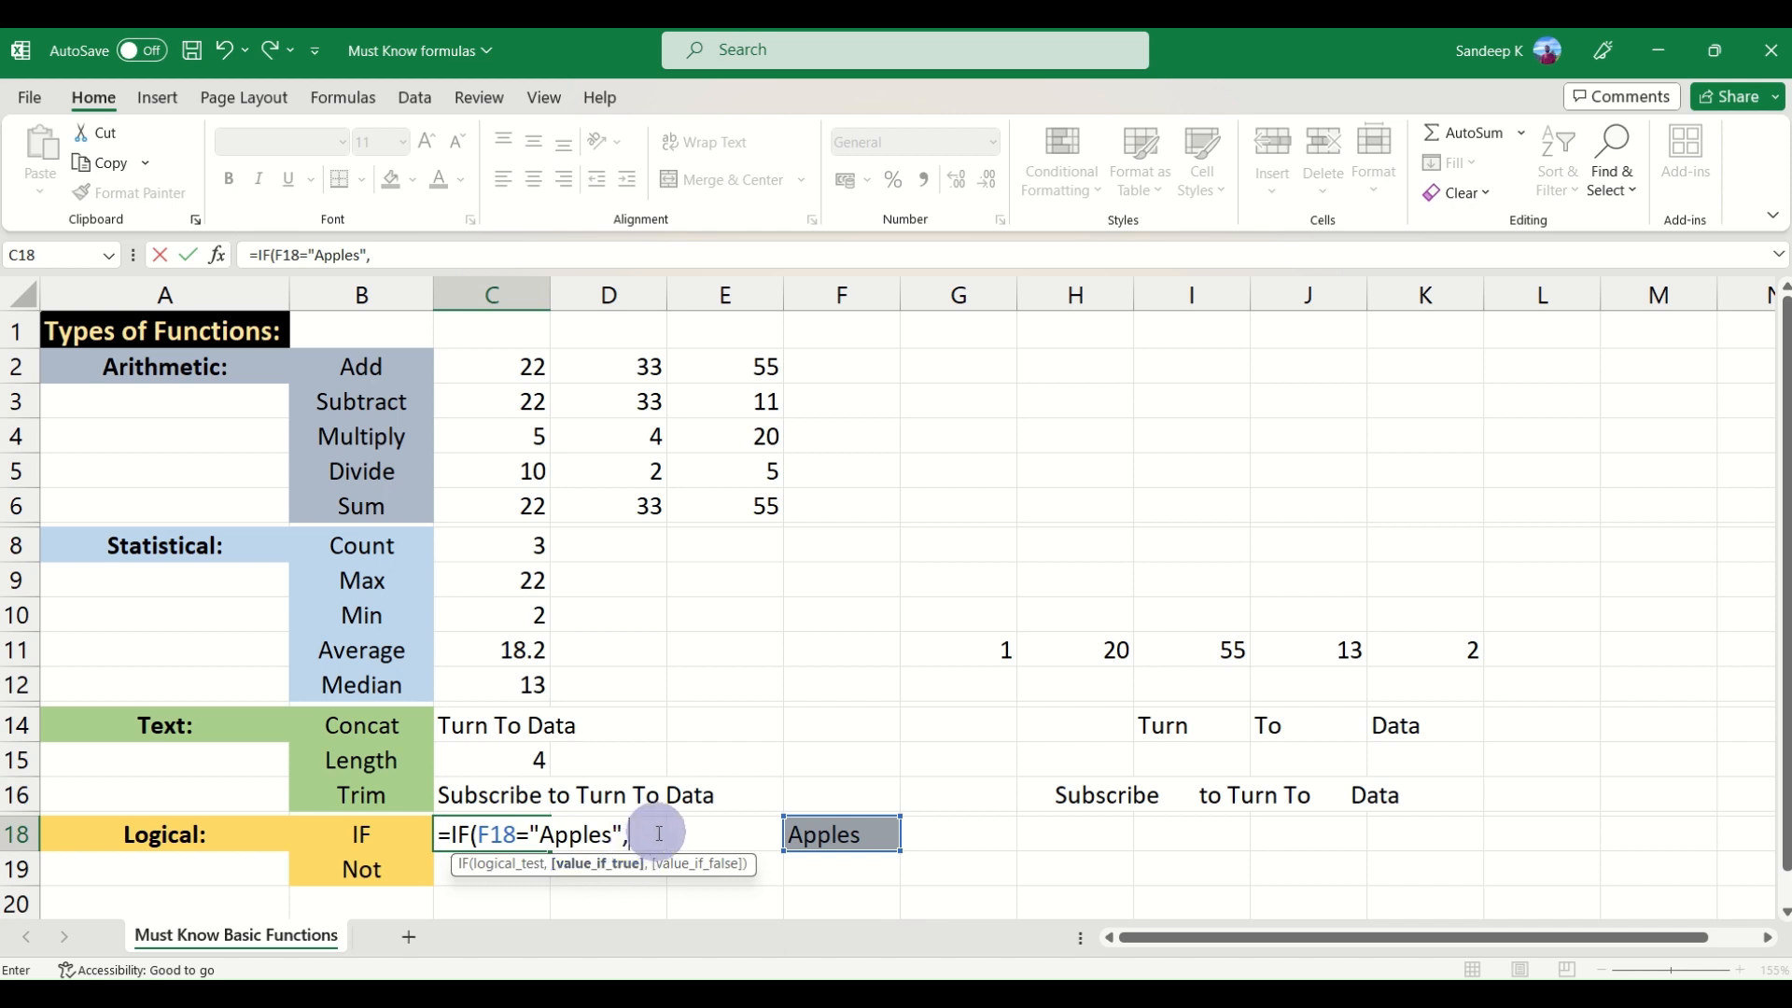
Complete the C18 IF formula with "Good Job!" as the true value and "Urggg!" as the false value, and review it
{"action": "type", "text": "\"Good Job!"}
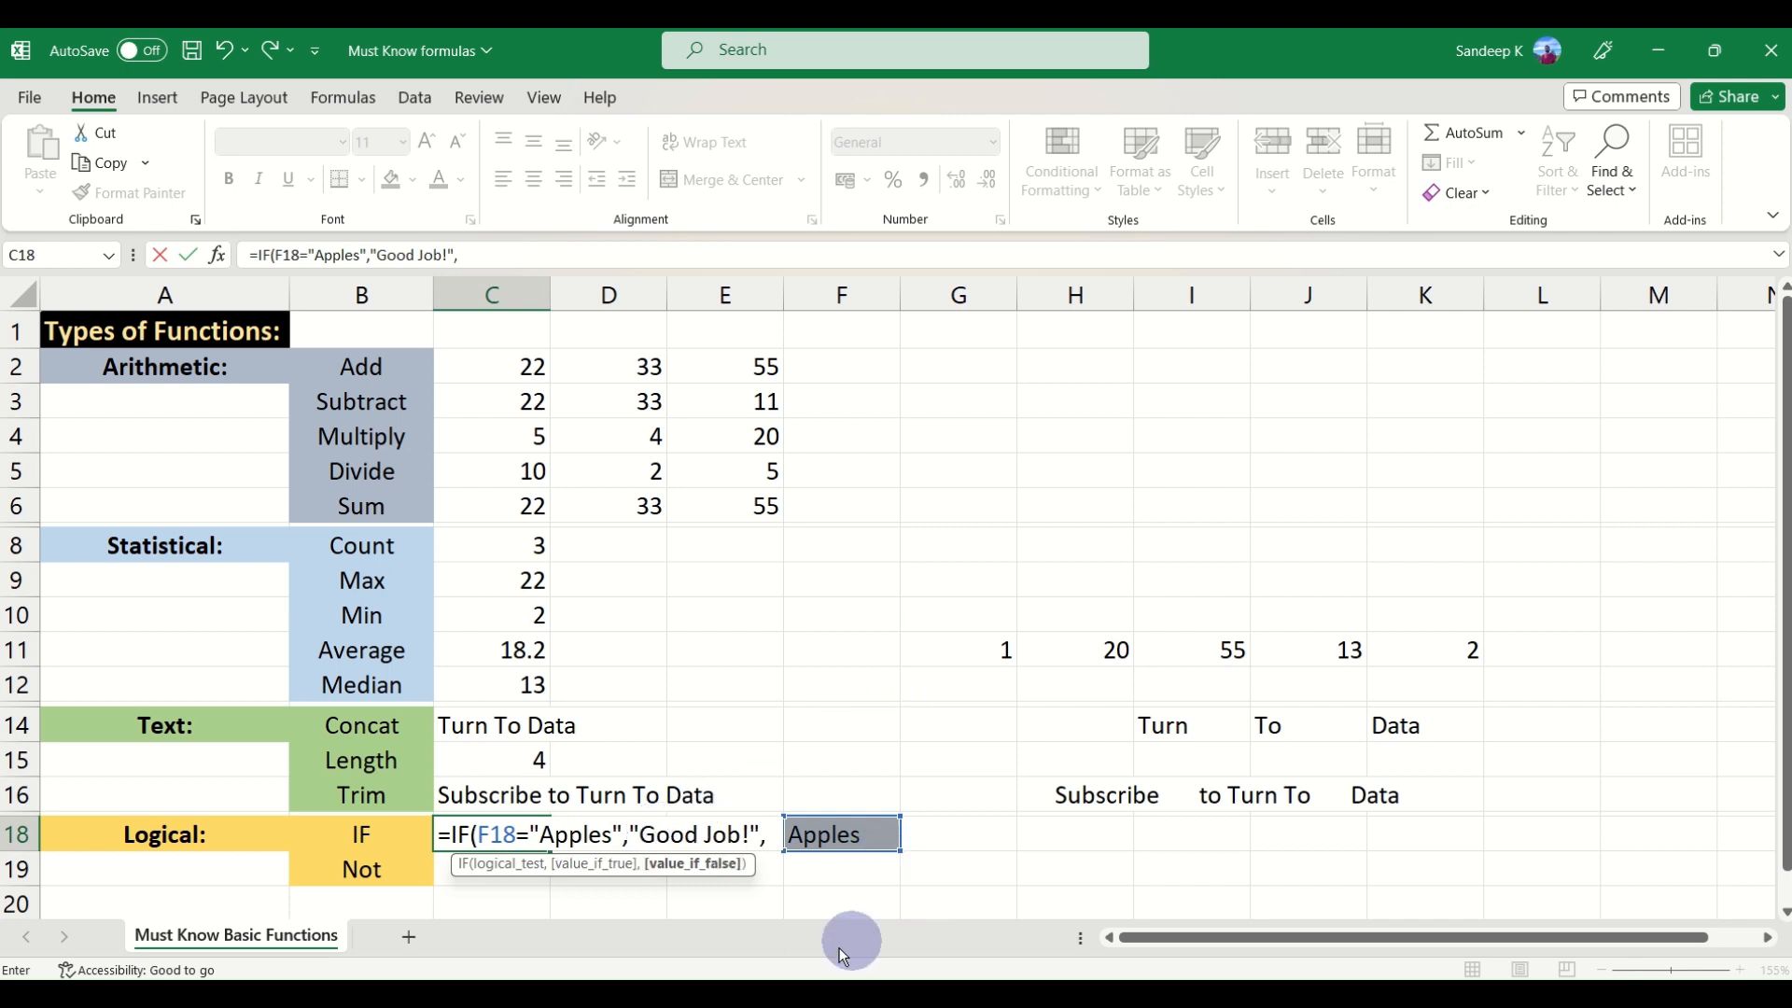
{"action": "type", "text": ","}
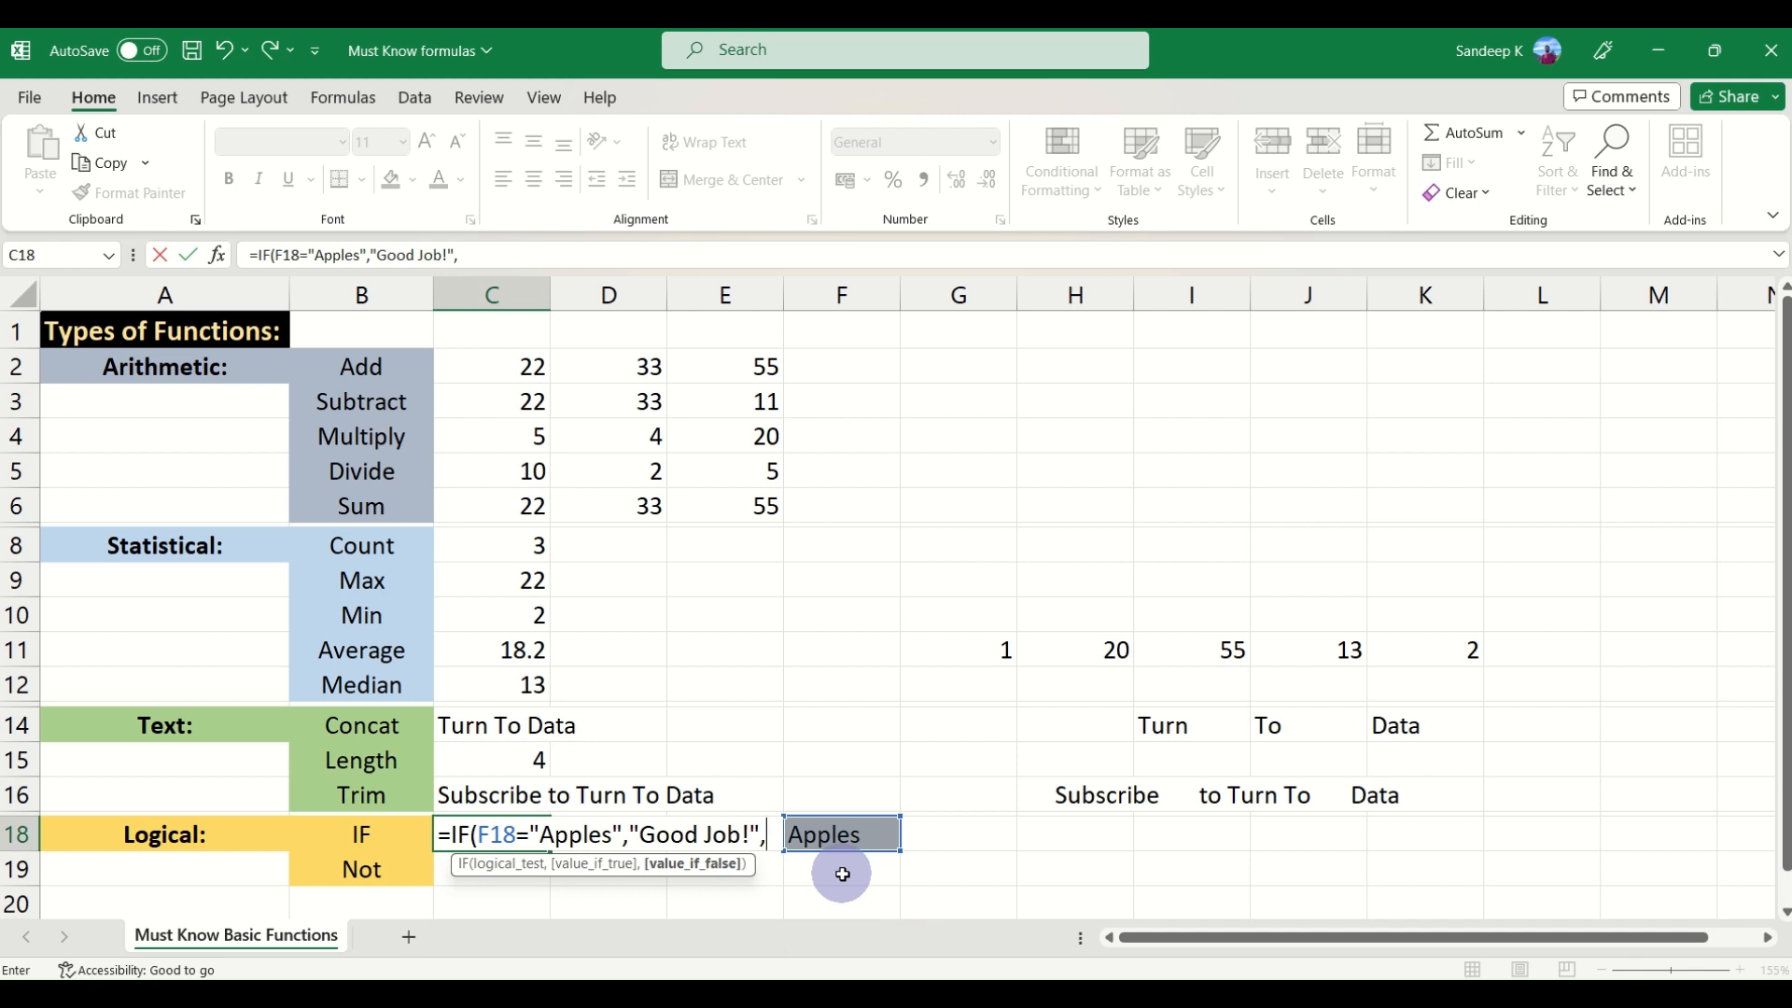
{"action": "type", "text": "\""}
{"action": "type", "text": "Urggg"}
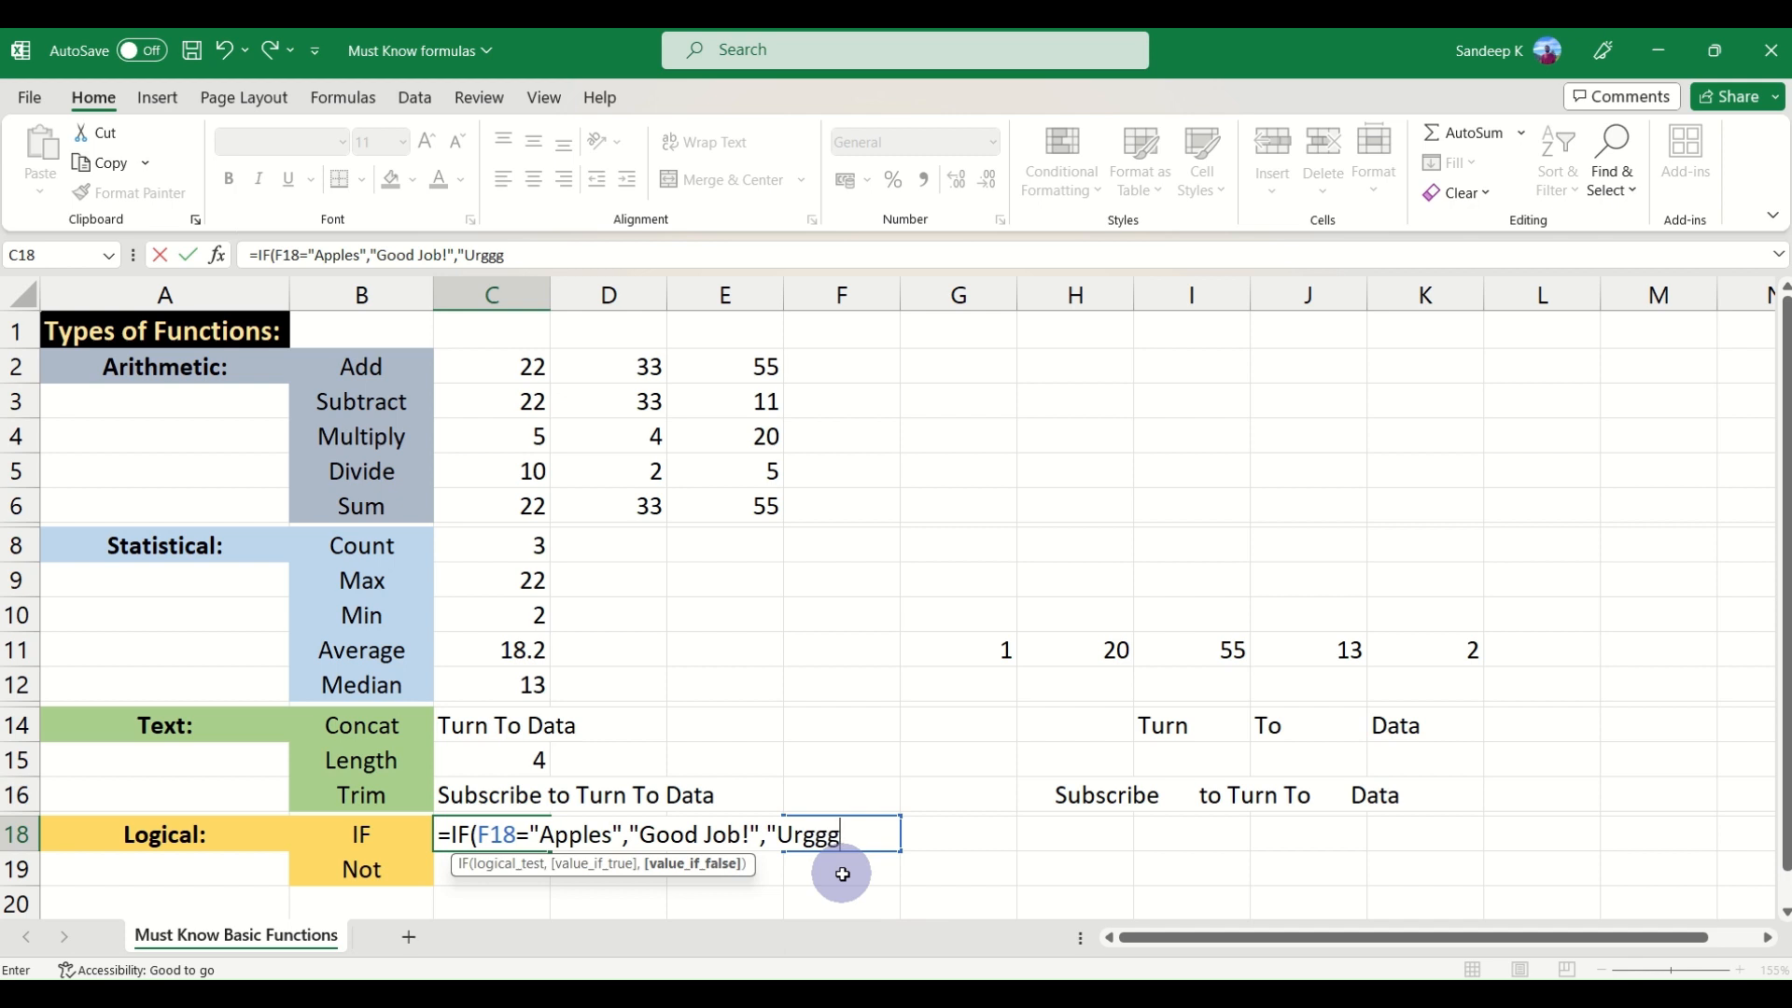
{"action": "type", "text": "!\")"}
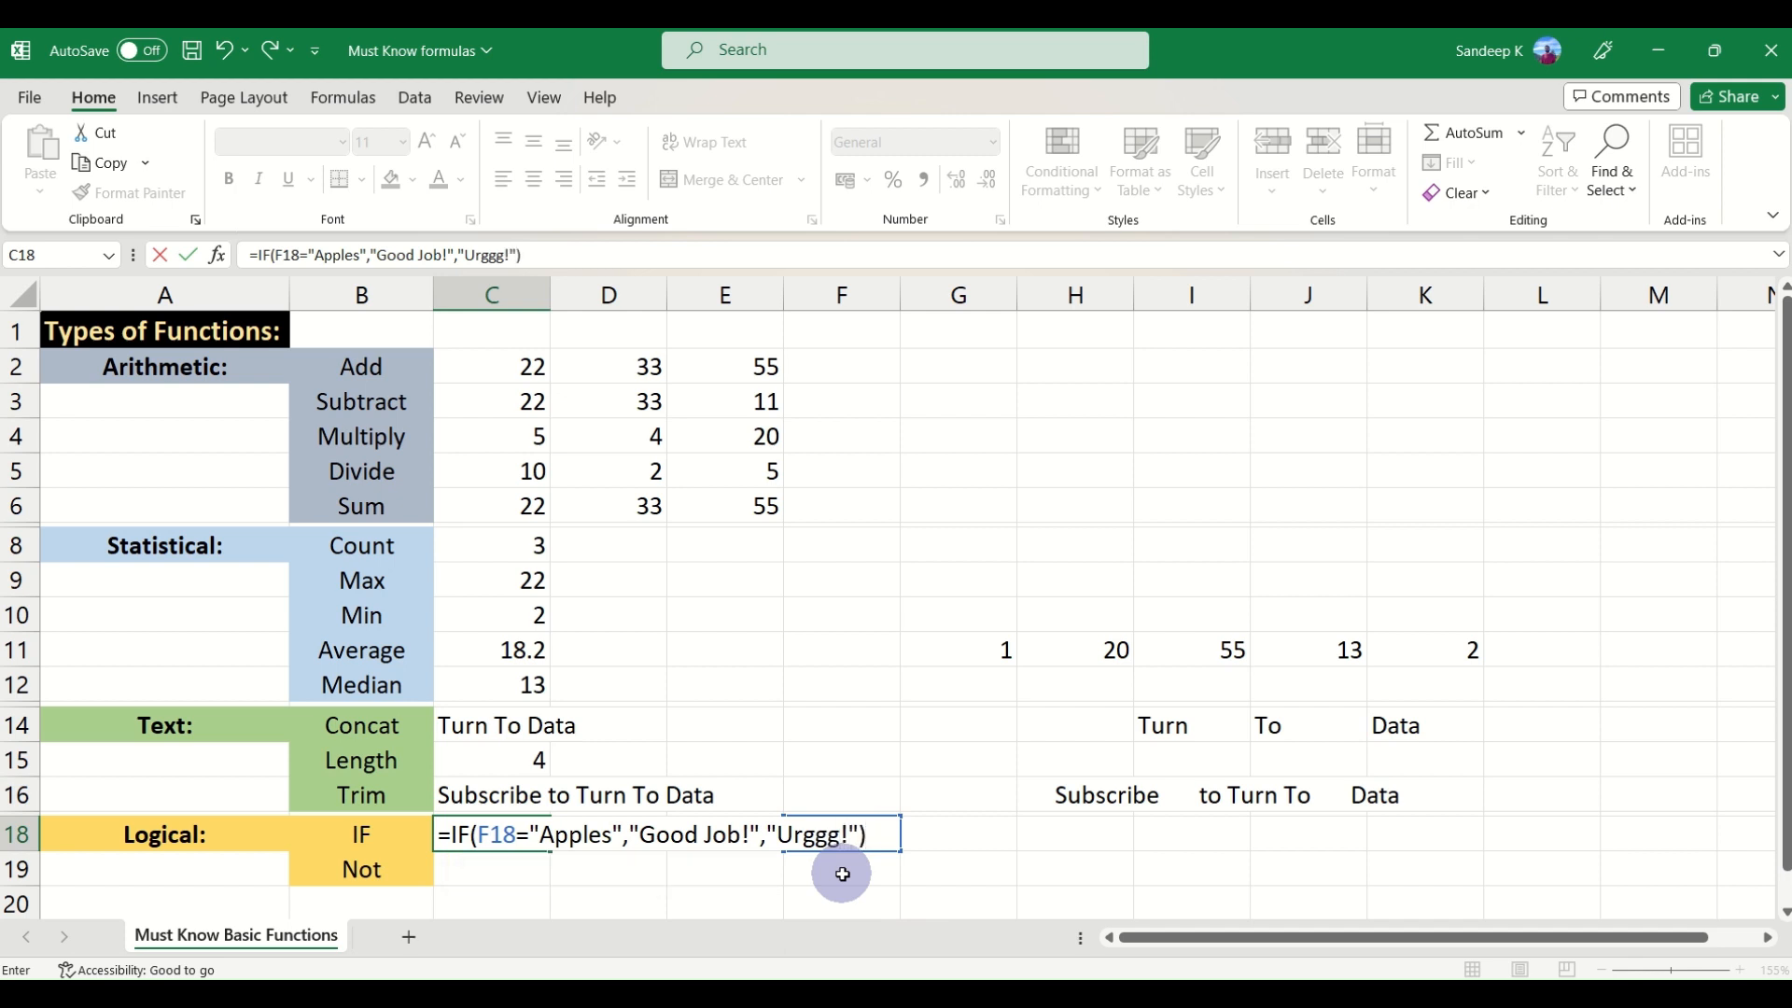
{"action": "key", "text": "Return"}
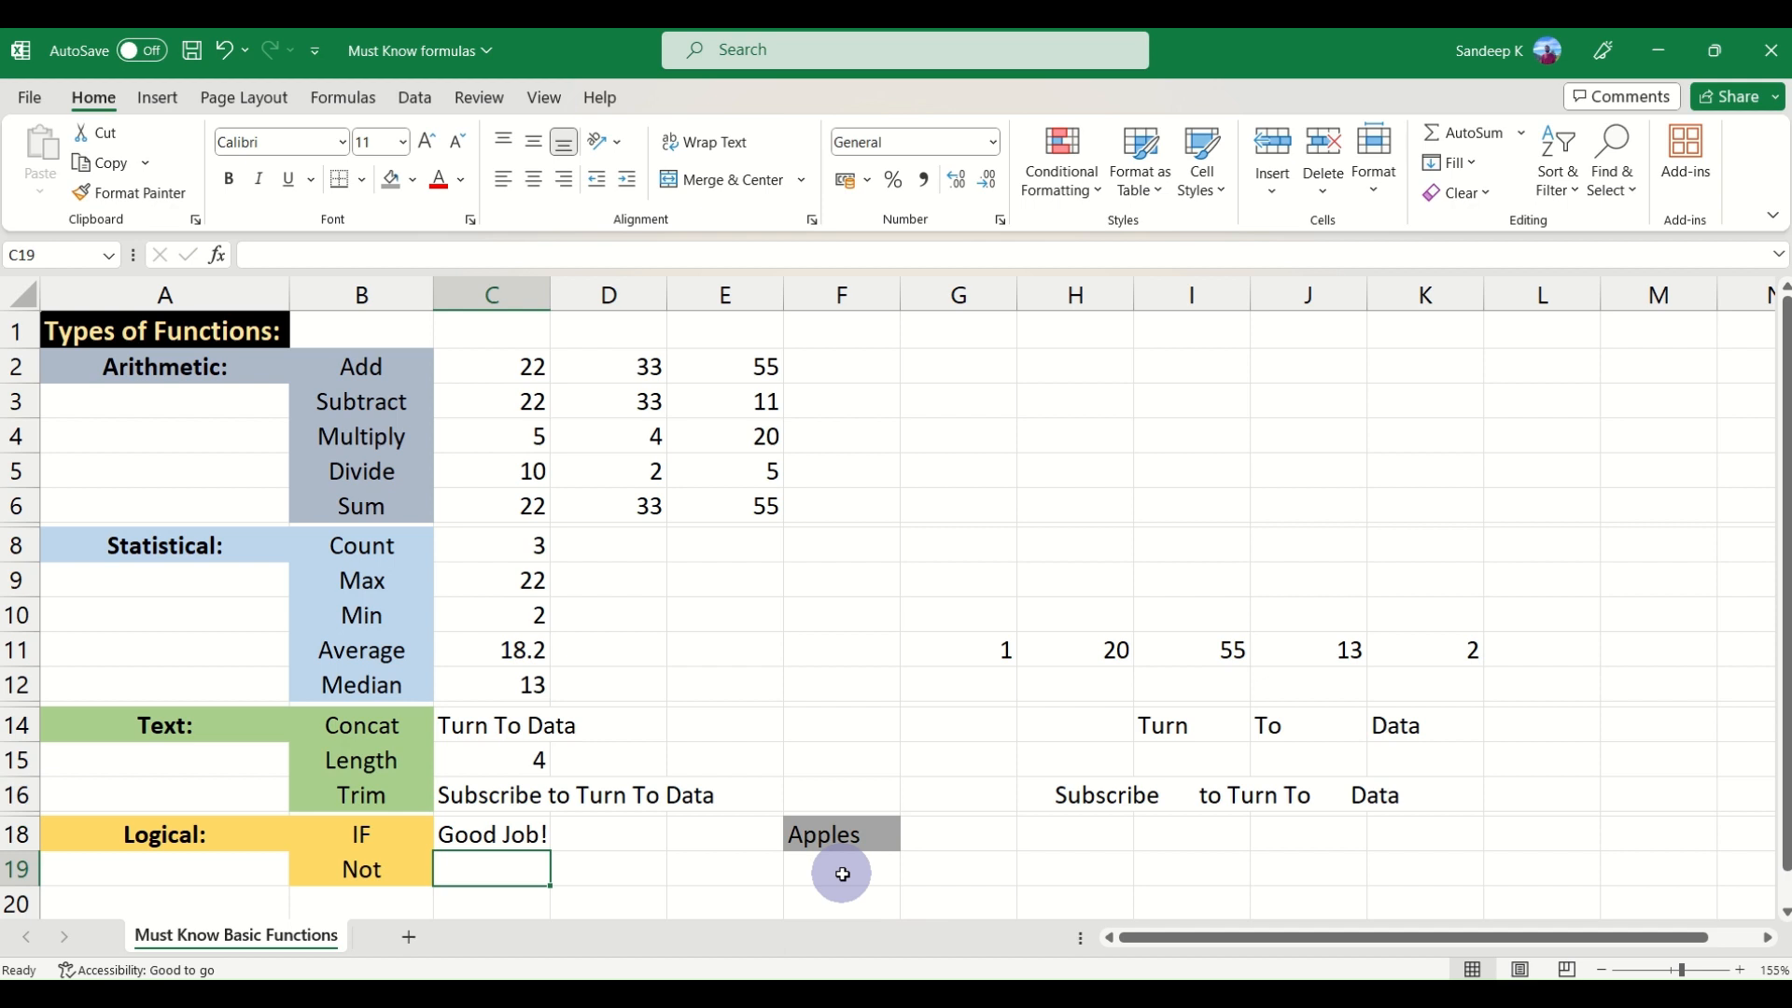
{"action": "left_click", "coordinate": [500, 840]}
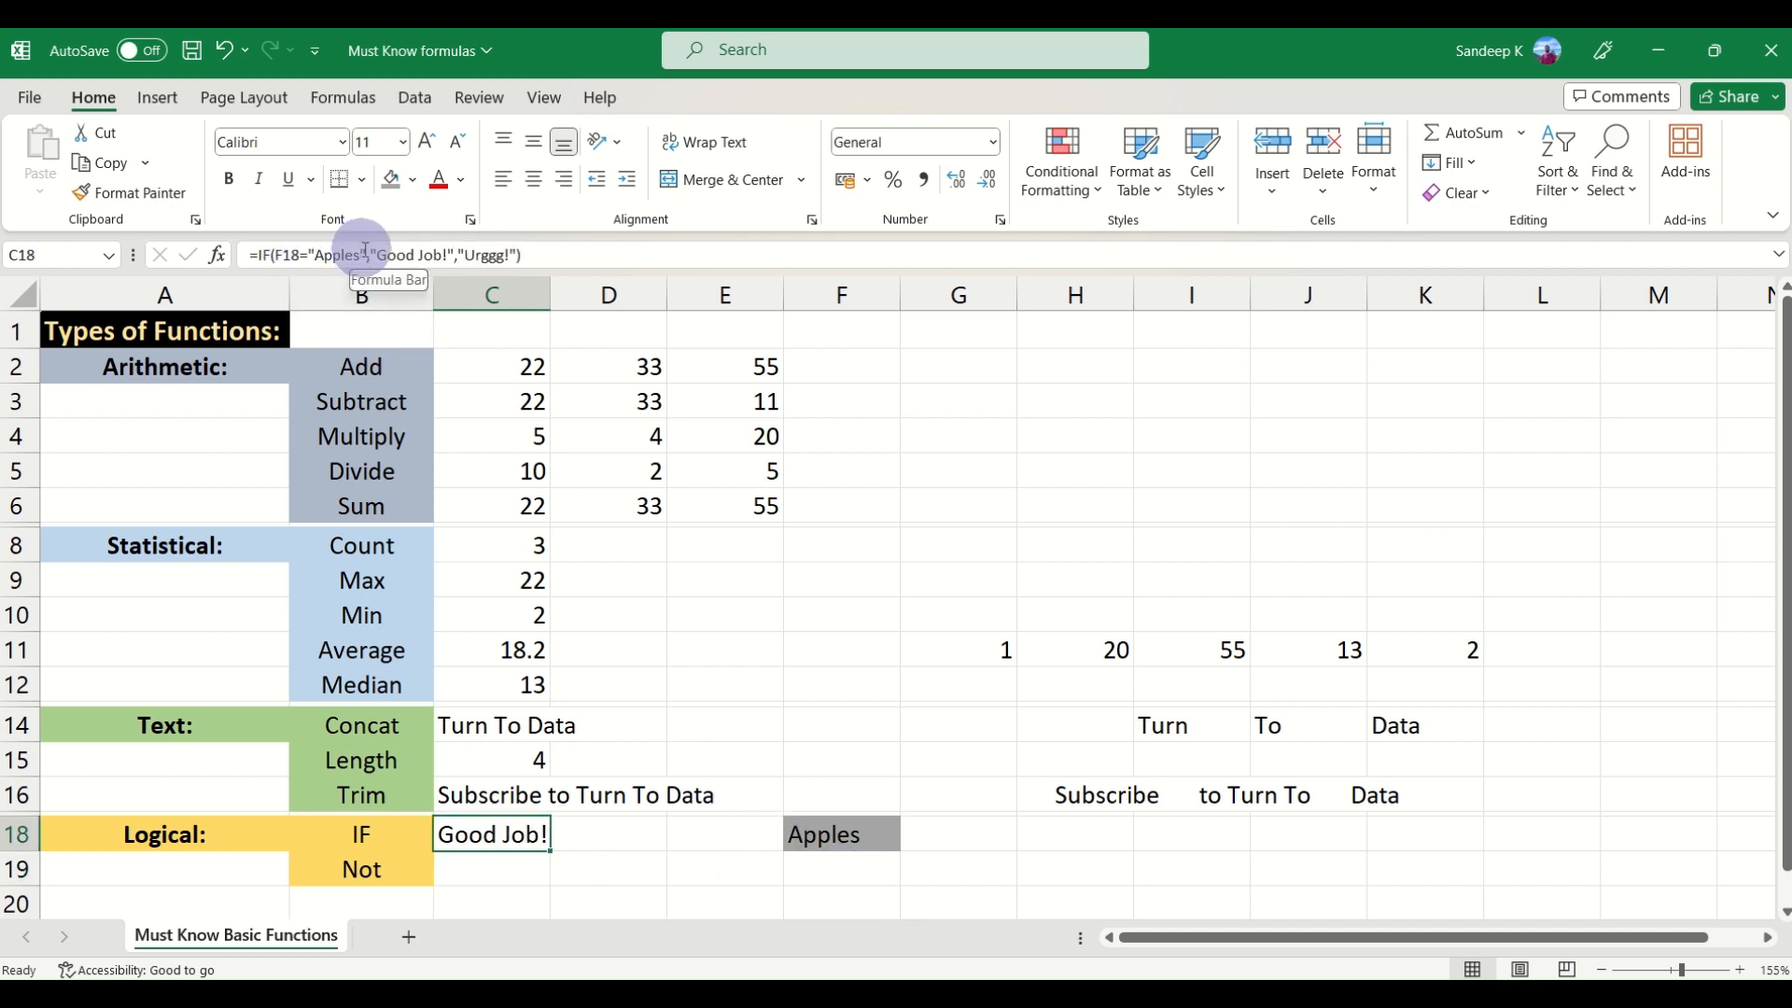
Open the sample word cell F18 on the IF row for editing and erase its text
{"action": "left_click", "coordinate": [854, 843]}
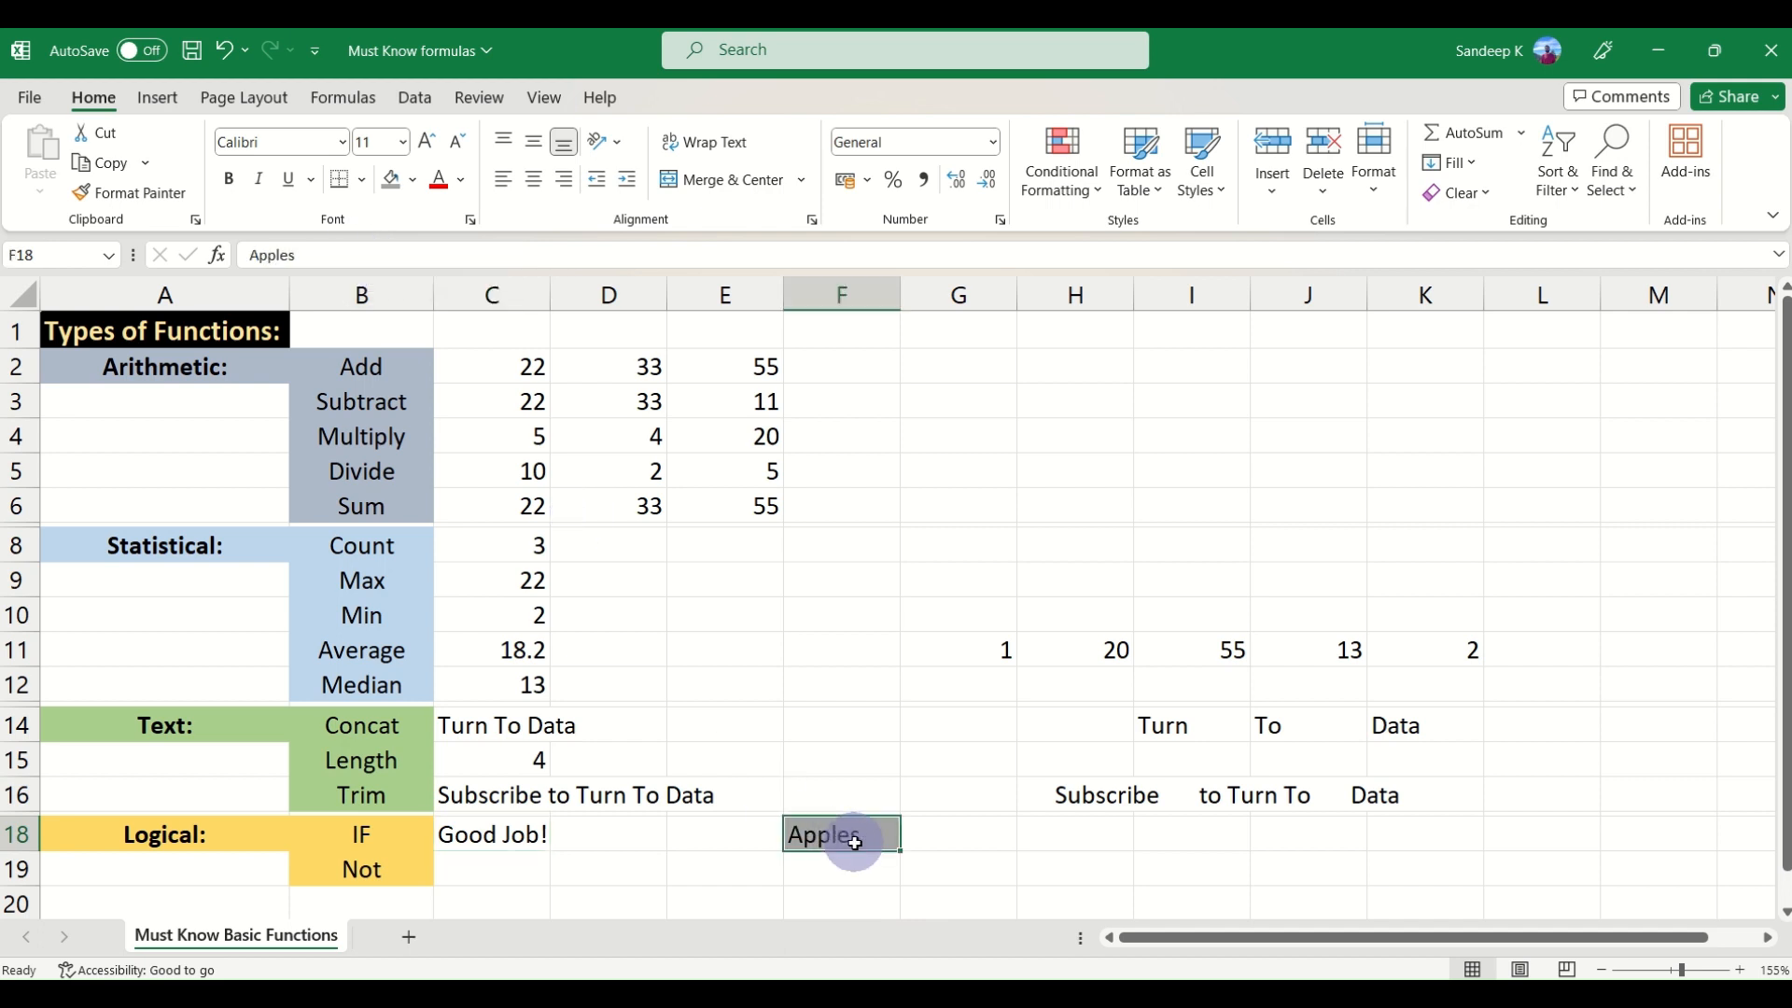
{"action": "double_click", "coordinate": [860, 837]}
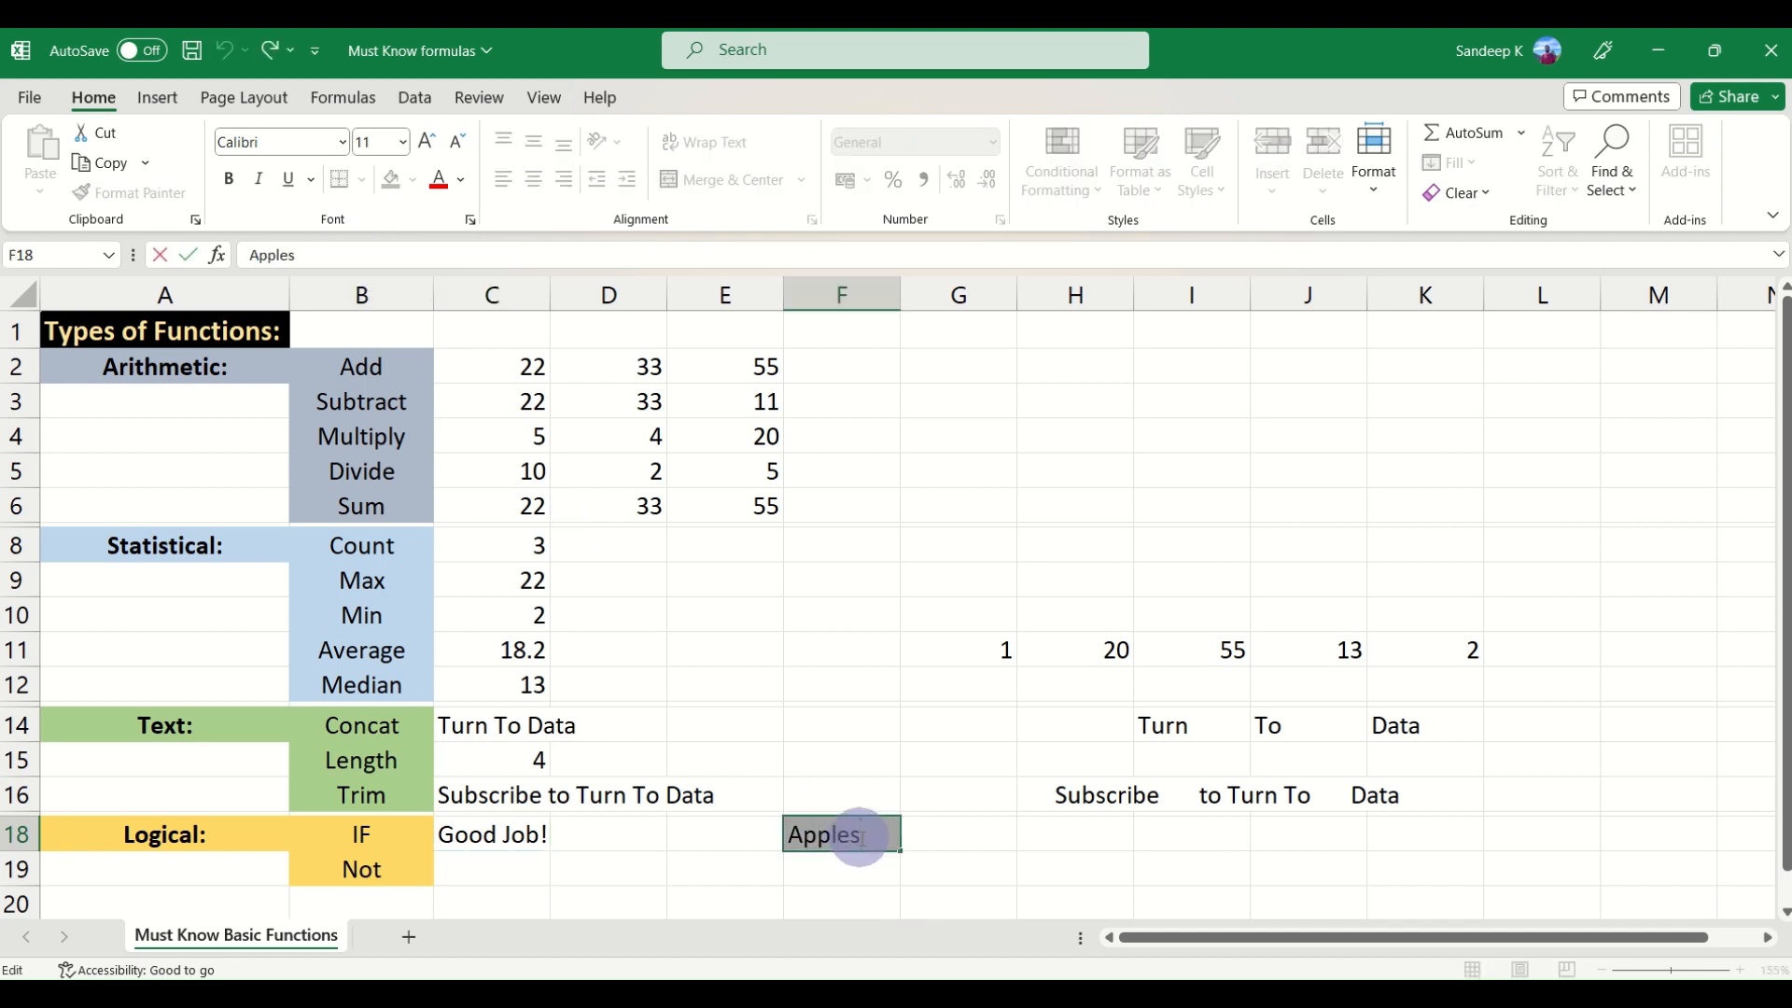
{"action": "key", "text": "BackSpace"}
{"action": "key", "text": "BackSpace"}
{"action": "key", "text": "BackSpace"}
{"action": "key", "text": "BackSpace"}
{"action": "key", "text": "BackSpace"}
{"action": "key", "text": "BackSpace"}
{"action": "type", "text": "Oranges"}
{"action": "key", "text": "BackSpace"}
{"action": "key", "text": "BackSpace"}
{"action": "key", "text": "BackSpace"}
{"action": "key", "text": "BackSpace"}
{"action": "key", "text": "BackSpace"}
{"action": "key", "text": "BackSpace"}
{"action": "key", "text": "BackSpace"}
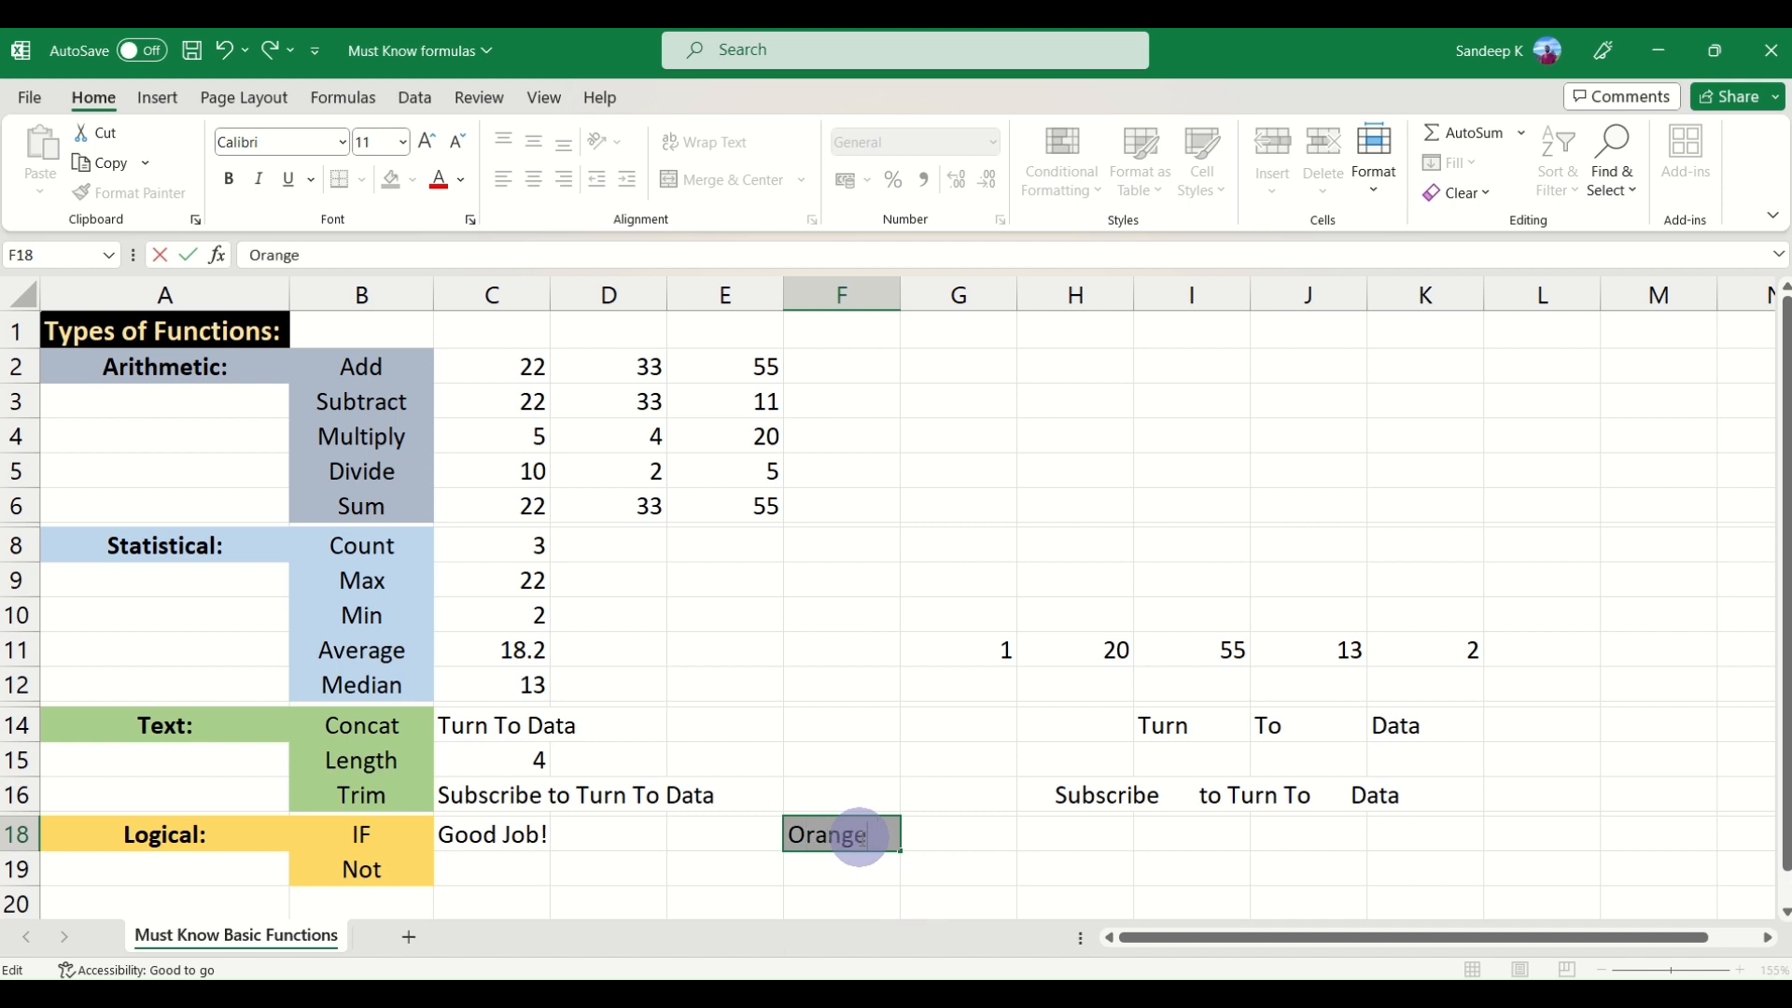
Enter the misspelled word Applesss in F18 and check the IF formula's output in C18
{"action": "type", "text": "Apples"}
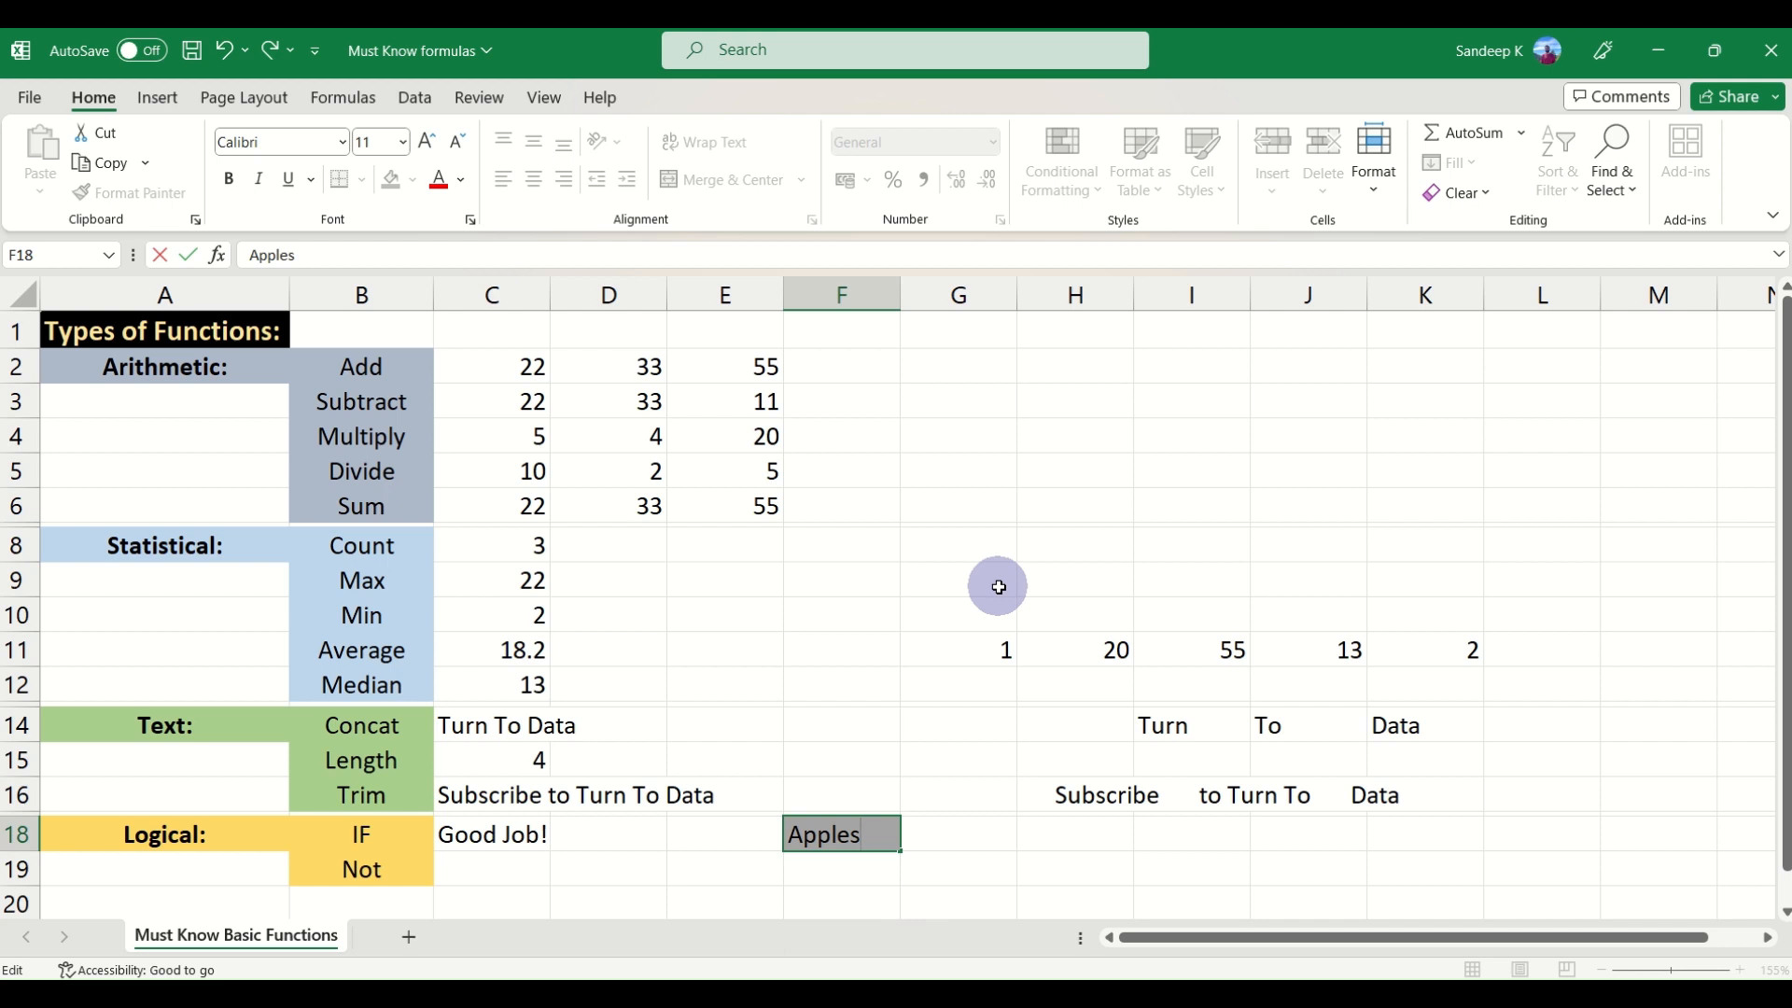
{"action": "type", "text": "ss"}
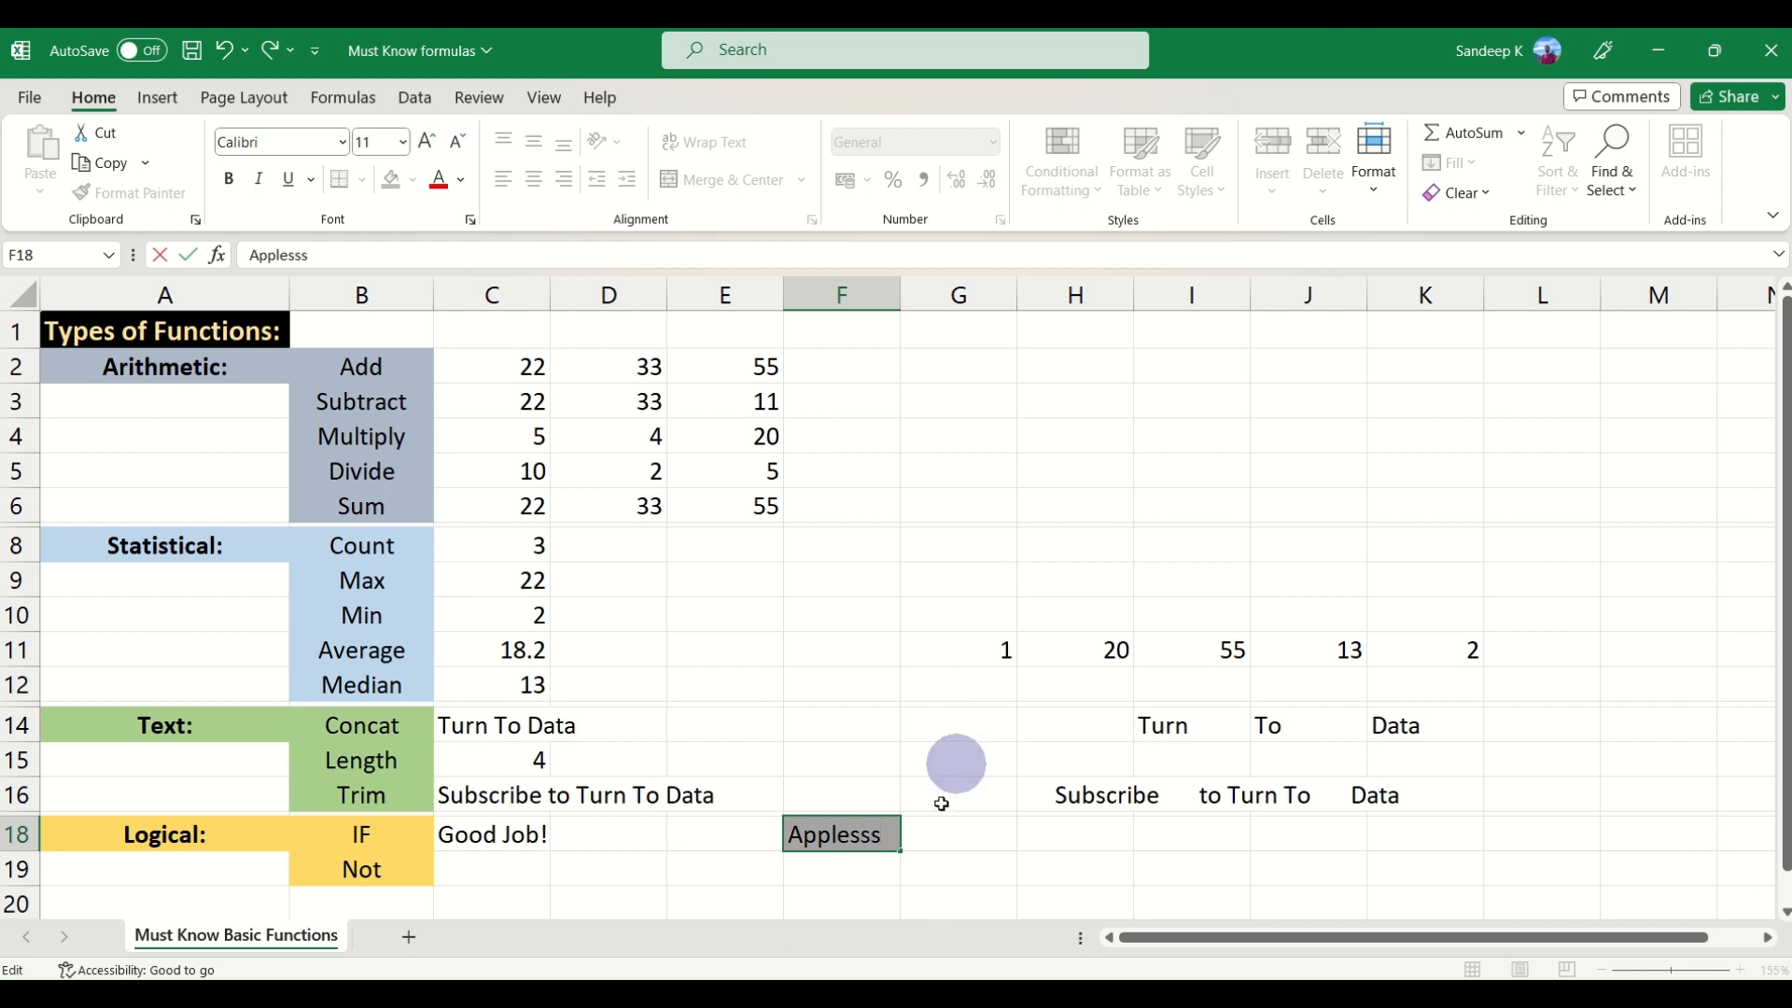
{"action": "key", "text": "Return"}
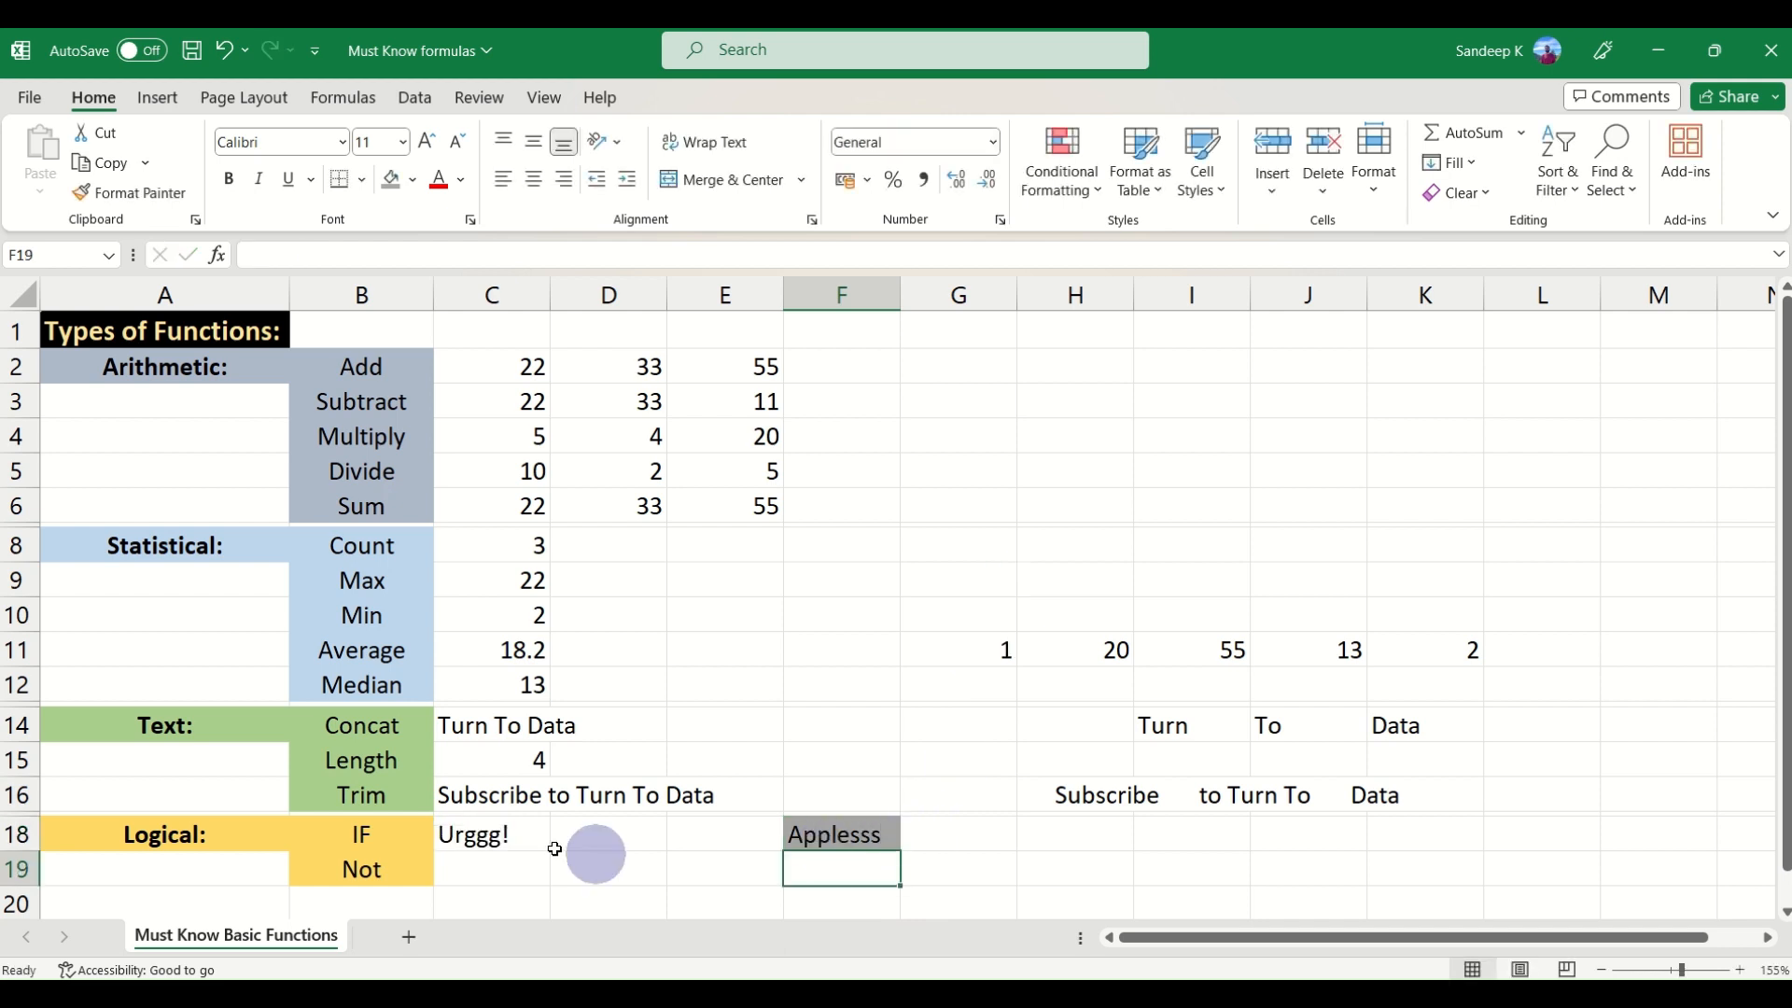
{"action": "left_click", "coordinate": [496, 836]}
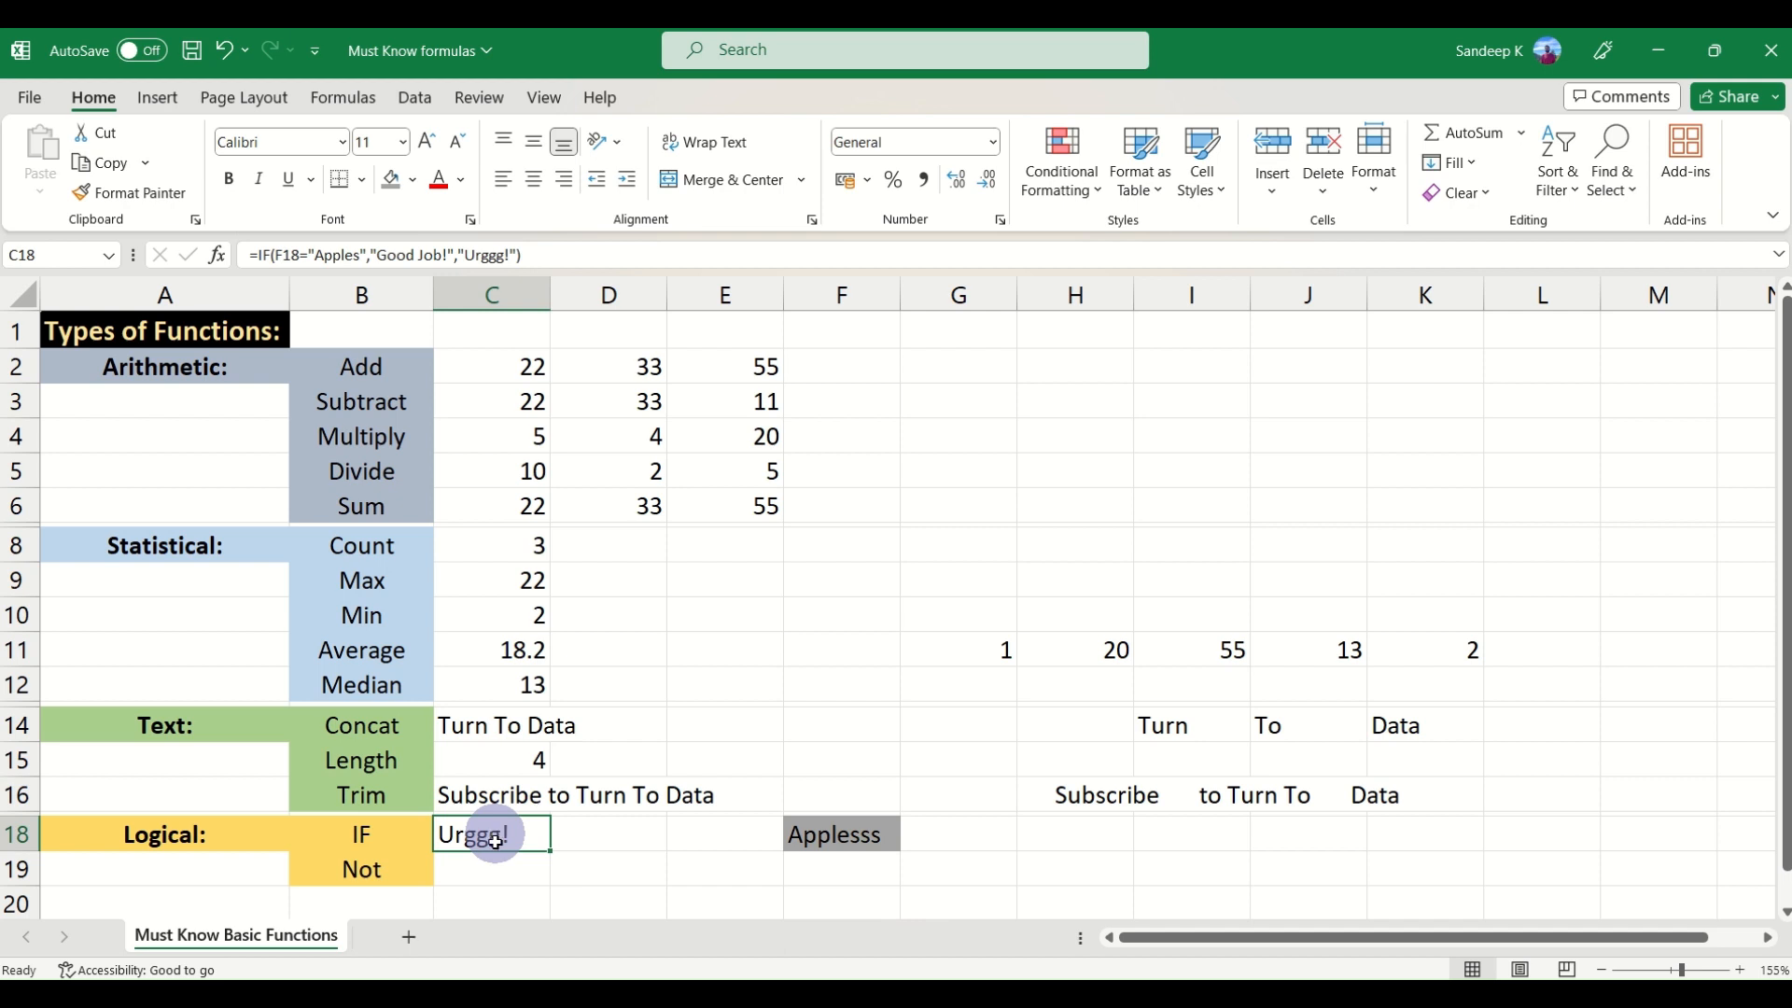
{"action": "left_click", "coordinate": [490, 863]}
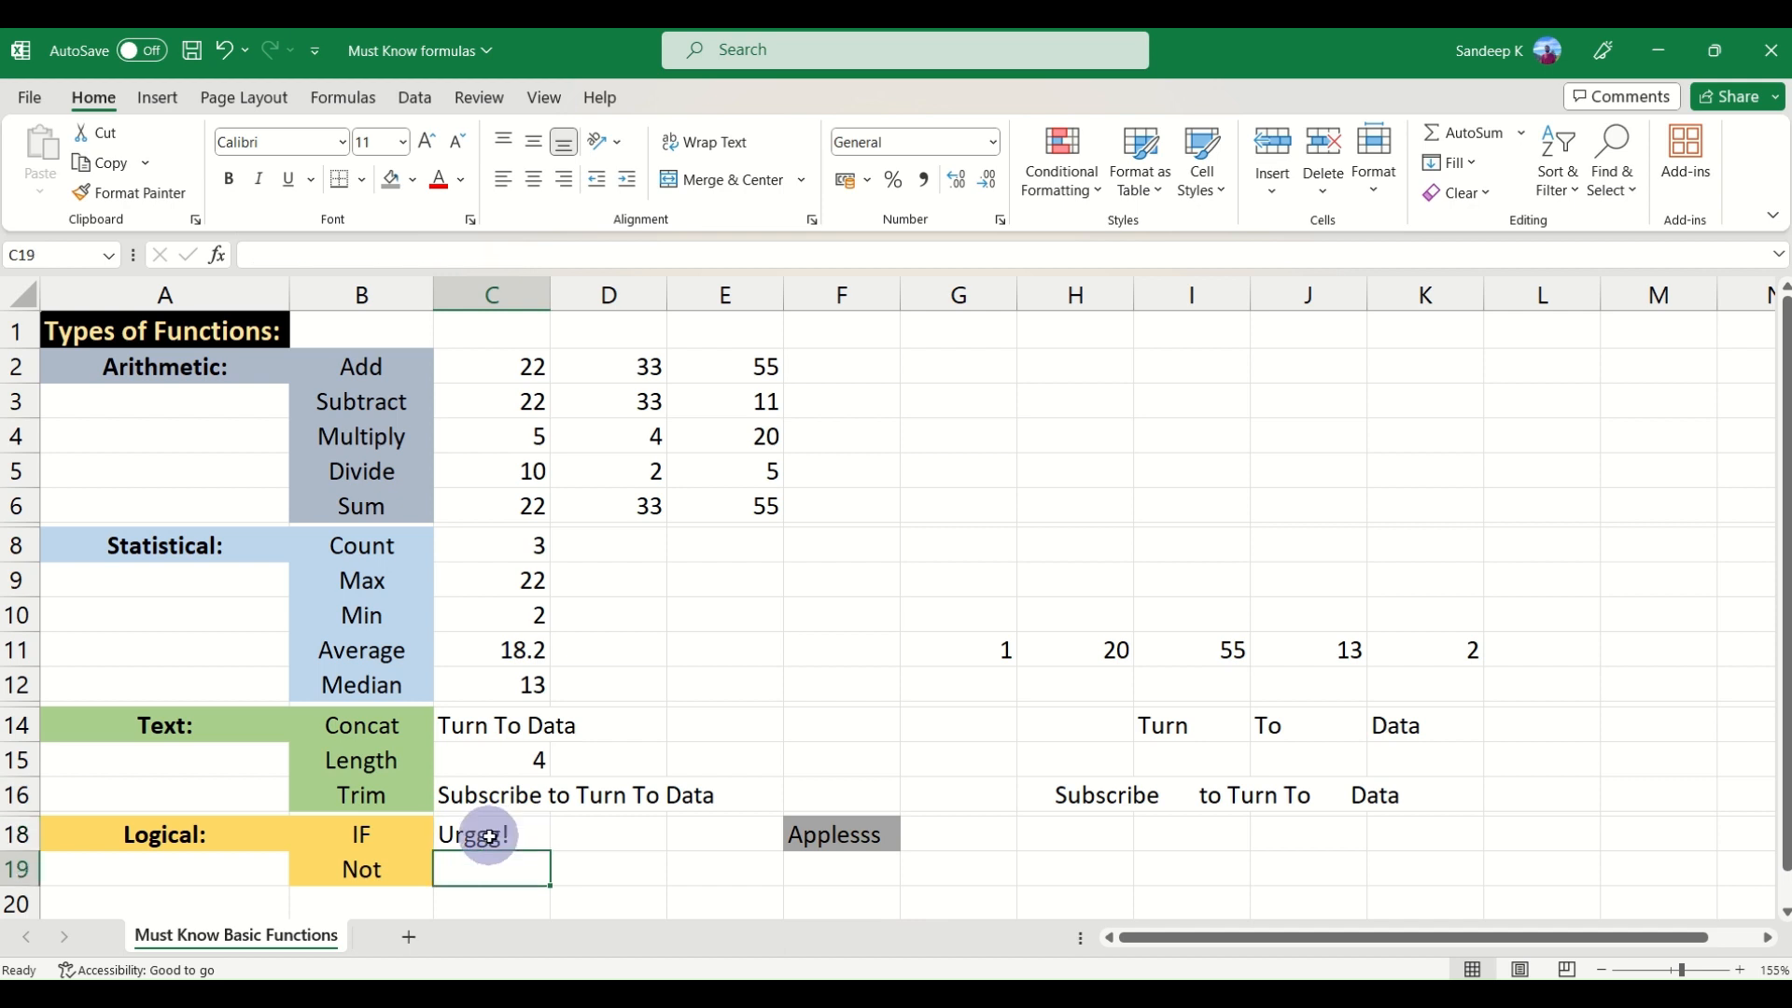
{"action": "left_click", "coordinate": [474, 831]}
{"action": "left_click", "coordinate": [490, 863]}
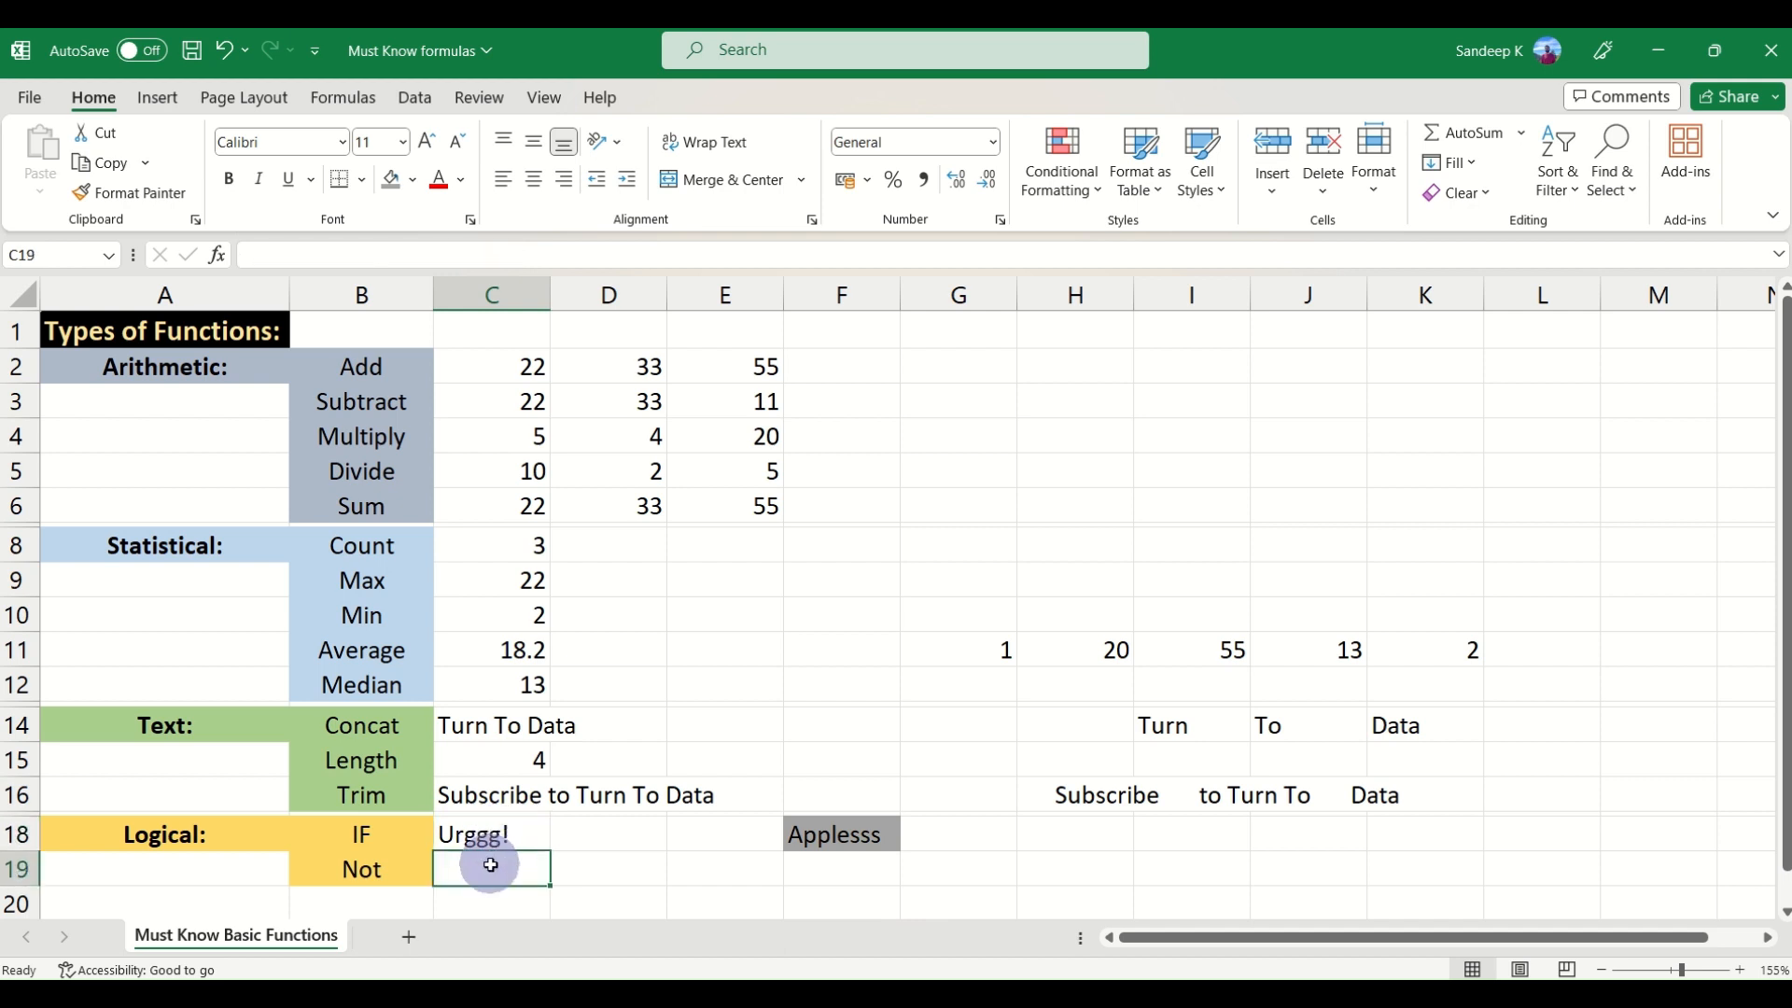
{"action": "left_click", "coordinate": [692, 866]}
{"action": "left_click", "coordinate": [477, 864]}
{"action": "type", "text": "=not"}
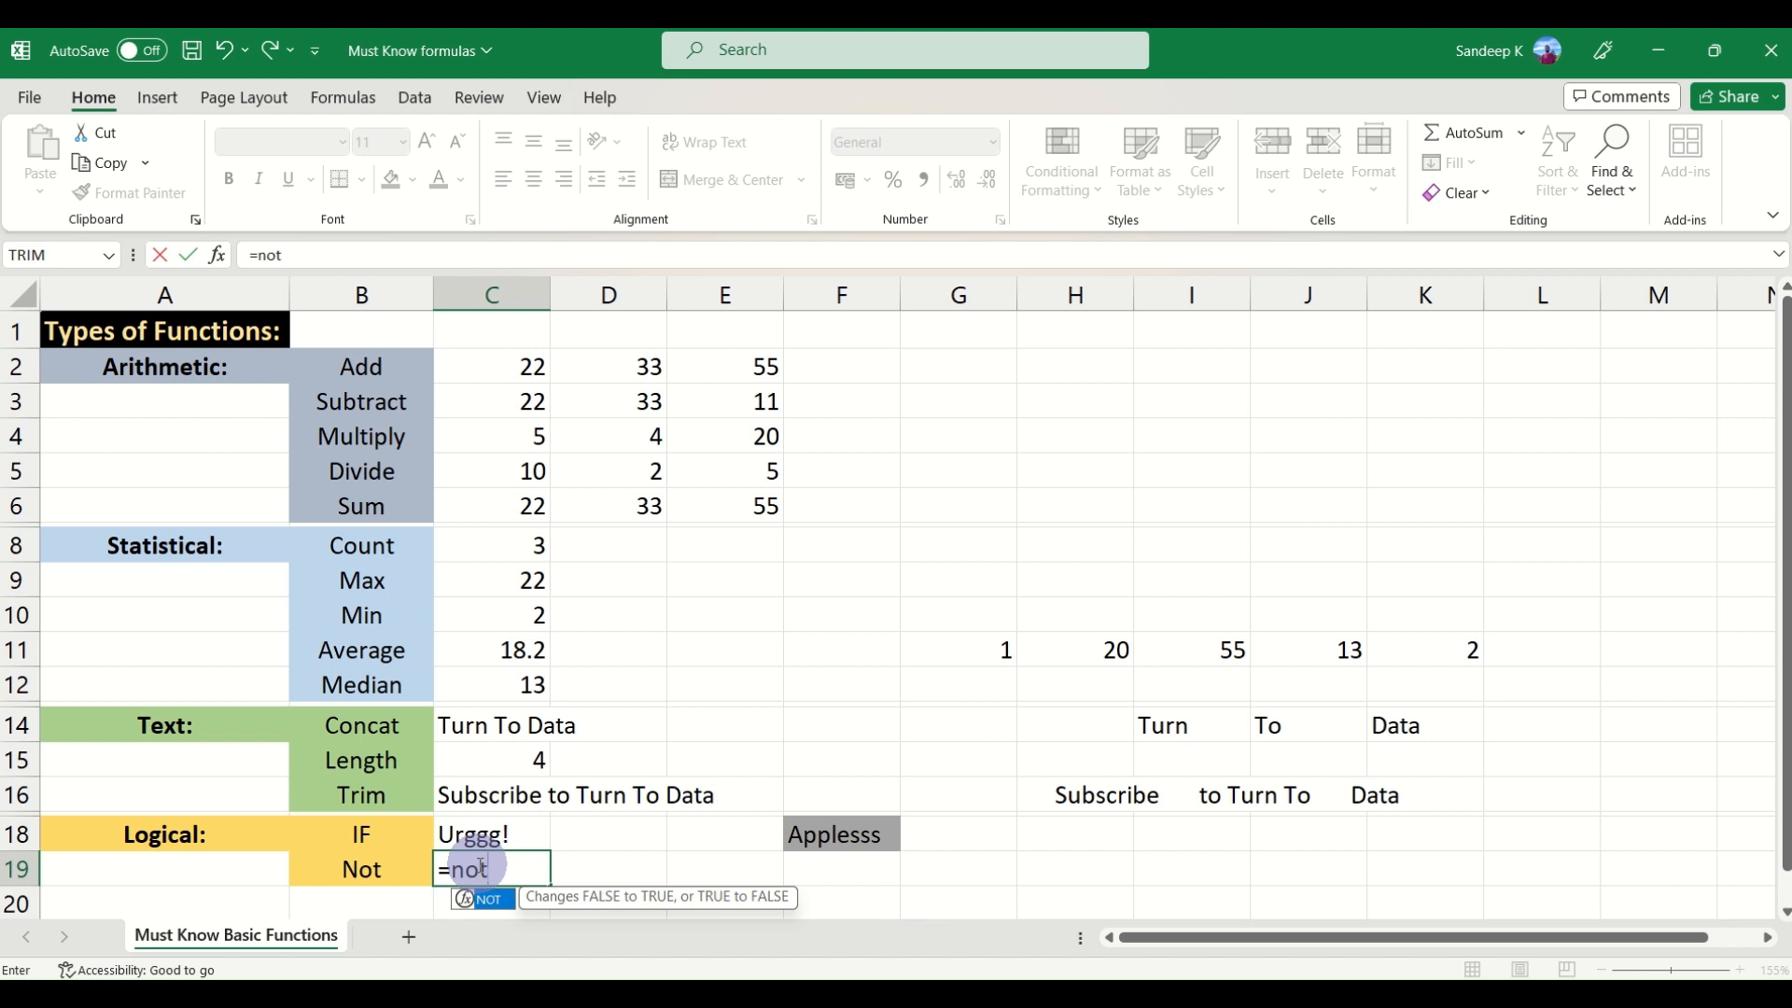
{"action": "key", "text": "Escape"}
{"action": "left_click", "coordinate": [682, 874]}
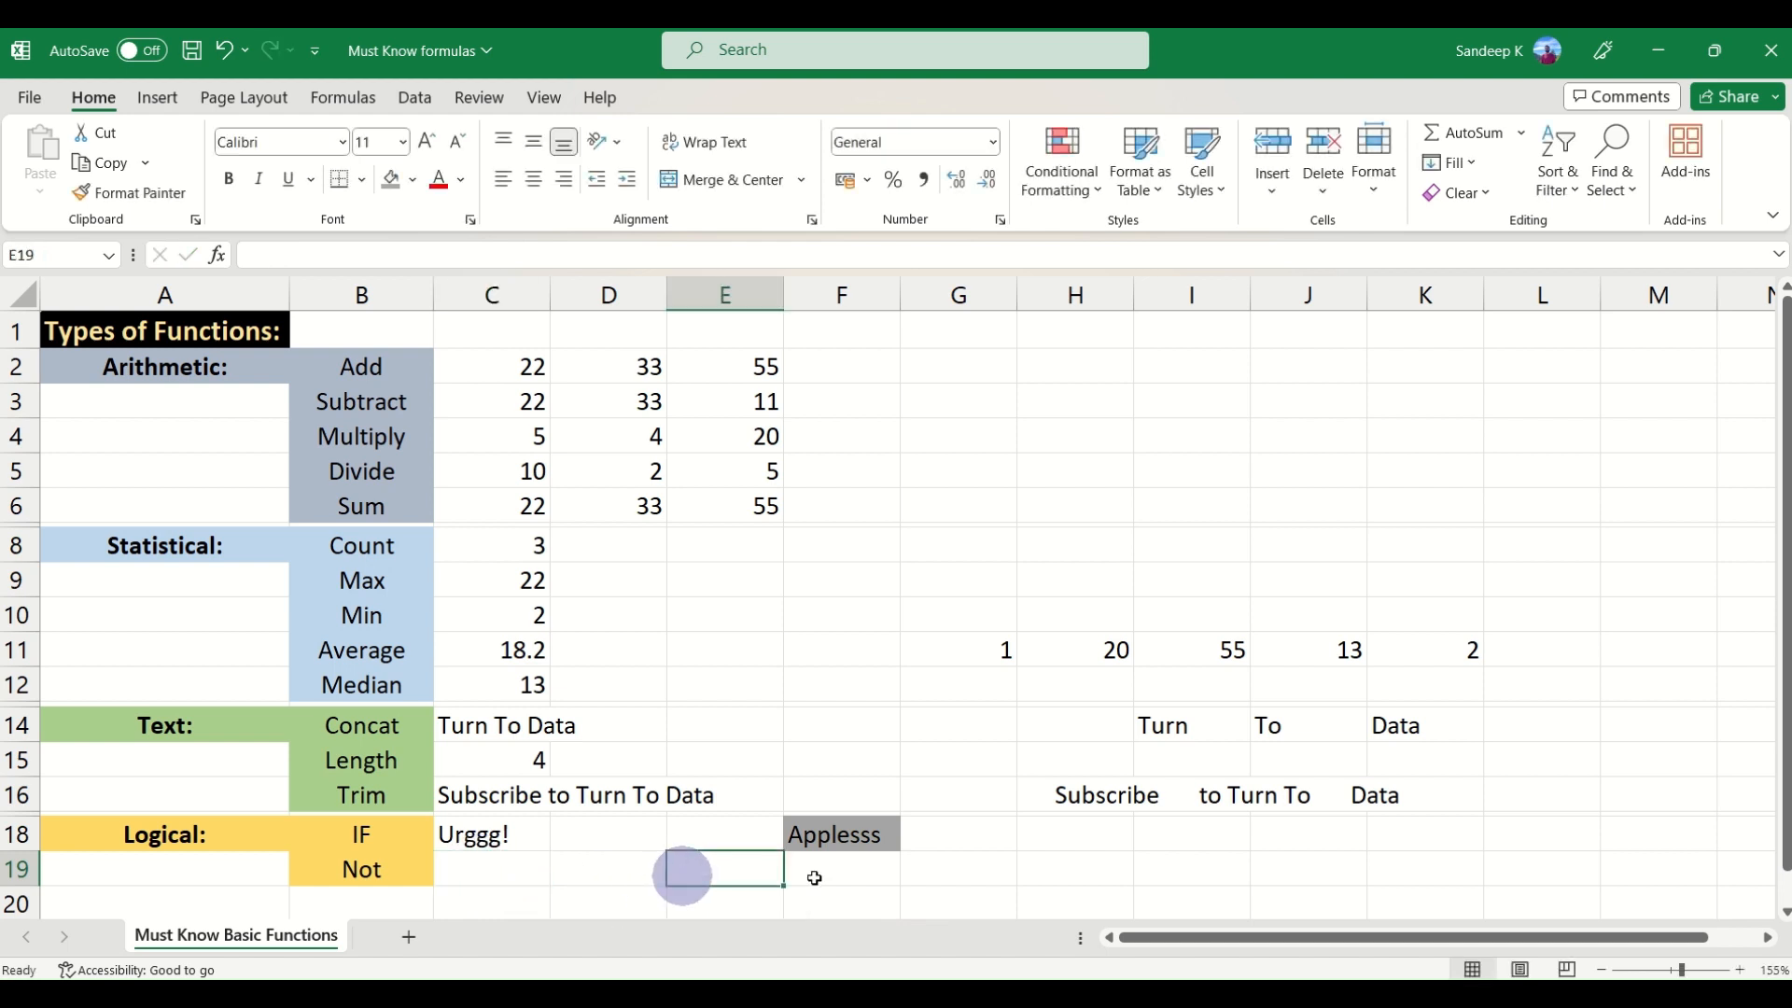
Enter the sample values 10 in H19 and 99 in I19 on the Not row
{"action": "left_click", "coordinate": [979, 881]}
{"action": "left_click", "coordinate": [1104, 874]}
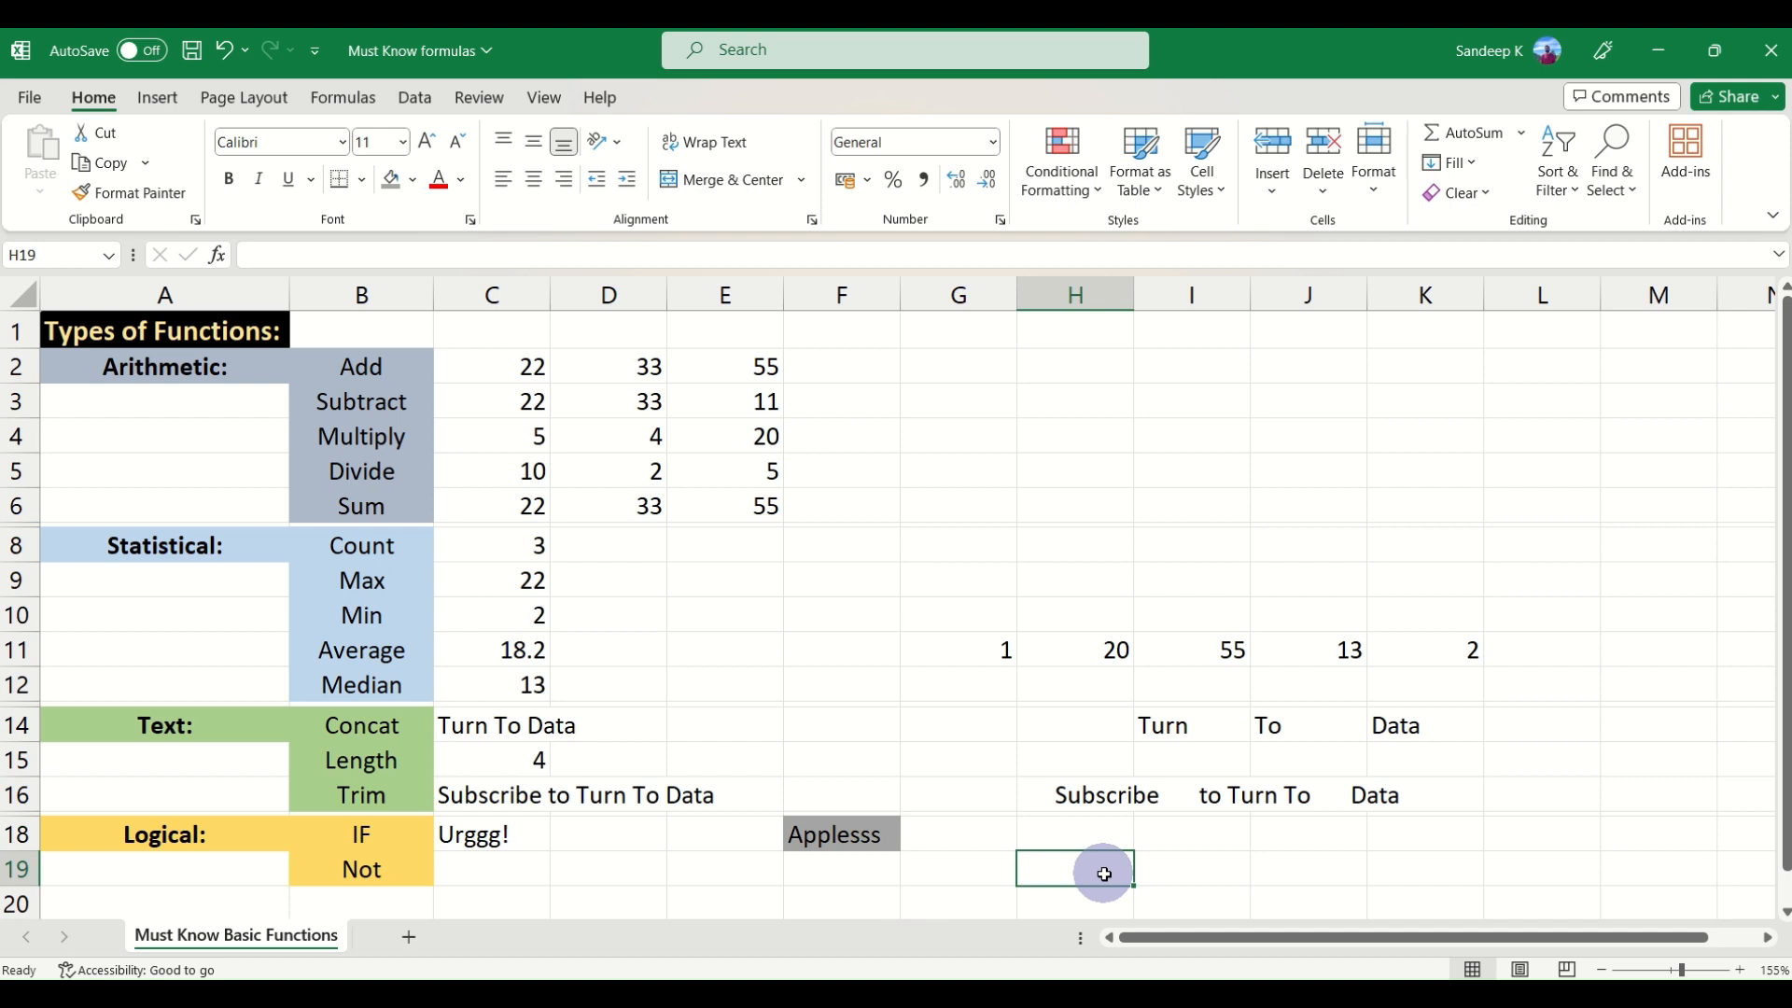
{"action": "type", "text": "10"}
{"action": "key", "text": "Tab"}
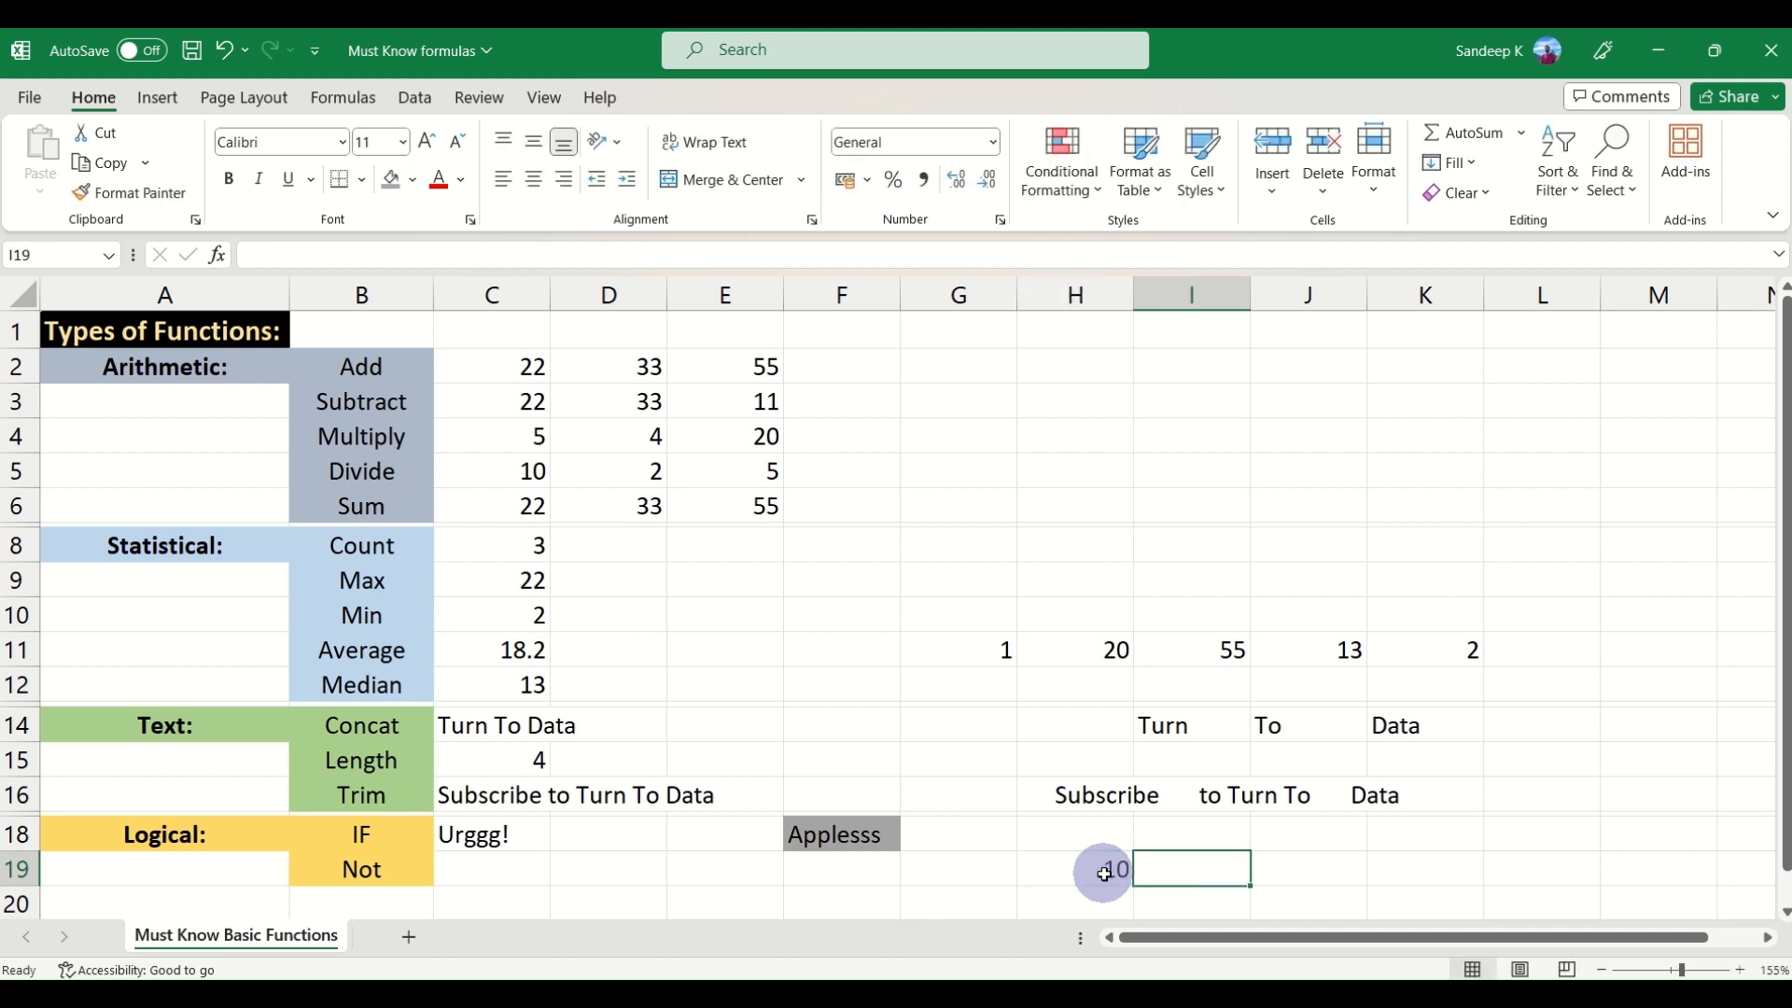
{"action": "type", "text": "99"}
{"action": "key", "text": "Tab"}
{"action": "left_click", "coordinate": [1104, 874]}
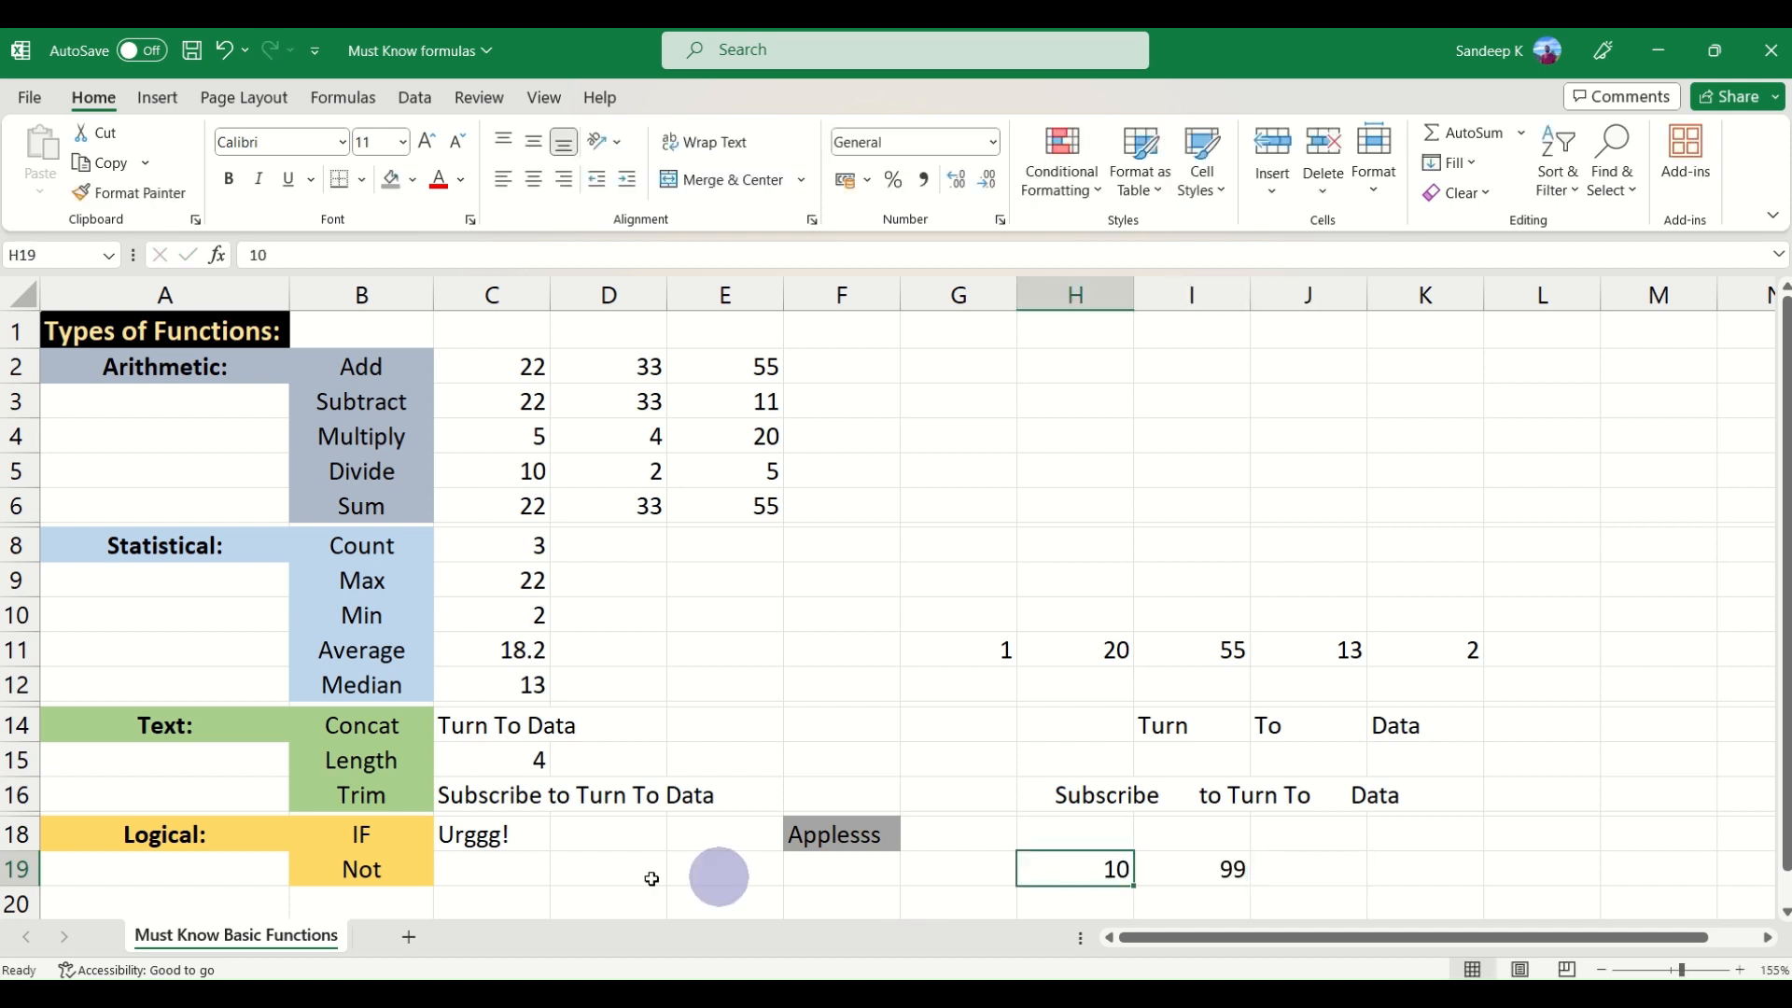
Enter the formula =NOT(H19>I19) in C19 and review it
{"action": "left_click", "coordinate": [476, 868]}
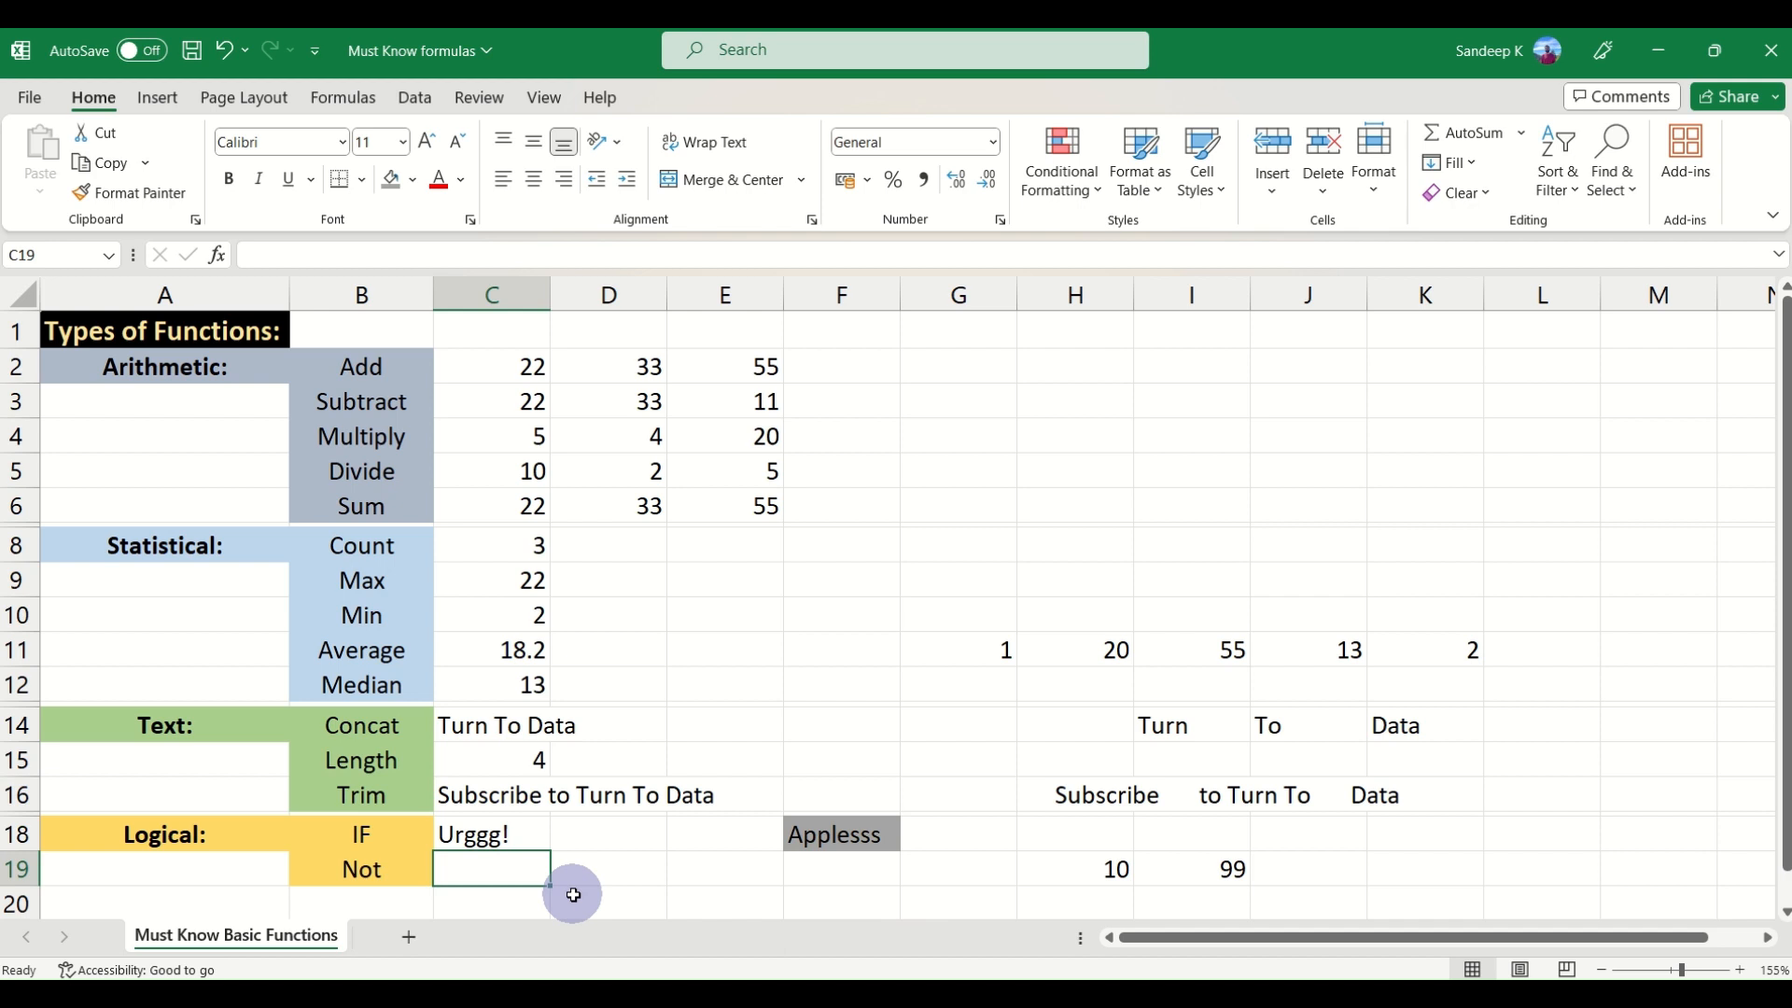
{"action": "type", "text": "=not"}
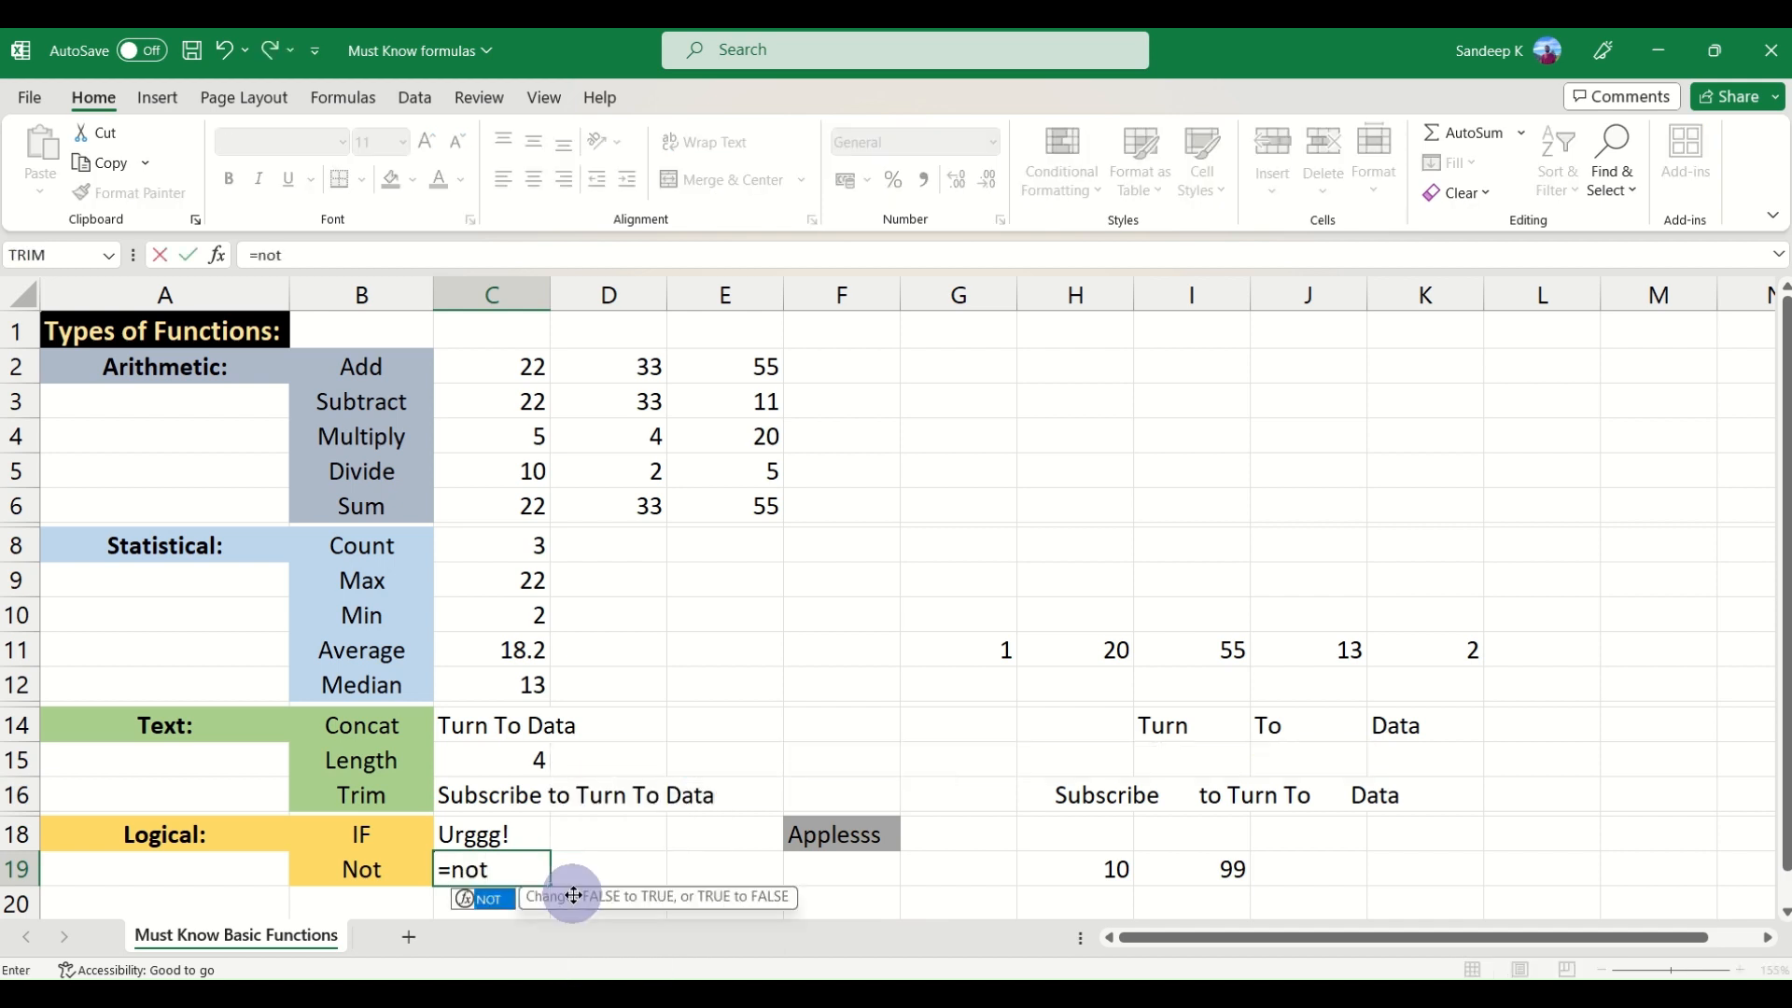
{"action": "key", "text": "Tab"}
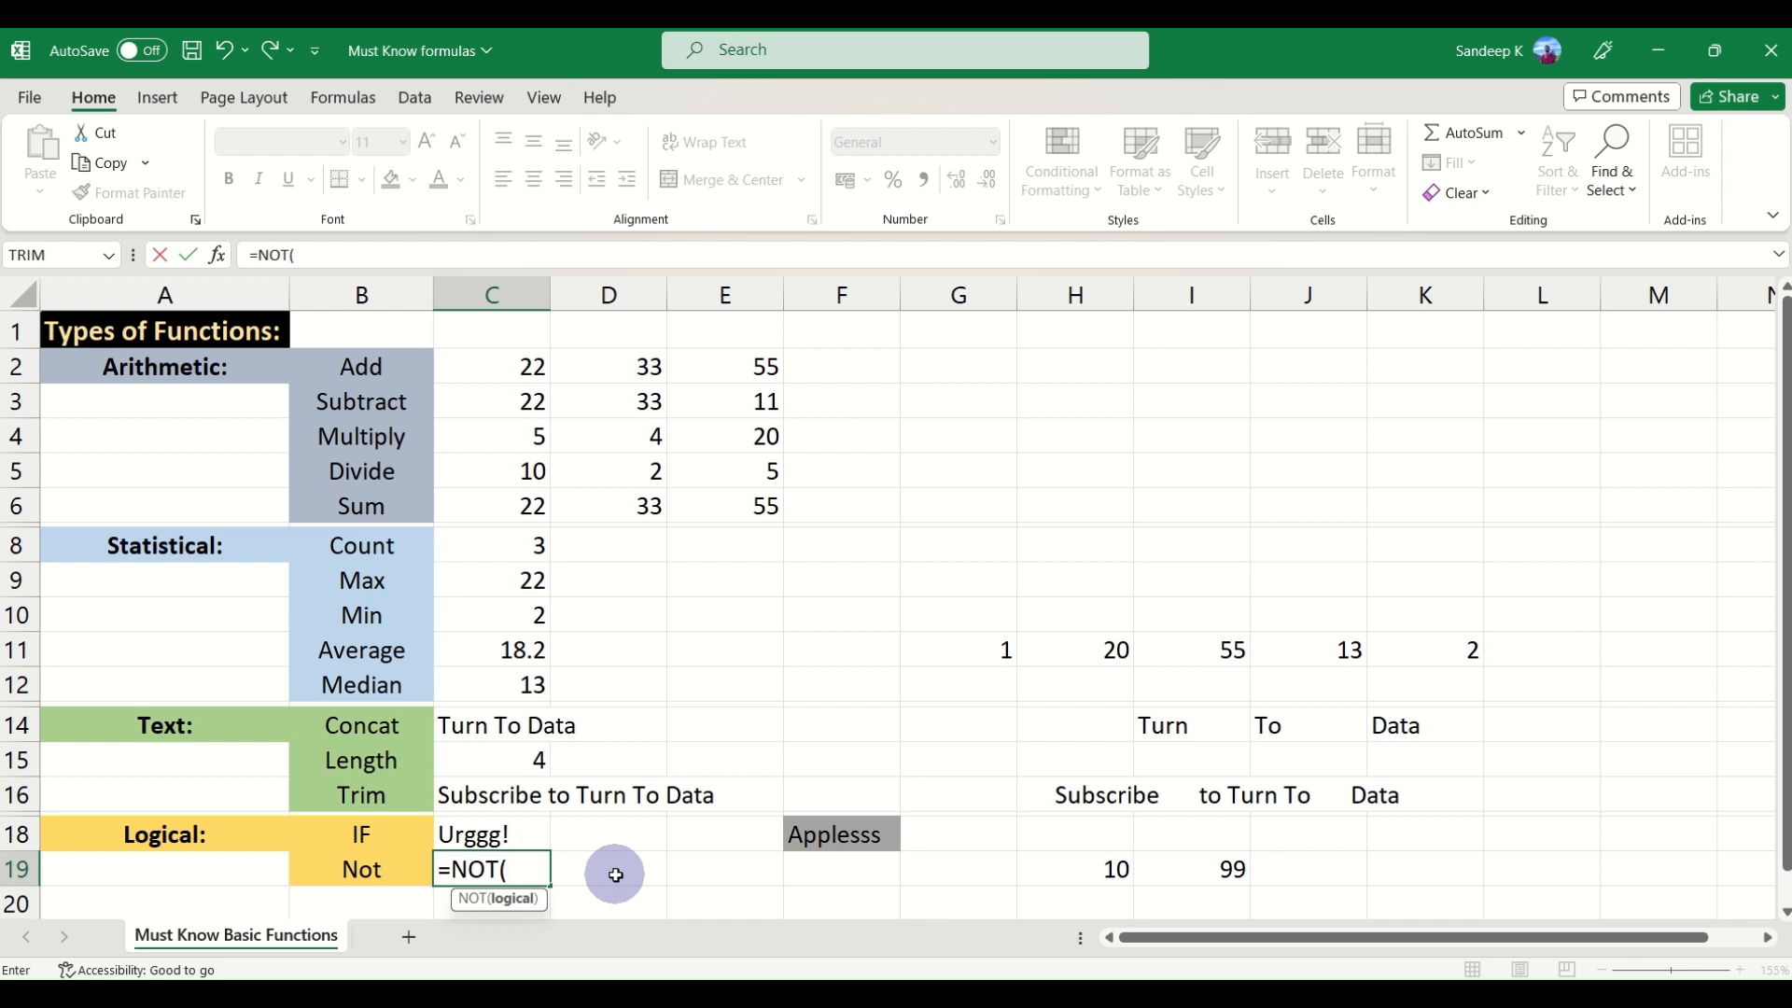
{"action": "left_click", "coordinate": [1080, 868]}
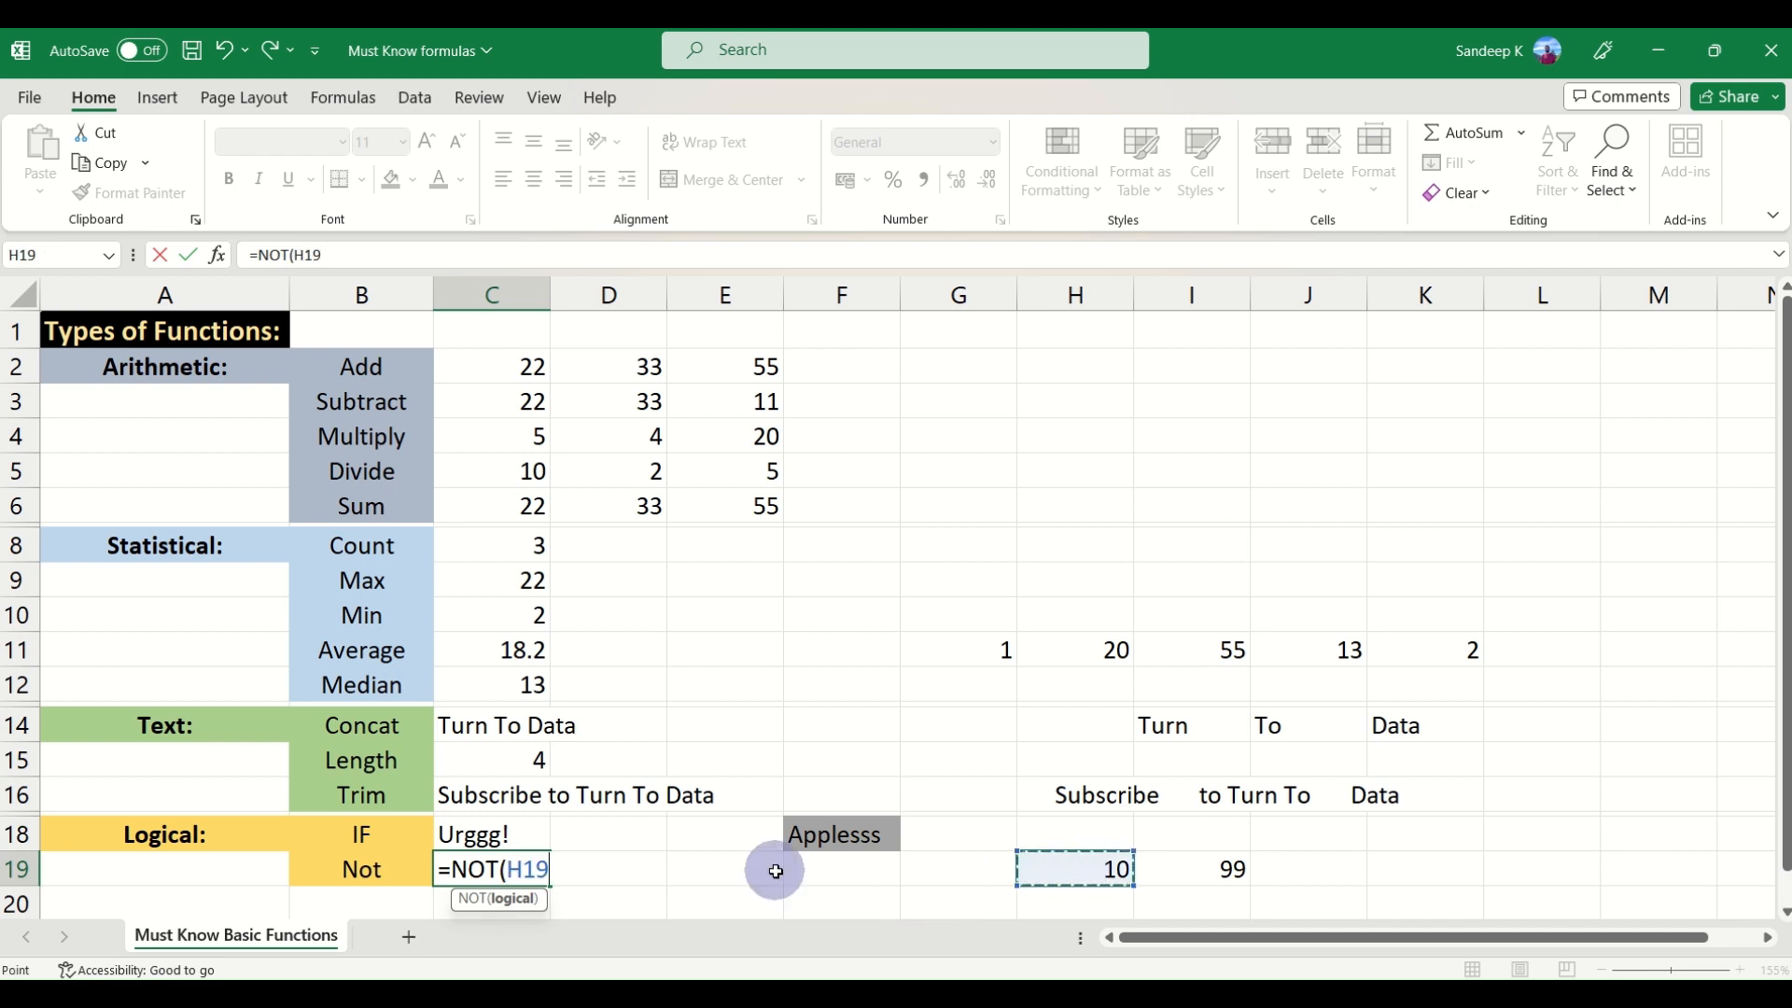
{"action": "type", "text": ">"}
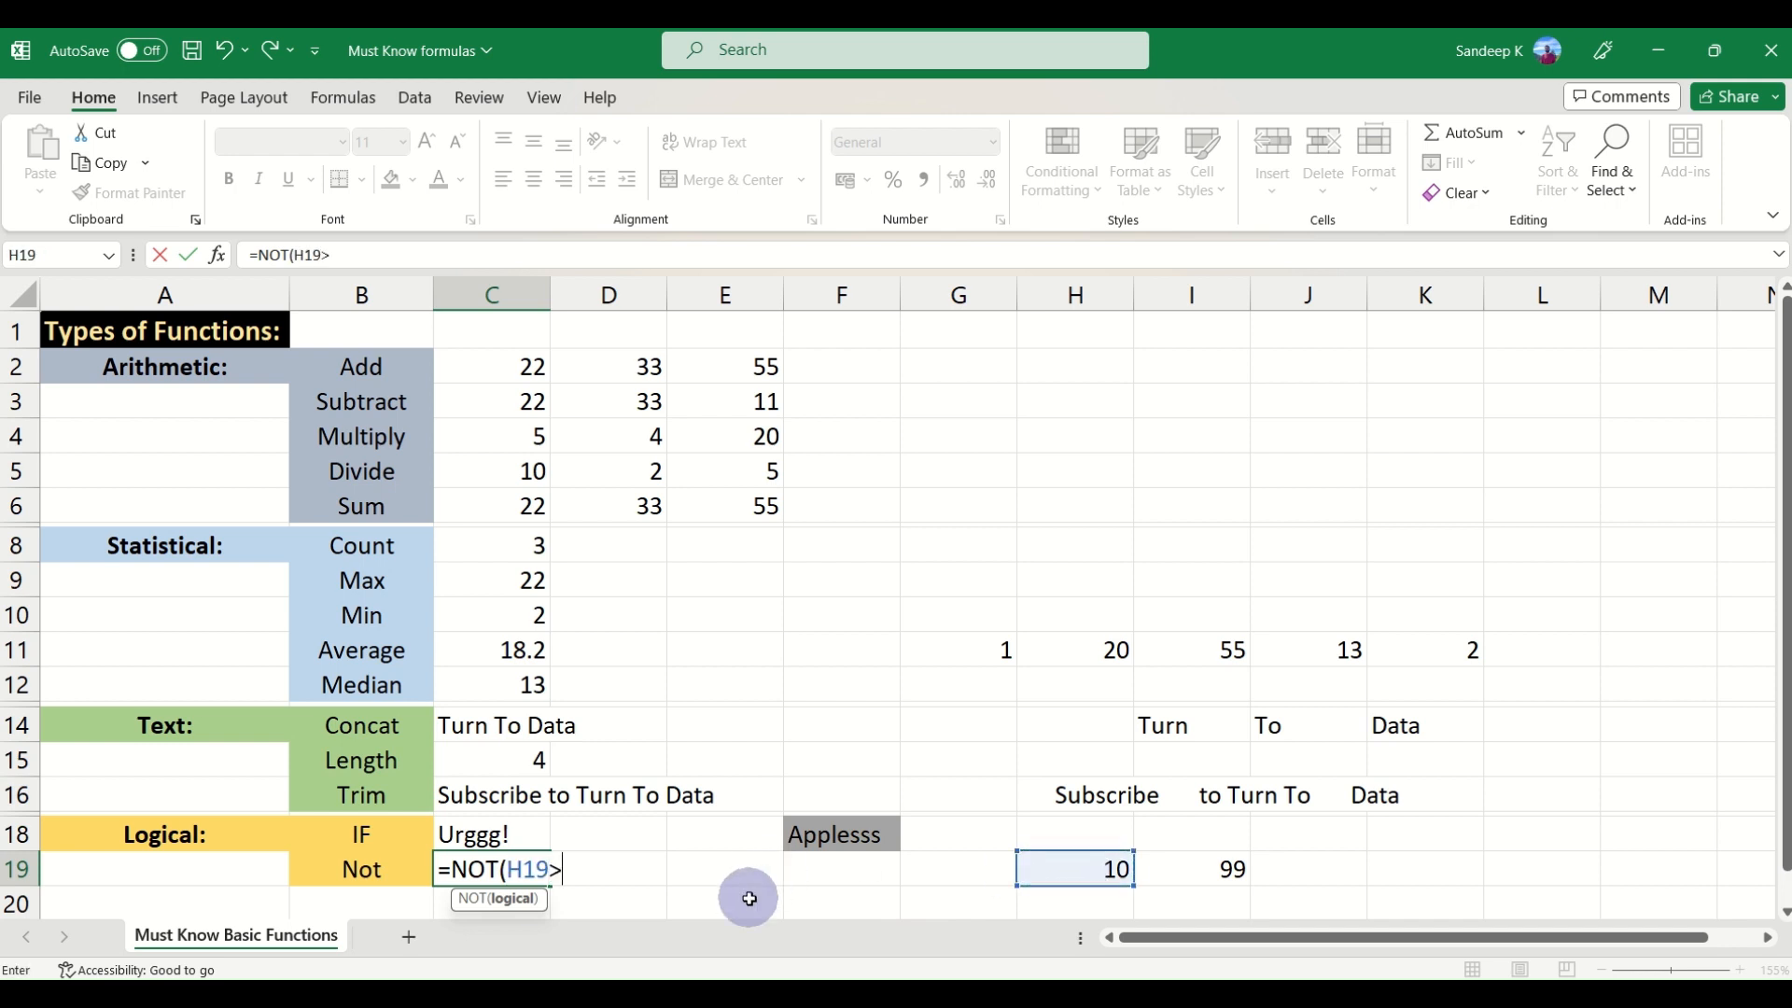
{"action": "left_click", "coordinate": [1227, 870]}
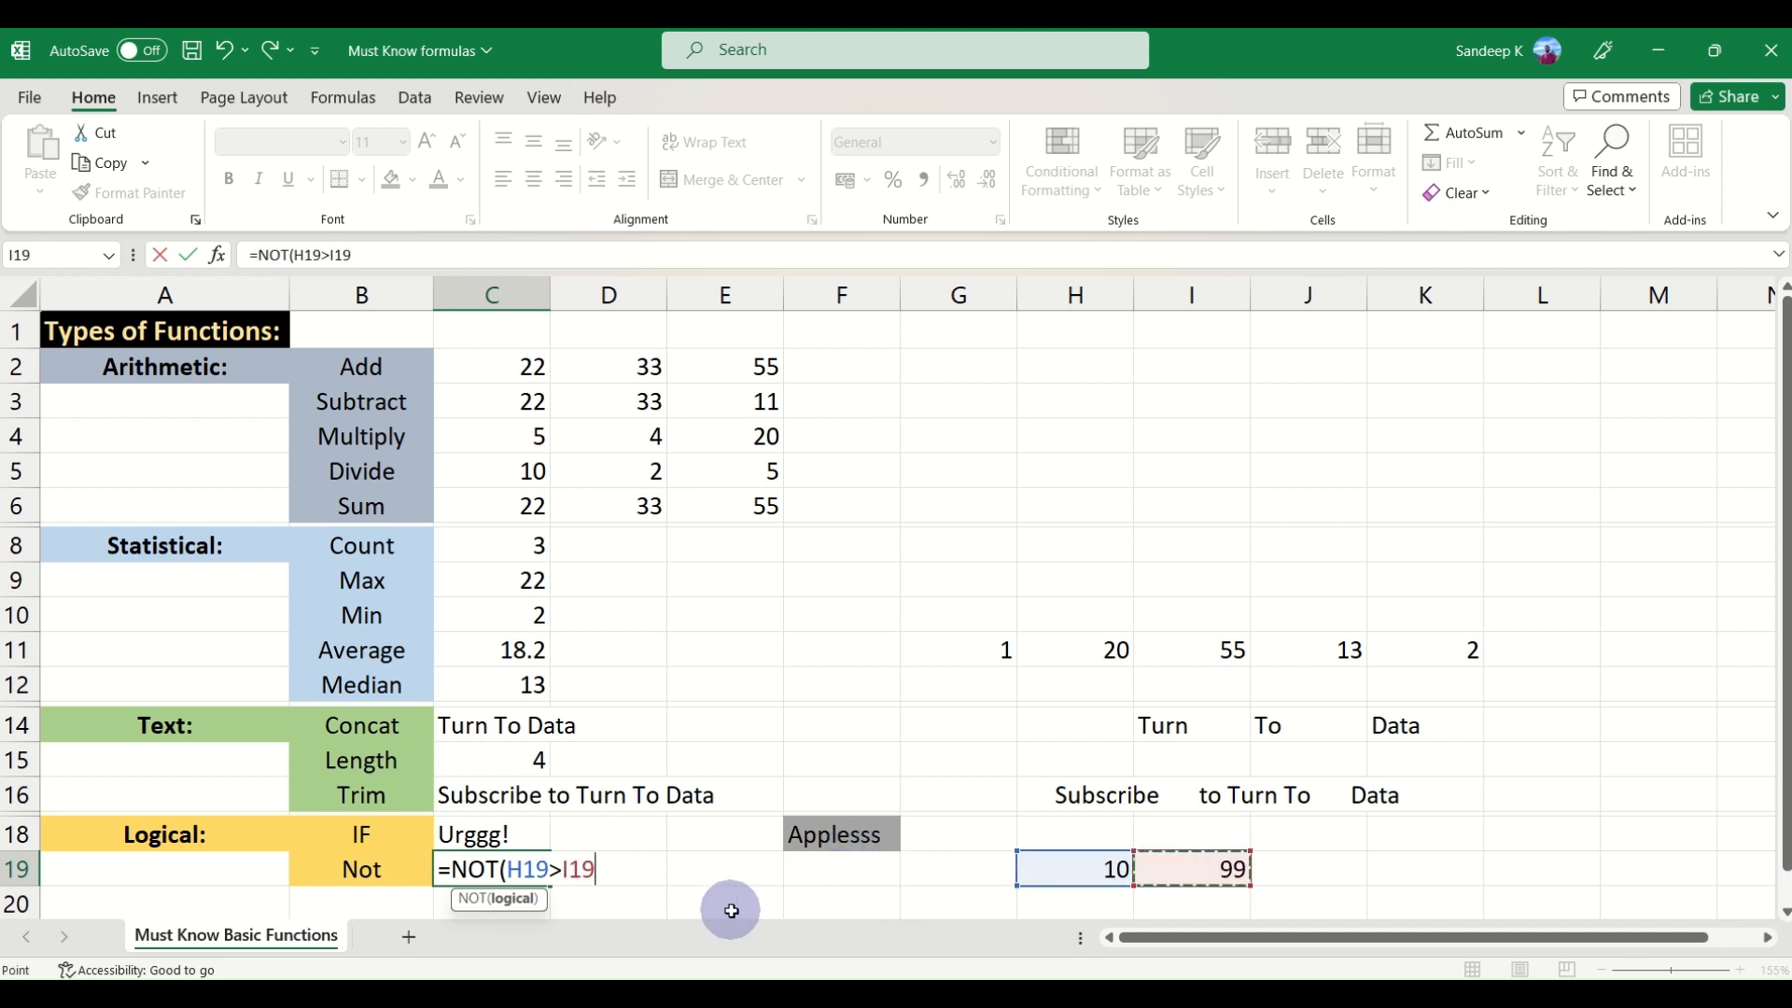
{"action": "type", "text": ")"}
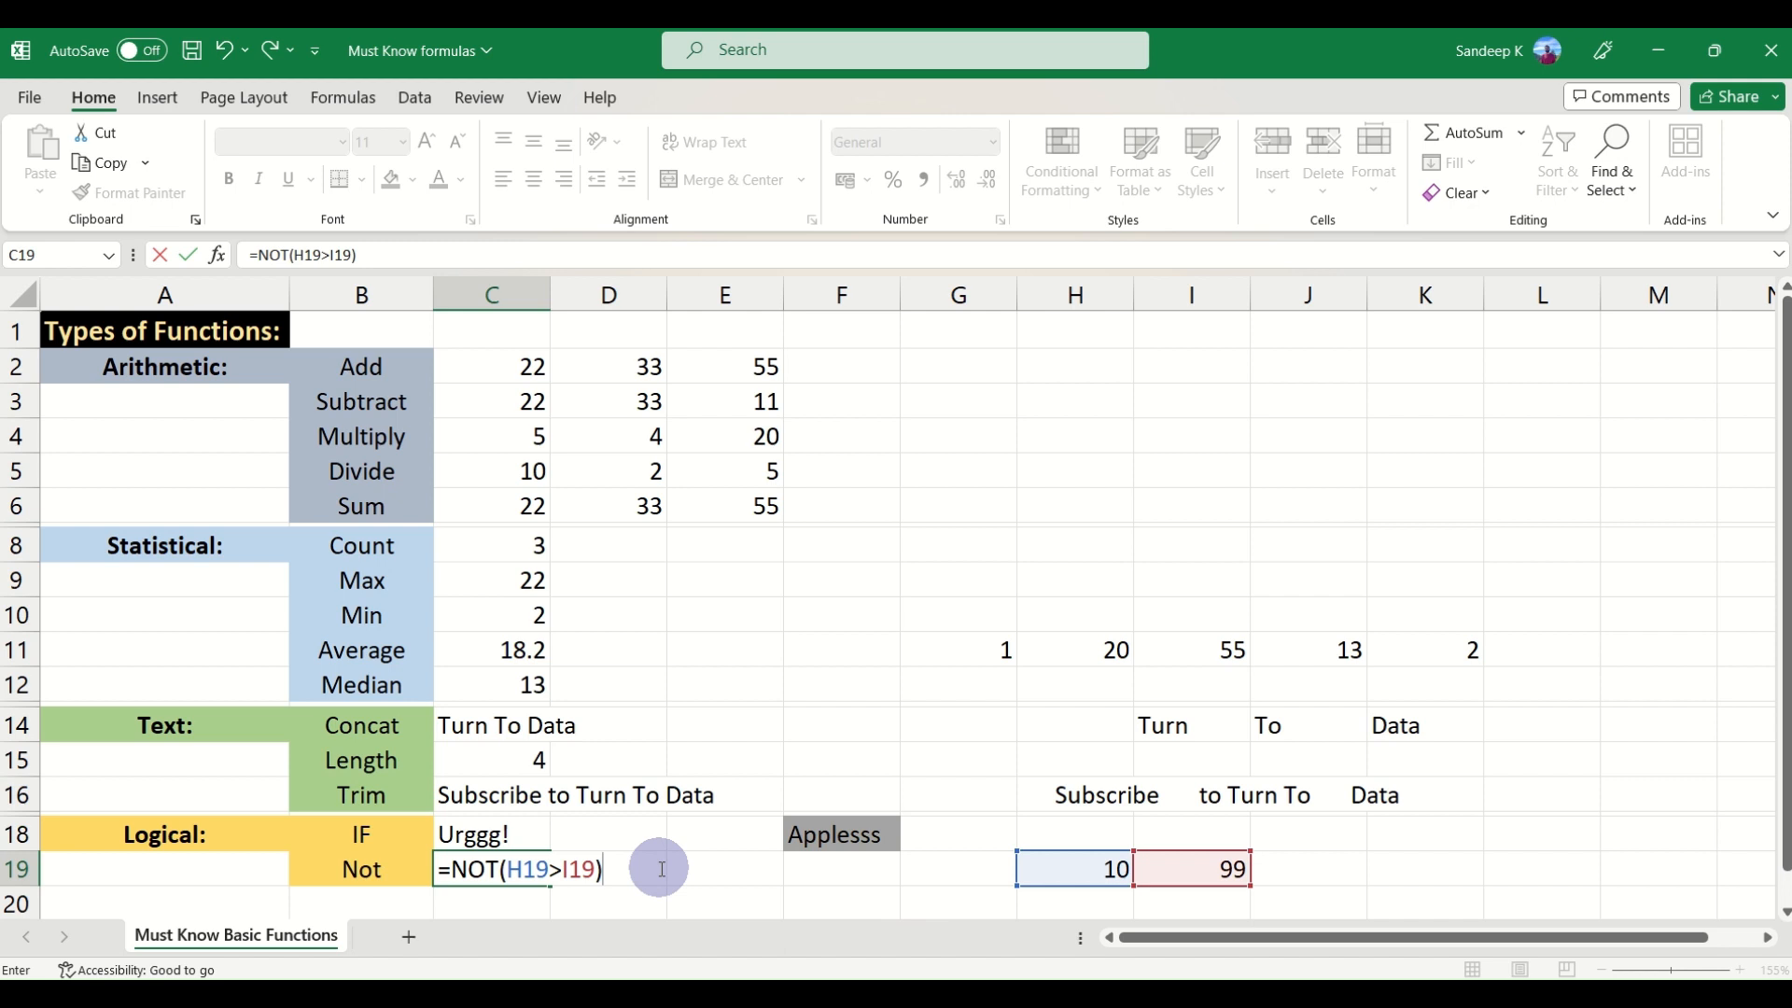
{"action": "key", "text": "Return"}
{"action": "left_click", "coordinate": [485, 843]}
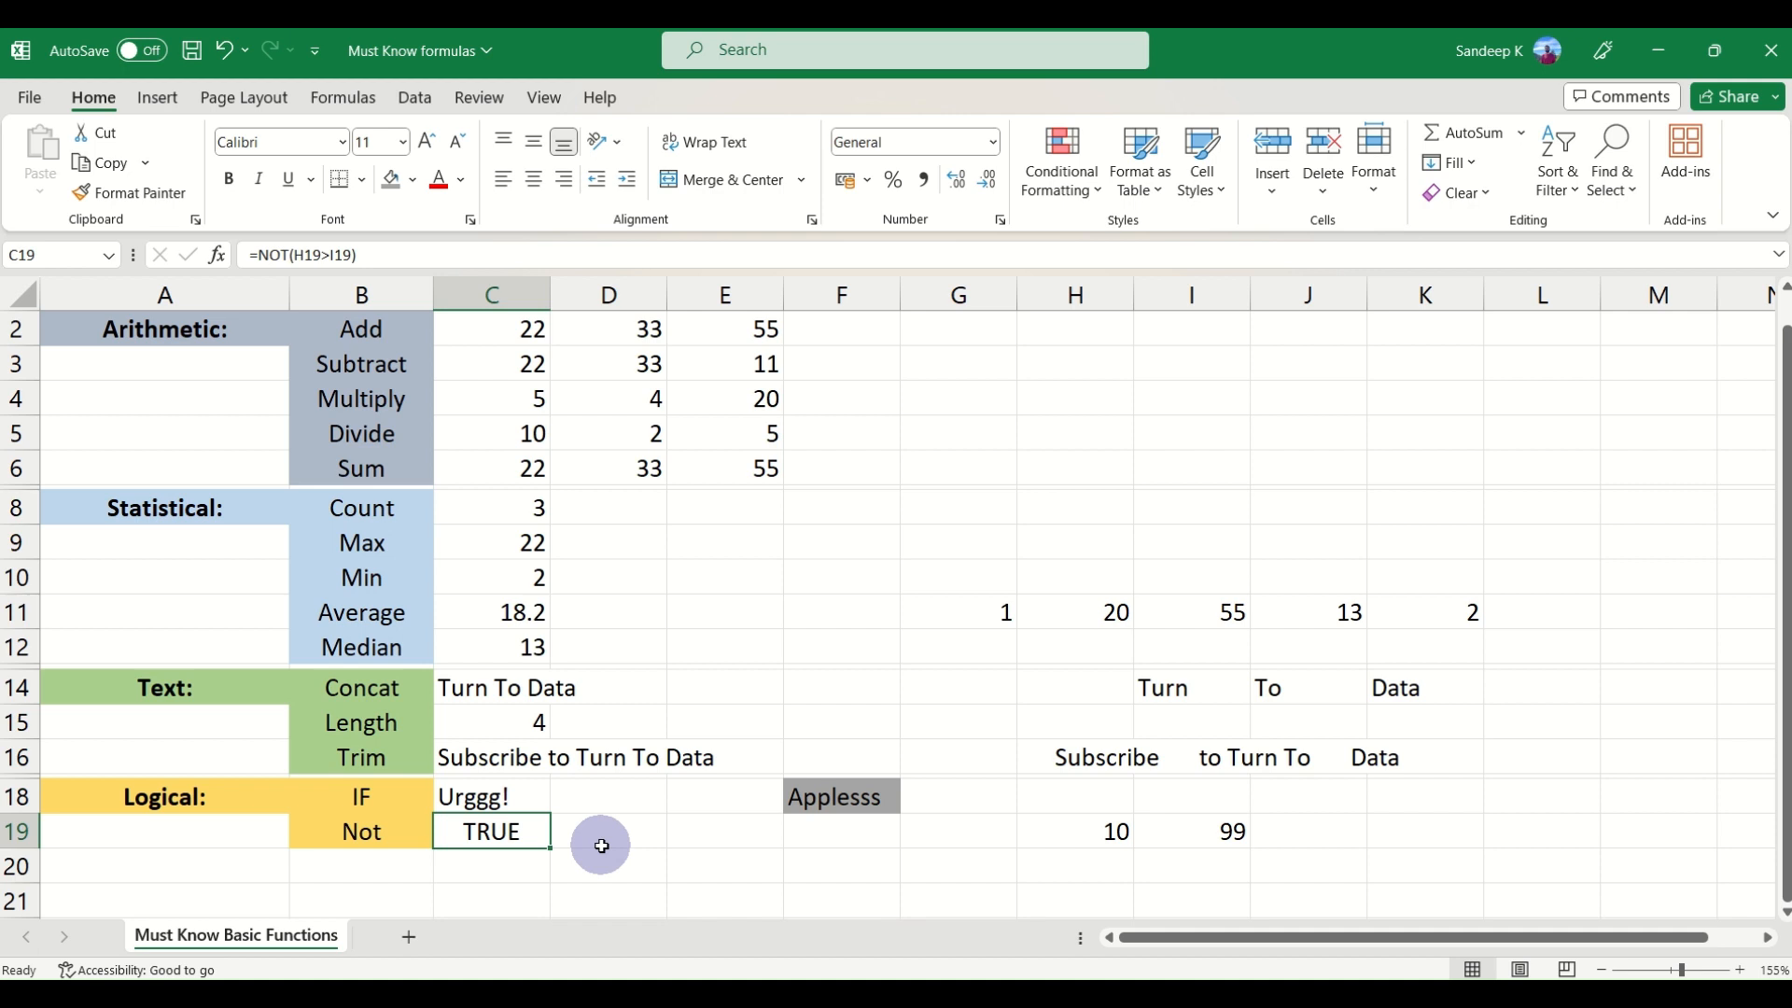
{"action": "scroll", "coordinate": [601, 845], "scroll_direction": "up", "scroll_amount": 1}
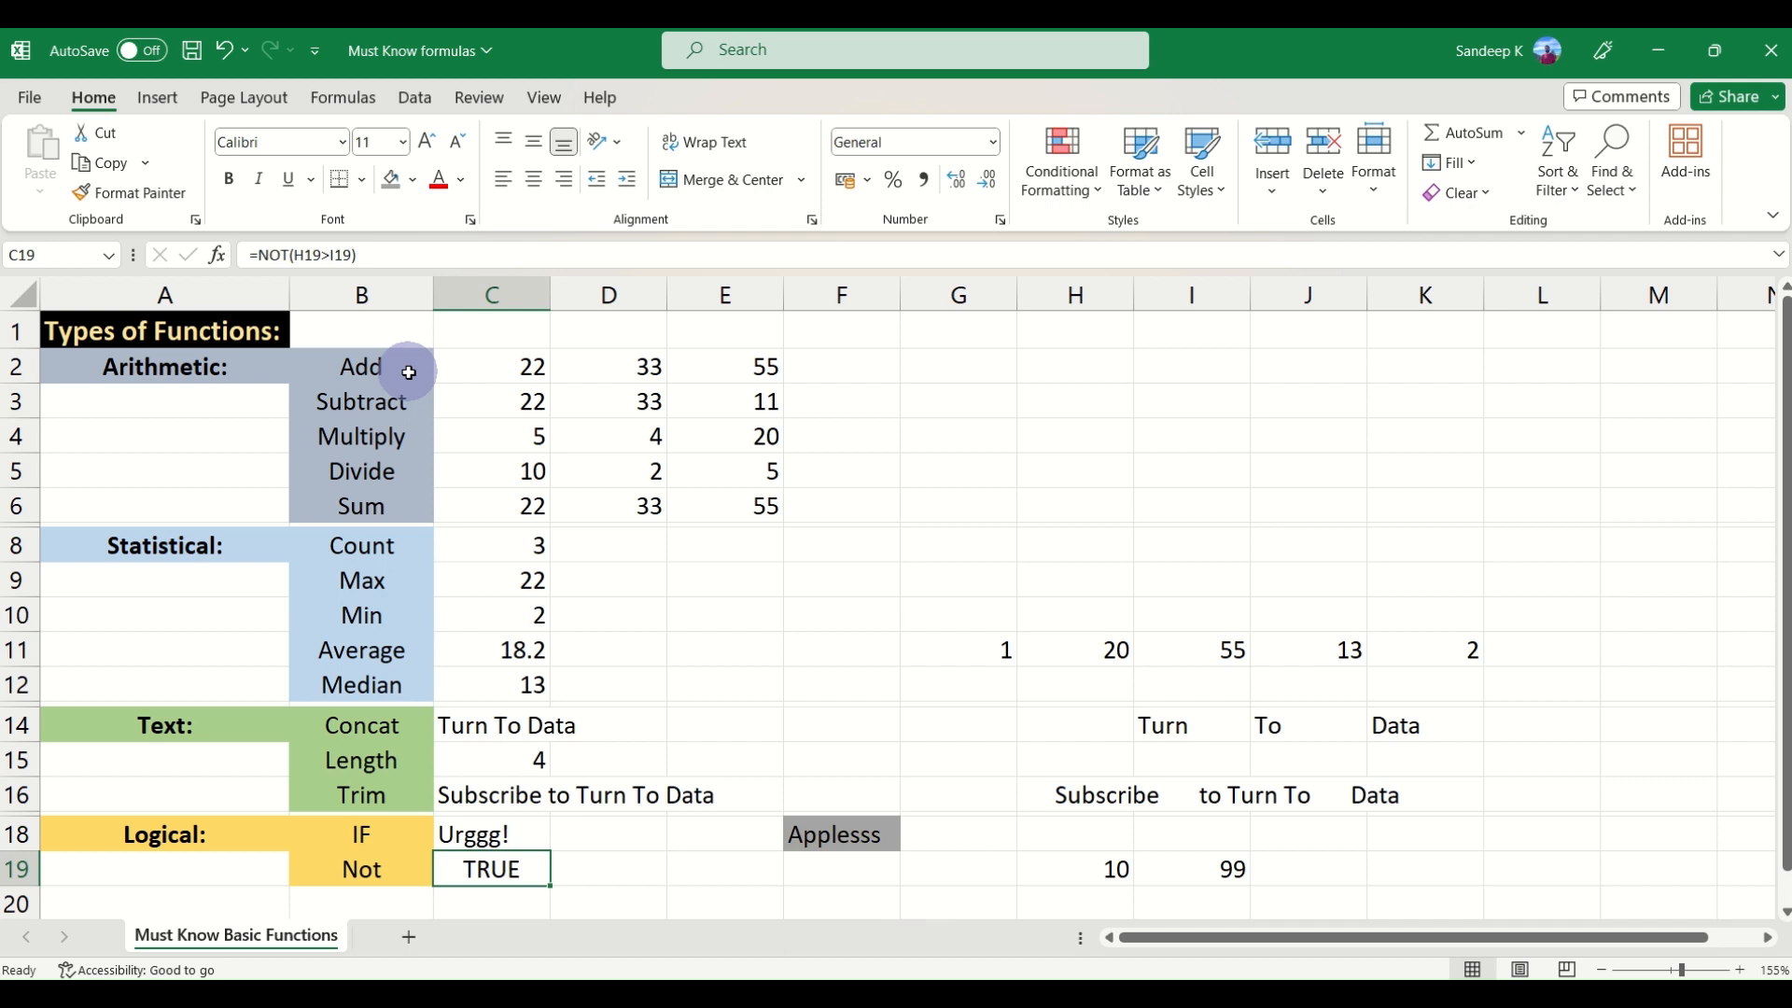
{"action": "left_click", "coordinate": [368, 549]}
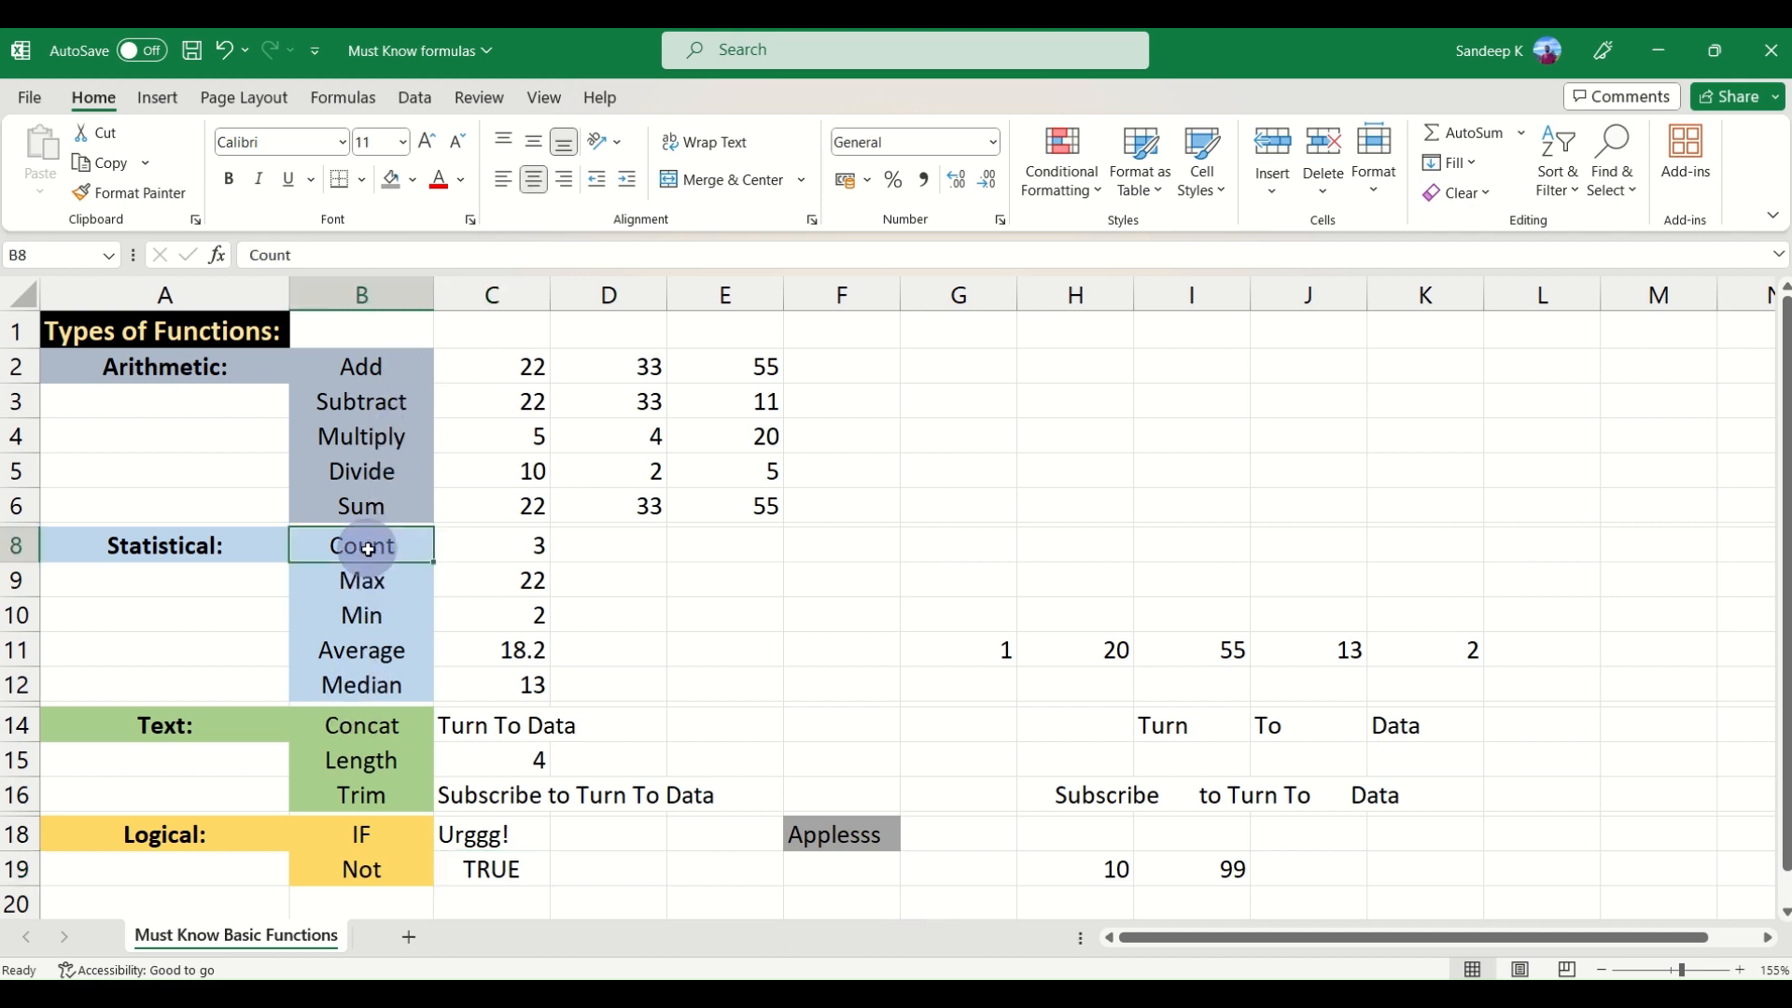